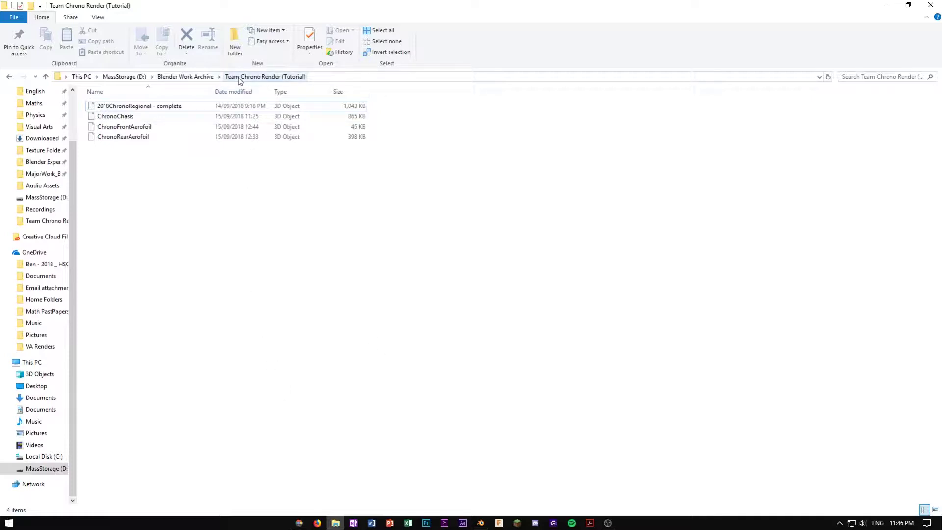
Review the 2018ChronoRegional - complete file and the separate chassis, front aerofoil and rear aerofoil files in the Team Chrono Render (Tutorial) folder
left_click_drag(169, 197, 158, 116)
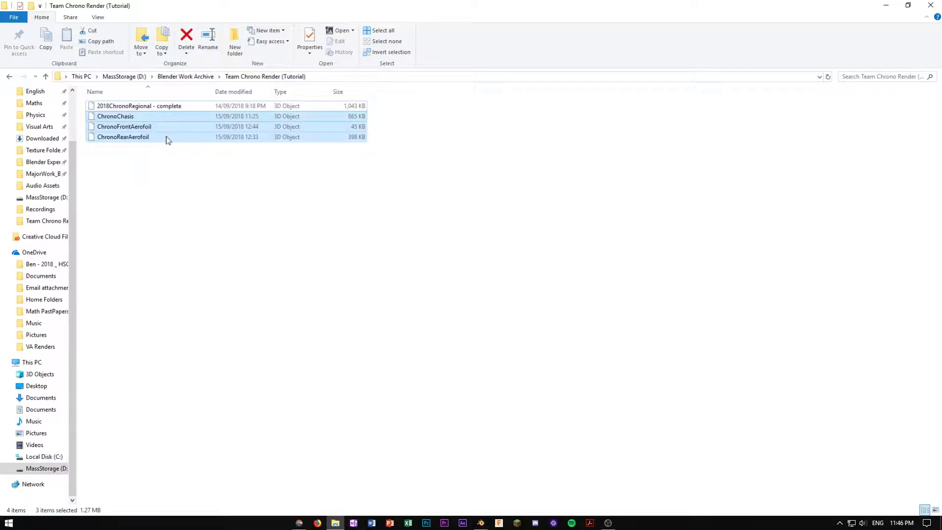
left_click(160, 109)
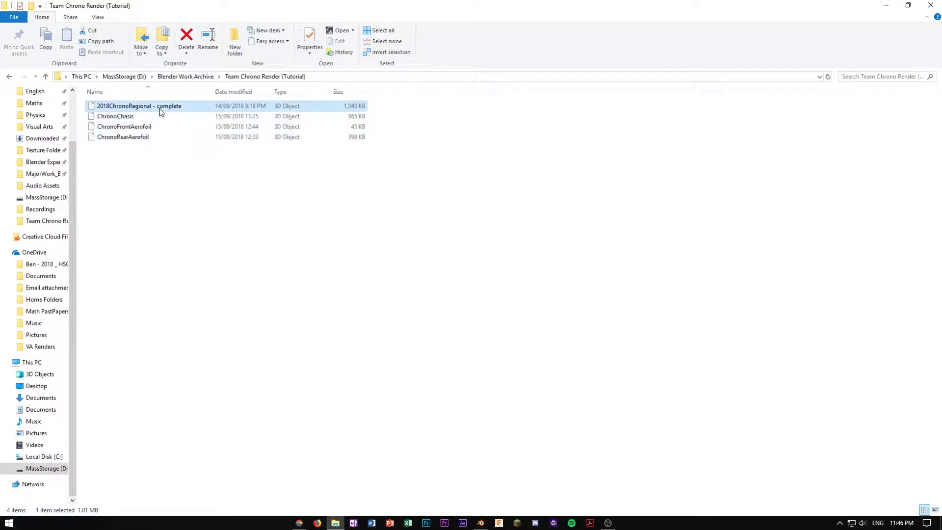
left_click_drag(159, 192, 140, 118)
left_click(169, 187)
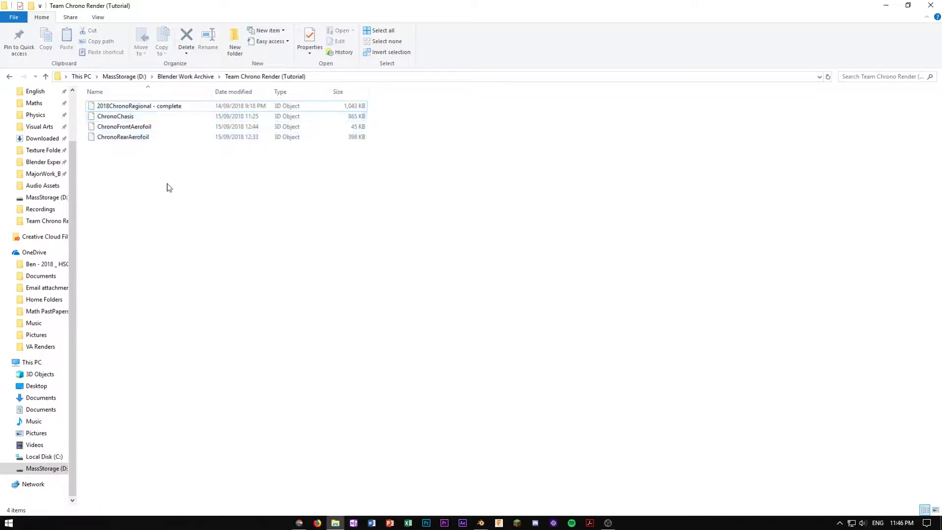
left_click(183, 109)
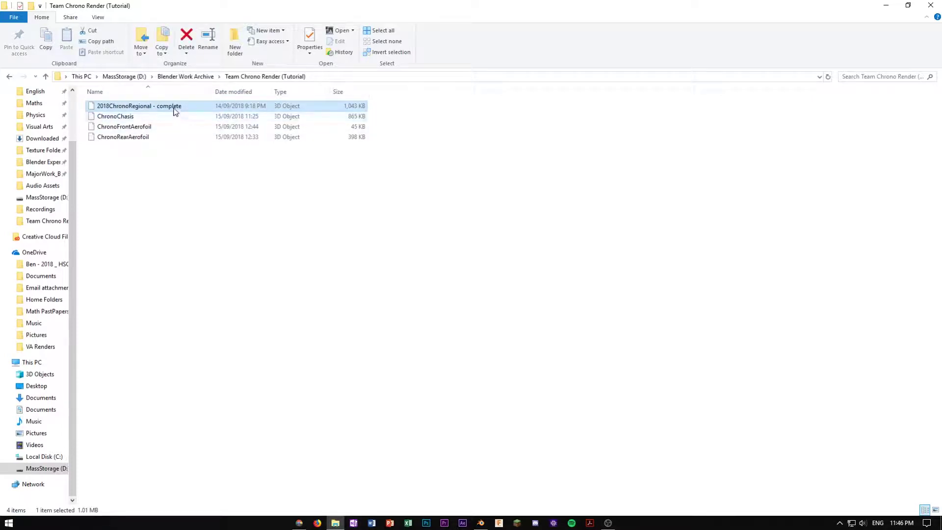
left_click(395, 319)
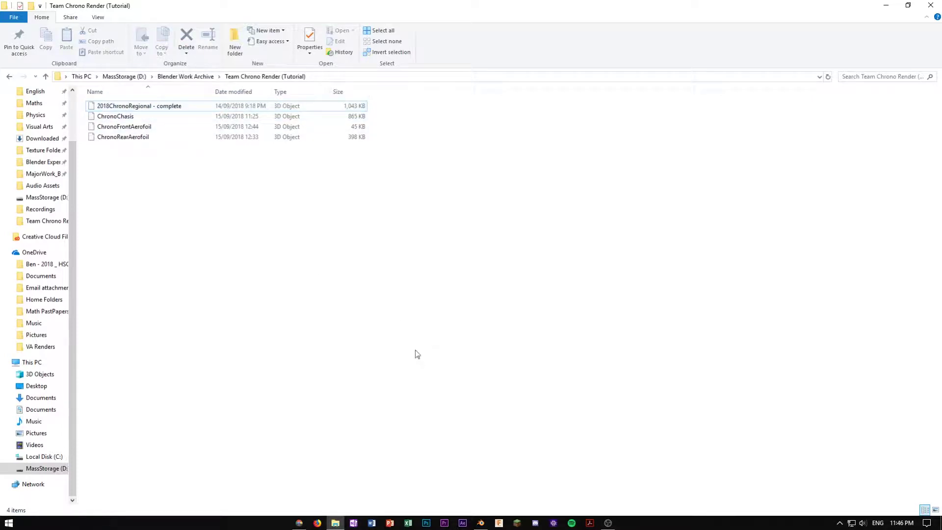
Switch to Blender and dismiss the splash screen to reach the default scene
left_click(481, 522)
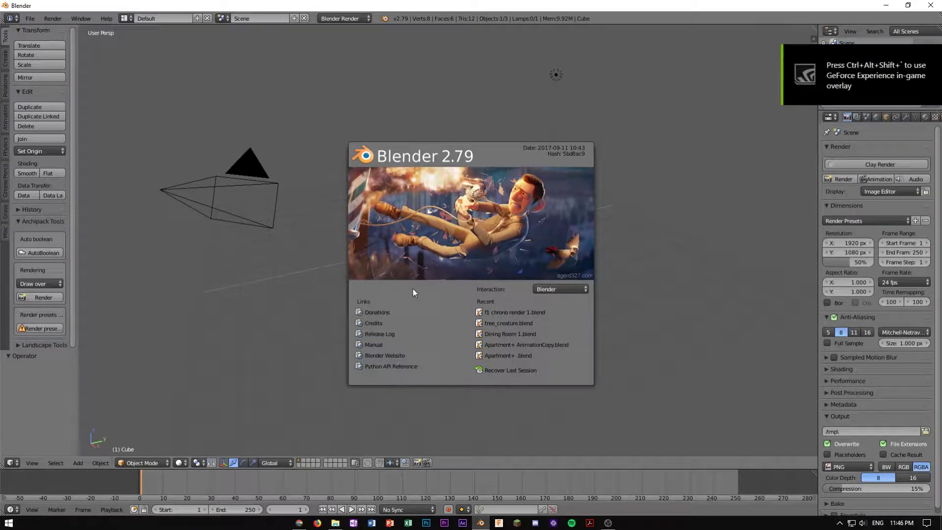
left_click(287, 289)
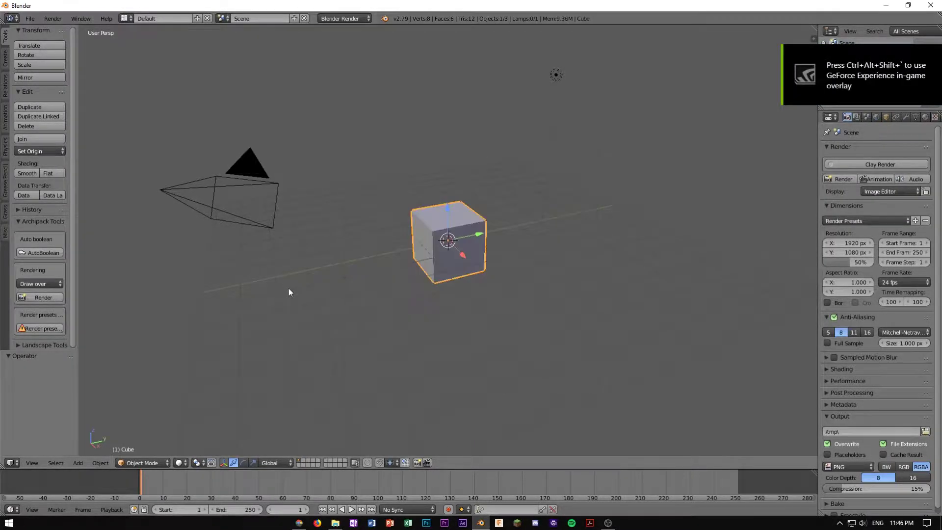
scroll(526, 296, "down", 2)
scroll(526, 296, "up", 4)
scroll(526, 297, "down", 4)
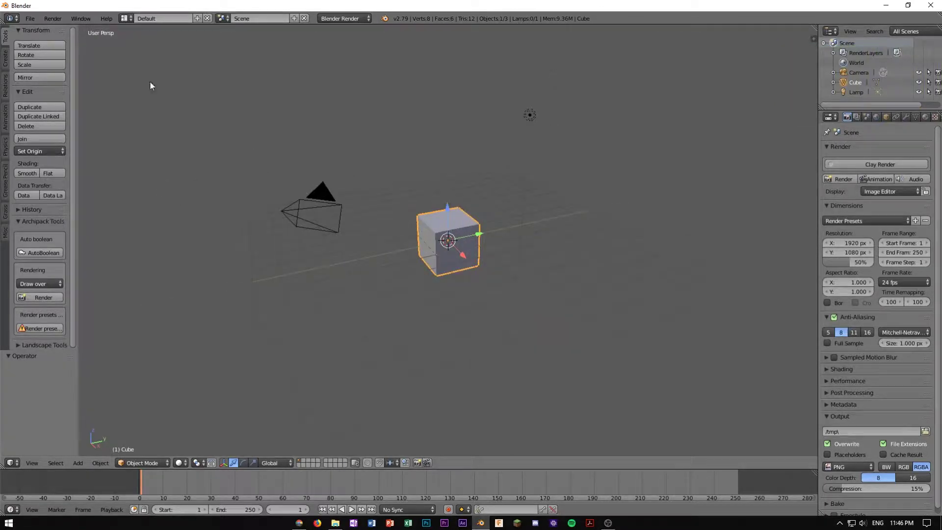
Search the add-ons in the user preferences for "scree", then clear the search and close the preferences
left_click(31, 19)
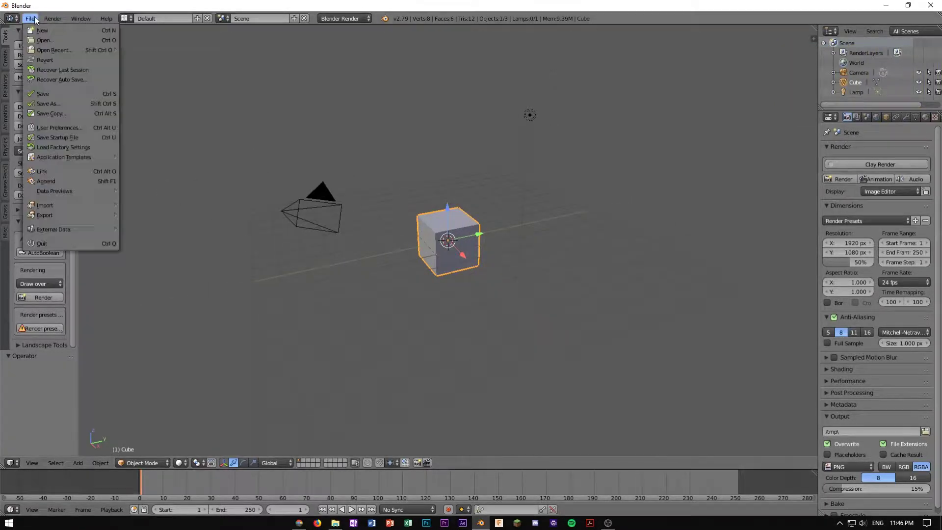
left_click(83, 127)
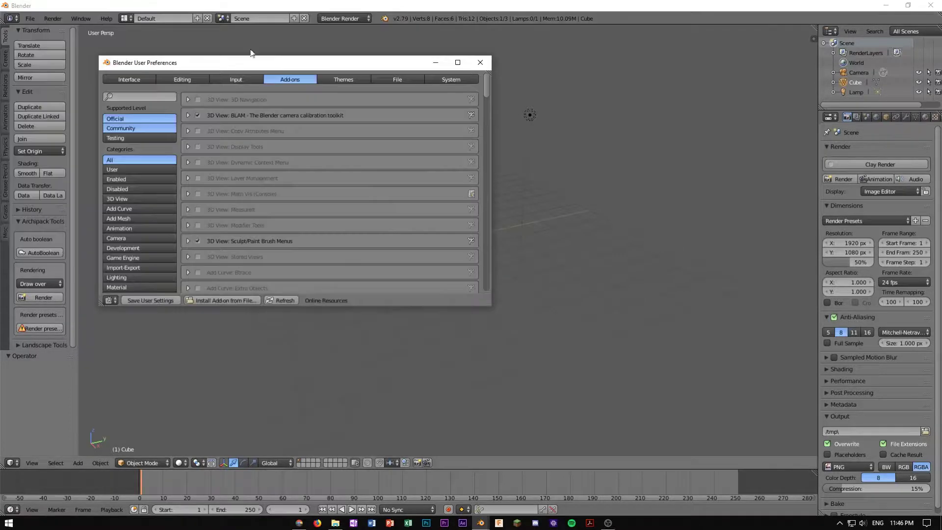
left_click(170, 97)
type("scree")
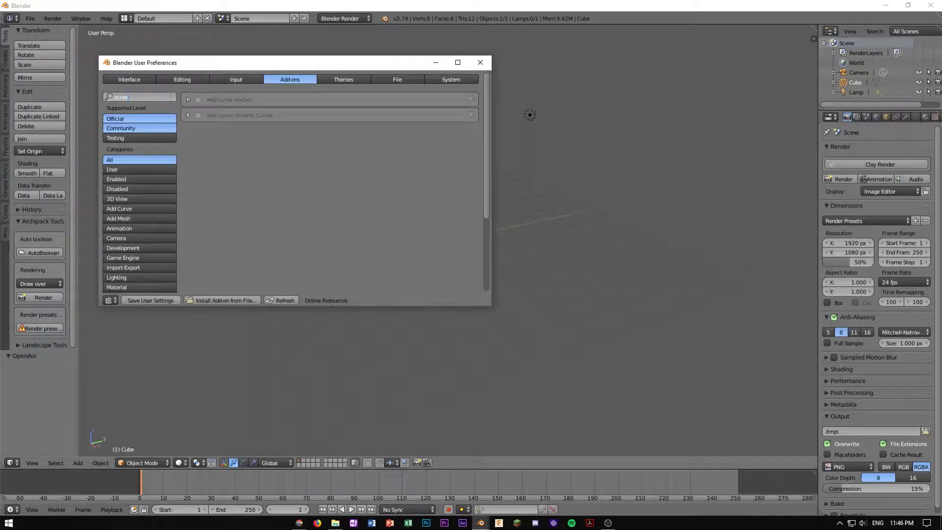
double_click(153, 100)
key("BackSpace")
left_click(480, 62)
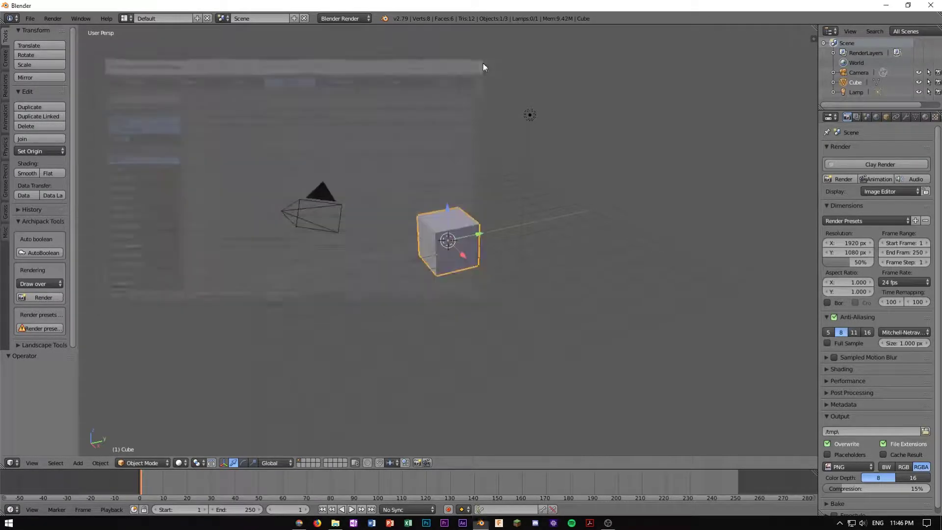
Look through the 3D view's properties and the miscellaneous tools, then return to the standard object tools
scroll(907, 321, "down", 1)
scroll(864, 377, "up", 1)
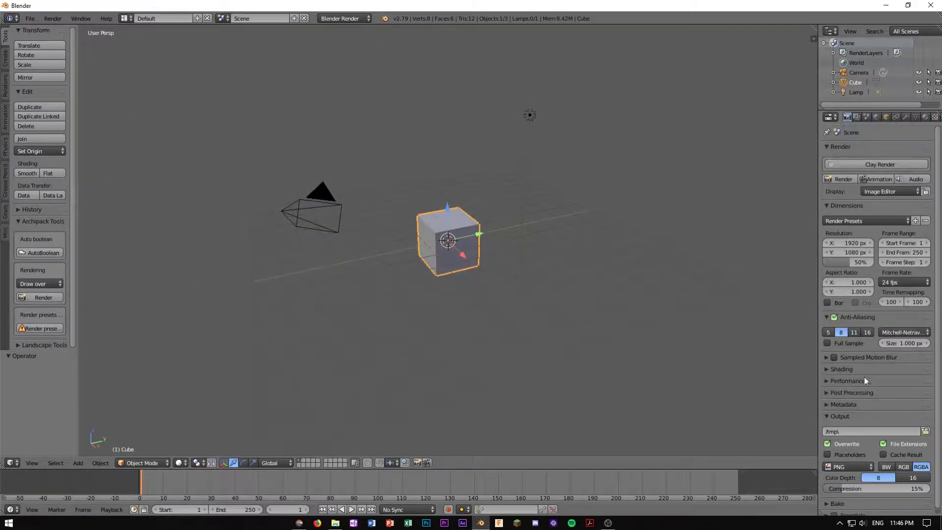
key("n")
scroll(762, 328, "down", 1)
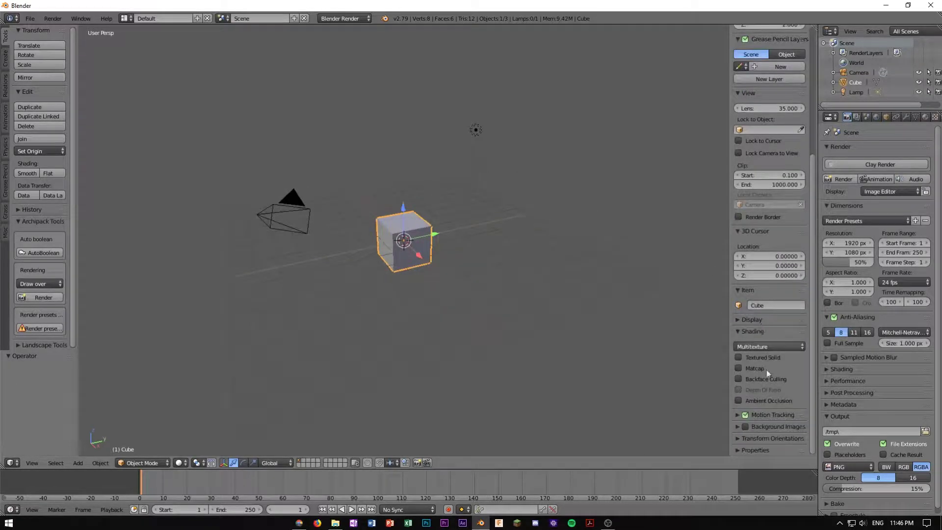
scroll(759, 273, "up", 7)
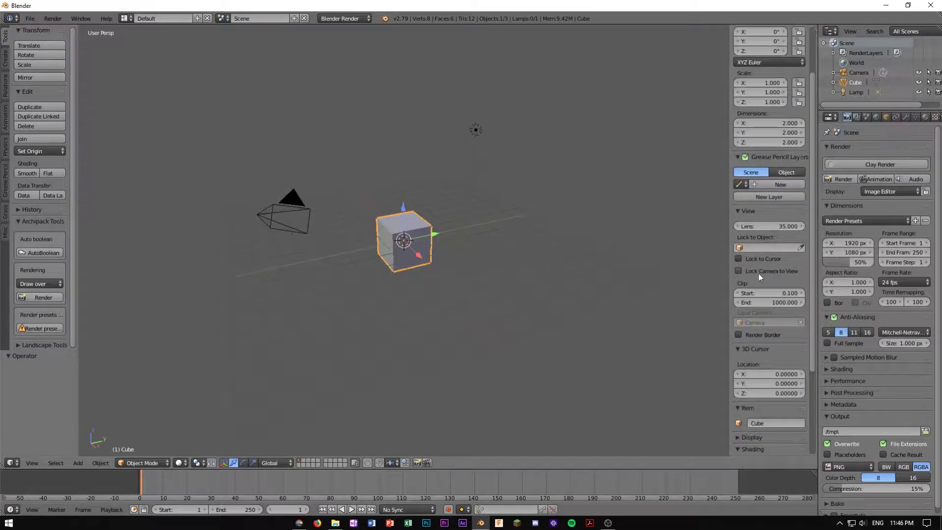
key("n")
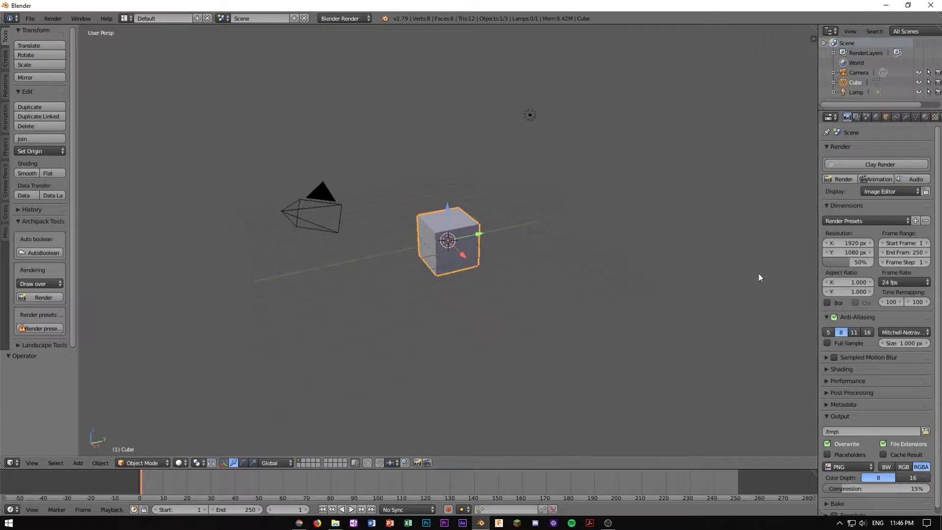
left_click(5, 230)
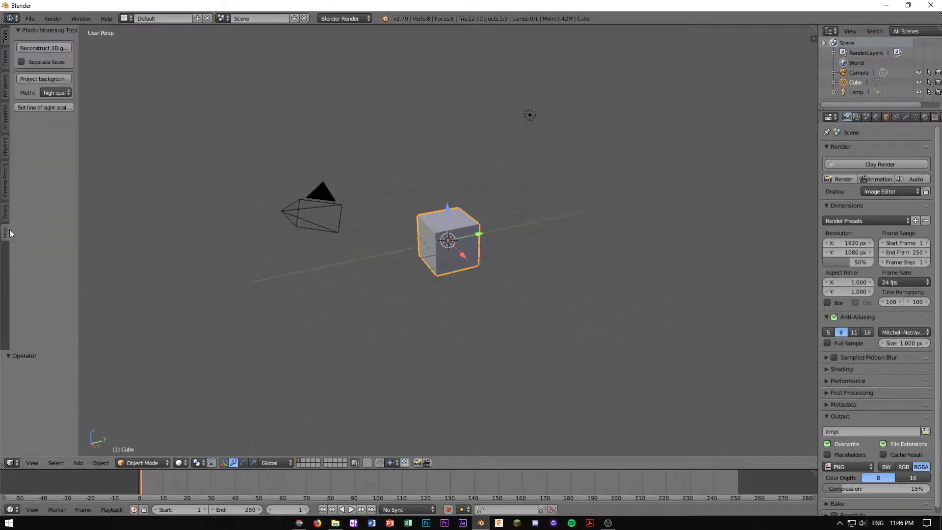
left_click(5, 39)
Delete the default cube and the lamp from the scene, keeping only the camera
scroll(426, 282, "down", 4)
scroll(456, 297, "up", 5)
scroll(448, 296, "down", 2)
scroll(449, 294, "down", 1)
middle_click_drag(478, 271, 441, 237)
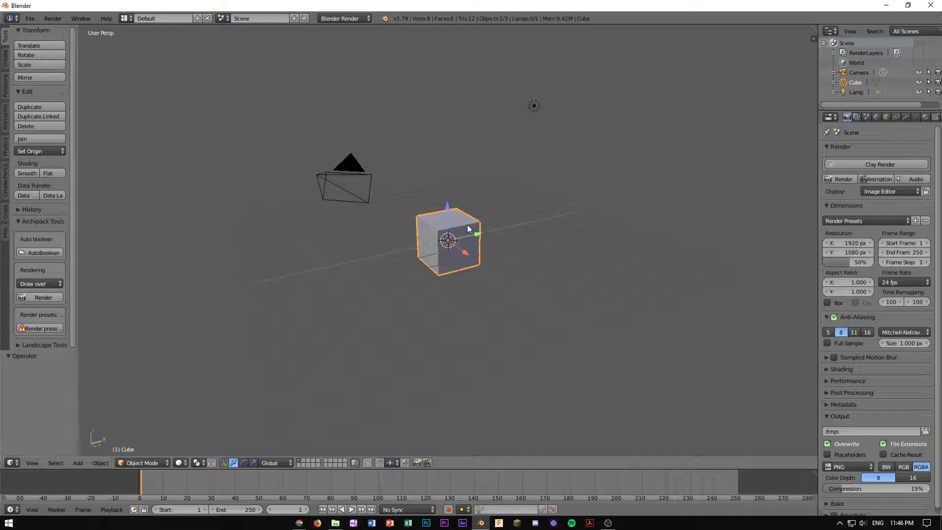
key("x")
left_click(452, 240)
middle_click_drag(466, 190, 344, 294)
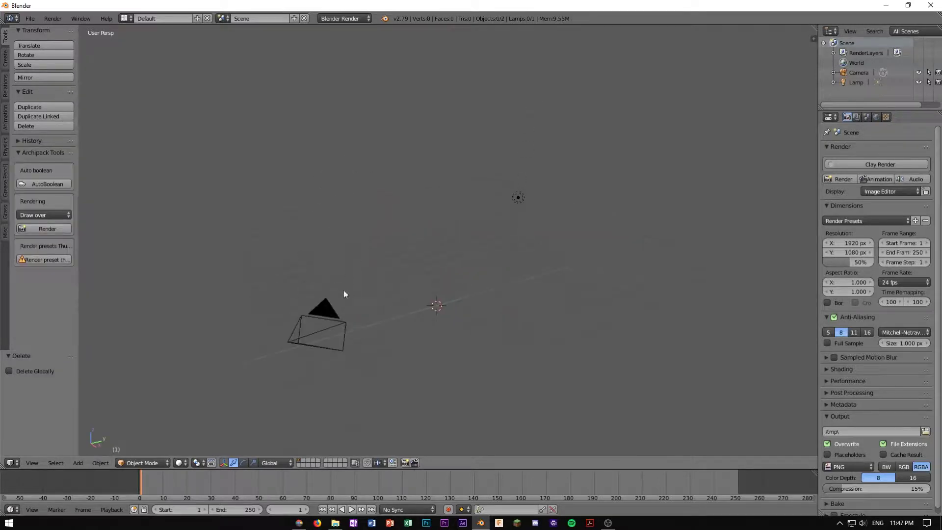
right_click(520, 197)
key("Delete")
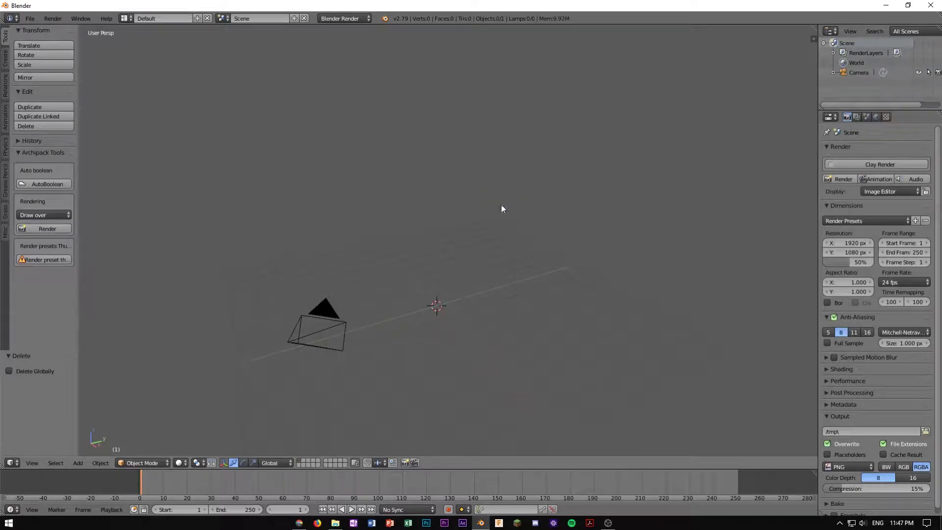
Change the render engine to Cycles Render
left_click(347, 19)
left_click(347, 51)
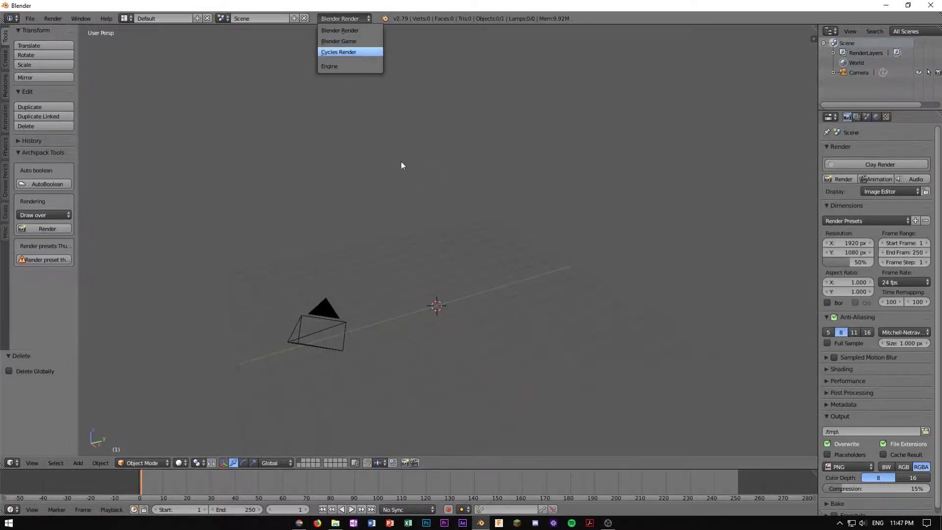
middle_click_drag(465, 276, 443, 305)
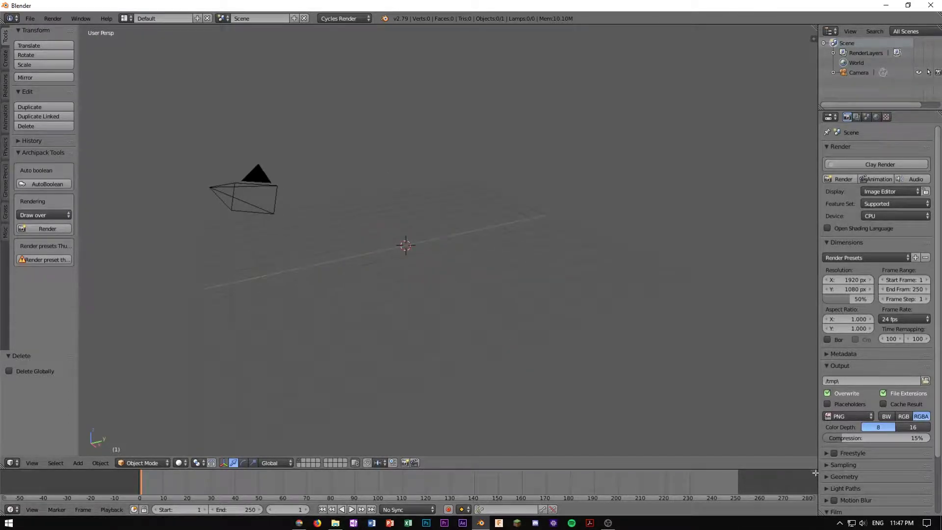
Merge the timeline area into the 3D view so the viewport takes up its space
left_click_drag(815, 472, 780, 482)
scroll(459, 376, "down", 3)
scroll(436, 334, "up", 5)
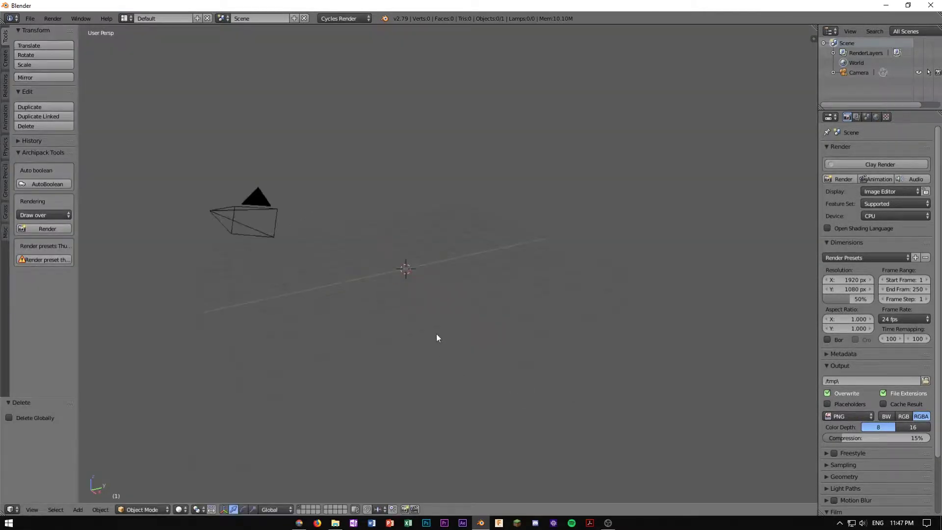
middle_click_drag(428, 317, 570, 279, "shift")
scroll(505, 343, "down", 2)
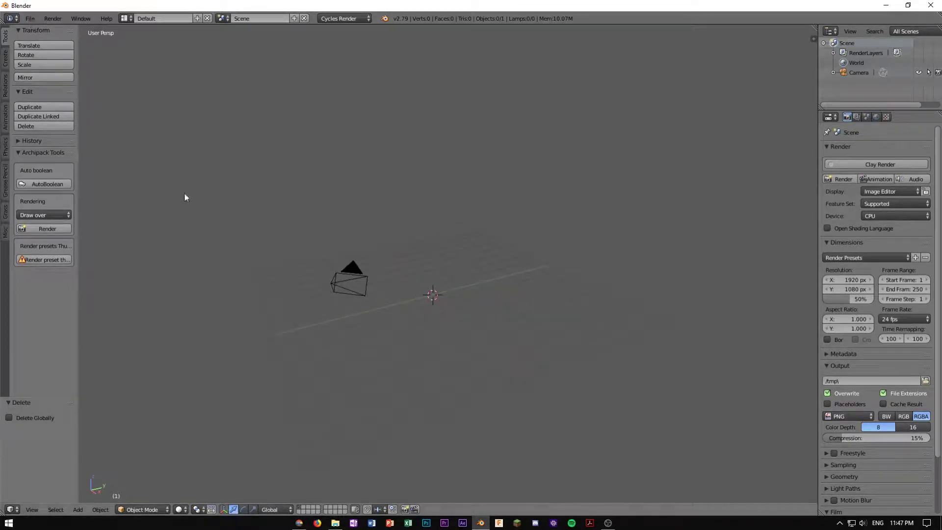
Apply the Centimeters unit preset to the scene
left_click(866, 116)
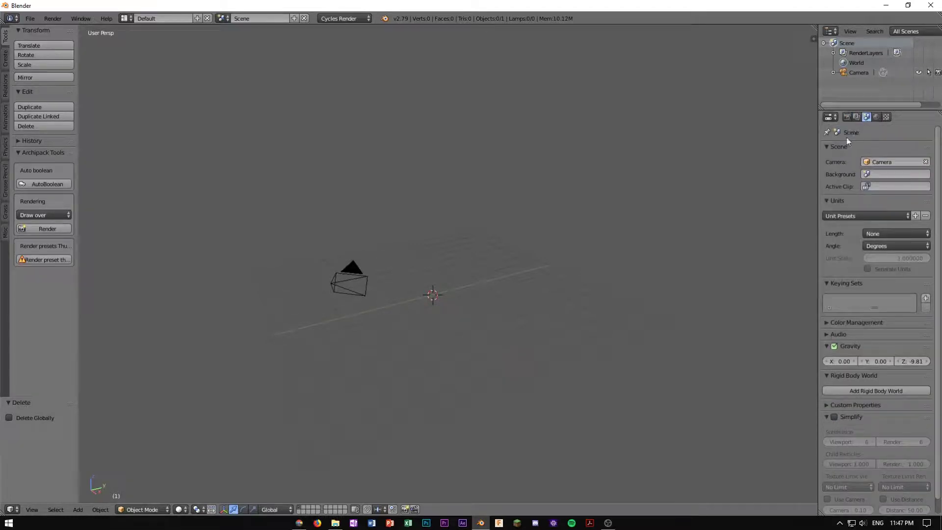
left_click(853, 217)
left_click(854, 229)
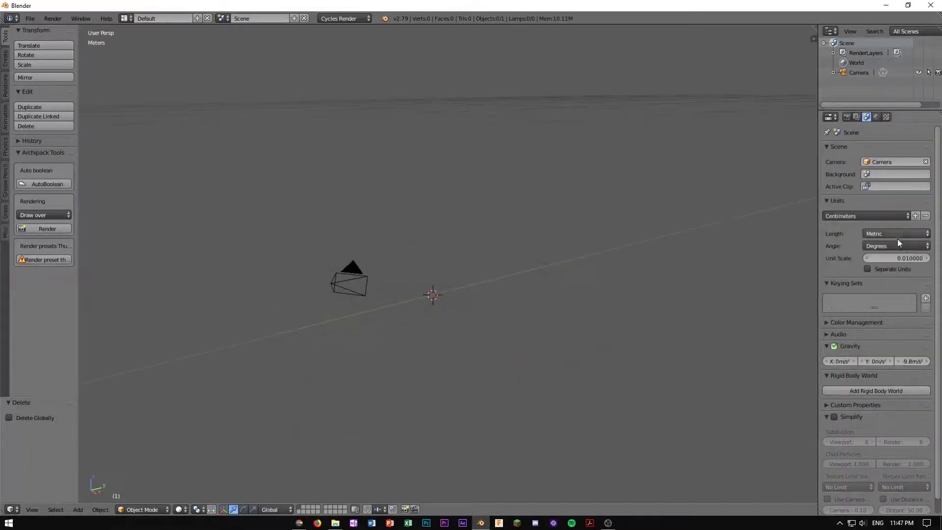
Set the 3D view's clipping end distance to 1km, then hide the properties region and tool shelf
scroll(572, 202, "down", 6)
scroll(572, 207, "down", 5)
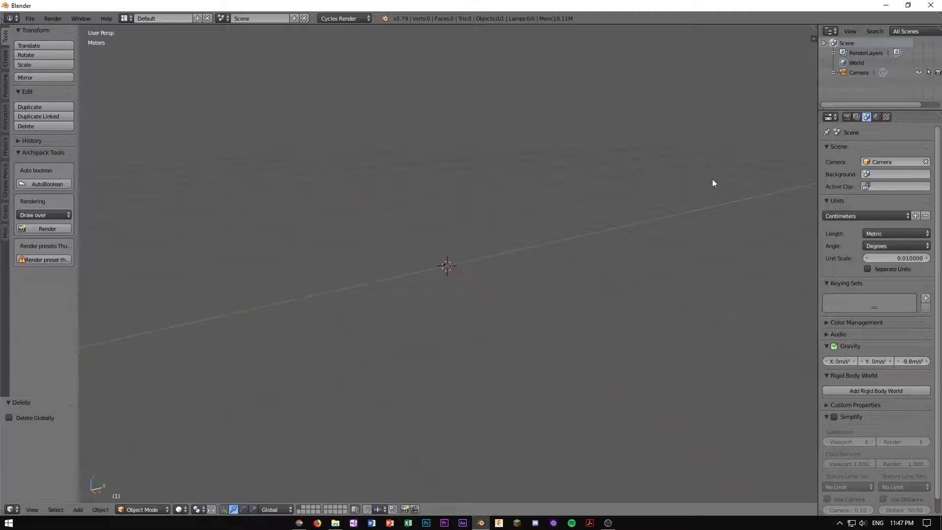
left_click(812, 39)
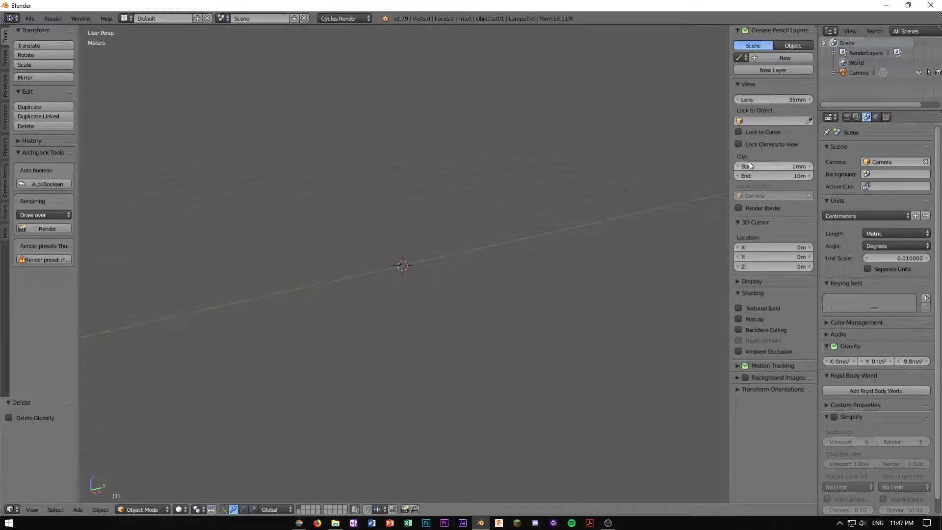
left_click(766, 175)
type("1km")
key("Return")
scroll(413, 265, "up", 20)
scroll(397, 299, "down", 4)
middle_click_drag(459, 315, 469, 296, "shift")
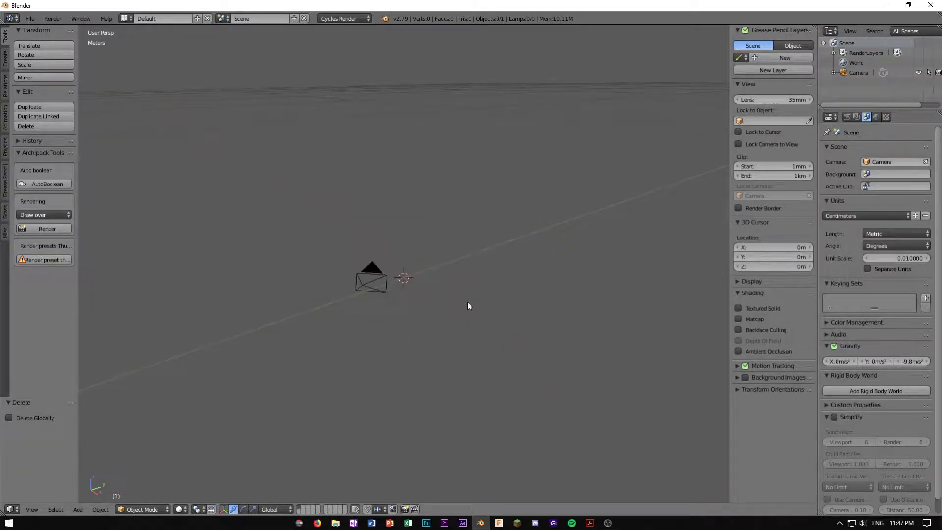
middle_click_drag(507, 265, 489, 283)
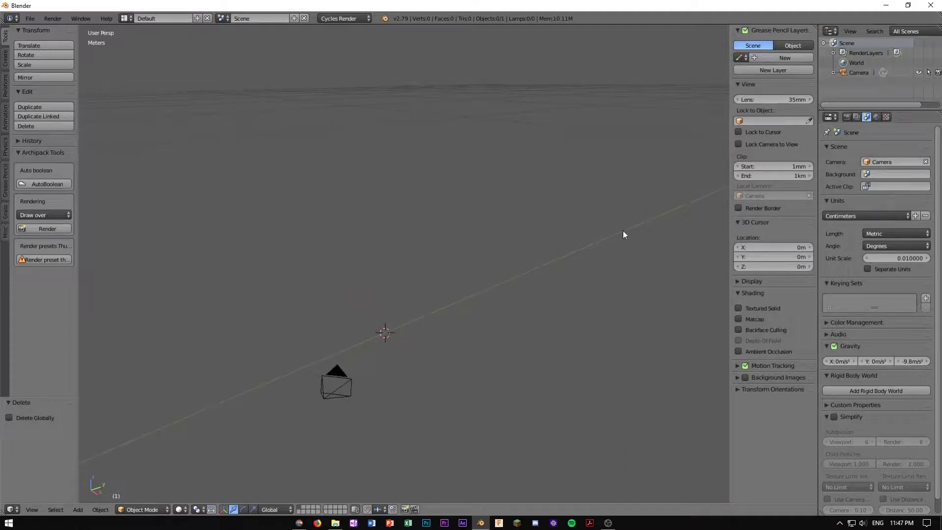
key("n")
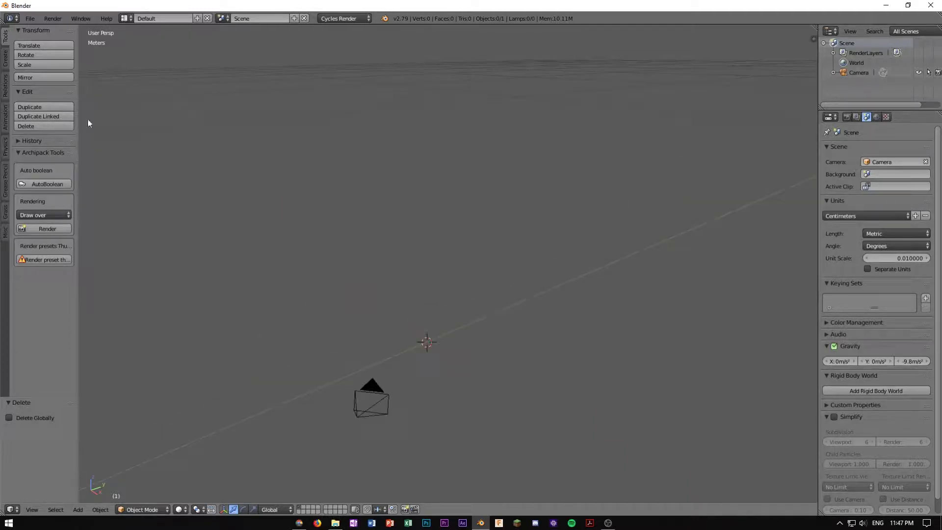
key("t")
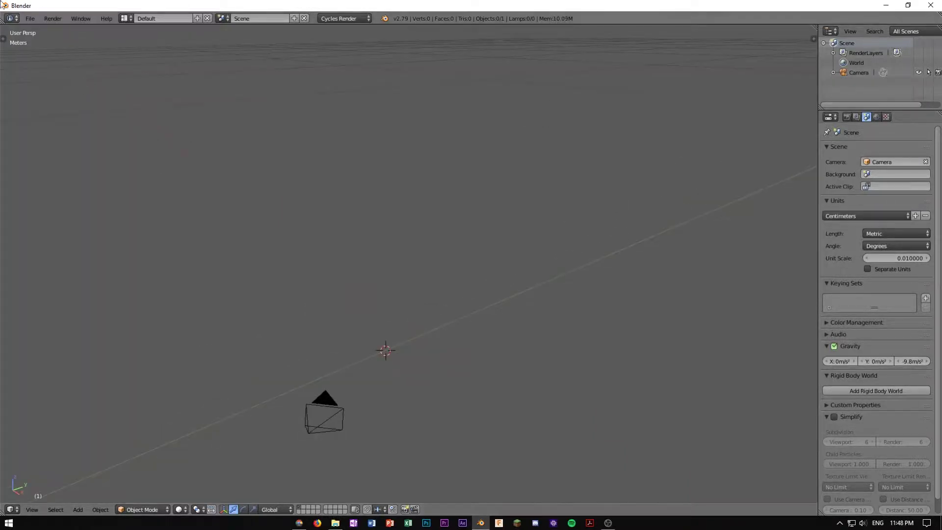
Import the STL model "2018ChronoRegional - complete" from the bookmarked Team Chrono Render folder
left_click(29, 18)
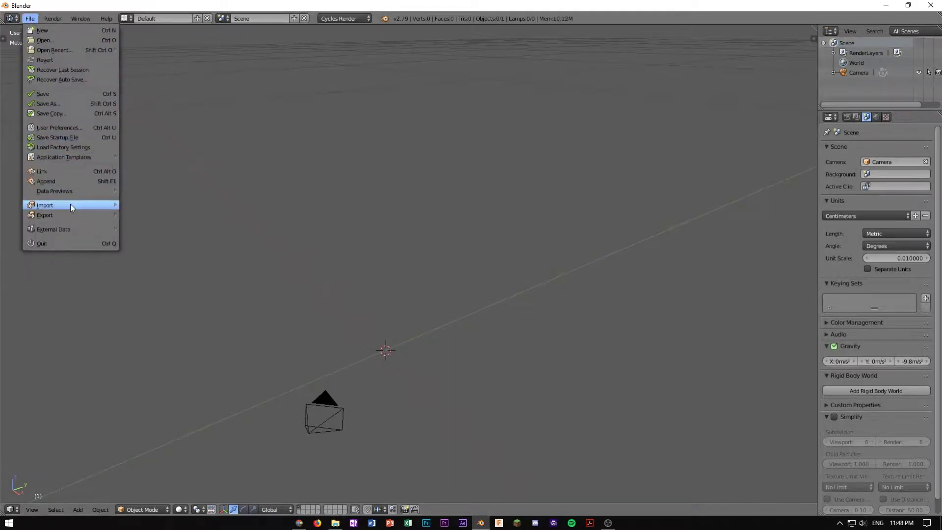
mouse_move(69, 204)
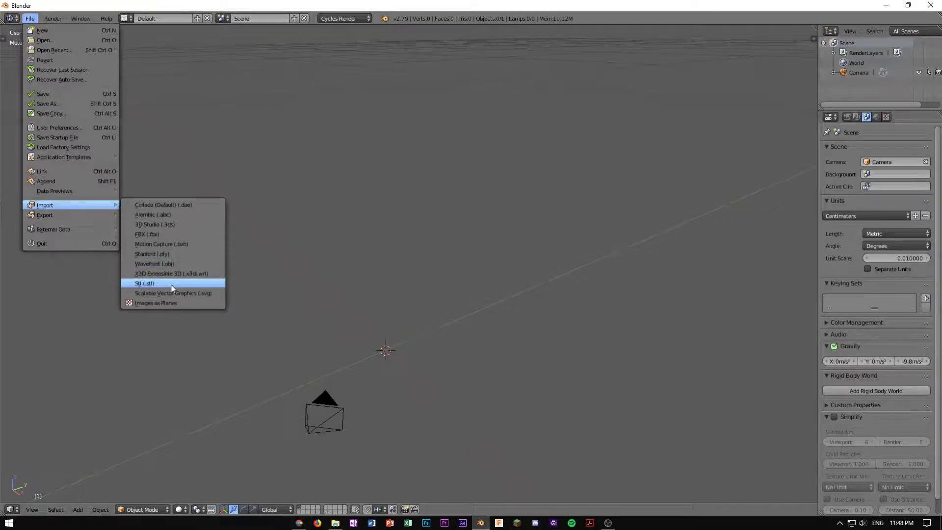
left_click(171, 284)
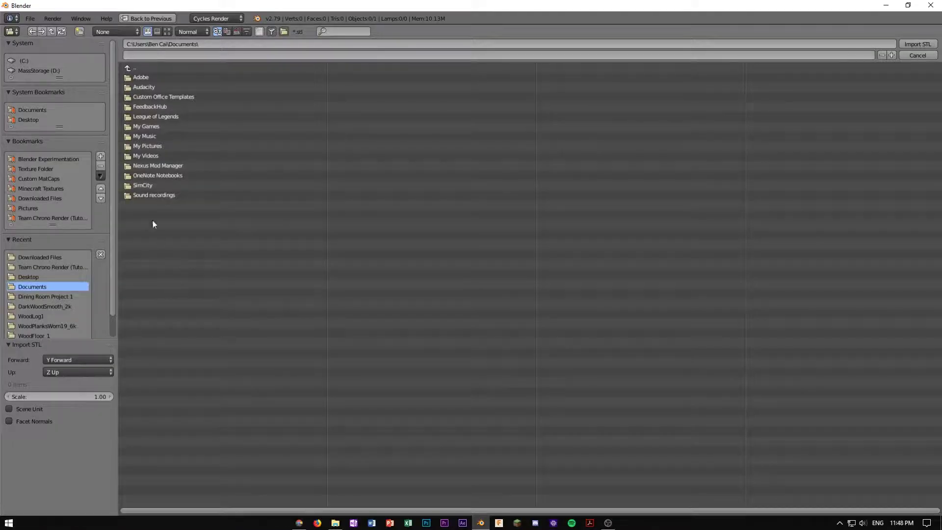
left_click(43, 219)
double_click(210, 76)
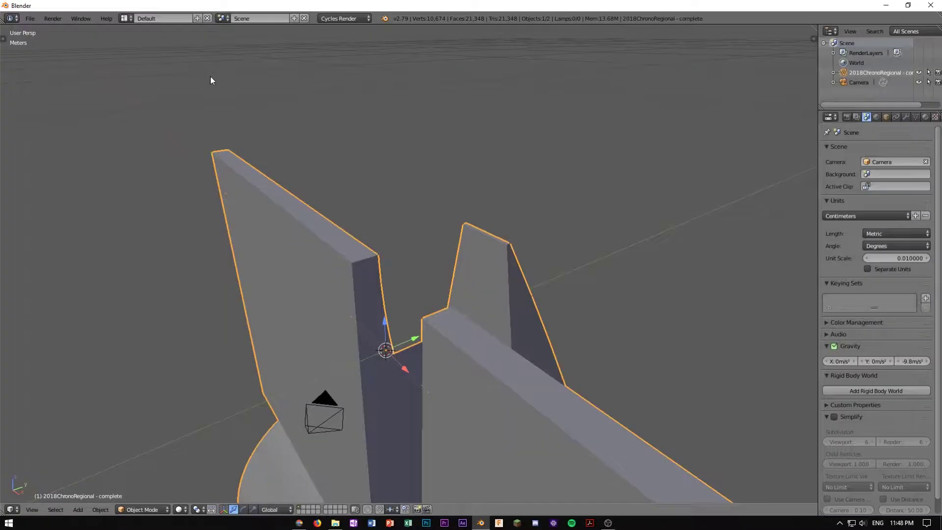
Rotate the imported car 90° about the global X axis so it lies horizontally
scroll(373, 187, "down", 6)
middle_click_drag(373, 187, 449, 286)
scroll(425, 281, "up", 5)
scroll(448, 315, "down", 5)
scroll(447, 294, "up", 6)
middle_click_drag(386, 196, 476, 248)
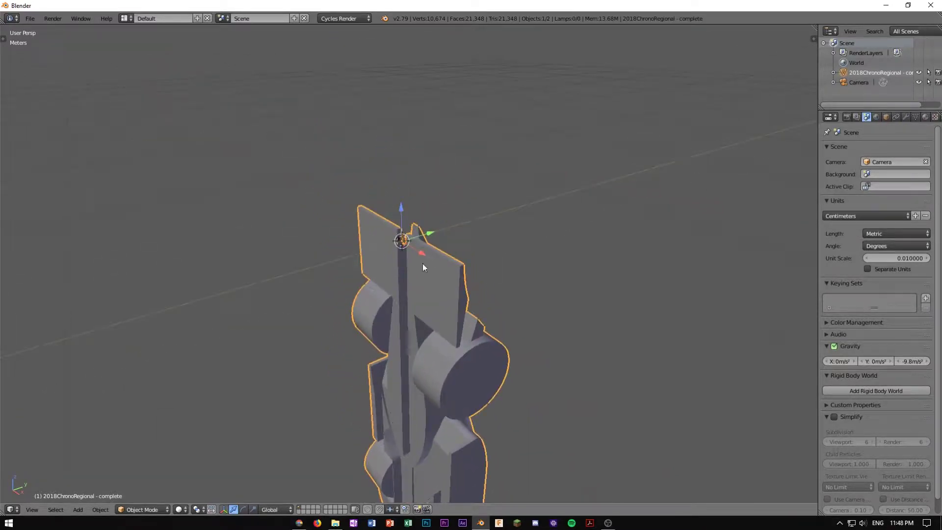
key("r")
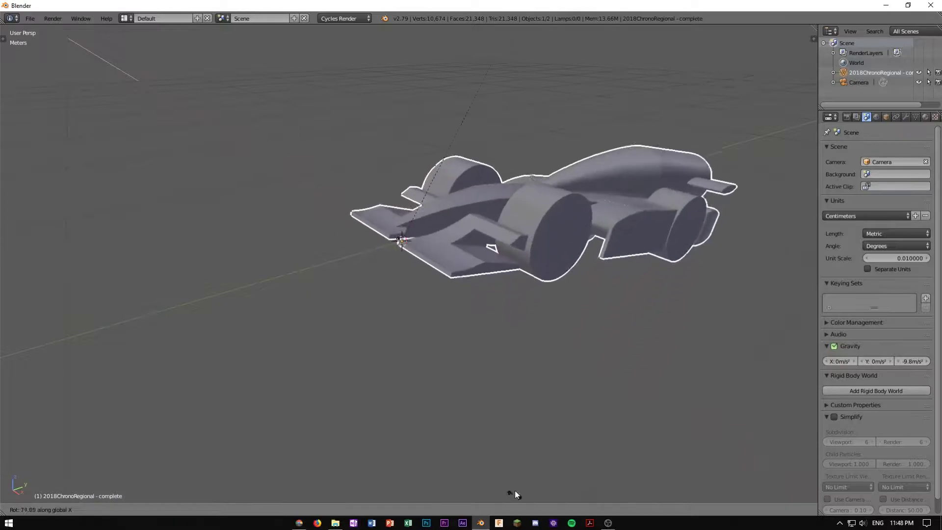
key("x")
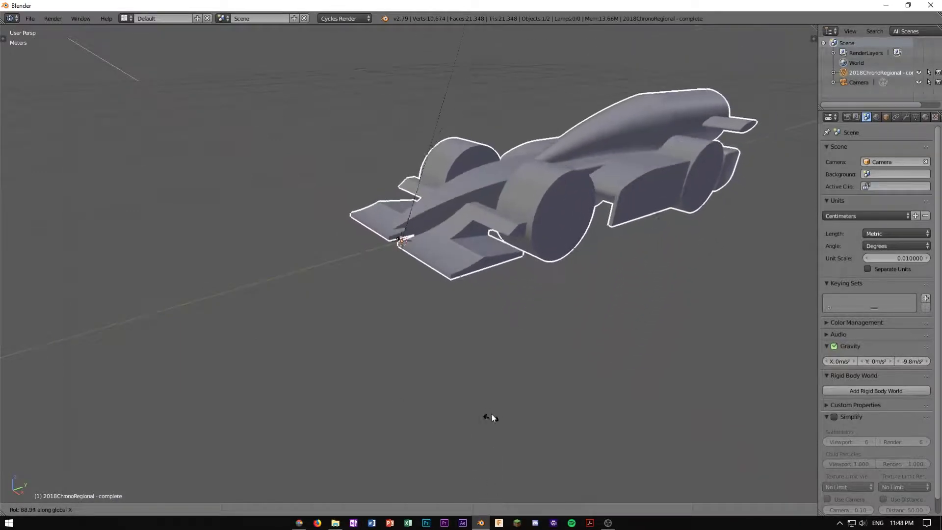
type("90")
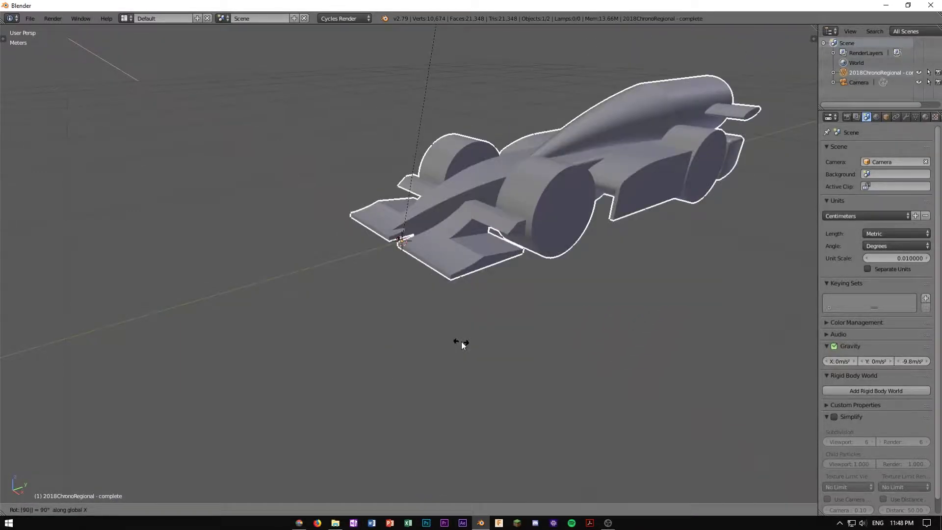
key("Return")
Examine the rotated car from the right side in orthographic view and at its nose against the ground line
scroll(498, 342, "down", 3)
middle_click_drag(497, 343, 412, 349)
scroll(614, 266, "up", 2)
scroll(412, 349, "up", 3)
middle_click_drag(364, 393, 503, 332)
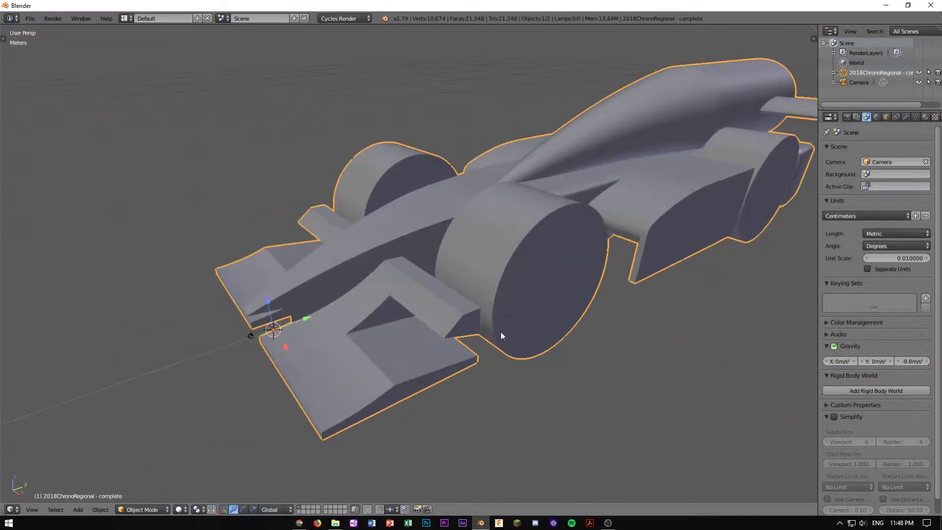
scroll(435, 322, "down", 1)
key("KP_3")
scroll(395, 290, "down", 1)
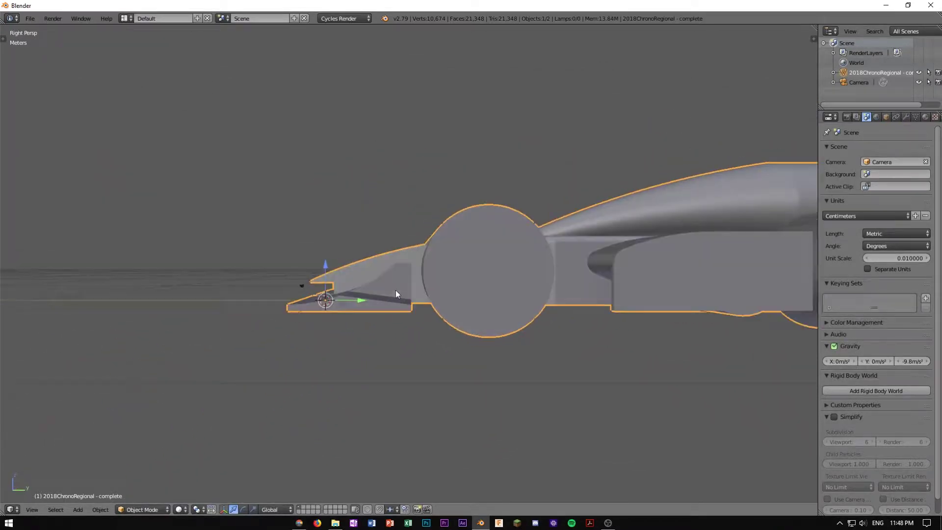
key("KP_5")
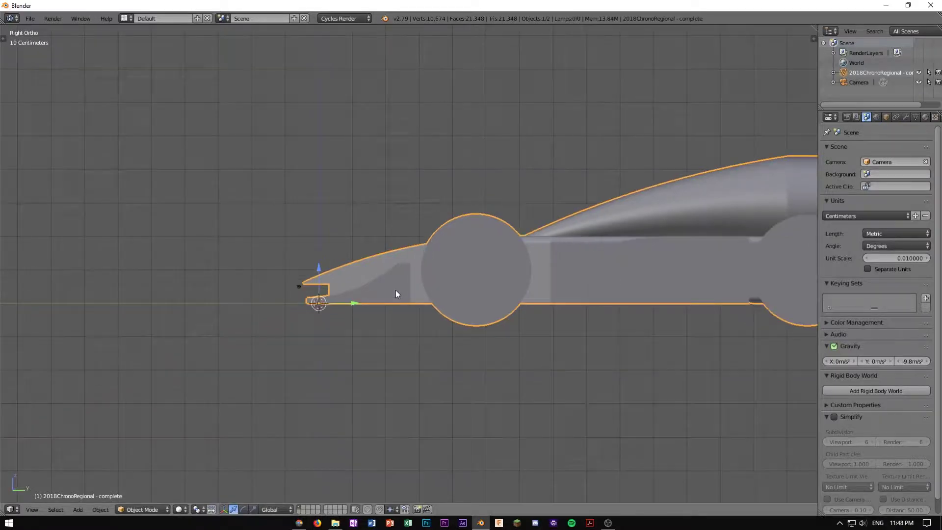
scroll(396, 290, "down", 4)
middle_click_drag(402, 290, 366, 344, "shift")
scroll(366, 345, "up", 7)
middle_click_drag(265, 386, 405, 323, "shift")
scroll(405, 322, "up", 4)
scroll(291, 373, "down", 4)
middle_click_drag(174, 368, 402, 335, "shift")
middle_click_drag(358, 271, 417, 277)
scroll(375, 284, "down", 9)
In the right orthographic view, raise the car about 6.6 cm along Z so its wheels rest on the ground line
key("KP_3")
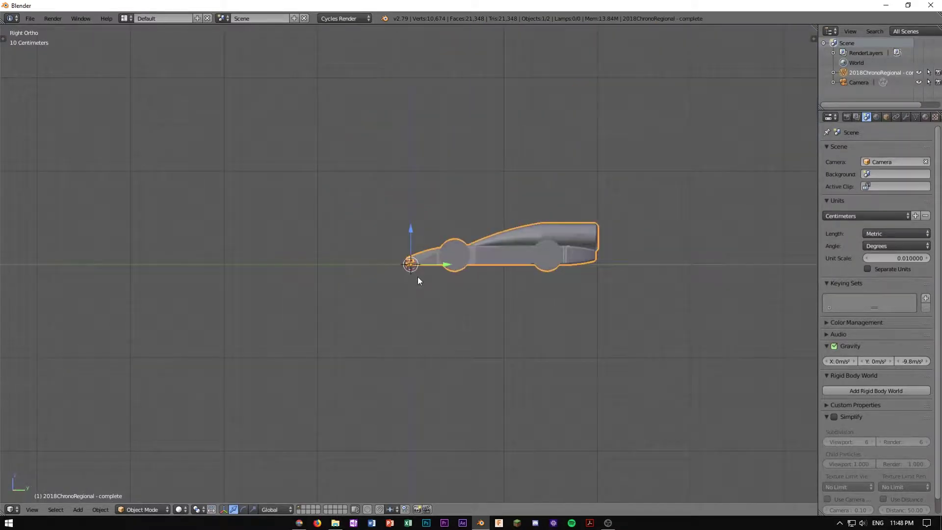
scroll(418, 276, "up", 6)
middle_click_drag(528, 311, 470, 295, "shift")
scroll(511, 356, "up", 6)
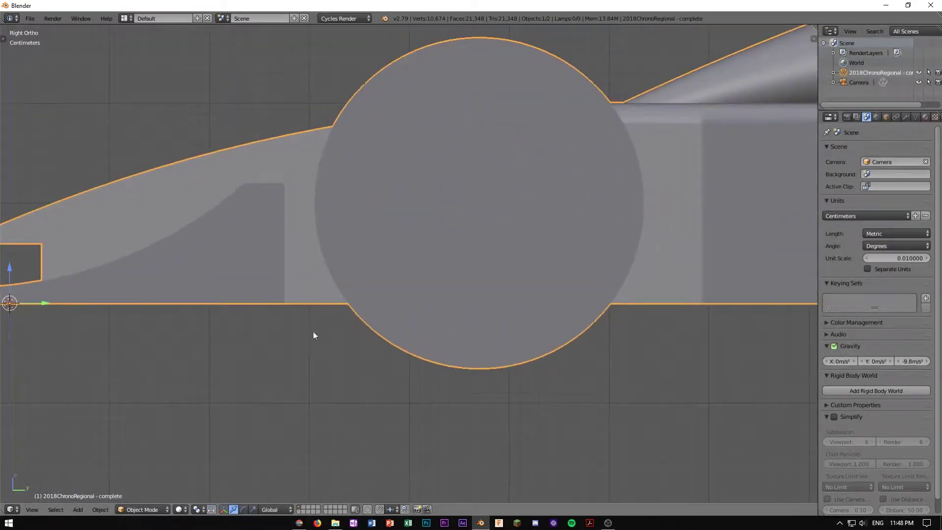
middle_click_drag(315, 337, 480, 341, "shift")
scroll(374, 295, "up", 1)
middle_click_drag(374, 294, 360, 284, "shift")
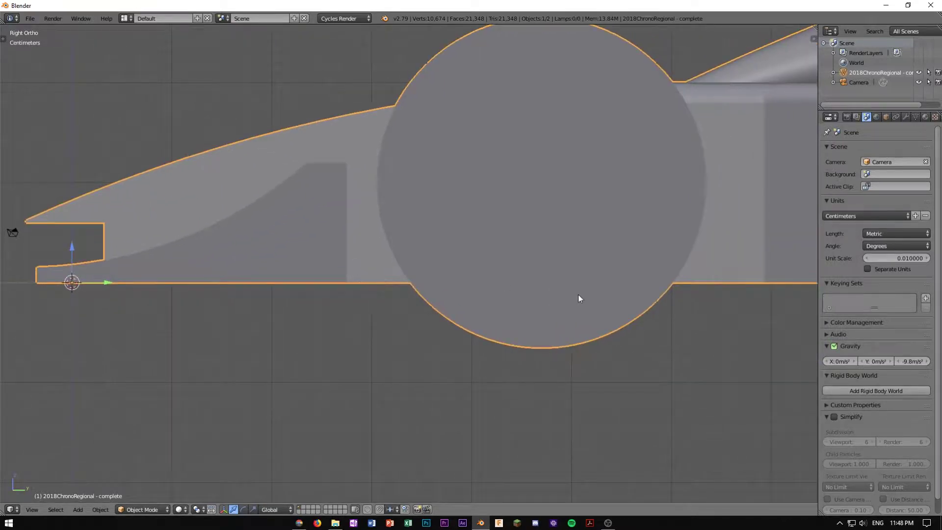
key("g")
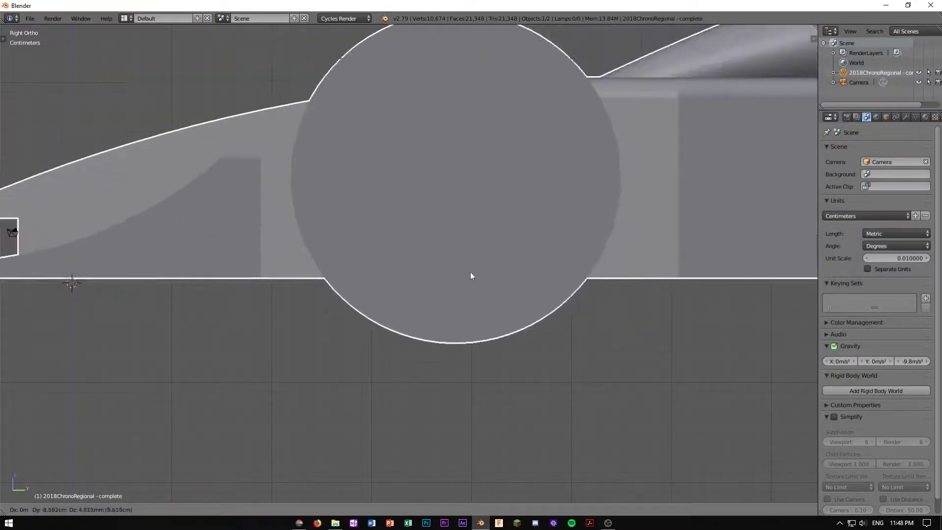
key("z")
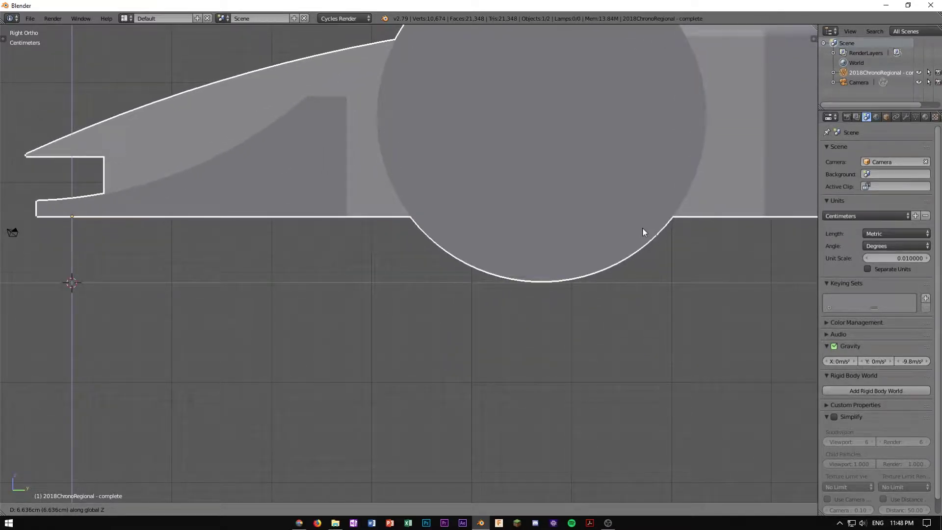
left_click(642, 228)
Fine-tune the car's height by lowering it about 1.4 mm along Z to bring the wheel bottom to the ground line
scroll(662, 289, "up", 6)
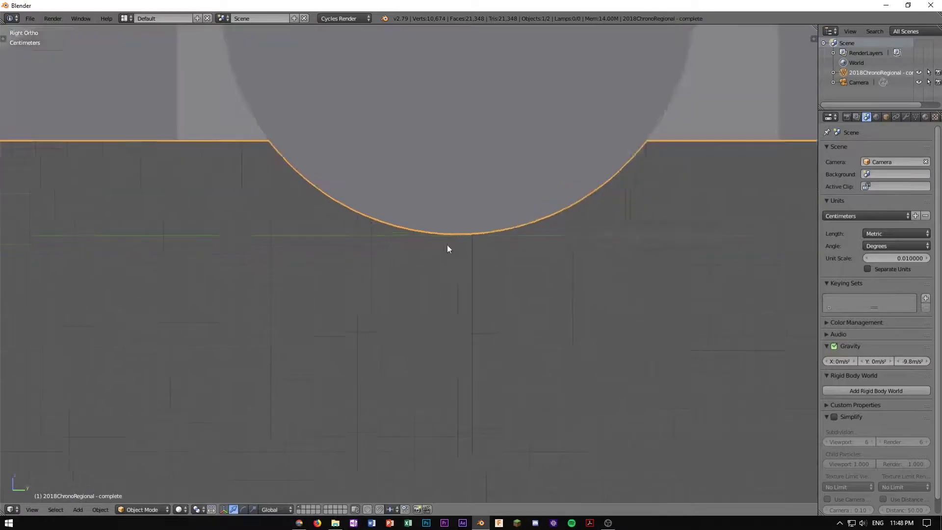
scroll(458, 274, "up", 5)
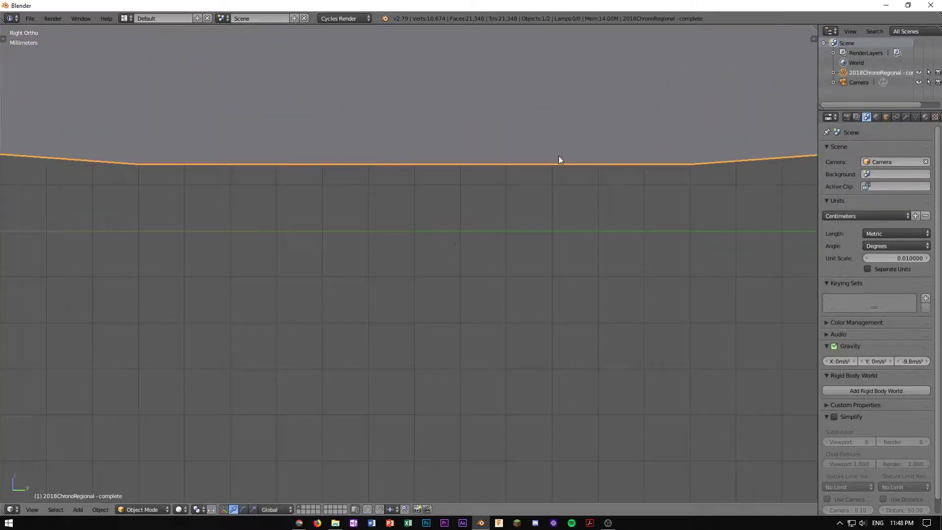
scroll(453, 249, "down", 5)
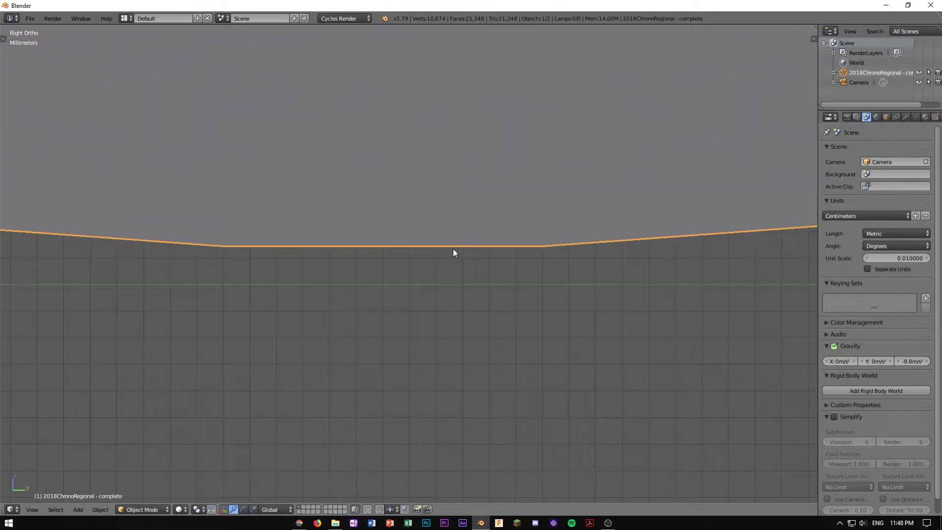
scroll(446, 261, "up", 5)
scroll(454, 263, "up", 3)
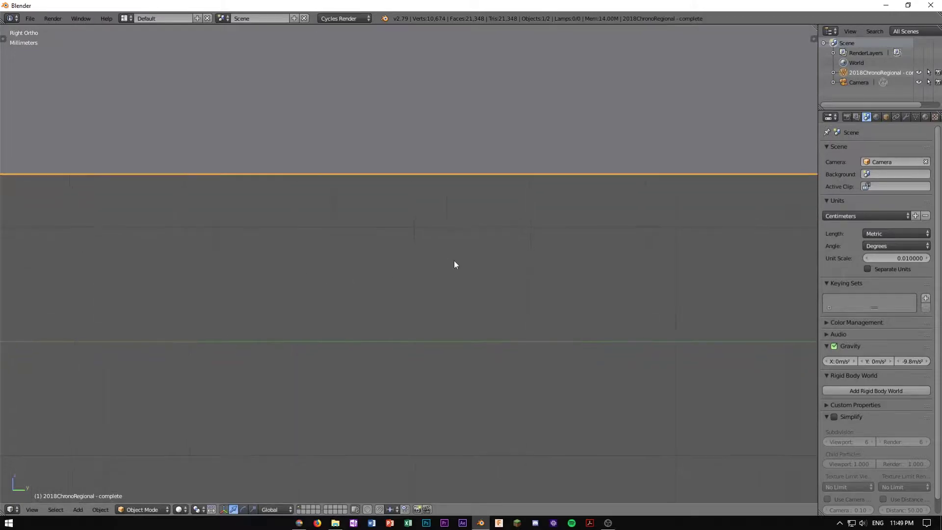
scroll(454, 264, "down", 4)
scroll(454, 264, "up", 3)
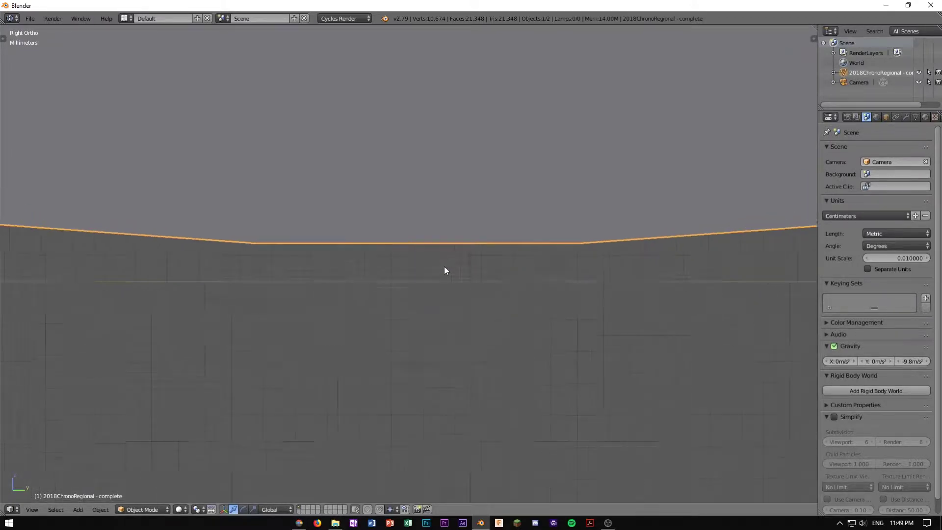
key("g")
key("z")
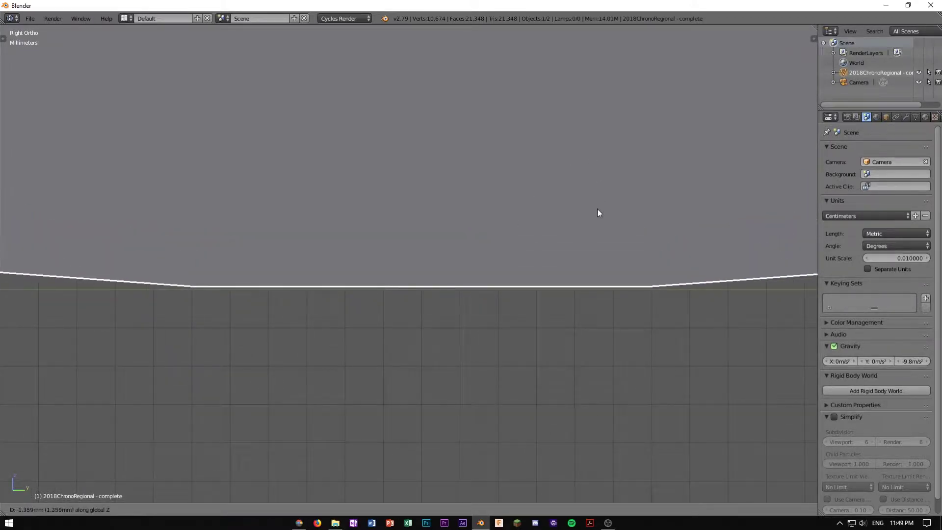
left_click(603, 229)
Add a plane mesh at the origin and scale it by 8 as the ground beneath the car
scroll(470, 288, "down", 6)
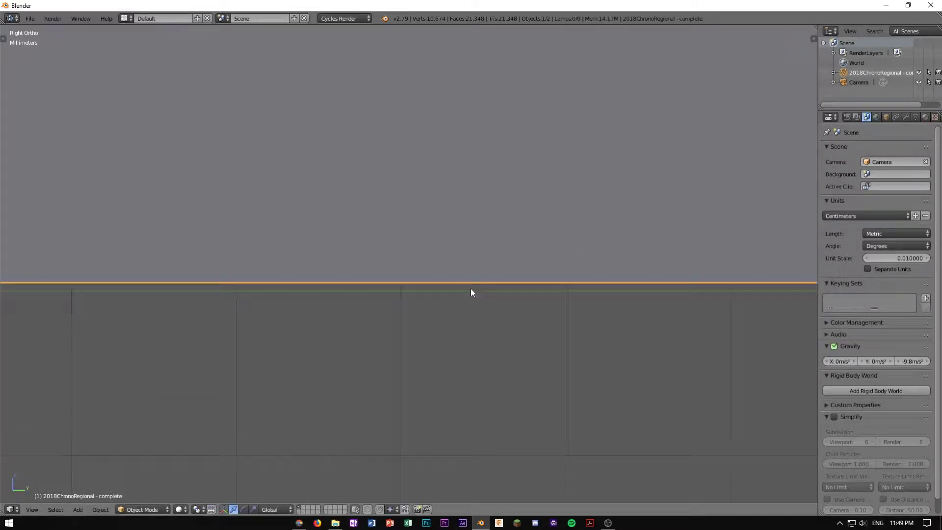
scroll(402, 251, "down", 8)
middle_click_drag(390, 239, 461, 294)
scroll(450, 292, "up", 6)
scroll(443, 309, "down", 6)
scroll(443, 305, "down", 4)
scroll(436, 308, "up", 12)
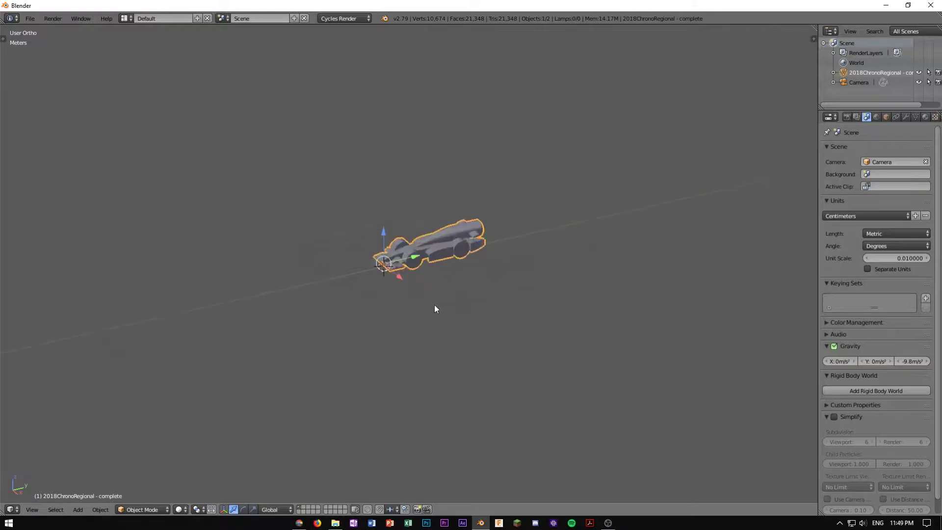
middle_click_drag(475, 297, 443, 291)
scroll(473, 283, "down", 6)
key("shift+a")
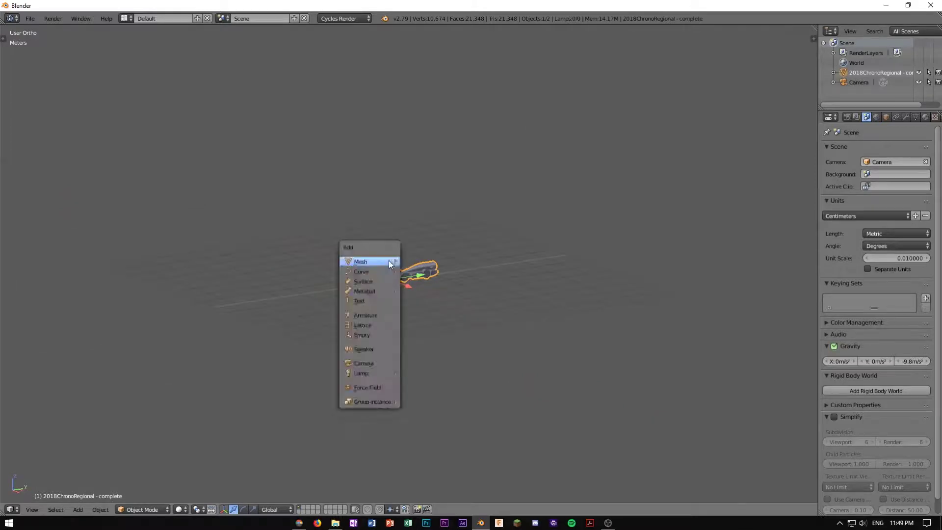
mouse_move(373, 262)
left_click(445, 262)
middle_click_drag(488, 255, 434, 282)
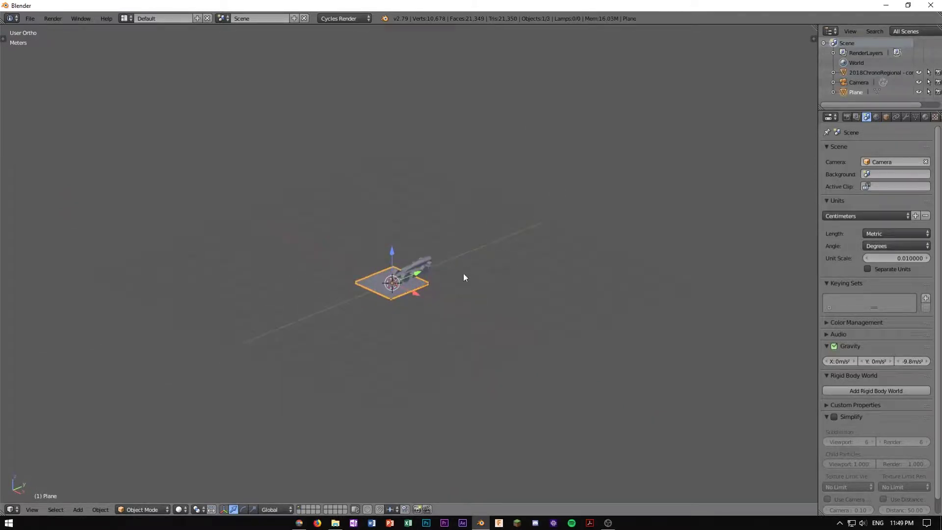
type("s8")
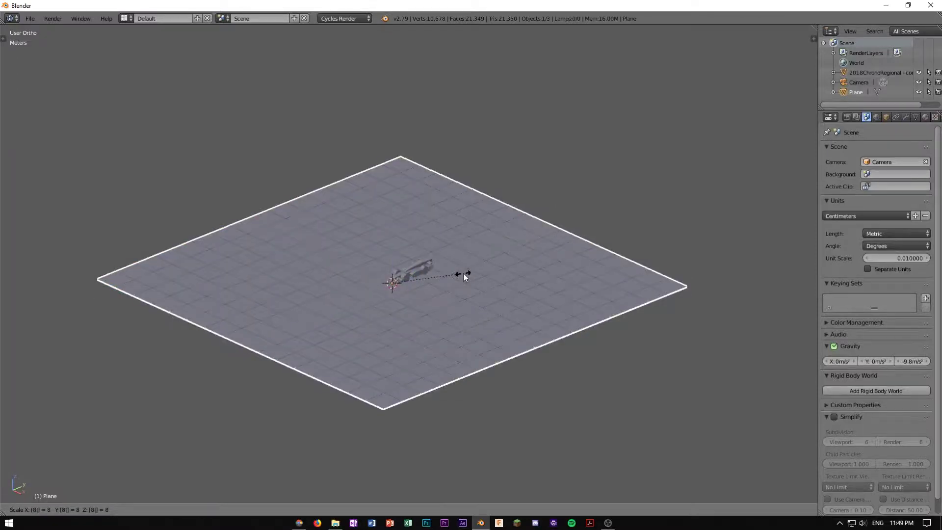
key("Return")
Deselect everything and preview the car on its ground plane in rendered shading, then return to solid shading
scroll(463, 272, "up", 8)
right_click(440, 305)
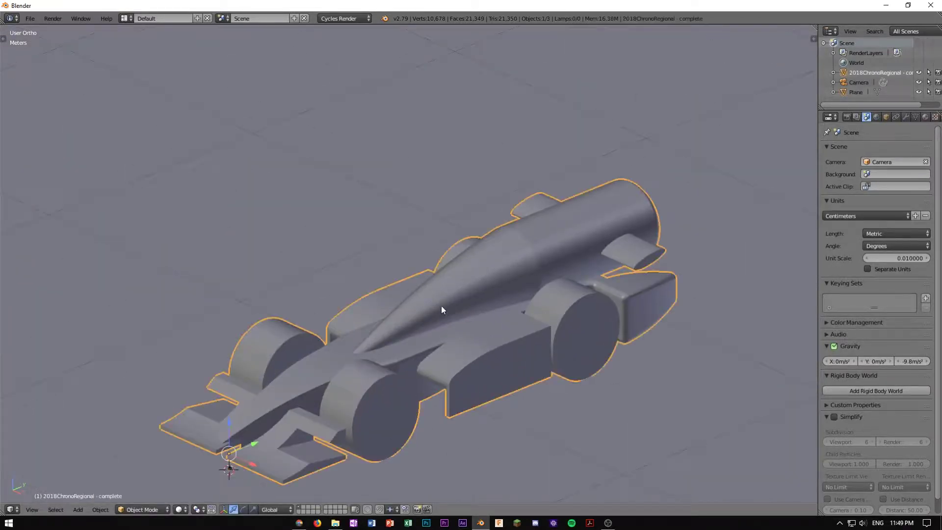
scroll(440, 305, "down", 5)
scroll(441, 298, "down", 4)
key("a")
scroll(441, 298, "up", 6)
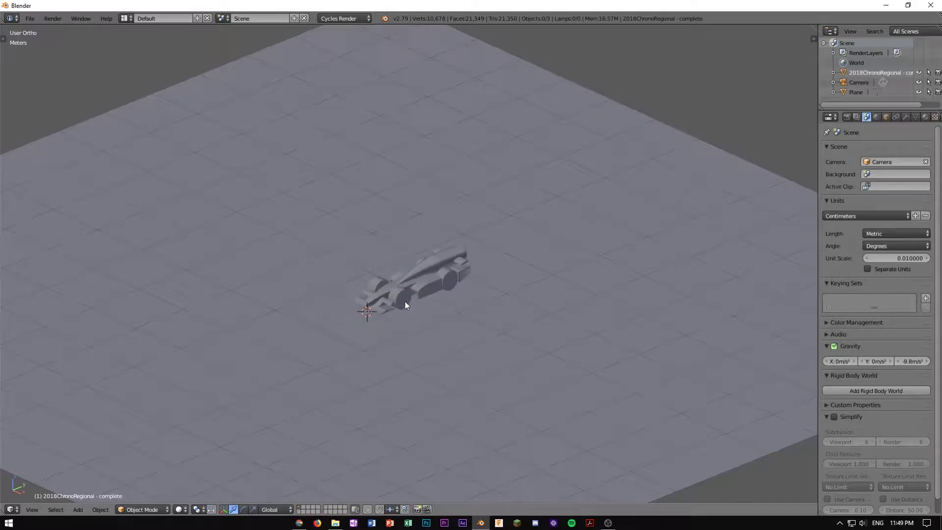
key("shift+z")
middle_click_drag(486, 316, 472, 342)
scroll(449, 307, "up", 4)
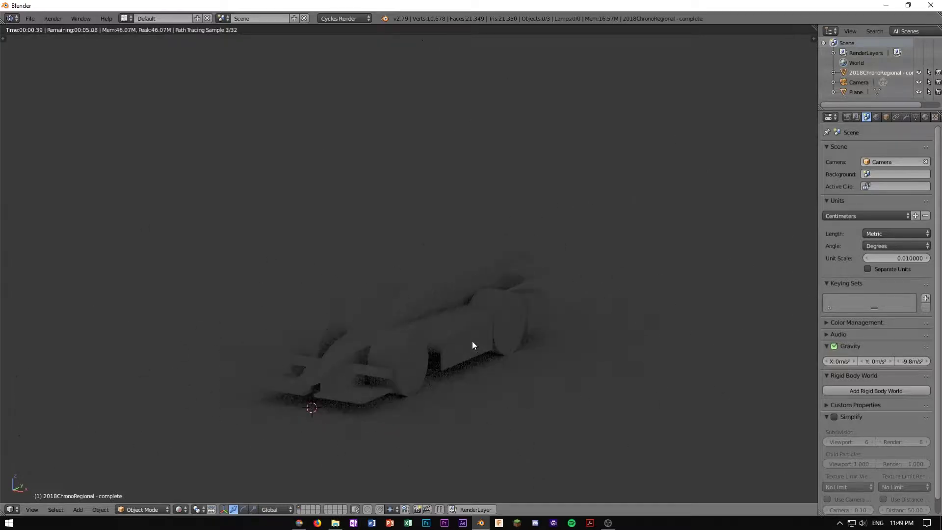
scroll(473, 344, "down", 5)
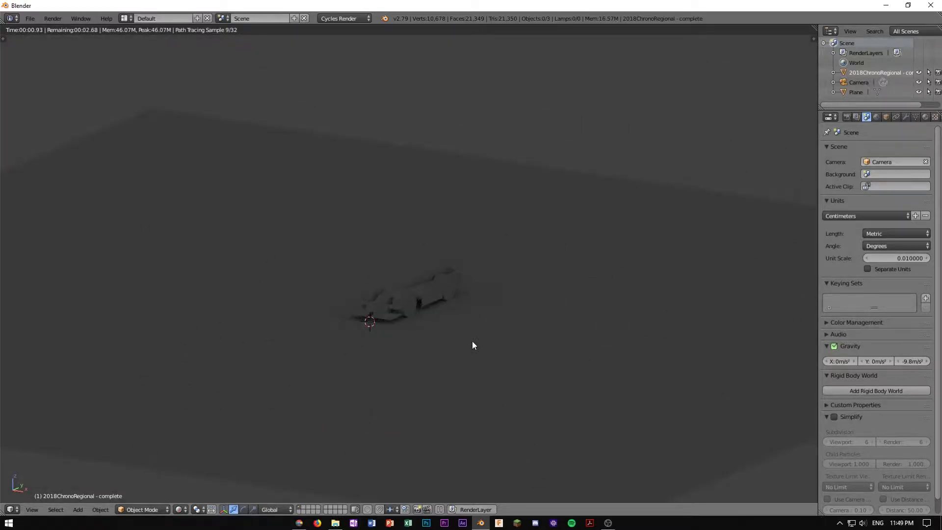
key("shift+z")
Examine how the current camera view frames the car and the ground plane
key("KP_0")
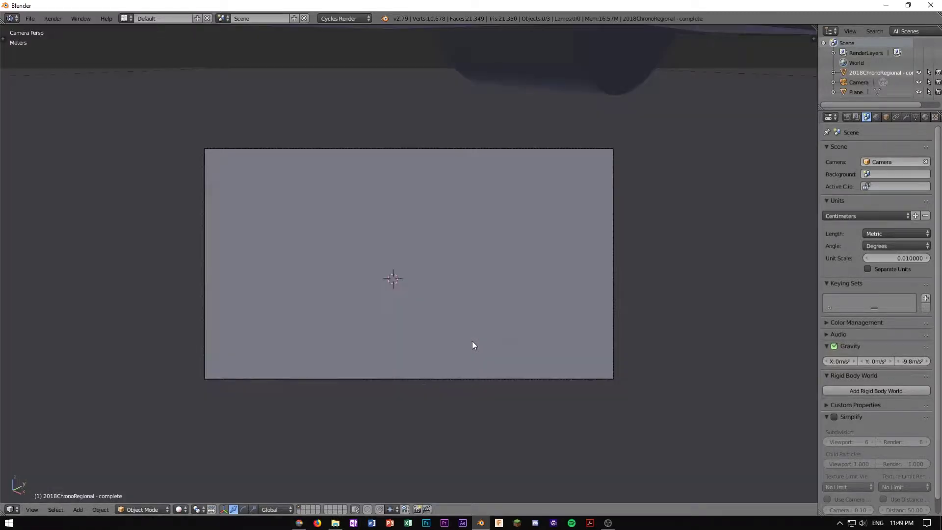
scroll(472, 342, "down", 5)
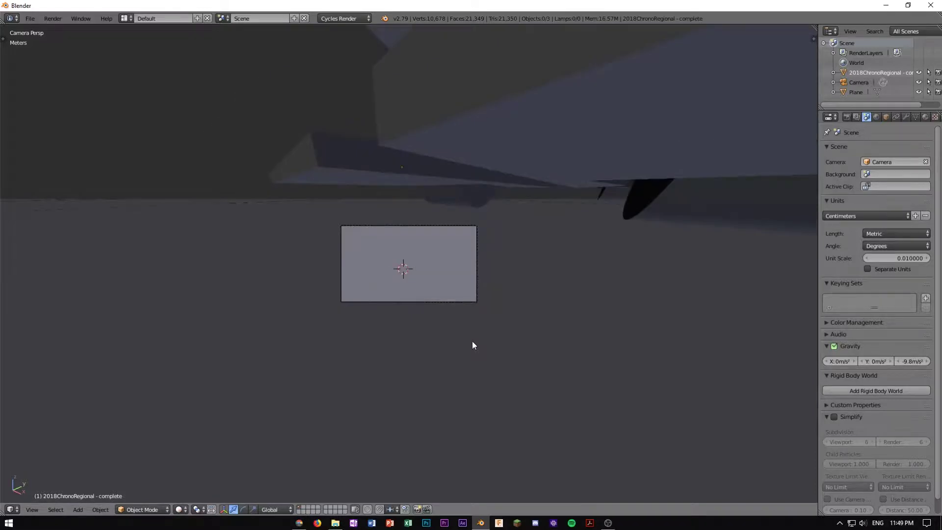
scroll(473, 345, "up", 8)
scroll(474, 345, "down", 7)
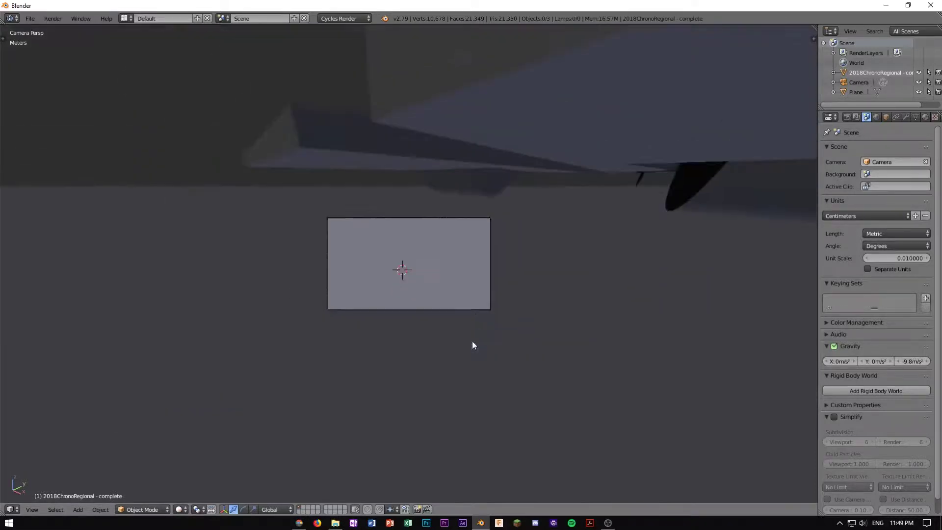
scroll(467, 225, "up", 1)
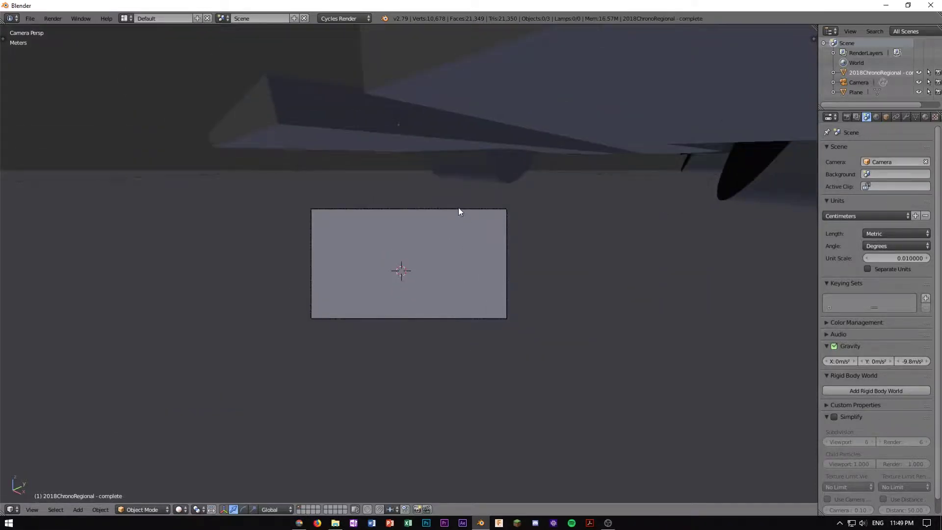
scroll(459, 334, "up", 6)
scroll(472, 319, "down", 7)
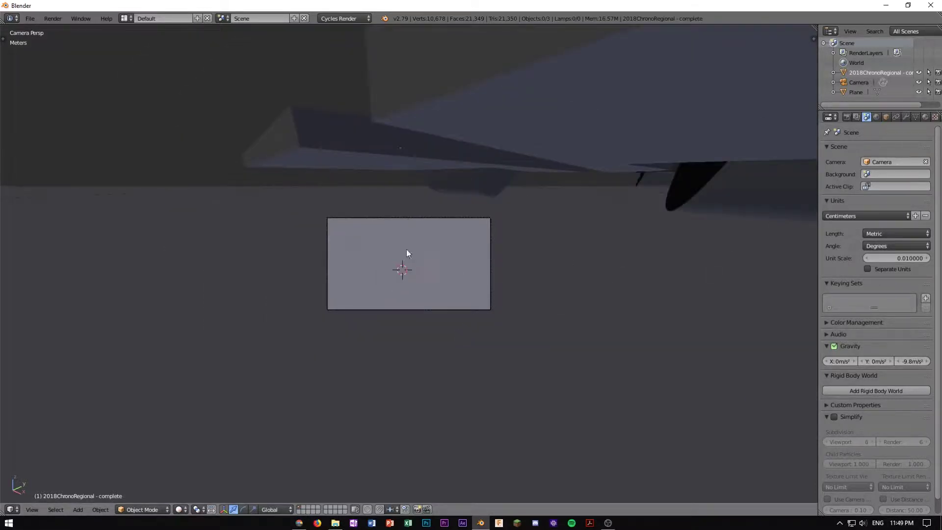
scroll(408, 258, "up", 5)
Select the camera, look through it, and shift its location so the front of the car comes into view
middle_click_drag(410, 264, 549, 422)
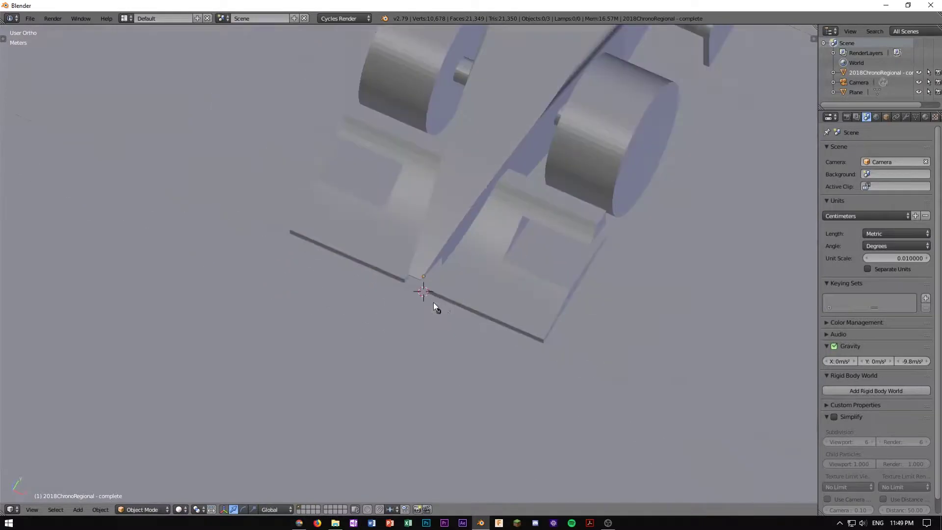
right_click(534, 461)
middle_click_drag(534, 462, 519, 360)
key("KP_5")
key("KP_0")
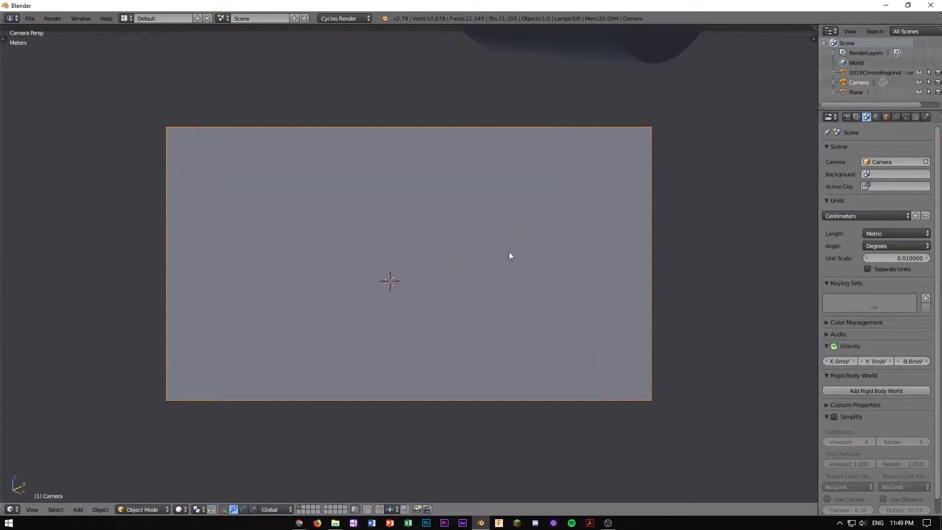
left_click(887, 117)
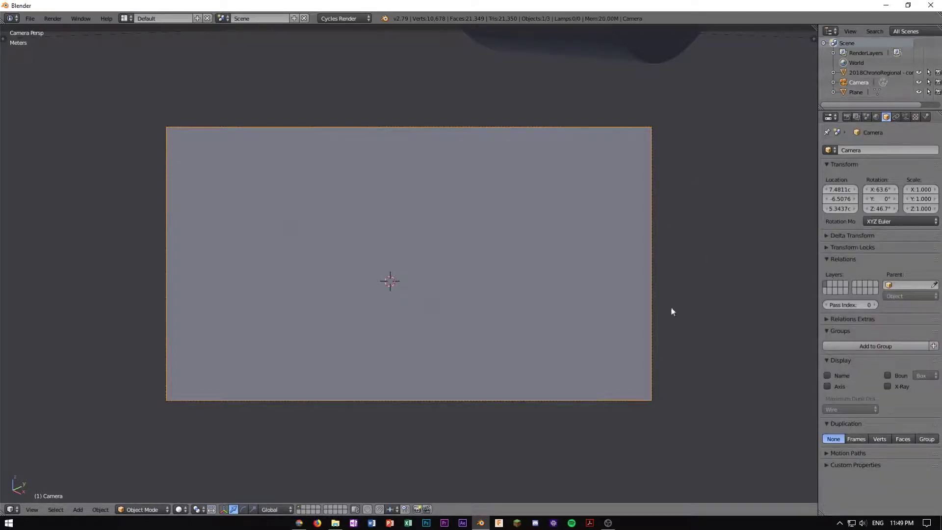
left_click_drag(835, 210, 840, 191)
left_click(840, 209)
mouse_move(840, 208)
left_mouse_down()
mouse_move(888, 198)
mouse_move(842, 189)
left_mouse_up()
Set the end of the camera's clipping range to 1 km
left_click(906, 117)
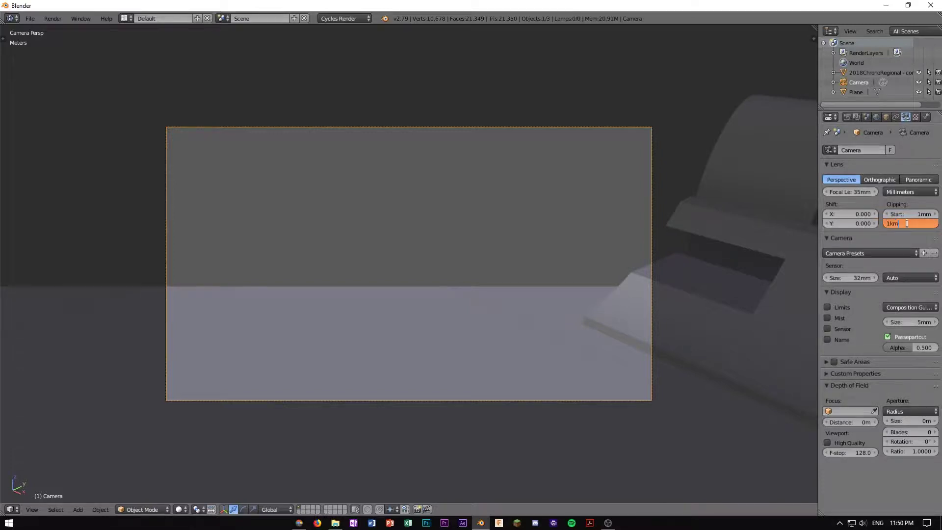
key("Return")
scroll(569, 227, "down", 4)
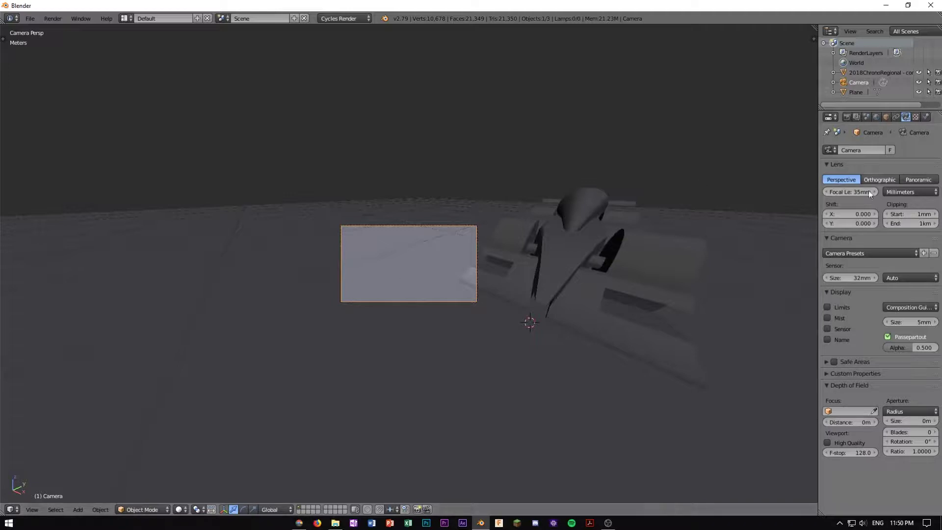
Move the camera to about X 89.2 cm, Y -7.2 cm and Z 69.8 cm to bring the car into frame
left_click(887, 117)
mouse_move(841, 198)
left_mouse_down()
mouse_move(883, 189)
mouse_move(849, 199)
mouse_move(878, 199)
mouse_move(841, 202)
mouse_move(868, 208)
mouse_move(841, 209)
left_mouse_up()
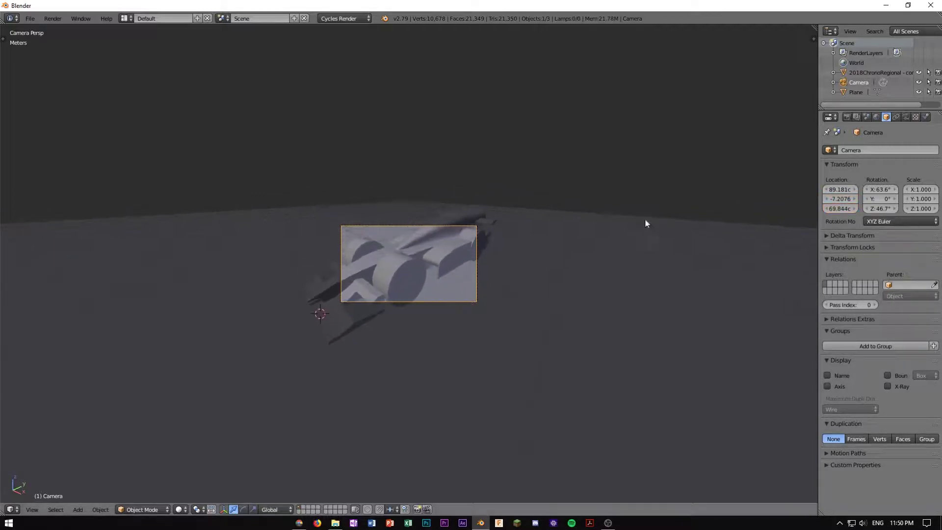
scroll(443, 264, "up", 5)
scroll(443, 264, "down", 4)
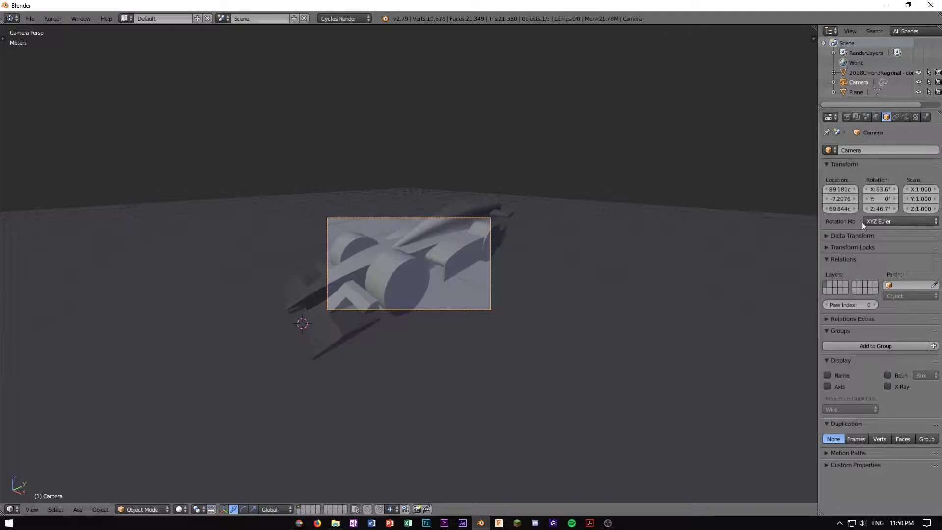
Rotate the camera to X 82.4° and Z 52.1° and move it to about X 1.38 m, Y -80.9 cm, Z 43.7 cm
scroll(487, 238, "up", 3)
left_click_drag(880, 190, 892, 209)
mouse_move(839, 190)
left_mouse_down()
mouse_move(853, 189)
mouse_move(833, 199)
mouse_move(836, 189)
left_mouse_up()
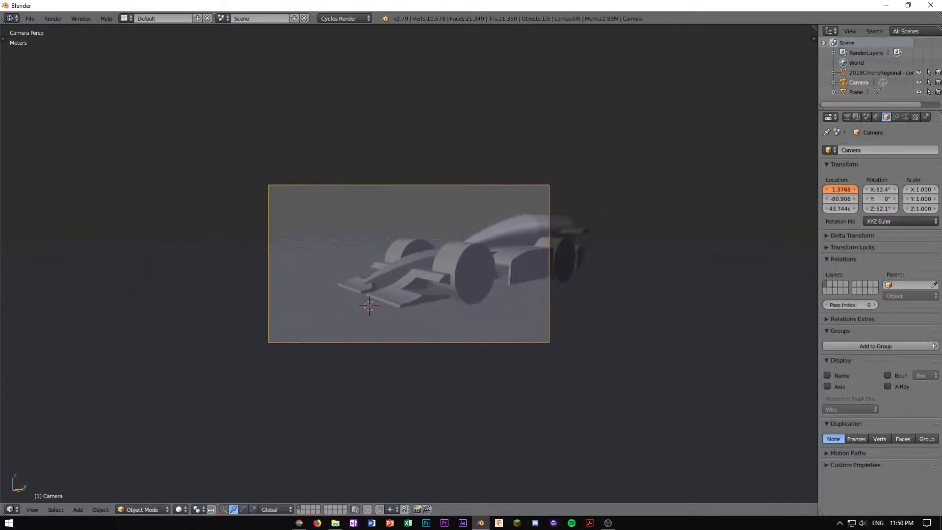
Refine the framing by setting the camera's Z rotation to 38.6° and its location to about X 1.36 m, Y -1.09 m, Z 51.8 cm
left_click_drag(882, 209, 878, 208)
scroll(628, 240, "up", 5)
scroll(638, 238, "down", 3)
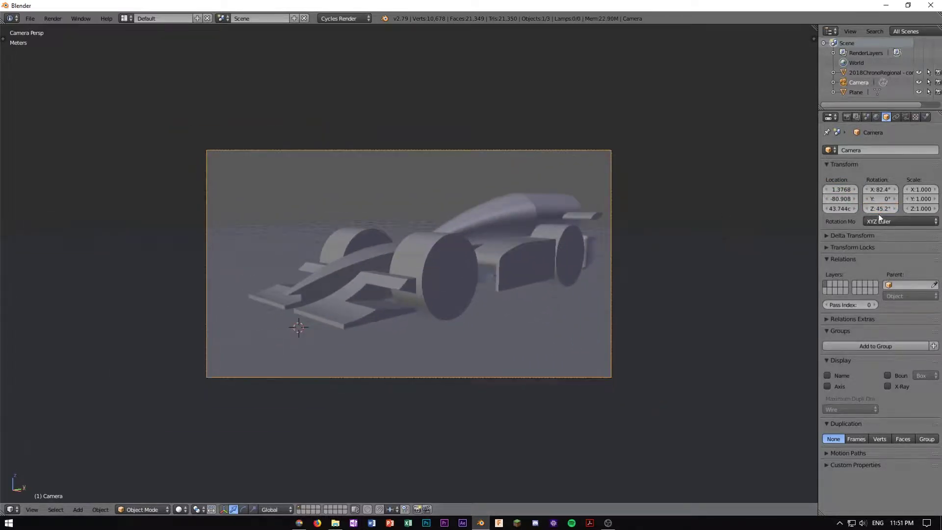
left_click_drag(878, 208, 842, 209)
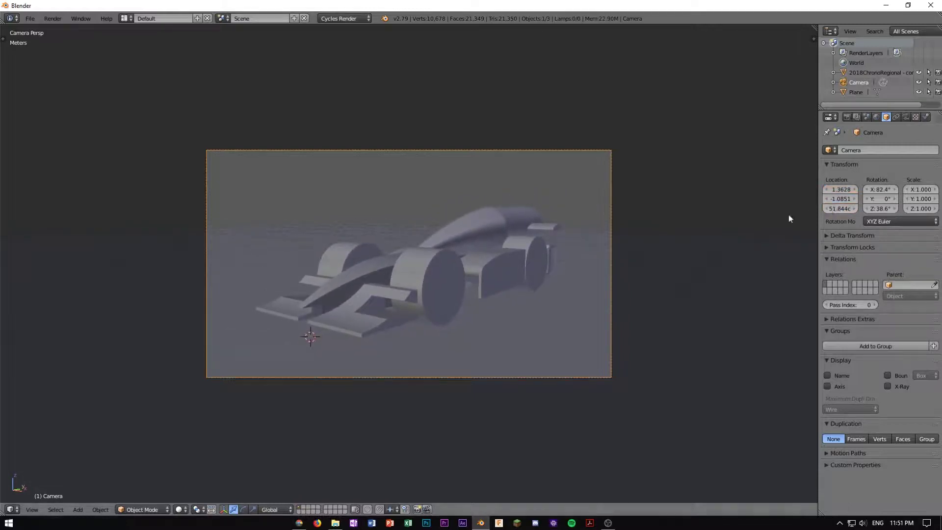
scroll(572, 243, "up", 2)
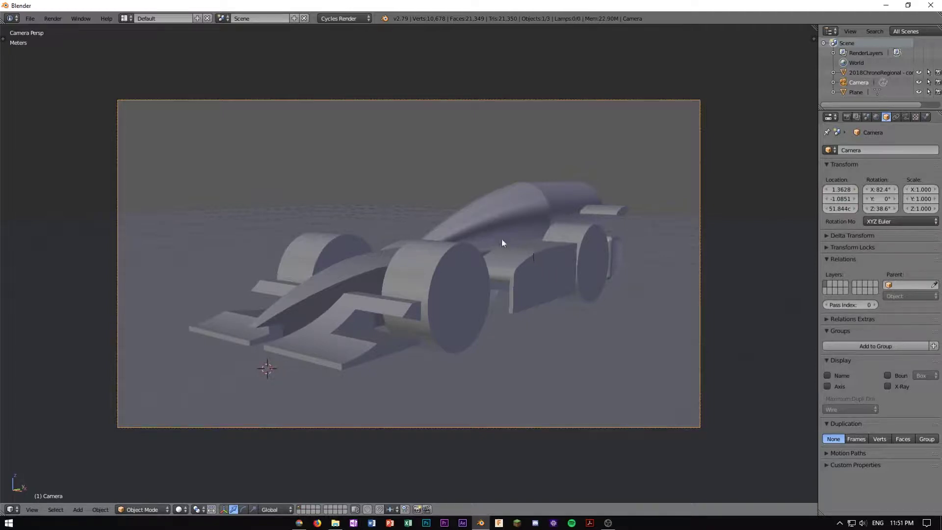
Save the scene as TeamChronoRender.blend in the Team Chrono Render (Tutorial) folder
key("ctrl+s")
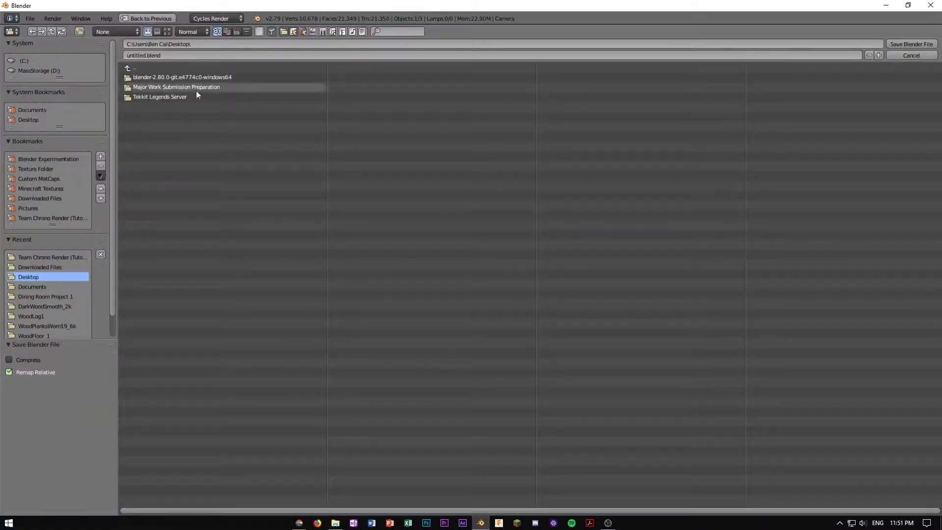
left_click(57, 218)
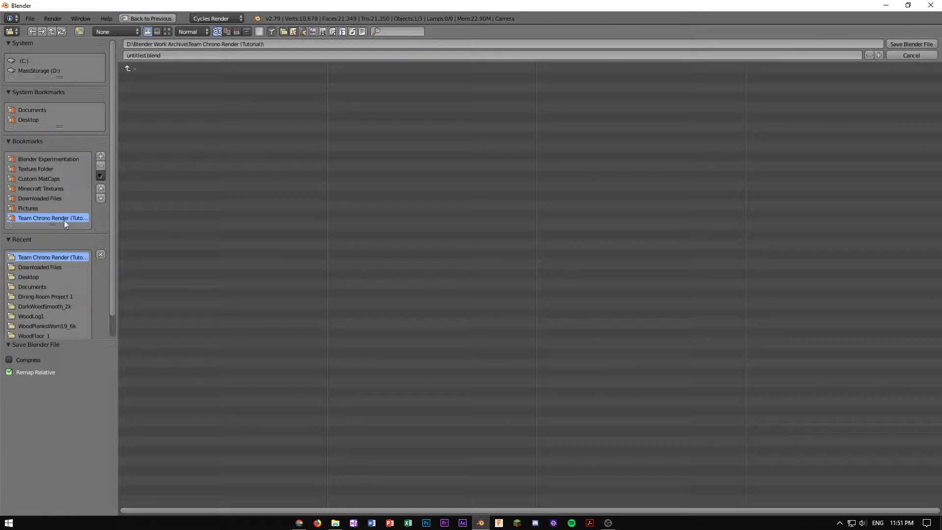
left_click(38, 208)
left_click(40, 219)
left_click(151, 55)
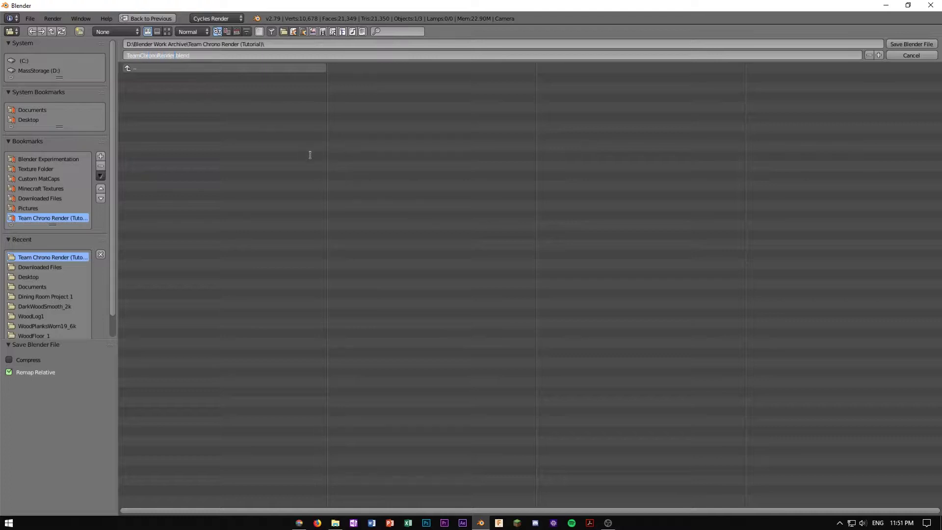
left_click(913, 44)
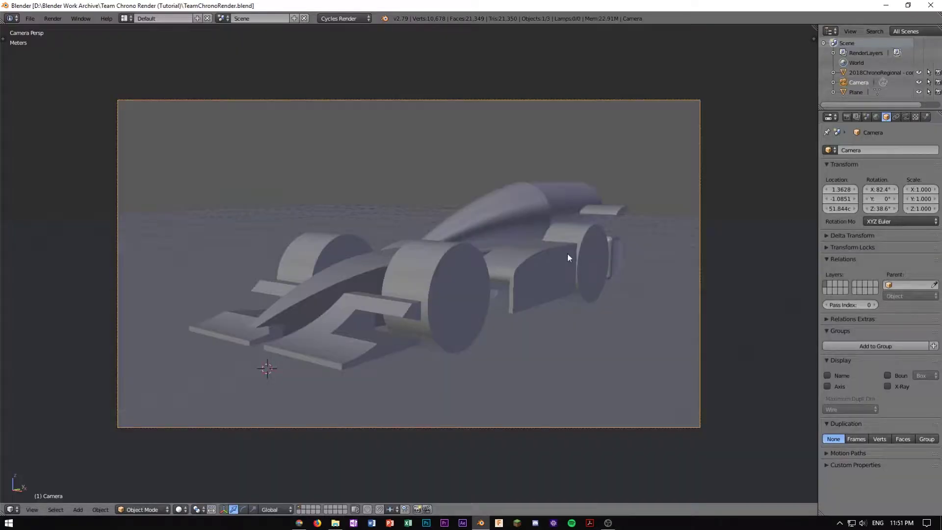
Select the car and examine it on the ground plane from several angles and distances
right_click(405, 286)
middle_click_drag(446, 279, 439, 298)
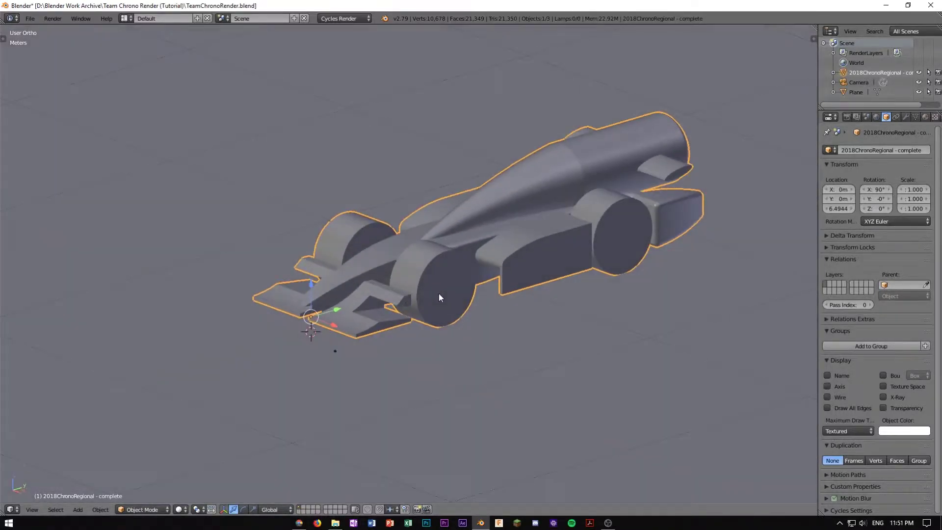
scroll(523, 301, "down", 1)
scroll(459, 315, "up", 5)
scroll(460, 315, "down", 9)
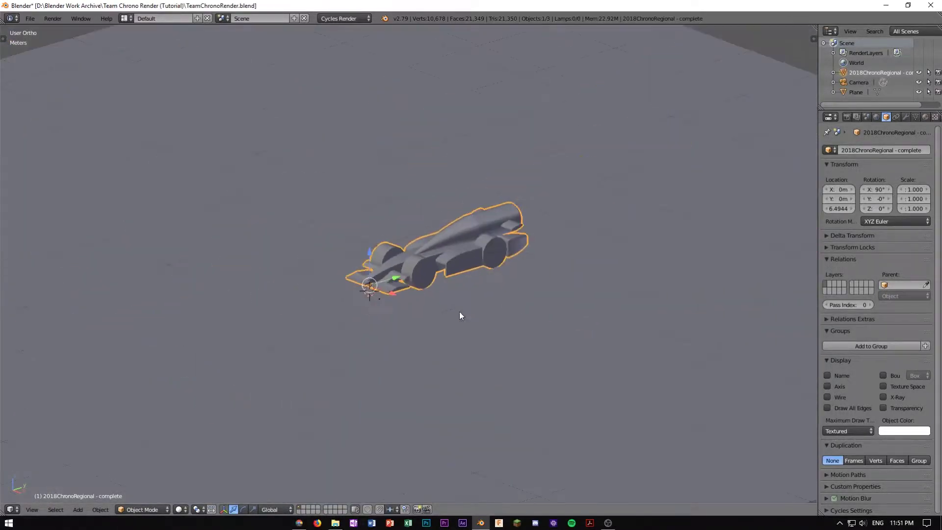
scroll(459, 316, "up", 7)
middle_click_drag(375, 341, 392, 324)
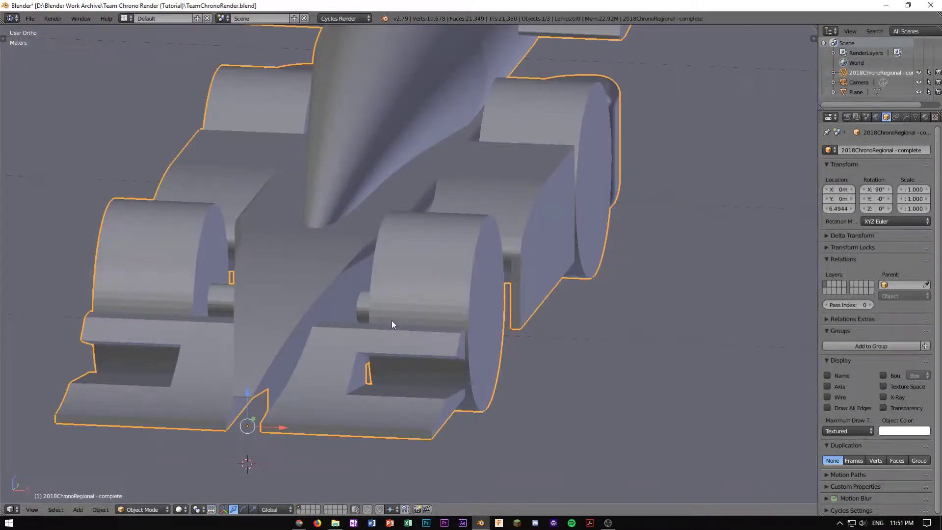
scroll(393, 324, "down", 7)
middle_click_drag(436, 283, 418, 266)
scroll(420, 261, "down", 7)
scroll(420, 261, "up", 6)
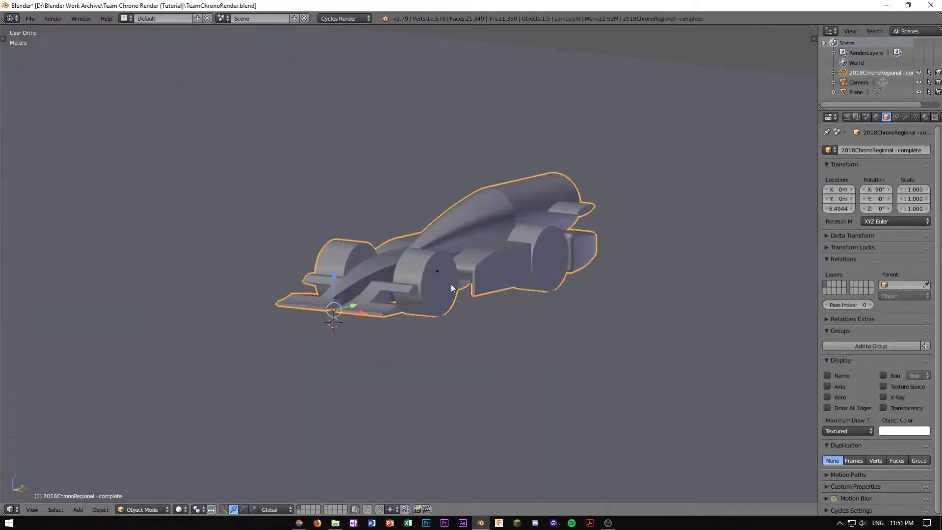
scroll(451, 285, "up", 5)
scroll(508, 297, "down", 4)
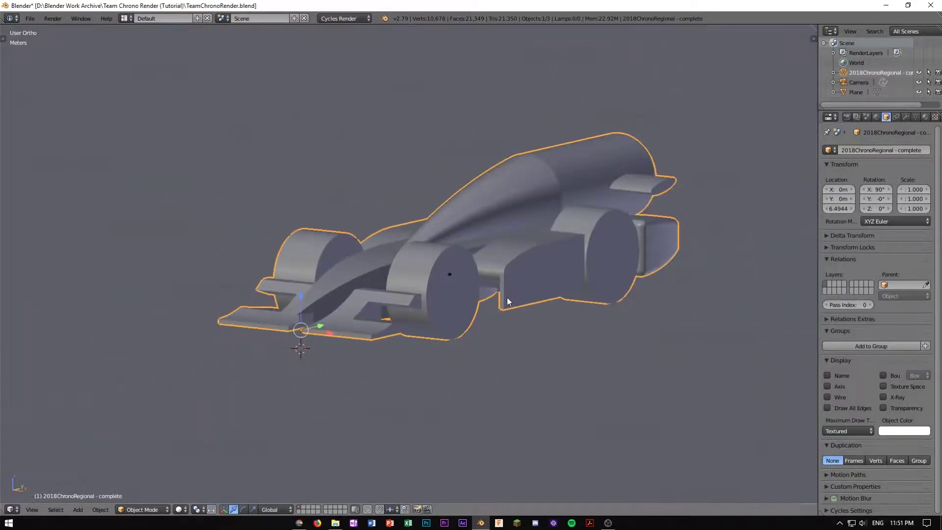
scroll(508, 297, "down", 6)
middle_click_drag(515, 288, 537, 282)
scroll(536, 252, "up", 3)
Preview the scene in rendered shading, including through the camera, and return to solid shading
key("shift+z")
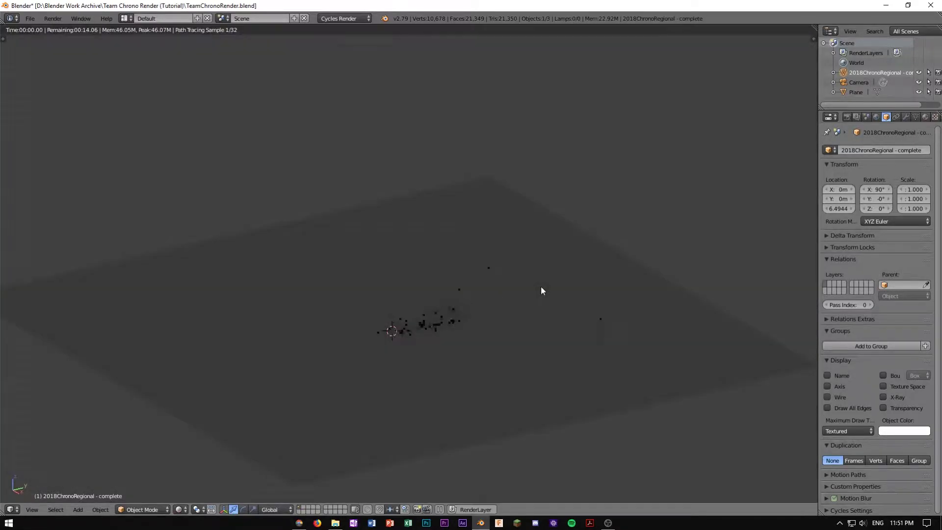
key("KP_0")
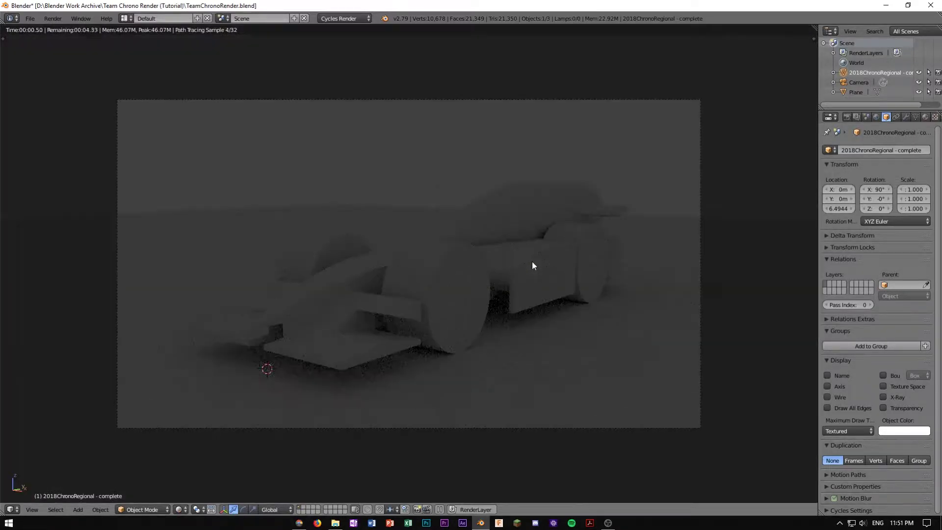
key("KP_0")
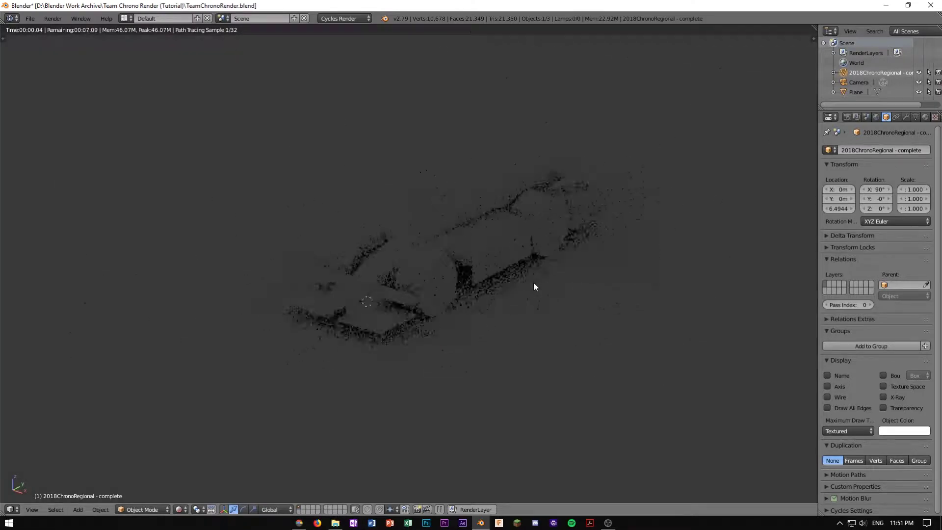
key("shift+z")
Enable nodes for the world surface and set its background colour to black
mouse_move(502, 257)
middle_mouse_down()
mouse_move(492, 281)
mouse_move(481, 269)
mouse_move(504, 265)
mouse_move(466, 230)
mouse_move(513, 273)
mouse_move(514, 325)
middle_mouse_up()
scroll(513, 328, "up", 5)
middle_click_drag(625, 380, 581, 260, "shift")
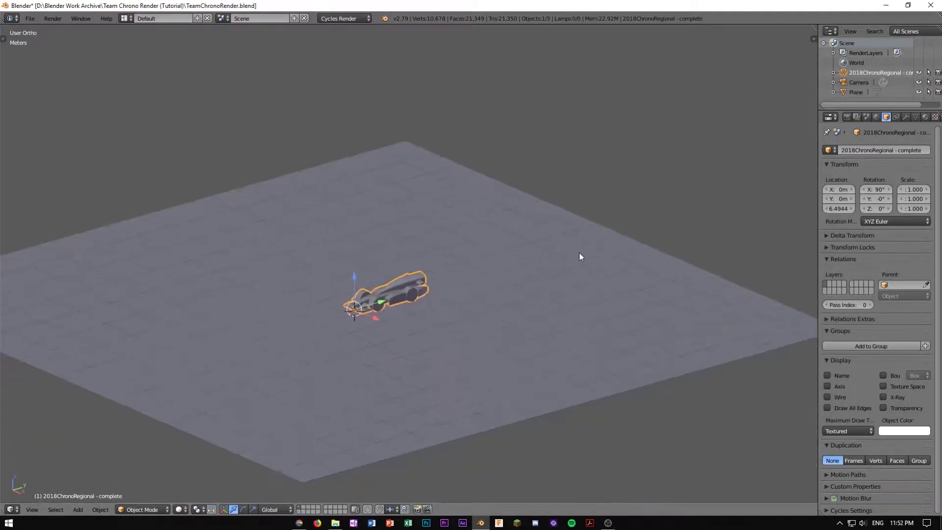
left_click(876, 117)
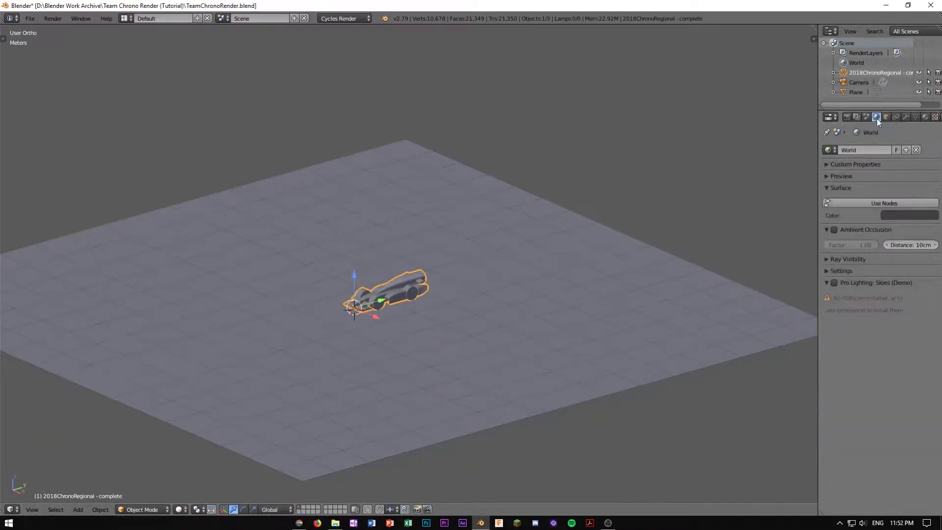
left_click(891, 203)
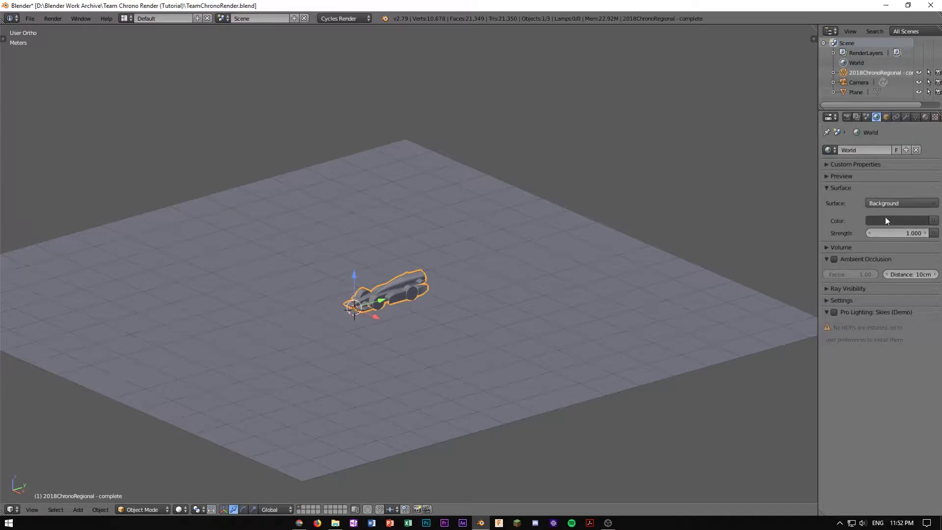
left_click(888, 221)
left_click_drag(926, 143, 927, 158)
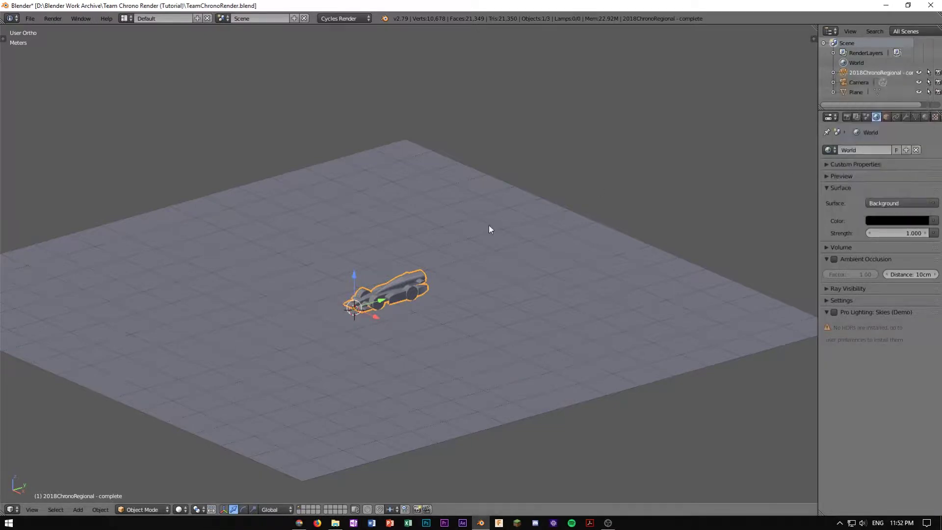
Duplicate the ground plane and move the copy along the Y axis, well clear of the original
scroll(530, 219, "down", 2)
middle_click_drag(530, 221, 475, 268)
scroll(419, 280, "up", 4)
scroll(487, 260, "down", 2)
right_click(475, 268)
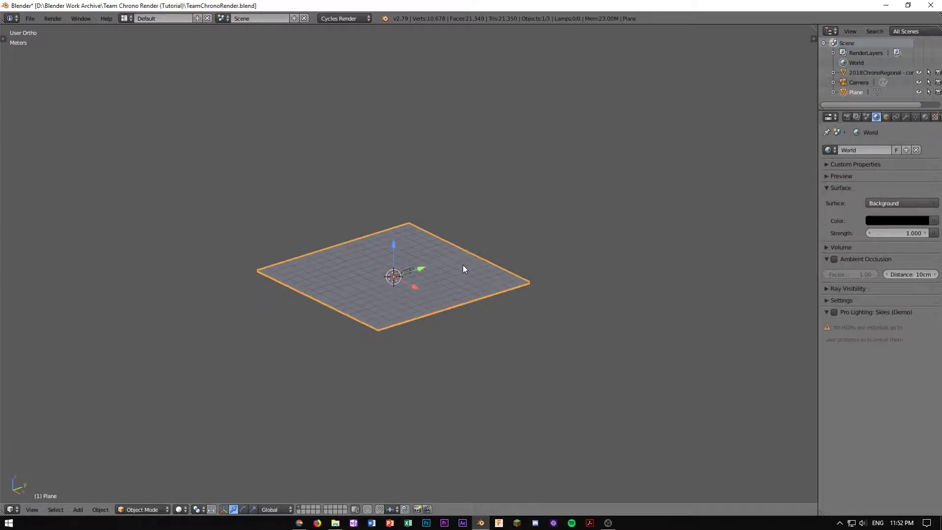
key("shift+d")
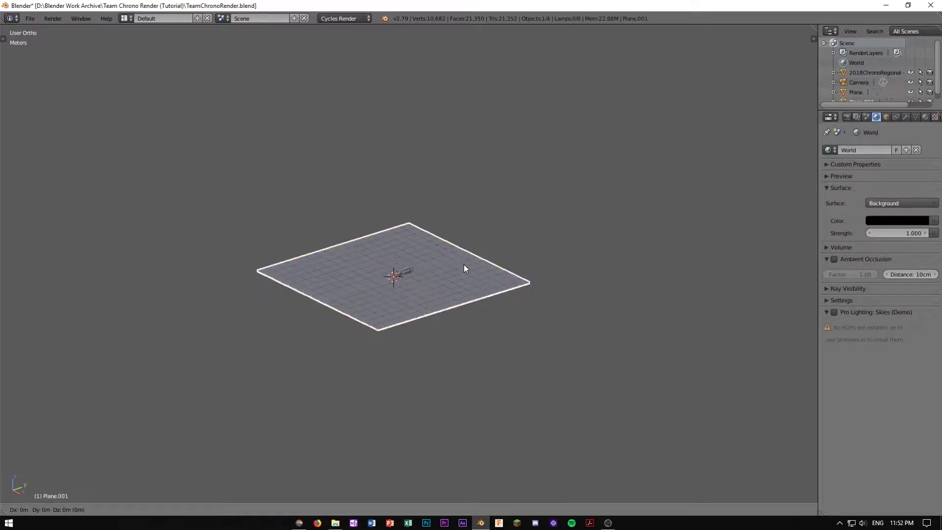
right_click(427, 278)
key("g")
key("y")
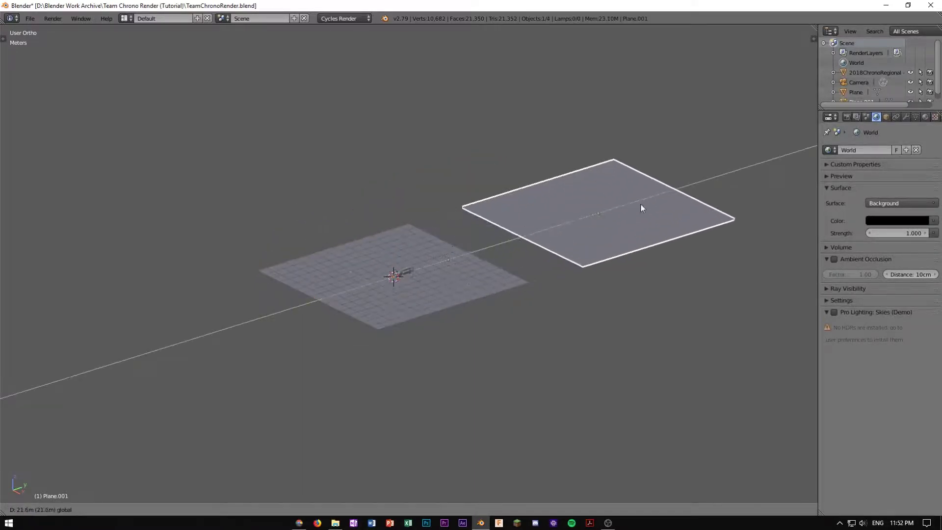
left_click(752, 151)
Rotate the duplicated plane about 79° around the X axis and raise it along Z above the ground
key("r")
key("x")
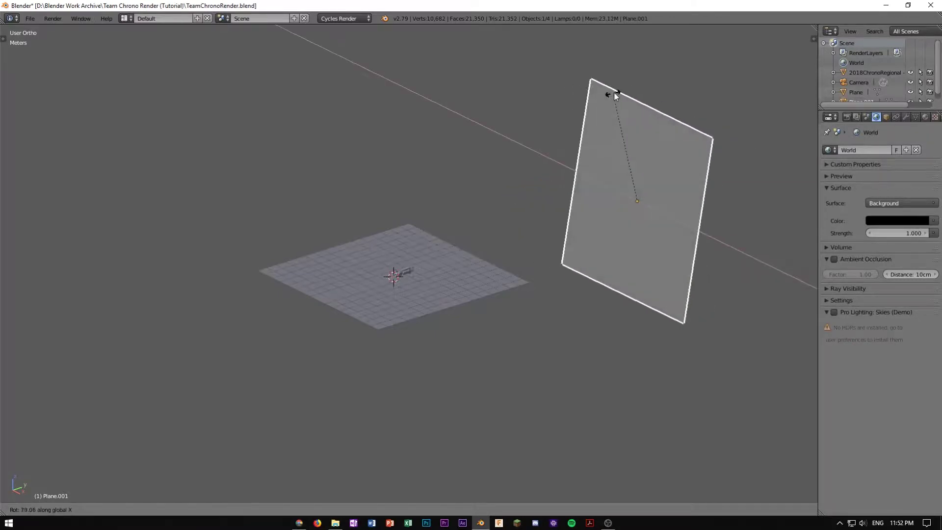
left_click(614, 97)
middle_click_drag(616, 227, 591, 210)
key("g")
key("z")
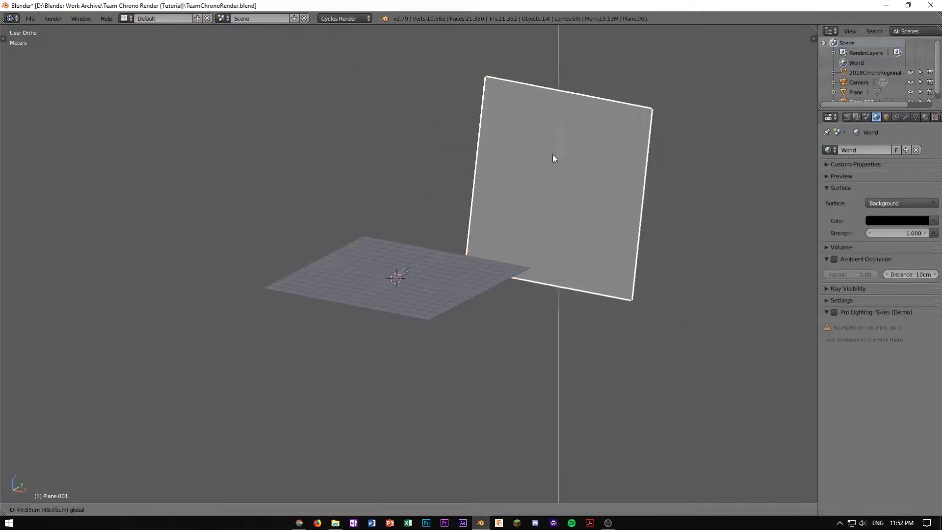
left_click(557, 42)
Tilt the raised plane further around the X axis so it angles over the car, and check it through the camera
scroll(554, 491, "down", 5)
middle_click_drag(566, 457, 675, 213)
key("r")
key("x")
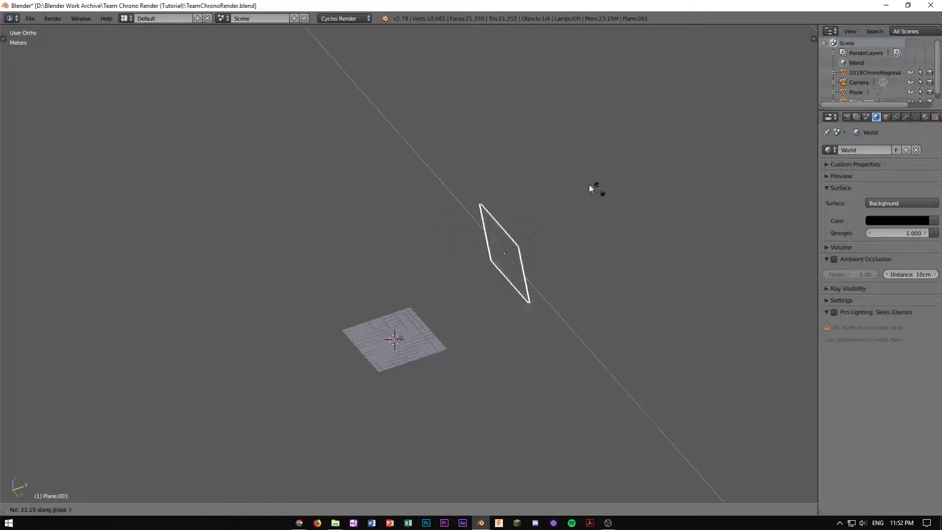
left_click(495, 299)
middle_click_drag(494, 299, 492, 305)
key("KP_0")
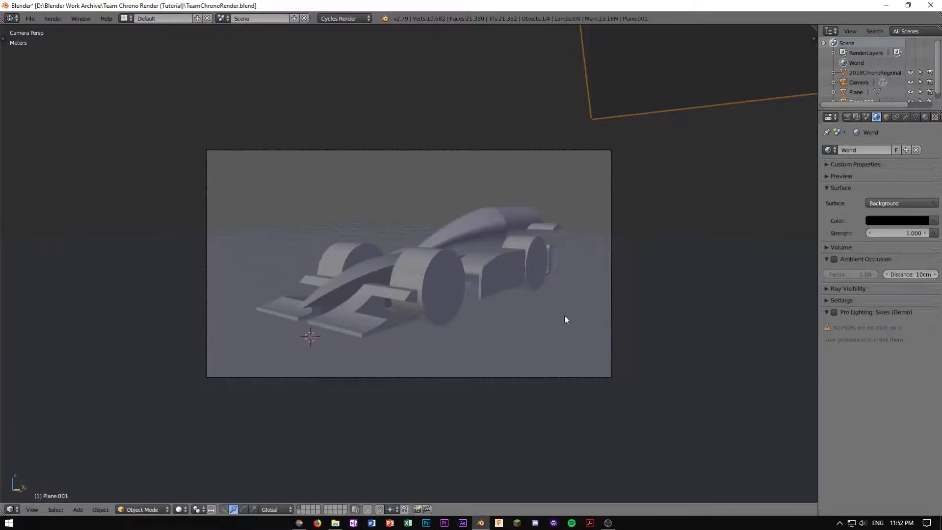
key("KP_0")
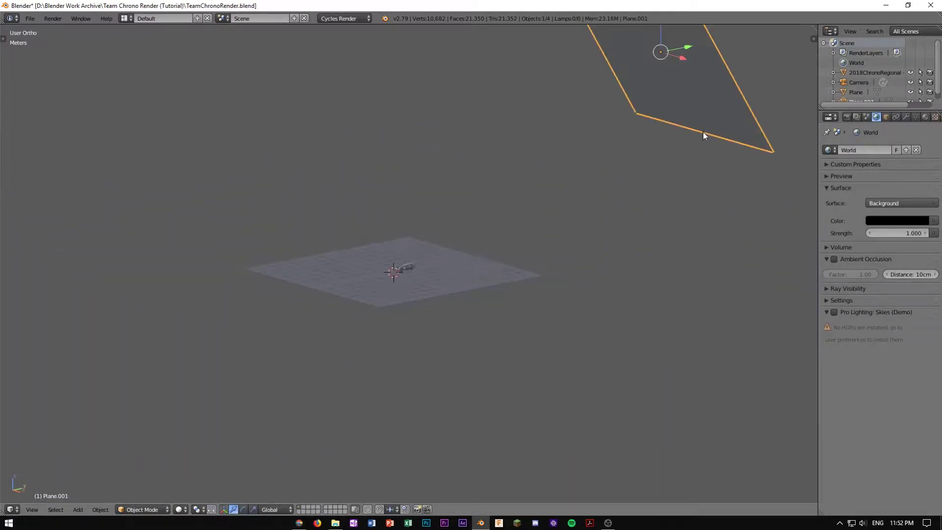
Preview the scene in rendered shading and set the world background strength to 0
key("shift+z")
key("shift+z")
key("shift+z")
key("shift+z")
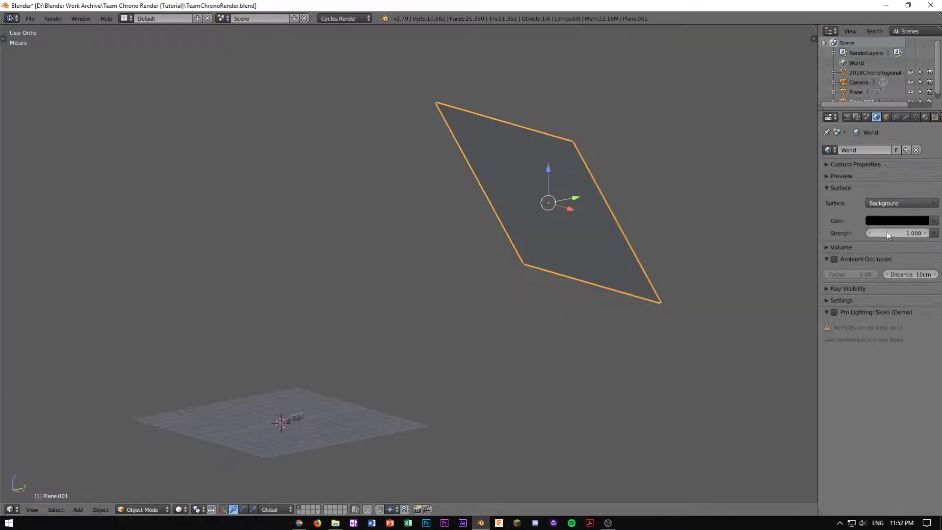
left_click_drag(910, 234, 871, 234)
middle_click_drag(510, 251, 568, 189, "shift")
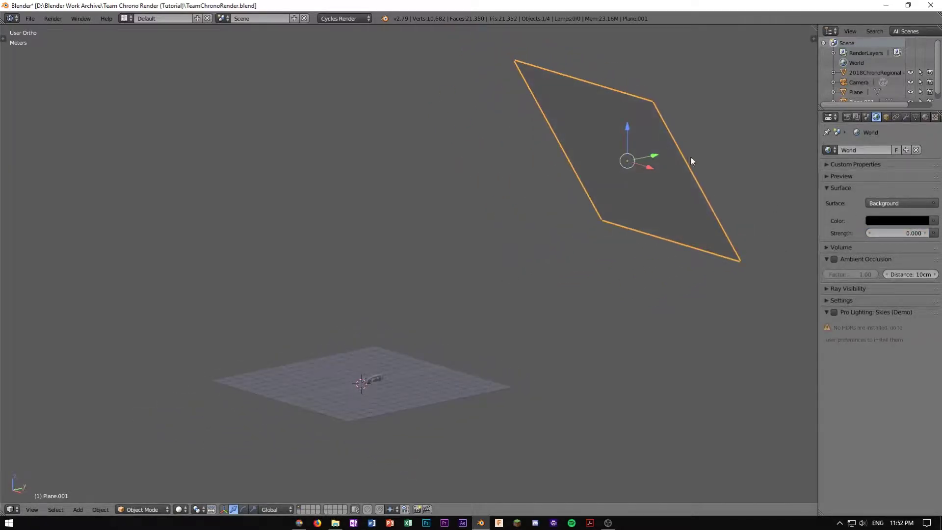
Add a new material to the tilted plane and change its surface shader to Emission
left_click(925, 117)
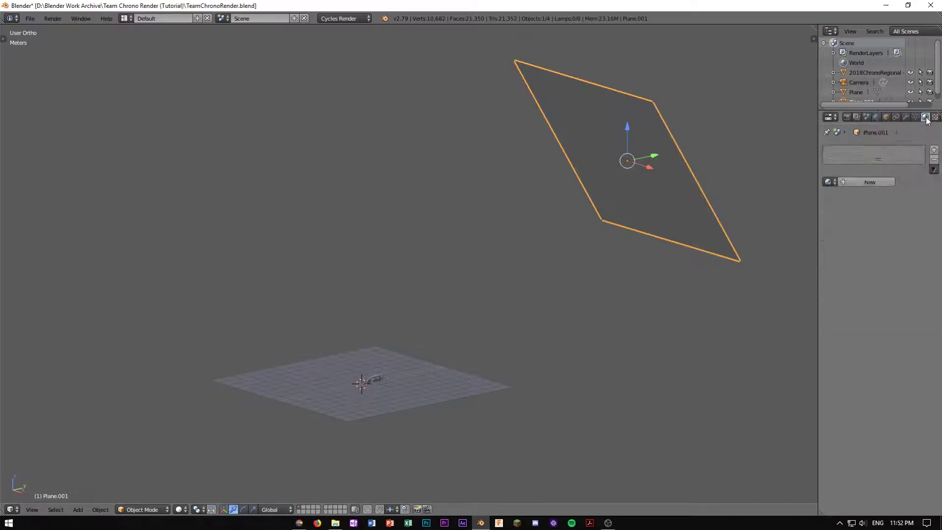
left_click(846, 181)
middle_click_drag(785, 225, 867, 248)
left_click(888, 237)
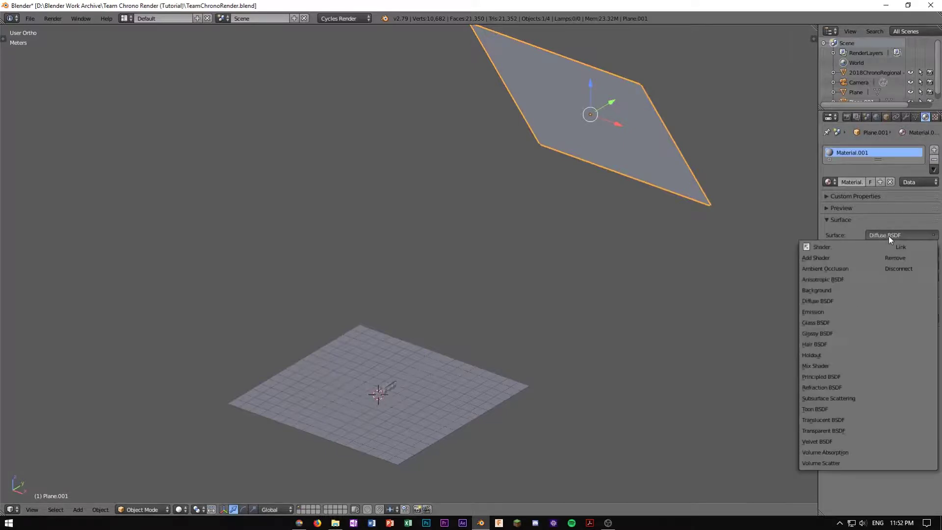
left_click(888, 234)
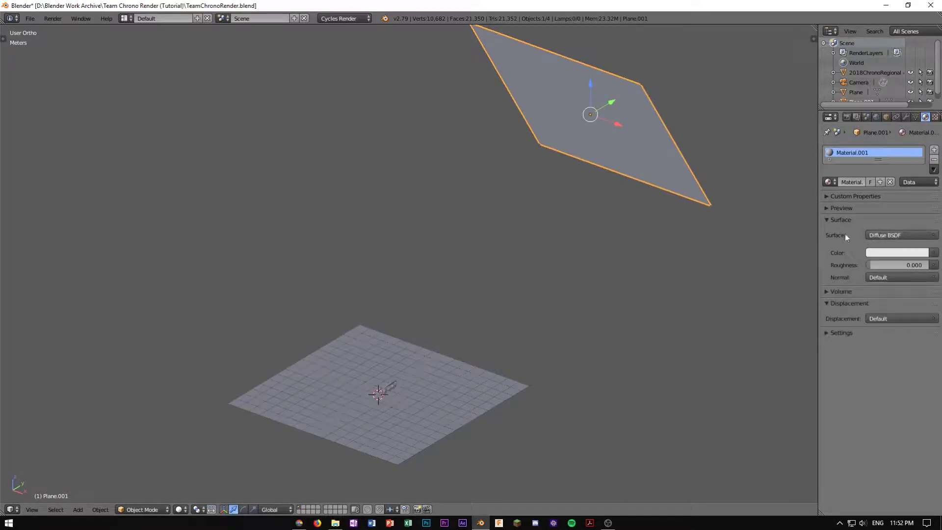
left_click(905, 236)
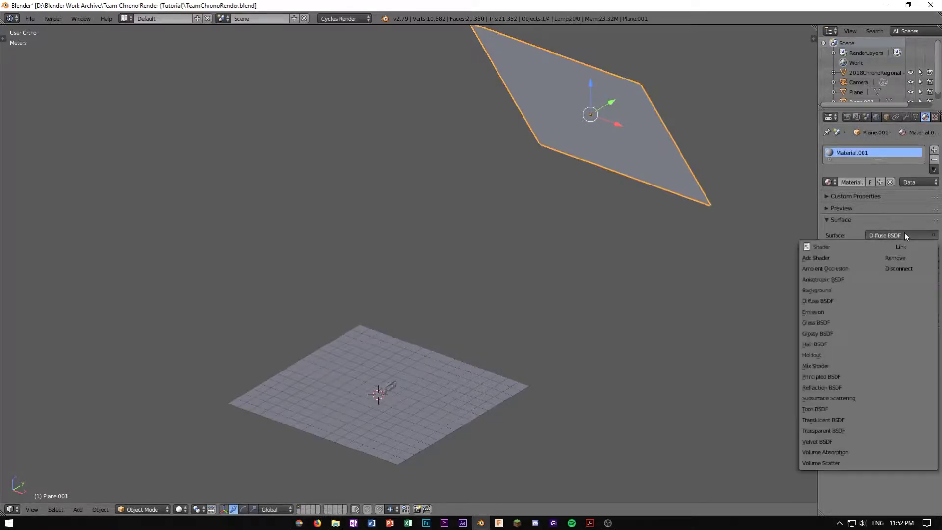
left_click(823, 311)
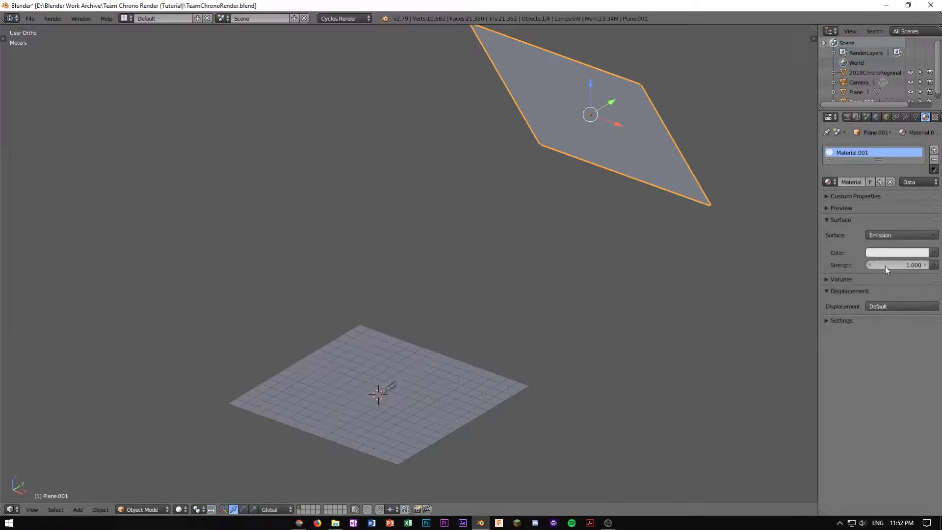
Try an emission strength of 17.1 in rendered shading and reduce it to 10
left_click_drag(886, 265, 923, 266)
left_click(886, 265)
type("17.1")
key("Return")
key("shift+z")
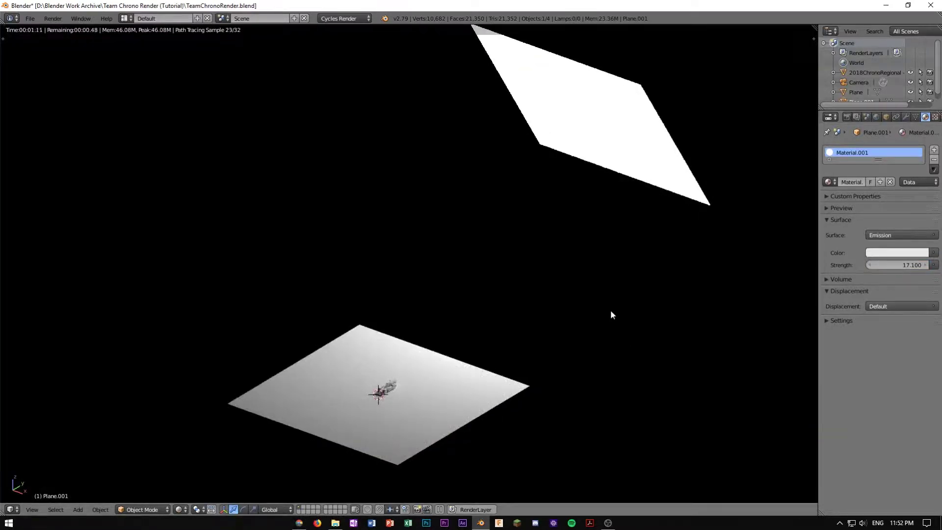
mouse_move(911, 265)
left_mouse_down()
mouse_move(878, 265)
mouse_move(912, 264)
left_mouse_up()
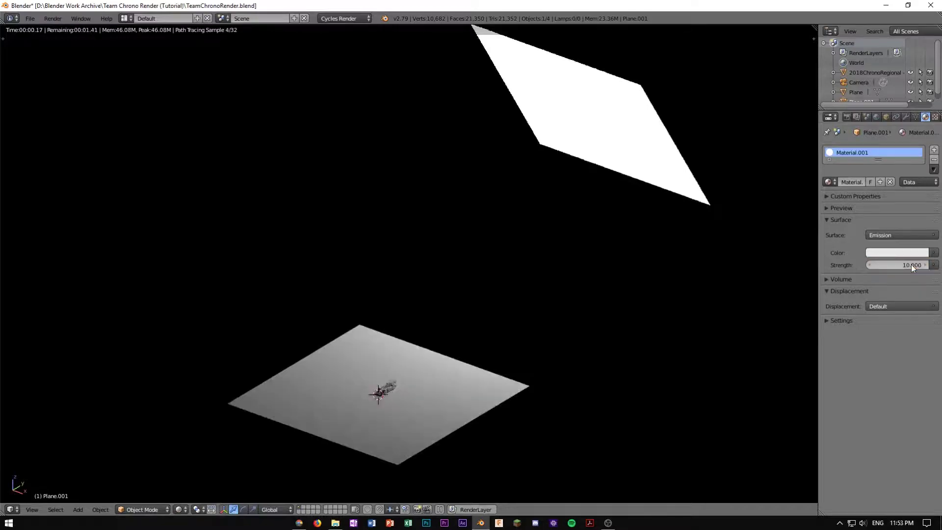
Examine the car's lighting through the camera in rendered shading and the light plane's placement in solid shading
key("KP_0")
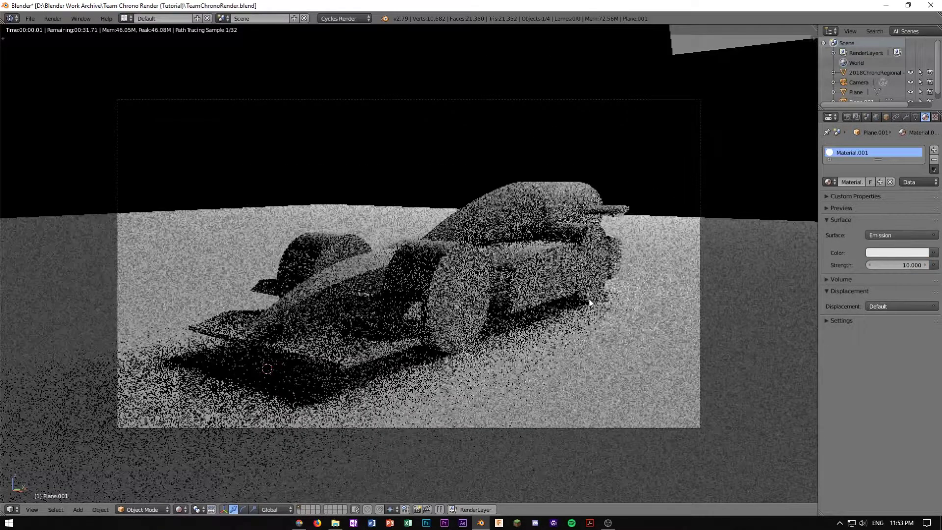
scroll(590, 302, "down", 5)
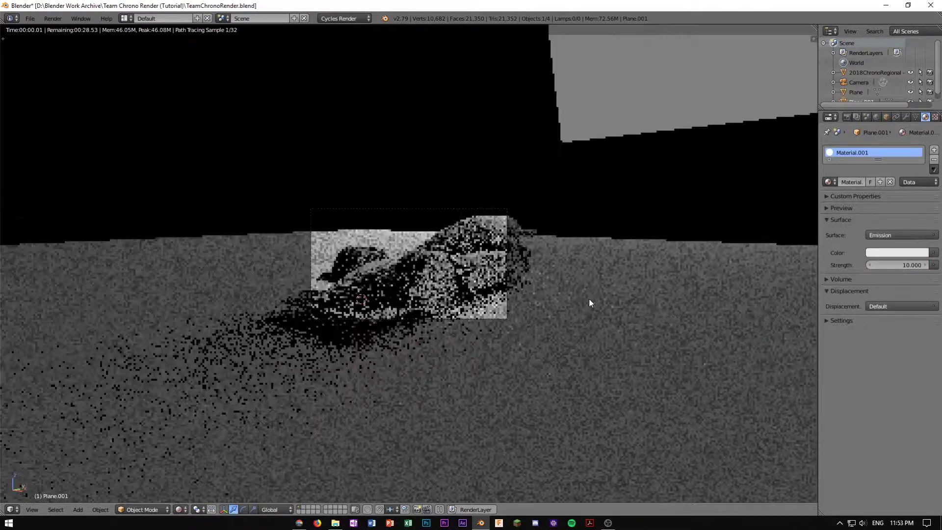
scroll(591, 303, "down", 1)
key("shift+z")
middle_click_drag(590, 303, 556, 303)
scroll(556, 303, "down", 9)
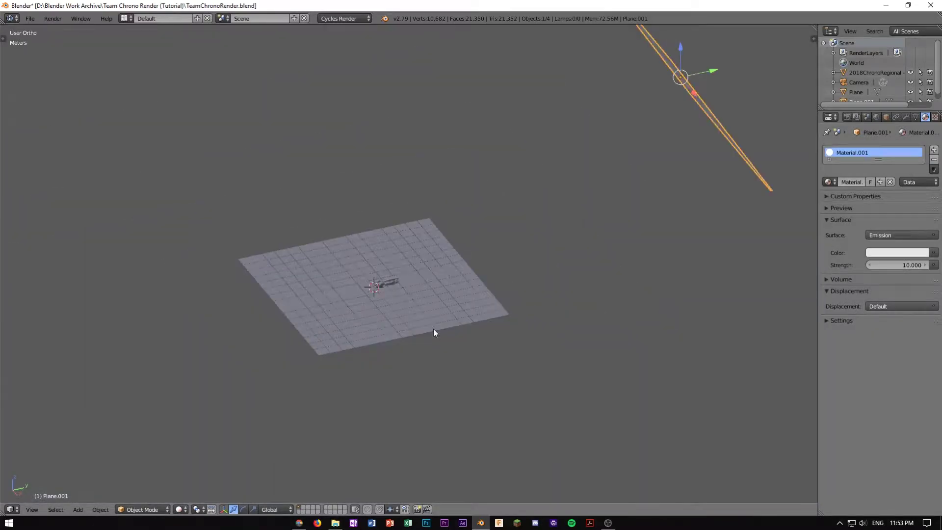
key("KP_0")
key("shift+z")
scroll(427, 310, "up", 6)
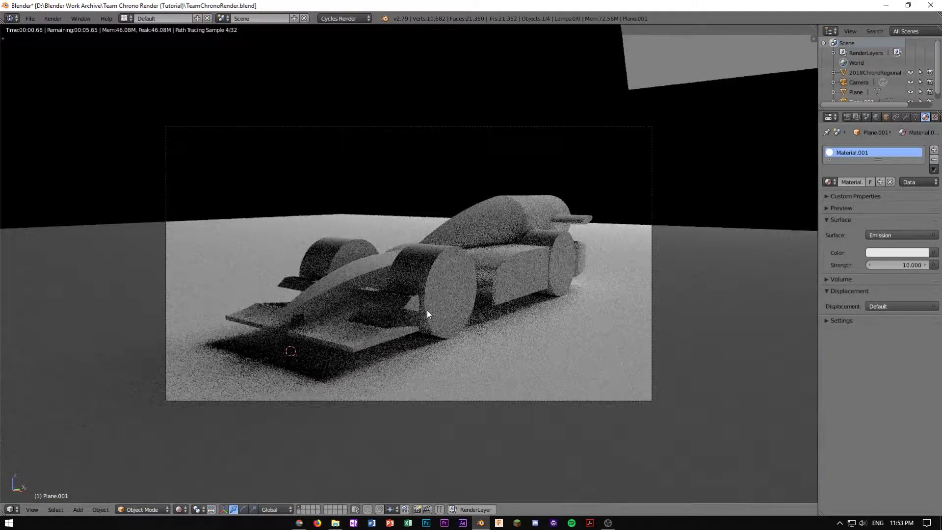
key("shift+z")
Duplicate the emission plane and place the copy on the opposite side of the ground plane
scroll(304, 302, "down", 5)
middle_click_drag(304, 302, 446, 267)
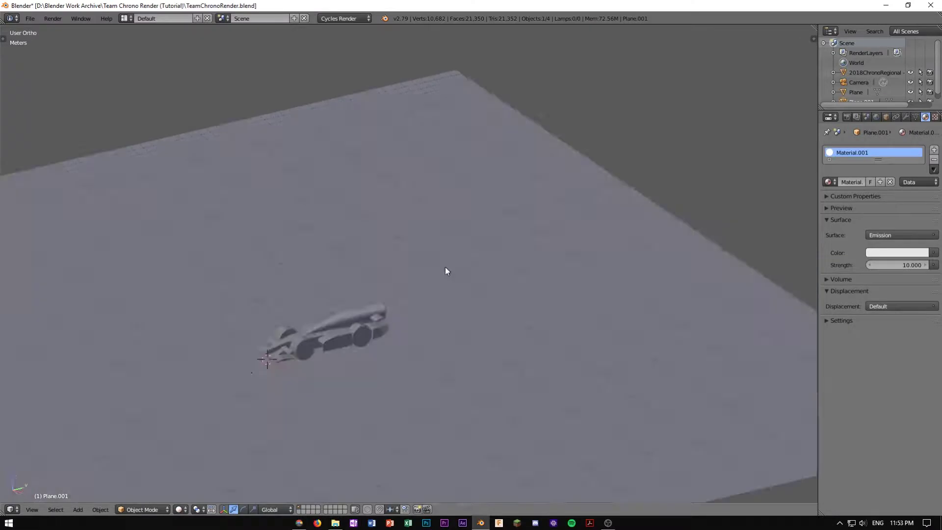
scroll(452, 270, "down", 4)
scroll(452, 270, "down", 5)
middle_click_drag(511, 251, 569, 249)
key("shift+d")
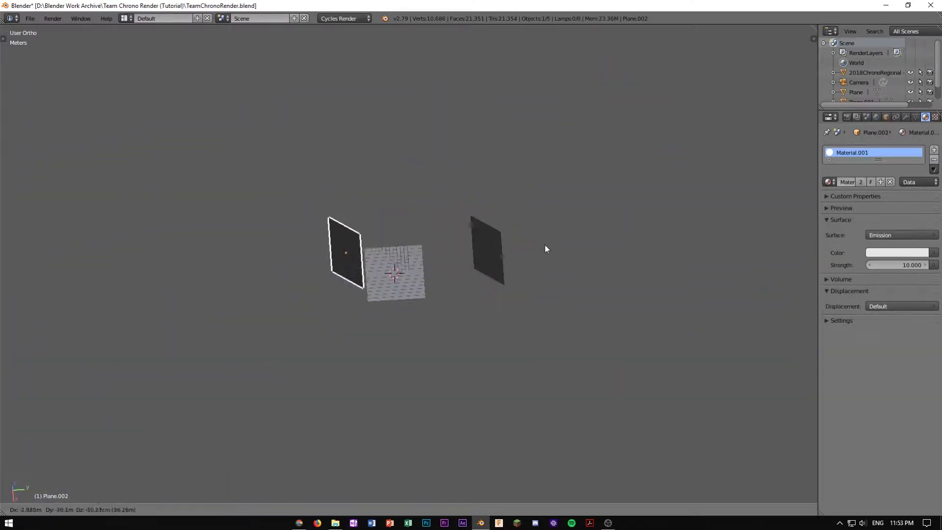
left_click(488, 246)
middle_click_drag(488, 251, 467, 254)
middle_click_drag(538, 197, 506, 212)
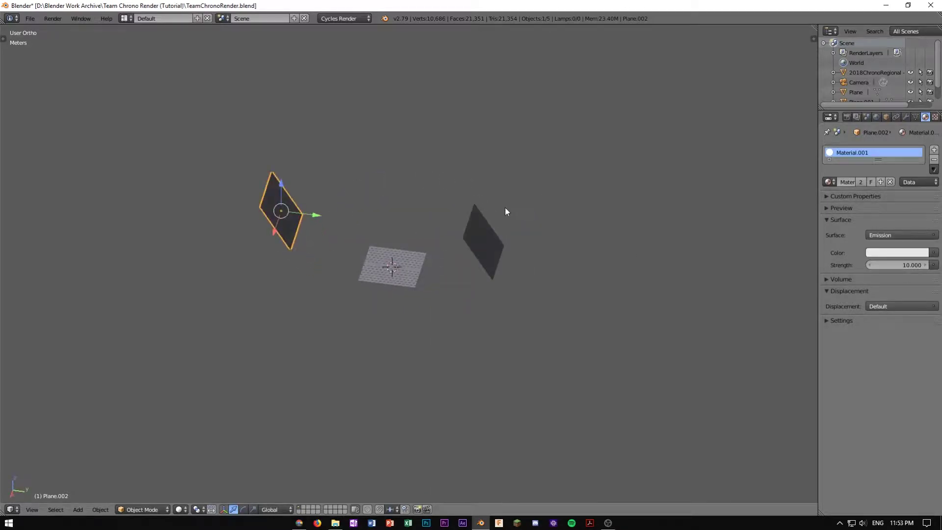
Rotate the second light plane around the X axis to face the car and check the rendered camera view
key("r")
key("x")
left_click(522, 372)
key("KP_0")
key("shift+z")
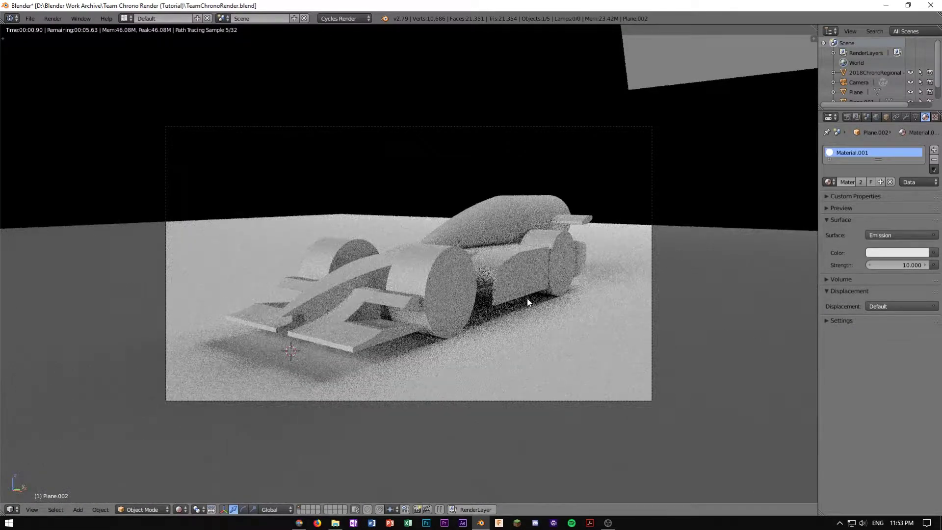
key("shift+z")
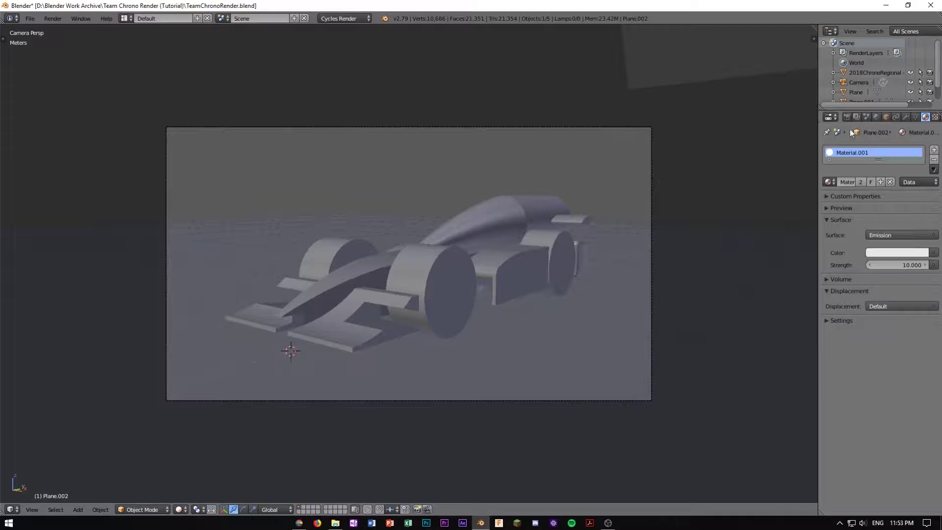
Set the Cycles render device to GPU Compute and enable the render border
left_click(847, 117)
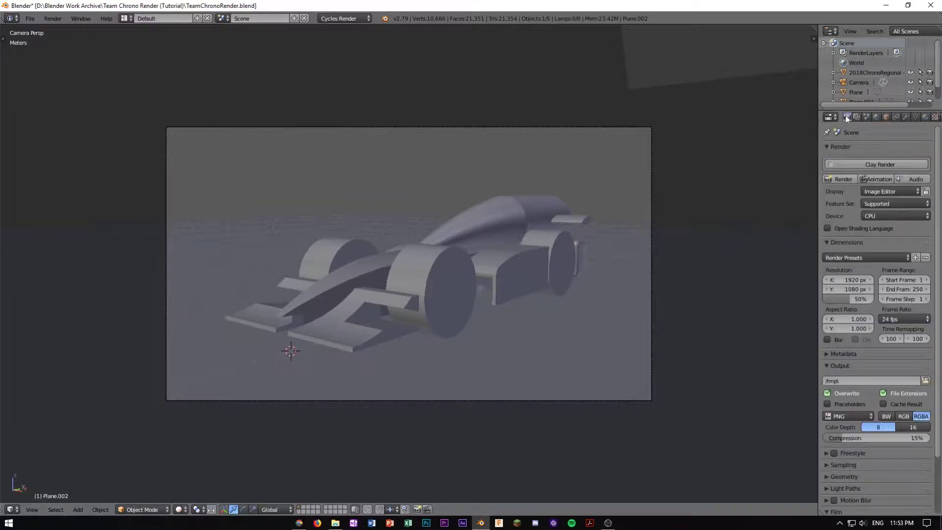
left_click(867, 220)
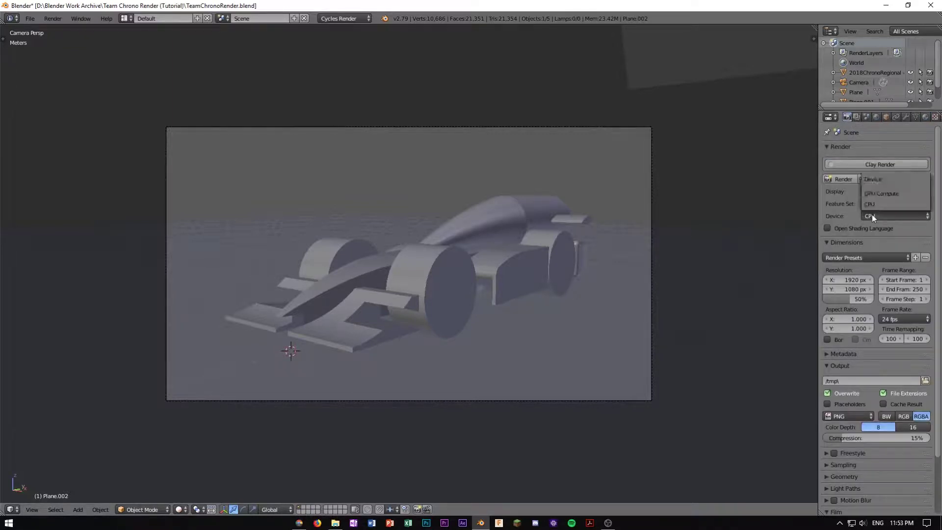
left_click(877, 194)
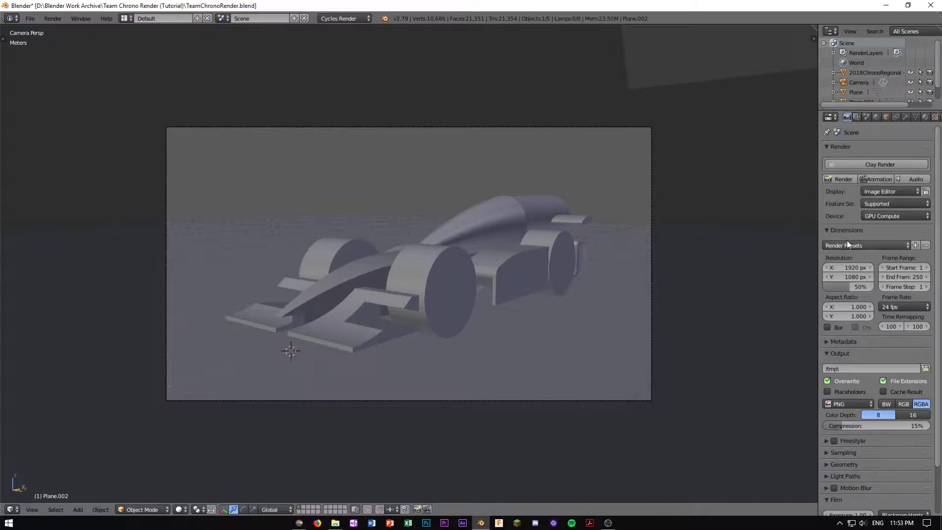
left_click(834, 328)
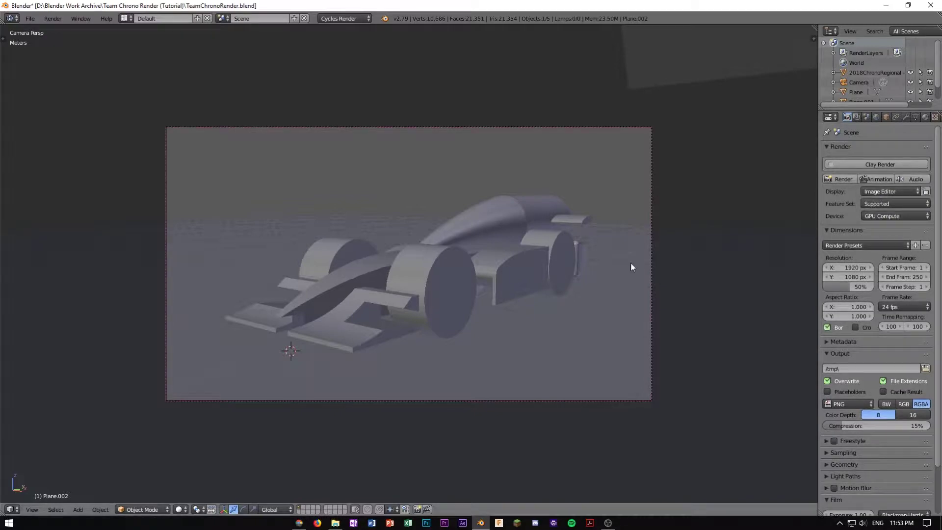
Examine the bordered camera preview in rendered shading, and view the whole light setup in solid shading outside the camera
scroll(631, 262, "up", 1)
scroll(631, 262, "down", 3)
key("shift+z")
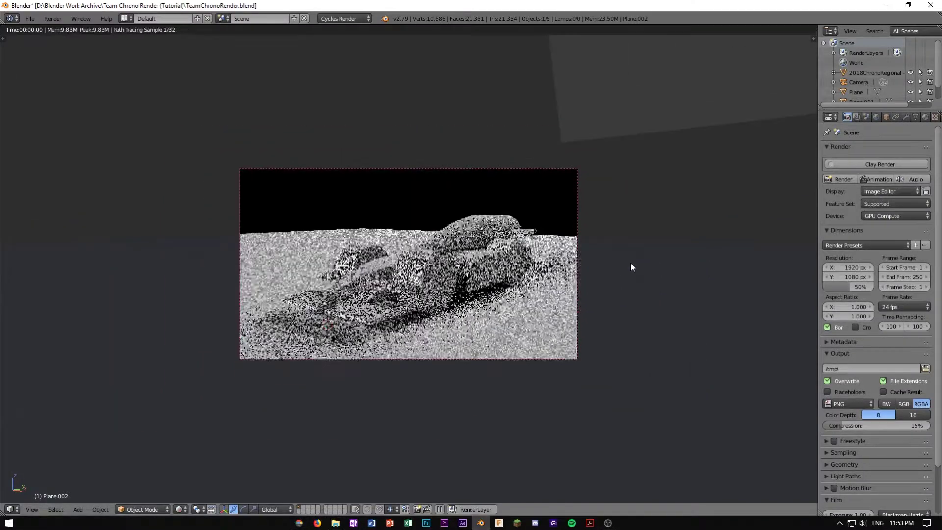
scroll(509, 261, "up", 2)
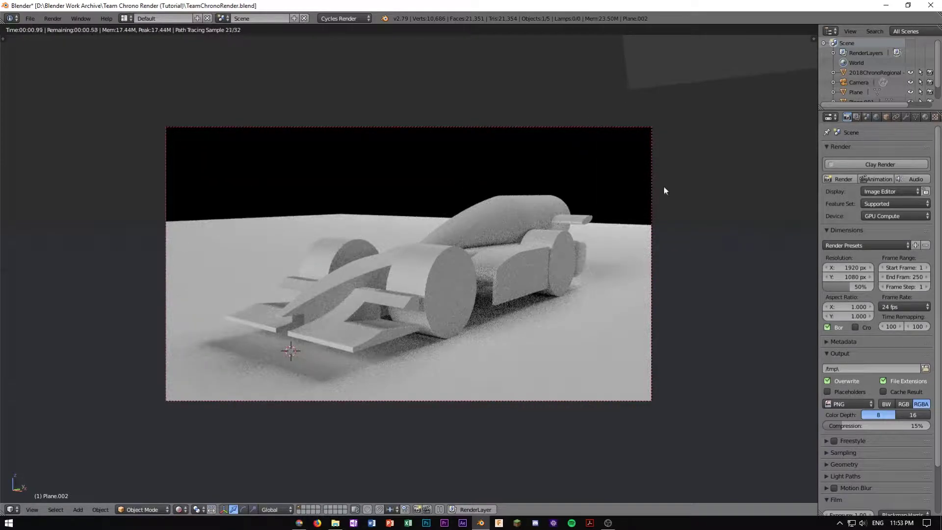
scroll(508, 236, "down", 5)
scroll(554, 249, "up", 7)
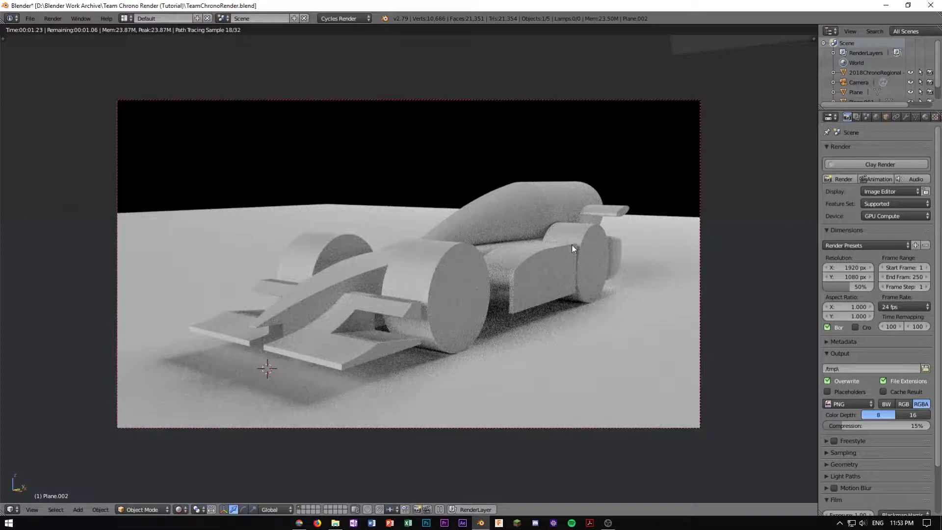
key("shift+z")
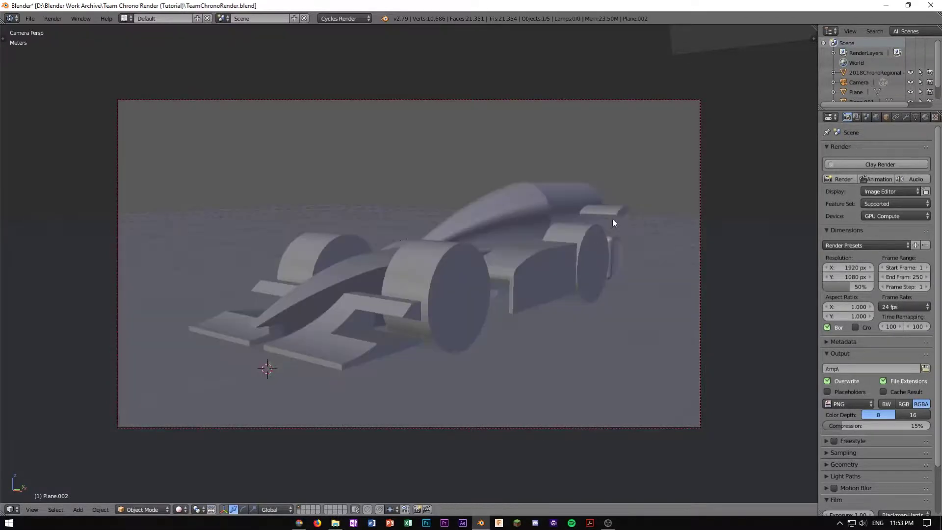
key("KP_0")
scroll(592, 232, "down", 6)
scroll(480, 289, "up", 8)
scroll(480, 288, "down", 4)
scroll(480, 288, "down", 8)
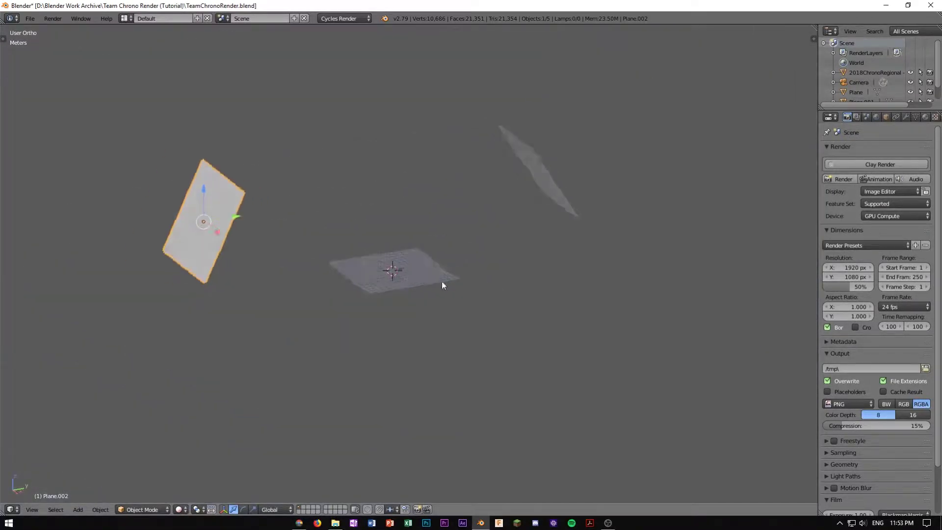
Select the ground plane and examine where its edge falls in the camera view and how far it extends around the car
scroll(453, 279, "up", 8)
scroll(489, 296, "down", 4)
middle_click_drag(488, 295, 434, 299)
scroll(494, 287, "up", 5)
right_click(494, 288)
key("KP_0")
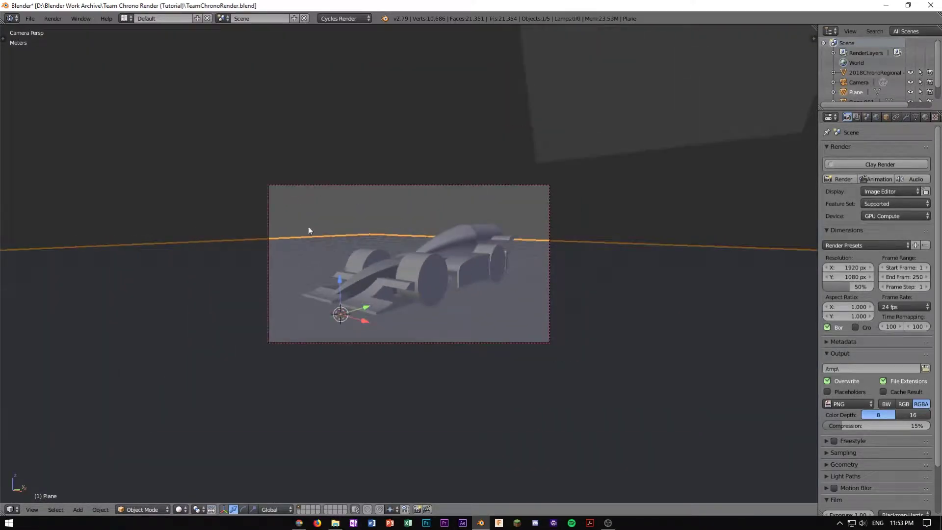
scroll(540, 216, "down", 3)
middle_click_drag(563, 212, 562, 272)
scroll(522, 306, "down", 3)
middle_click_drag(505, 352, 499, 335)
middle_click_drag(503, 273, 530, 246)
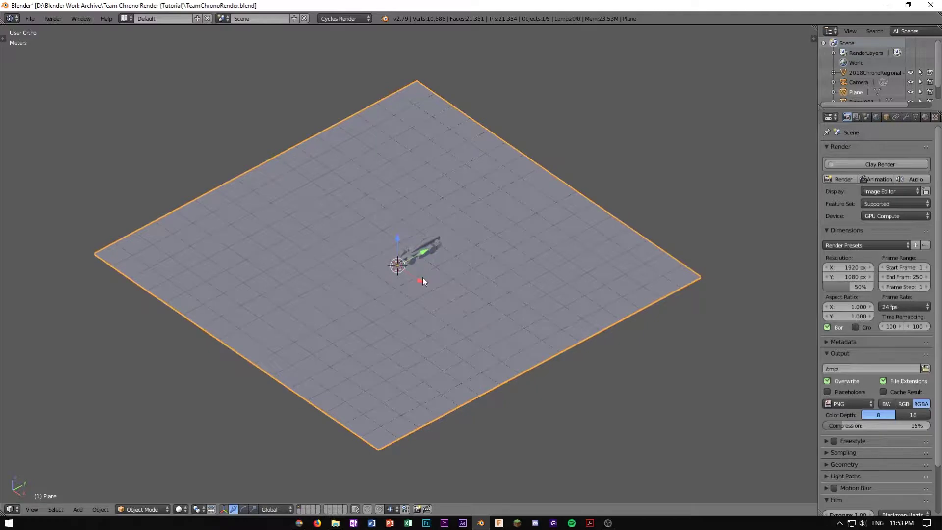
Switch the ground plane to Edit Mode with all of its vertices selected
key("Tab")
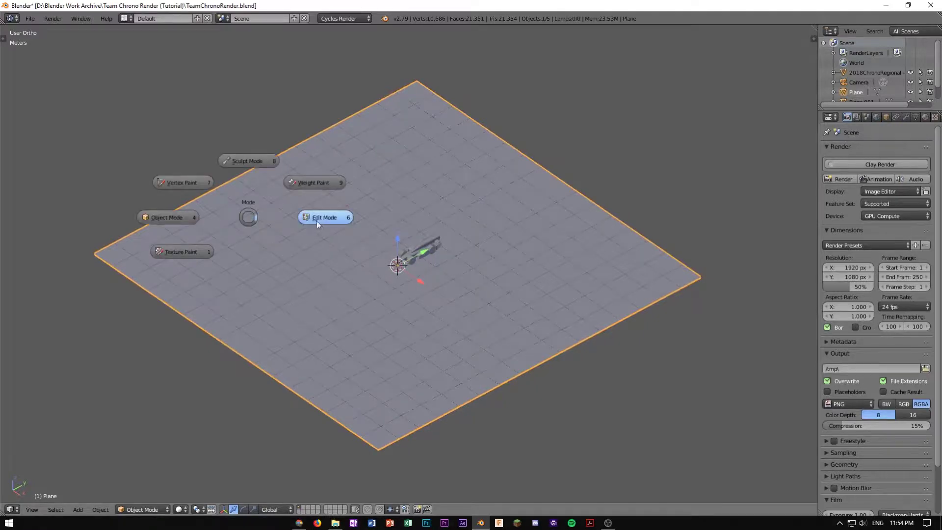
left_click(219, 234)
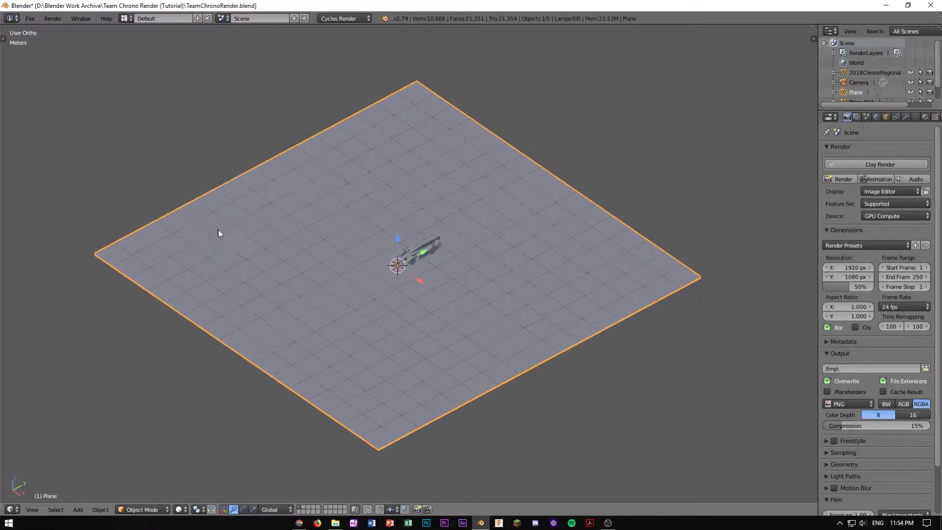
left_click(149, 510)
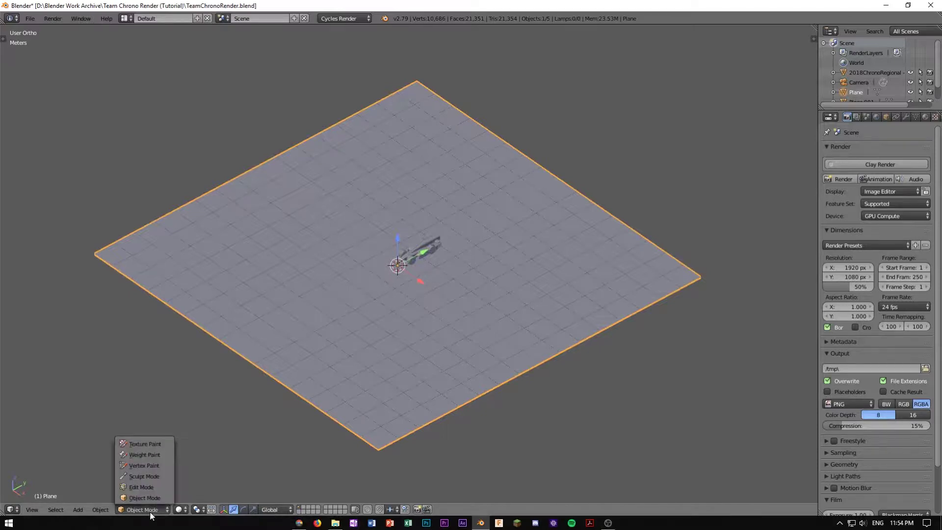
left_click(147, 487)
scroll(284, 357, "down", 5)
key("a")
key("a")
scroll(487, 324, "up", 6)
middle_click_drag(444, 311, 426, 300)
scroll(437, 333, "down", 4)
scroll(423, 331, "up", 4)
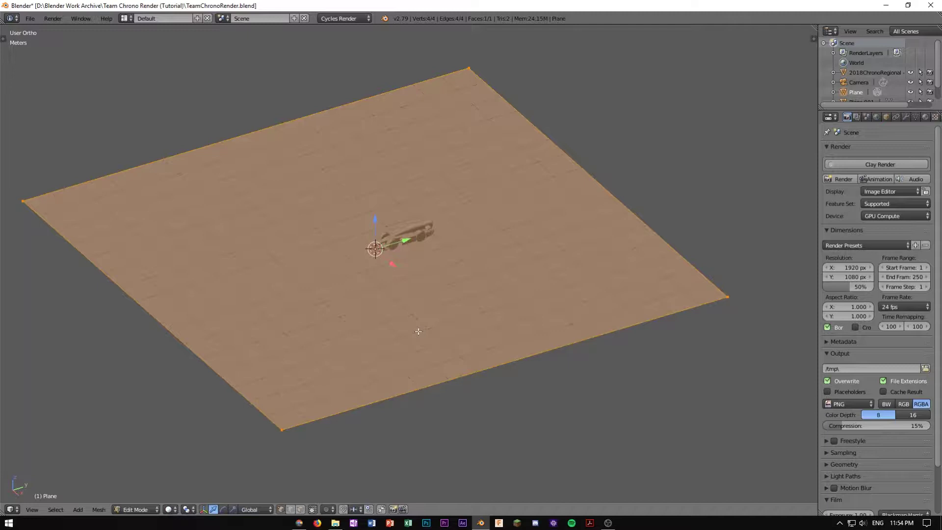
scroll(412, 322, "down", 6)
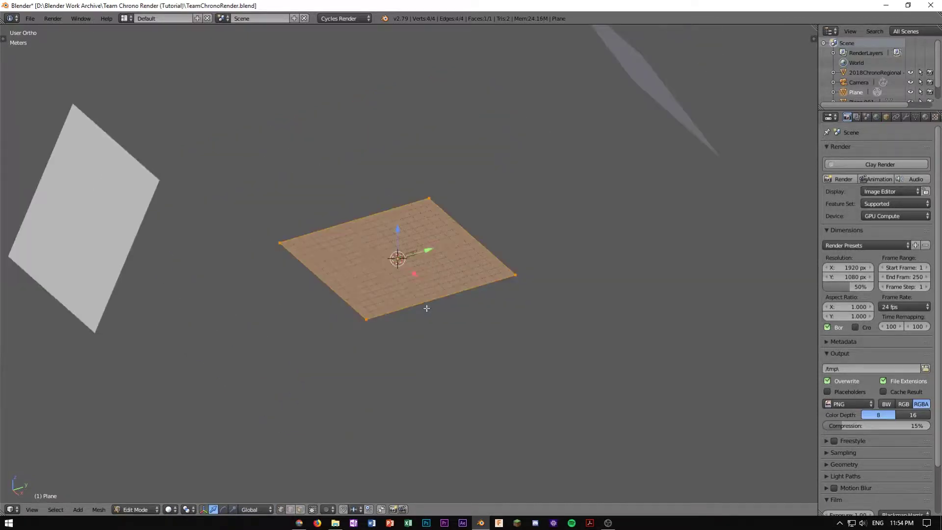
Subdivide the ground plane's mesh four times into a 16 by 16 grid of faces
key("w")
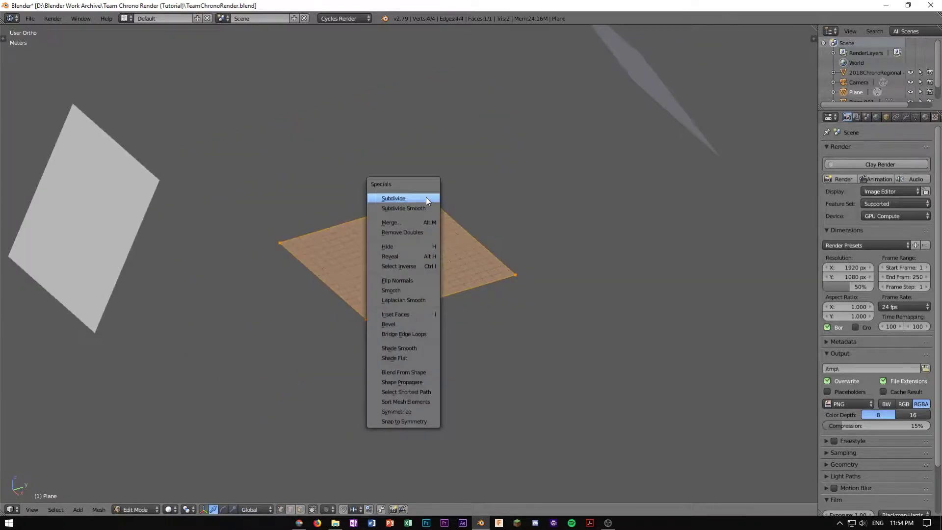
left_click(422, 199)
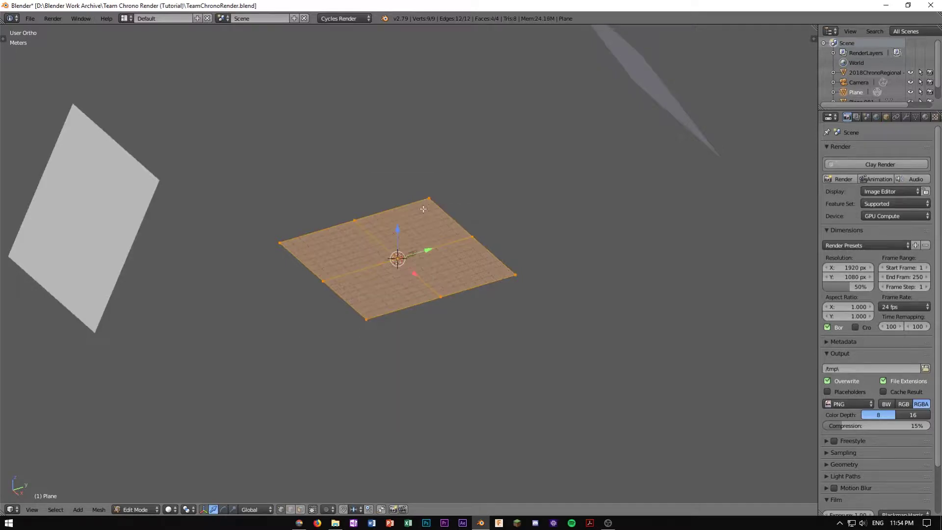
middle_click_drag(423, 201, 434, 217)
key("w")
left_click(433, 217)
key("w")
left_click(434, 216)
middle_click_drag(434, 216, 449, 317)
scroll(449, 316, "up", 3)
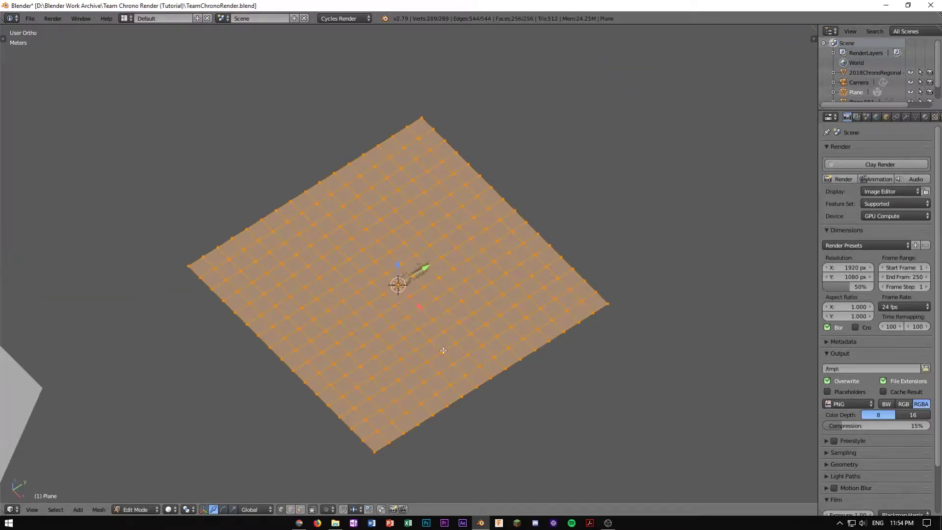
middle_click_drag(443, 350, 440, 324)
Return the subdivided ground plane to Object Mode and deselect everything
key("Tab")
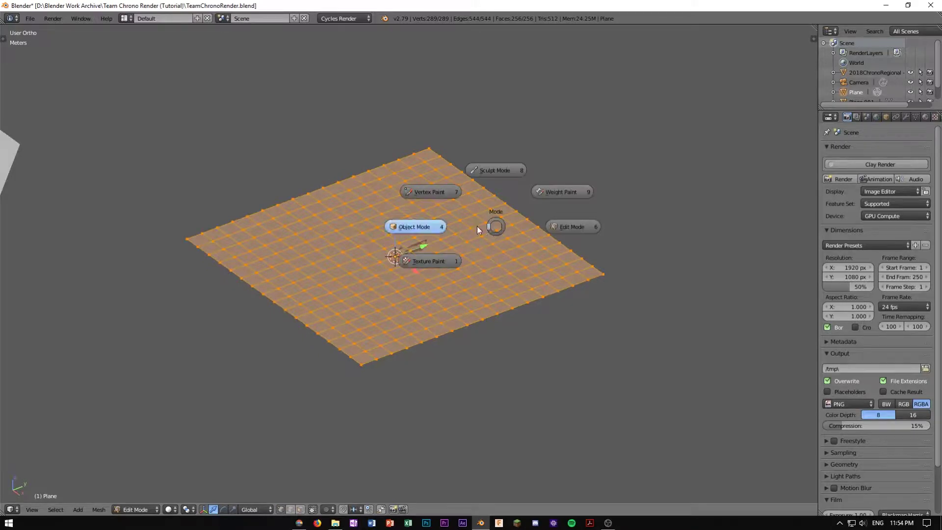
left_click(417, 226)
key("Tab")
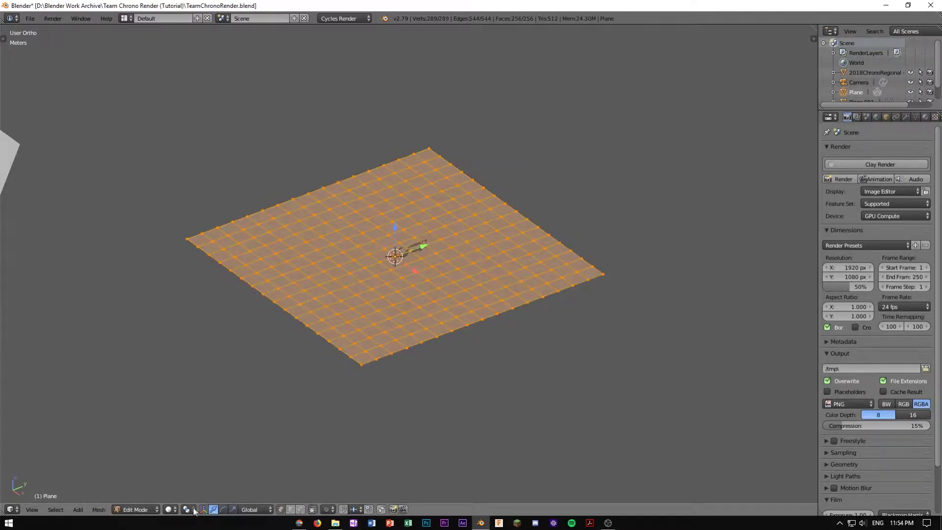
left_click(137, 510)
left_click(140, 498)
key("a")
scroll(423, 378, "up", 4)
scroll(484, 202, "down", 4)
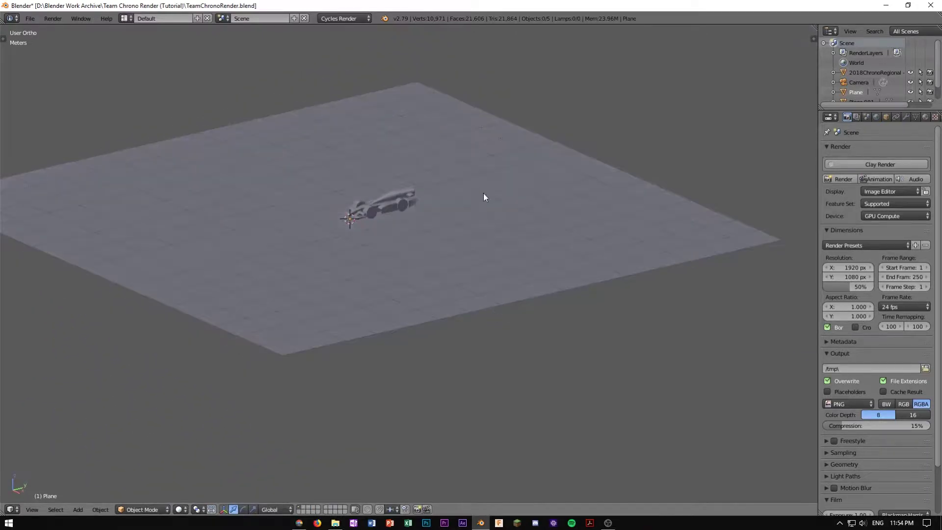
Try a level 2 Subdivision Surface modifier on the ground plane, and remove the modifier
right_click(478, 177)
scroll(491, 220, "up", 5)
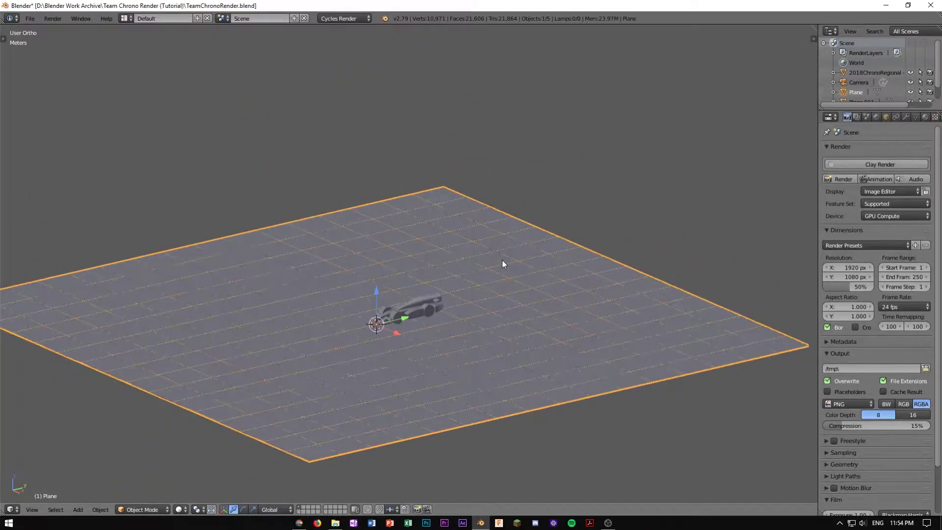
key("ctrl+1")
middle_click_drag(694, 311, 532, 237)
scroll(513, 372, "up", 3)
left_click(905, 116)
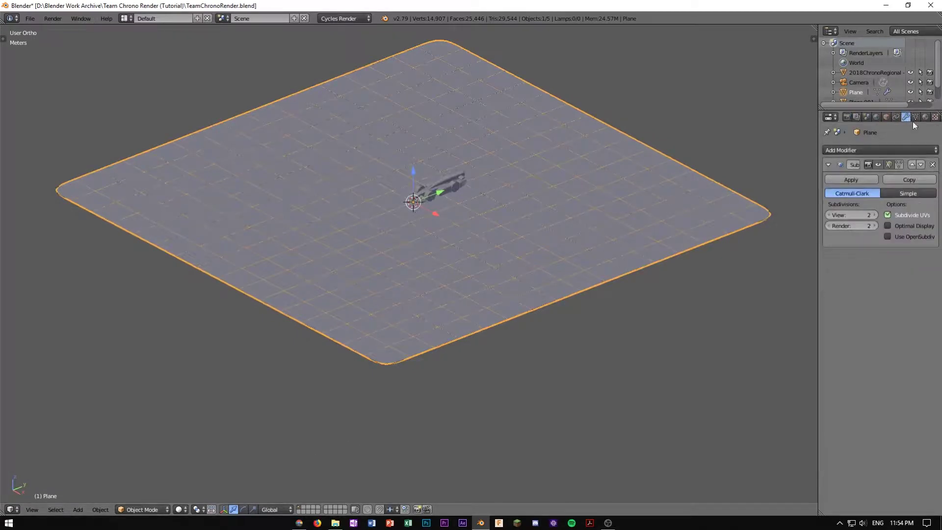
left_click(934, 167)
Examine the ground plane's subdivided grid in Edit Mode
key("Tab")
left_click(351, 240)
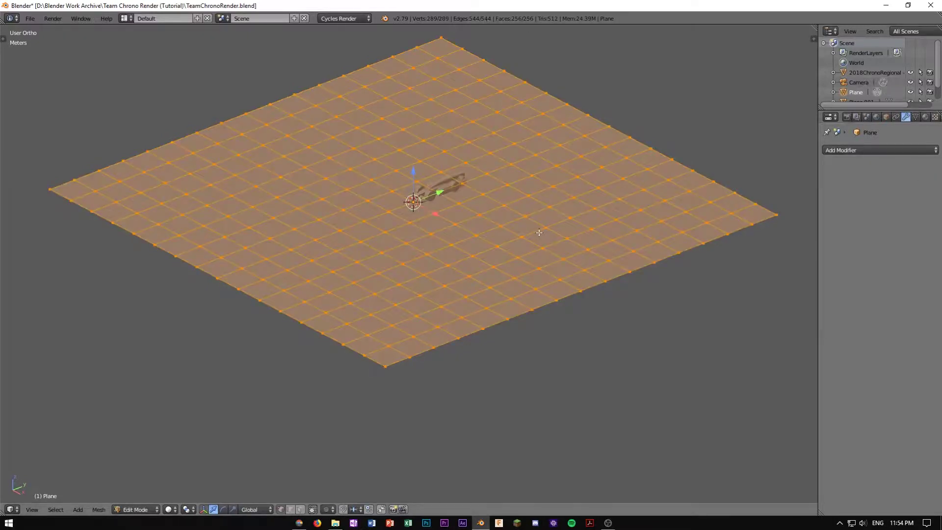
scroll(502, 236, "down", 3)
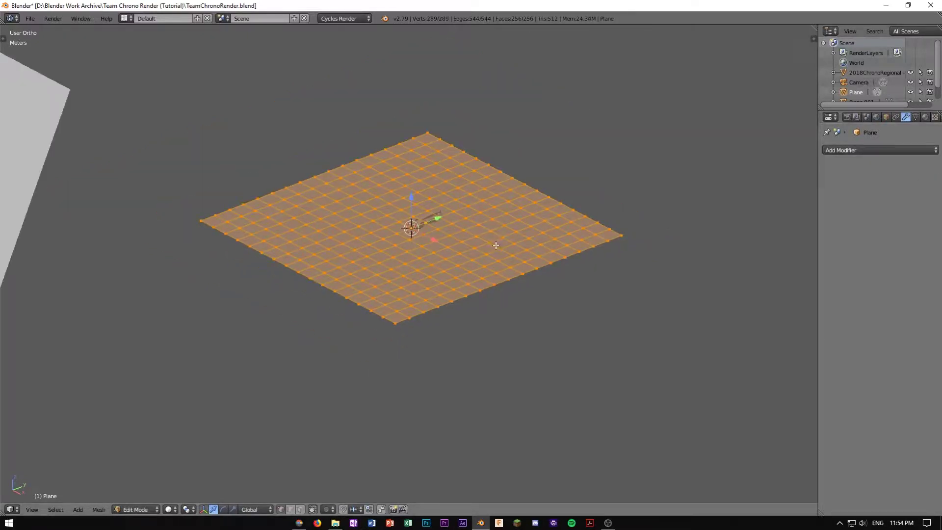
scroll(494, 243, "down", 1)
middle_click_drag(494, 242, 479, 270)
scroll(479, 270, "up", 6)
scroll(479, 271, "down", 6)
Leave Edit Mode and delete the subdivided ground plane
key("Tab")
mouse_move(452, 267)
middle_mouse_down()
mouse_move(485, 227)
mouse_move(455, 264)
middle_mouse_up()
left_click(412, 228)
scroll(482, 258, "up", 5)
key("x")
left_click(482, 258)
Add a new mesh plane under the car and scale it up by a factor of 8
key("shift+a")
mouse_move(430, 263)
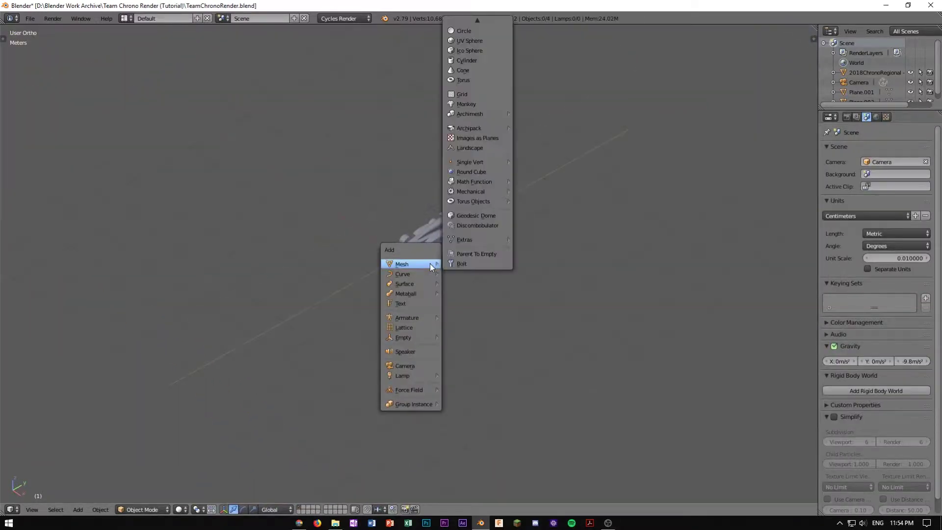
scroll(479, 43, "up", 2)
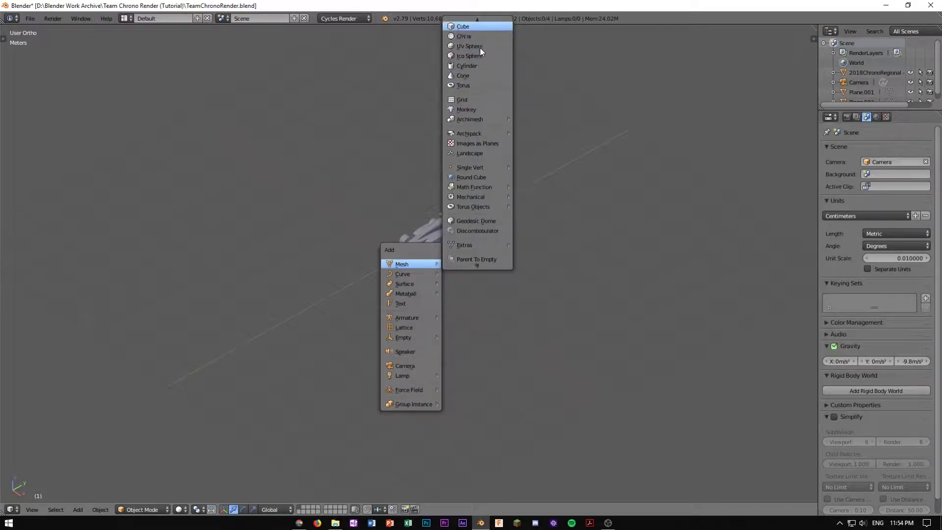
left_click(480, 23)
scroll(492, 214, "down", 3)
key("s")
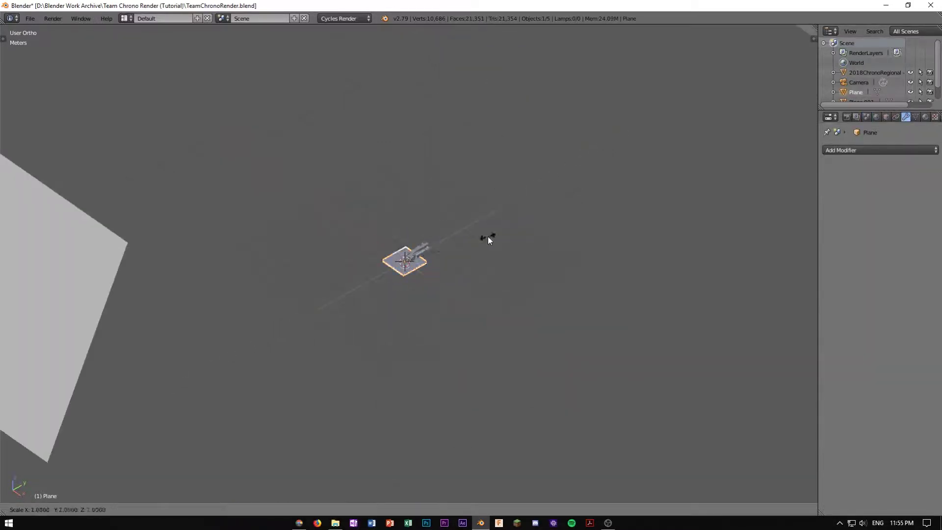
key("8")
key("Return")
scroll(591, 243, "up", 5)
scroll(591, 243, "down", 5)
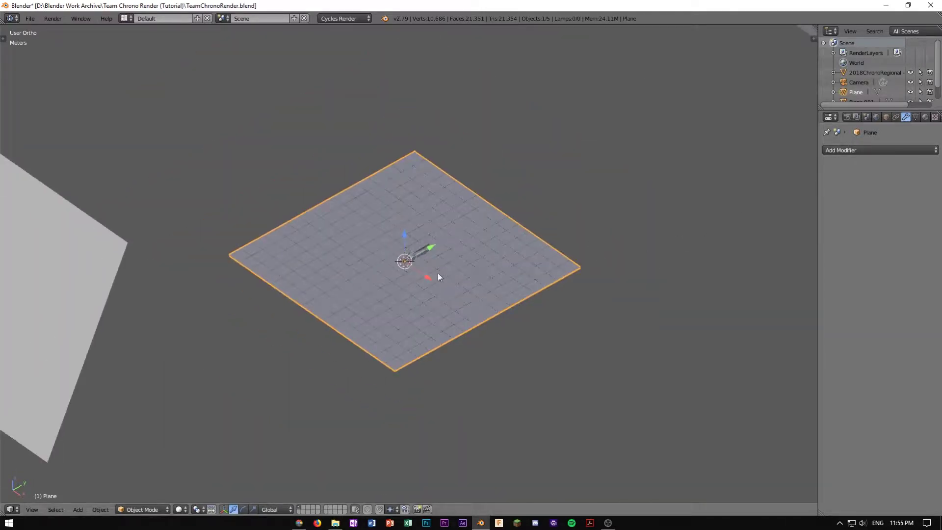
Round the new plane into a disc with a Catmull-Clark Subdivision Surface modifier at 3 view subdivisions, and apply the modifier
key("ctrl+2")
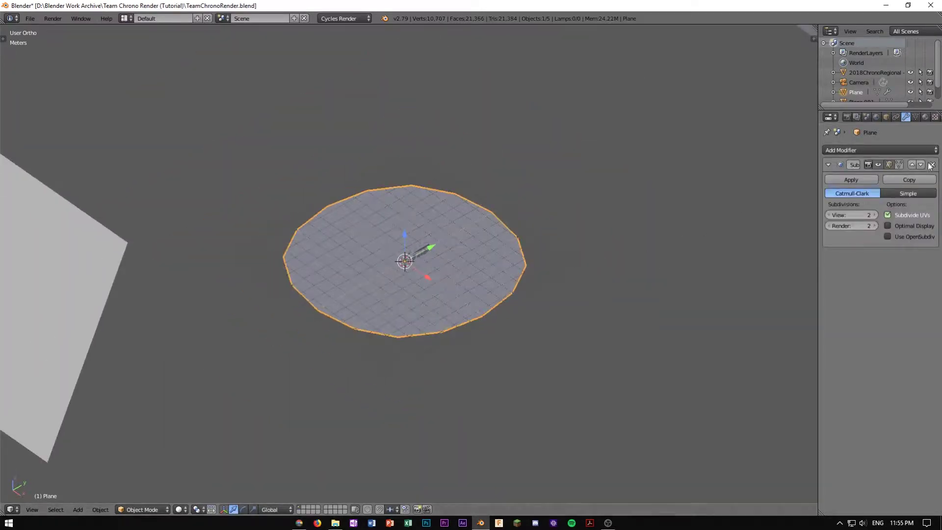
left_click(874, 215)
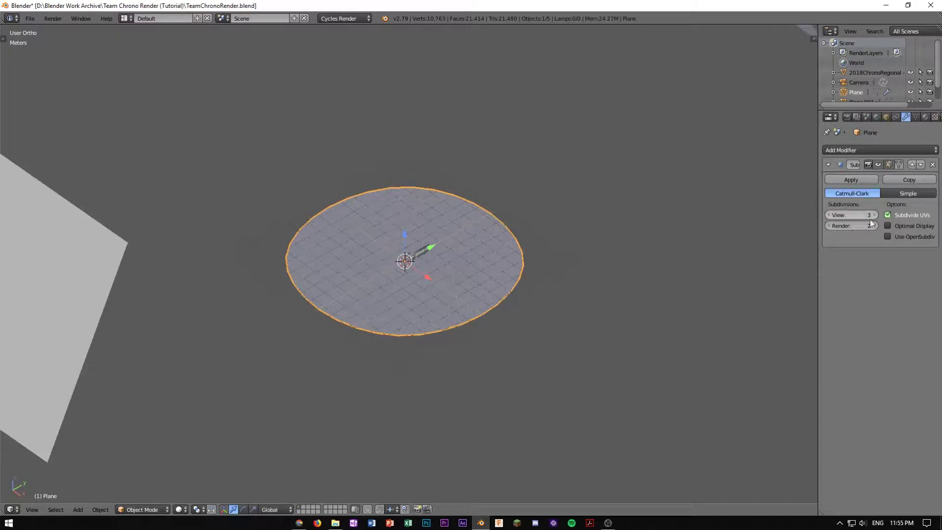
left_click(851, 179)
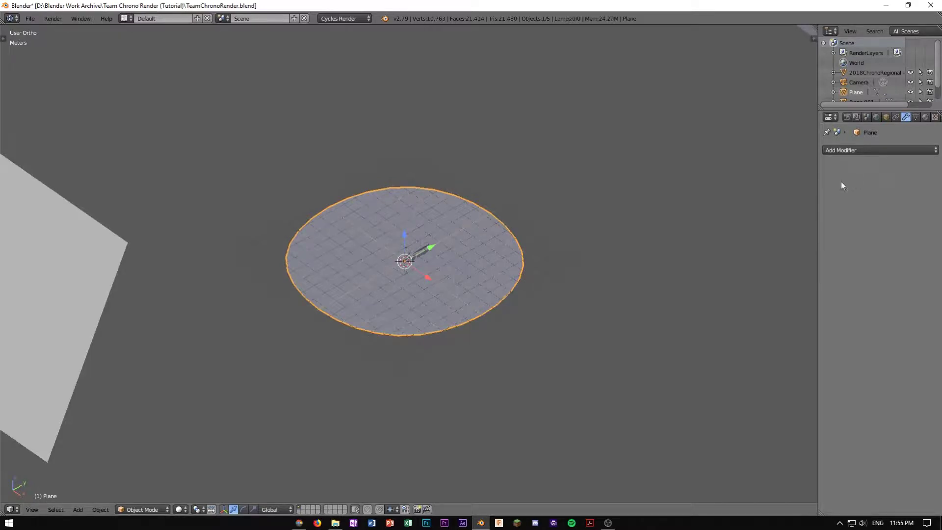
Subdivide the disc's whole mesh three times in Edit Mode and return to Object Mode
key("Tab")
left_click(464, 253)
middle_click_drag(342, 372, 400, 267)
key("w")
left_click(433, 222)
key("w")
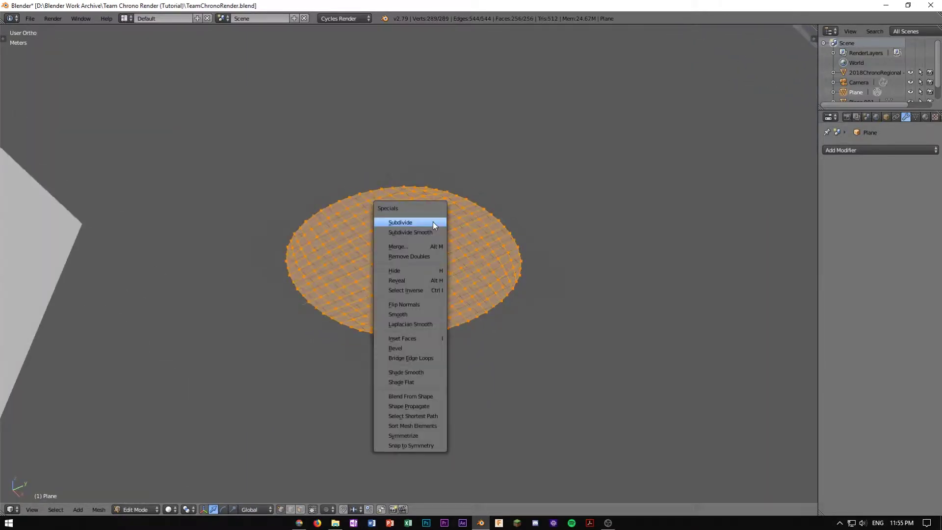
left_click(432, 222)
key("w")
left_click(433, 222)
key("Tab")
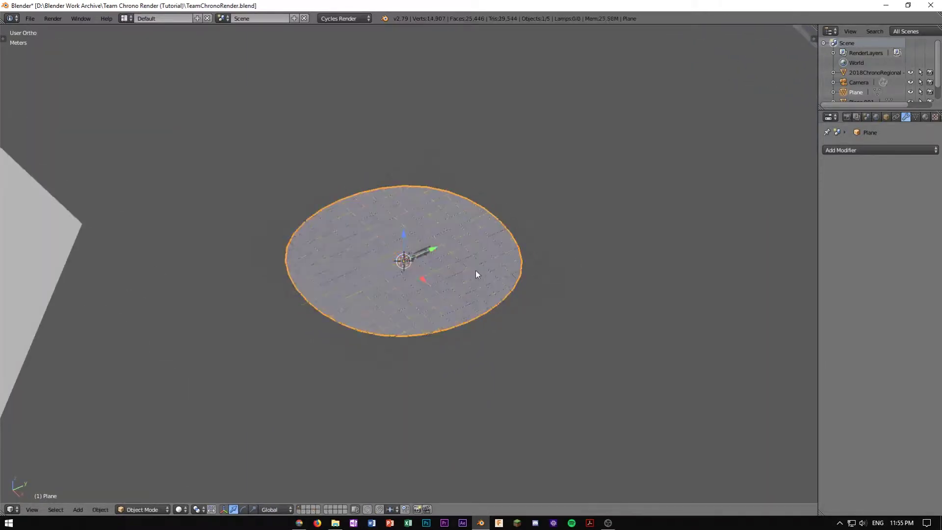
Scale the ground disc up uniformly so it spreads farther around the car
middle_click_drag(481, 279, 466, 235)
key("s")
left_click(524, 265)
scroll(473, 320, "up", 5)
scroll(491, 311, "down", 6)
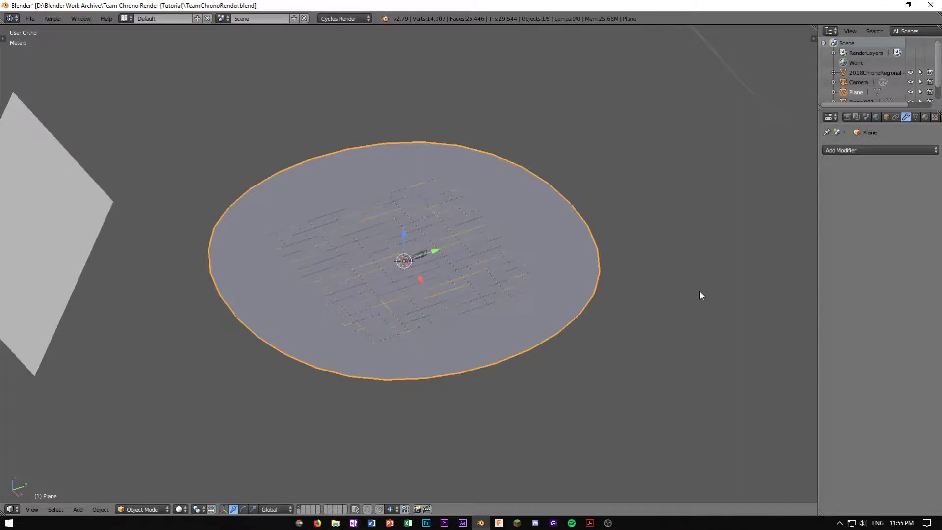
key("s")
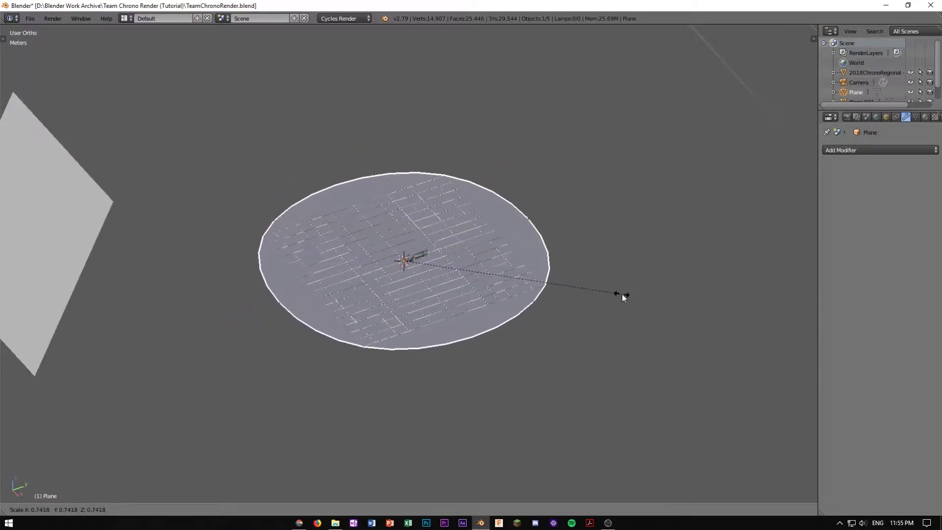
type("0.5")
key("Escape")
key("s")
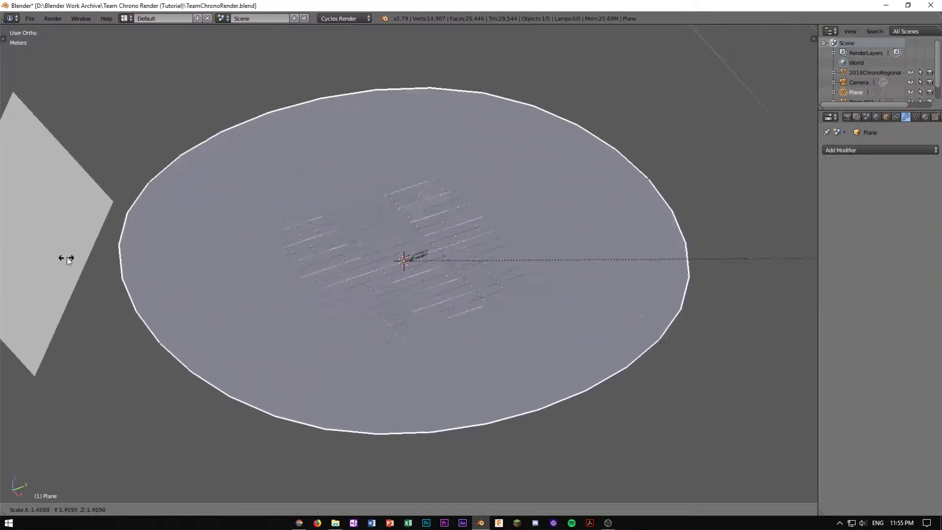
key("Escape")
Switch the ground disc to Edit Mode and deselect all of its vertices
scroll(589, 271, "up", 6)
scroll(579, 272, "down", 7)
mouse_move(584, 262)
middle_mouse_down()
mouse_move(591, 252)
mouse_move(586, 269)
middle_mouse_up()
key("Tab")
left_click(543, 261)
scroll(687, 274, "up", 5)
scroll(690, 273, "down", 5)
key("a")
Examine the disc's dense grid around the car and along its outer edge
middle_click_drag(695, 291, 613, 210, "shift")
scroll(551, 344, "up", 7)
middle_click_drag(478, 283, 456, 333, "shift")
scroll(479, 260, "down", 10)
scroll(456, 332, "up", 7)
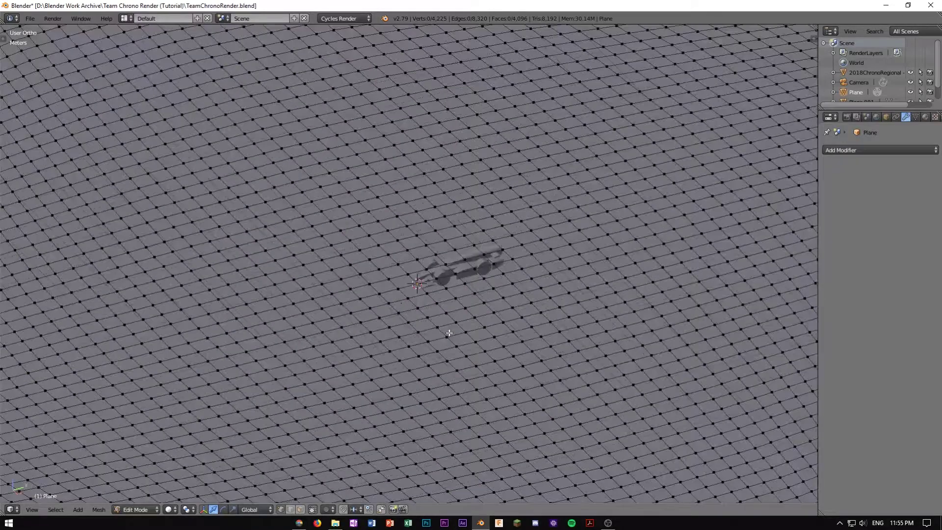
key("a")
key("a")
scroll(448, 330, "down", 6)
scroll(448, 330, "up", 3)
scroll(608, 339, "down", 2)
scroll(561, 374, "up", 4)
scroll(568, 374, "down", 4)
scroll(576, 372, "up", 4)
scroll(555, 372, "down", 2)
scroll(504, 392, "up", 3)
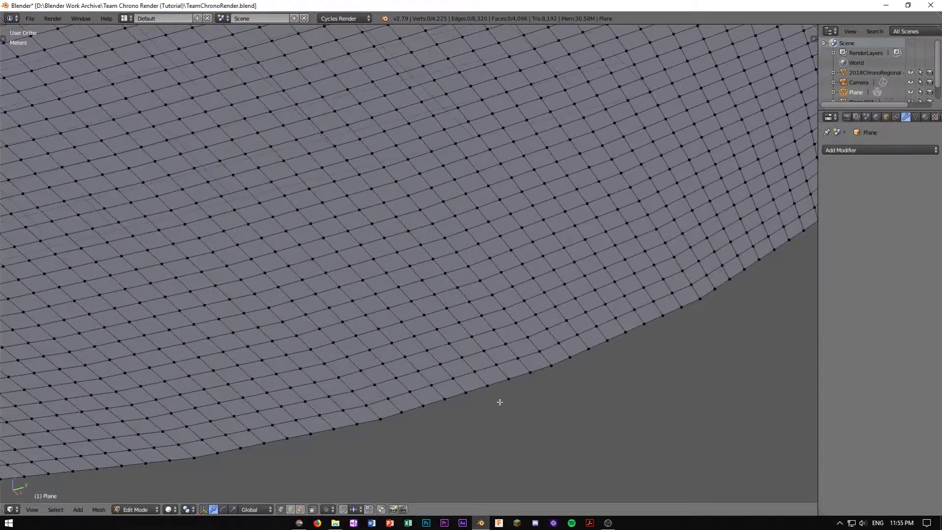
Select the disc's complete outer rim by combining its four boundary edge loops
right_click(424, 409)
key("a")
right_click(509, 378, "alt")
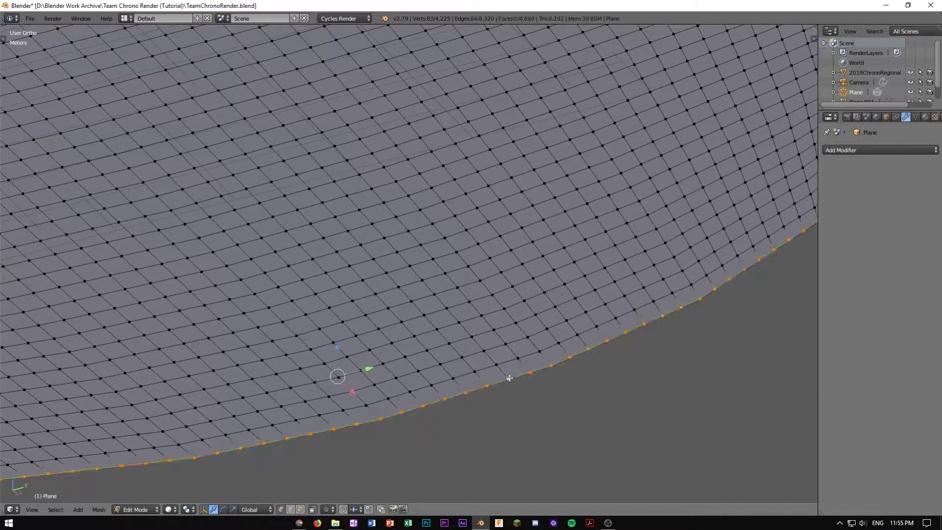
scroll(510, 378, "down", 5)
middle_click_drag(471, 327, 268, 417)
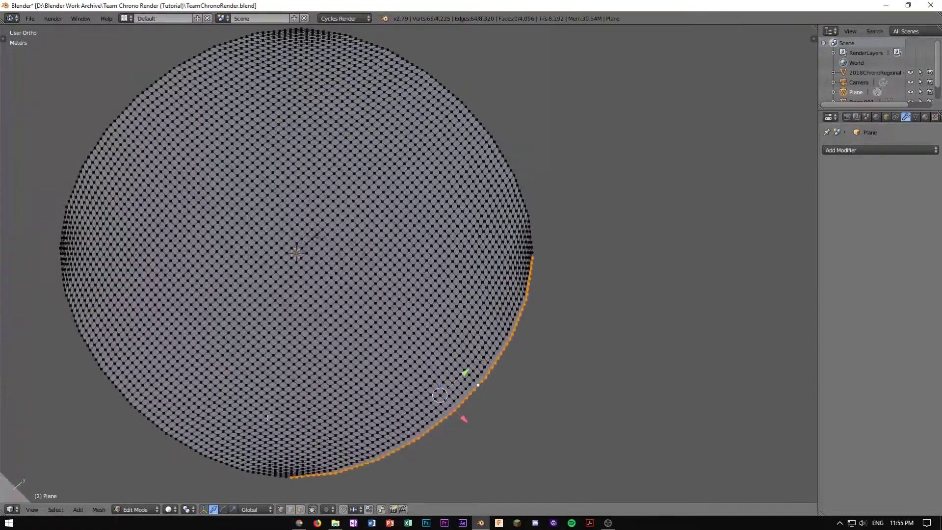
right_click(160, 430, "alt+shift")
right_click(99, 137, "alt+shift")
right_click(451, 87, "alt+shift")
scroll(448, 87, "down", 6)
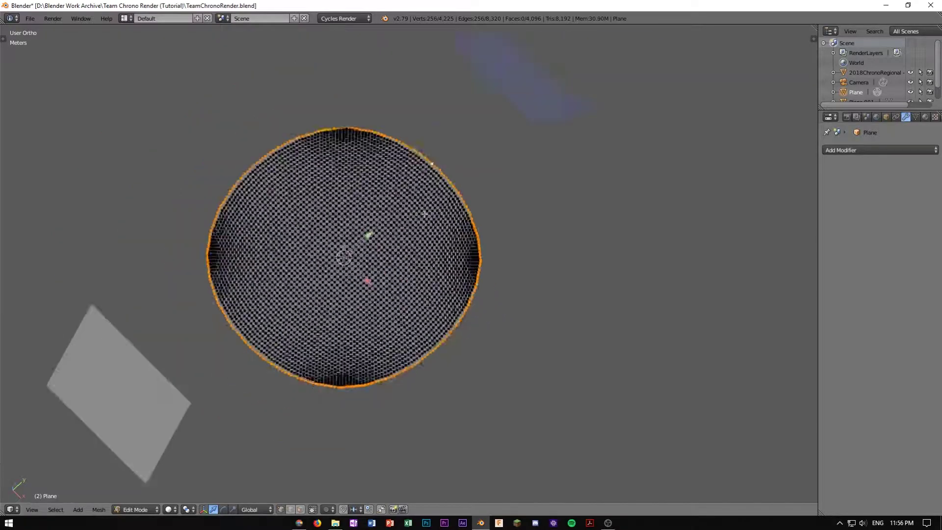
middle_click_drag(448, 86, 406, 228)
scroll(406, 228, "up", 8)
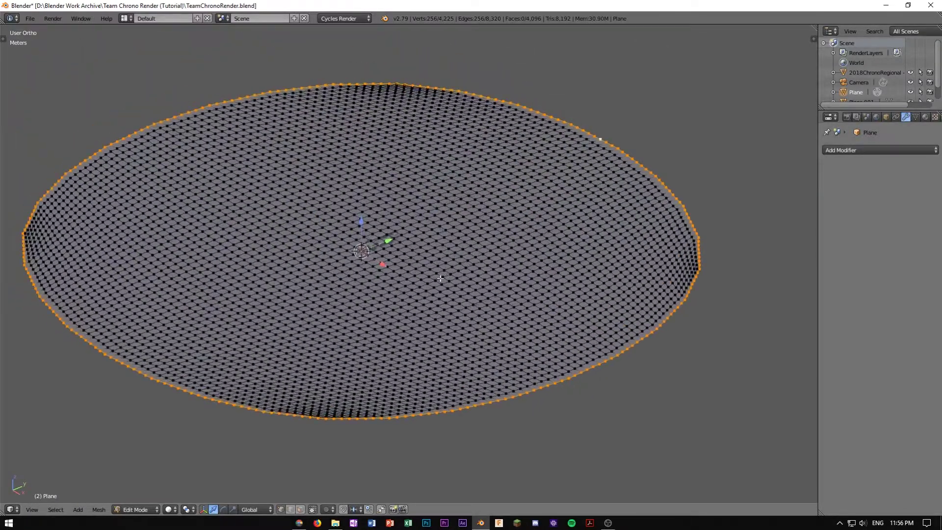
Enable proportional editing for the disc's rim and set its falloff to Sharp
scroll(333, 224, "down", 2)
scroll(333, 223, "up", 2)
scroll(387, 238, "down", 6)
left_click(334, 510)
left_click(342, 487)
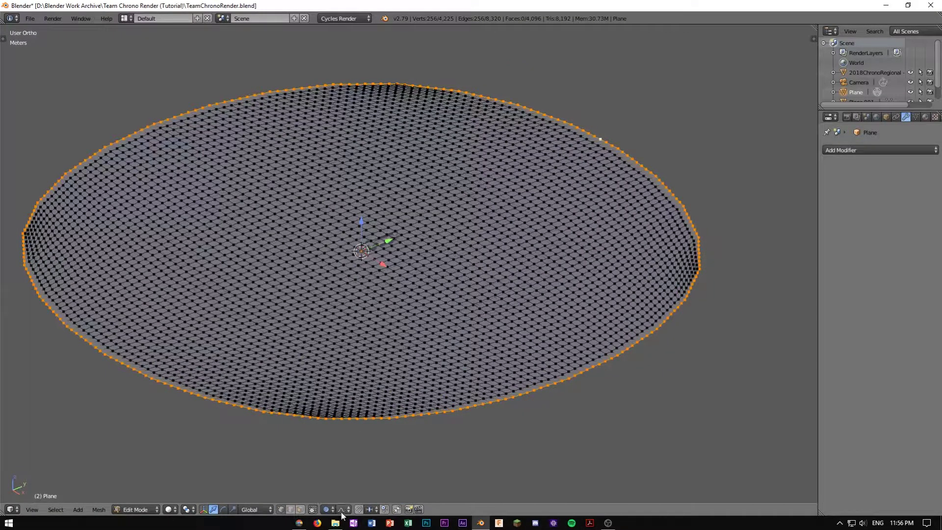
left_click(341, 510)
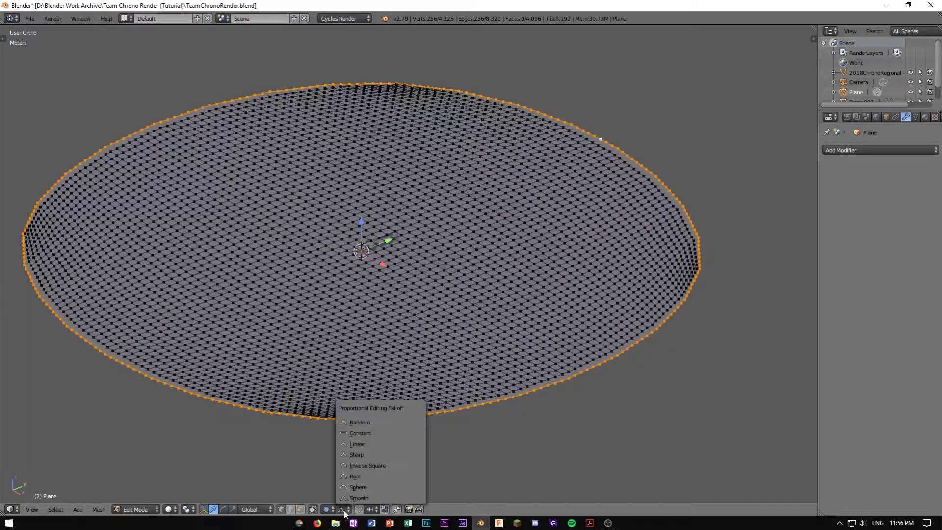
left_click(369, 452)
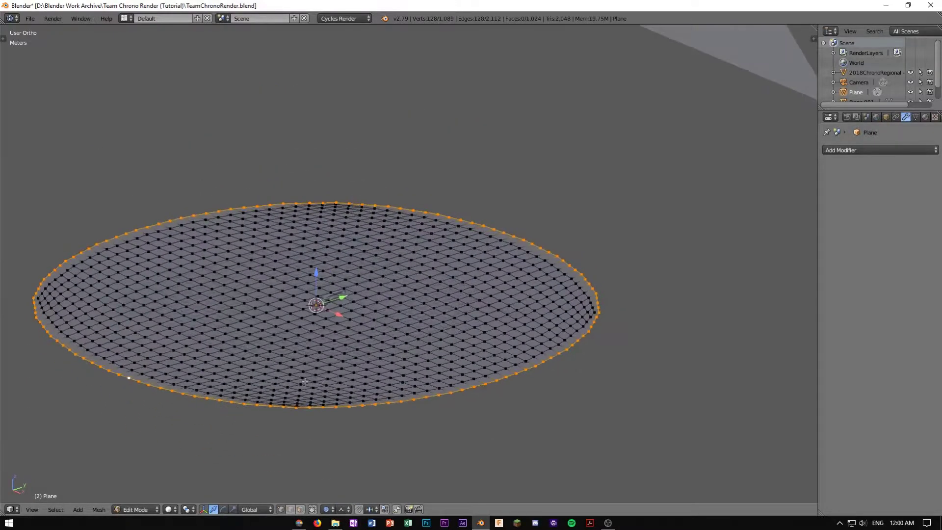
Reduce the vertex selection to the outer edge loops forming the half of the disc's rim behind the car
left_click_drag(314, 274, 410, 274)
scroll(339, 330, "down", 5)
scroll(339, 329, "up", 10)
scroll(338, 327, "down", 10)
middle_click_drag(409, 274, 441, 272)
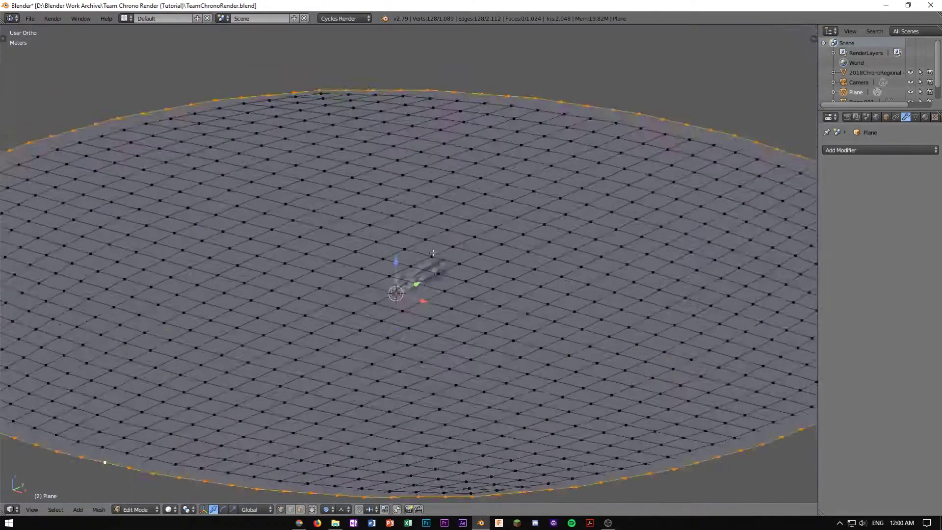
scroll(433, 253, "down", 5)
middle_click_drag(433, 252, 429, 283)
right_click(300, 430, "alt+shift")
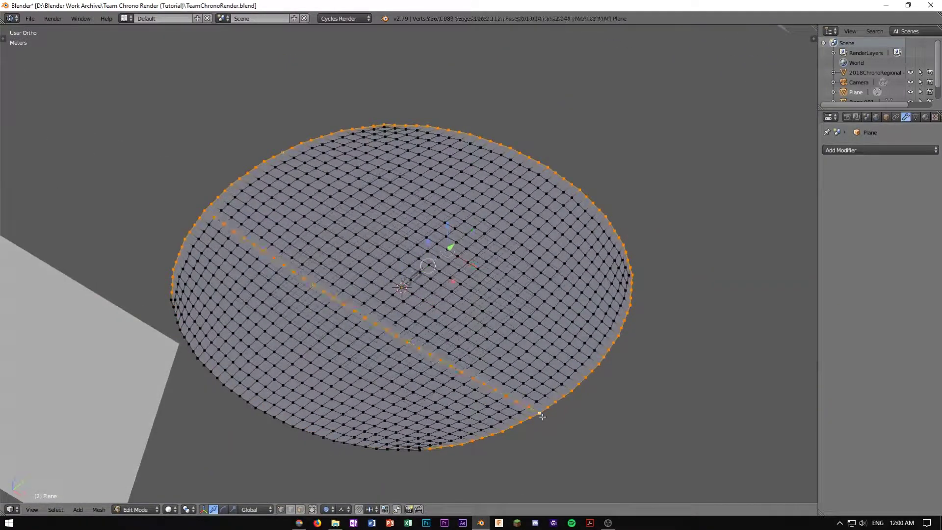
right_click(529, 410, "alt+shift")
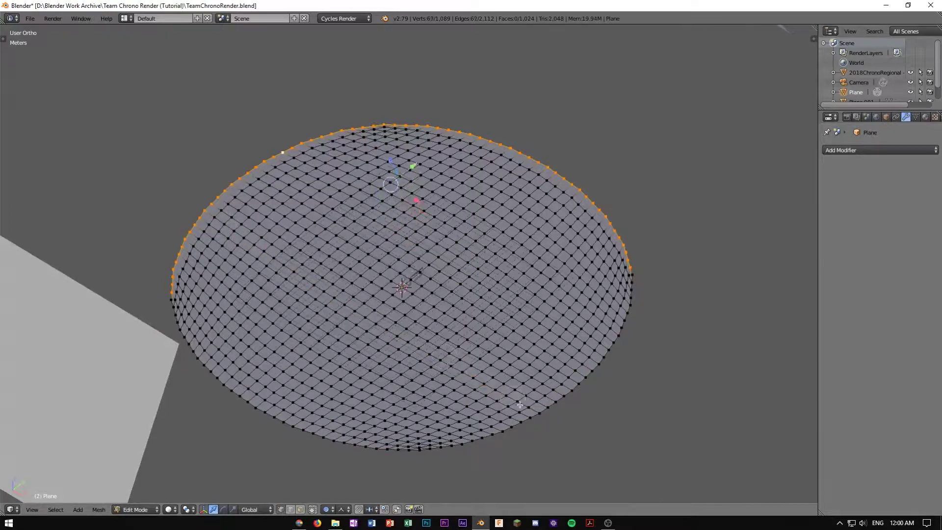
Raise the selected rear rim vertically with proportional editing so the ground curves up into a backdrop behind the car
middle_click_drag(511, 409, 507, 213)
key("KP_0")
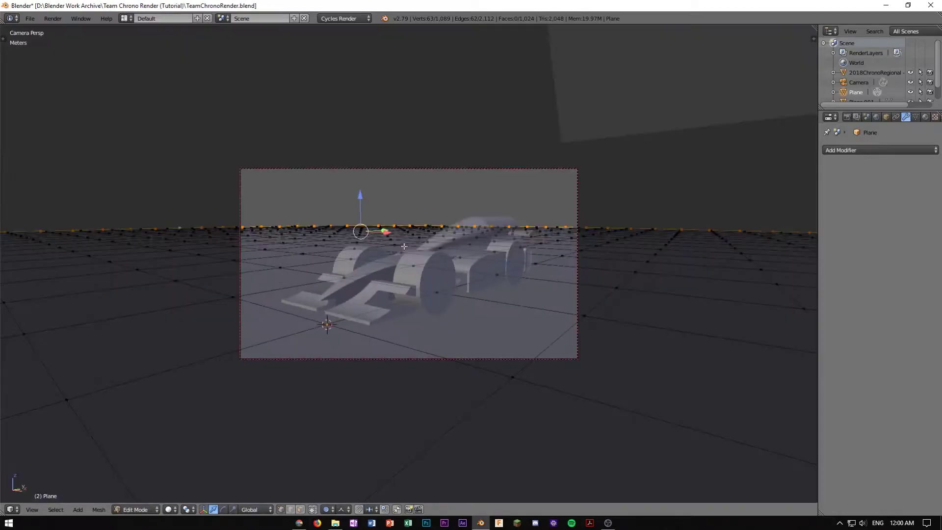
middle_click_drag(452, 243, 504, 262)
scroll(504, 262, "up", 3)
key("g")
key("z")
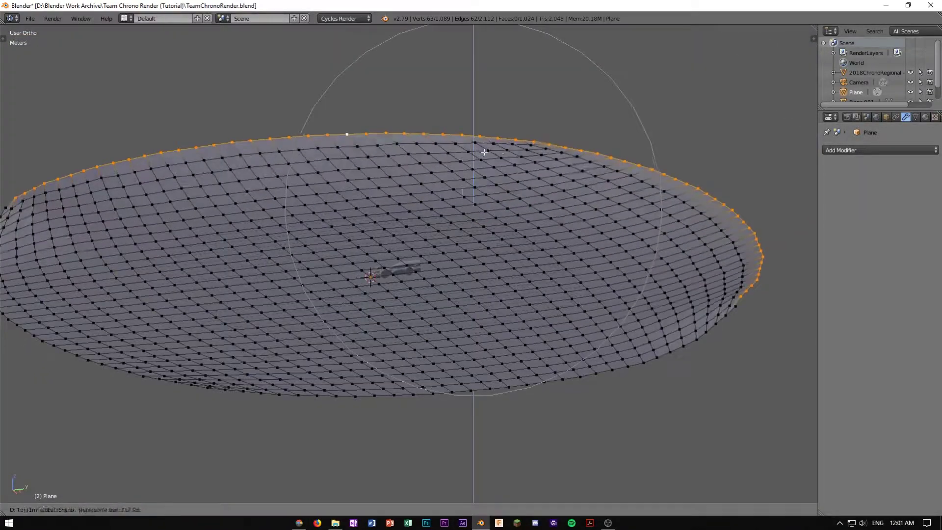
left_click(497, 117)
middle_click_drag(498, 118, 537, 219)
Preview the curved backdrop as a rendered view through the scene camera
key("KP_0")
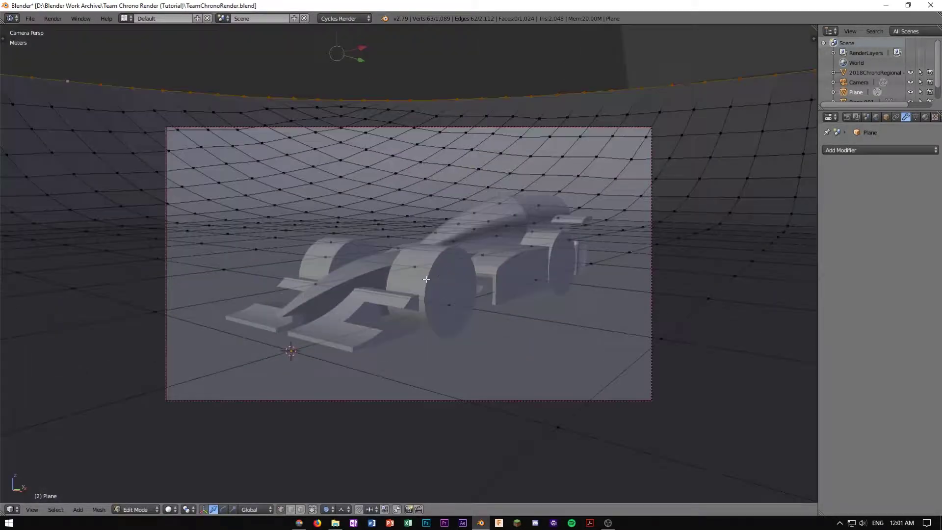
key("shift+z")
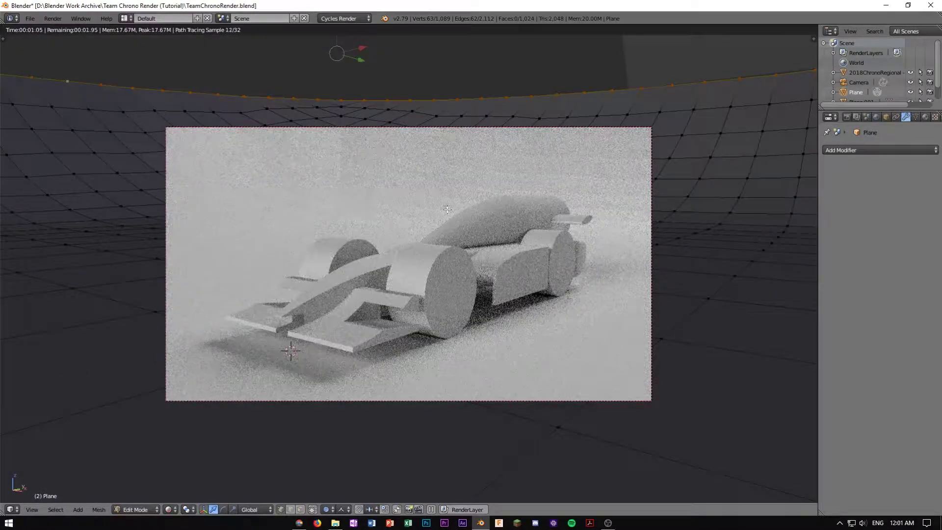
key("shift+z")
Return the ground to Object Mode, add a level 2 subdivision surface to it, and preview the camera render
key("Tab")
mouse_move(532, 199)
middle_mouse_down()
mouse_move(591, 200)
mouse_move(554, 160)
middle_mouse_up()
middle_click_drag(517, 204, 691, 198)
key("ctrl+2")
key("KP_0")
key("shift+z")
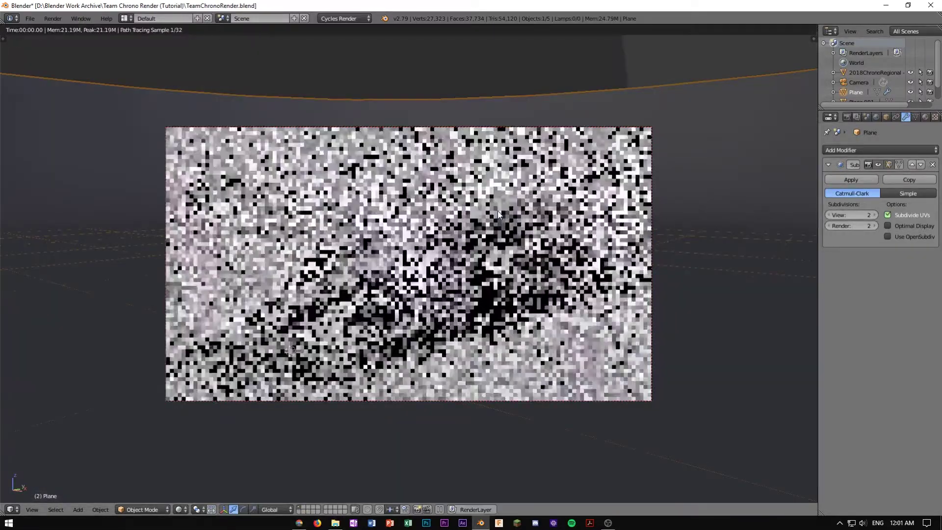
key("shift+z")
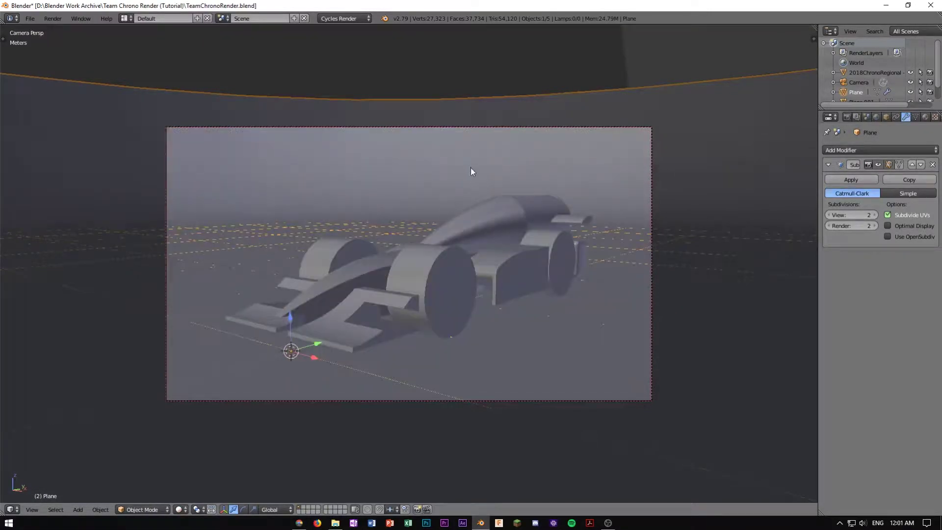
Apply smooth shading to the curved ground backdrop
key("KP_0")
scroll(525, 157, "down", 5)
scroll(511, 175, "up", 7)
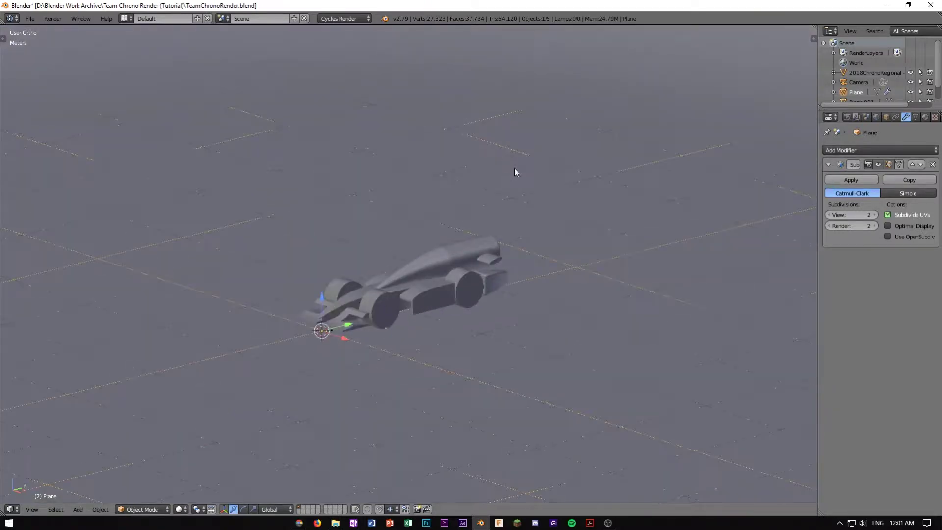
scroll(448, 271, "down", 2)
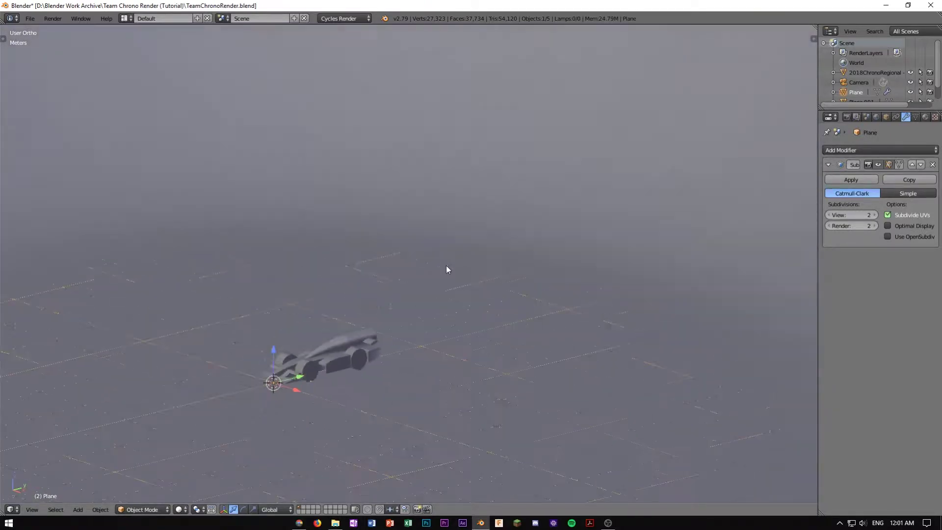
left_click(4, 40)
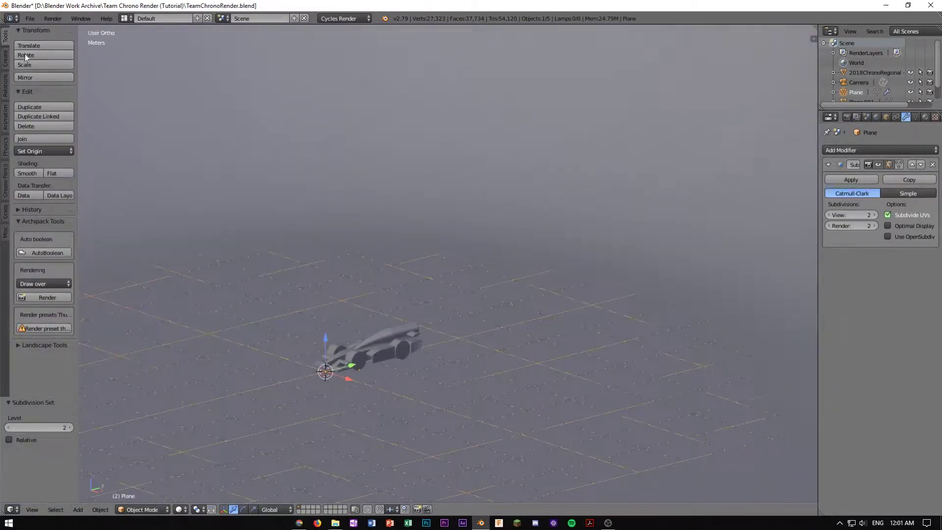
left_click(28, 173)
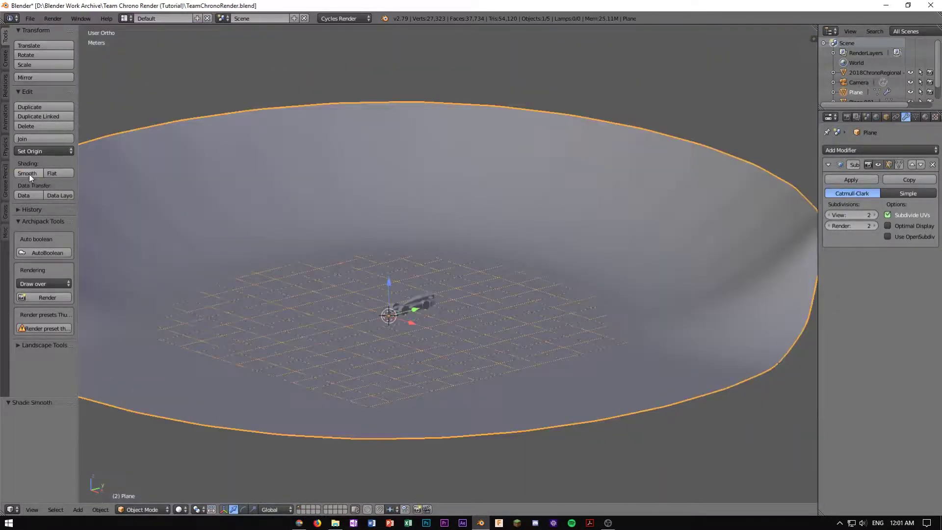
Examine the smooth-shaded backdrop from several angles and in a rendered camera preview
scroll(474, 243, "up", 5)
middle_click_drag(522, 122, 370, 261)
scroll(487, 214, "down", 3)
scroll(326, 256, "up", 3)
middle_click_drag(200, 243, 174, 255)
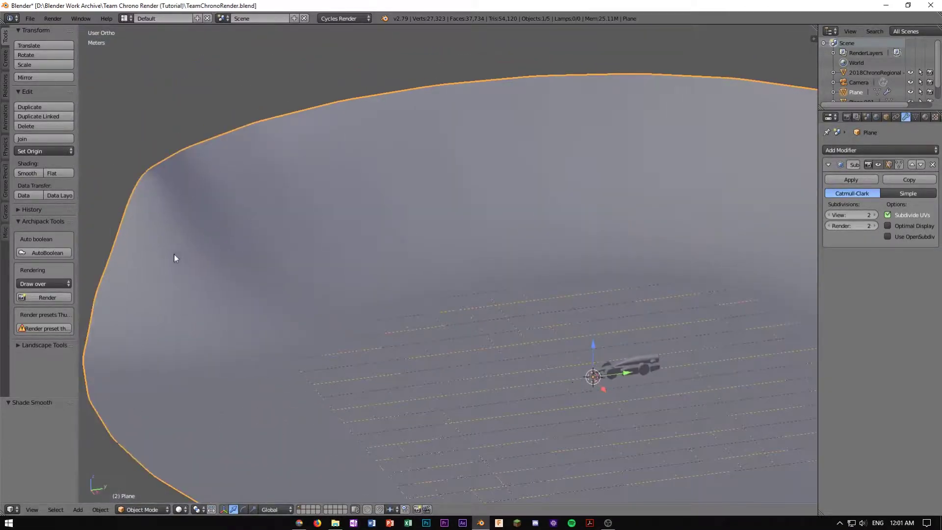
scroll(322, 222, "down", 1)
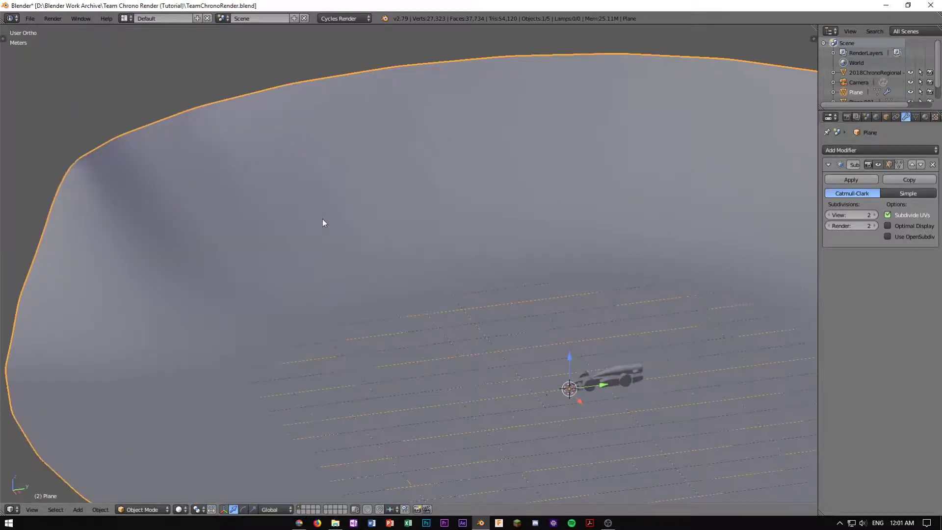
middle_click_drag(311, 226, 373, 241)
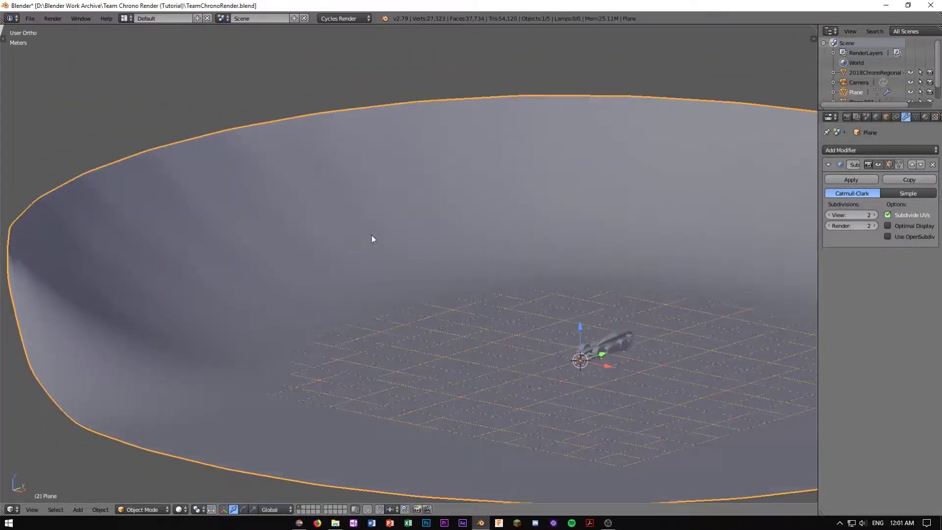
key("KP_0")
key("shift+z")
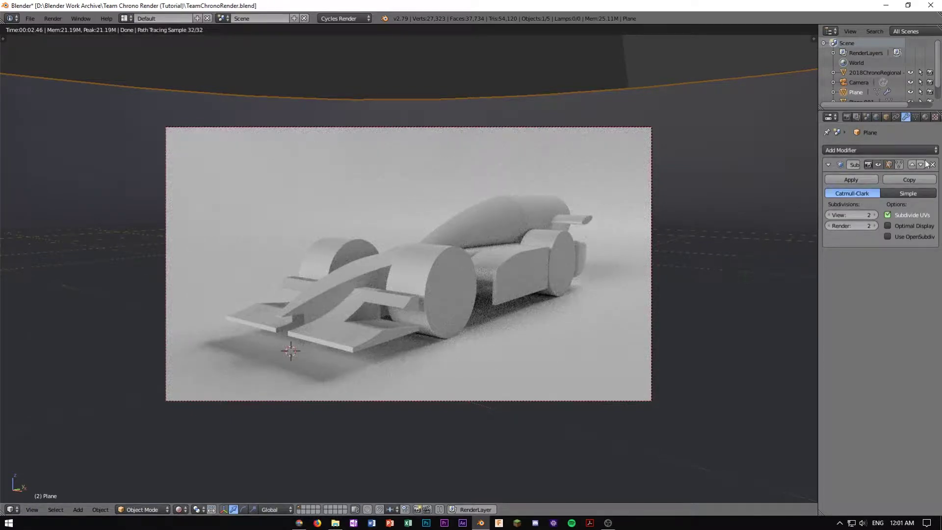
Collapse the subdivision modifier's settings and review the backdrop around the car in solid shading, including through the camera
left_click(829, 165)
scroll(454, 276, "down", 3)
mouse_move(455, 276)
middle_mouse_down()
mouse_move(463, 275)
mouse_move(481, 221)
middle_mouse_up()
scroll(484, 197, "down", 7)
key("shift+z")
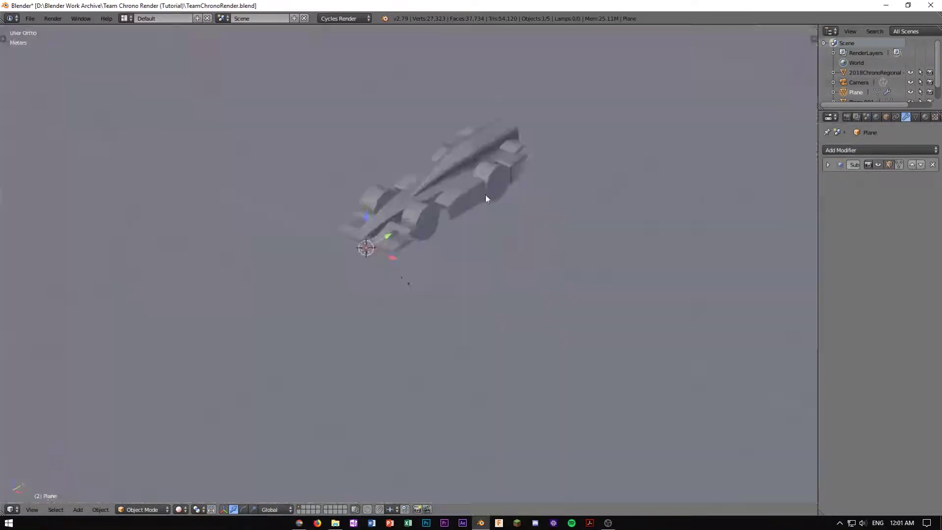
scroll(485, 198, "down", 5)
middle_click_drag(478, 160, 489, 219)
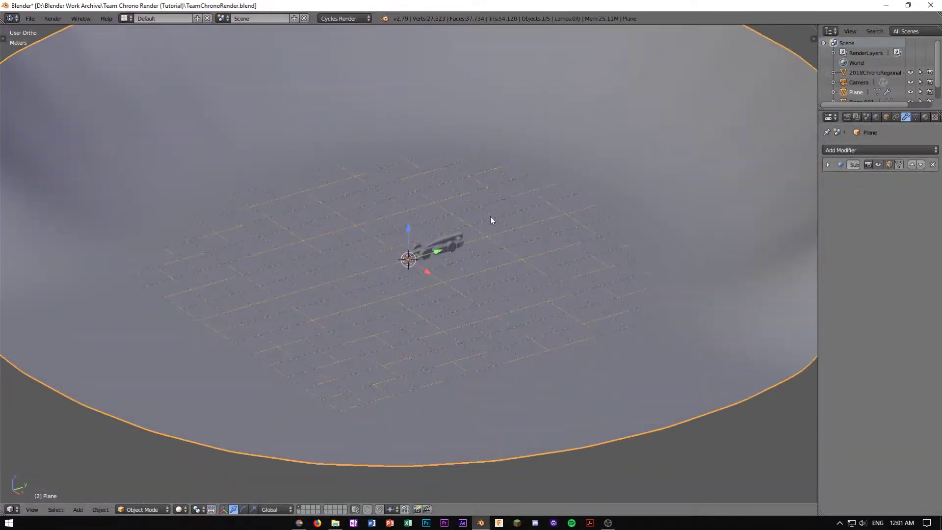
key("KP_0")
scroll(458, 222, "up", 5)
scroll(611, 254, "up", 1)
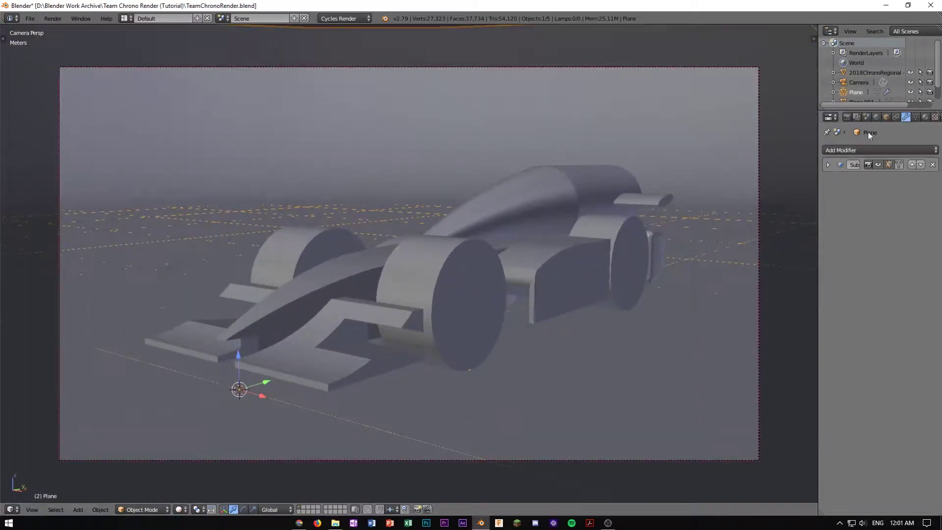
Give the ground backdrop a new material with Principled BSDF as its surface shader
middle_click_drag(658, 243, 545, 237)
key("KP_Decimal")
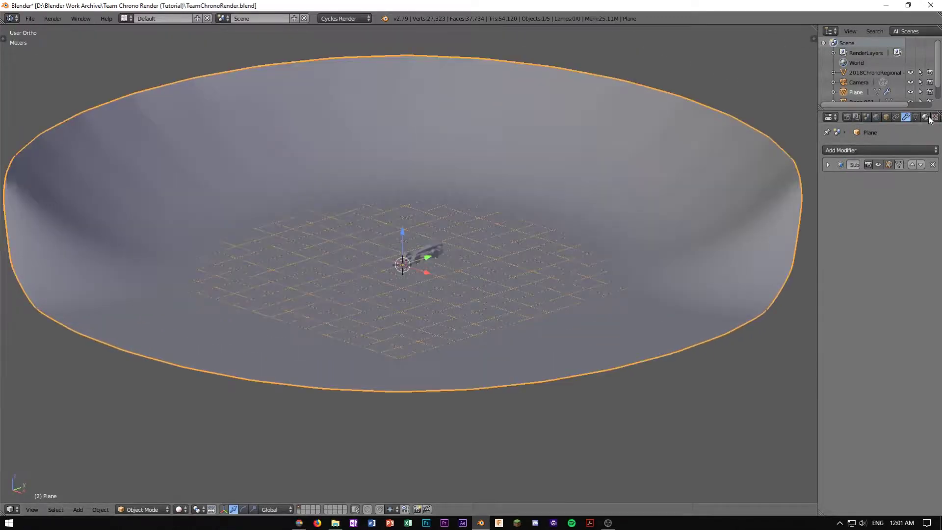
left_click(925, 117)
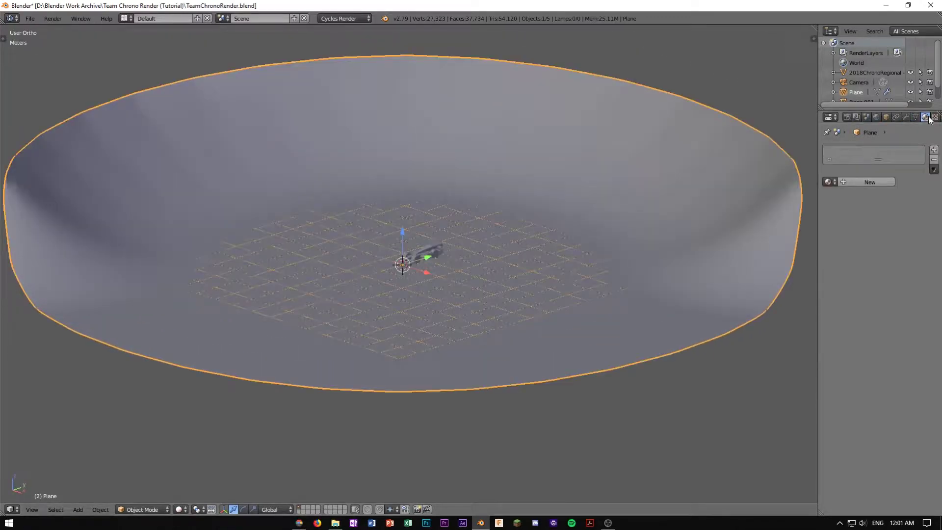
left_click(859, 181)
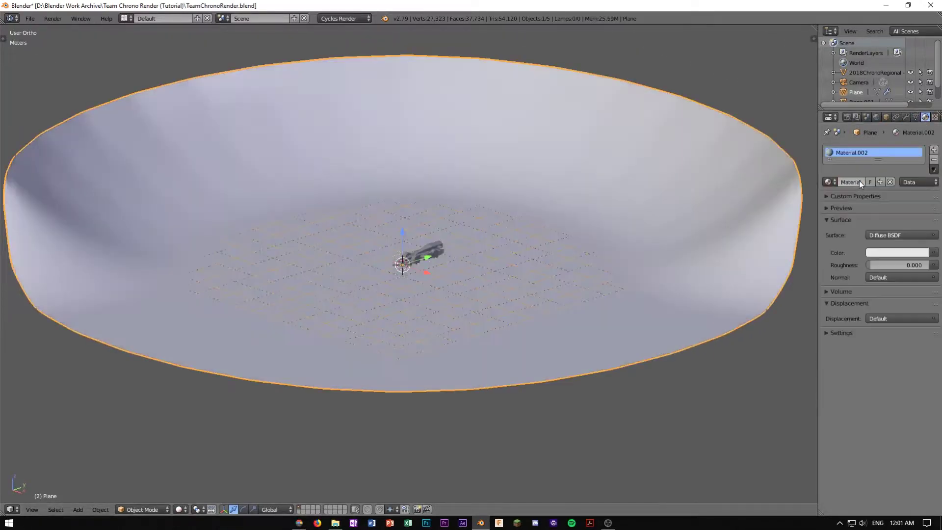
left_click(876, 235)
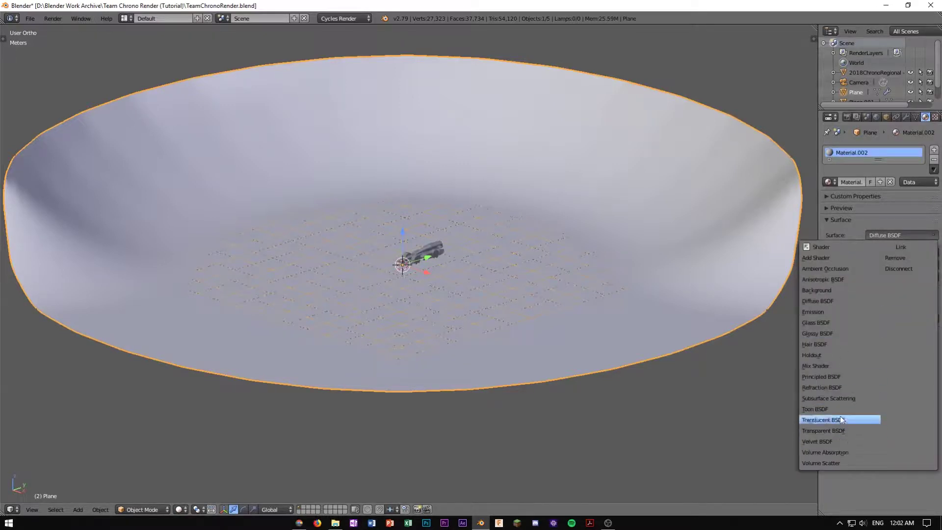
left_click(846, 377)
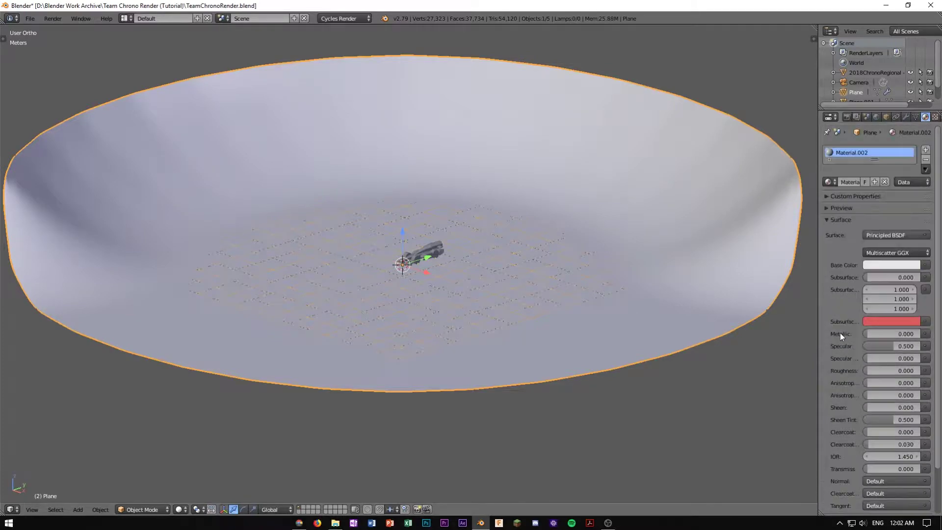
Examine the backdrop and light planes from farther out, selecting an emission plane to inspect its material
middle_click_drag(517, 311, 419, 237)
scroll(419, 237, "down", 5)
scroll(419, 237, "up", 8)
scroll(461, 253, "down", 6)
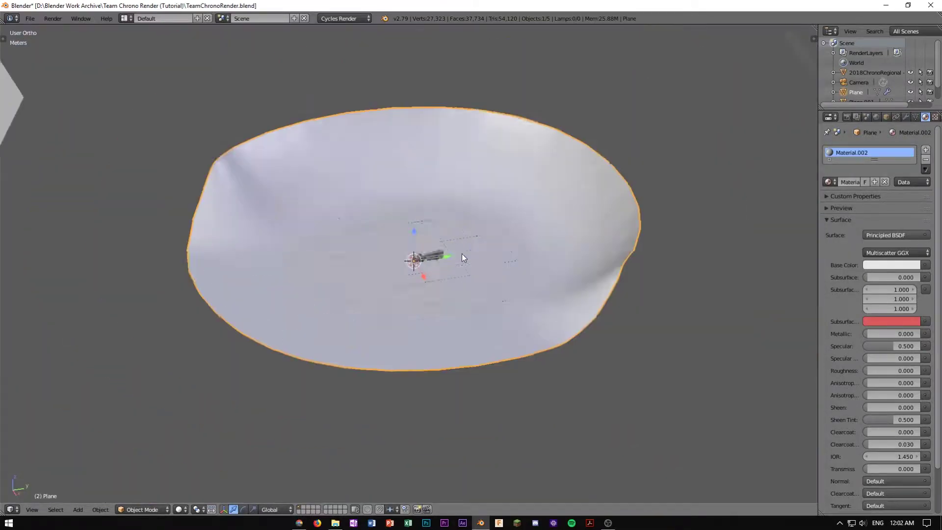
scroll(462, 254, "down", 3)
middle_click_drag(522, 212, 618, 210)
right_click(618, 210)
right_click(181, 87)
middle_click_drag(181, 87, 461, 257)
scroll(479, 249, "up", 6)
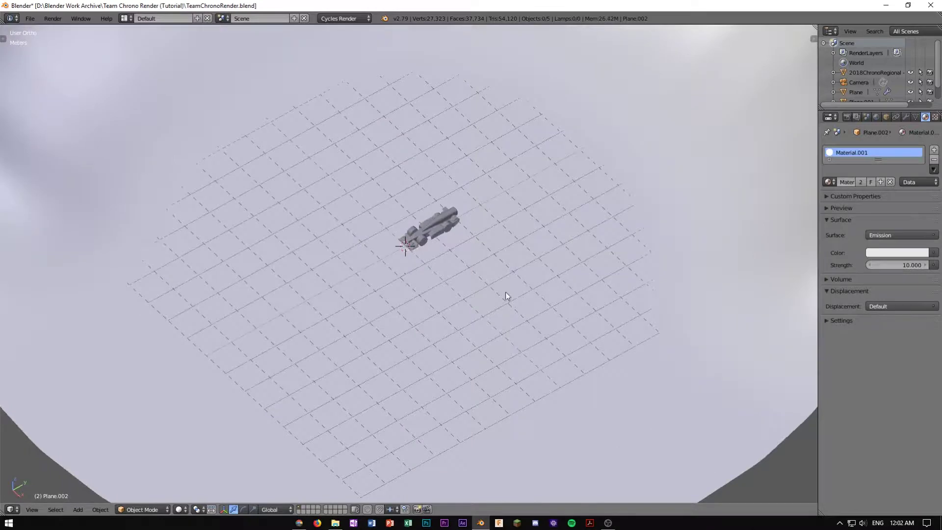
middle_click_drag(506, 295, 507, 246)
Set the backdrop material's base color to black and its roughness to 1.000, and preview the camera render
right_click(598, 197)
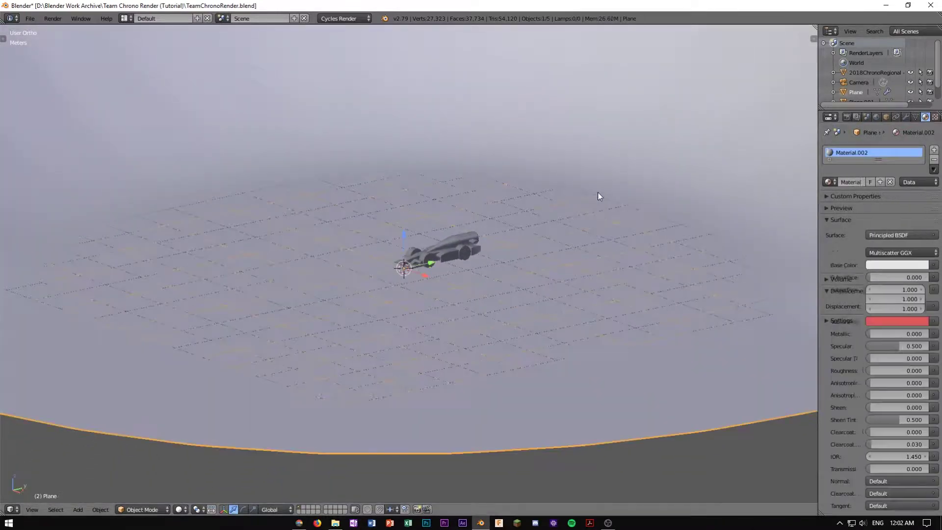
scroll(597, 193, "down", 4)
scroll(602, 246, "up", 2)
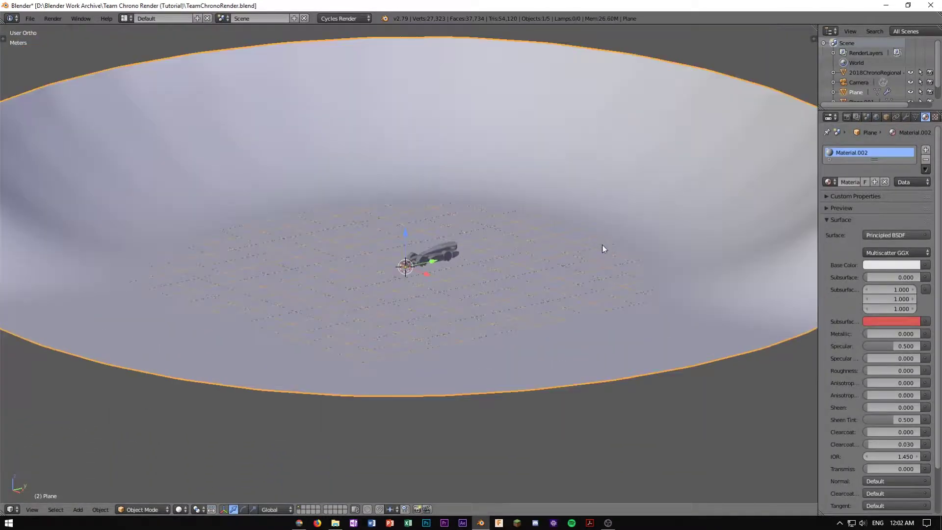
left_click(873, 267)
left_click_drag(912, 129, 912, 194)
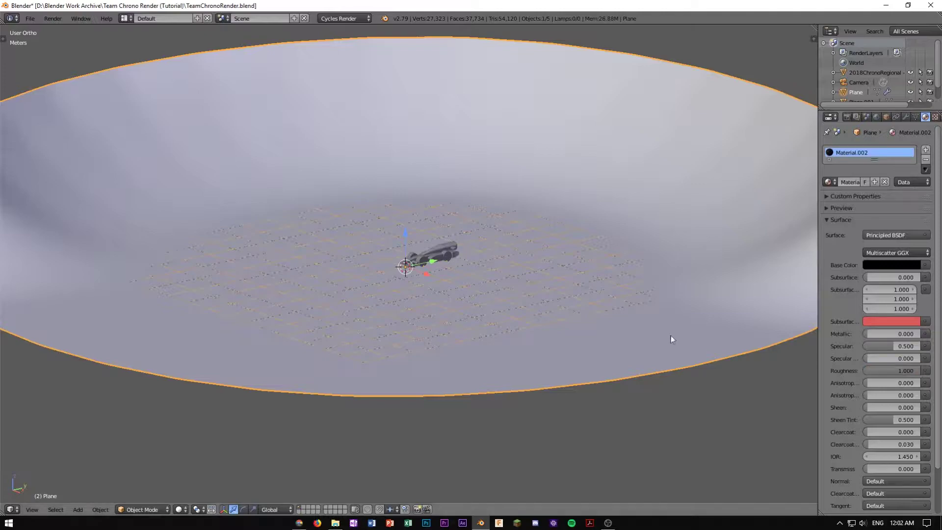
scroll(482, 306, "up", 5)
key("KP_0")
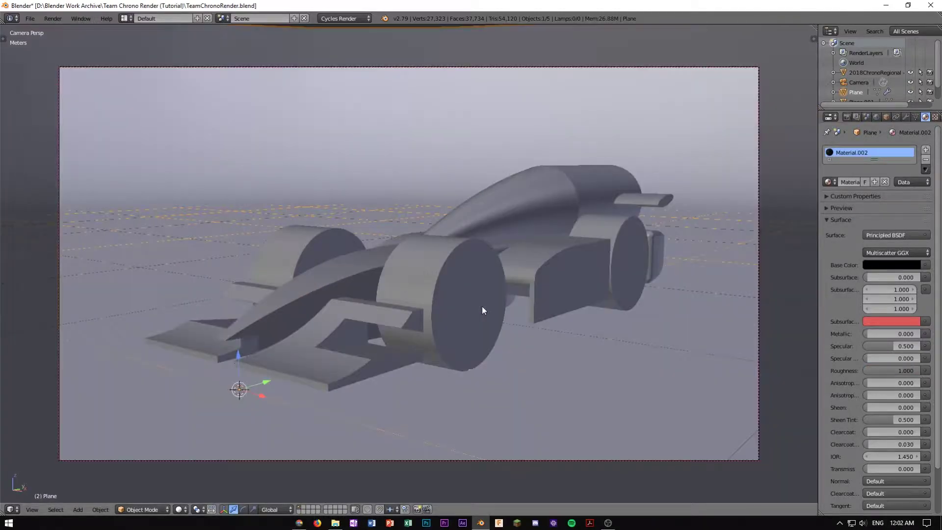
key("shift+z")
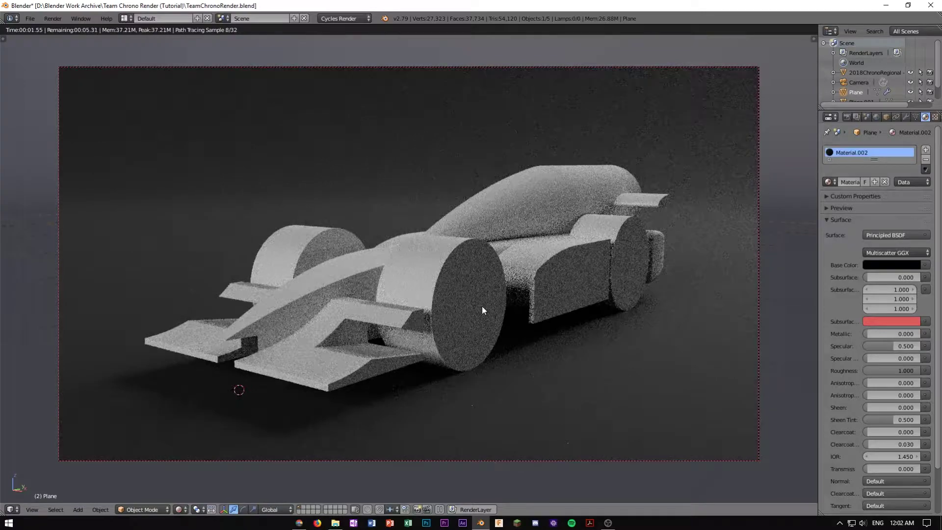
Set the emission strength of the material shared by the two light planes to 7.000
scroll(482, 307, "down", 6)
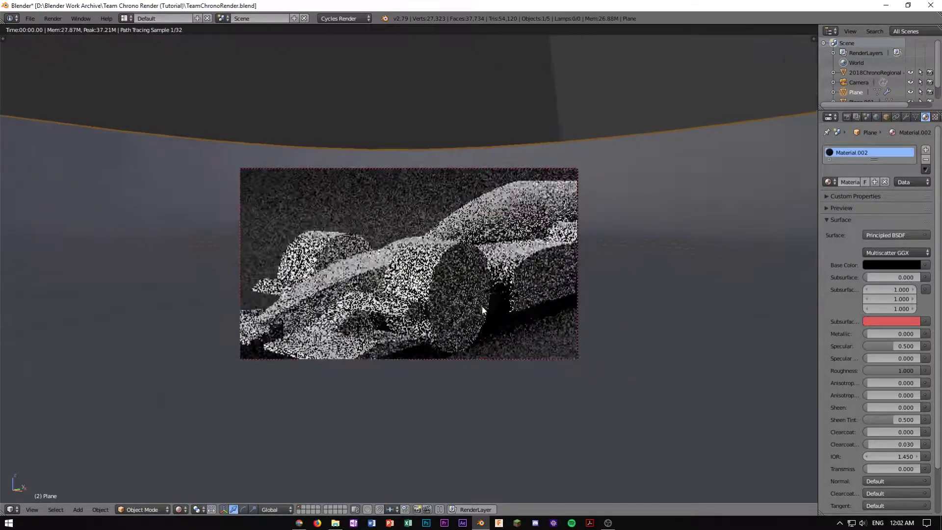
scroll(482, 306, "up", 4)
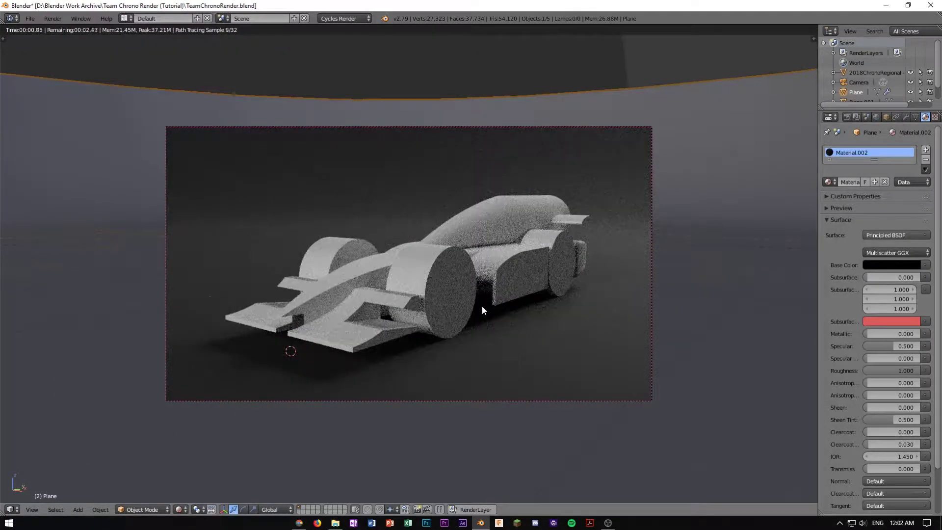
scroll(482, 306, "down", 3)
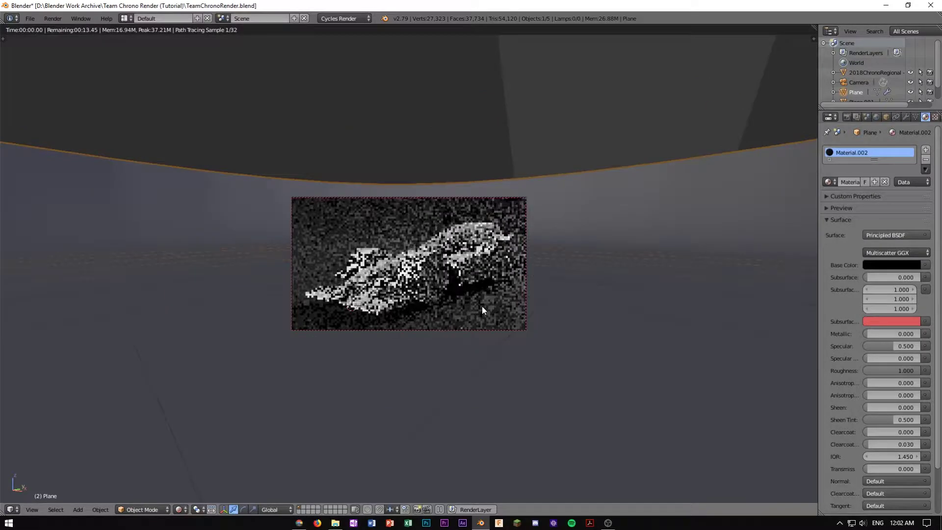
key("shift+z")
scroll(477, 288, "down", 1)
middle_click_drag(476, 285, 502, 217)
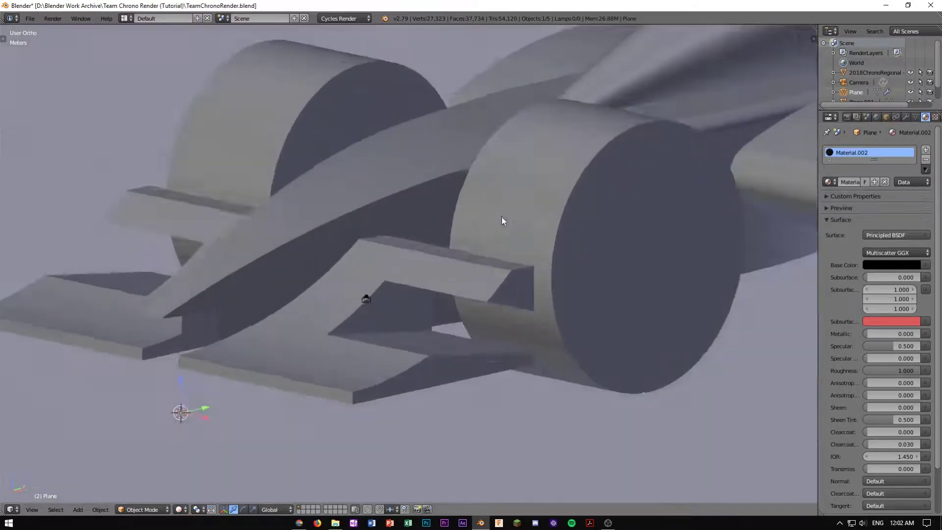
scroll(502, 217, "down", 8)
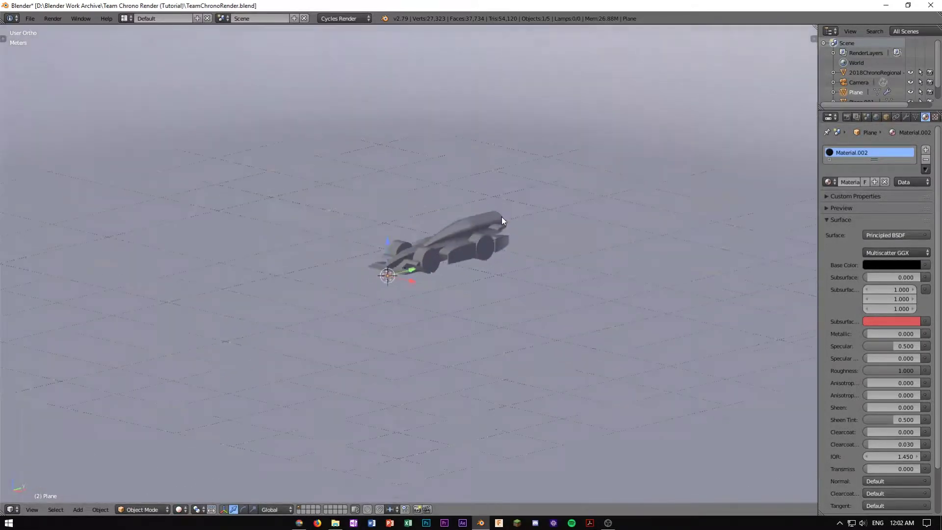
middle_click_drag(404, 212, 190, 210)
right_click(186, 191)
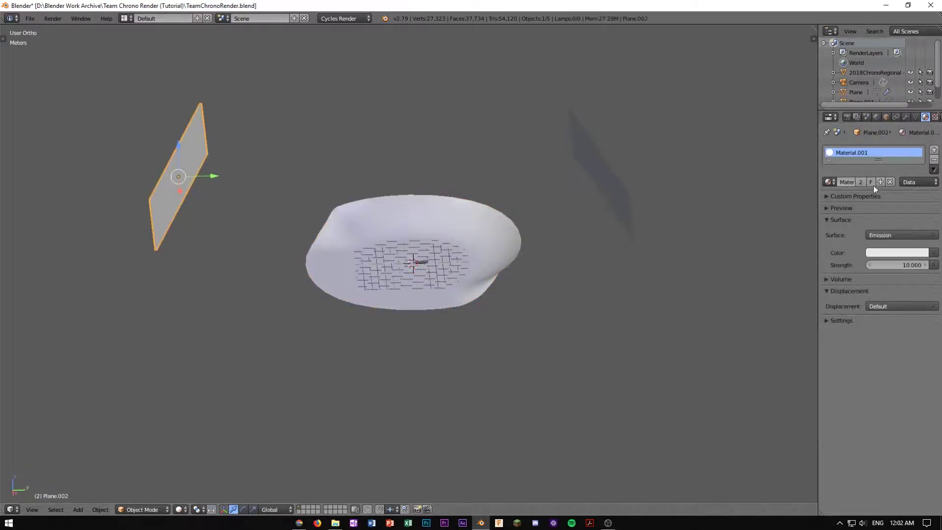
right_click(593, 195)
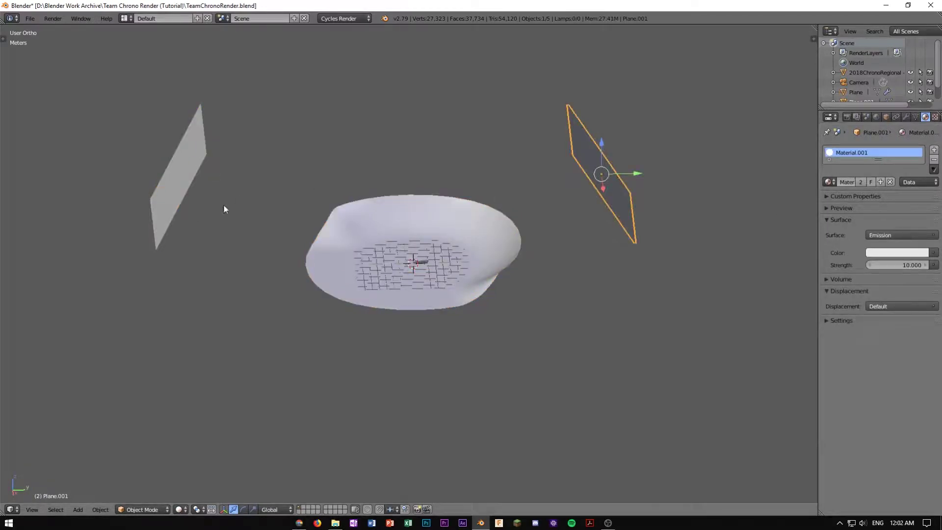
right_click(177, 175)
middle_click_drag(548, 214, 638, 241)
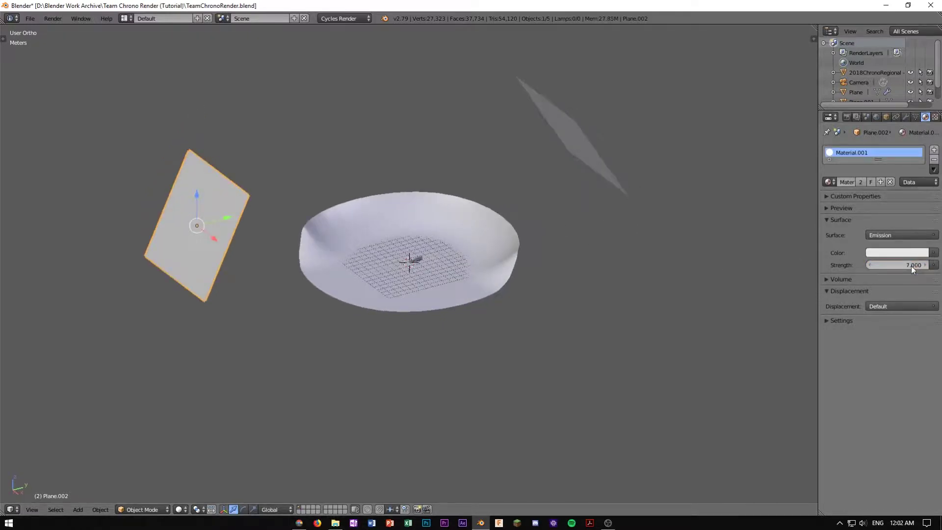
Preview the car's render through the camera and examine the placement of the light planes around the backdrop
key("KP_0")
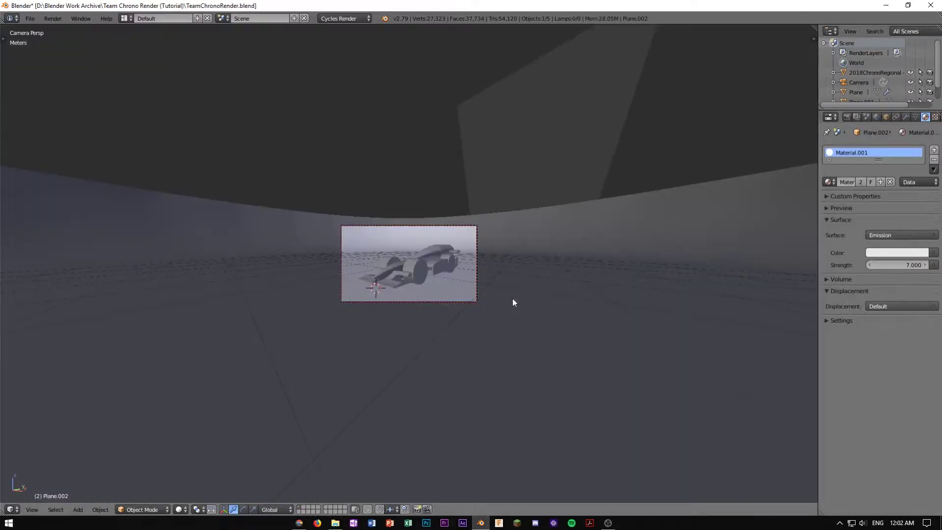
key("shift+z")
scroll(530, 317, "up", 2)
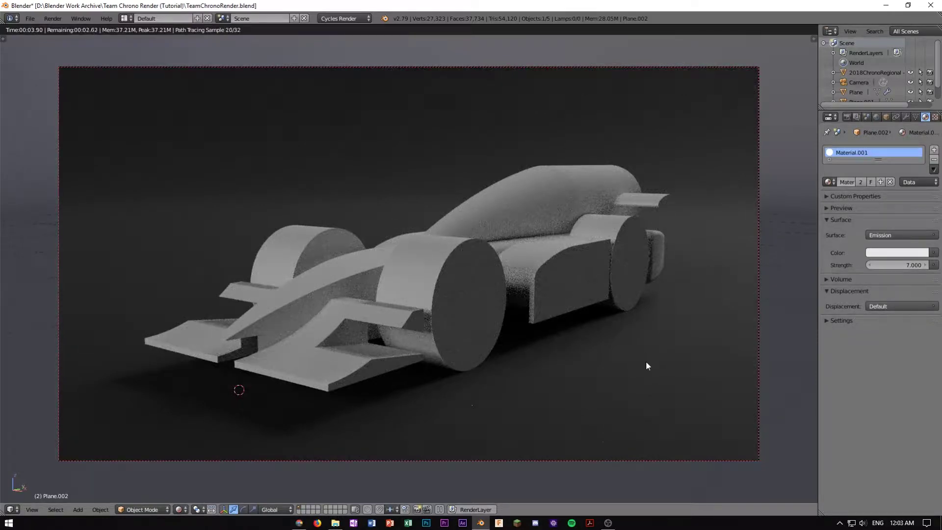
scroll(645, 365, "down", 4)
key("shift+z")
mouse_move(558, 304)
middle_mouse_down()
mouse_move(584, 311)
mouse_move(487, 308)
mouse_move(437, 330)
mouse_move(478, 340)
middle_mouse_up()
scroll(583, 311, "down", 6)
scroll(568, 328, "down", 8)
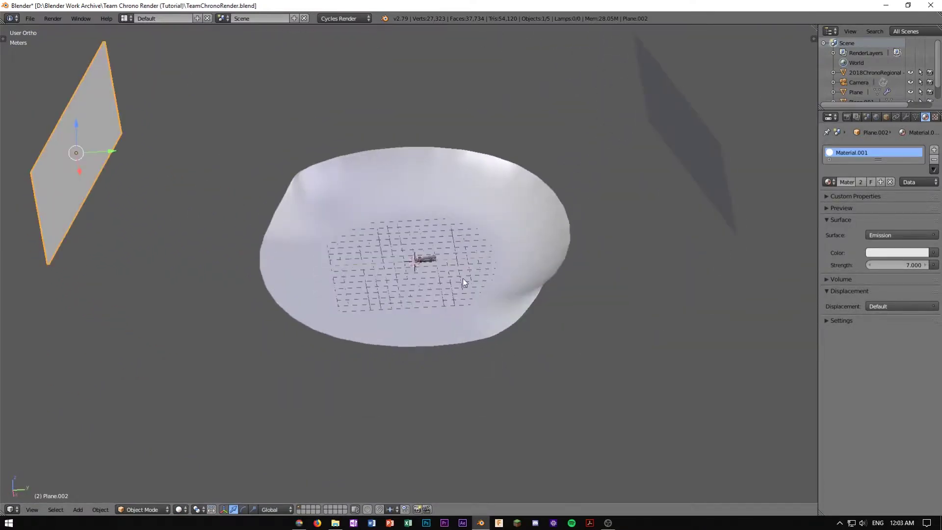
key("KP_0")
key("shift+z")
scroll(463, 281, "up", 5)
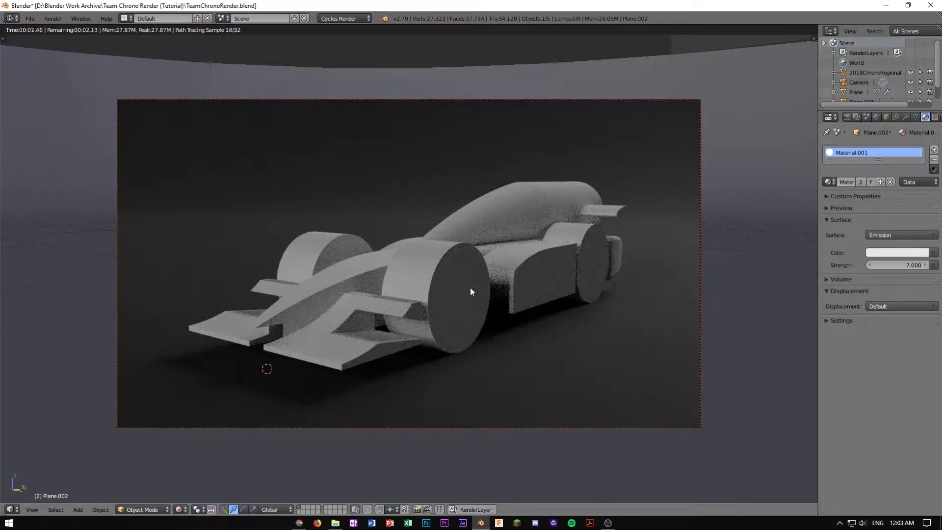
Return to solid shading outside the camera view and add a new plane mesh at the 3D cursor
key("shift+z")
scroll(473, 291, "down", 5)
scroll(473, 251, "down", 12)
mouse_move(476, 237)
middle_mouse_down()
mouse_move(473, 252)
mouse_move(425, 264)
mouse_move(420, 252)
middle_mouse_up()
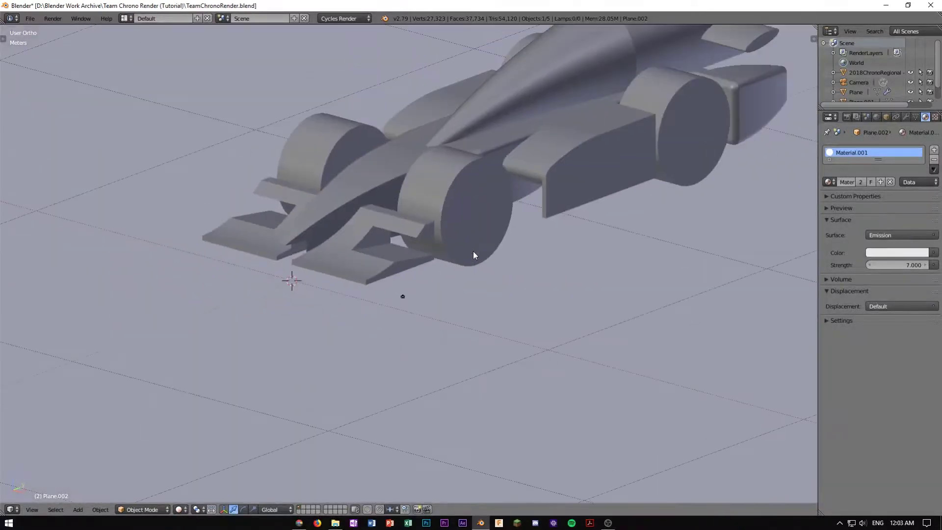
scroll(473, 251, "down", 8)
scroll(422, 286, "up", 8)
key("shift+a")
mouse_move(416, 255)
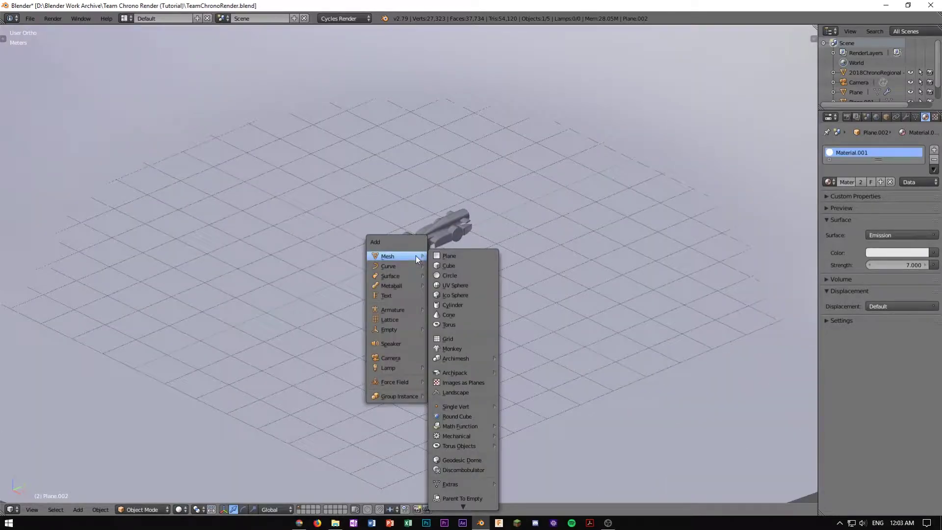
left_click(446, 255)
Raise the new plane along the Z axis above the car, outside the camera frame, and scale it up
middle_click_drag(466, 220, 426, 256)
scroll(446, 222, "down", 3)
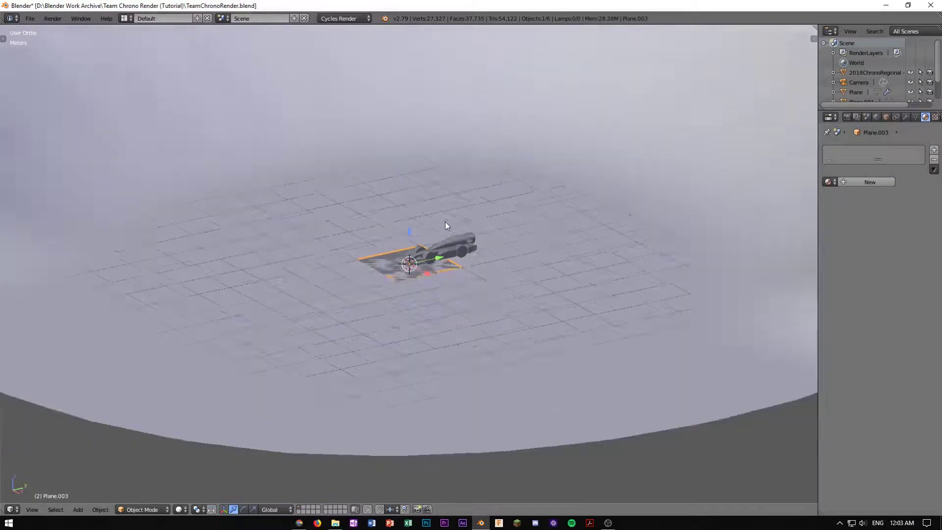
key("g")
key("z")
left_click(410, 122)
key("KP_0")
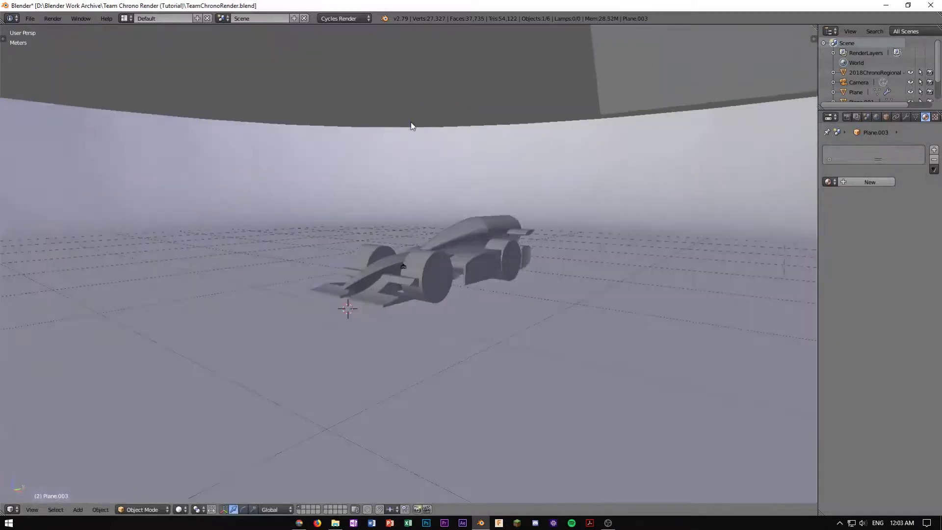
key("g")
key("z")
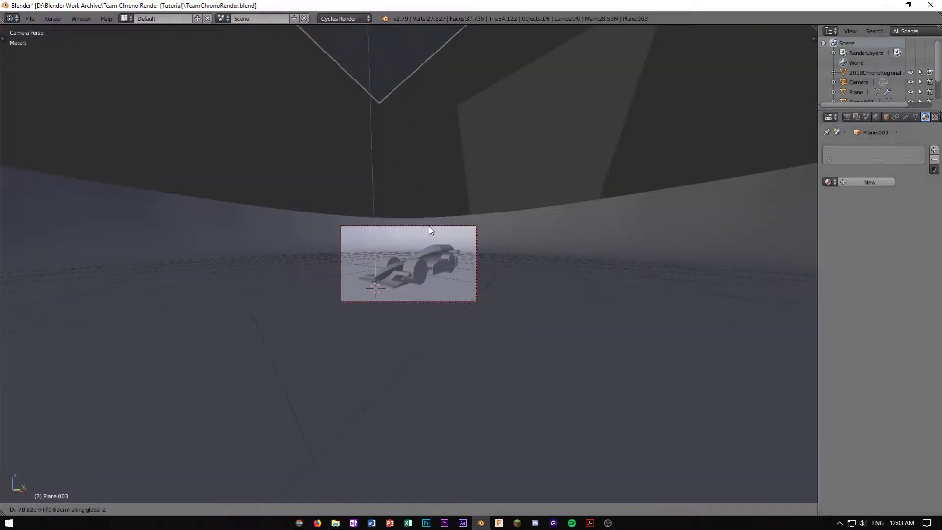
left_click(426, 61)
middle_click_drag(428, 120, 436, 199)
scroll(428, 126, "down", 8)
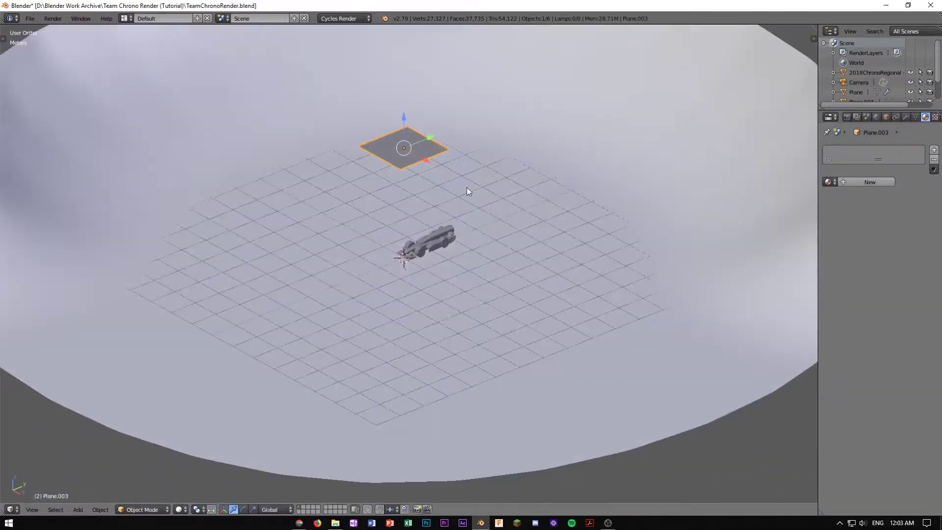
key("s")
middle_click_drag(539, 214, 638, 197)
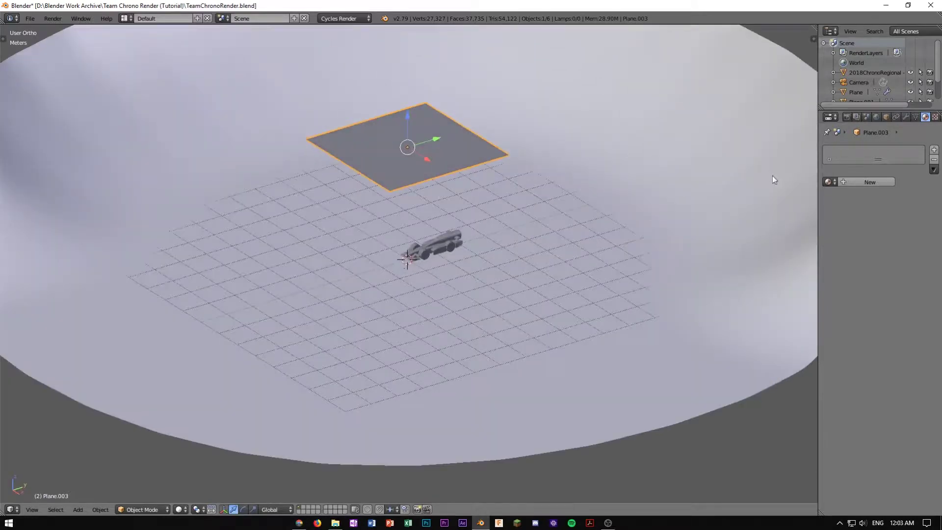
Assign the existing emission material Material.001 to the overhead plane and rename the material Lamp1
left_click(829, 182)
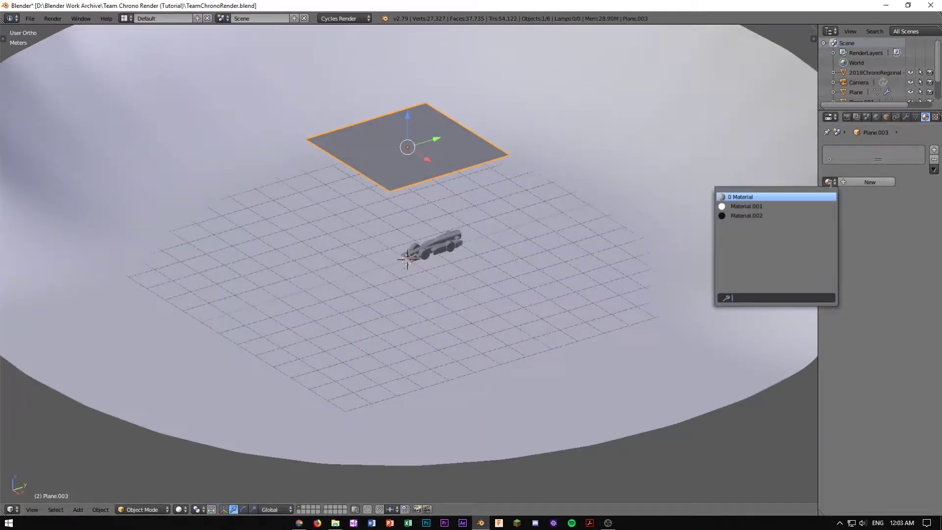
left_click(752, 206)
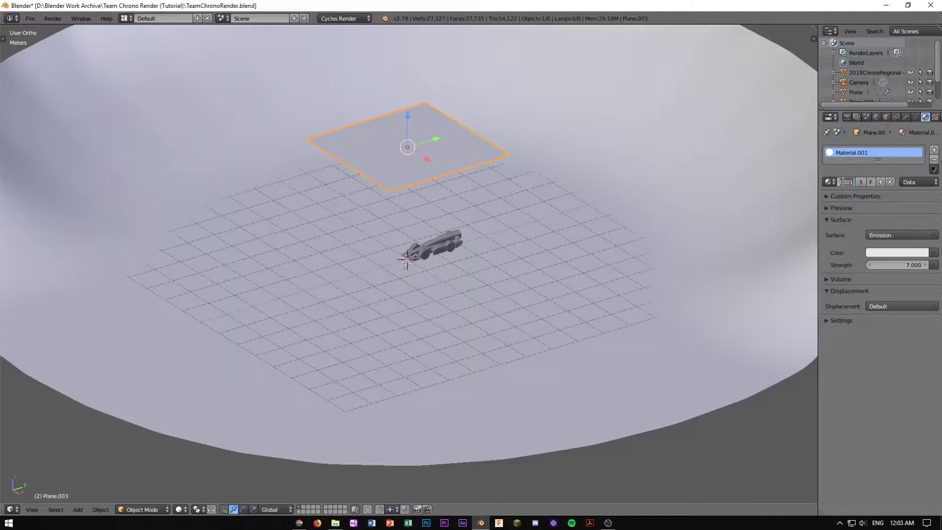
key("Return")
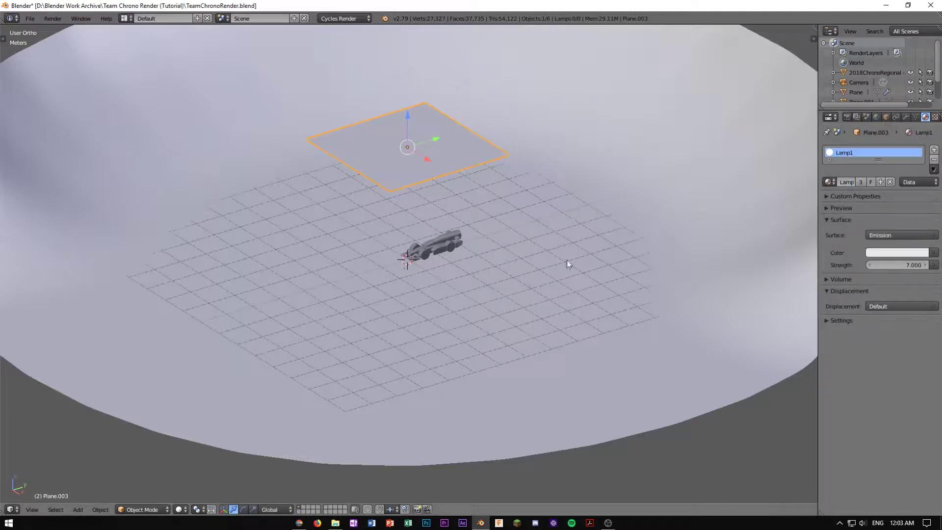
Rename the backdrop's material Ground1 and preview the camera render with the overhead light
right_click(478, 295)
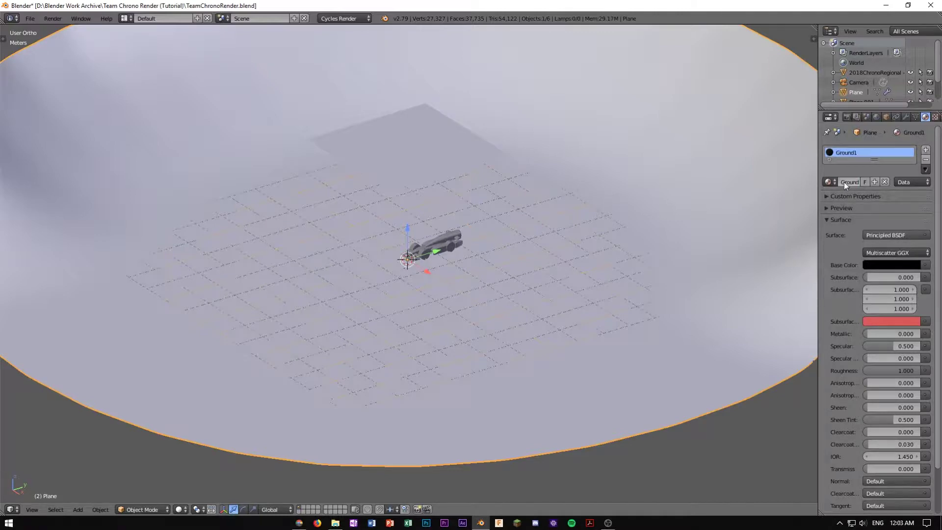
key("KP_0")
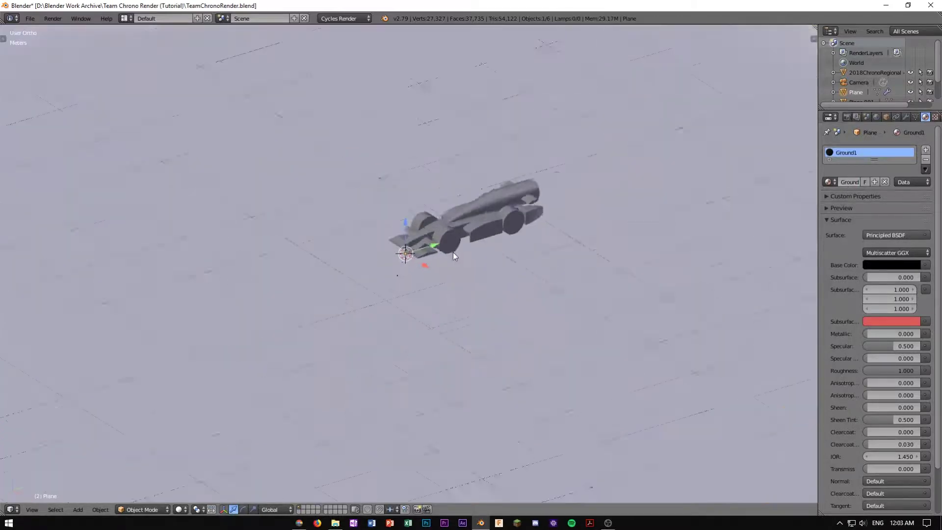
scroll(452, 253, "up", 5)
key("shift+z")
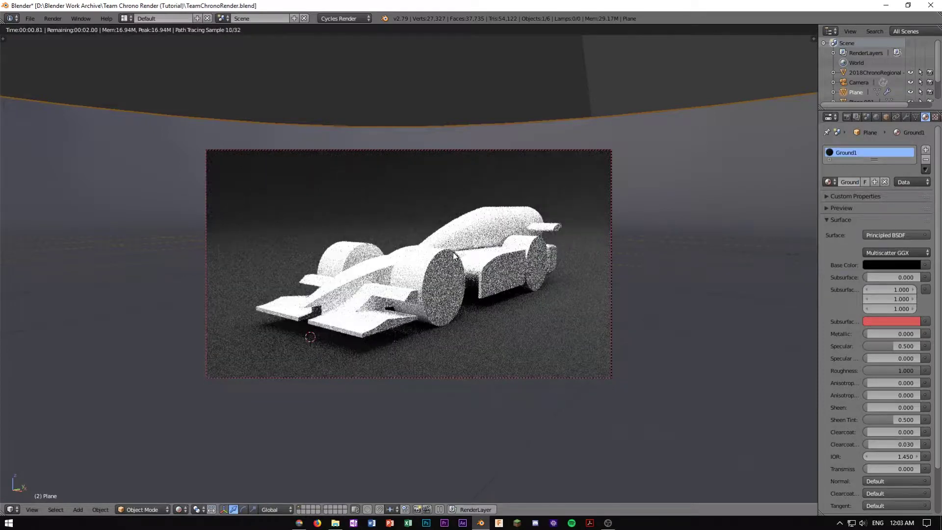
key("shift+z")
scroll(452, 252, "down", 5)
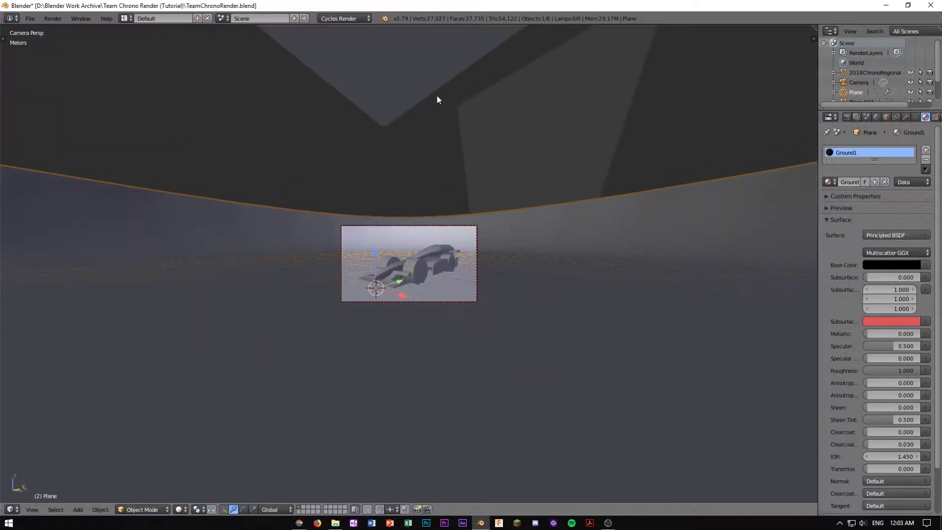
Make a separate copy of the Lamp1 material for the overhead plane and name it lamp2
right_click(429, 86)
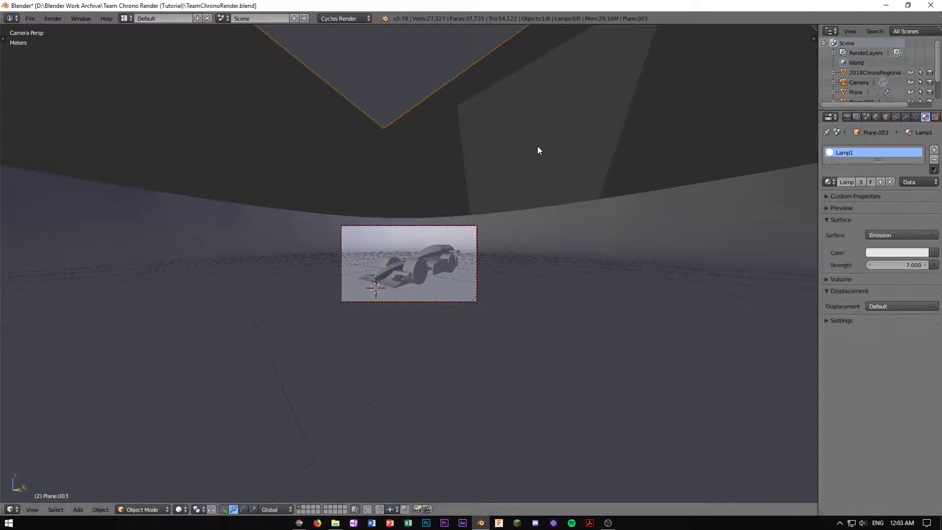
middle_click_drag(538, 148, 557, 172)
scroll(557, 172, "down", 8)
middle_click_drag(307, 226, 384, 156)
middle_click_drag(401, 231, 452, 195)
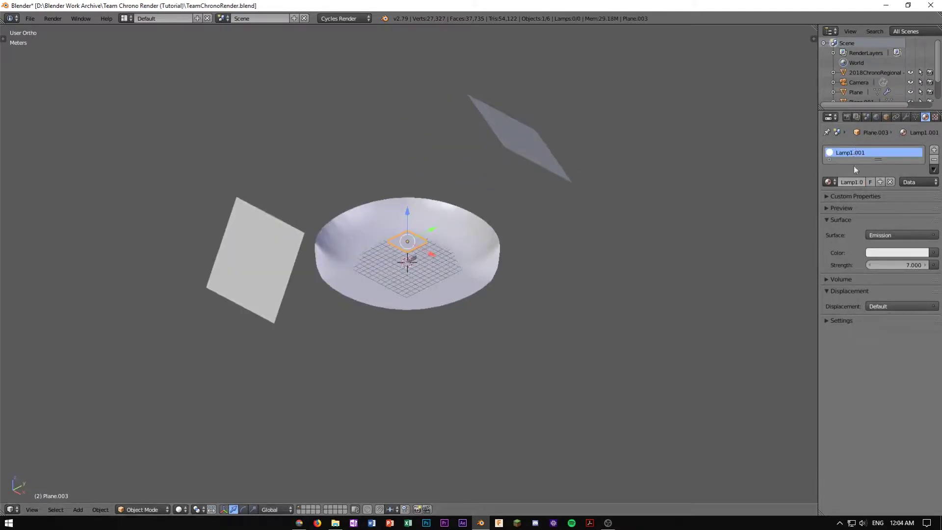
key("Return")
scroll(534, 261, "up", 6)
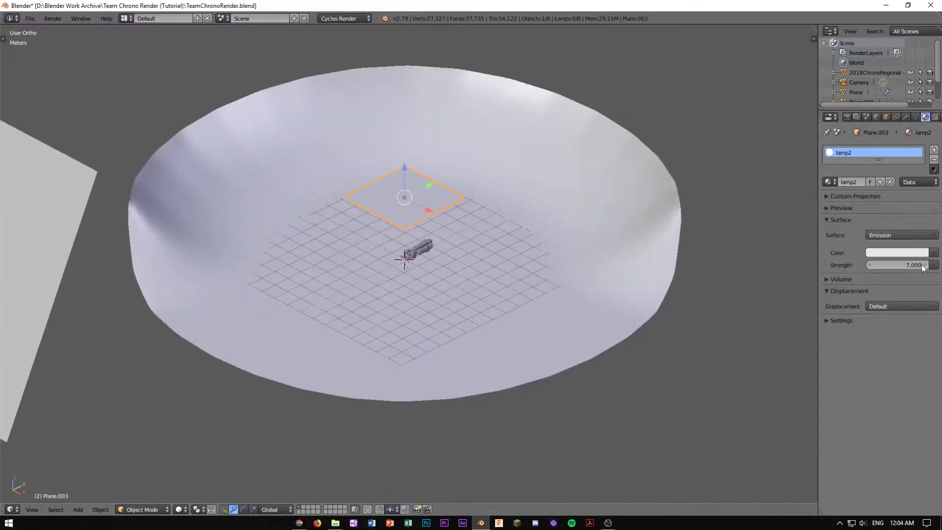
Set the lamp2 emission strength to 4.700 and preview the lighting through the camera
left_click_drag(897, 265, 778, 281)
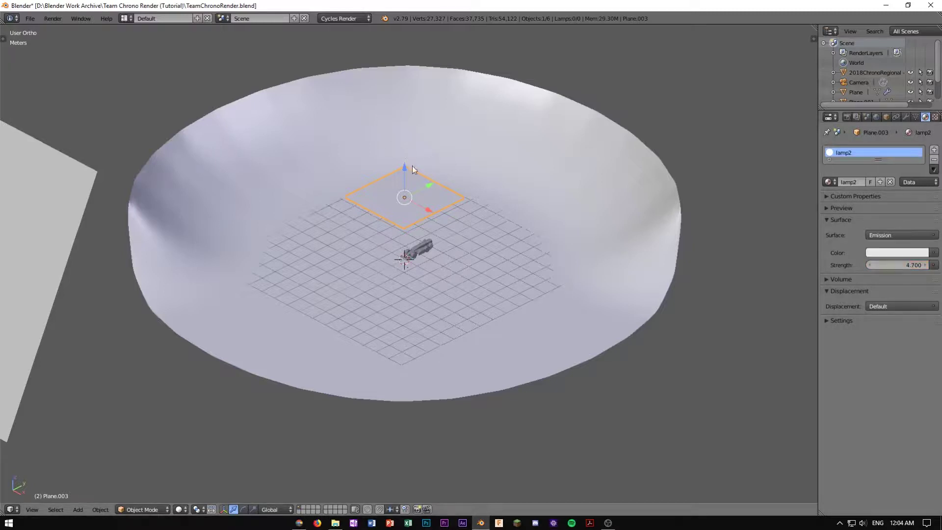
right_click(398, 158)
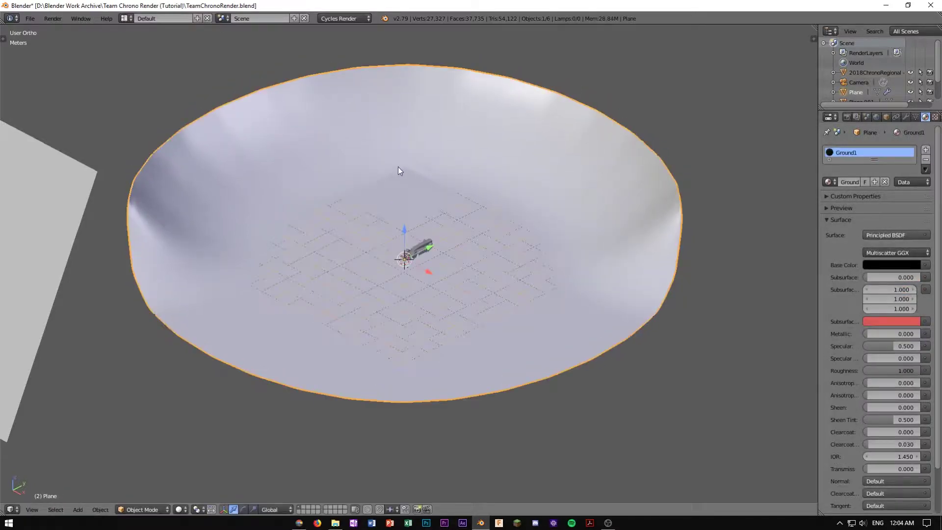
right_click(416, 191)
scroll(402, 147, "up", 1)
key("KP_0")
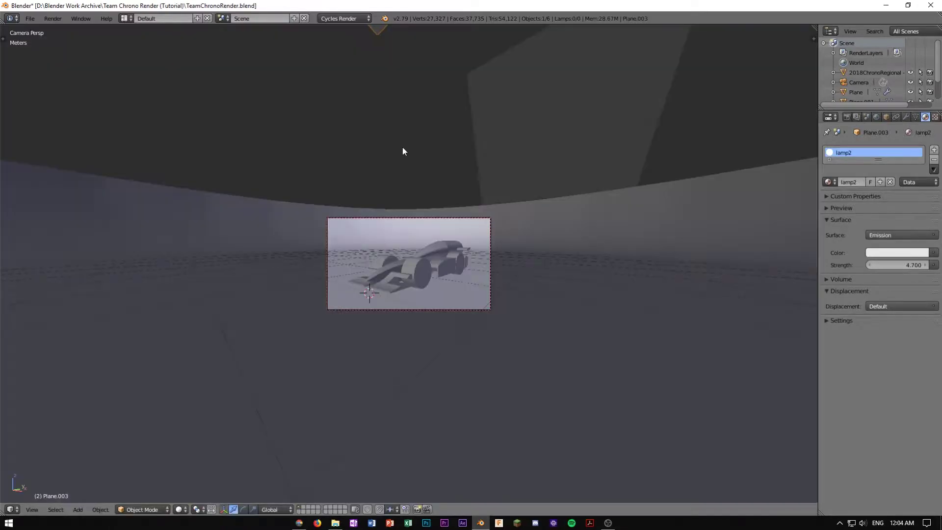
key("shift+z")
scroll(415, 186, "up", 4)
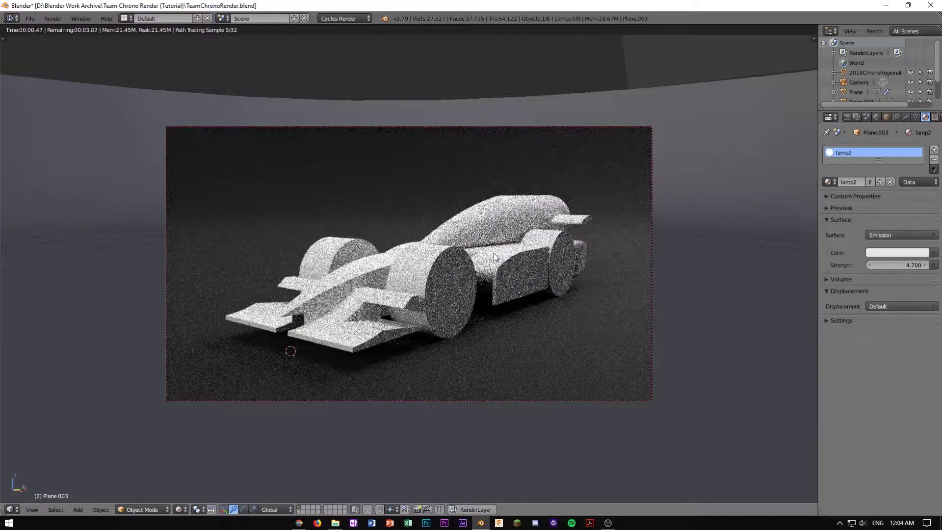
scroll(493, 253, "up", 1)
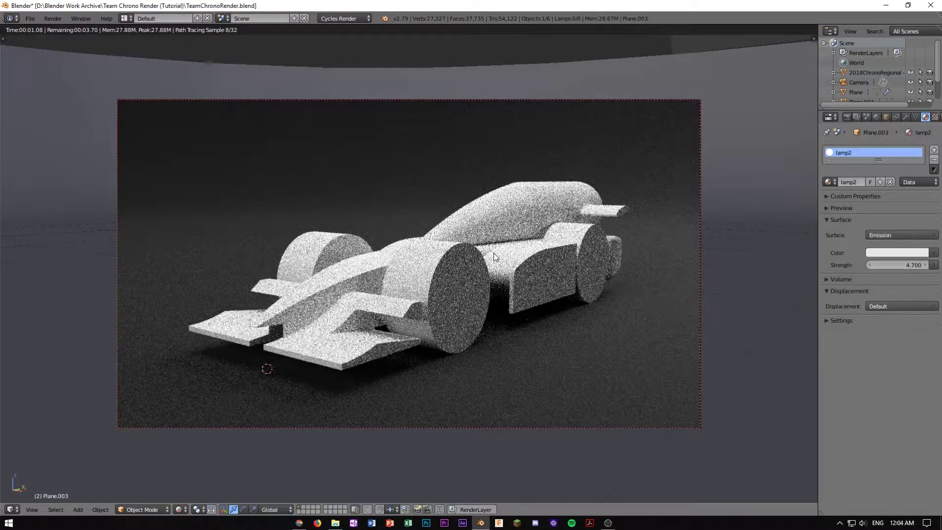
key("shift+z")
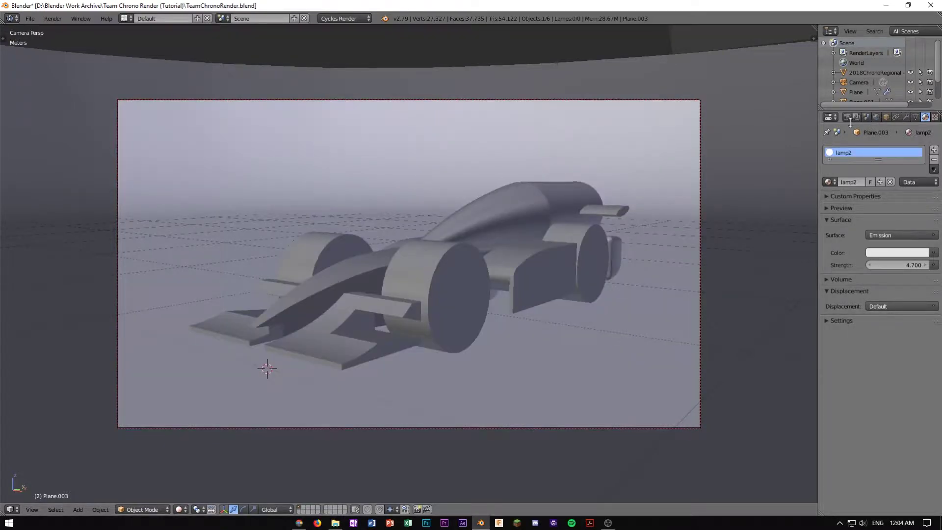
Set the scene's color management view transform to Filmic and preview the camera render
left_click(866, 117)
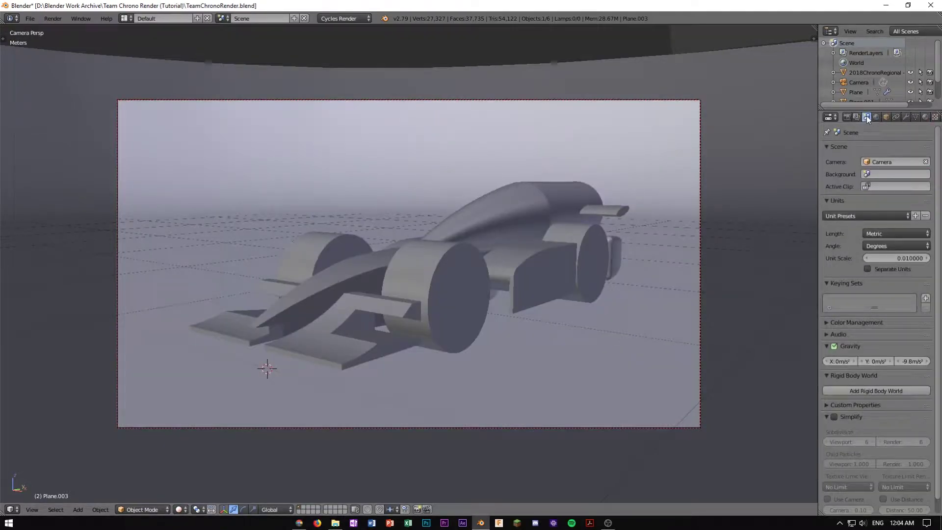
left_click(859, 322)
left_click(882, 375)
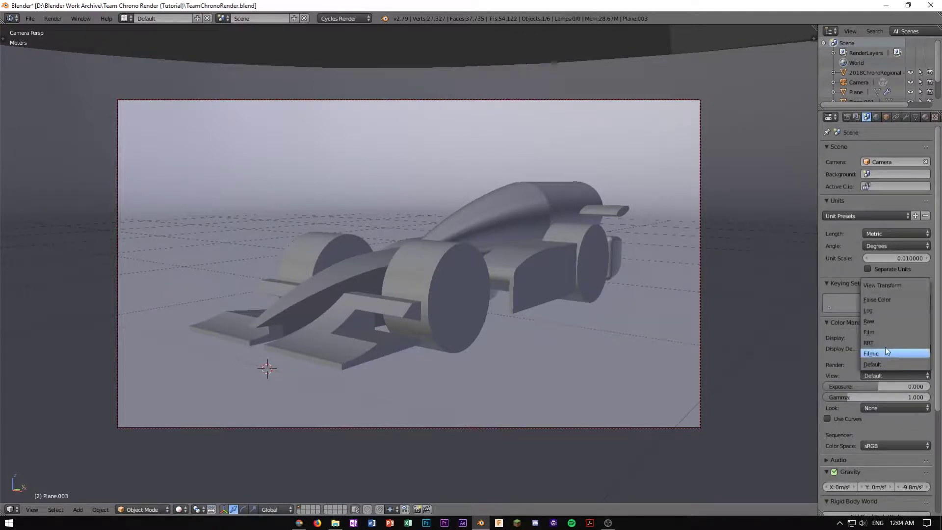
left_click(876, 364)
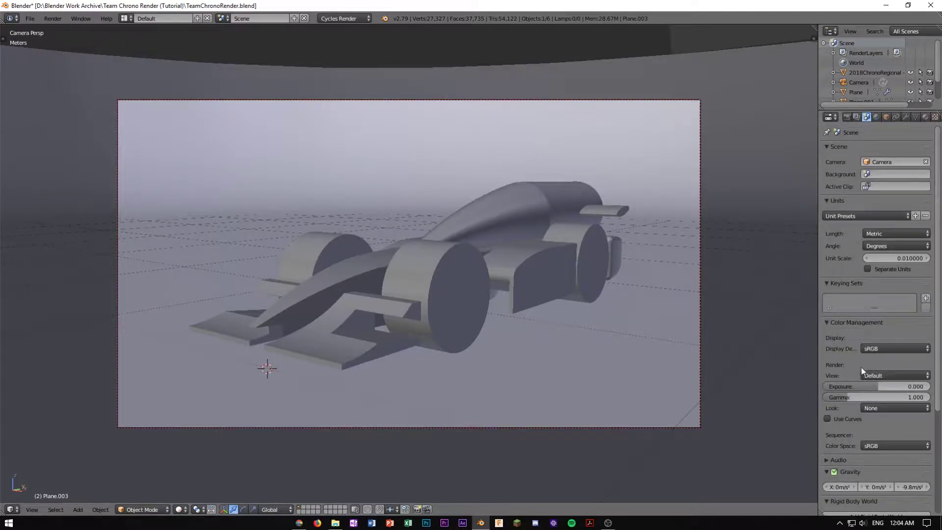
left_click(874, 372)
left_click(877, 347)
key("shift+z")
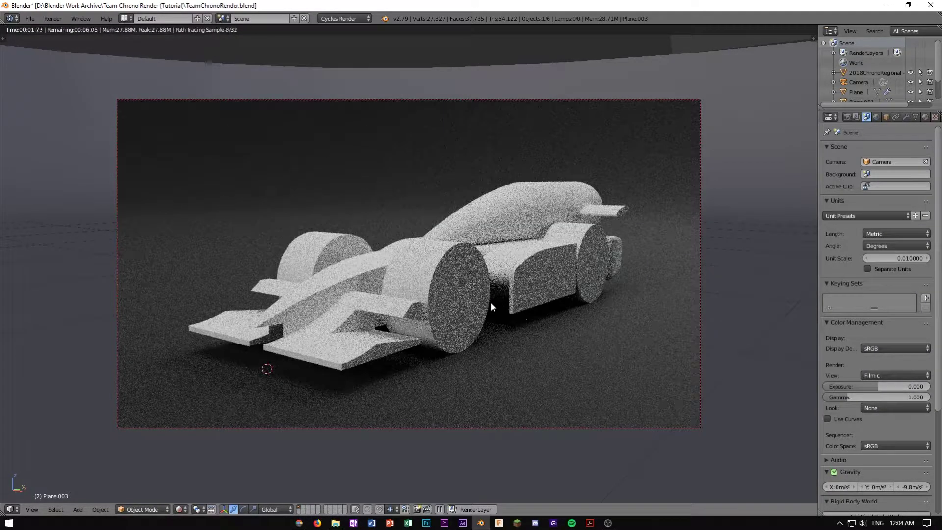
Set the color management look to Medium High Contrast and check the rendered car through the camera
left_click(870, 409)
left_click(871, 365)
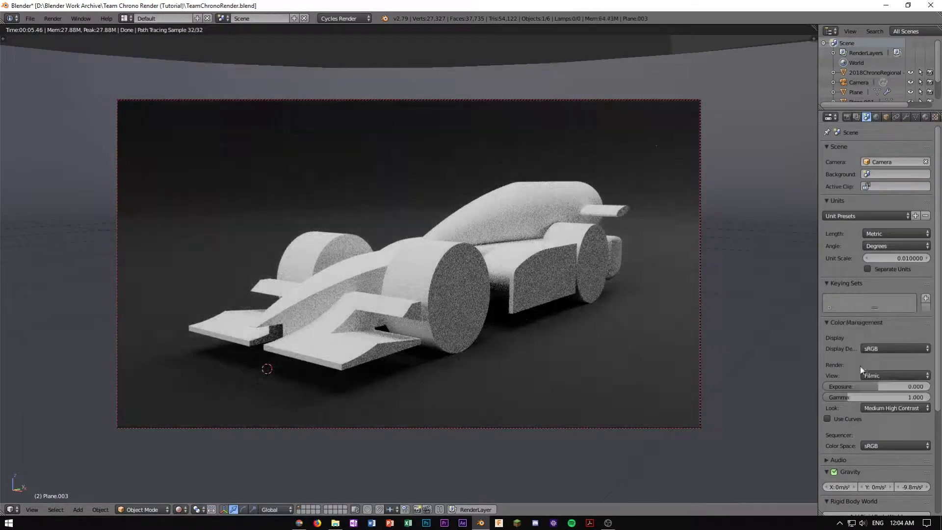
scroll(365, 314, "up", 1)
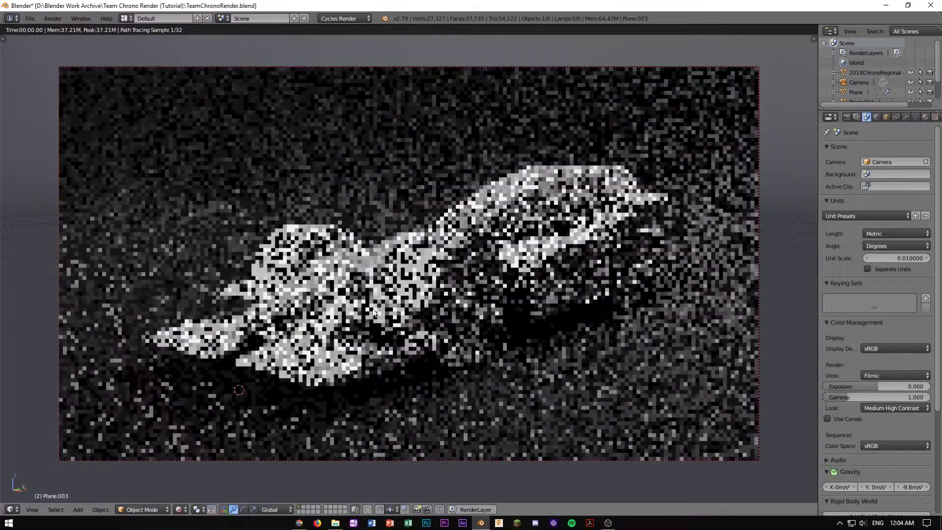
scroll(370, 301, "down", 3)
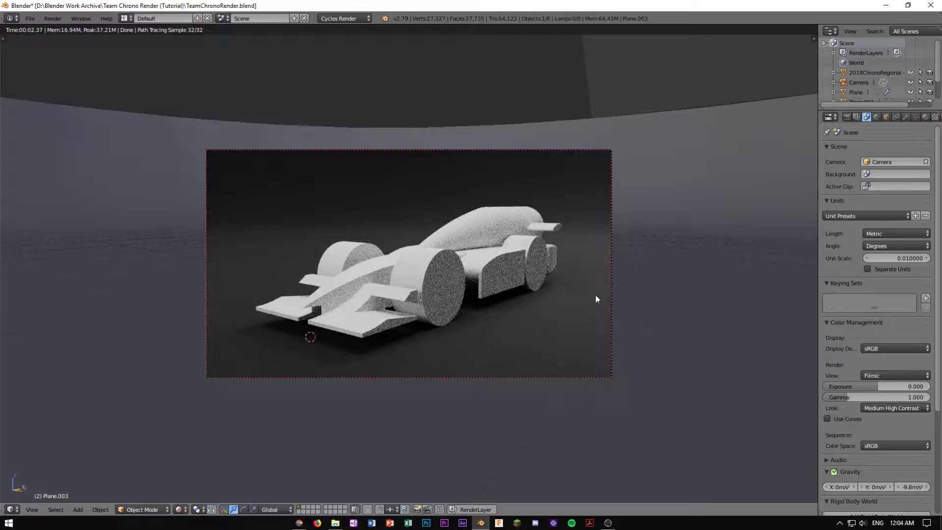
scroll(530, 271, "down", 2)
scroll(540, 260, "up", 3)
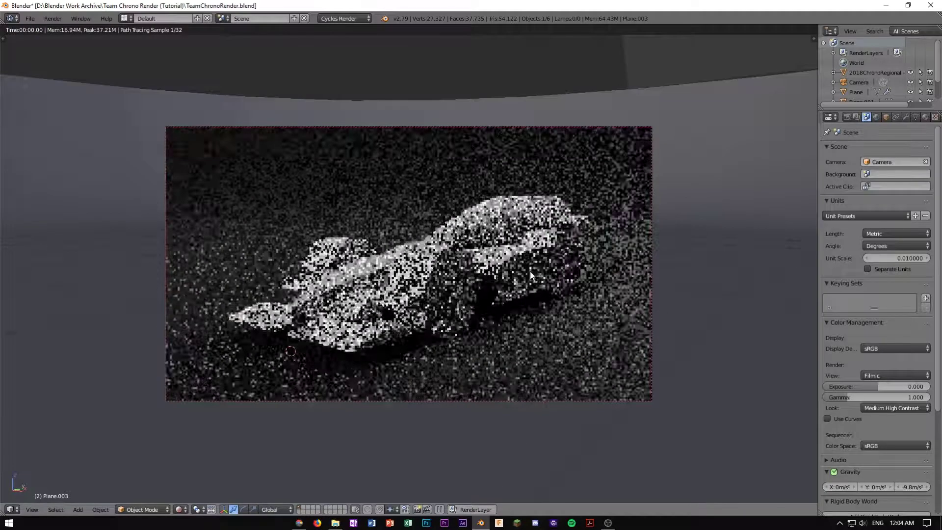
key("shift+z")
scroll(567, 243, "down", 6)
scroll(468, 260, "up", 7)
scroll(466, 261, "down", 1)
key("shift+z")
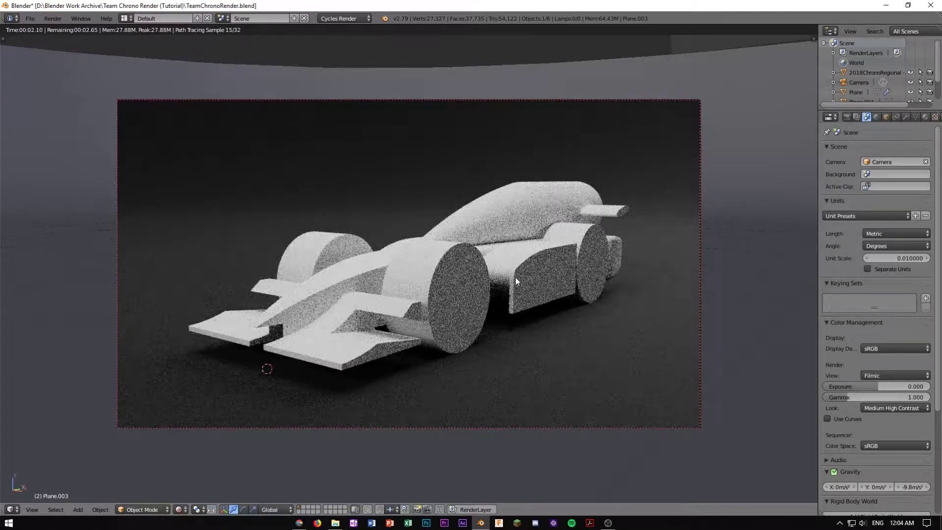
Duplicate the large side light plane and place the copy on another side of the backdrop
key("shift+z")
scroll(515, 278, "down", 6)
key("KP_0")
scroll(467, 273, "down", 10)
middle_click_drag(467, 269, 534, 275)
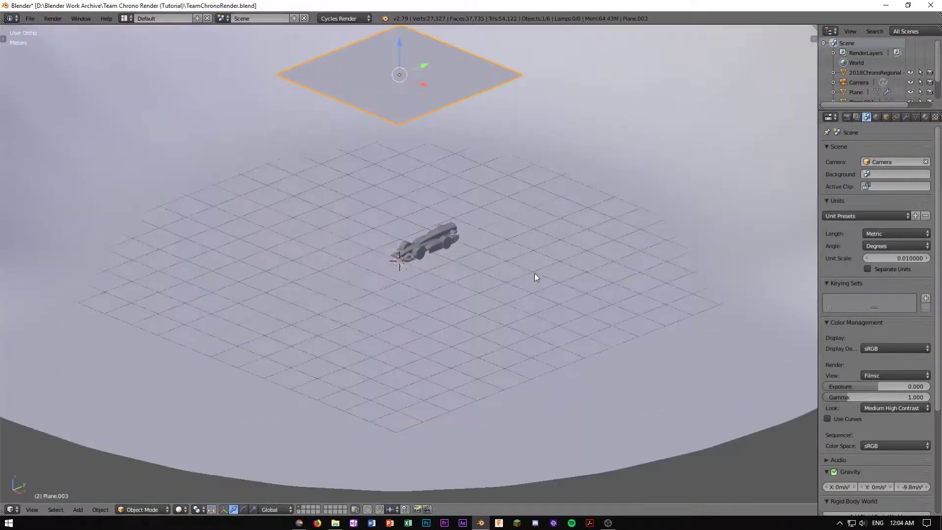
scroll(525, 274, "down", 6)
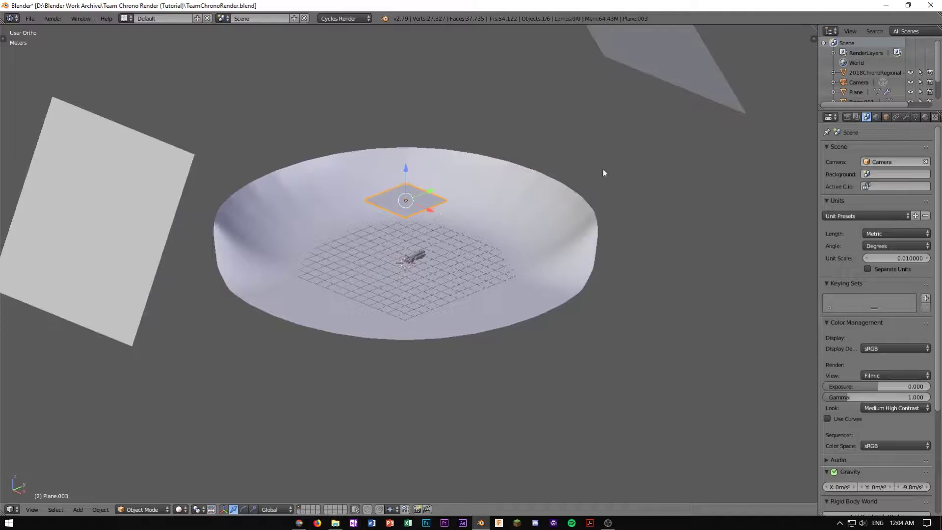
middle_click_drag(667, 151, 265, 258)
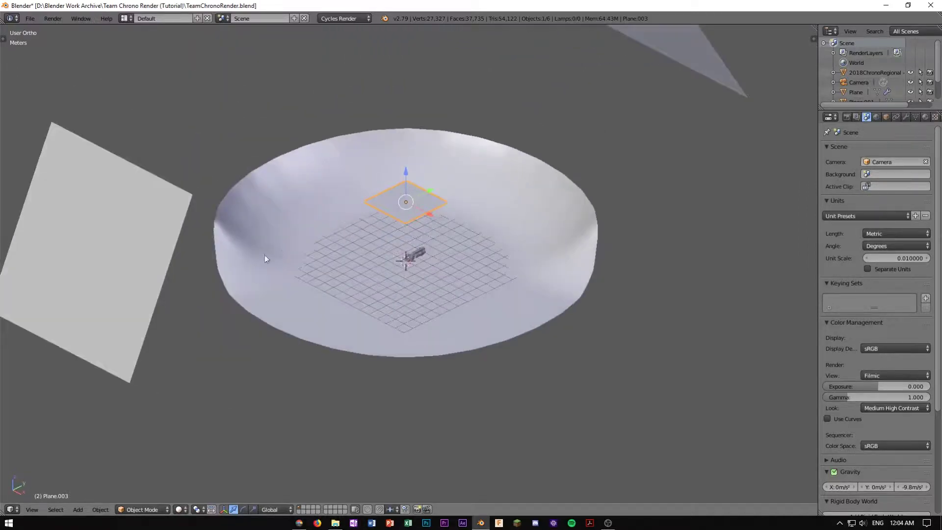
right_click(140, 267)
middle_click_drag(140, 267, 293, 314)
key("shift+d")
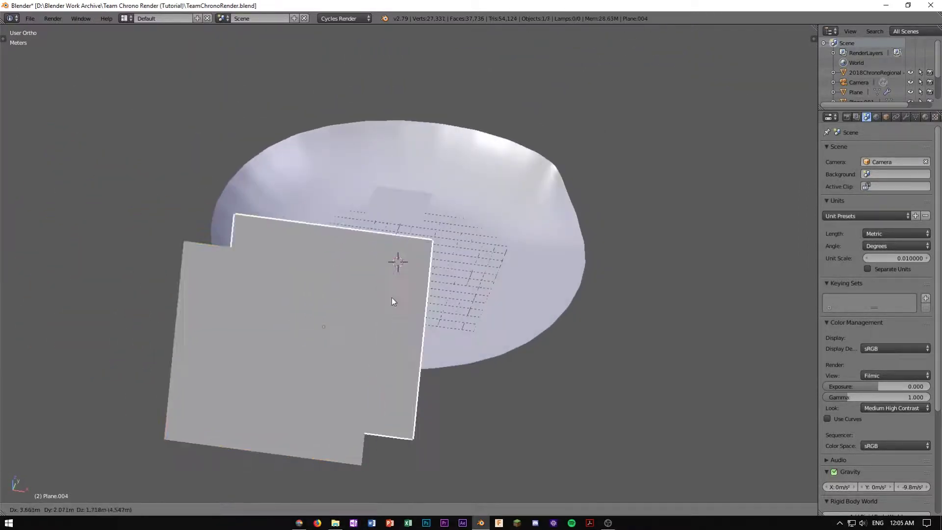
left_click(755, 266)
Move the duplicated light plane along the Y axis past the backdrop's edge and lower it
middle_click_drag(756, 266, 320, 217)
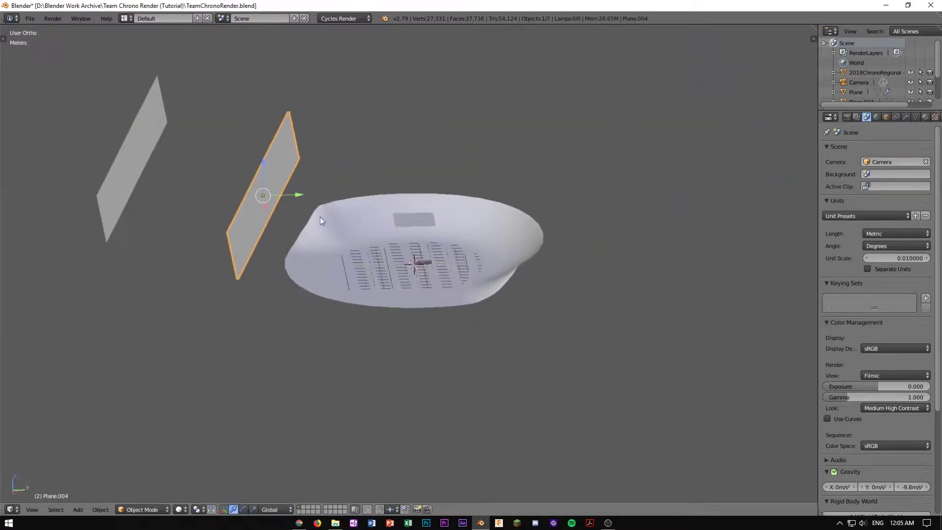
key("g")
key("y")
left_click(488, 223)
middle_click_drag(487, 223, 511, 193)
left_click_drag(482, 75, 483, 153)
Rotate the duplicated light plane freehand and preview the added light through the camera
middle_click_drag(576, 190, 542, 243)
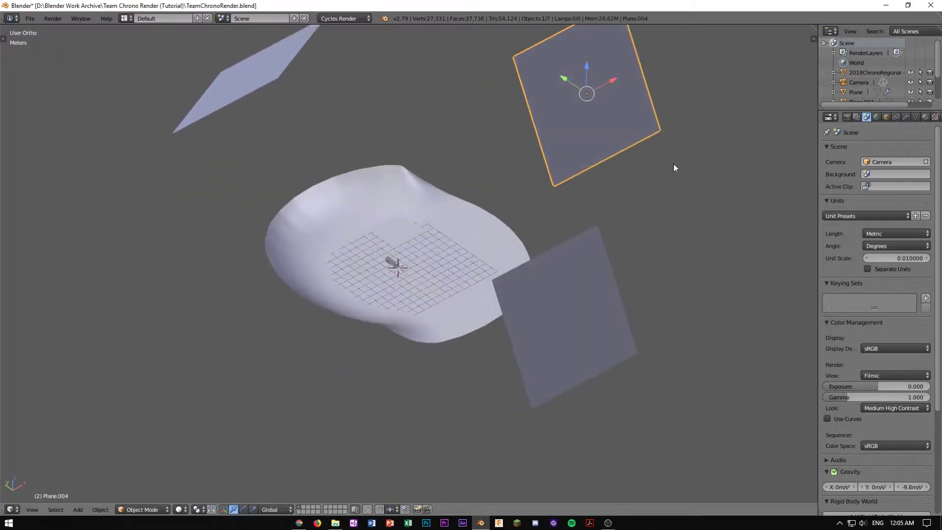
middle_click_drag(674, 164, 614, 194)
key("r")
left_click(677, 210)
mouse_move(677, 211)
middle_mouse_down()
mouse_move(519, 246)
mouse_move(494, 227)
middle_mouse_up()
key("KP_0")
key("shift+z")
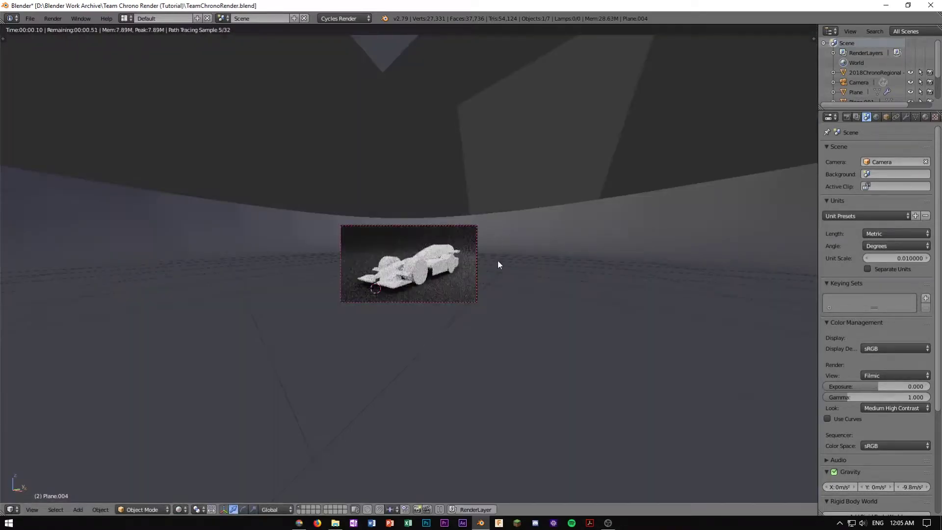
scroll(502, 270, "up", 3)
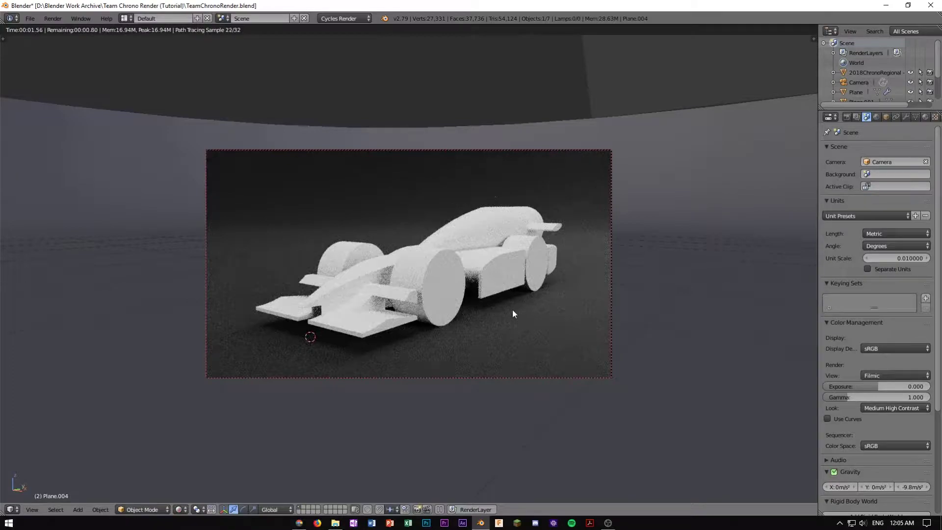
Scale the duplicated light plane down to less than half its size and preview the camera render
key("shift+z")
scroll(515, 300, "down", 5)
middle_click_drag(517, 300, 570, 280)
scroll(570, 280, "down", 15)
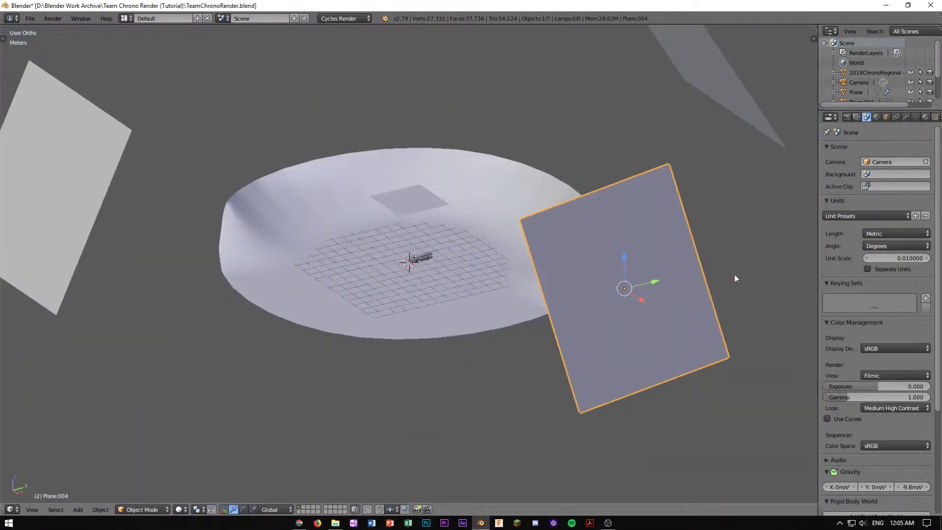
key("s")
left_click(665, 286)
key("KP_0")
key("shift+z")
scroll(472, 282, "up", 3)
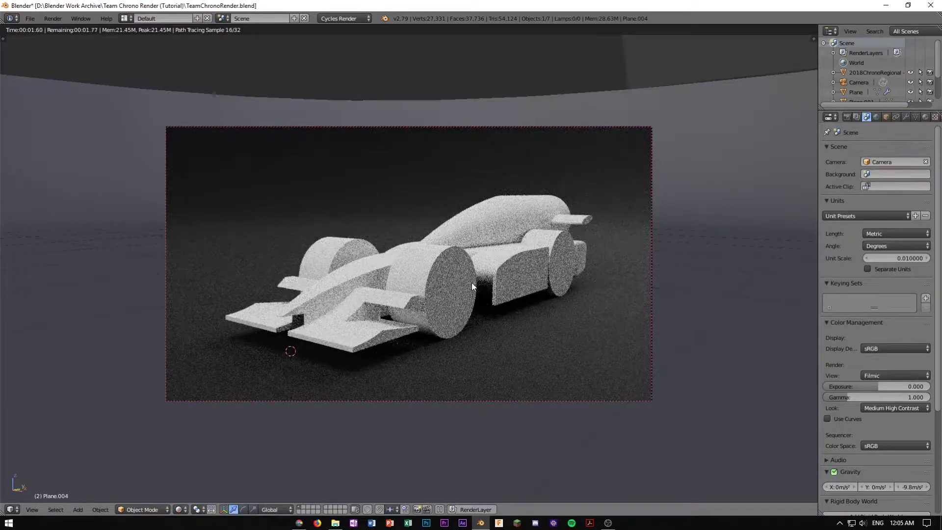
Examine the arrangement of the light planes around the backdrop and their effect in the camera render
key("shift+z")
scroll(472, 283, "down", 6)
middle_click_drag(472, 282, 220, 239)
scroll(403, 269, "down", 9)
middle_click_drag(421, 212, 399, 232)
scroll(399, 232, "down", 6)
middle_click_drag(510, 206, 499, 231)
key("KP_0")
scroll(499, 231, "up", 6)
key("shift+z")
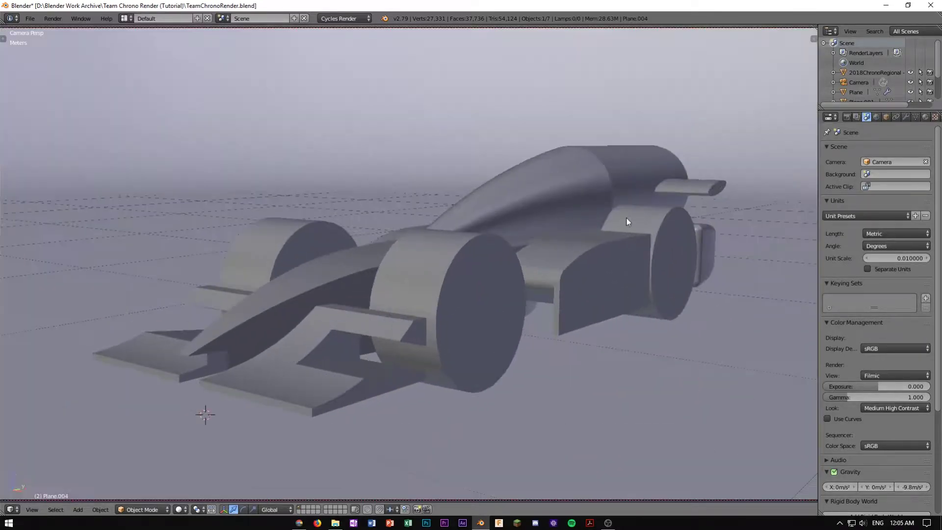
scroll(625, 239, "down", 5)
scroll(625, 239, "up", 2)
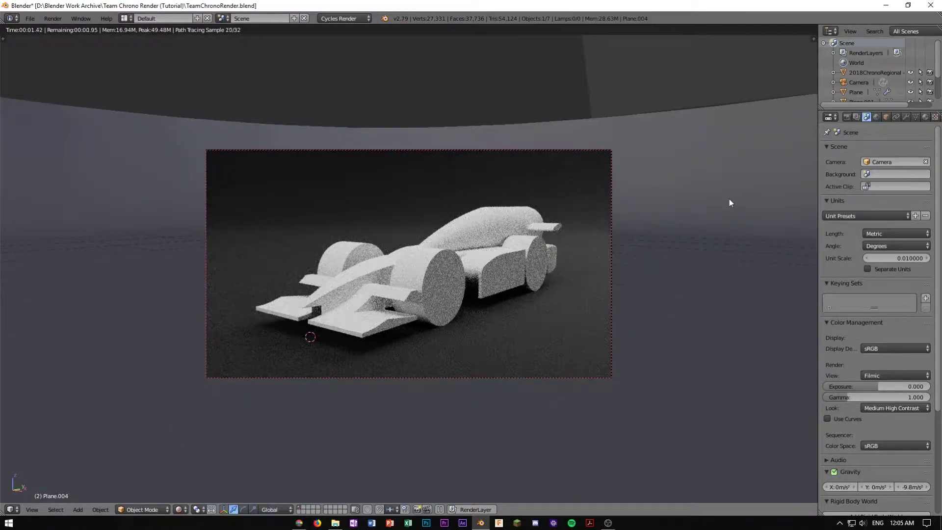
Enlarge the duplicated light plane by a factor of about 1.55 and preview the camera render
key("s")
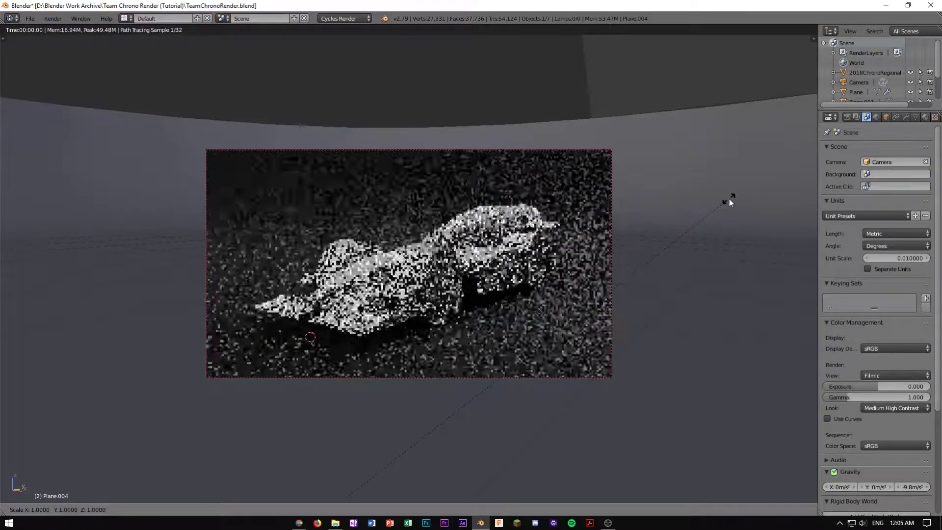
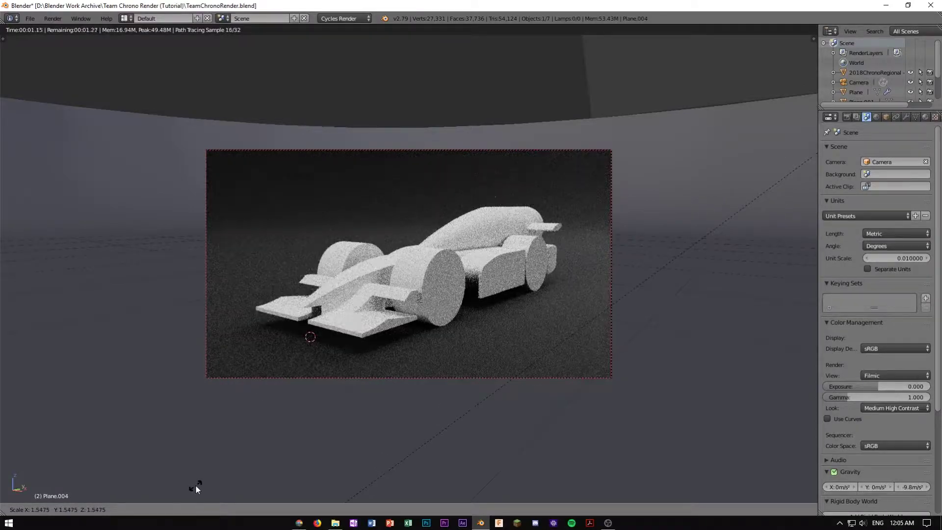
left_click(196, 484)
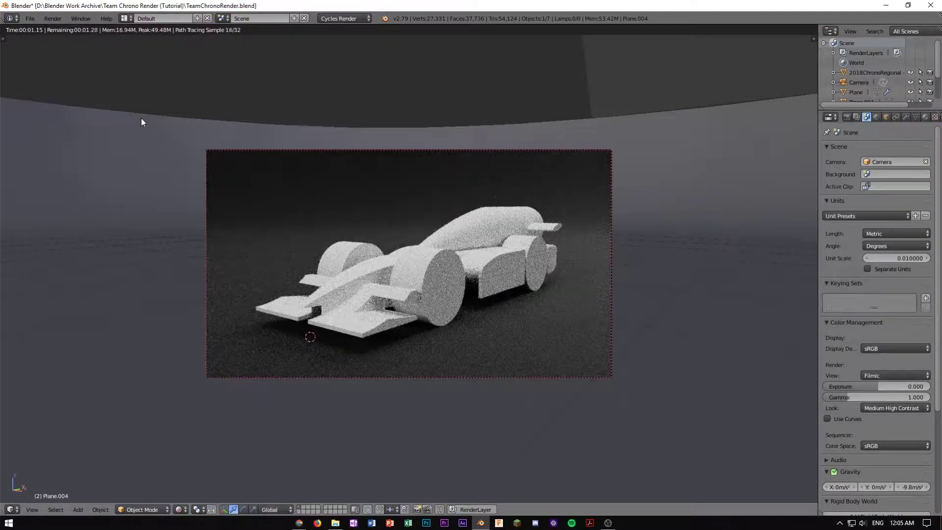
key("shift+z")
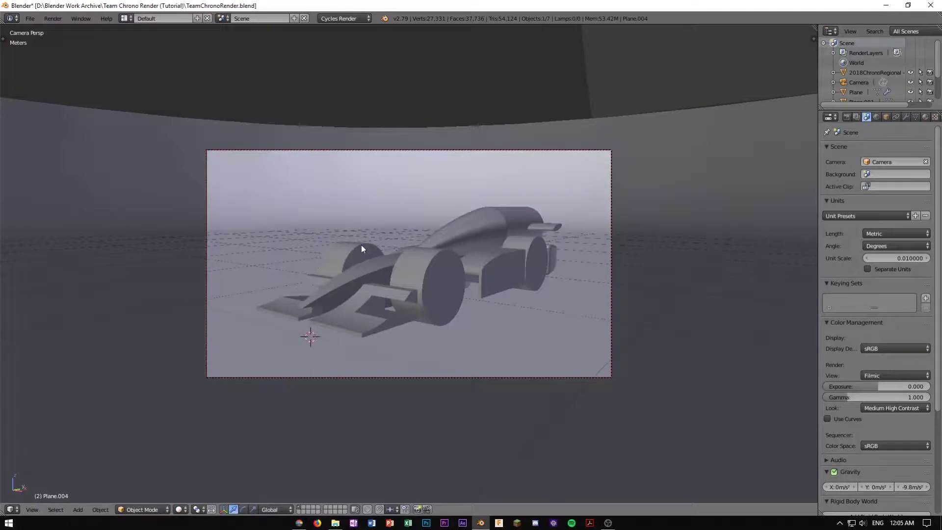
scroll(362, 245, "down", 5)
scroll(361, 245, "up", 6)
key("shift+z")
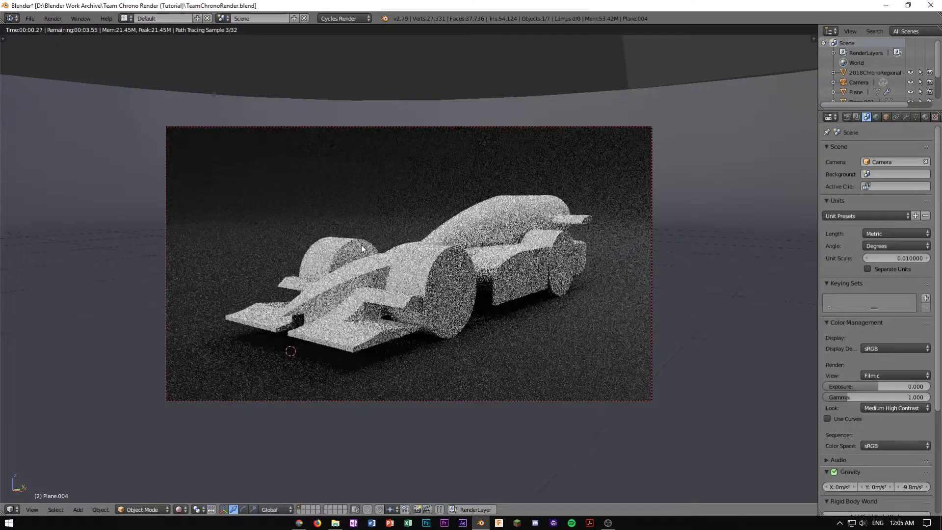
Check the enlarged light plane's size and position against the other lights, and review the camera render
key("shift+z")
scroll(361, 245, "down", 6)
middle_click_drag(362, 245, 484, 228)
scroll(484, 228, "down", 20)
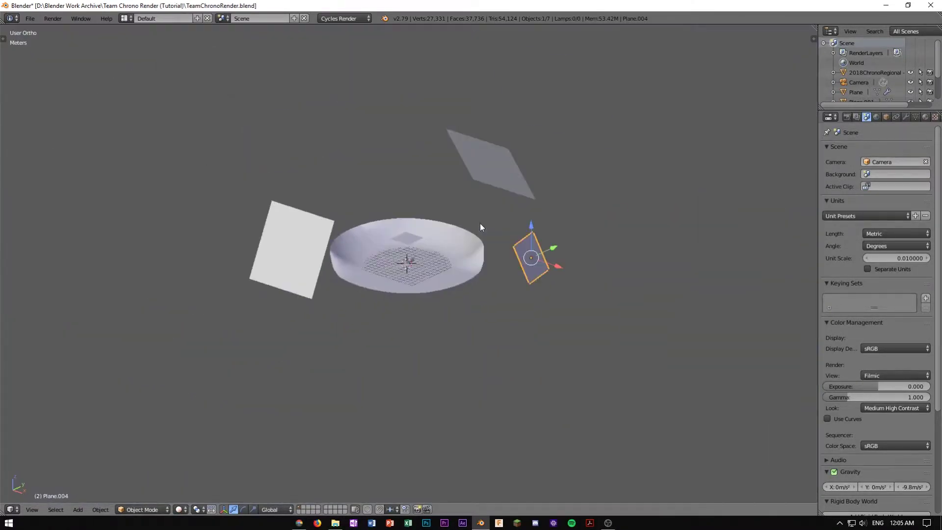
scroll(480, 223, "up", 7)
mouse_move(417, 234)
middle_mouse_down()
mouse_move(358, 275)
mouse_move(328, 248)
mouse_move(404, 259)
mouse_move(399, 289)
mouse_move(376, 254)
mouse_move(443, 243)
mouse_move(412, 245)
middle_mouse_up()
scroll(313, 272, "down", 4)
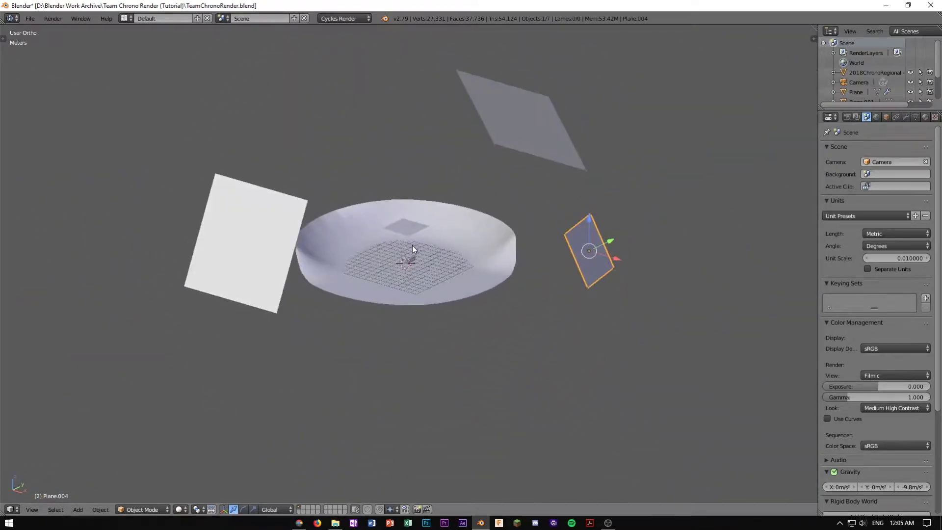
key("KP_0")
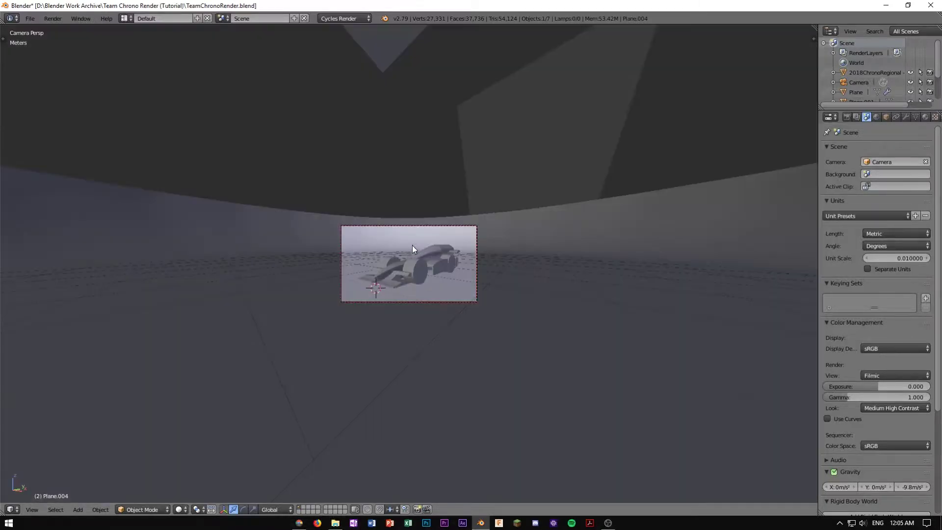
key("shift+z")
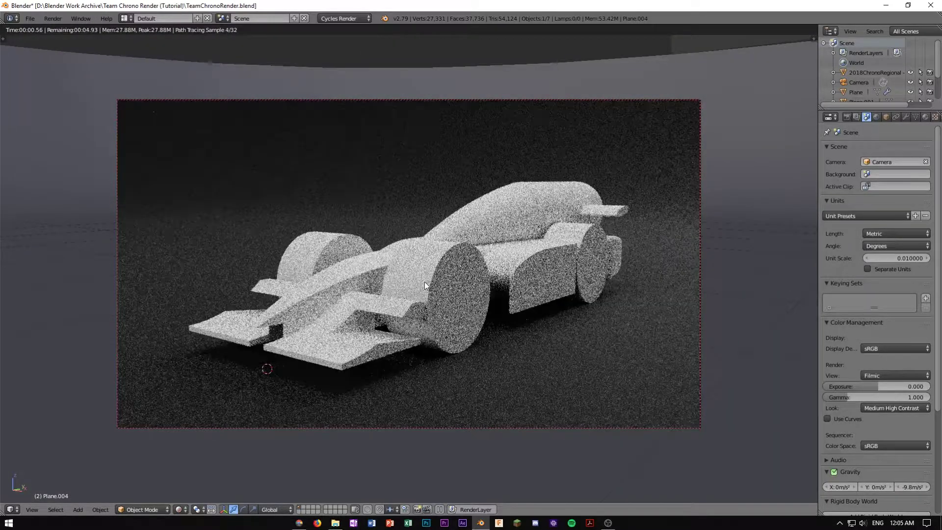
Select the car model and frame its whole body from above in the solid view
key("shift+z")
middle_click_drag(425, 282, 448, 261)
scroll(449, 261, "down", 15)
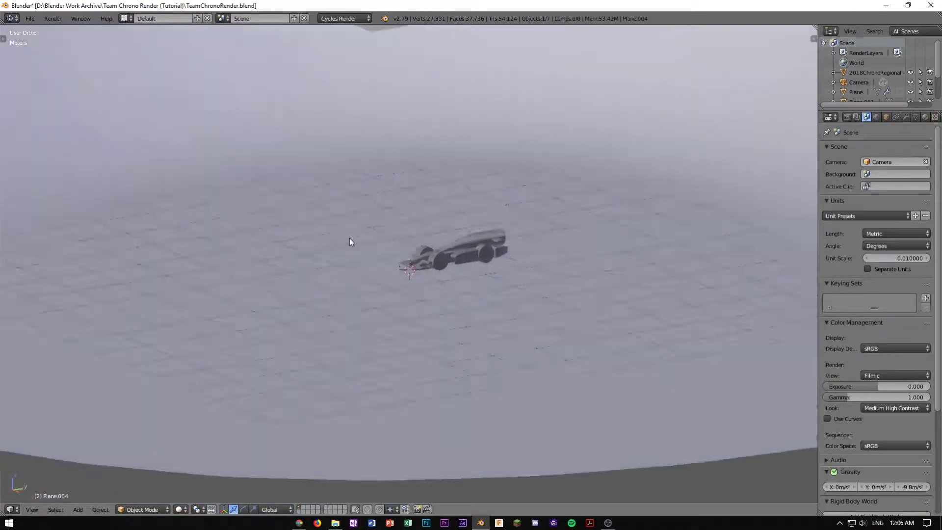
middle_click_drag(350, 237, 432, 225)
scroll(451, 217, "down", 5)
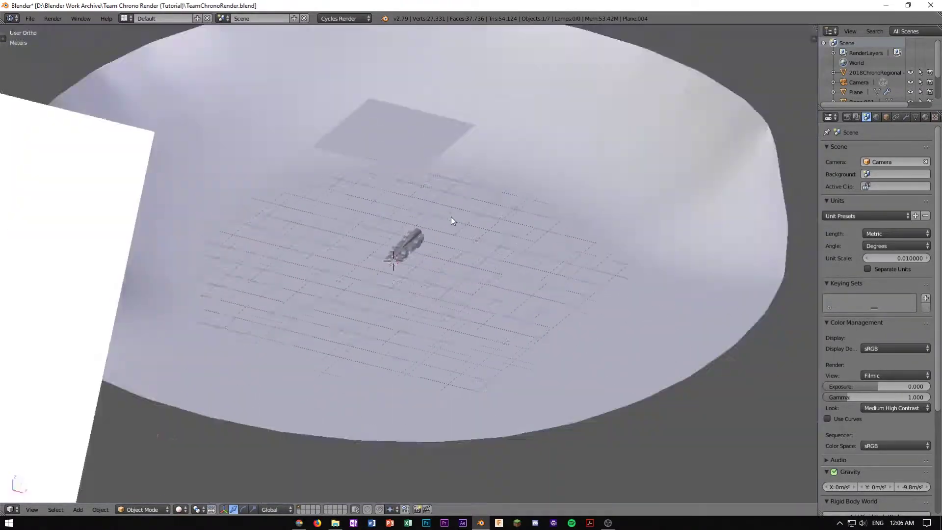
scroll(439, 278, "up", 8)
scroll(369, 231, "up", 9)
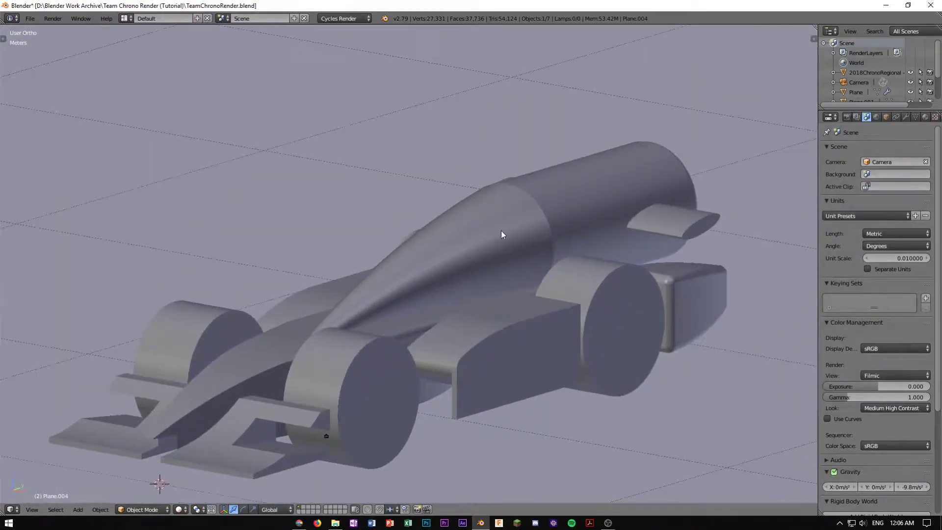
right_click(501, 232)
middle_click_drag(380, 305, 398, 287)
middle_click_drag(211, 260, 592, 381, "shift")
scroll(476, 372, "down", 3)
middle_click_drag(476, 372, 432, 365)
middle_click_drag(666, 278, 245, 400, "shift")
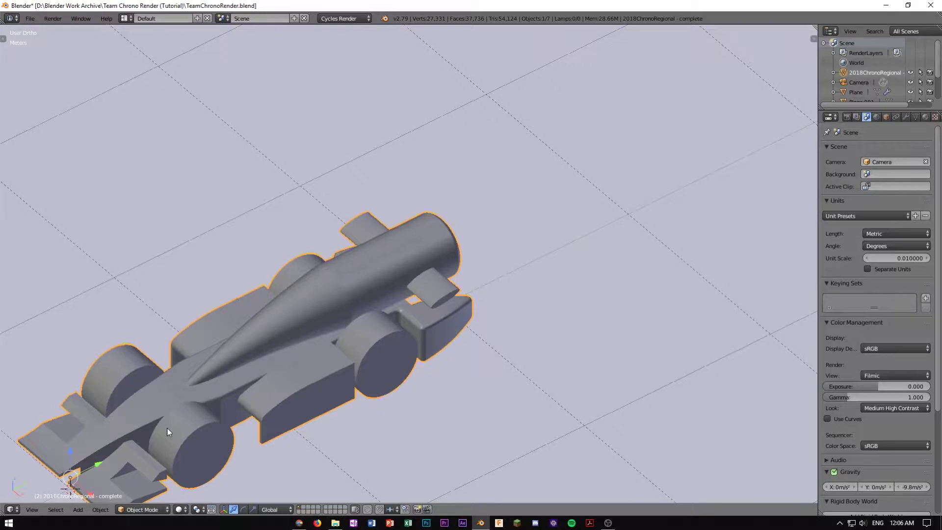
scroll(167, 432, "down", 1)
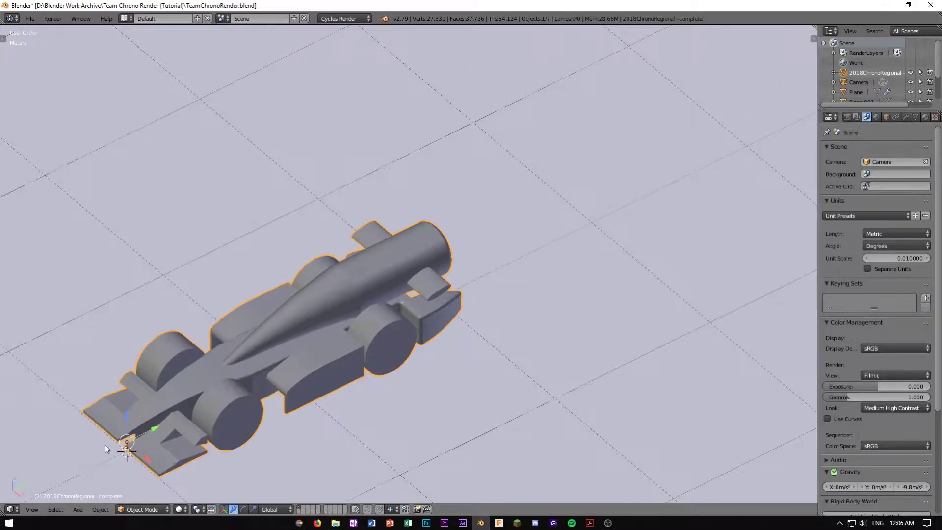
Open the car mesh for editing in Edit Mode and clear the selection of all its vertices
scroll(243, 379, "down", 3)
middle_click_drag(242, 379, 290, 370)
scroll(386, 387, "up", 3)
middle_click_drag(385, 387, 460, 308)
key("Tab")
scroll(501, 331, "up", 4)
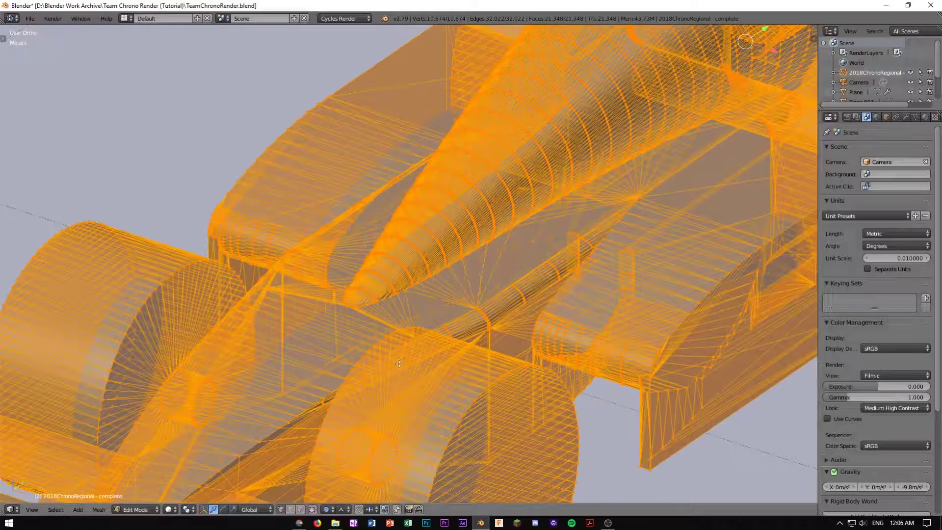
key("a")
scroll(399, 364, "down", 4)
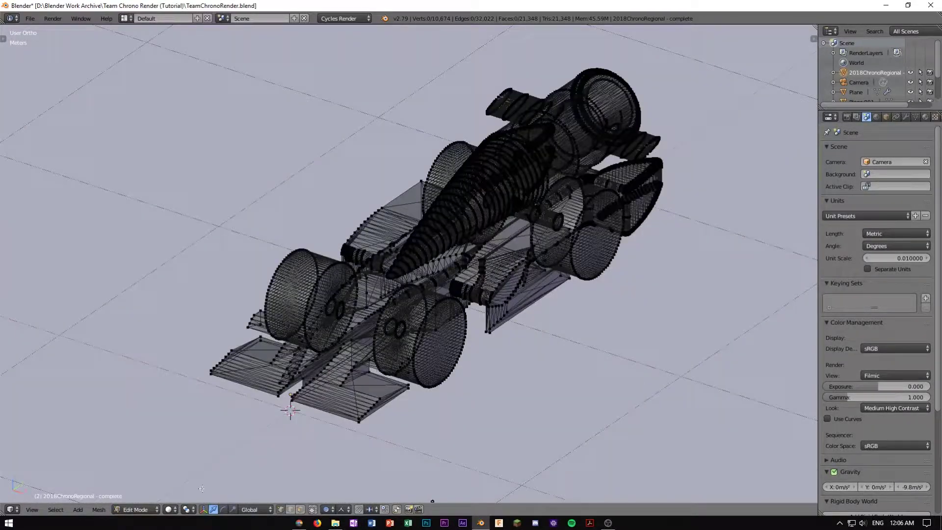
Switch the car model back and forth between Object Mode and Edit Mode, finishing in Edit Mode
key("Tab")
left_click(135, 509)
left_click(140, 489)
key("Tab")
left_click(500, 335)
key("Tab")
Search the user preferences add-ons for "pie" and inspect the details of the two enabled Pie Menu add-ons
left_click(30, 18)
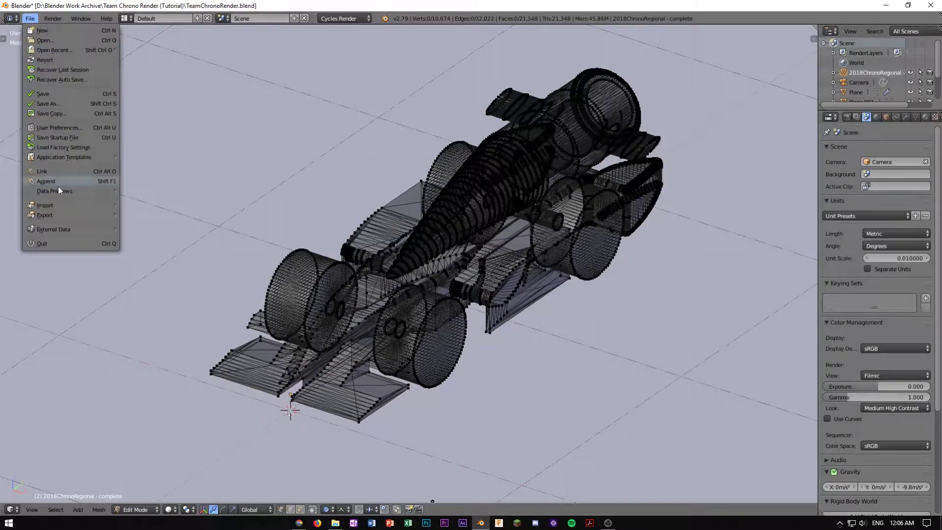
left_click(66, 128)
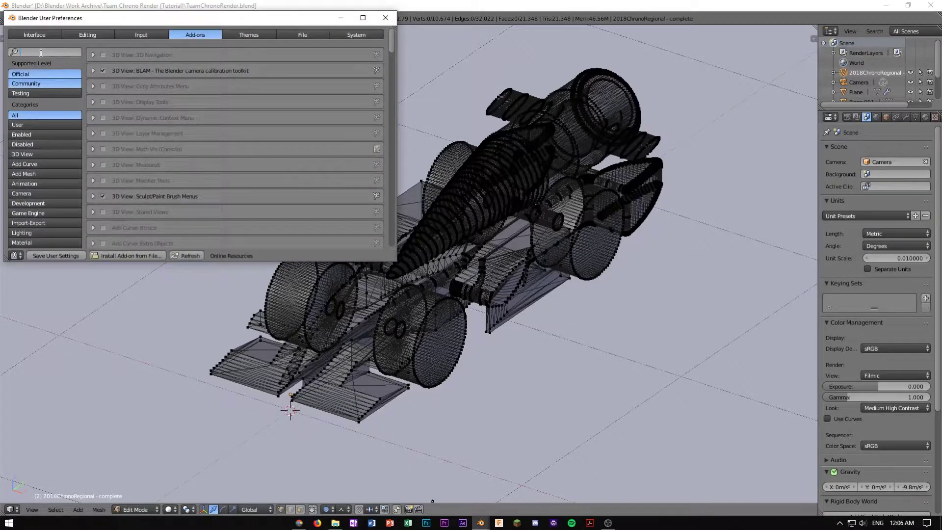
type("pie")
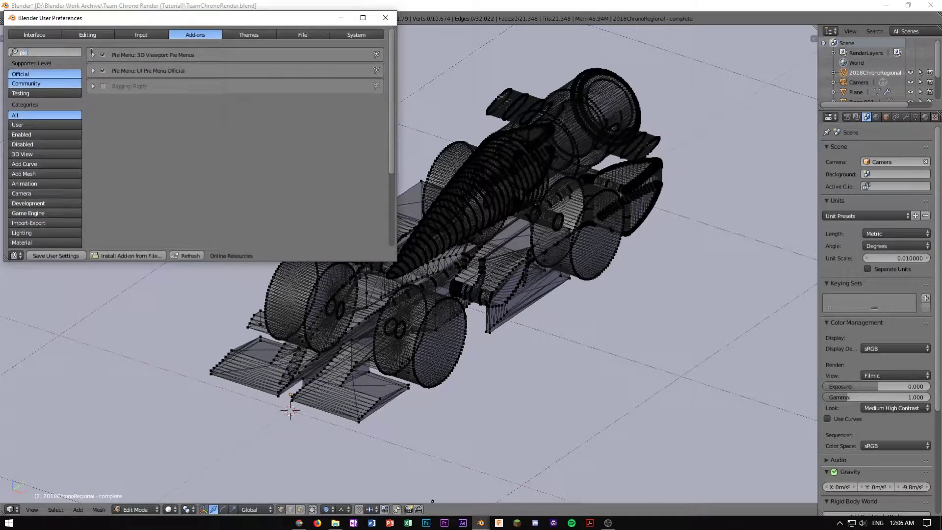
left_click(93, 54)
left_click(93, 54)
left_click(96, 72)
left_click(96, 72)
left_click(385, 18)
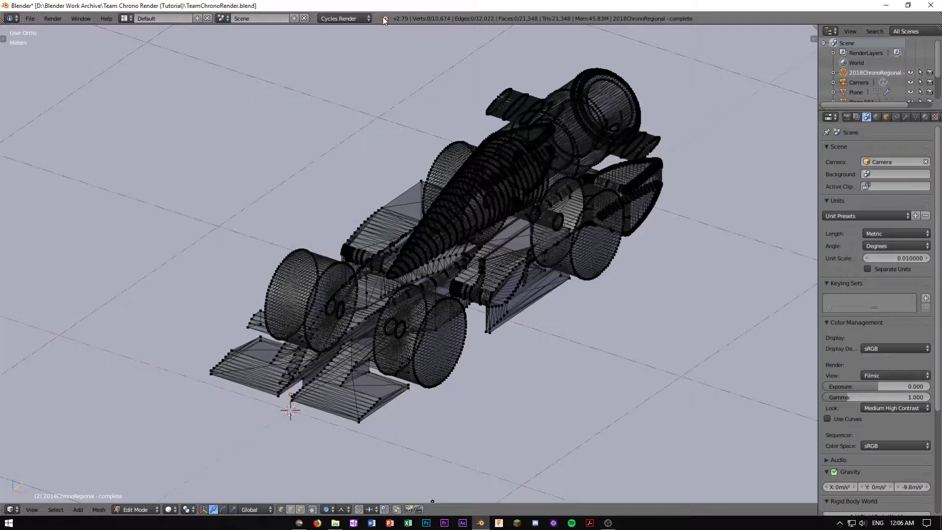
Disable proportional editing for the car mesh
scroll(348, 254, "up", 5)
middle_click_drag(423, 300, 398, 237, "shift")
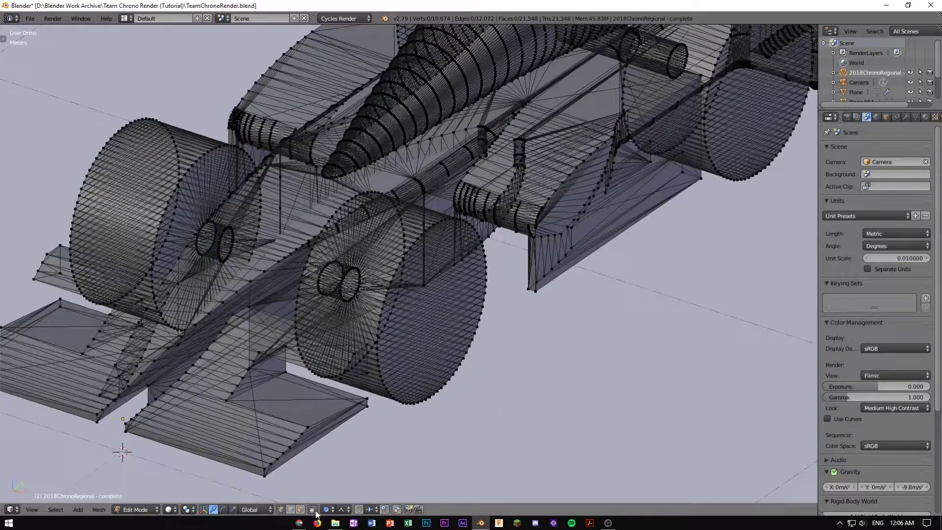
middle_click_drag(351, 459, 411, 412)
scroll(344, 397, "up", 5)
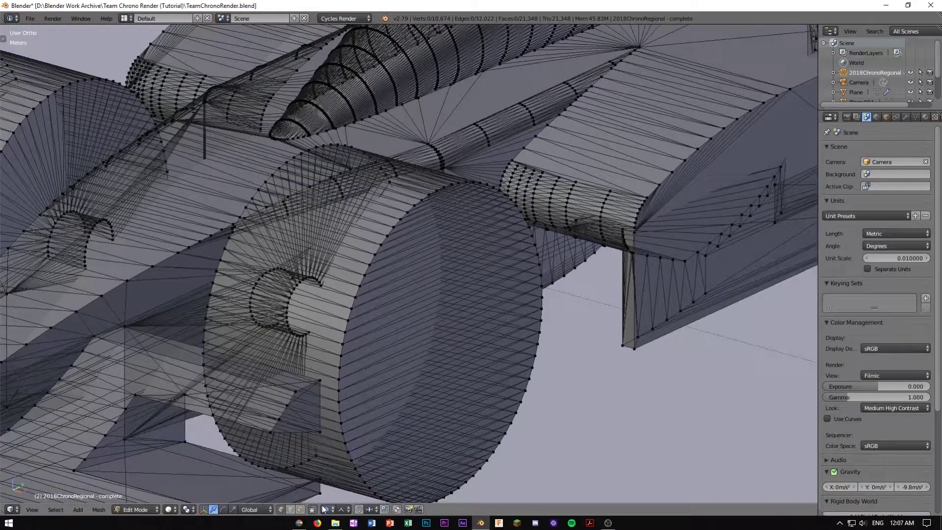
left_click(324, 510)
left_click(333, 496)
scroll(295, 435, "down", 3)
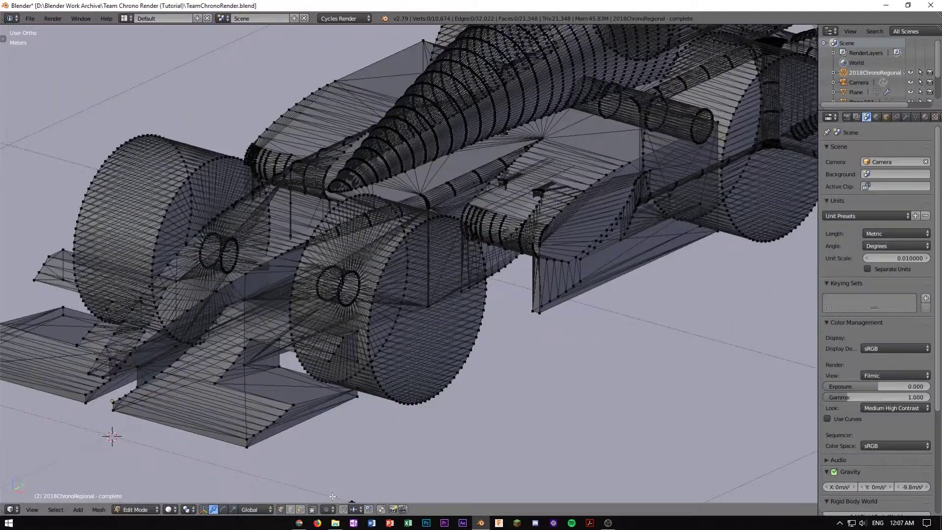
Examine the mesh around the front wheels at different distances and check the view's clip start and end settings
scroll(295, 436, "up", 4)
scroll(295, 436, "down", 2)
scroll(295, 436, "down", 10)
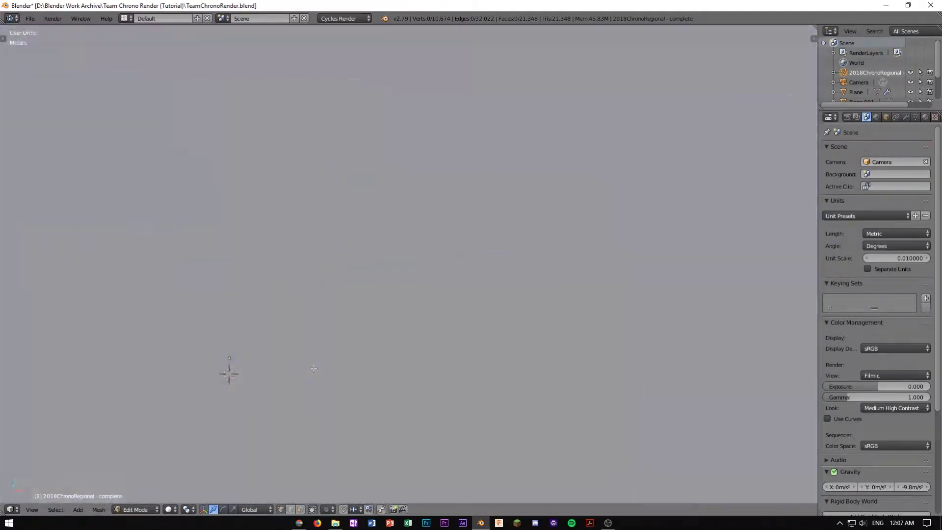
middle_click_drag(314, 368, 352, 259)
scroll(363, 255, "up", 5)
scroll(211, 239, "up", 5)
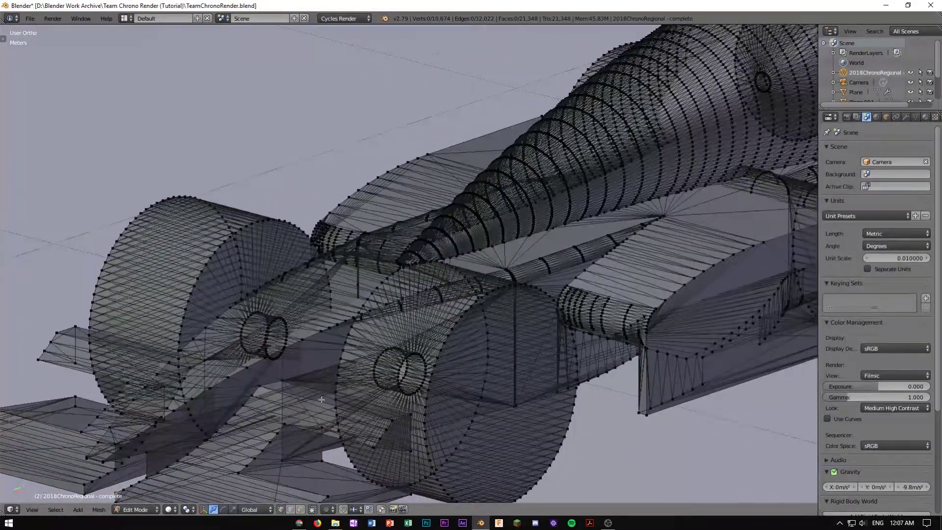
scroll(260, 387, "down", 3)
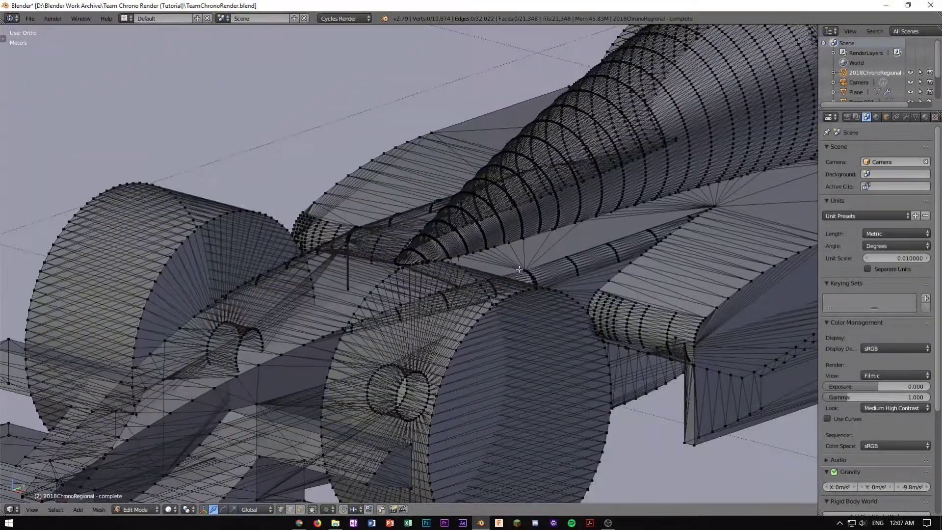
scroll(651, 277, "down", 2)
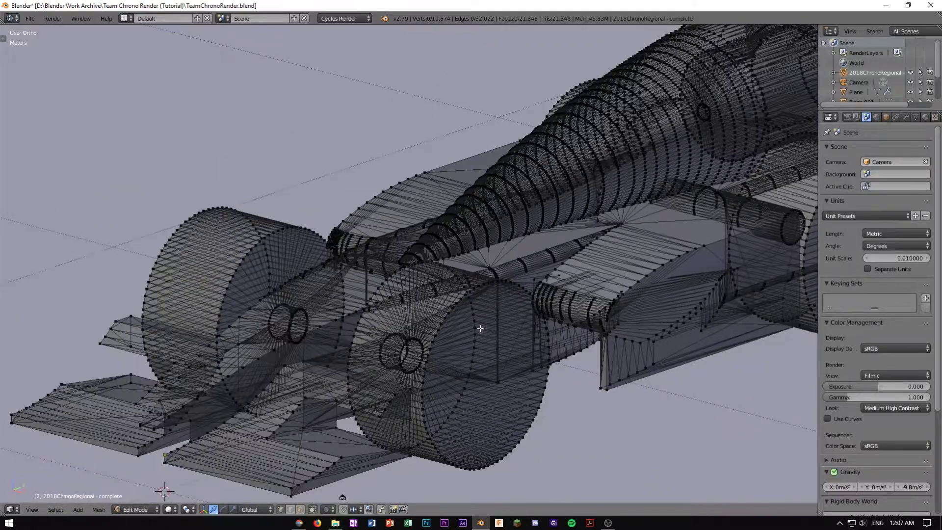
key("n")
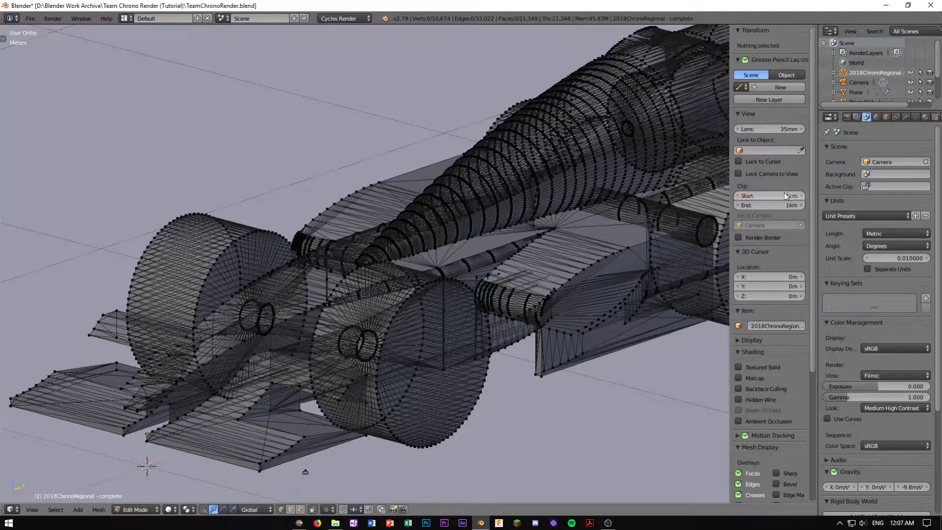
key("n")
scroll(484, 153, "up", 6)
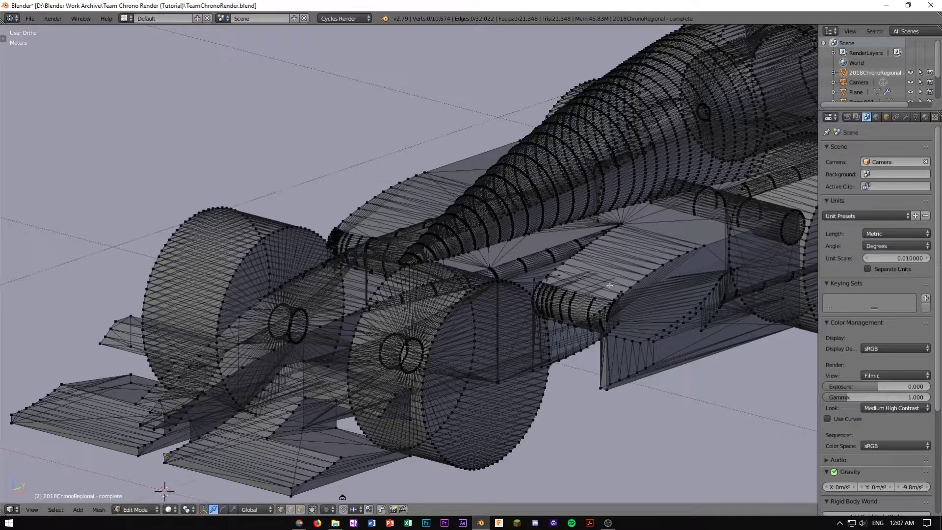
scroll(484, 153, "down", 6)
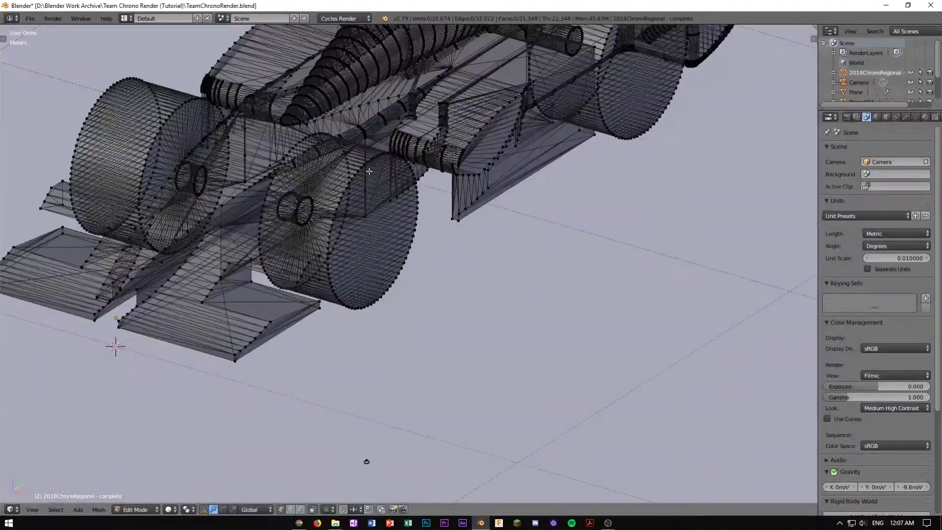
Try selecting a single edge on the near front wheel's outer rim, and clear that selection
scroll(370, 181, "up", 8)
scroll(541, 231, "down", 6)
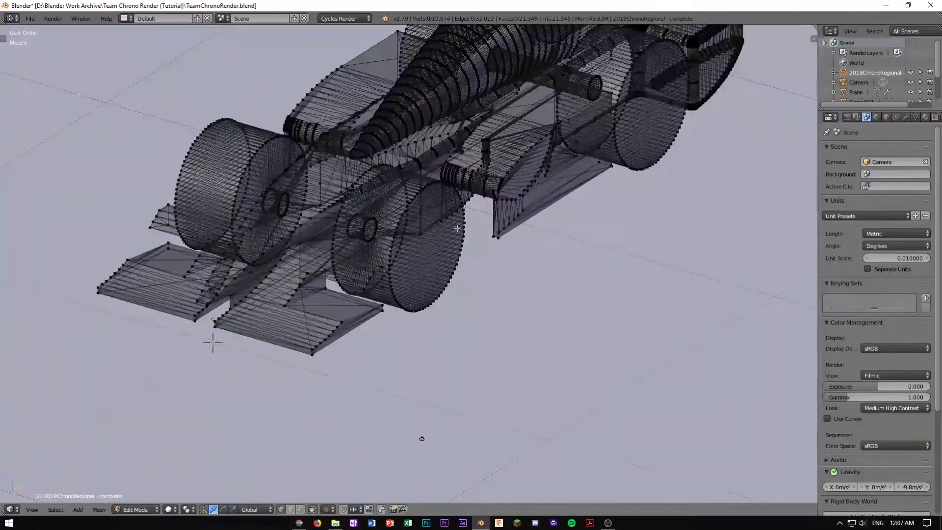
scroll(395, 167, "up", 6)
middle_click_drag(396, 168, 443, 259, "shift")
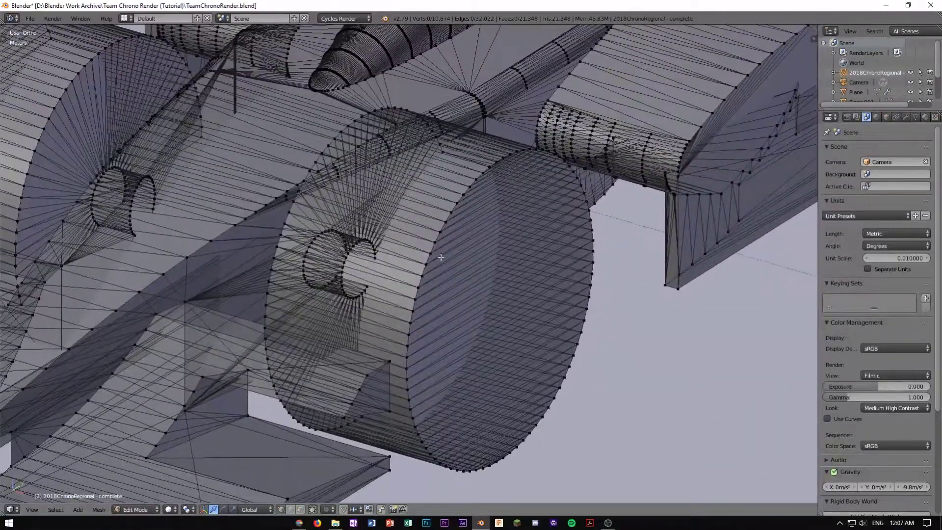
right_click(439, 234)
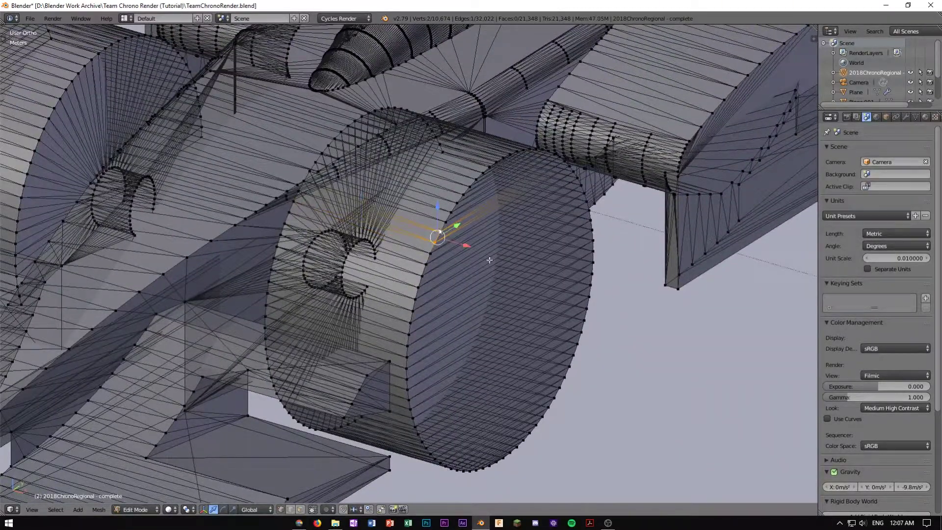
scroll(603, 287, "down", 5)
scroll(196, 400, "up", 2)
scroll(445, 284, "up", 4)
scroll(445, 284, "up", 3)
scroll(452, 365, "down", 3)
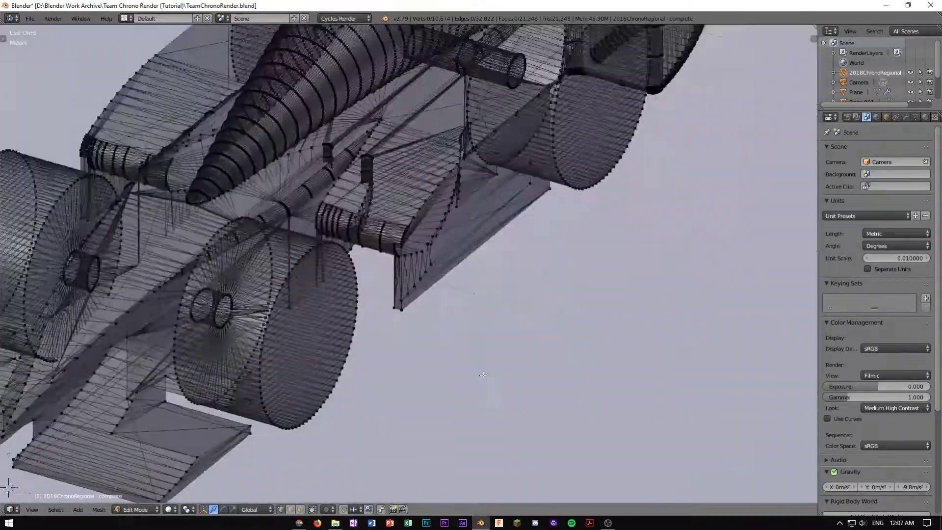
Circle-select the vertices along the lower part of the near front wheel
middle_click_drag(328, 329, 425, 323, "shift")
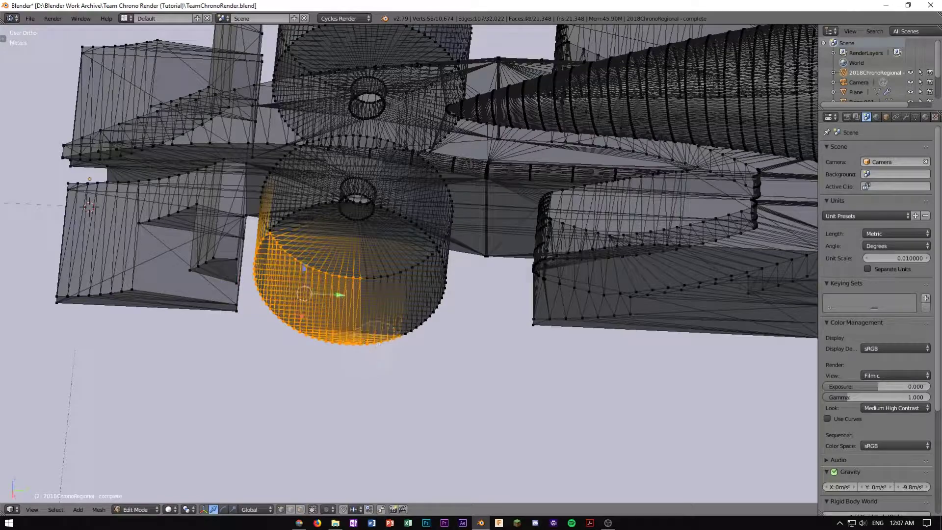
middle_click_drag(411, 315, 373, 285)
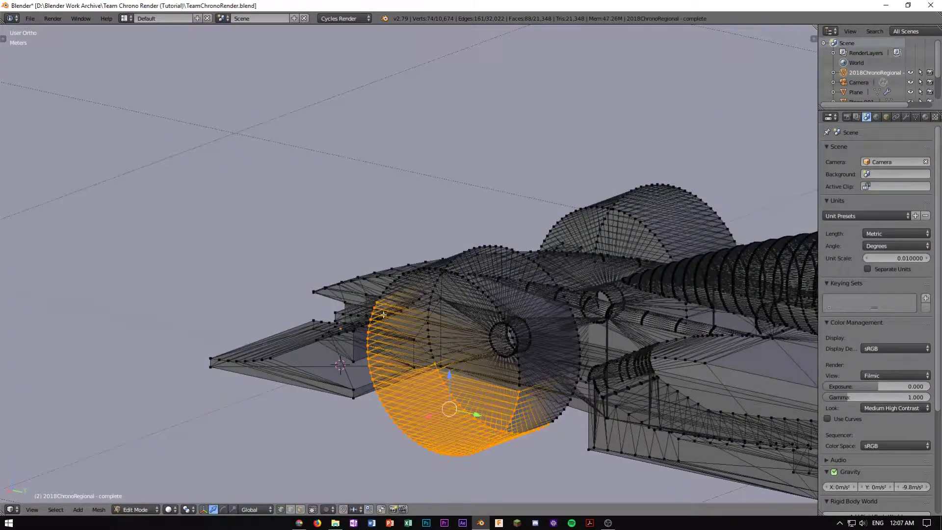
middle_click_drag(482, 316, 479, 333)
scroll(486, 335, "up", 1)
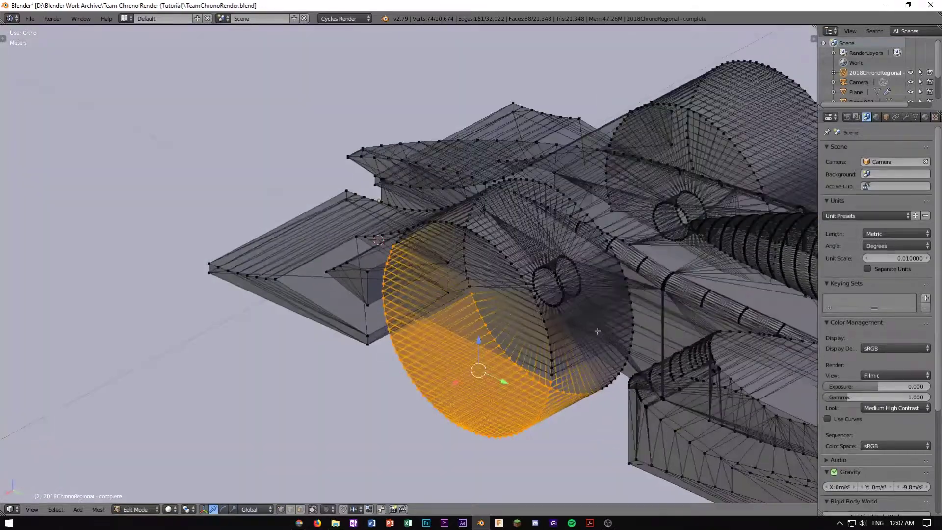
Add the remaining vertices around the near front wheel's outer rim to the selection
middle_click_drag(602, 341, 501, 312, "shift")
scroll(501, 311, "up", 4)
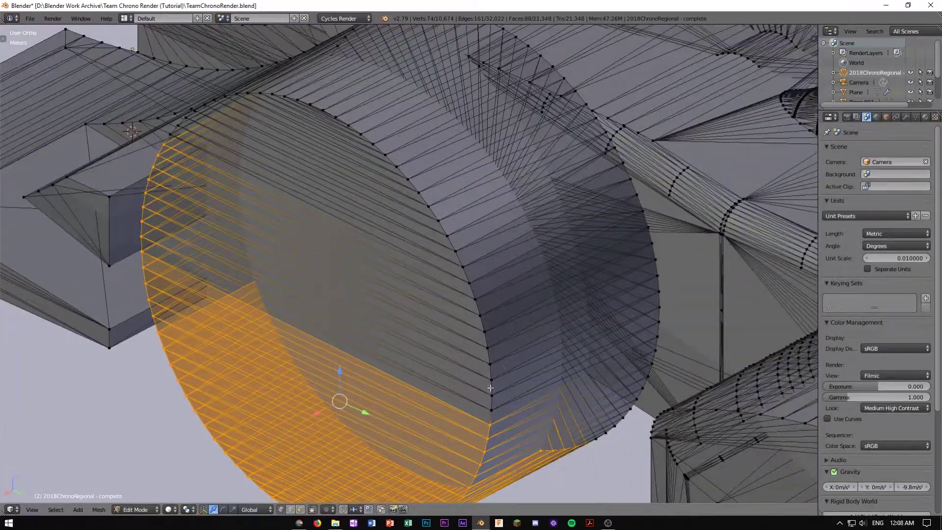
mouse_move(490, 413)
left_mouse_down()
mouse_move(466, 268)
mouse_move(389, 160)
mouse_move(324, 116)
left_mouse_up()
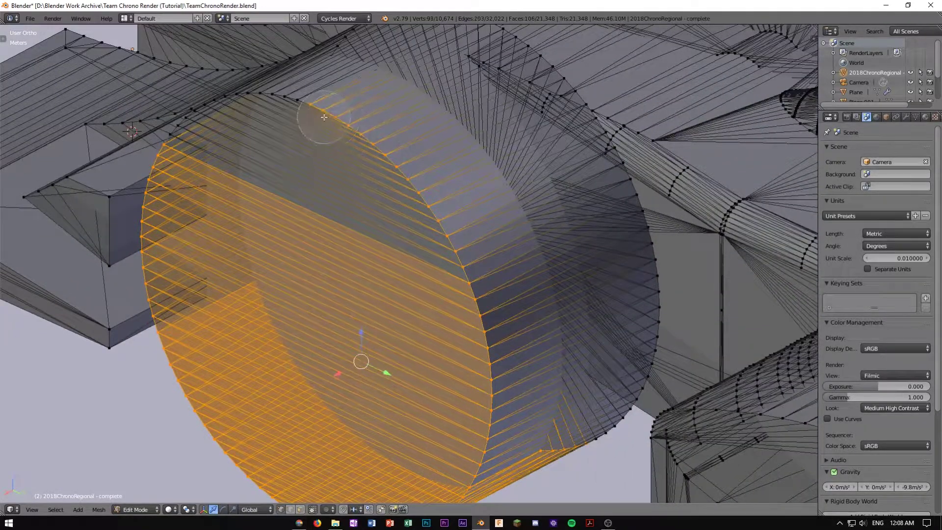
middle_click_drag(338, 187, 440, 193)
middle_click_drag(204, 288, 813, 261, "shift")
middle_click_drag(597, 248, 645, 248)
mouse_move(293, 267)
left_mouse_down()
mouse_move(398, 133)
mouse_move(462, 90)
left_mouse_up()
Expand the object list and hide the backdrop and light planes, Plane through Plane.004, in the viewport
middle_click_drag(375, 143, 370, 165)
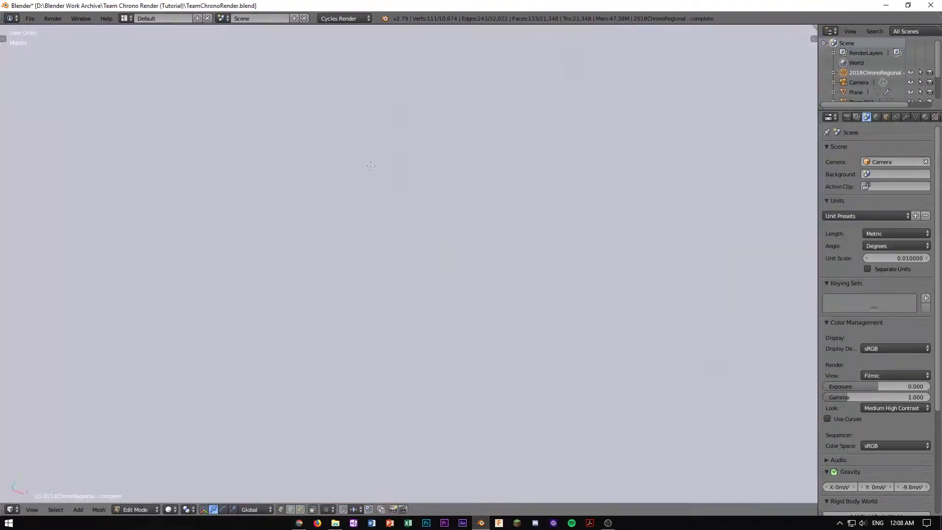
middle_click_drag(383, 223, 484, 196)
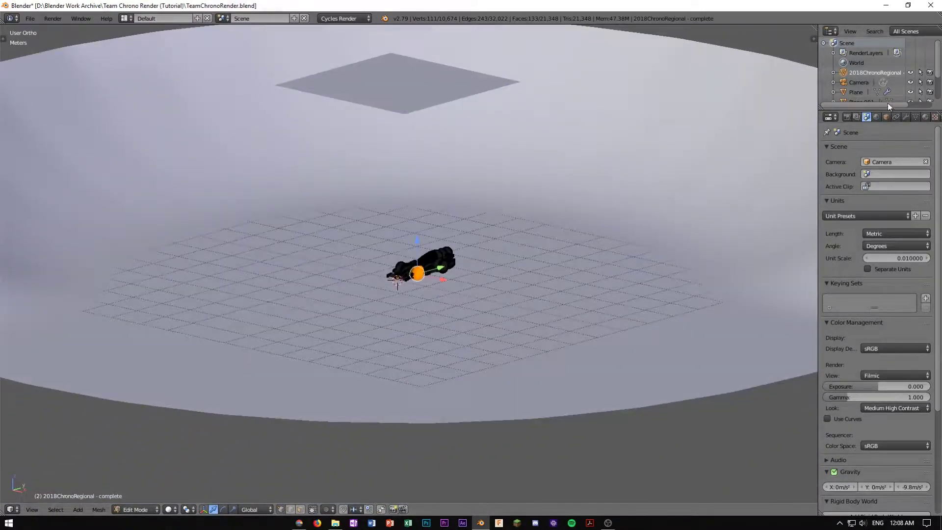
left_click_drag(889, 110, 901, 205)
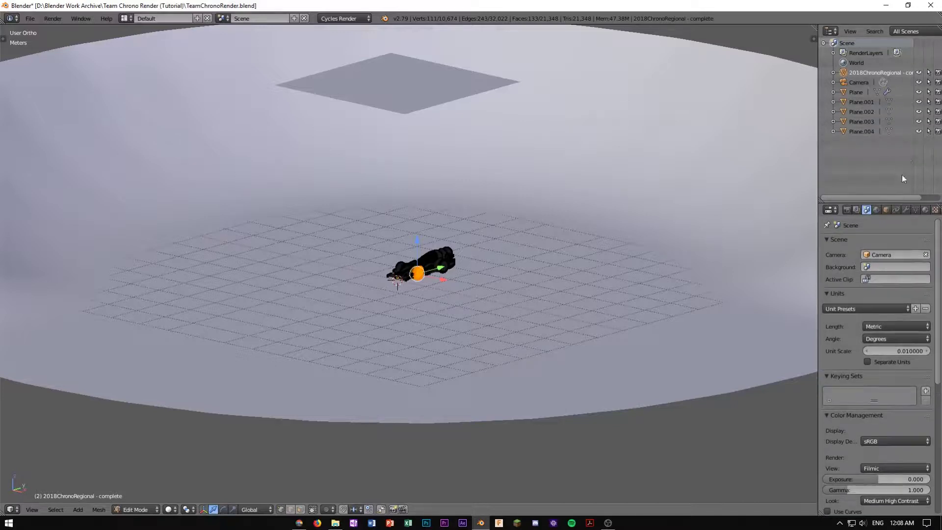
left_click_drag(919, 131, 919, 95)
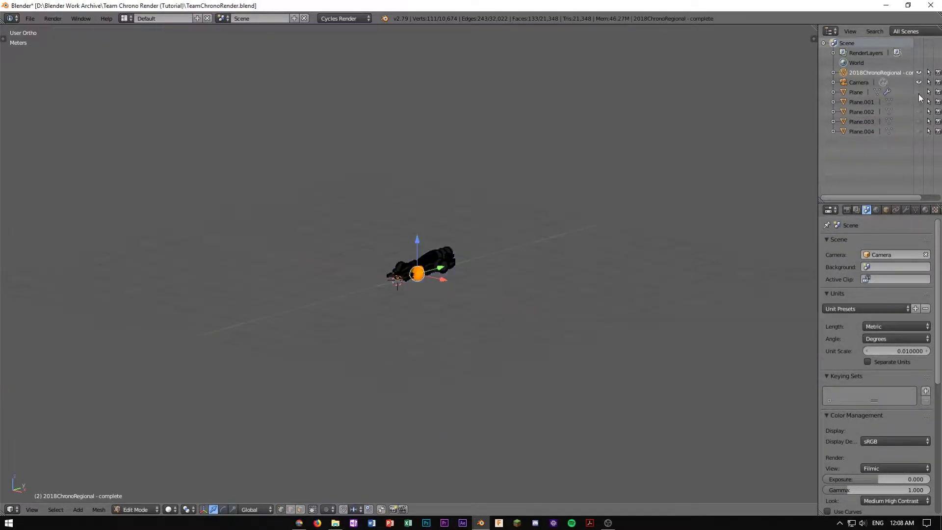
Extend the wheel selection with the vertices on the forward-facing part of its inner rim
scroll(554, 326, "up", 15)
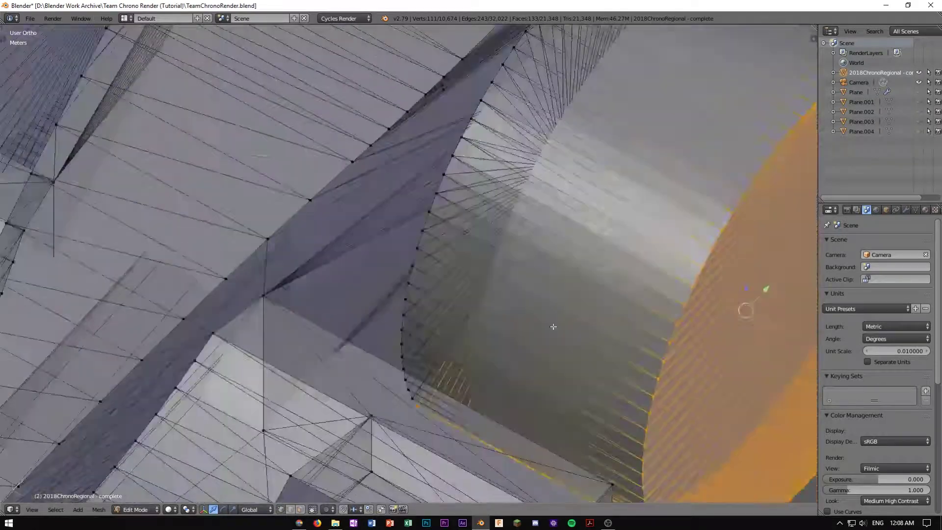
scroll(554, 326, "down", 4)
middle_click_drag(554, 326, 580, 235)
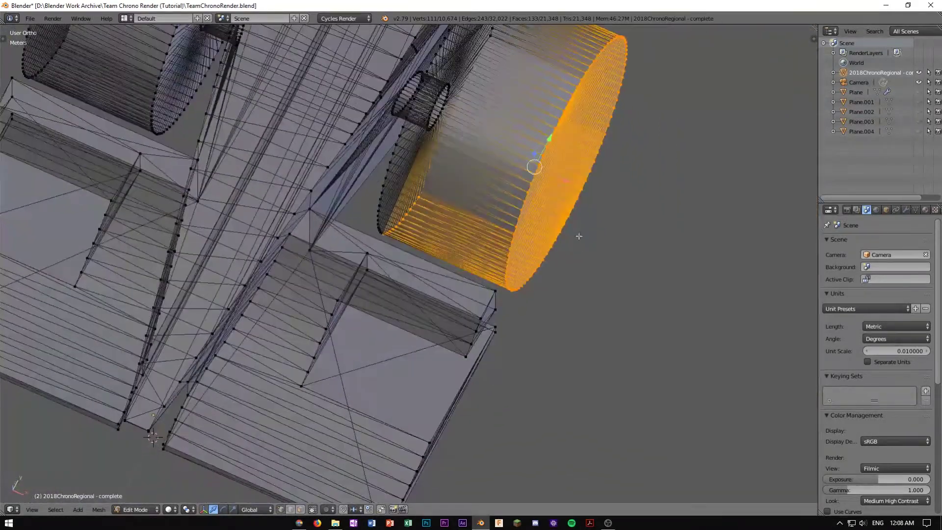
middle_click_drag(446, 145, 452, 231, "shift")
scroll(396, 310, "up", 3)
scroll(396, 311, "up", 2)
mouse_move(366, 384)
left_mouse_down()
mouse_move(368, 273)
mouse_move(400, 204)
left_mouse_up()
key("Escape")
key("KP_Decimal")
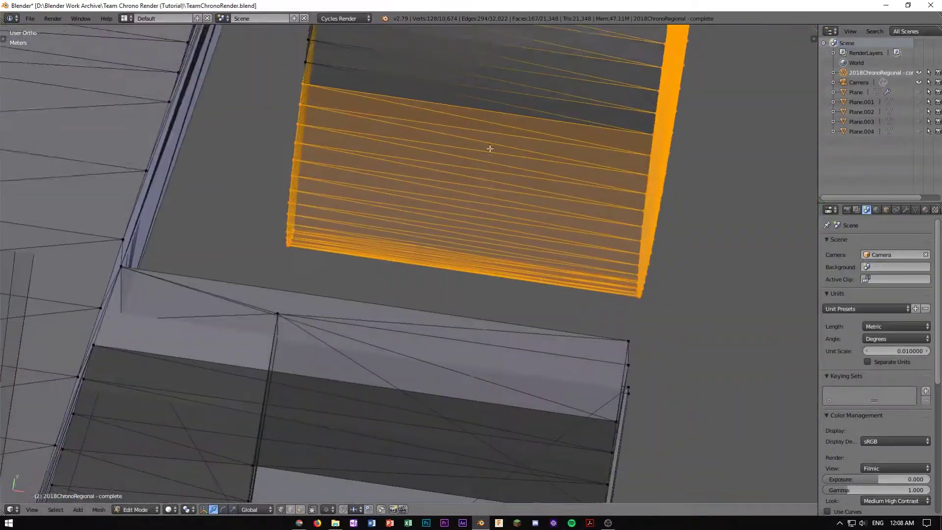
Extend the selection around the upper part of the front wheel's inner rim
scroll(490, 148, "down", 3)
middle_click_drag(483, 167, 468, 206)
scroll(467, 207, "up", 3)
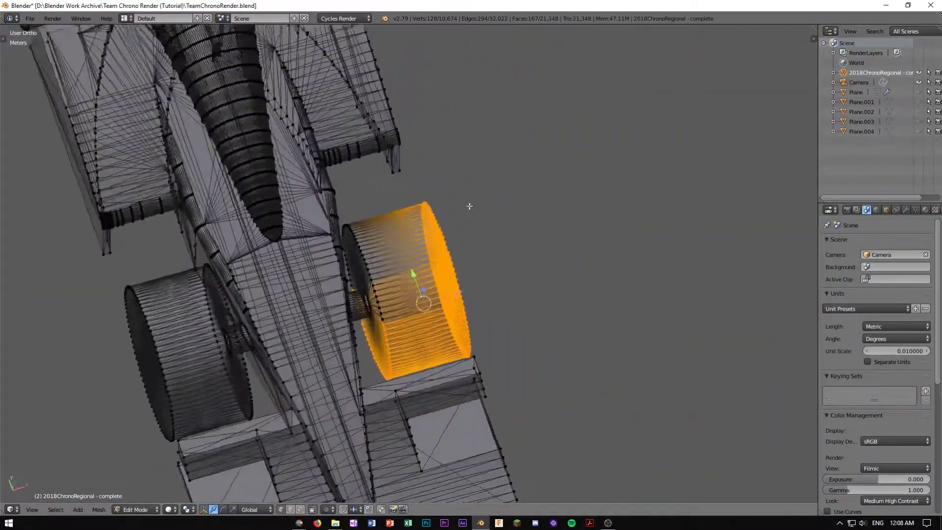
scroll(390, 353, "up", 4)
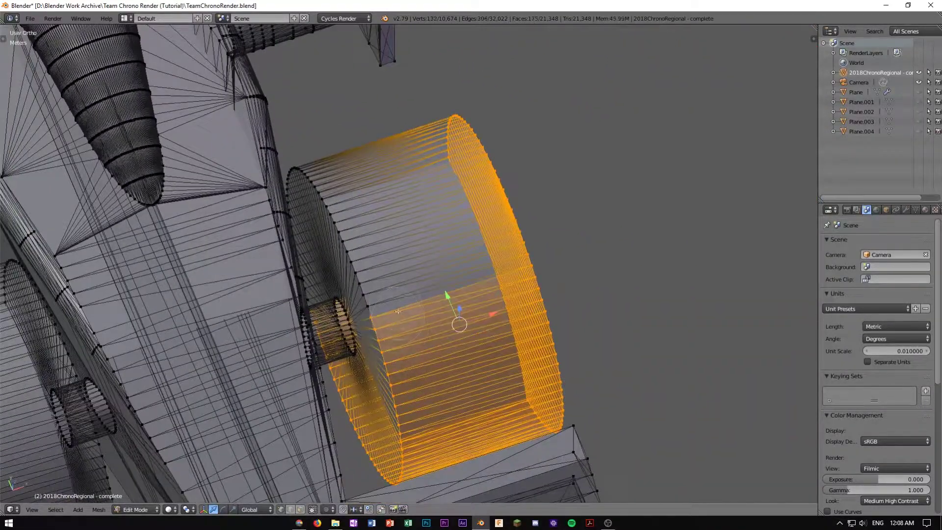
middle_click_drag(317, 173, 373, 265)
scroll(390, 297, "up", 4)
middle_click_drag(390, 297, 391, 302)
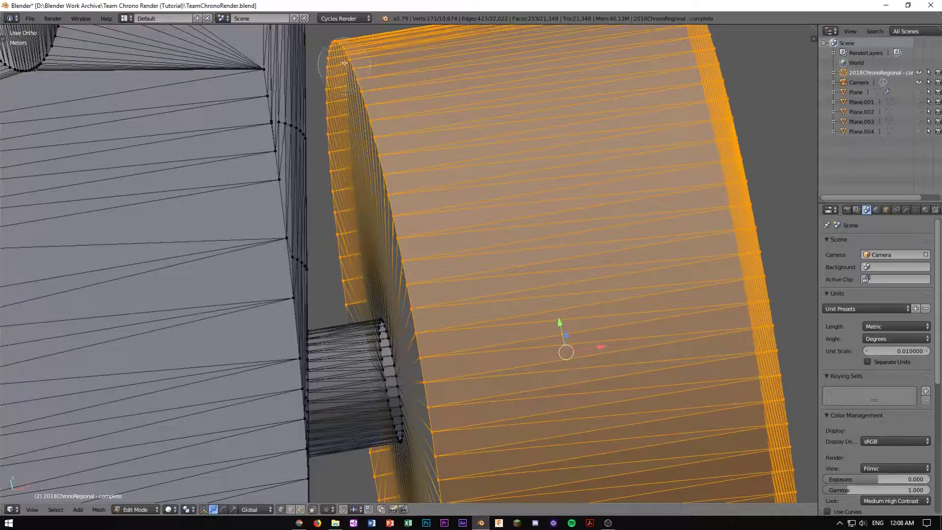
Circle-select the vertices of the opposite front wheel to add them to the selection
scroll(398, 287, "down", 5)
mouse_move(398, 287)
middle_mouse_down()
mouse_move(471, 260)
mouse_move(441, 314)
mouse_move(448, 284)
mouse_move(491, 245)
middle_mouse_up()
key("c")
mouse_move(609, 127)
left_mouse_down()
mouse_move(403, 286)
mouse_move(441, 363)
left_mouse_up()
key("Escape")
mouse_move(441, 363)
middle_mouse_down()
mouse_move(417, 245)
mouse_move(467, 274)
mouse_move(442, 318)
mouse_move(476, 363)
middle_mouse_up()
key("c")
left_click_drag(480, 372, 294, 265)
key("Escape")
mouse_move(295, 265)
middle_mouse_down()
mouse_move(223, 273)
mouse_move(442, 344)
middle_mouse_up()
key("c")
left_click_drag(442, 344, 715, 337)
Extend the selection along the inner rim of the first rear wheel
mouse_move(715, 337)
middle_mouse_down()
mouse_move(459, 347)
mouse_move(376, 193)
middle_mouse_up()
scroll(376, 193, "up", 4)
right_click(316, 334, "shift")
middle_click_drag(316, 334, 432, 248)
right_click(428, 251, "ctrl")
scroll(429, 250, "down", 4)
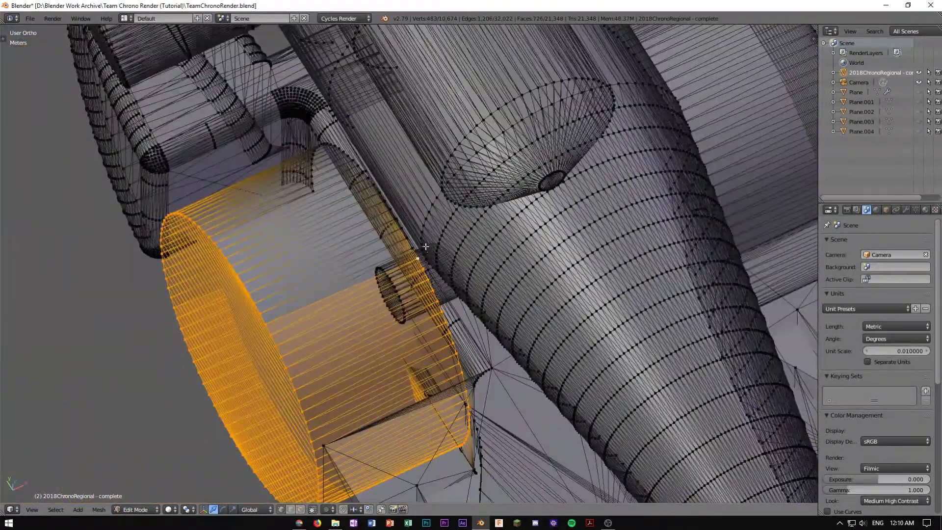
Add the remaining vertices along the top of the first rear wheel's inner rim
middle_click_drag(423, 305, 358, 310)
scroll(469, 279, "up", 3)
middle_click_drag(359, 153, 511, 184)
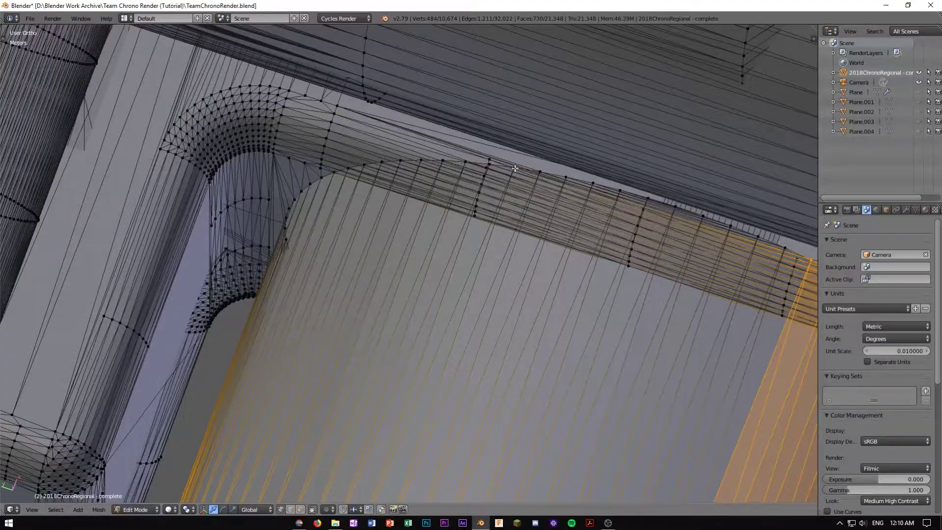
scroll(515, 169, "down", 8)
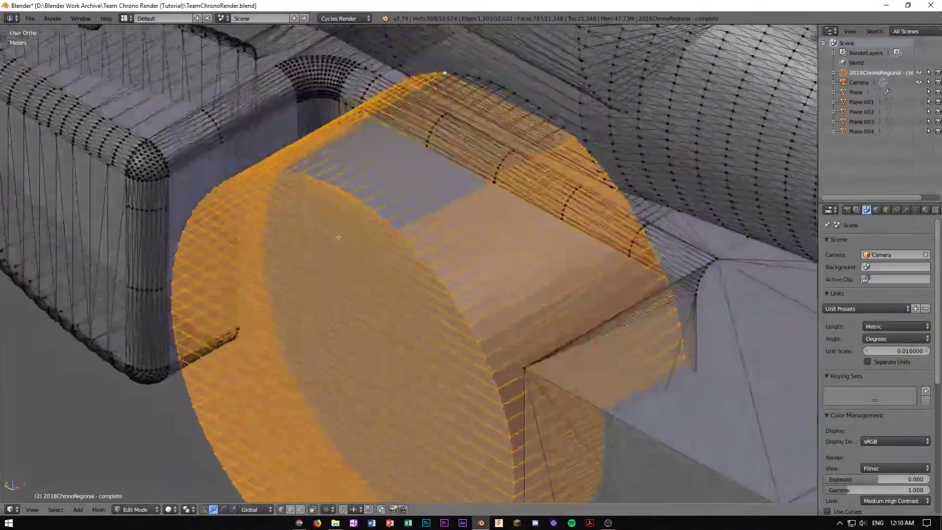
middle_click_drag(338, 238, 387, 213)
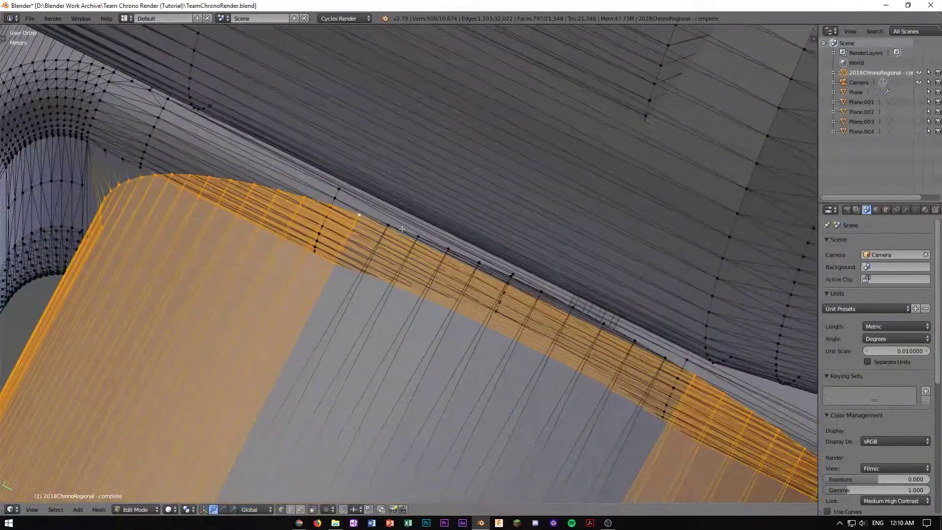
scroll(449, 261, "down", 3)
scroll(512, 107, "up", 4)
right_click(492, 258, "ctrl")
Select the vertices along the forward half of the remaining rear wheel's outer rim
scroll(492, 258, "down", 5)
middle_click_drag(492, 259, 405, 424)
scroll(405, 424, "up", 6)
scroll(405, 423, "down", 6)
scroll(299, 337, "up", 5)
right_click(300, 336, "ctrl")
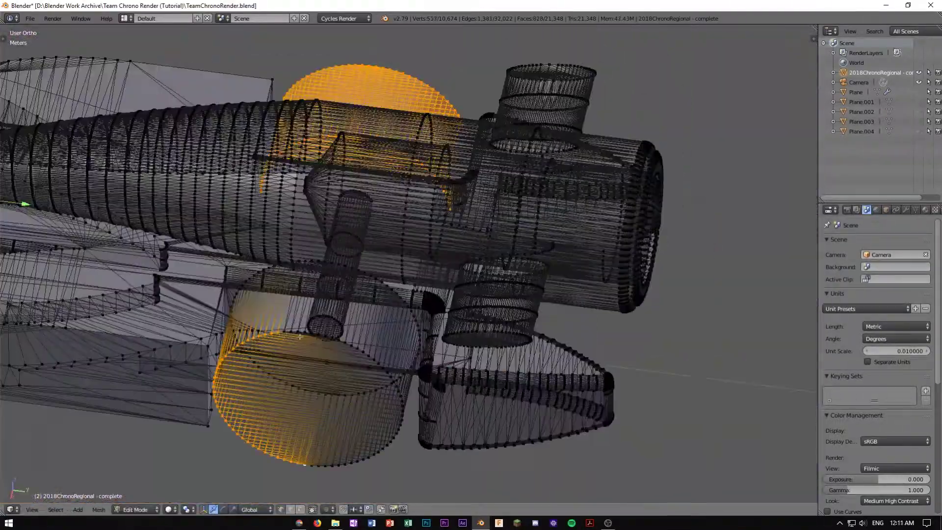
Extend the selection along the upper and rearward parts of that rear wheel's outer rim
scroll(200, 265, "up", 2)
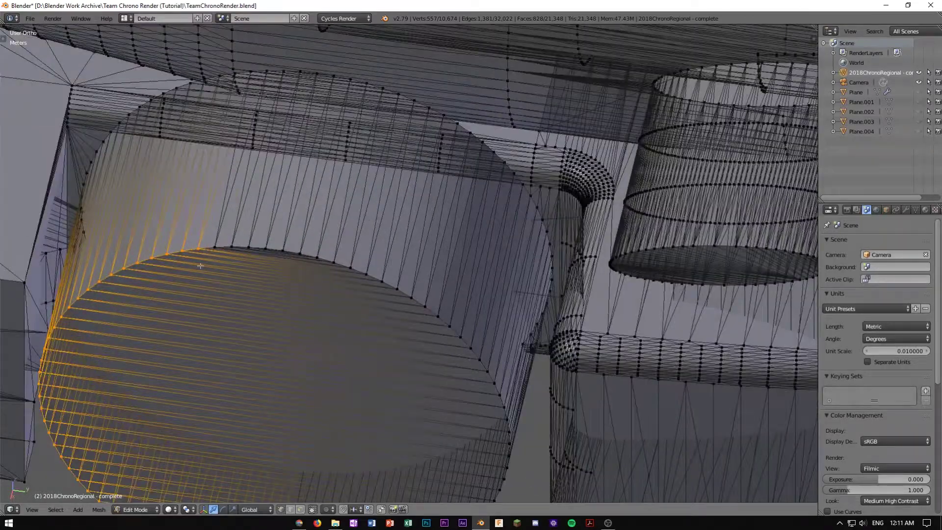
scroll(216, 248, "down", 3)
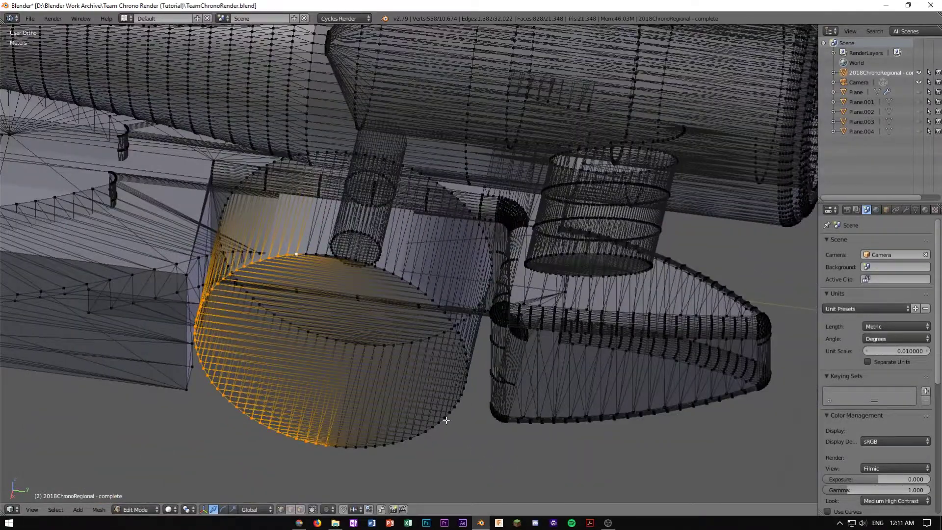
scroll(322, 361, "up", 2)
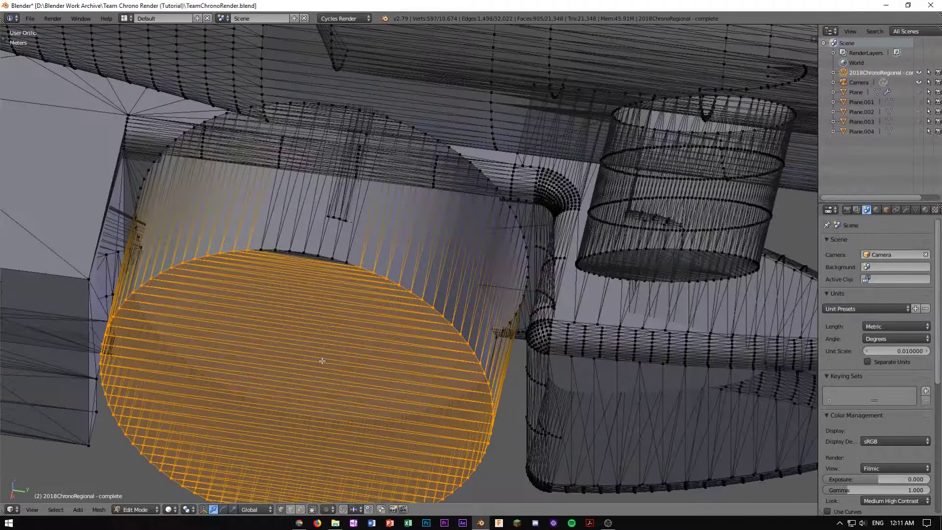
scroll(342, 374, "down", 3)
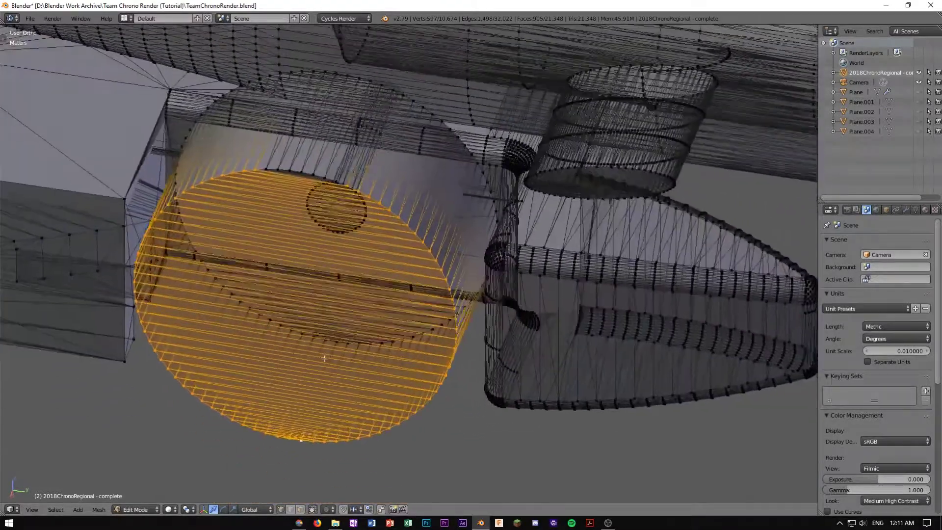
scroll(327, 316, "up", 8)
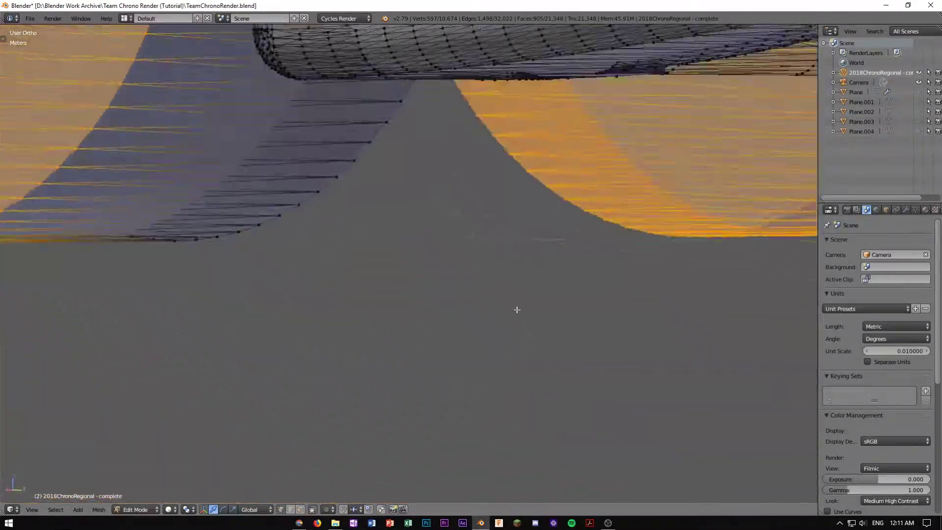
Add the forward-facing part of the same rear wheel's inner rim to the selection
middle_click_drag(517, 310, 531, 262)
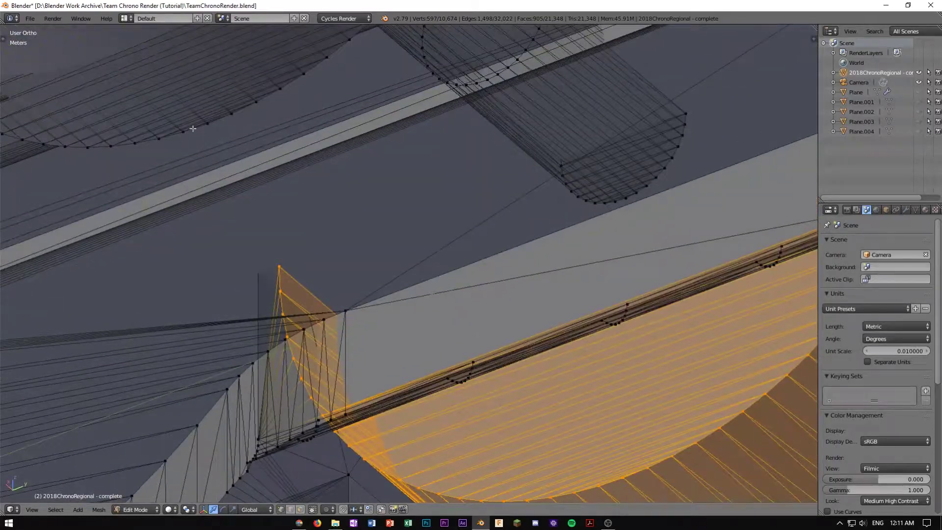
middle_click_drag(206, 124, 301, 437)
right_click(289, 309, "ctrl")
scroll(289, 309, "down", 6)
scroll(301, 437, "down", 3)
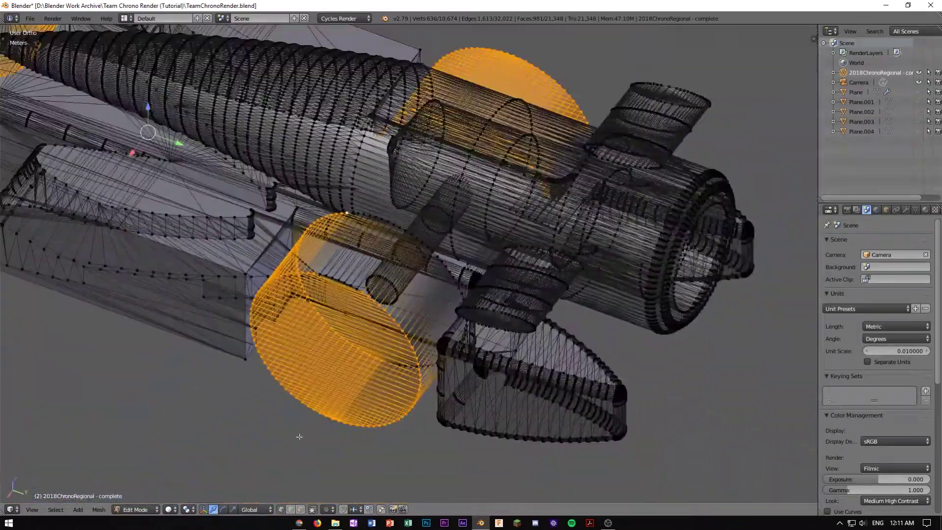
Extend the selection along the rearward part of that wheel's inner rim, leaving the crowded top section
scroll(454, 310, "up", 5)
middle_click_drag(454, 311, 542, 270)
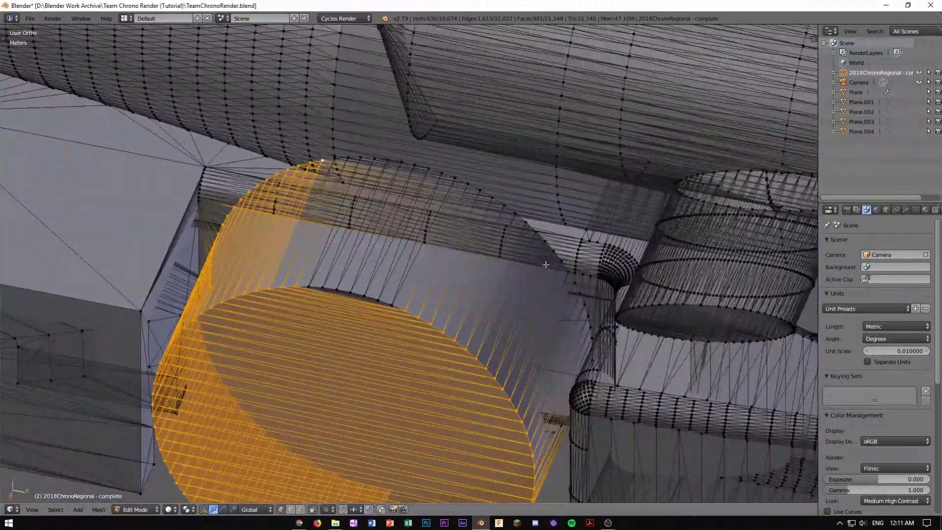
middle_click_drag(560, 303, 523, 278)
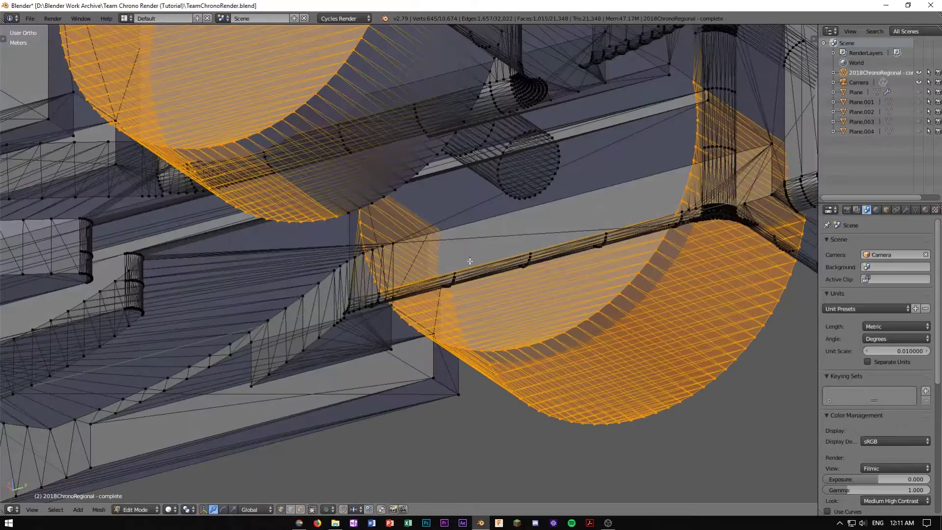
scroll(349, 211, "down", 6)
middle_click_drag(349, 211, 613, 275)
scroll(542, 342, "up", 6)
middle_click_drag(619, 181, 412, 384, "shift")
scroll(545, 307, "up", 3)
mouse_move(545, 307)
middle_mouse_down()
mouse_move(731, 139)
mouse_move(673, 221)
mouse_move(449, 381)
mouse_move(377, 264)
mouse_move(363, 336)
middle_mouse_up()
key("c")
left_click(731, 139)
key("Escape")
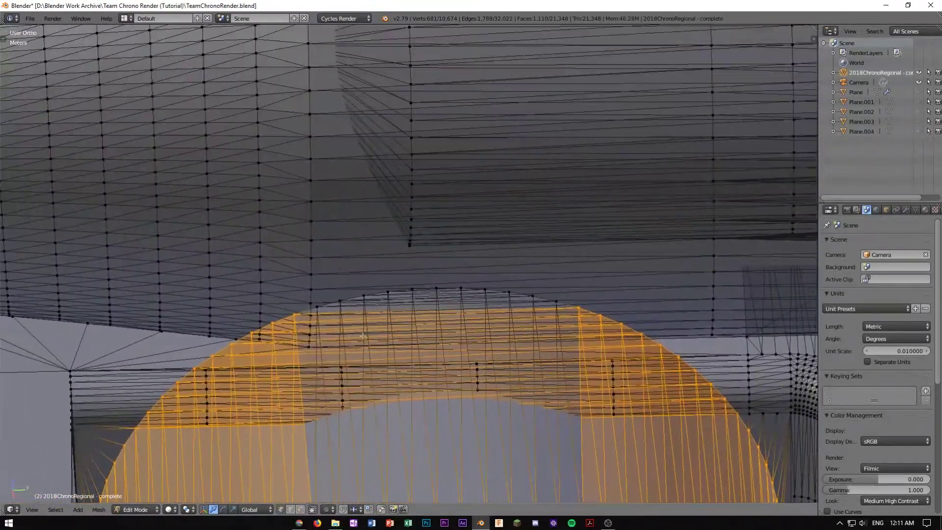
Add the vertices across the top of the rear wheel's inner rim individually to close the selection gap
right_click(317, 307, "shift")
right_click(340, 300, "shift")
right_click(364, 295, "shift")
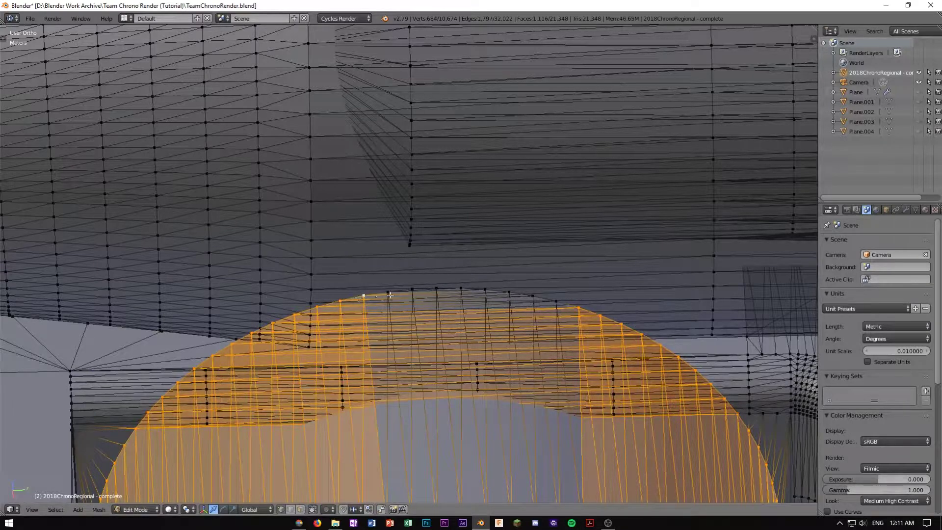
right_click(387, 292, "shift")
right_click(413, 289, "shift")
right_click(461, 288, "shift")
right_click(484, 290, "shift")
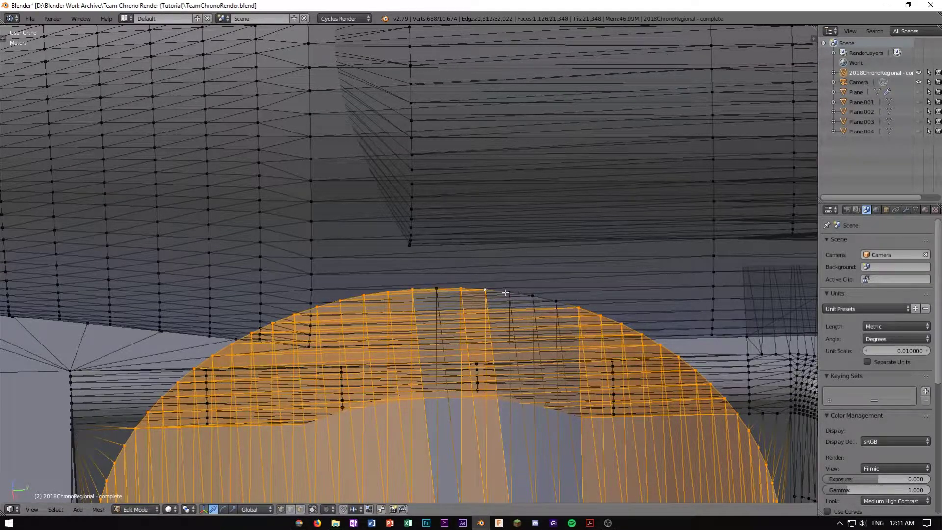
right_click(508, 294, "shift")
right_click(532, 296, "shift")
right_click(556, 301, "shift")
right_click(436, 289, "shift")
Try moving the selected geometry to check that the selection covers all four wheels
scroll(437, 288, "down", 6)
scroll(436, 289, "down", 6)
middle_click_drag(334, 322, 414, 329)
key("g")
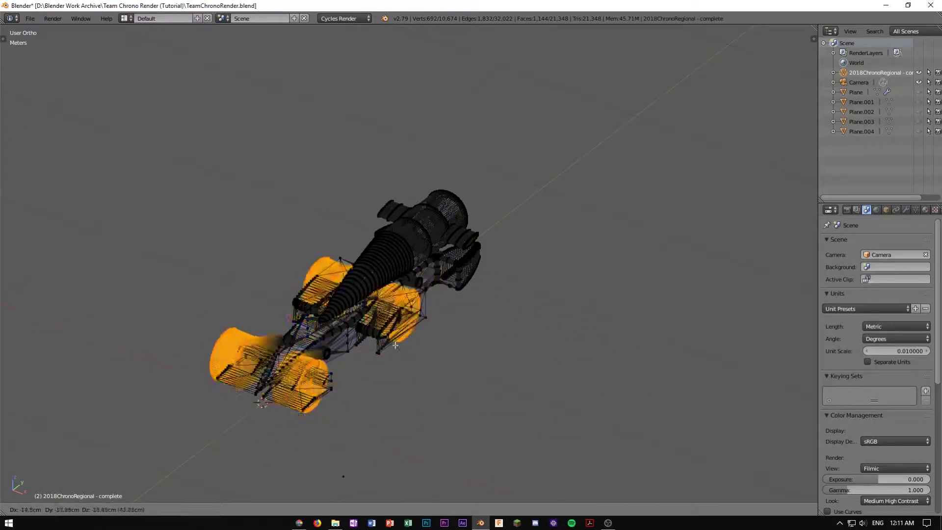
key("Escape")
Separate the selected wheel geometry from the car mesh into its own object
scroll(317, 298, "up", 3)
scroll(373, 280, "down", 2)
scroll(409, 266, "up", 1)
key("p")
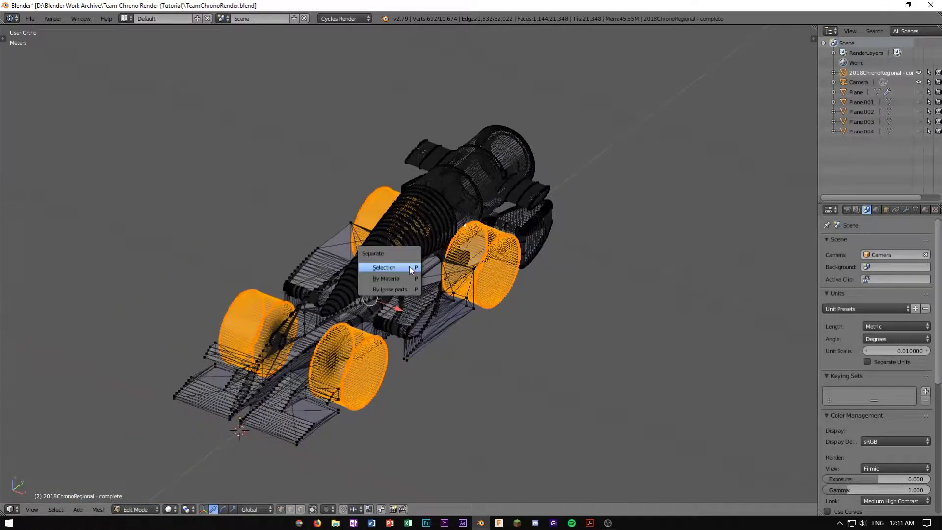
left_click(410, 266)
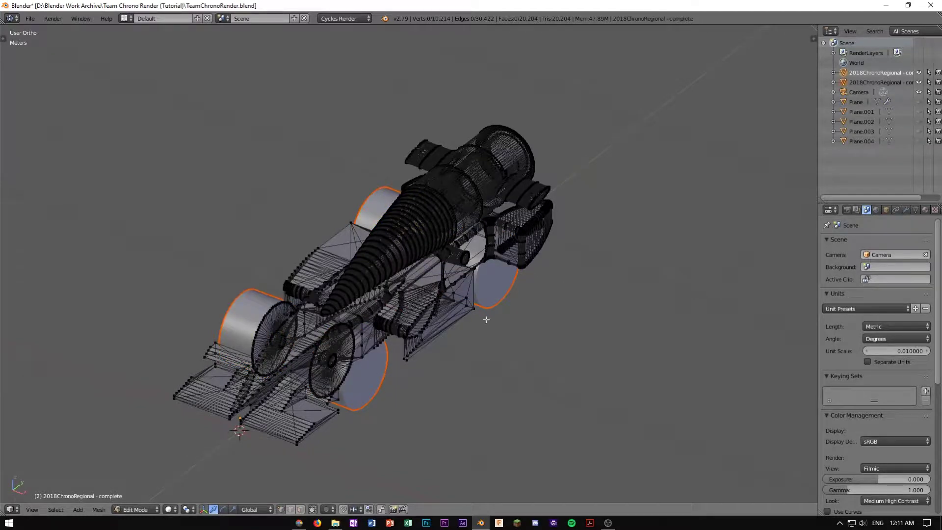
Leave Edit Mode on the car body and select the separated wheels object
key("a")
key("a")
scroll(412, 374, "up", 5)
middle_click_drag(611, 363, 386, 302, "shift")
scroll(431, 356, "down", 4)
key("Tab")
left_click(325, 302)
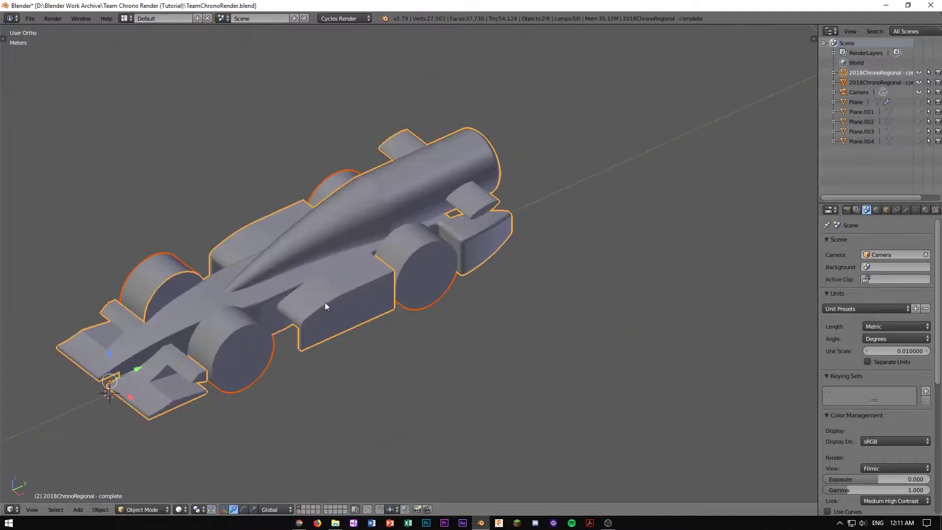
right_click(430, 270)
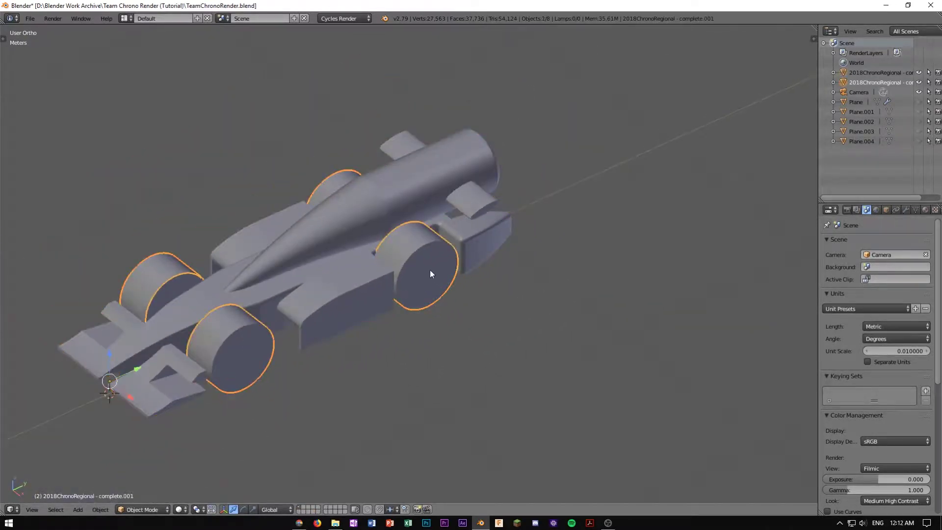
Inspect the separated wheels' mesh in Edit Mode and return to Object Mode
key("Tab")
left_click(510, 278)
scroll(511, 278, "up", 5)
scroll(294, 298, "down", 5)
key("a")
key("a")
key("a")
key("a")
key("Tab")
Add a new material to the wheels object and set its surface shader to Principled BSDF
left_click(922, 211)
middle_click_drag(373, 309, 332, 294)
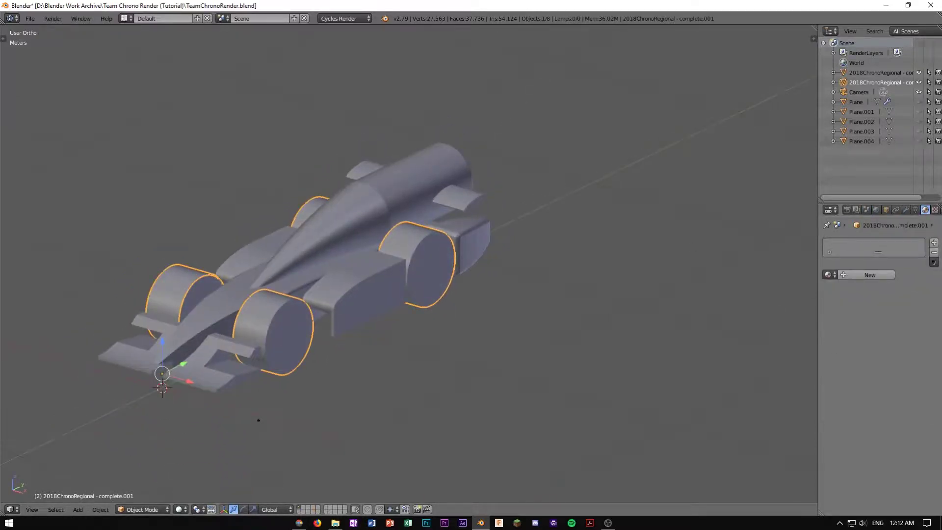
left_click(860, 275)
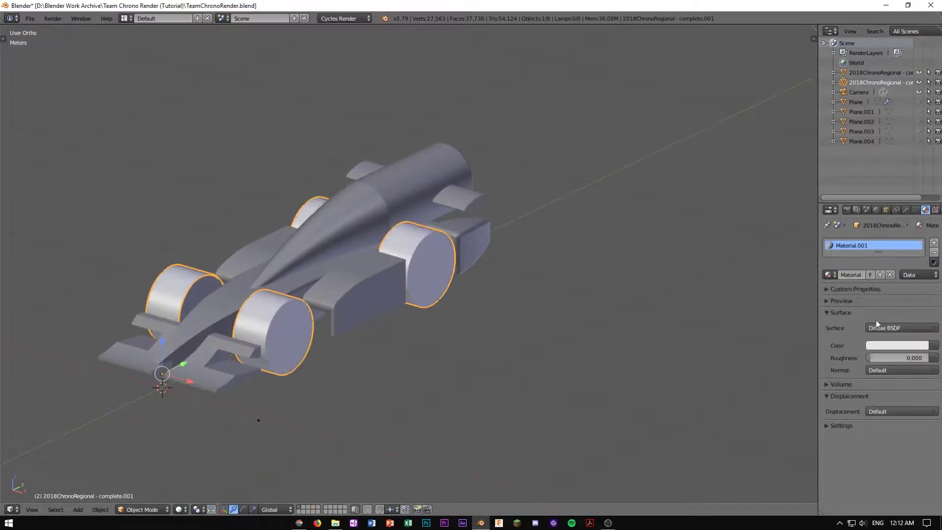
left_click(879, 327)
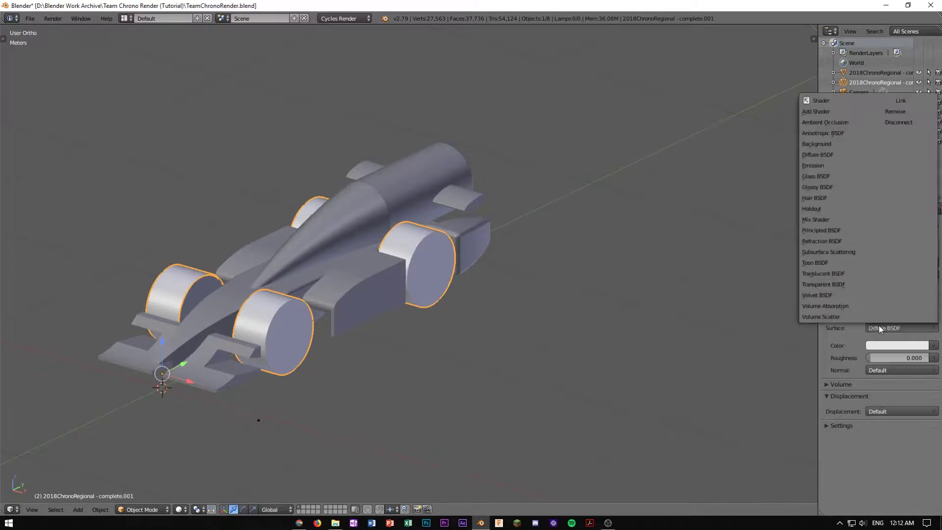
left_click(844, 231)
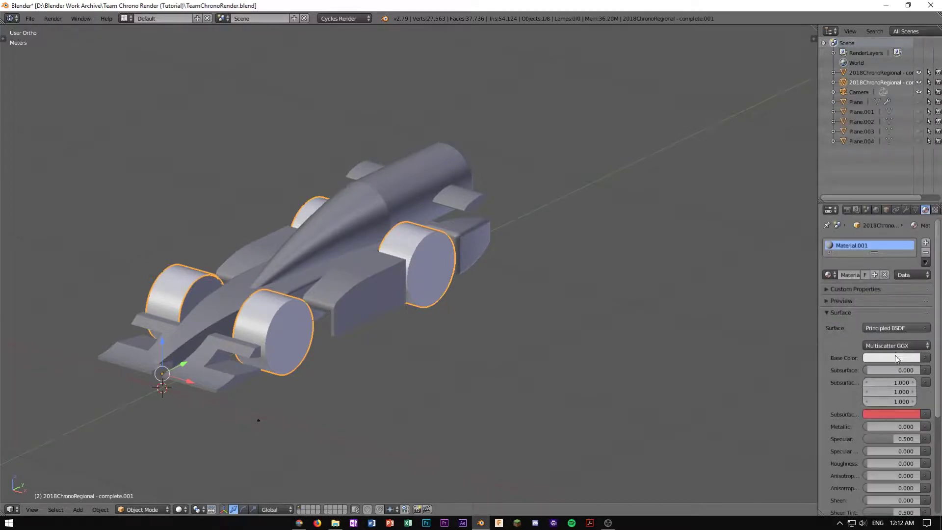
Set the wheel material's base color to full-brightness white
scroll(896, 357, "down", 5)
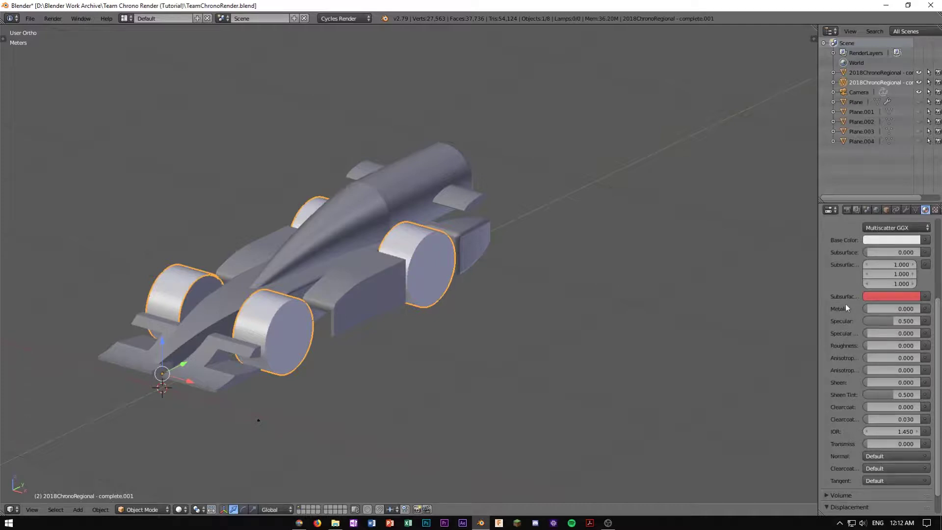
scroll(845, 305, "up", 4)
left_click(881, 338)
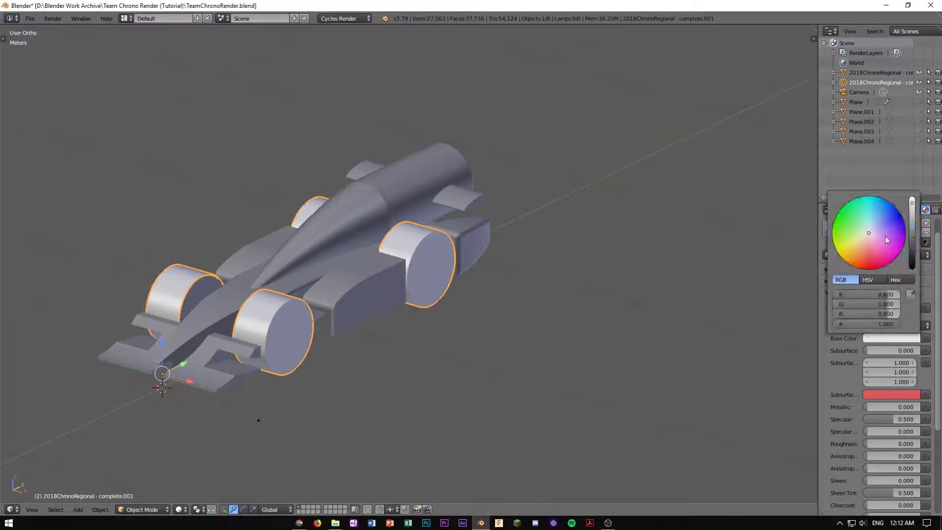
left_click(914, 203)
Unhide the backdrop and light planes, Plane through Plane.004, in the viewport
scroll(354, 322, "up", 5)
scroll(379, 279, "down", 5)
key("shift+z")
key("shift+z")
scroll(391, 260, "down", 7)
left_click(919, 103)
left_click_drag(919, 112, 919, 141)
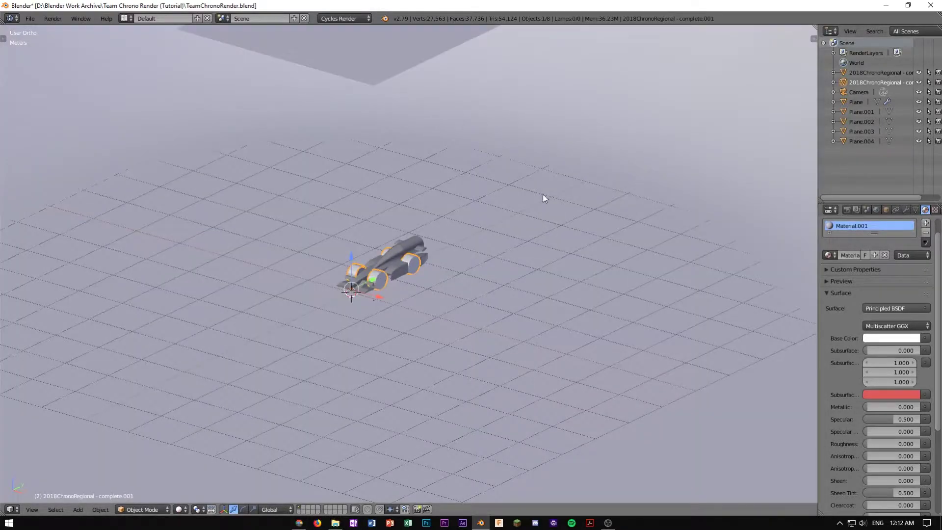
Preview the car in rendered shading through the camera view
key("shift+z")
scroll(346, 254, "up", 5)
scroll(347, 256, "down", 5)
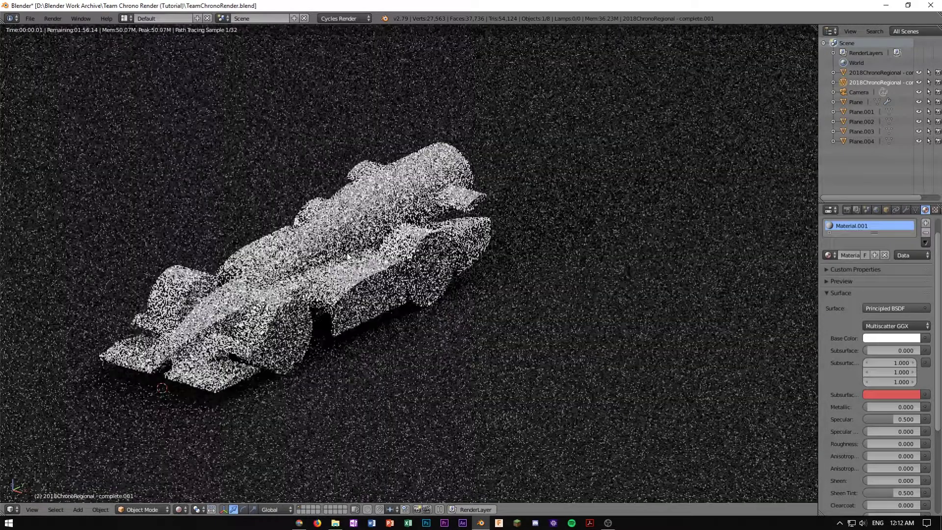
key("KP_0")
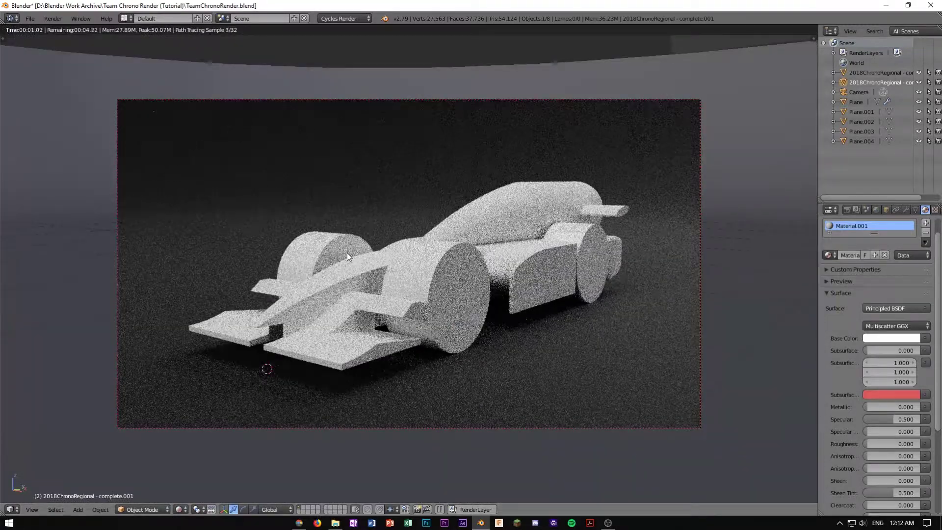
Add a new material named Glossy Black to the car body and set its surface shader to Principled BSDF
key("shift+z")
right_click(341, 301)
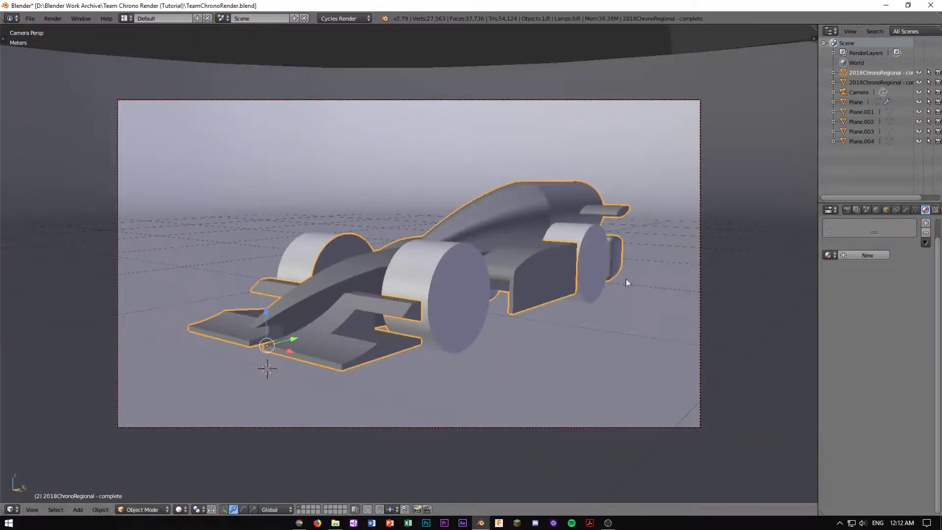
left_click(860, 255)
key("BackSpace")
key("Return")
left_click(896, 308)
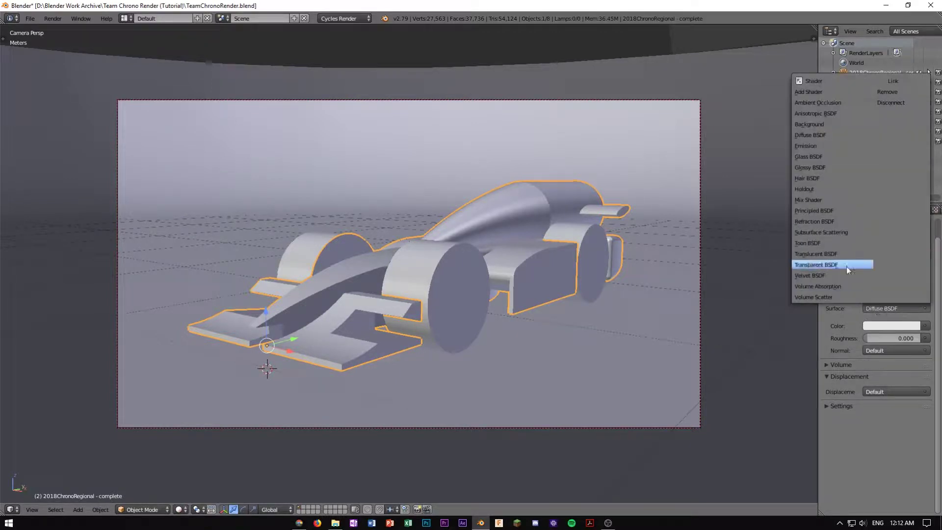
left_click(823, 212)
Set the Glossy Black material's base color to pure black and its roughness to 0.0
left_click(888, 338)
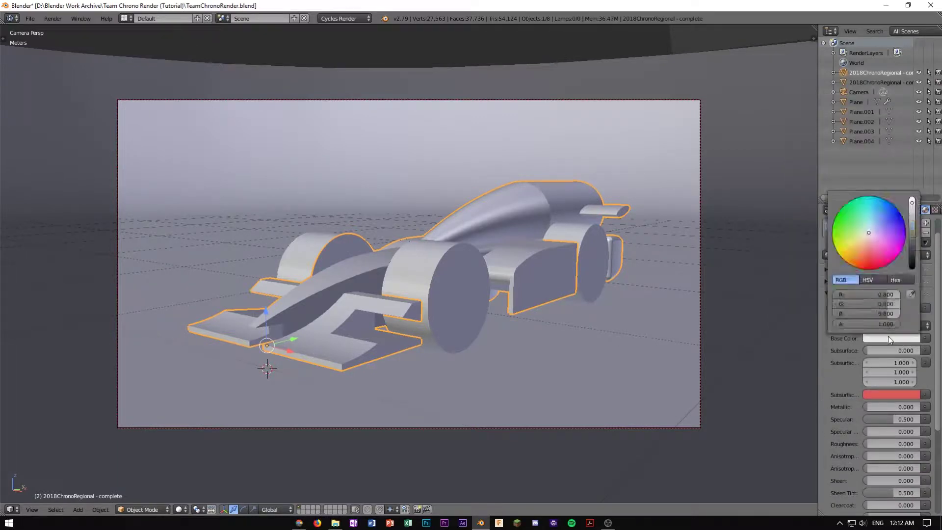
left_click_drag(912, 246, 912, 270)
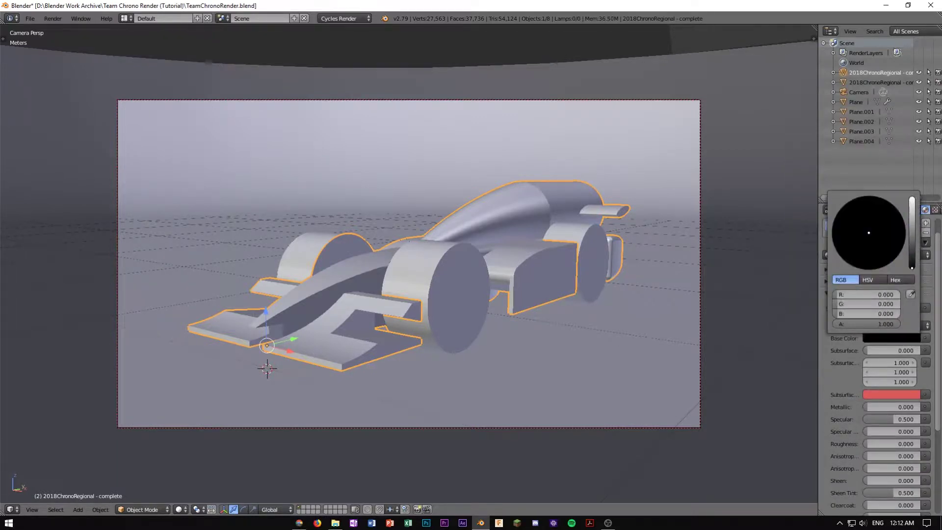
left_click(872, 446)
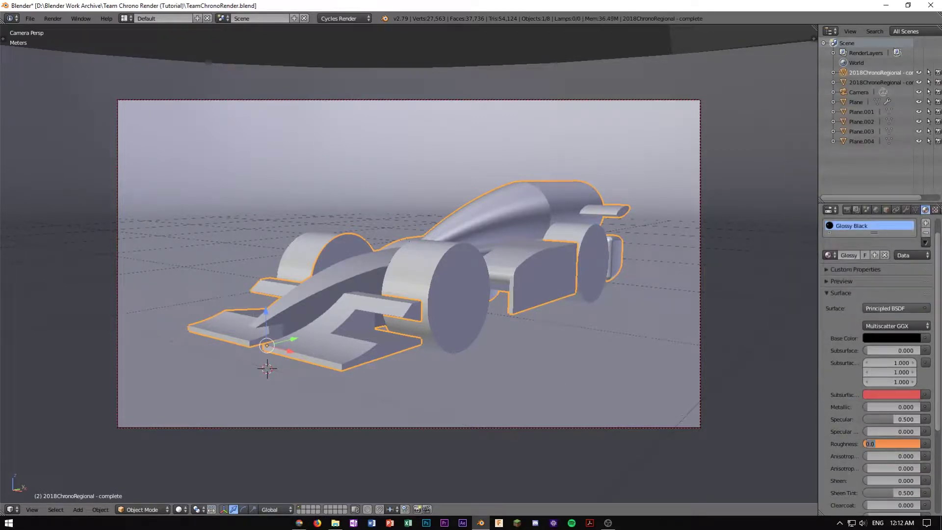
type("0.0")
key("Return")
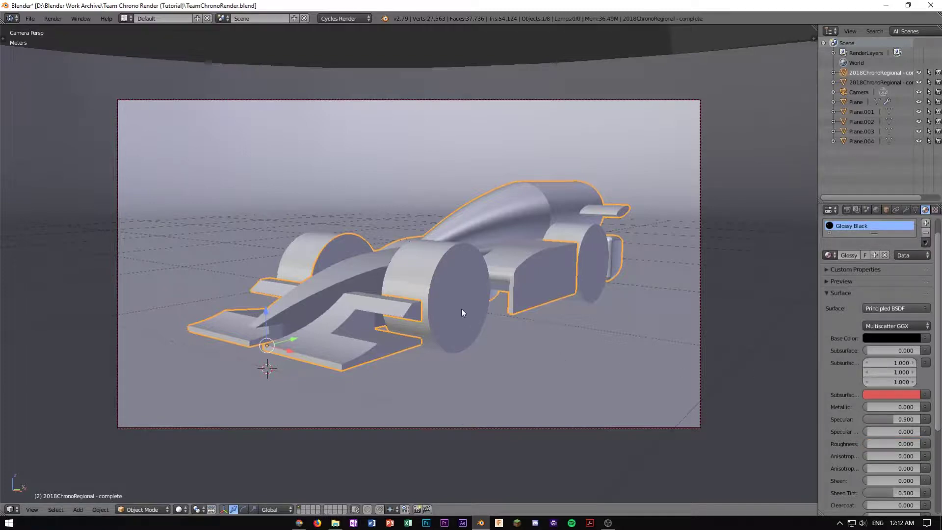
Preview the glossy black car body in rendered shading through the camera view
key("shift+z")
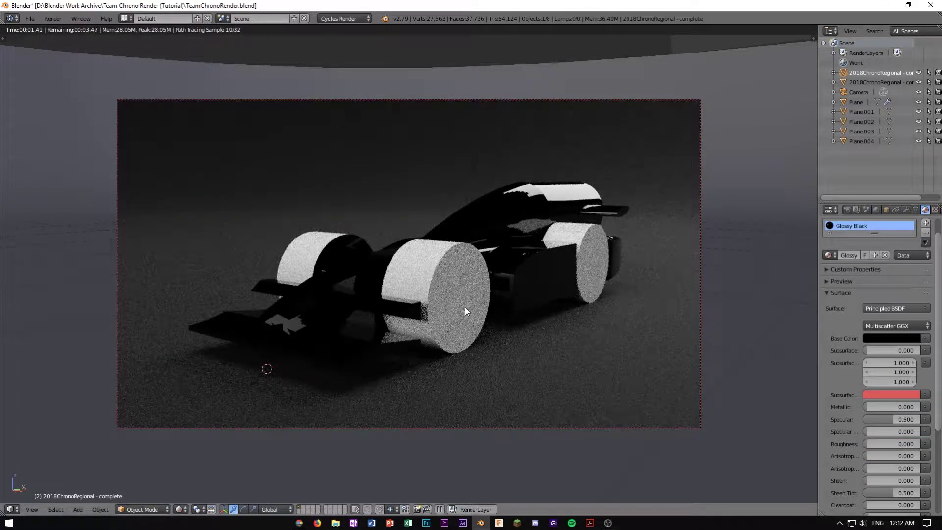
scroll(597, 198, "up", 2)
scroll(597, 198, "down", 2)
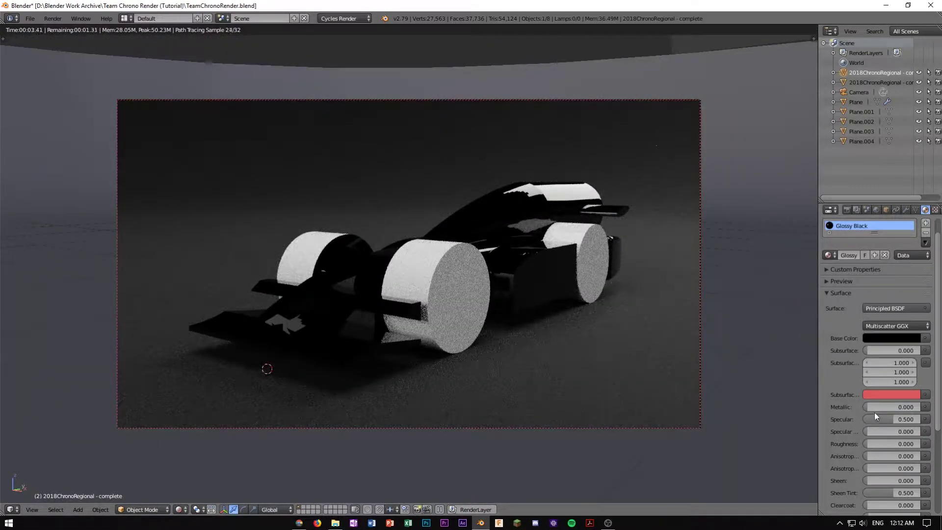
Try roughness values of 0.1 and 0.2 on the Glossy Black material
left_click(894, 443)
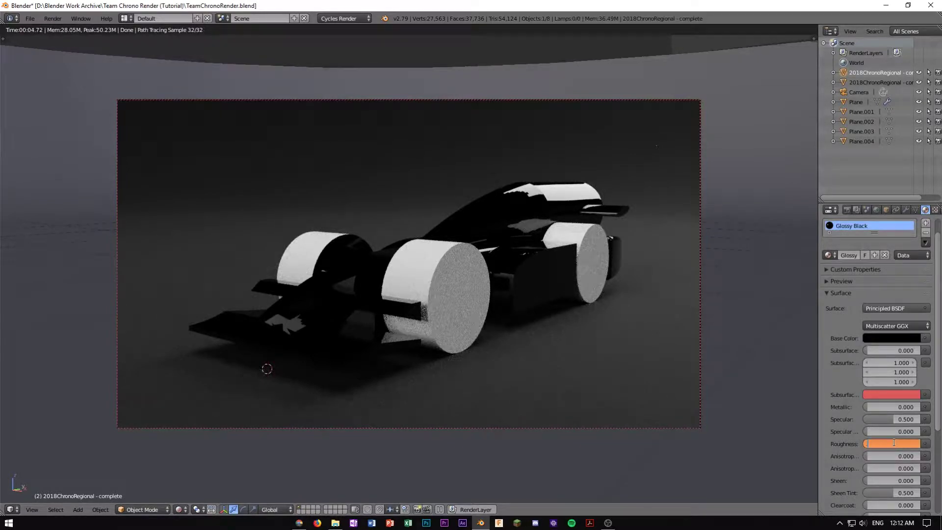
type(".1")
key("Return")
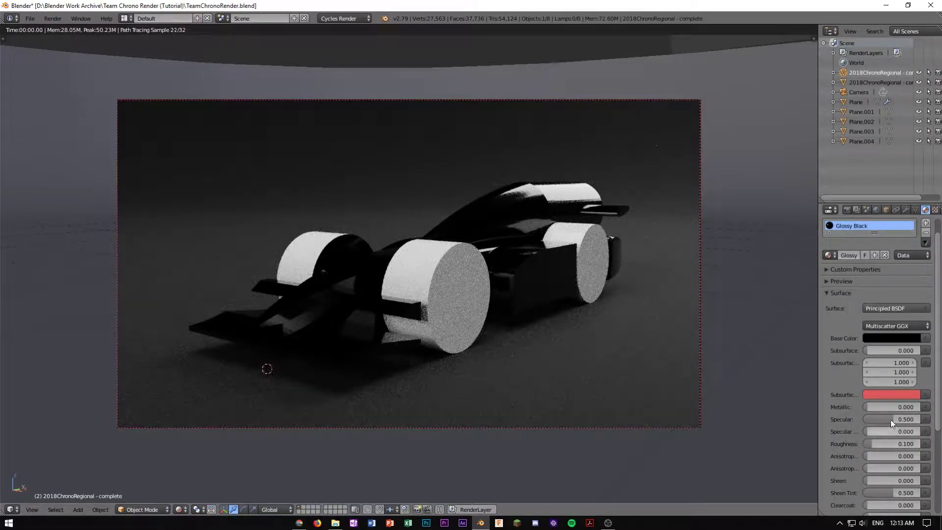
left_click(887, 442)
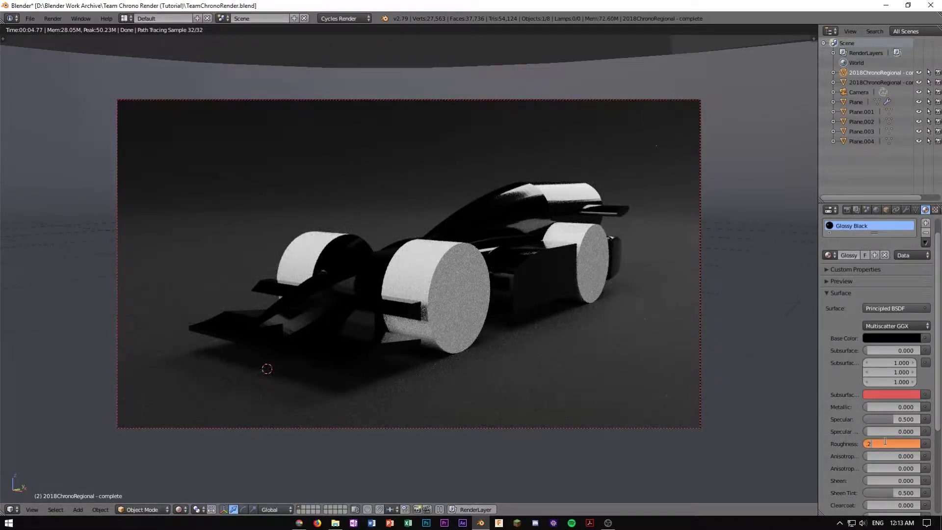
type(".2")
key("Return")
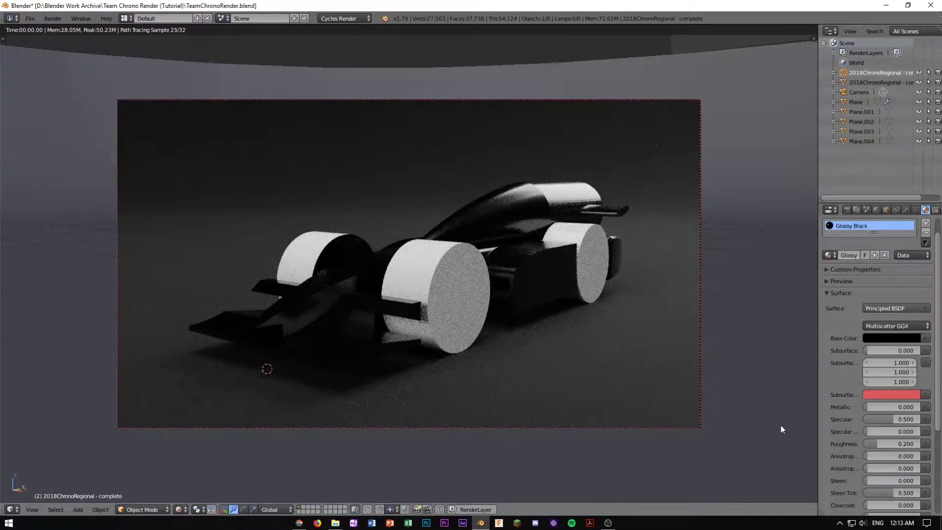
Set the Glossy Black material's roughness to 0.15
left_click(899, 444)
type(".15")
key("Return")
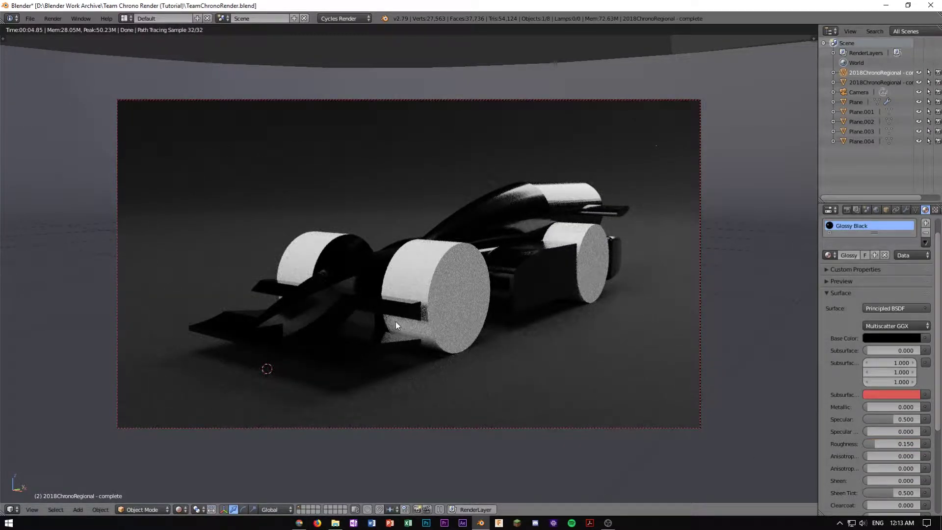
Select the wheels object and preview the car again in rendered shading
key("shift+z")
scroll(461, 293, "up", 5)
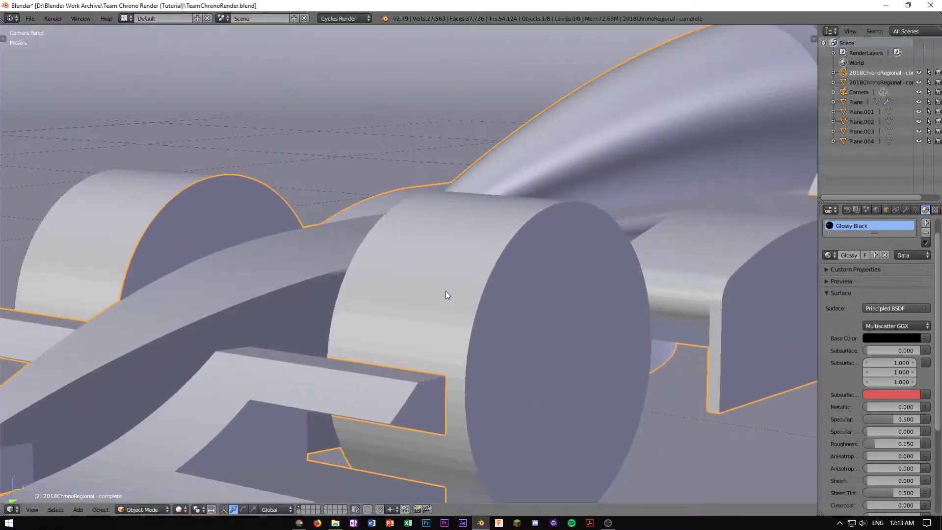
right_click(445, 295)
scroll(446, 295, "down", 6)
scroll(408, 290, "up", 2)
key("shift+z")
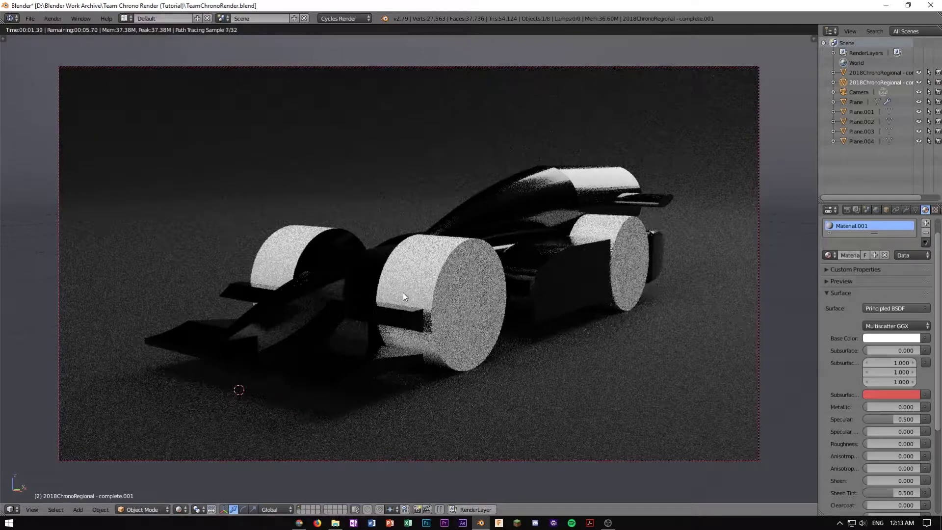
Return to solid shading, open the car body's mesh in Edit Mode and switch to face selection
key("shift+z")
right_click(308, 313)
key("Tab")
middle_click_drag(430, 309, 368, 288)
scroll(368, 288, "up", 6)
middle_click_drag(671, 291, 331, 336, "shift")
scroll(382, 292, "down", 8)
scroll(517, 251, "up", 10)
scroll(515, 253, "down", 6)
scroll(330, 335, "down", 15)
scroll(330, 335, "up", 6)
scroll(330, 335, "up", 1)
middle_click_drag(330, 335, 382, 327)
scroll(381, 327, "up", 2)
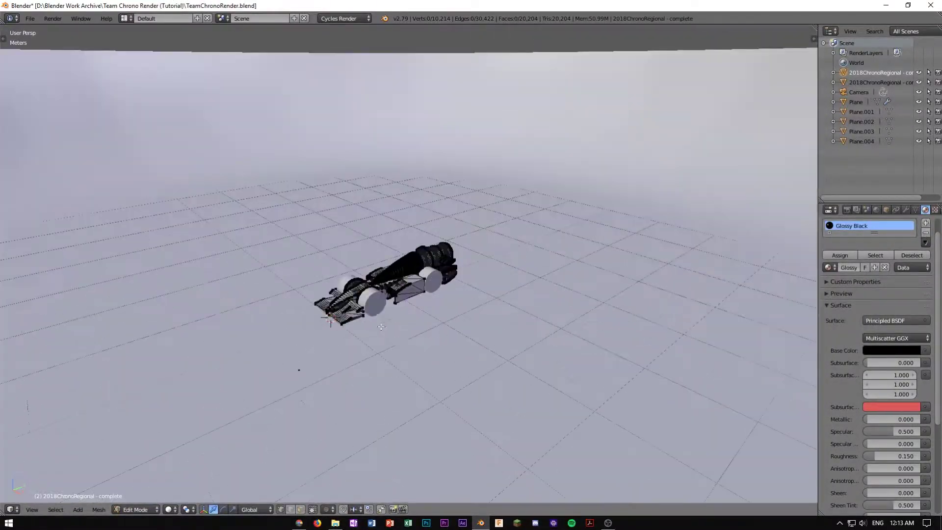
scroll(382, 327, "up", 10)
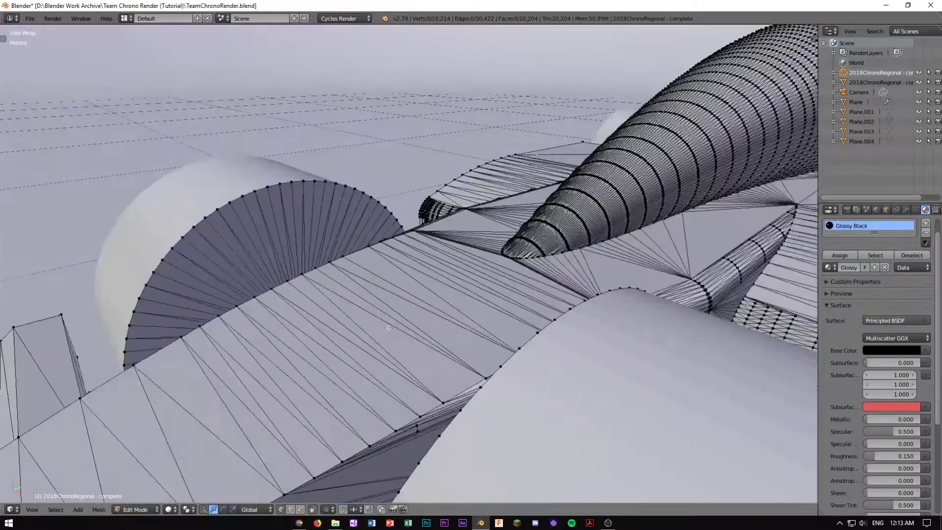
scroll(388, 328, "down", 10)
middle_click_drag(388, 328, 422, 339)
scroll(345, 352, "up", 3)
scroll(387, 410, "up", 8)
scroll(387, 410, "down", 8)
scroll(431, 317, "up", 2)
key("ctrl+Tab")
left_click(414, 346)
scroll(414, 345, "up", 5)
scroll(390, 280, "down", 3)
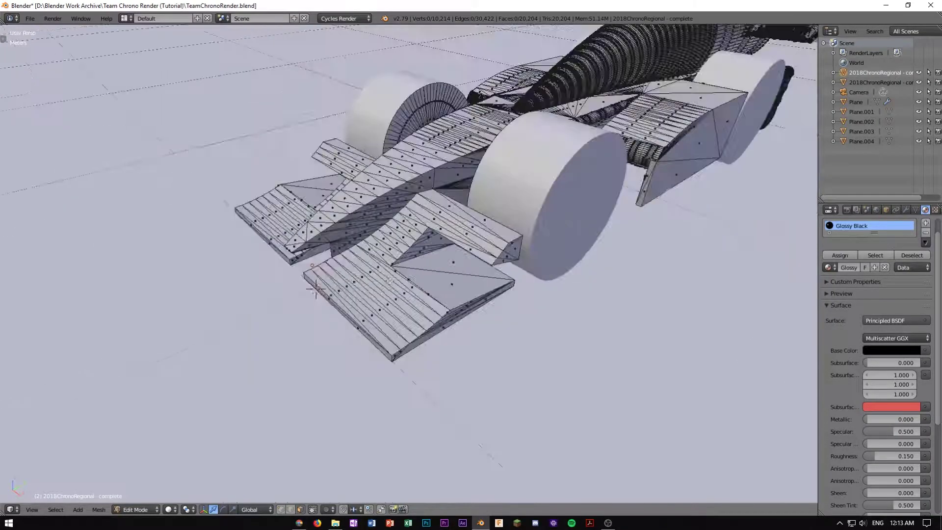
Allow selecting through to hidden faces and switch to the right orthographic view of the car body
scroll(430, 361, "down", 4)
middle_click_drag(623, 172, 431, 378, "shift")
scroll(431, 366, "up", 2)
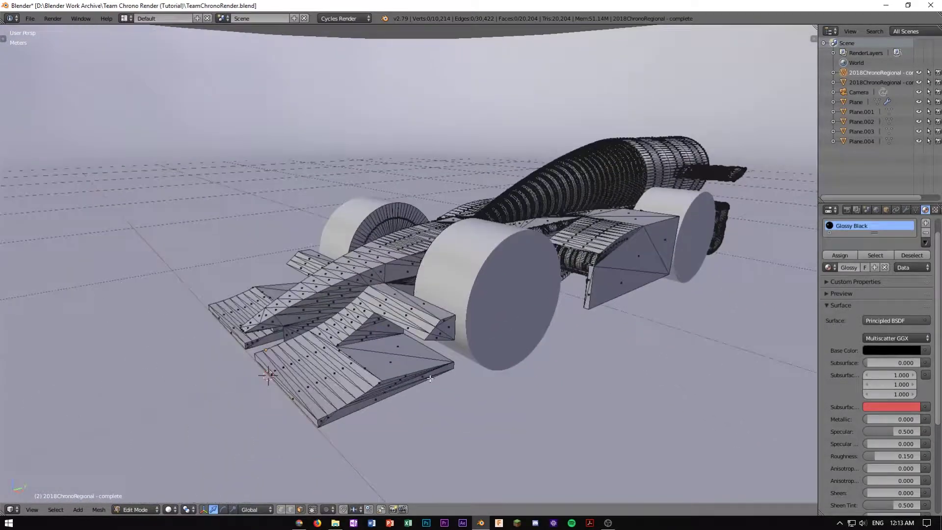
left_click(313, 510)
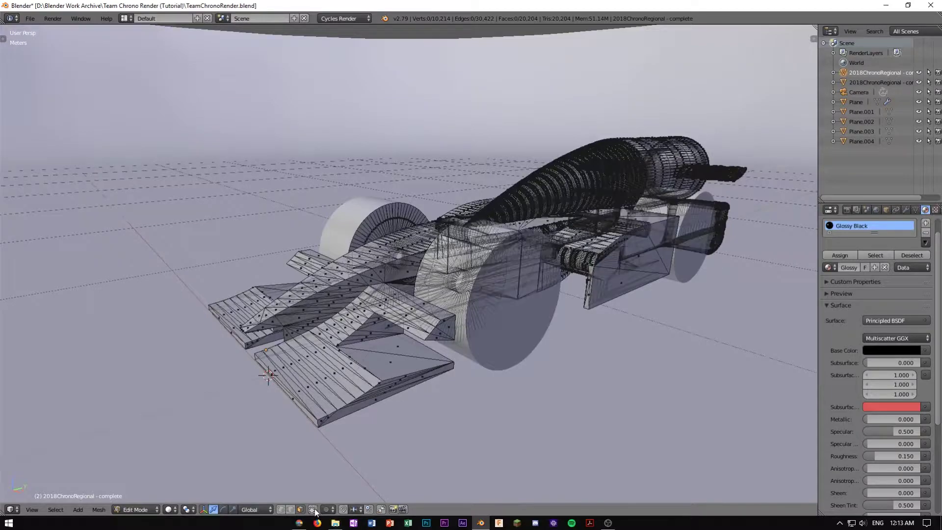
middle_click_drag(319, 484, 431, 394)
key("KP_3")
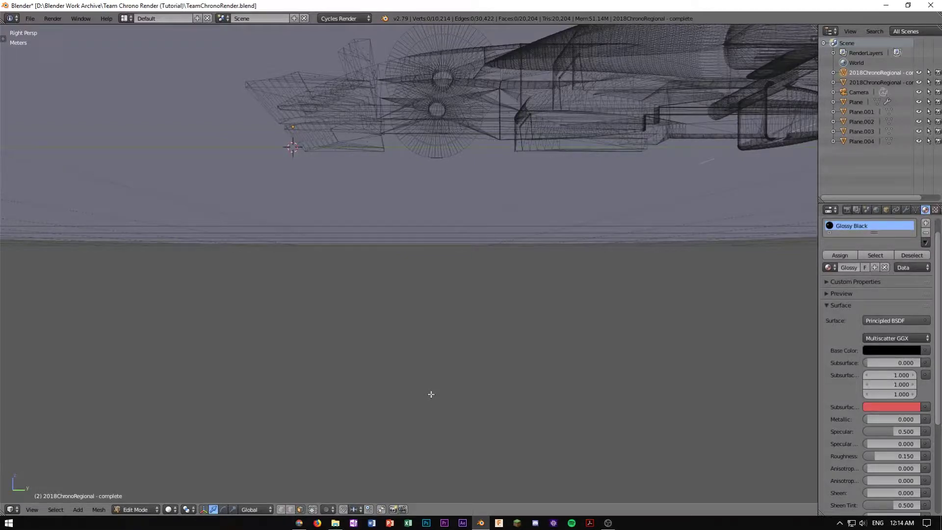
key("KP_5")
Circle-select the nose and front wing faces ahead of the front wheels
scroll(439, 228, "up", 6)
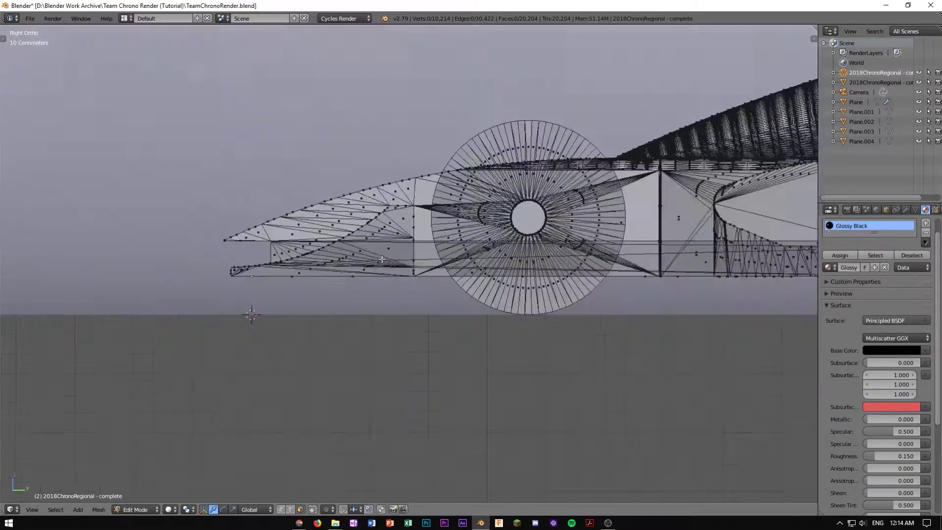
middle_click_drag(212, 274, 271, 305, "shift")
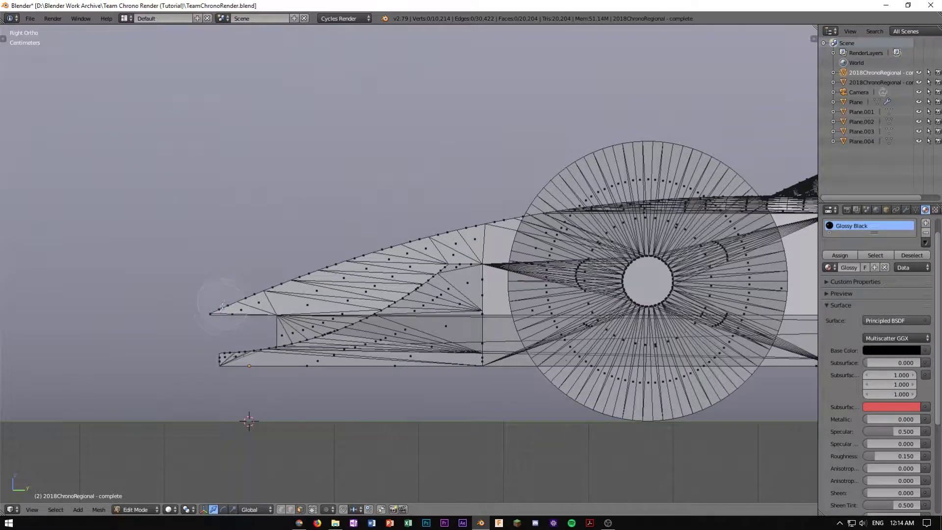
mouse_move(221, 309)
left_mouse_down()
mouse_move(246, 331)
mouse_move(294, 326)
mouse_move(379, 337)
mouse_move(397, 349)
mouse_move(388, 268)
mouse_move(358, 255)
left_mouse_up()
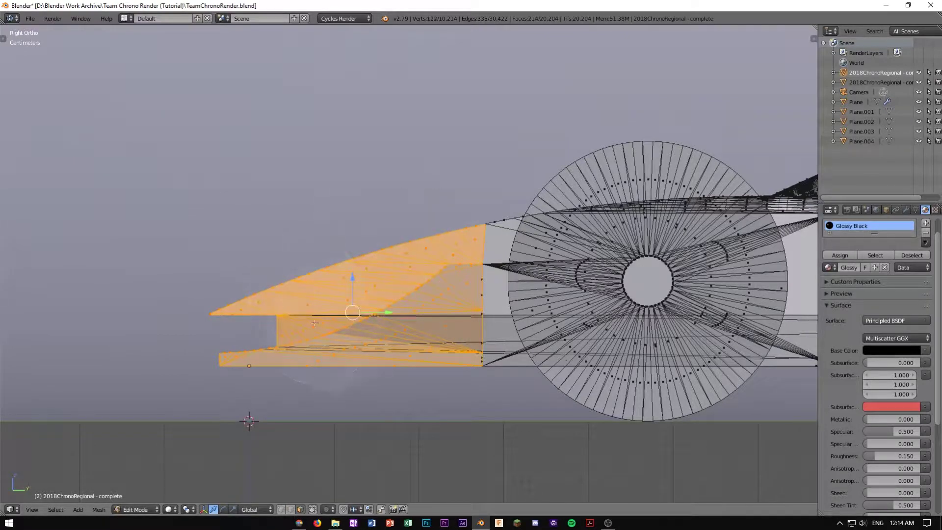
Add the missed side and rear faces of the front wing to the selection
middle_click_drag(342, 281, 348, 345)
right_click(394, 246, "shift")
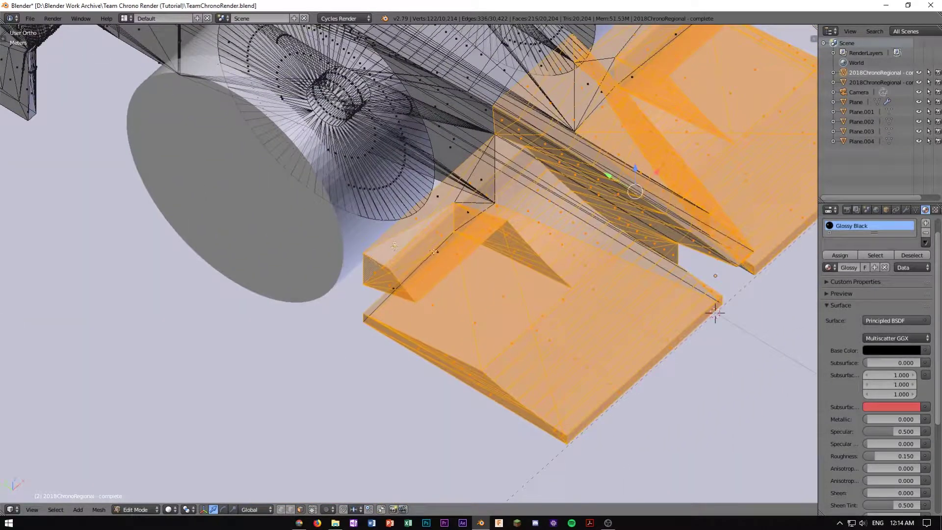
right_click(398, 287, "shift")
right_click(466, 214, "shift")
right_click(437, 204, "shift")
right_click(467, 189, "shift")
middle_click_drag(465, 212, 324, 275)
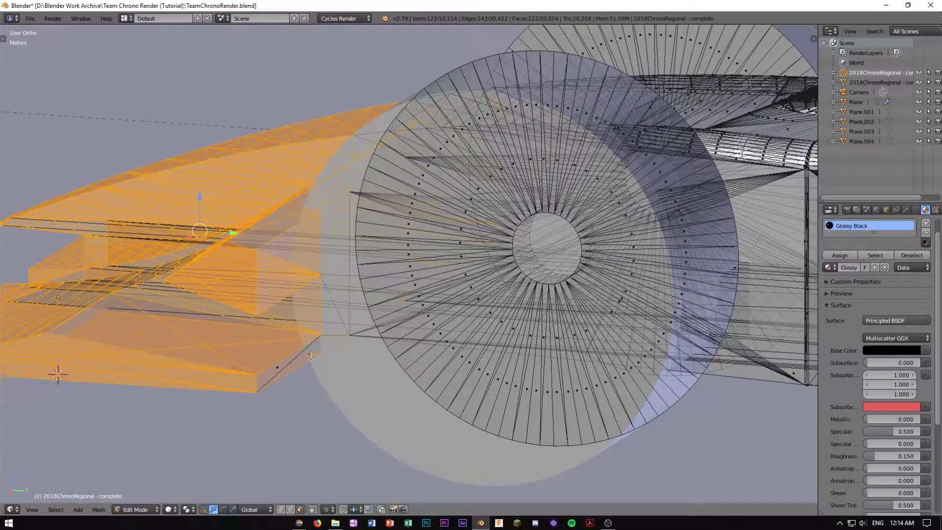
middle_click_drag(310, 333, 331, 307)
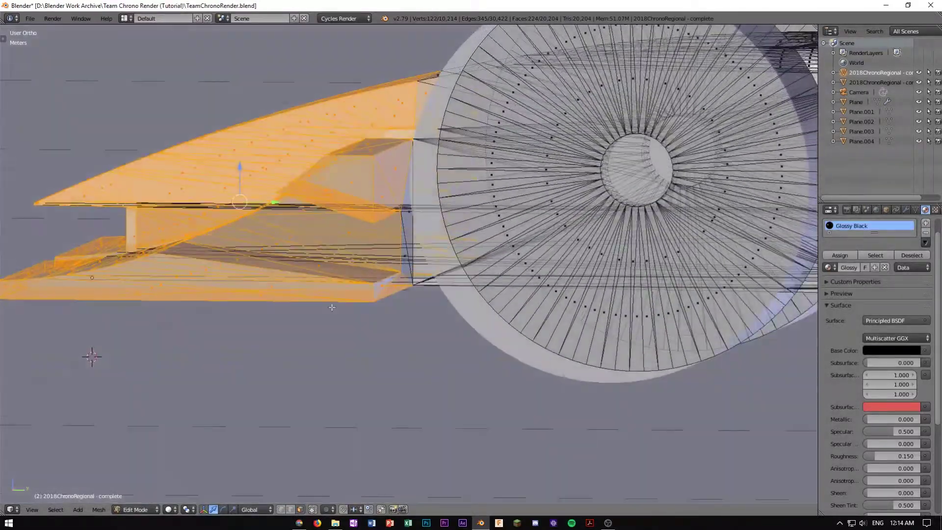
middle_click_drag(403, 259, 433, 290)
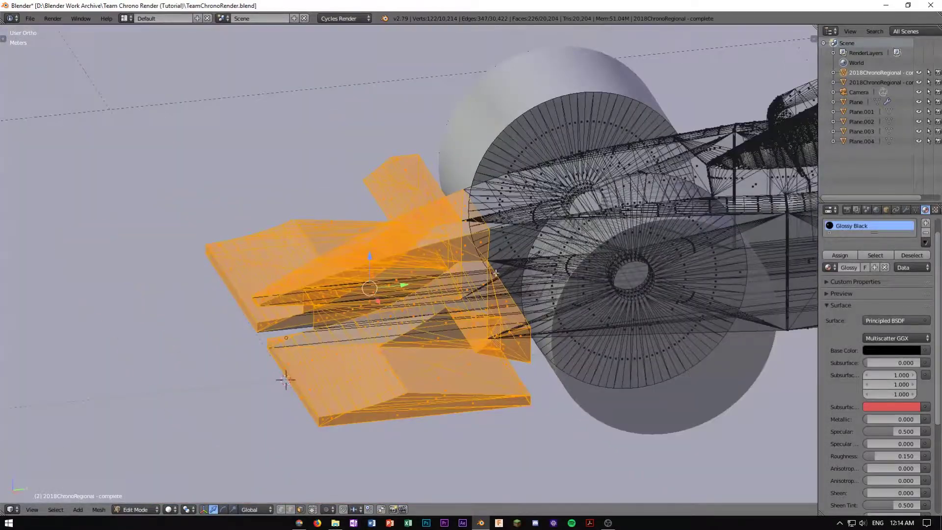
Try moving the selected nose and front wing faces away from the body to check the selection
key("g")
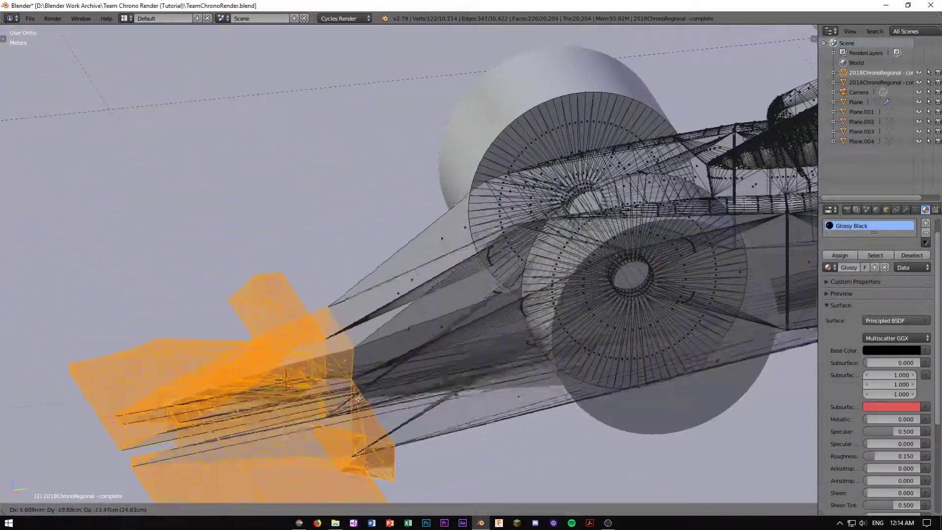
right_click(286, 379)
middle_click_drag(286, 381, 344, 351)
middle_click_drag(416, 278, 366, 378)
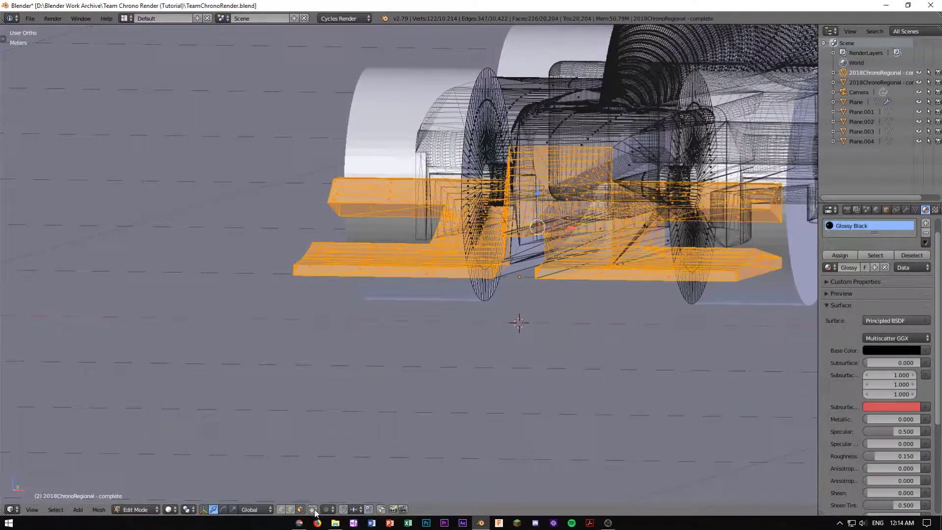
Limit selection to visible faces and view the front wing up close through the camera
left_click(315, 511)
middle_click_drag(578, 320, 527, 337)
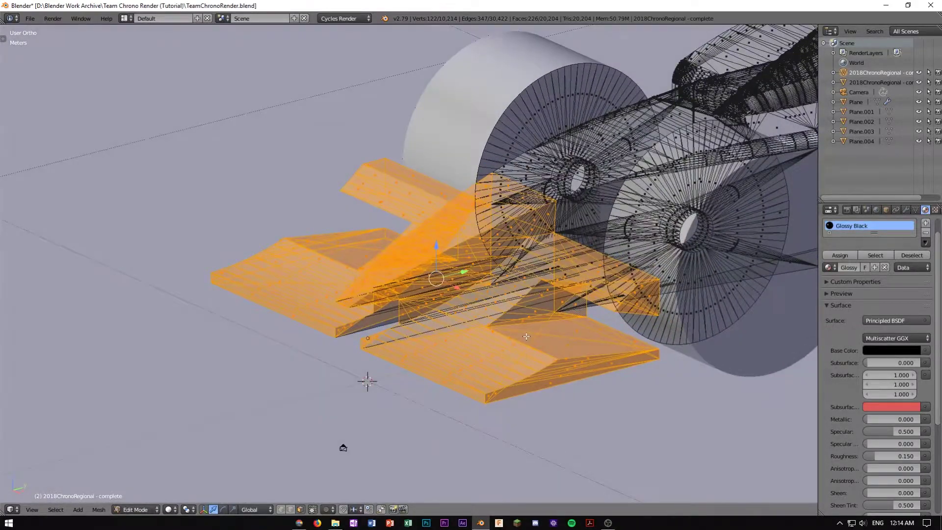
key("KP_0")
scroll(338, 351, "up", 6)
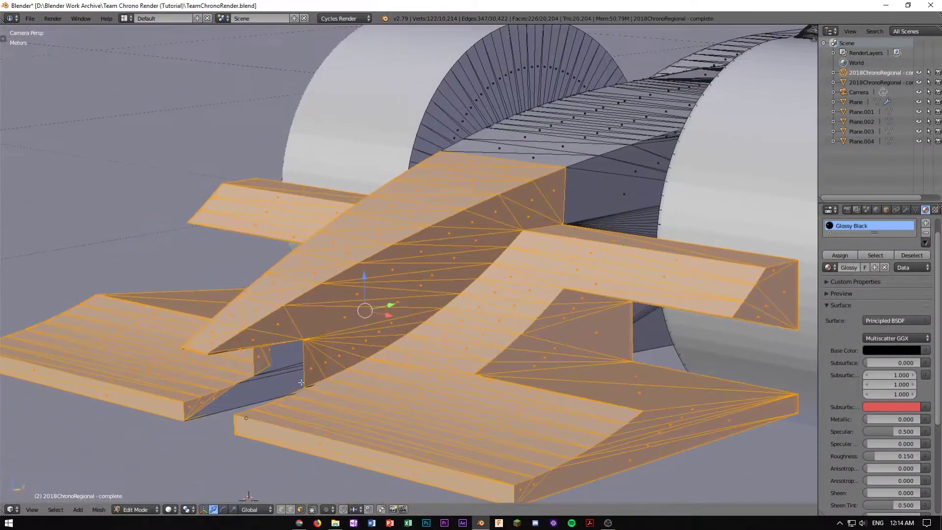
Add the unselected faces in the gap between the two front wing halves, below the nose, to the selection
key("ctrl+Tab")
left_click(291, 386)
key("f")
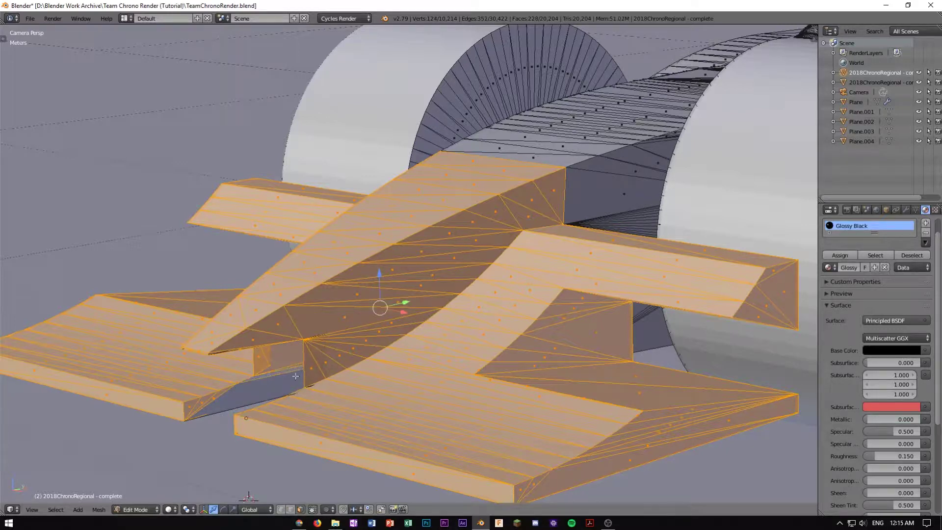
right_click(292, 381, "shift")
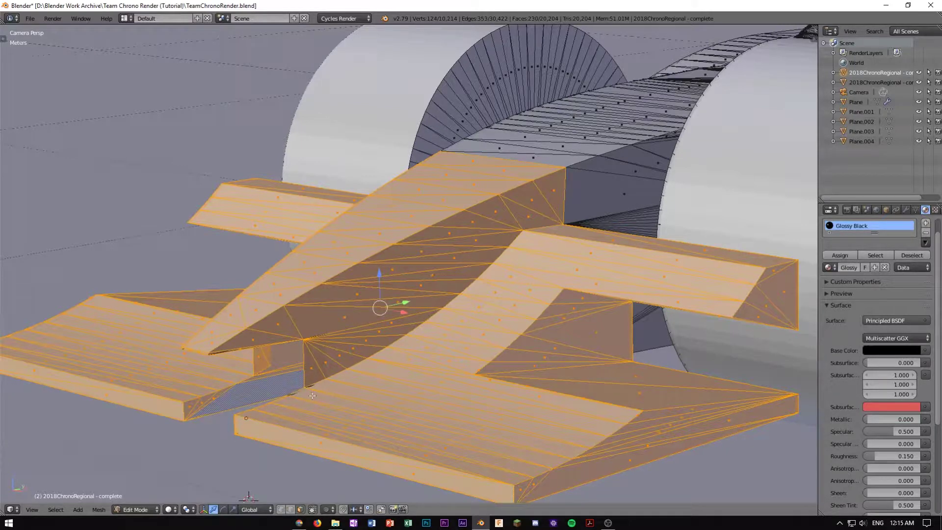
scroll(312, 395, "up", 2)
middle_click_drag(312, 395, 468, 356)
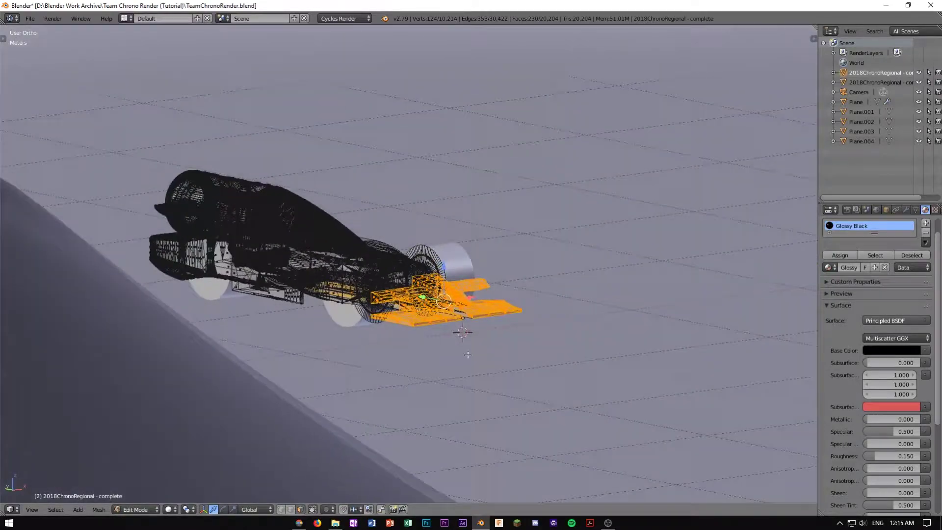
Add the remaining unselected faces beneath the nose, where the two front wing halves meet, to the selection
scroll(468, 356, "up", 10)
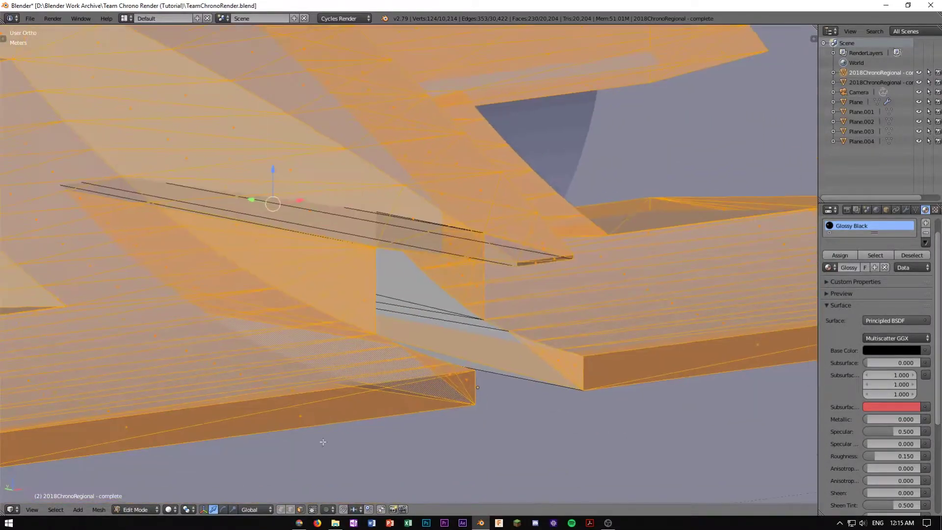
left_click(312, 511)
left_click(313, 510)
scroll(354, 457, "down", 2)
right_click(425, 282, "shift")
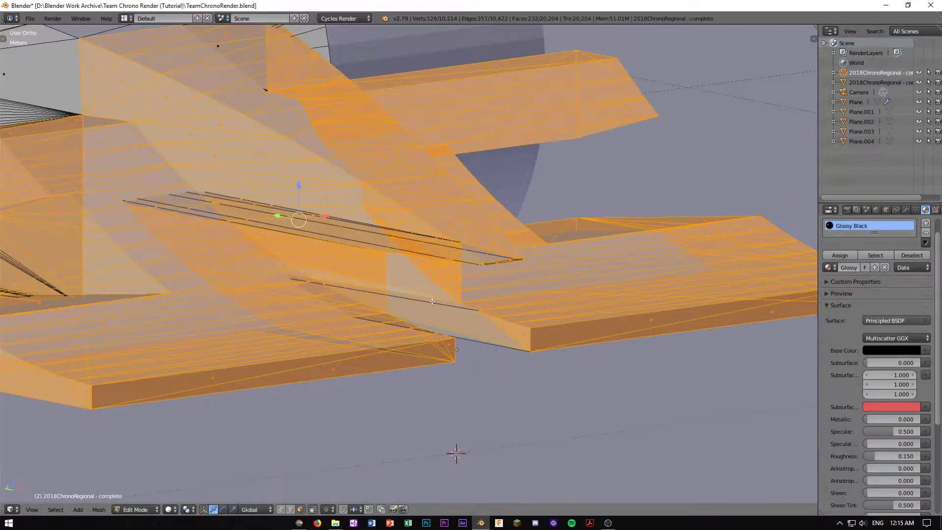
middle_click_drag(532, 373, 472, 378)
scroll(472, 378, "down", 4)
middle_click_drag(322, 361, 387, 366)
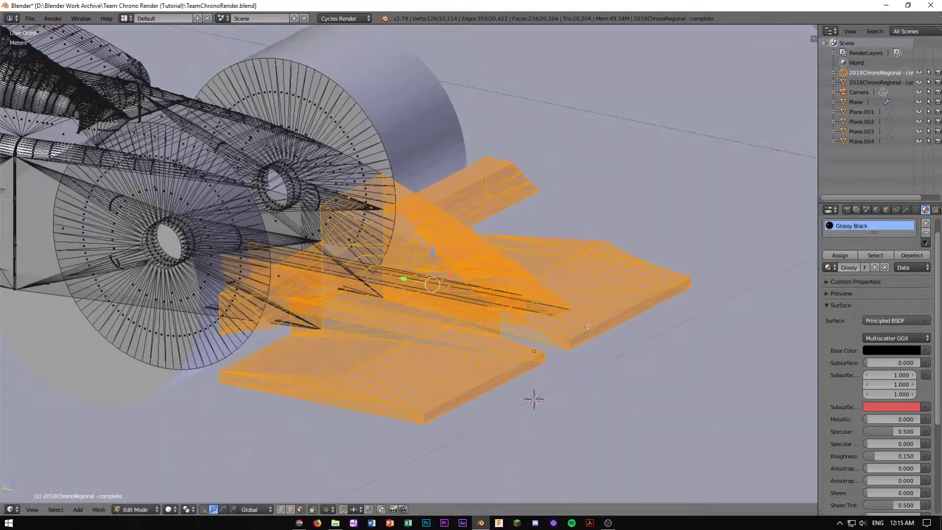
Examine the selected nose and front wing in perspective and through the camera to check that the selection is complete
scroll(530, 330, "down", 4)
middle_click_drag(530, 329, 419, 314)
key("KP_5")
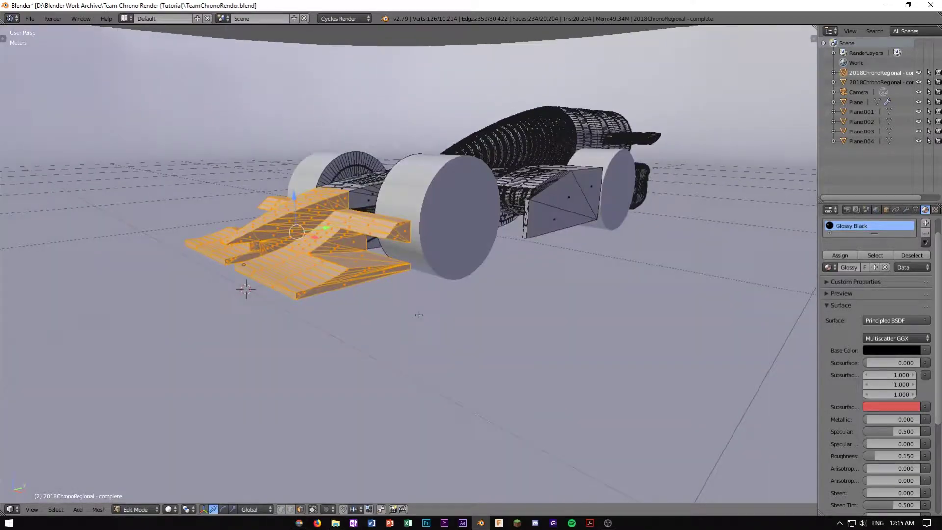
key("KP_0")
scroll(419, 315, "down", 3)
middle_click_drag(613, 337, 213, 352, "shift")
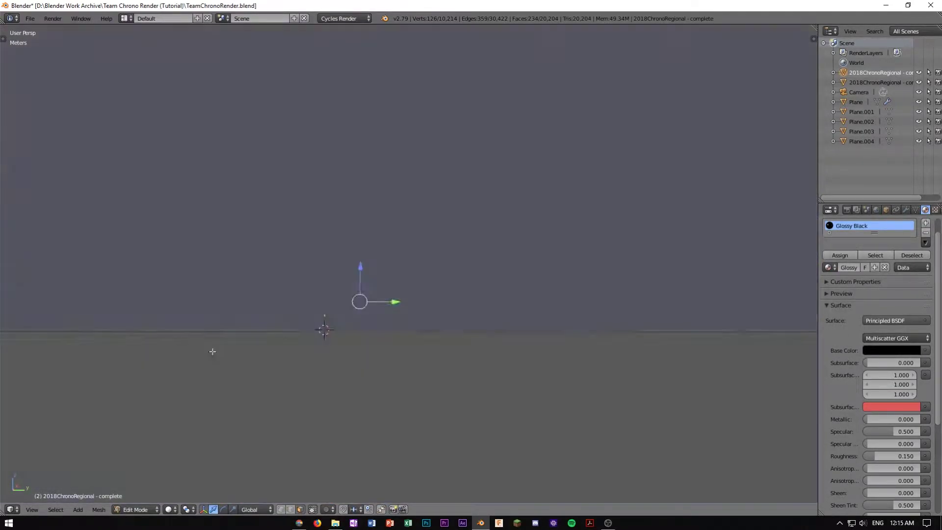
key("KP_0")
scroll(303, 319, "down", 6)
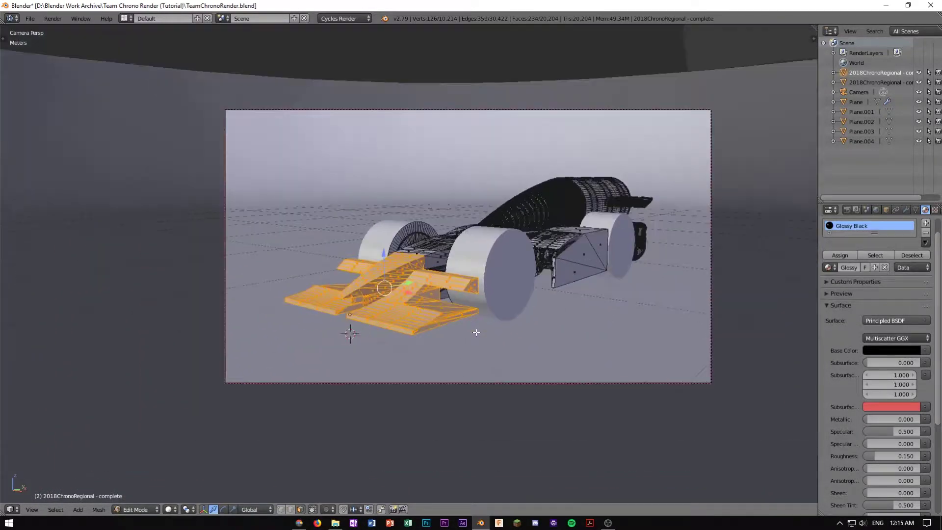
scroll(476, 332, "down", 1)
scroll(476, 332, "up", 7)
mouse_move(476, 332)
middle_mouse_down()
mouse_move(490, 345)
mouse_move(475, 334)
middle_mouse_up()
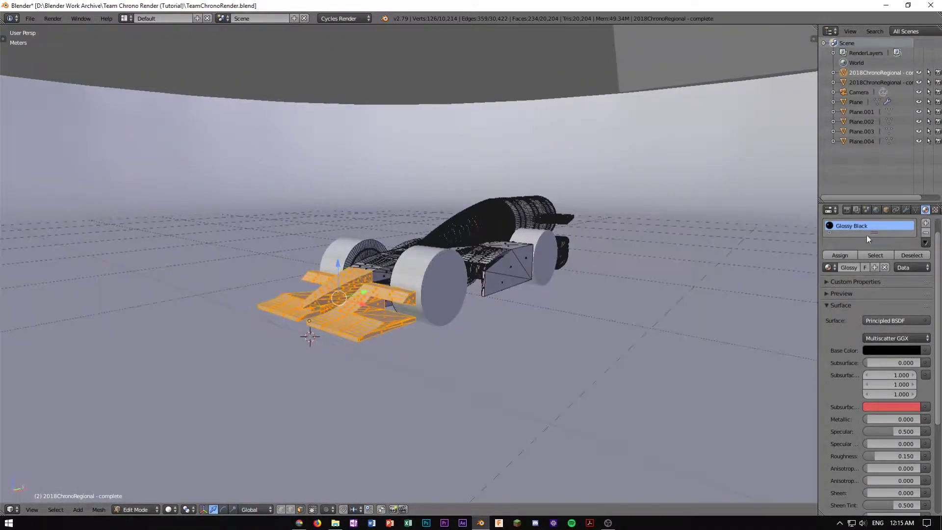
Add a second material slot to the car body mesh and load the existing Material.001 into it
left_click_drag(874, 233, 872, 241)
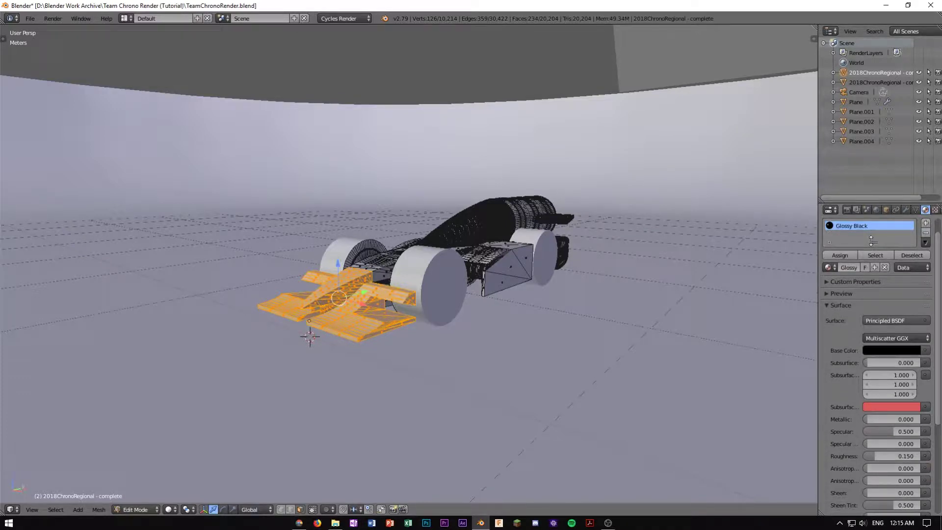
left_click(927, 225)
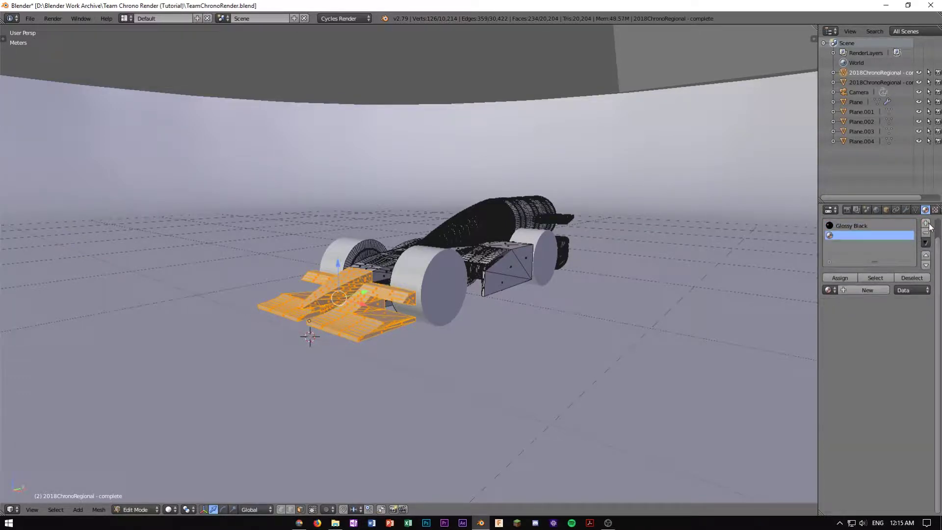
left_click(829, 290)
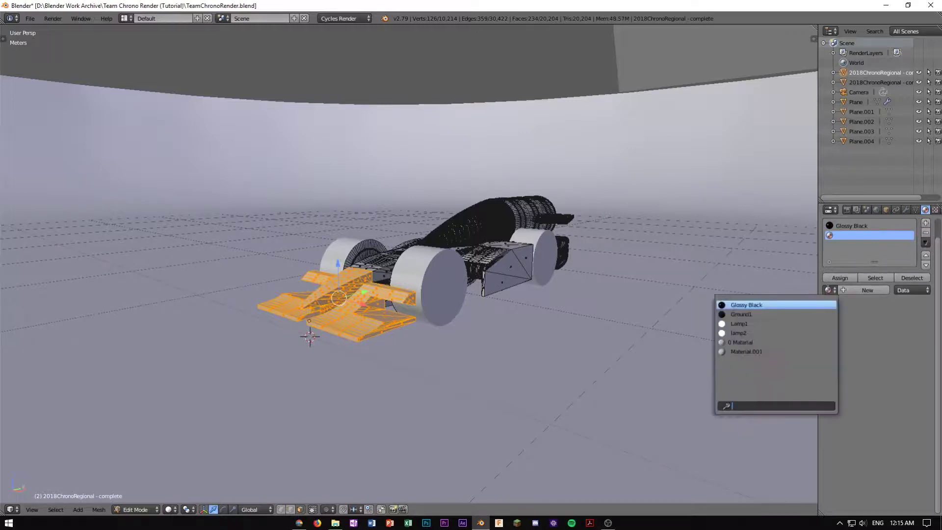
left_click(774, 352)
scroll(775, 353, "up", 5)
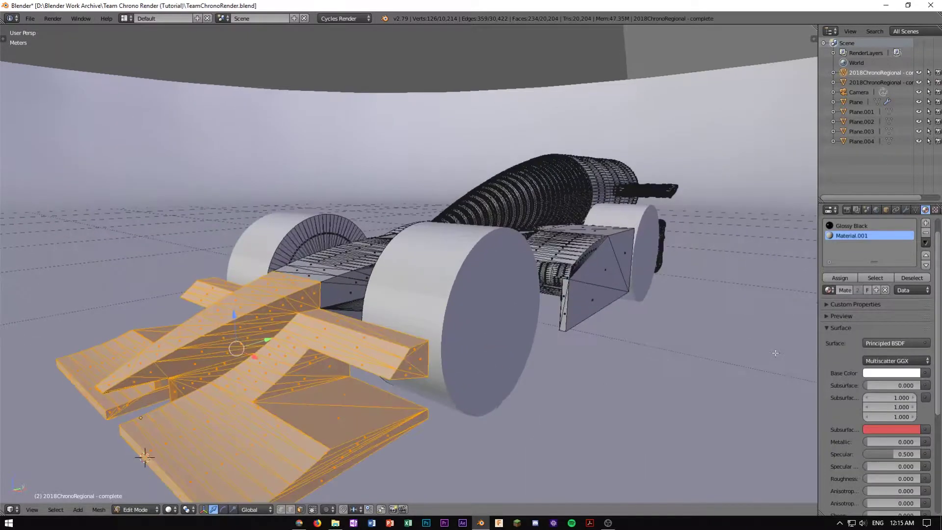
Rename Material.001 to Glossy White, assign it to the selected front wing faces and check the car in rendered shading
double_click(859, 237)
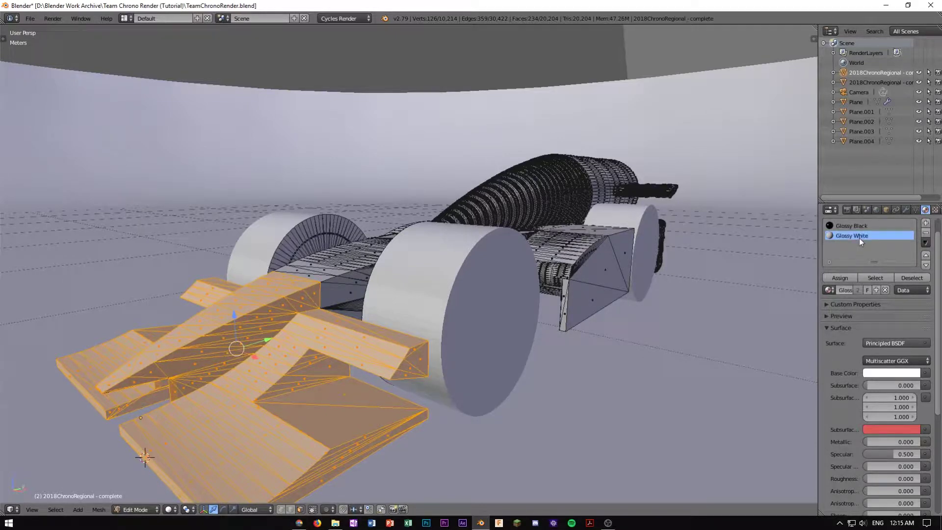
left_click_drag(814, 272, 769, 272)
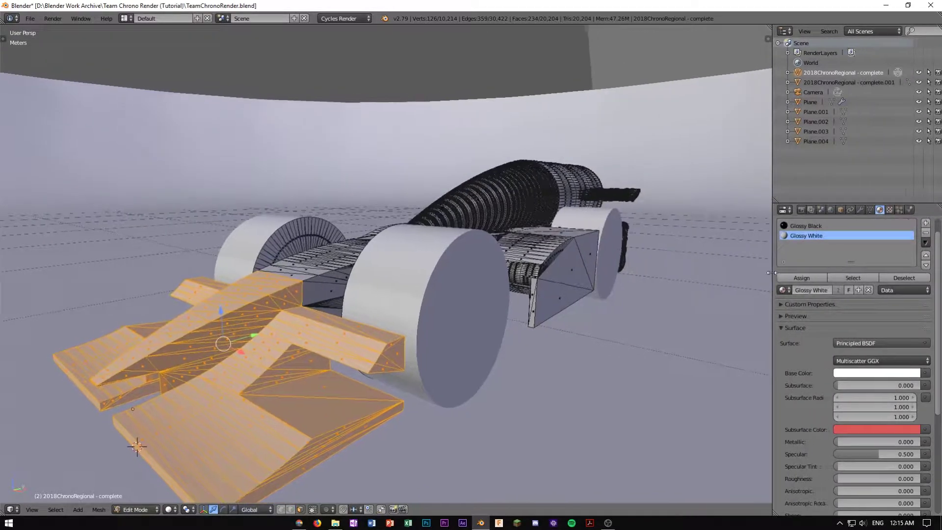
left_click(804, 278)
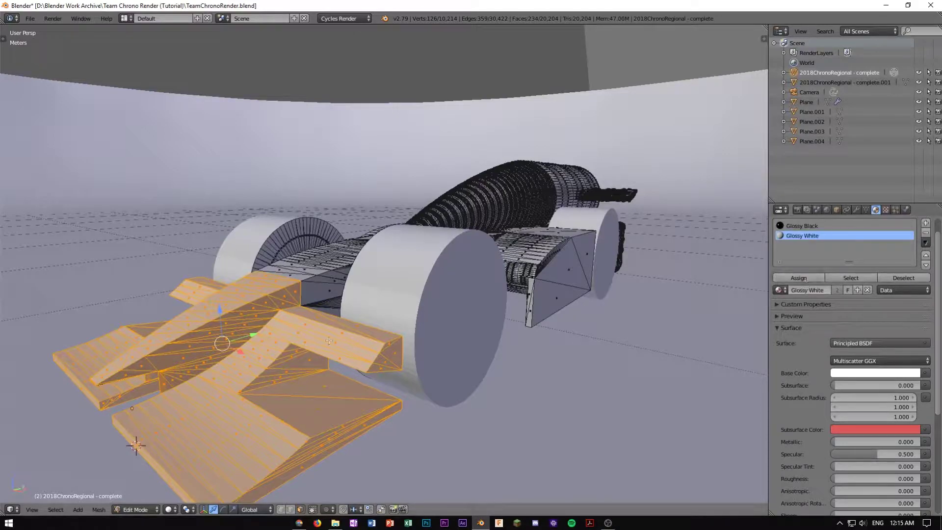
scroll(304, 355, "down", 2)
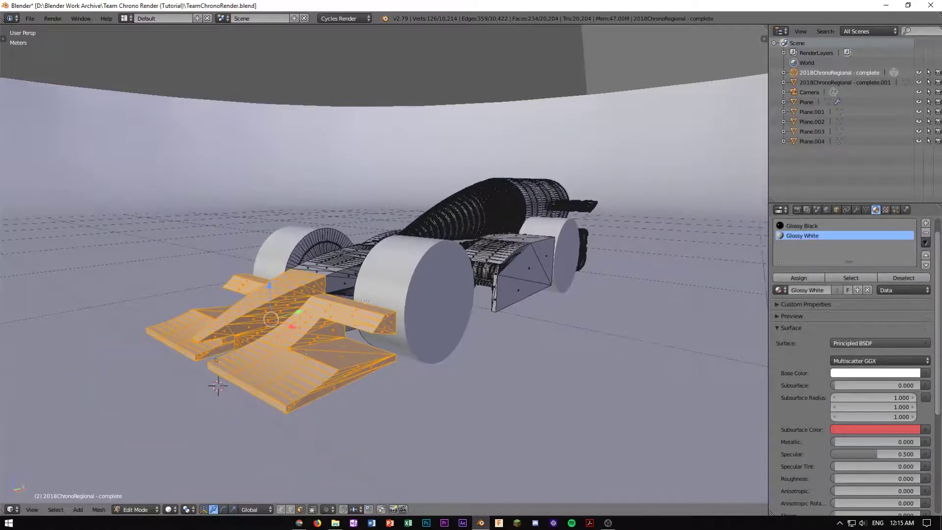
key("shift+z")
middle_click_drag(314, 344, 406, 290)
key("shift+z")
Switch to vertex selection and select the edge loop around the middle of the tubular rear body
scroll(414, 306, "up", 3)
key("ctrl+Tab")
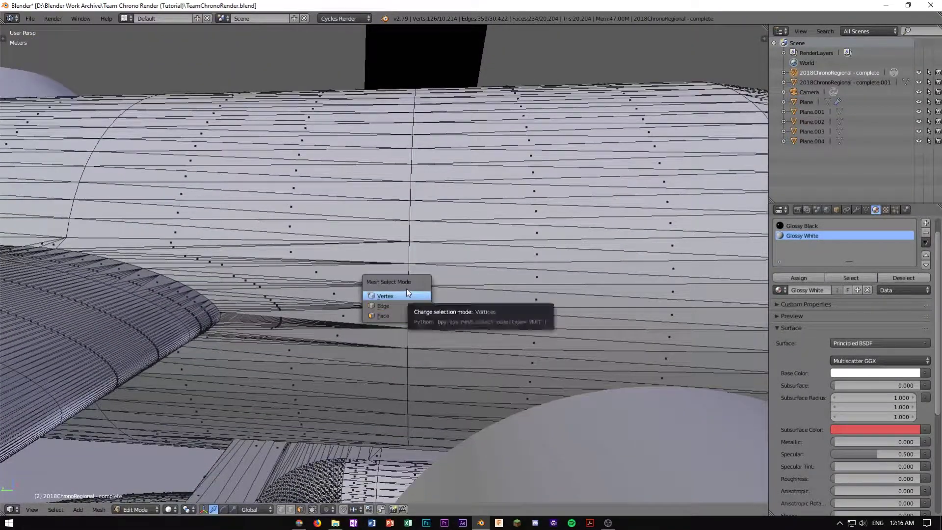
left_click(407, 295)
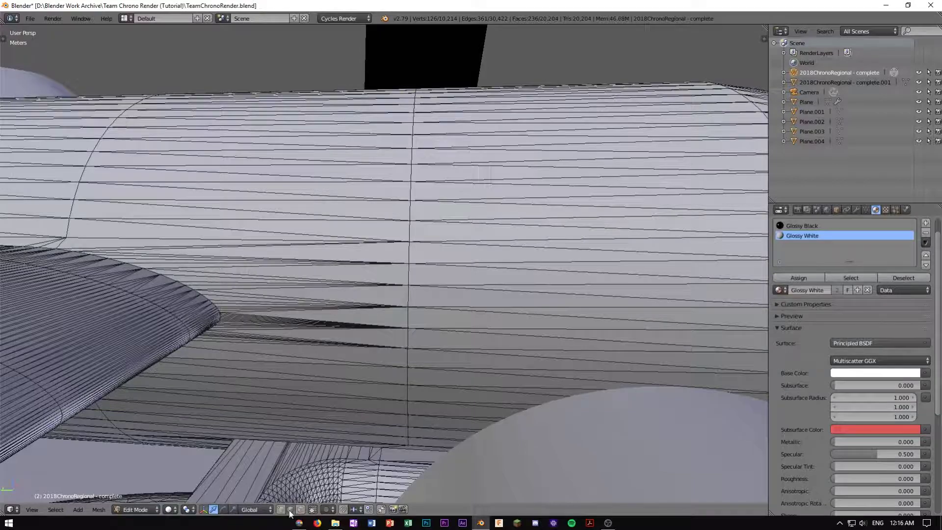
scroll(291, 469, "down", 8)
middle_click_drag(306, 378, 393, 255)
right_click(392, 256)
key("a")
scroll(407, 250, "up", 5)
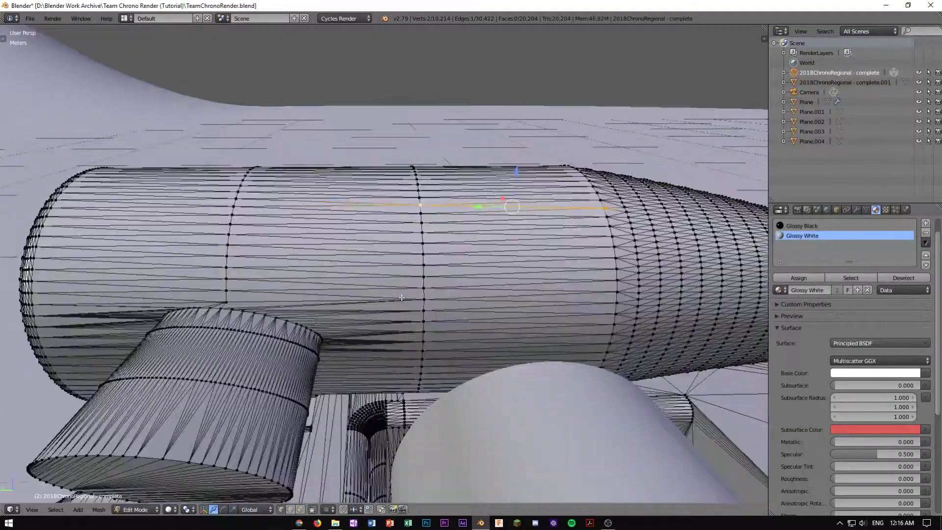
middle_click_drag(424, 348, 633, 351)
right_click(355, 304, "alt")
middle_click_drag(355, 304, 226, 262)
middle_click_drag(437, 242, 383, 196)
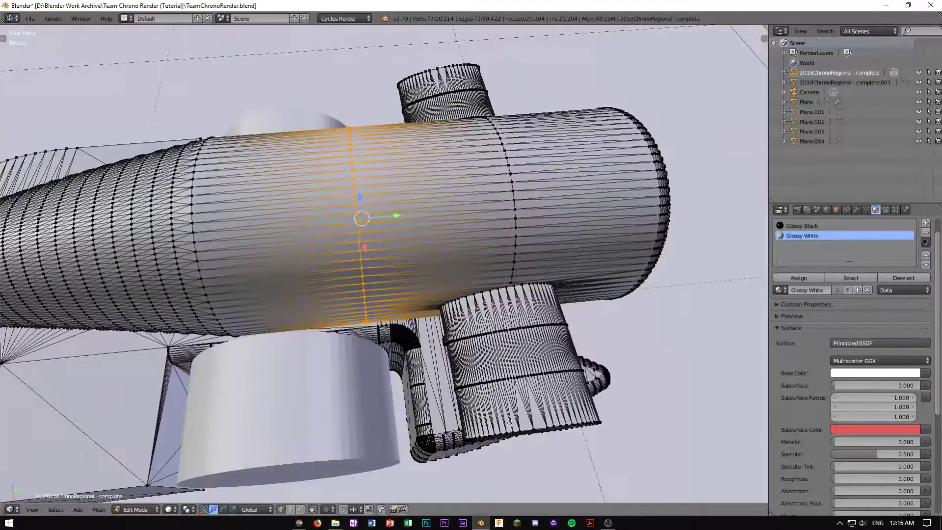
Try to move the selected edge loop along the body's length toward the rear wing
scroll(511, 423, "down", 7)
scroll(511, 423, "up", 9)
mouse_move(510, 423)
middle_mouse_down()
mouse_move(559, 417)
mouse_move(505, 405)
middle_mouse_up()
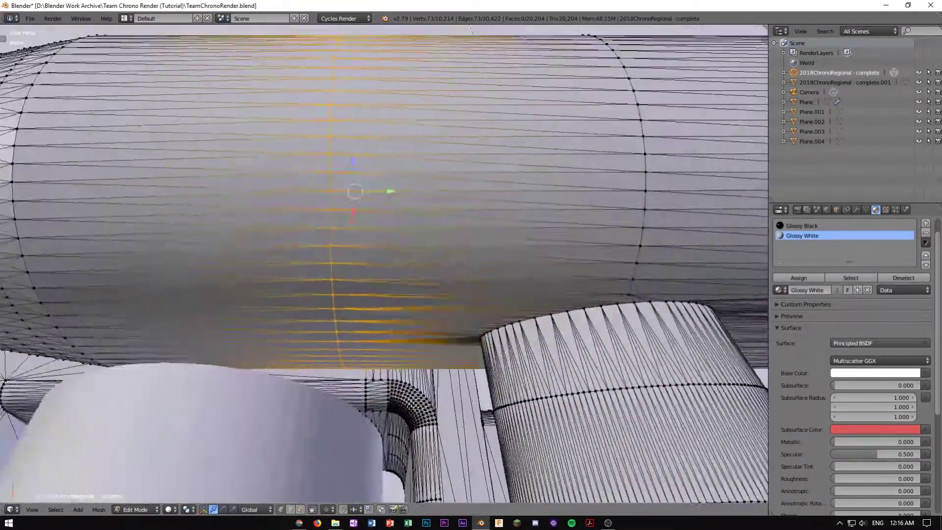
middle_click_drag(364, 194, 354, 148)
key("g")
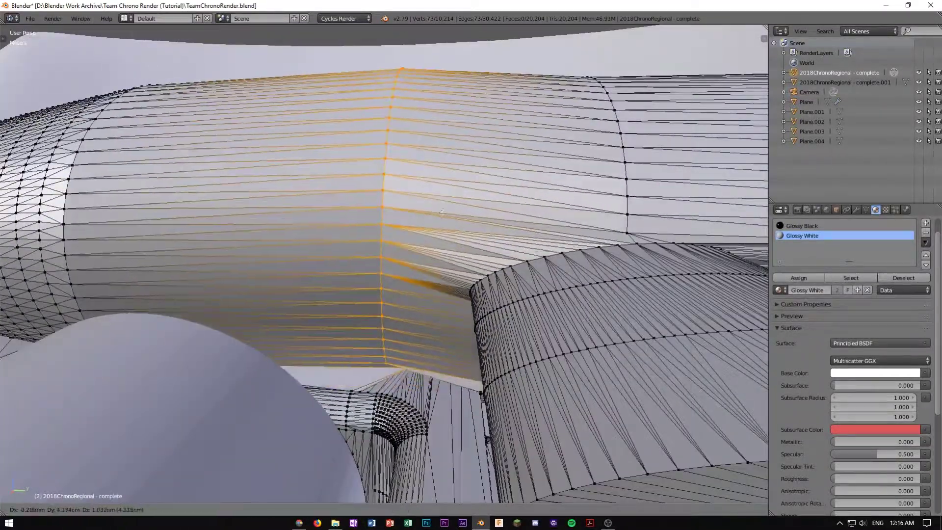
right_click(412, 215)
key("g")
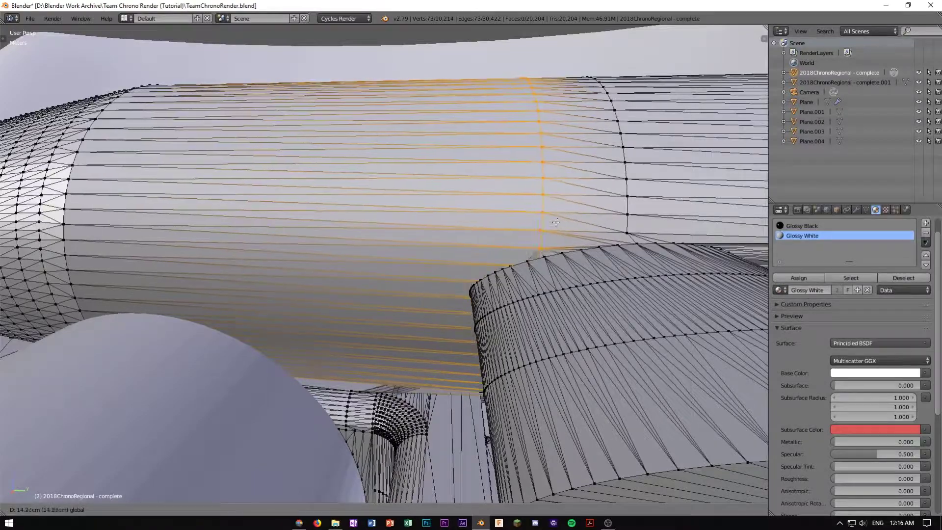
left_click(425, 225)
Deselect the loop's lowest vertex on the underside, where the tube meets the lower bodywork
middle_click_drag(368, 190, 390, 197)
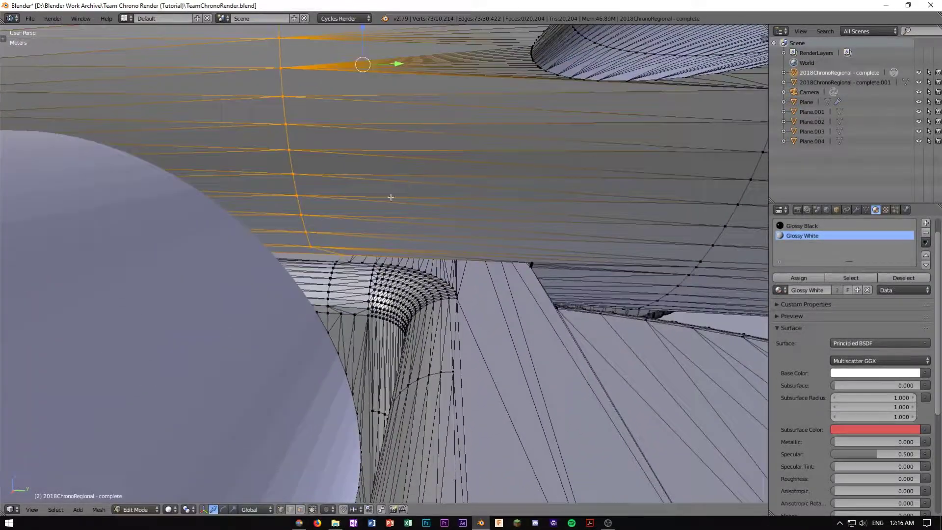
scroll(356, 245, "up", 3)
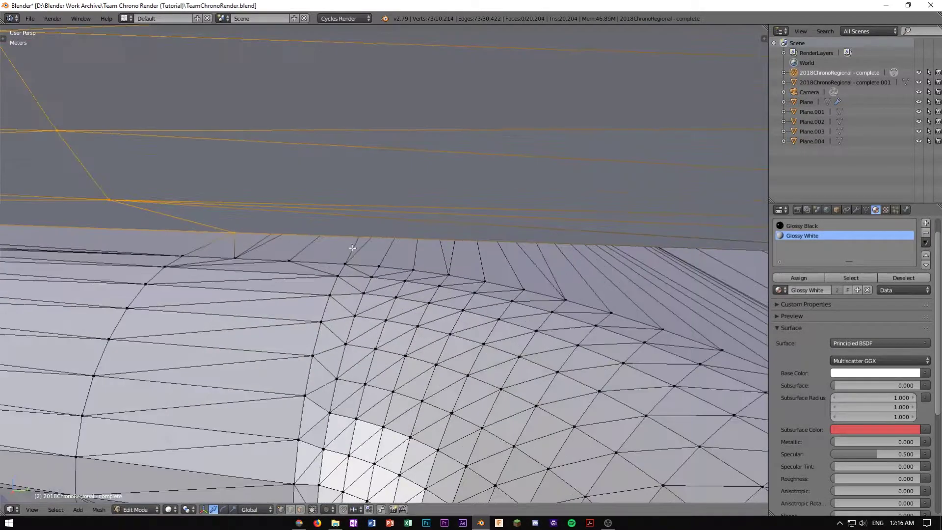
scroll(334, 222, "down", 8)
scroll(363, 249, "up", 5)
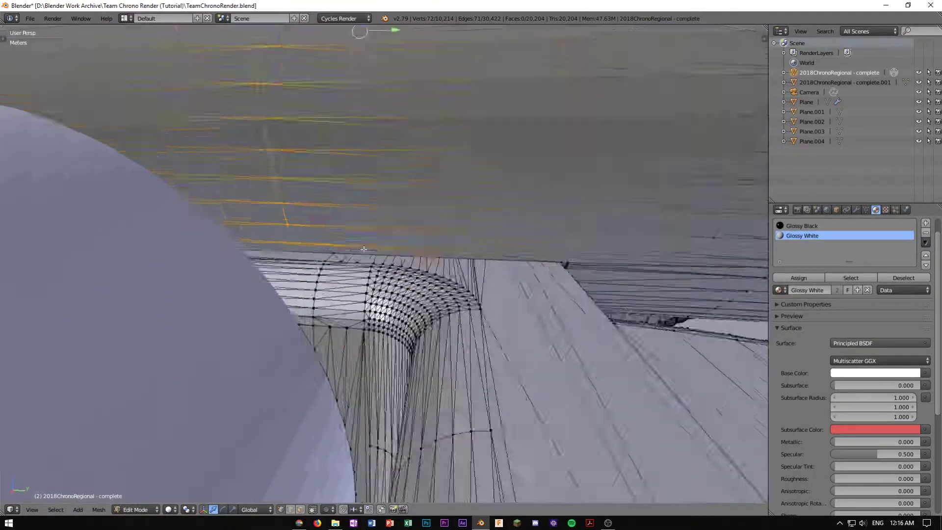
right_click(308, 247, "shift")
scroll(314, 241, "down", 5)
middle_click_drag(361, 176, 349, 206)
scroll(327, 290, "up", 5)
scroll(327, 295, "up", 4)
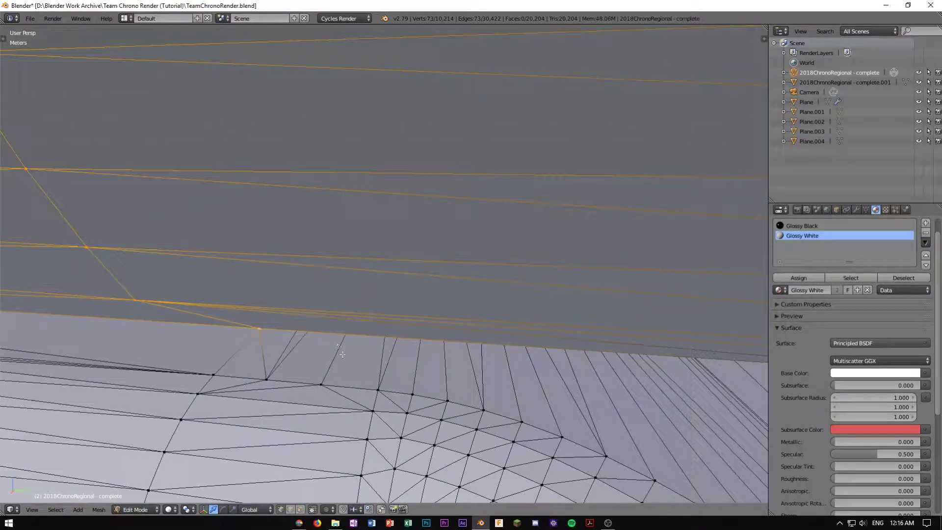
right_click(255, 328, "shift")
Deselect the matching bottom vertex on the other side and move the loop along the body toward the rear wing
scroll(277, 304, "down", 6)
middle_click_drag(584, 209, 387, 220)
scroll(478, 312, "down", 6)
scroll(489, 323, "up", 10)
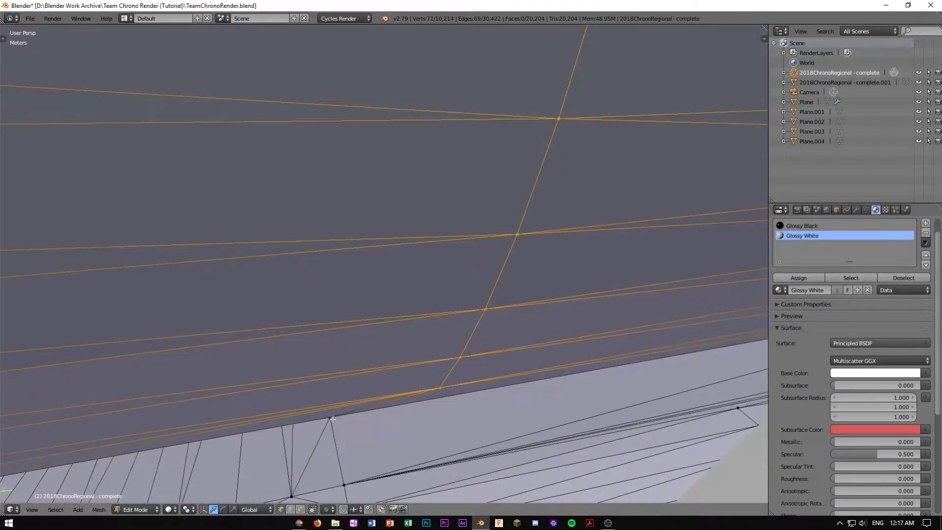
scroll(334, 415, "down", 8)
left_click_drag(321, 185, 325, 186)
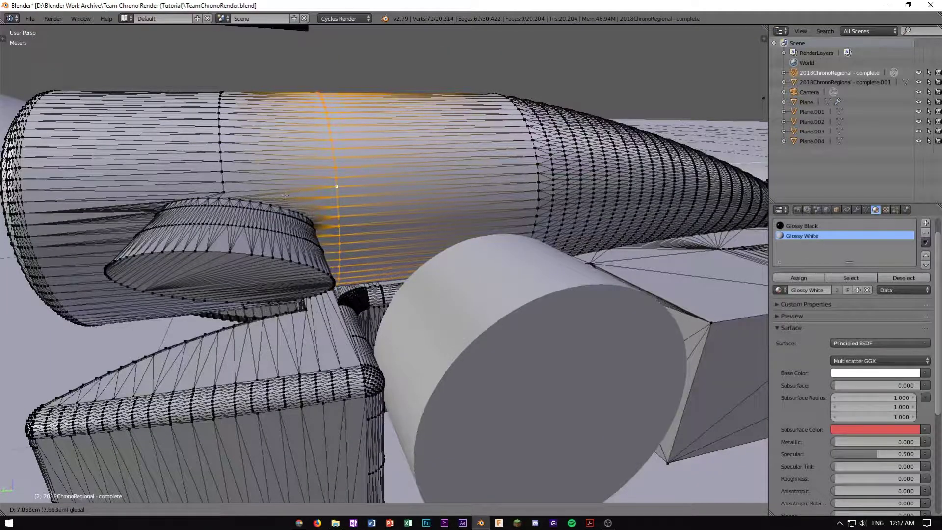
left_click_drag(278, 192, 280, 194)
Switch to face selection and select a run of faces up the band between the two edge loops above the rear wing
middle_click_drag(280, 193, 484, 299)
scroll(539, 295, "down", 5)
scroll(485, 299, "up", 2)
scroll(485, 299, "up", 5)
key("ctrl+Tab")
left_click(394, 323)
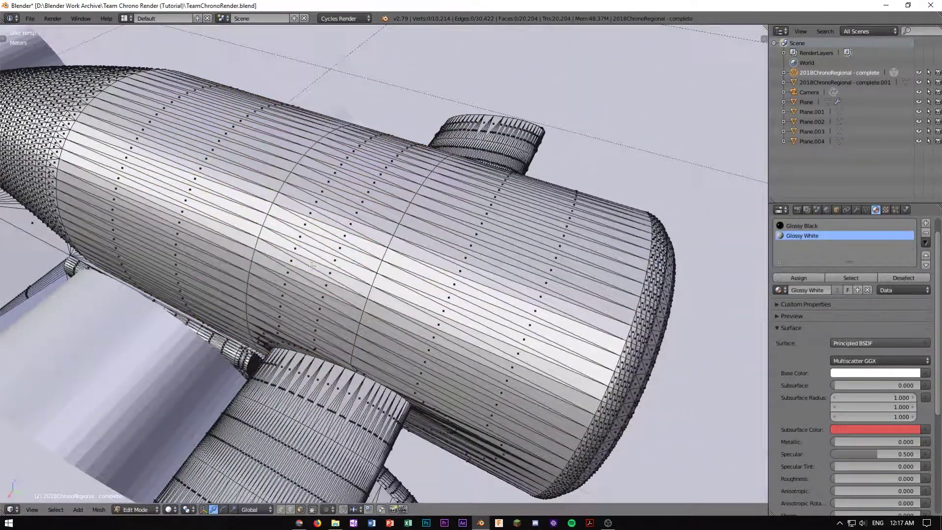
scroll(312, 266, "down", 4)
middle_click_drag(444, 393, 329, 212)
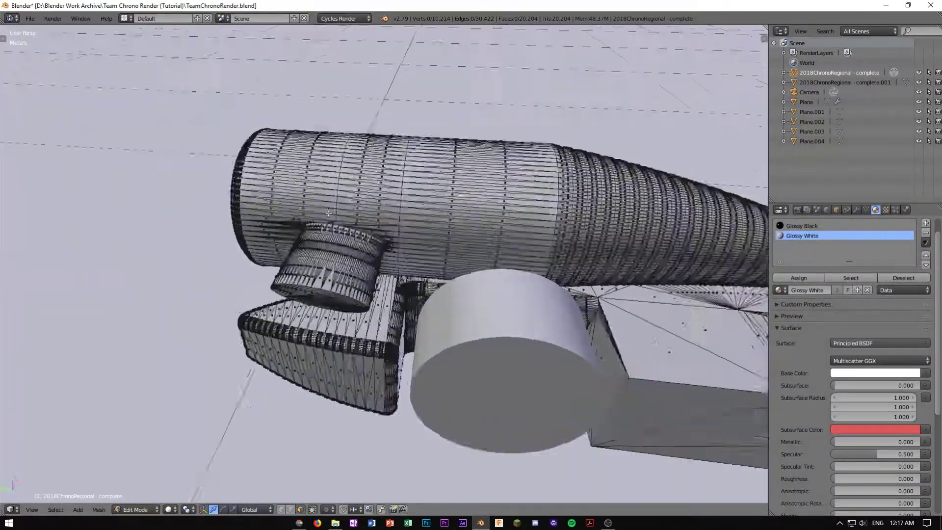
scroll(359, 191, "up", 4)
right_click(380, 149)
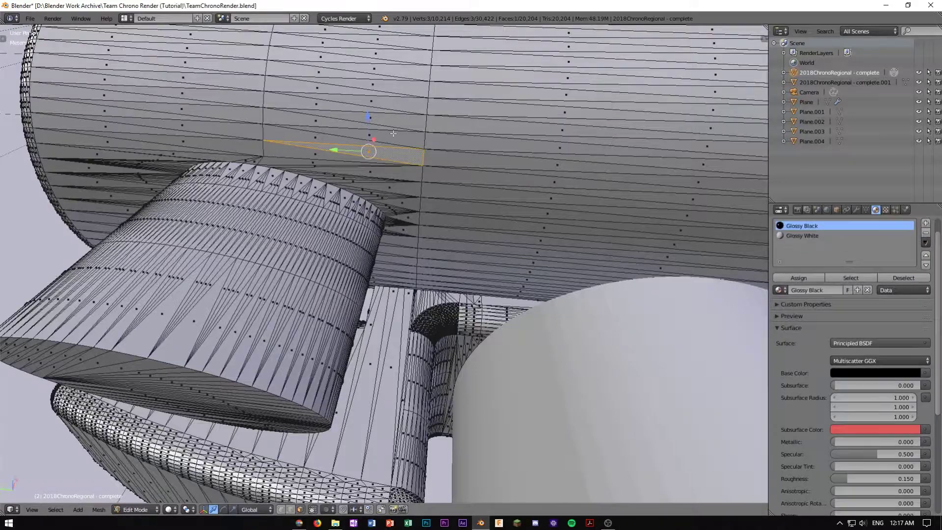
middle_click_drag(381, 149, 410, 88)
right_click(441, 99, "ctrl")
Extend the face selection over the top of the tube along the band between the two edge loops
scroll(454, 122, "down", 8)
middle_click_drag(454, 122, 427, 58)
right_click(387, 237, "alt+shift")
middle_click_drag(387, 237, 286, 231)
scroll(286, 231, "up", 5)
mouse_move(361, 305)
middle_mouse_down()
mouse_move(332, 284)
mouse_move(317, 323)
mouse_move(343, 303)
middle_mouse_up()
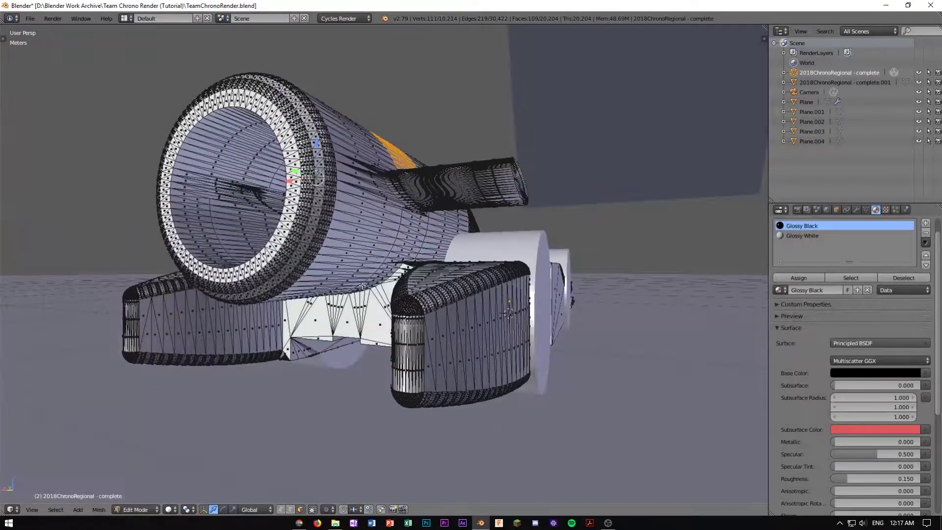
middle_click_drag(410, 230, 384, 202)
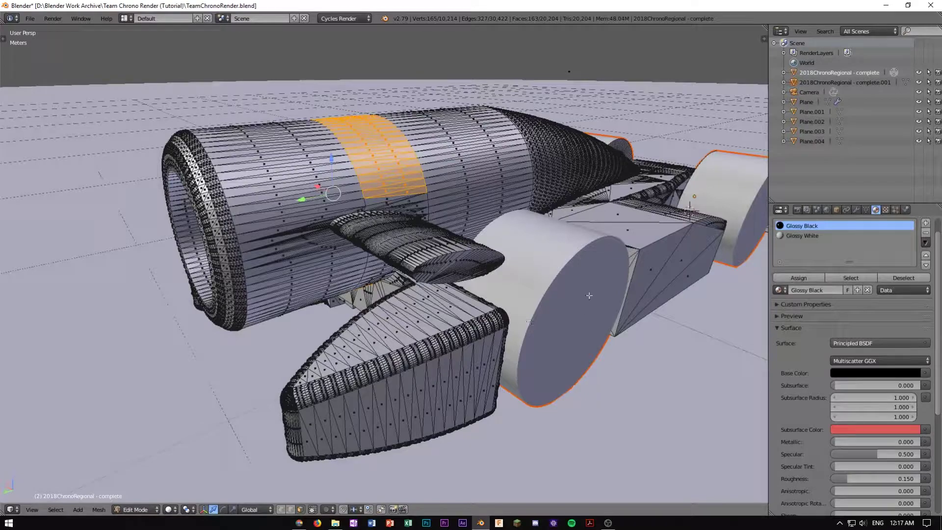
Reselect only the car body object without the wheels and resume editing its mesh
key("Tab")
right_click(372, 159)
key("Tab")
Add the band's faces below the rear wing and along the tube's underside to the selection
middle_click_drag(395, 231, 390, 197)
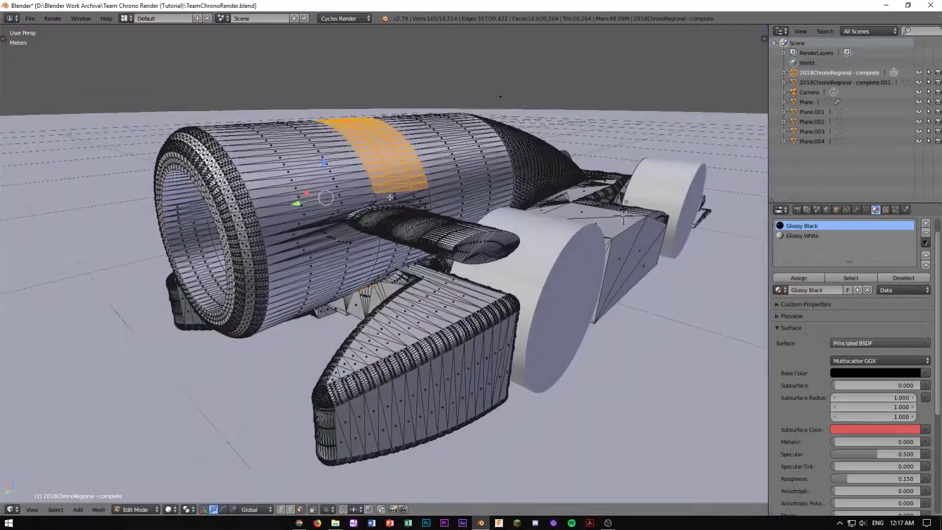
right_click(381, 272, "alt+shift")
middle_click_drag(381, 272, 416, 305)
scroll(388, 295, "up", 4)
scroll(430, 347, "up", 4)
middle_click_drag(430, 347, 427, 285, "shift")
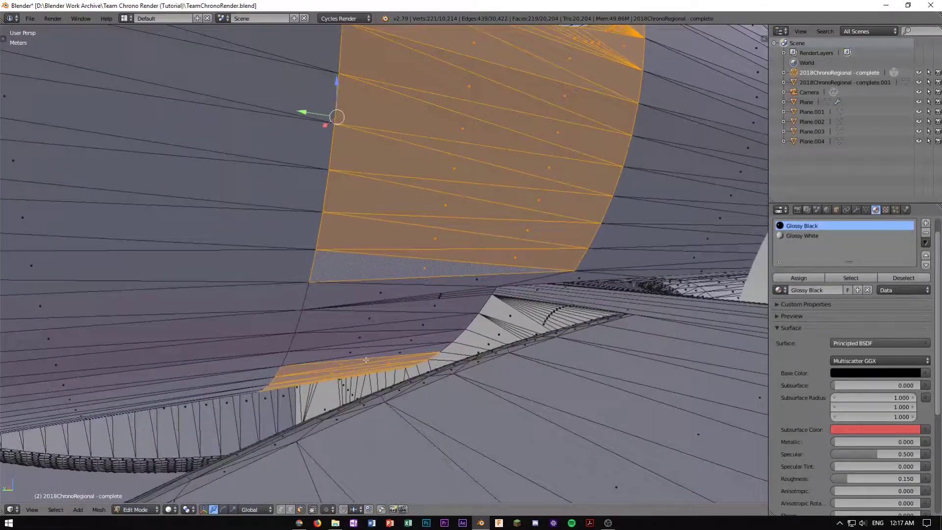
right_click(410, 346, "alt+shift")
Extend the face selection over the side of the rear tube and onto the rear wing
middle_click_drag(638, 276, 549, 282)
middle_click_drag(476, 313, 252, 281)
scroll(252, 281, "down", 5)
right_click(530, 147, "alt+shift")
middle_click_drag(530, 148, 477, 218)
scroll(477, 217, "up", 6)
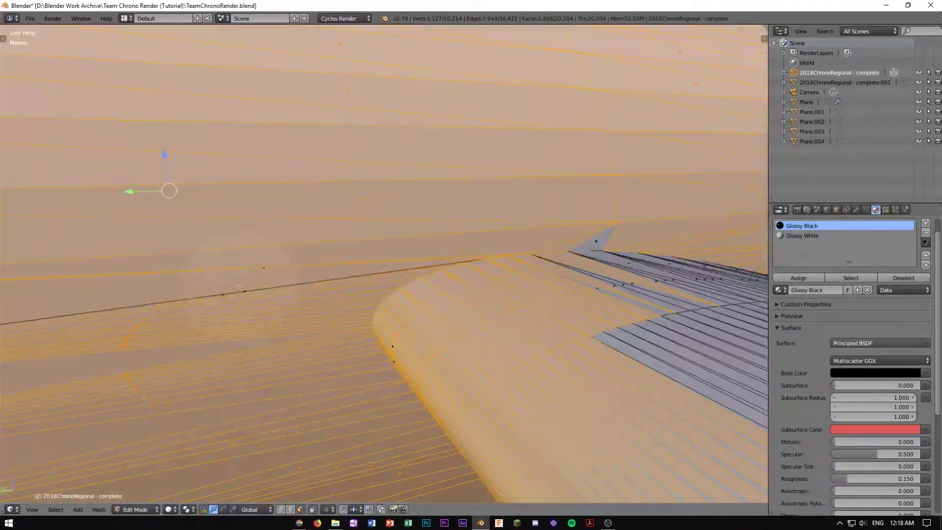
Add the missed sliver faces where the leading edge of the rear wing meets the tube
right_click(245, 290, "alt+shift")
right_click(243, 287, "shift")
scroll(243, 286, "up", 2)
middle_click_drag(243, 286, 311, 283, "shift")
scroll(286, 338, "up", 1)
scroll(277, 338, "up", 2)
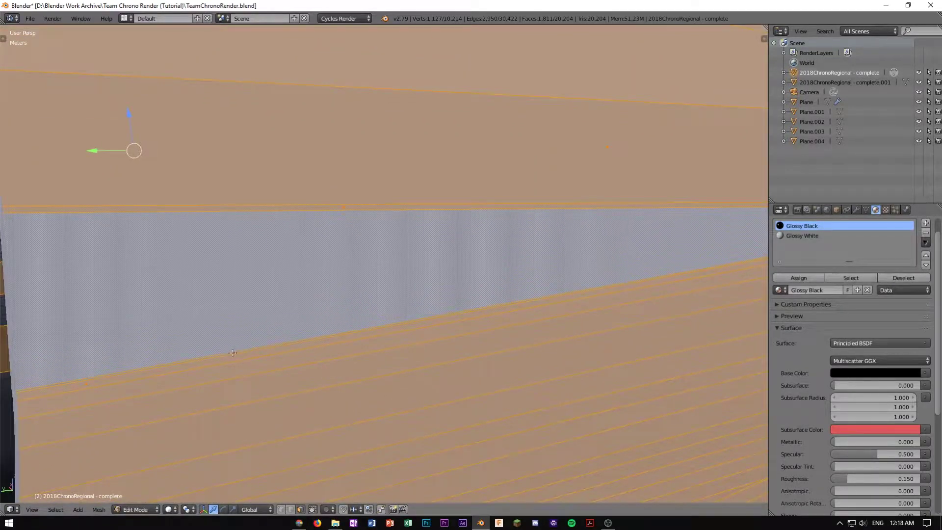
scroll(450, 282, "down", 3)
scroll(548, 326, "up", 2)
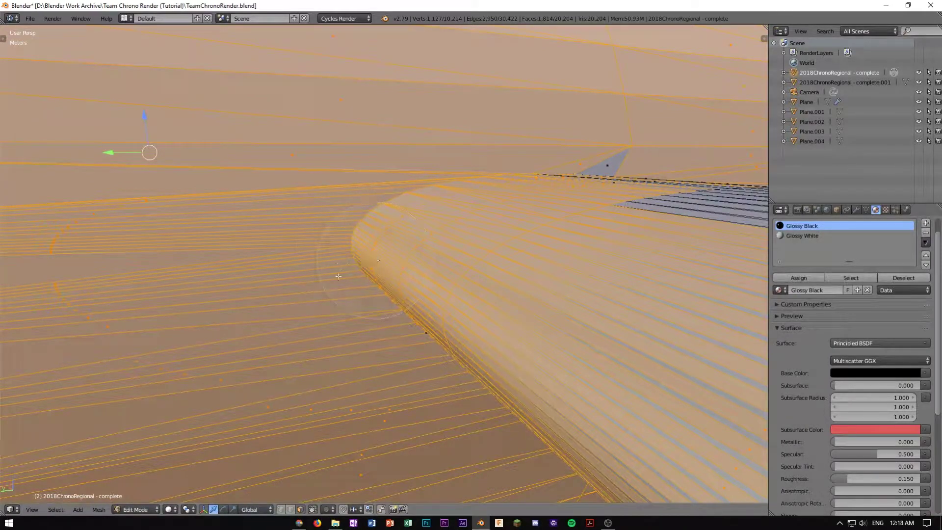
scroll(273, 227, "up", 2)
scroll(273, 226, "down", 2)
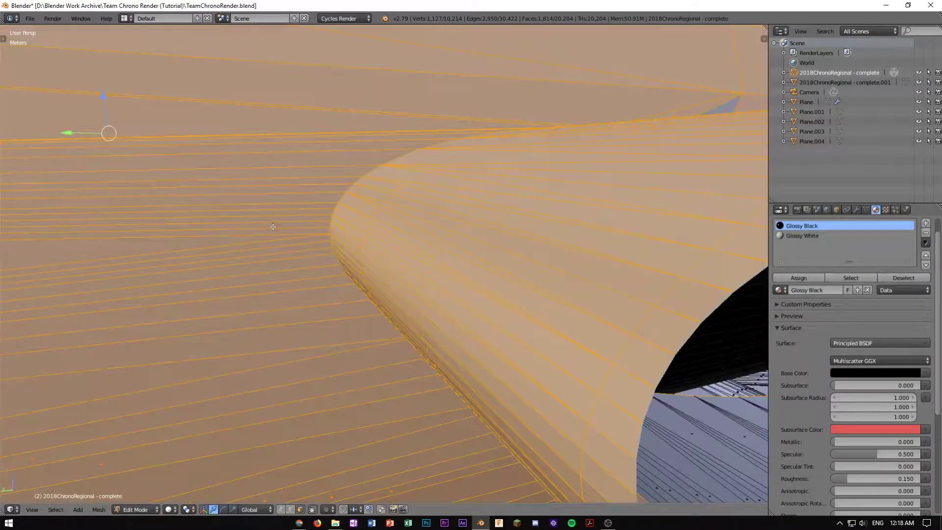
scroll(273, 227, "up", 4)
scroll(272, 226, "down", 5)
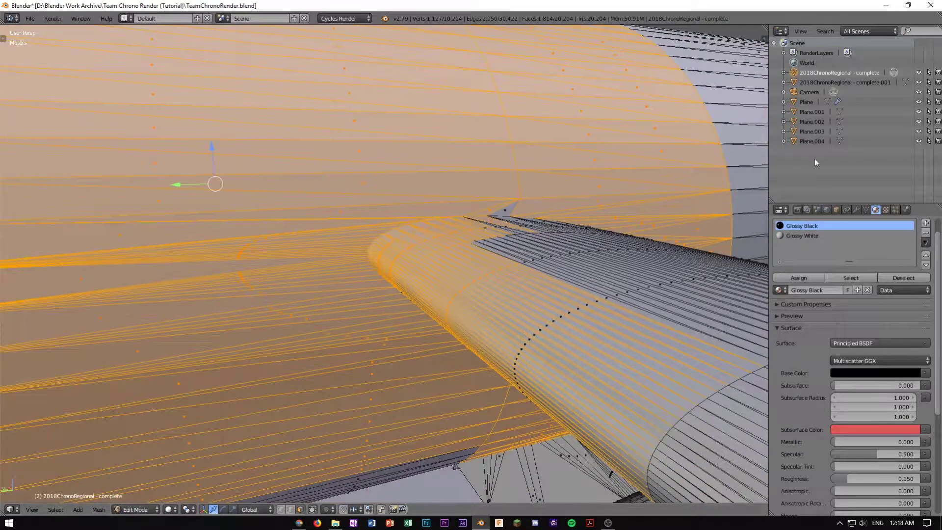
Set the viewport's clip start to 1 mm for close-up work on the wing joint
left_click(765, 39)
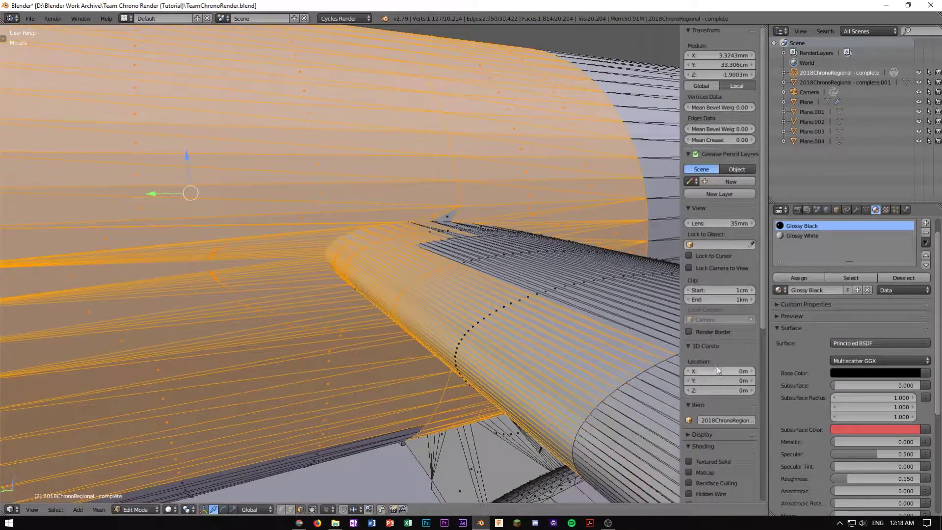
left_click_drag(732, 290, 712, 290)
scroll(403, 276, "up", 6)
scroll(412, 282, "down", 2)
scroll(416, 287, "down", 2)
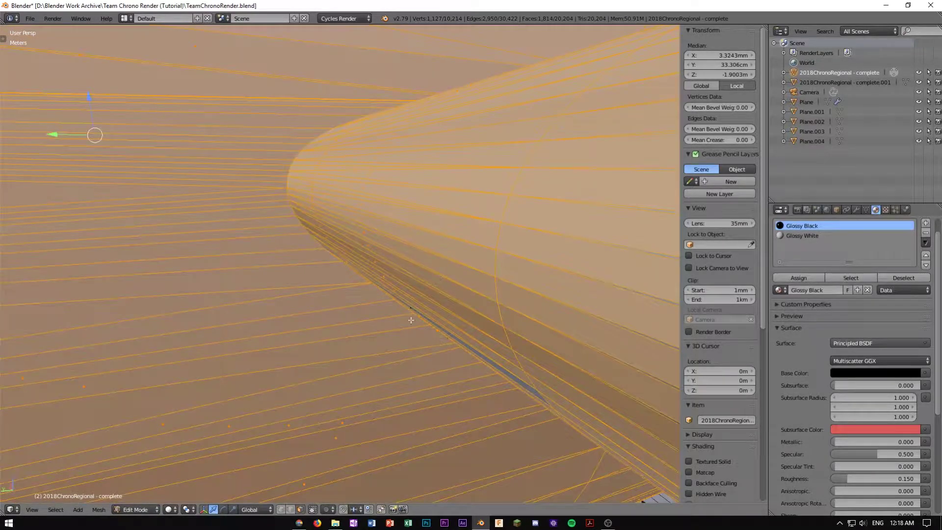
Add the remaining thin faces along the wing root and circle-select more of the tube and wing
mouse_move(445, 315)
middle_mouse_down()
mouse_move(498, 307)
mouse_move(441, 294)
mouse_move(382, 236)
mouse_move(393, 215)
middle_mouse_up()
right_click(497, 308, "alt+shift")
scroll(497, 308, "down", 6)
scroll(383, 236, "up", 5)
key("c")
left_click(392, 215)
key("l")
middle_click_drag(479, 291, 363, 294)
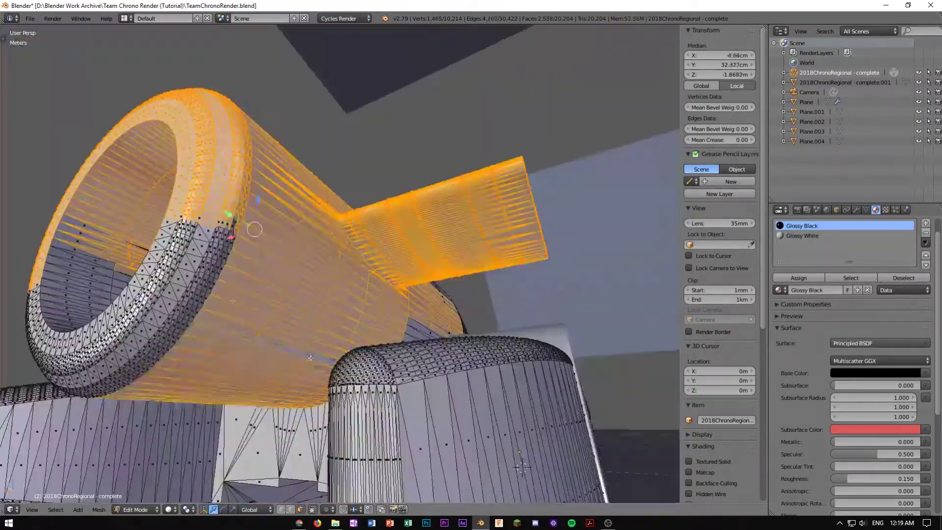
Circle-select the remaining faces of the tube's rear section, including its rounded end ring
key("l")
mouse_move(235, 314)
middle_mouse_down()
mouse_move(358, 314)
mouse_move(192, 334)
mouse_move(227, 342)
mouse_move(498, 322)
mouse_move(431, 320)
mouse_move(383, 363)
mouse_move(425, 344)
middle_mouse_up()
key("l")
key("l")
key("c")
left_click(425, 345)
left_click_drag(424, 345, 633, 201)
key("Escape")
Check the rear section from both sides and limit the face selection to the area behind the moved edge loop
mouse_move(633, 202)
middle_mouse_down()
mouse_move(441, 196)
mouse_move(328, 263)
mouse_move(357, 416)
middle_mouse_up()
scroll(328, 263, "up", 4)
scroll(328, 263, "down", 4)
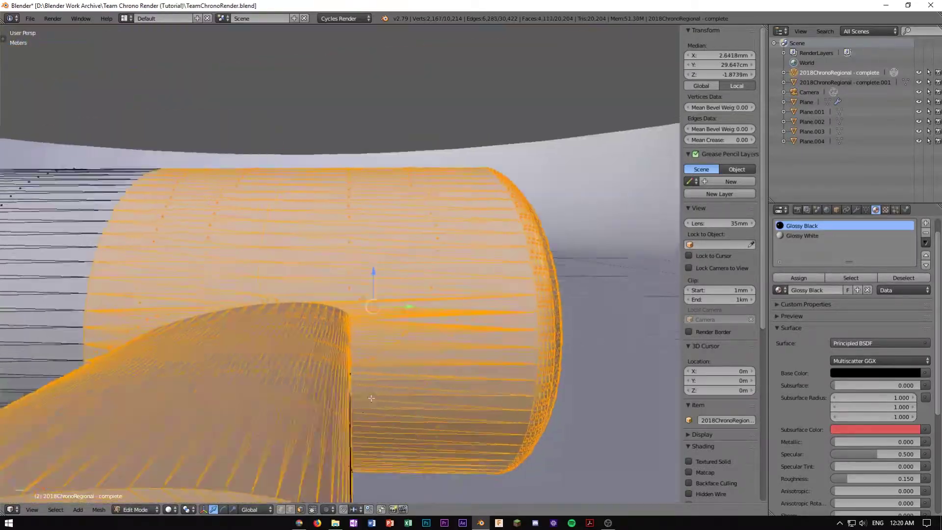
middle_click_drag(271, 292, 524, 295)
scroll(413, 264, "up", 5)
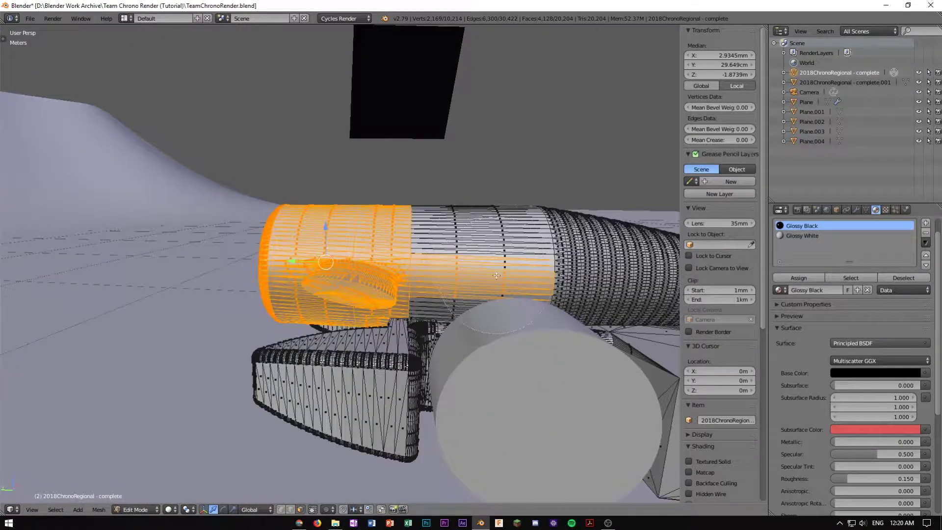
middle_click_drag(529, 296, 363, 344)
scroll(287, 271, "down", 7)
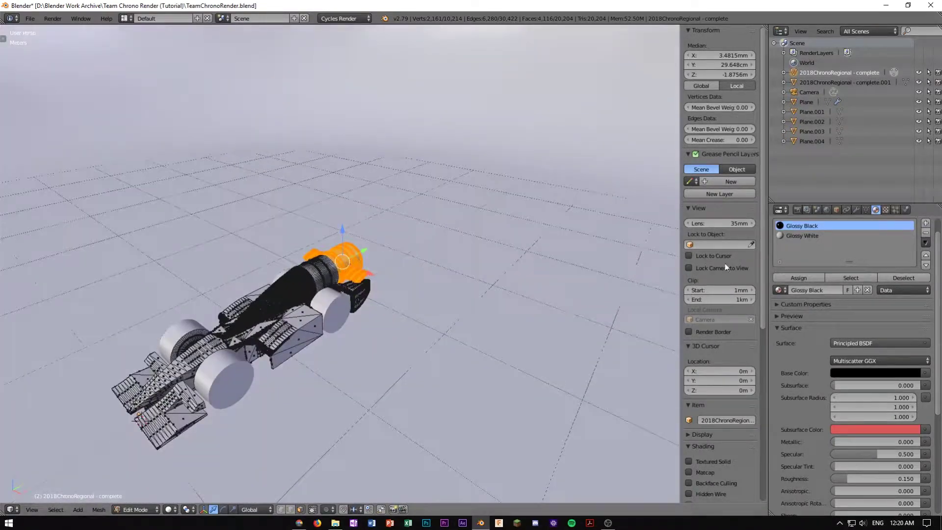
Assign the Glossy White material to the selected faces of the tube's rear section and wing
left_click(821, 235)
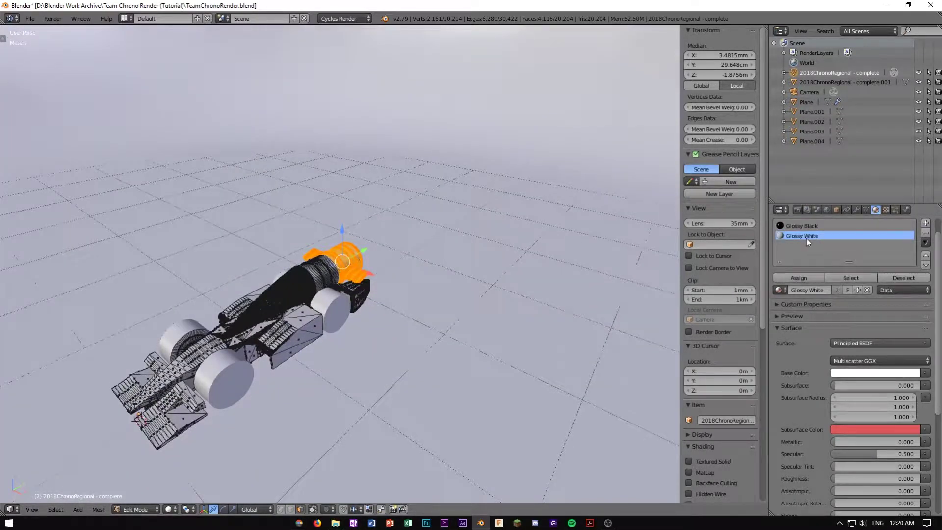
key("KP_Decimal")
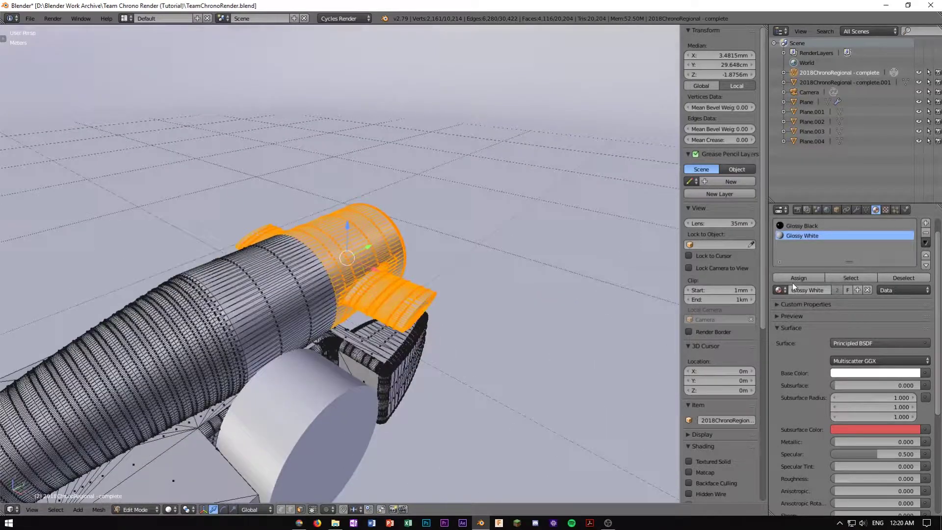
scroll(485, 271, "down", 6)
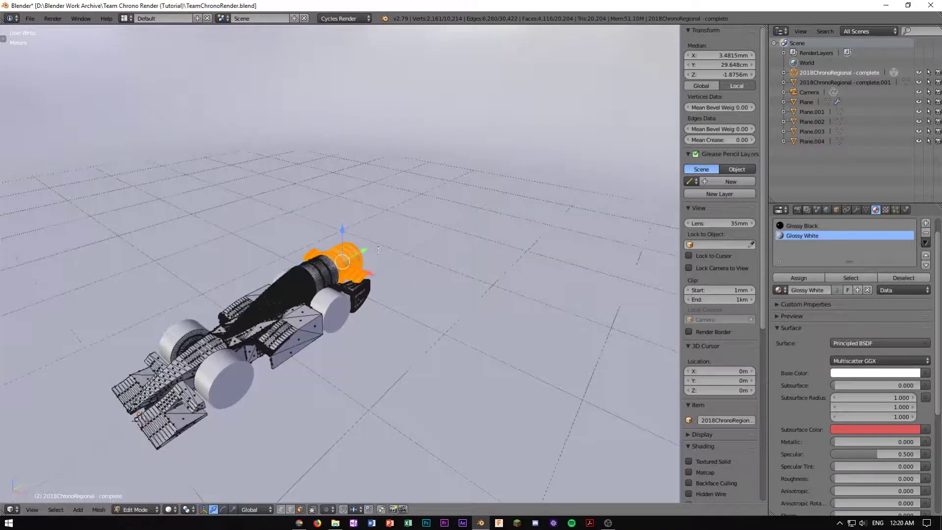
left_click(305, 245)
Preview the car's black and white materials in a rendered view through the scene camera
key("KP_0")
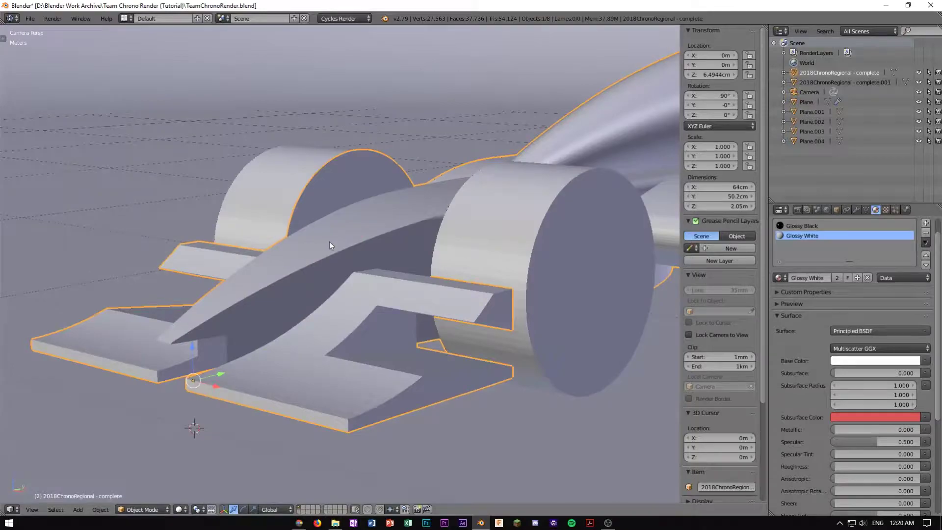
key("shift+z")
scroll(440, 304, "up", 3)
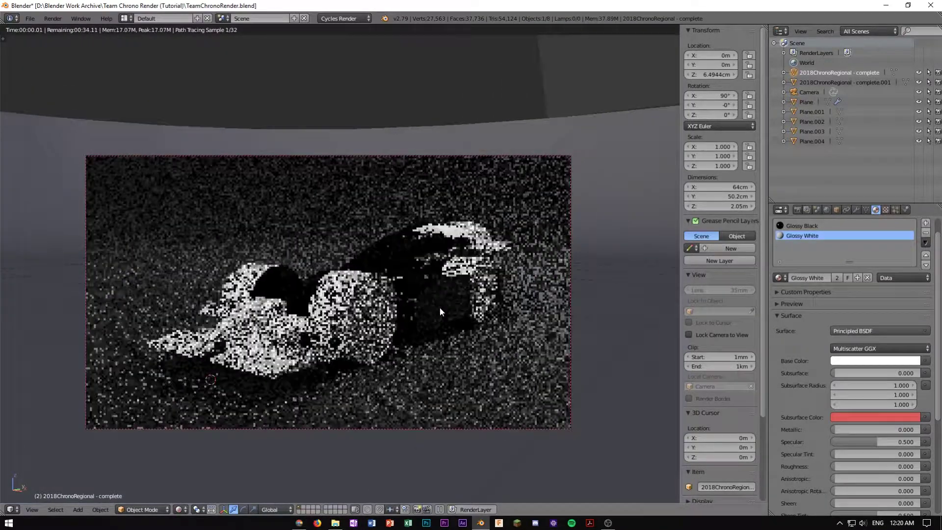
scroll(440, 307, "up", 1)
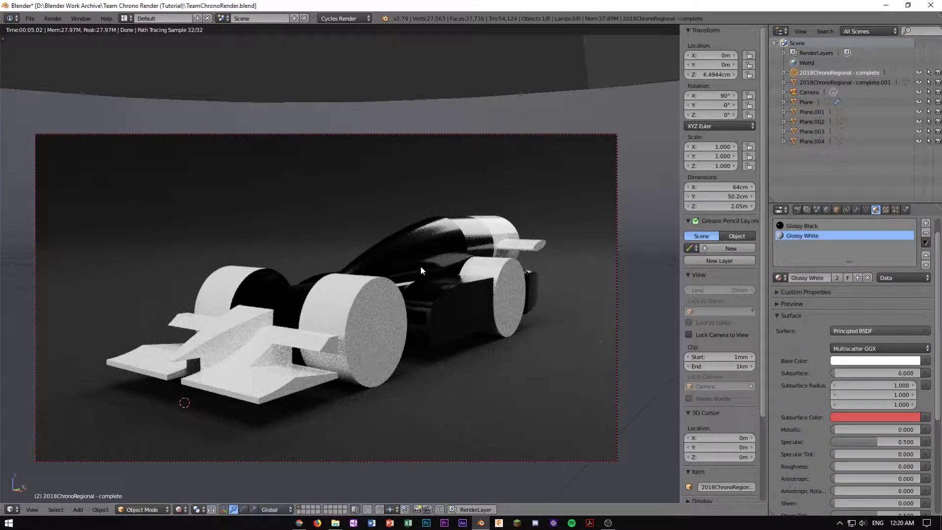
scroll(494, 314, "up", 1)
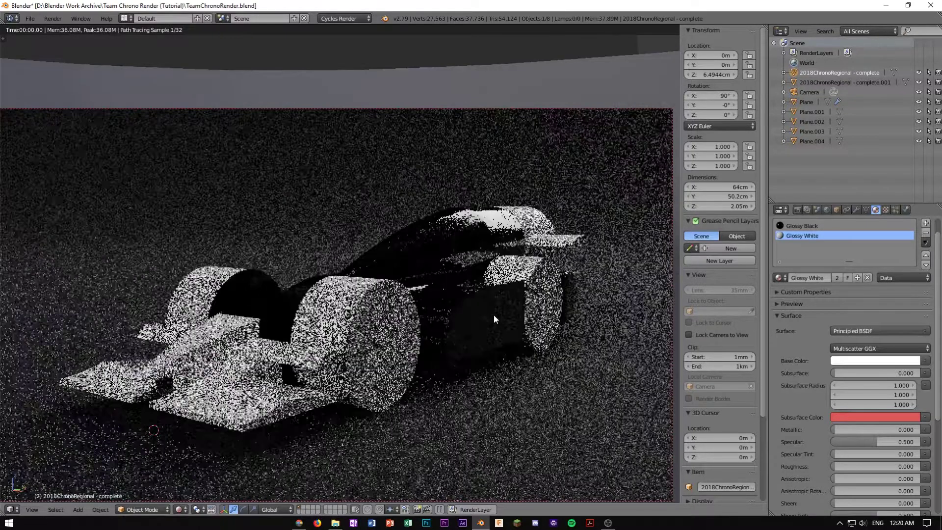
key("shift+z")
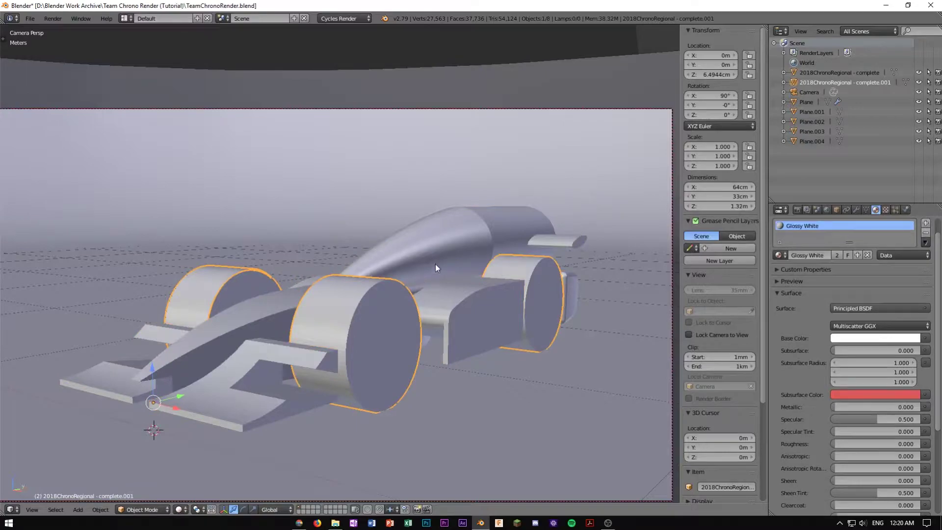
key("Tab")
left_click(490, 271)
key("Tab")
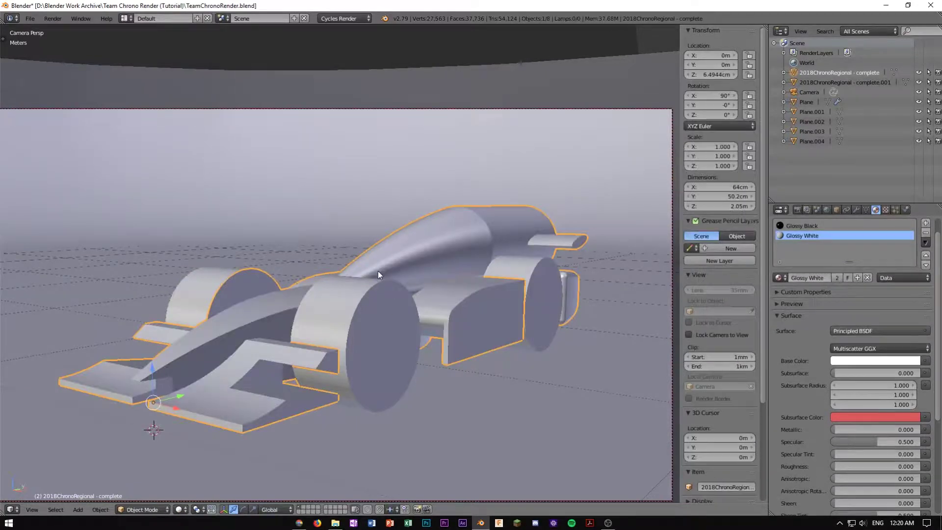
key("shift+z")
key("shift+z")
Hide the separate outer wheels object to expose the discs on the car body
scroll(389, 273, "down", 4)
middle_click_drag(389, 272, 328, 330)
right_click(374, 347)
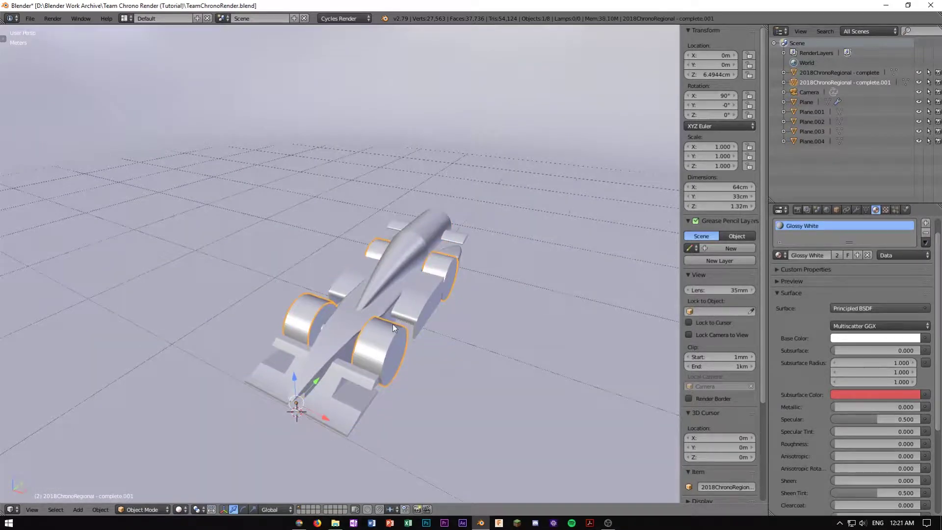
key("h")
Open the car body's mesh for editing and set vertex selection for work on the +X front wheel disc
mouse_move(391, 305)
middle_mouse_down()
mouse_move(347, 314)
mouse_move(369, 317)
mouse_move(386, 305)
middle_mouse_up()
right_click(386, 305)
key("Tab")
left_click(434, 305)
scroll(422, 314, "up", 5)
middle_click_drag(383, 373, 348, 229, "shift")
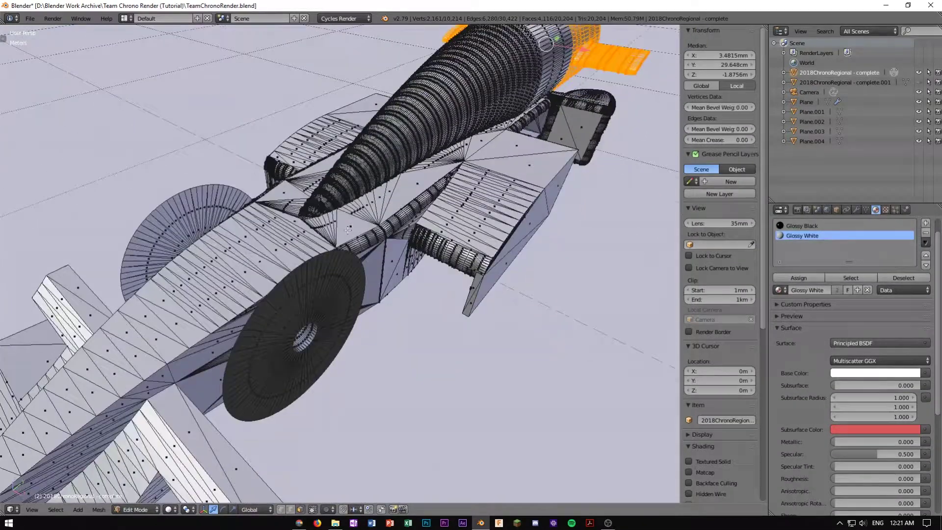
left_click(296, 245)
scroll(309, 277, "up", 5)
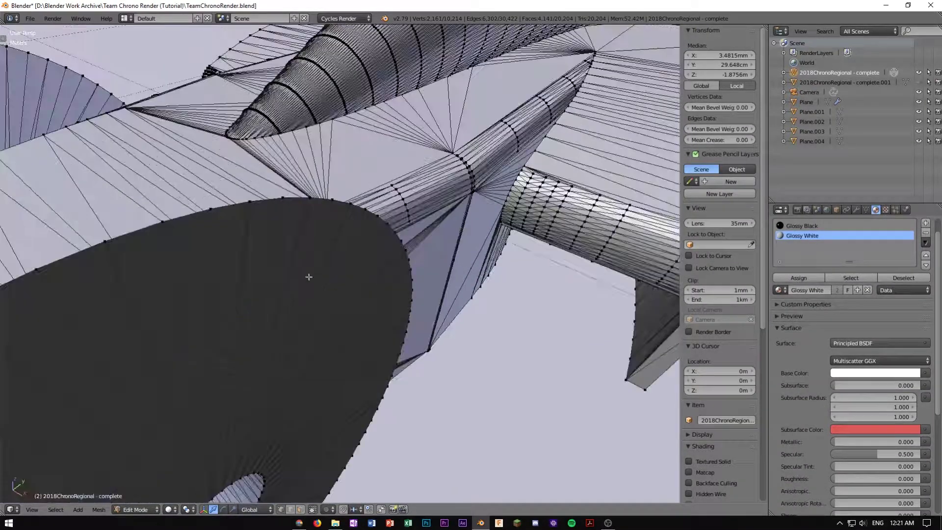
Try to select the rim of the +X front wheel disc with a shortest vertex path
right_click(322, 203)
scroll(337, 301, "down", 10)
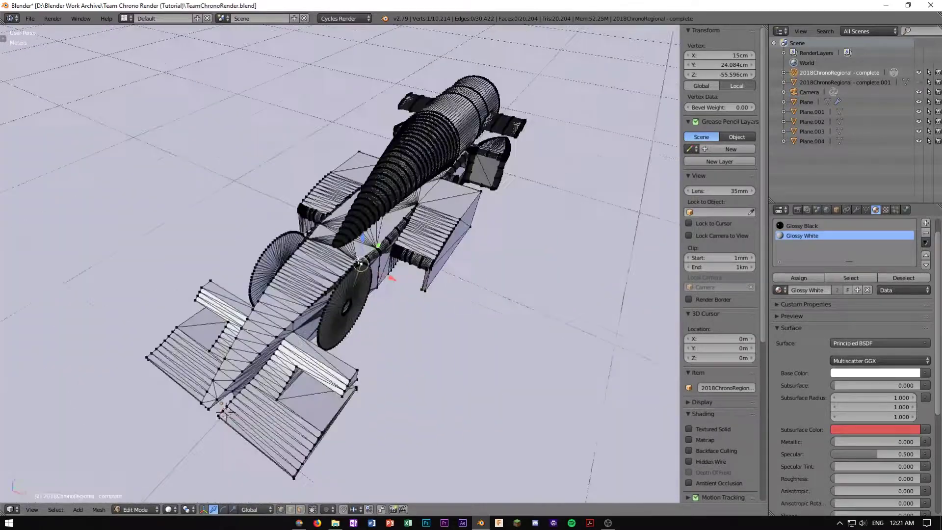
middle_click_drag(337, 301, 302, 318)
scroll(211, 231, "up", 3)
right_click(284, 307, "ctrl")
middle_click_drag(281, 281, 308, 279)
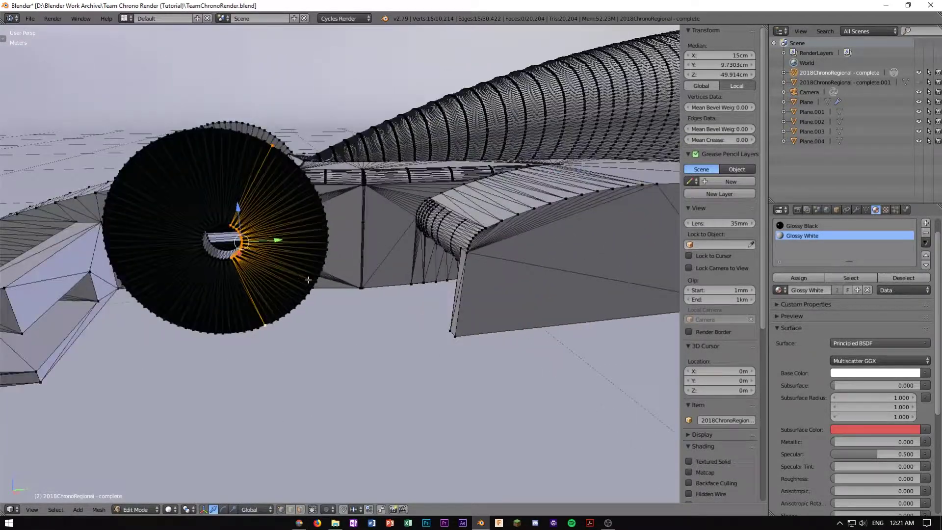
Try path-selecting the disc's rim from a lower edge vertex to an upper one, and clear the selection
scroll(308, 279, "up", 3)
right_click(238, 349)
middle_click_drag(164, 223, 210, 178, "shift")
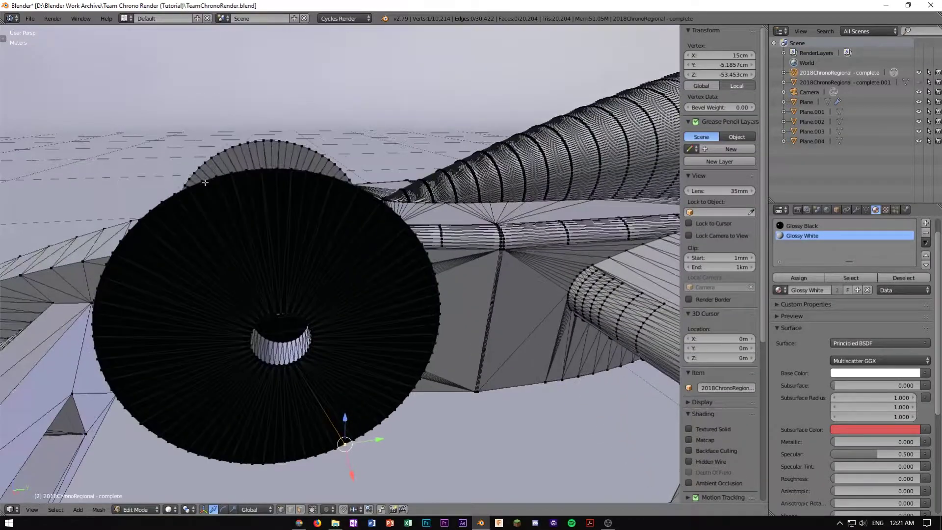
right_click(201, 183, "ctrl")
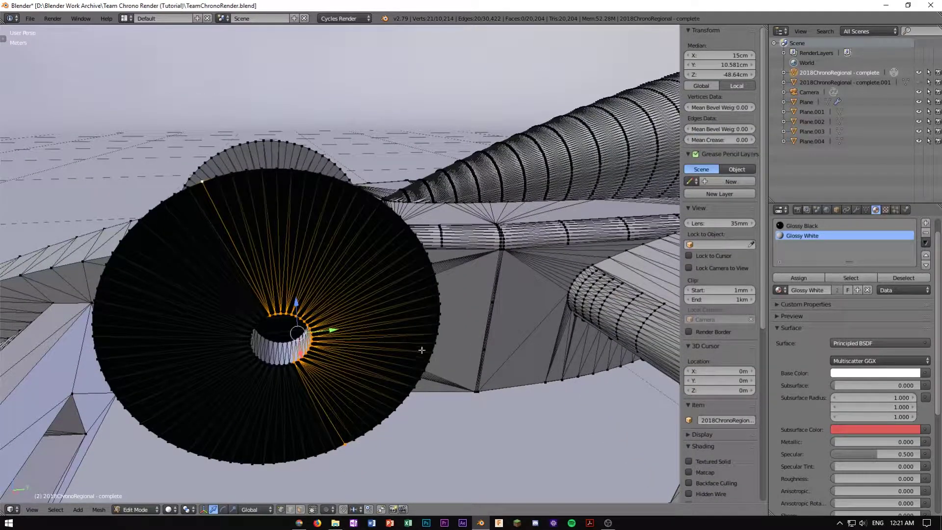
key("a")
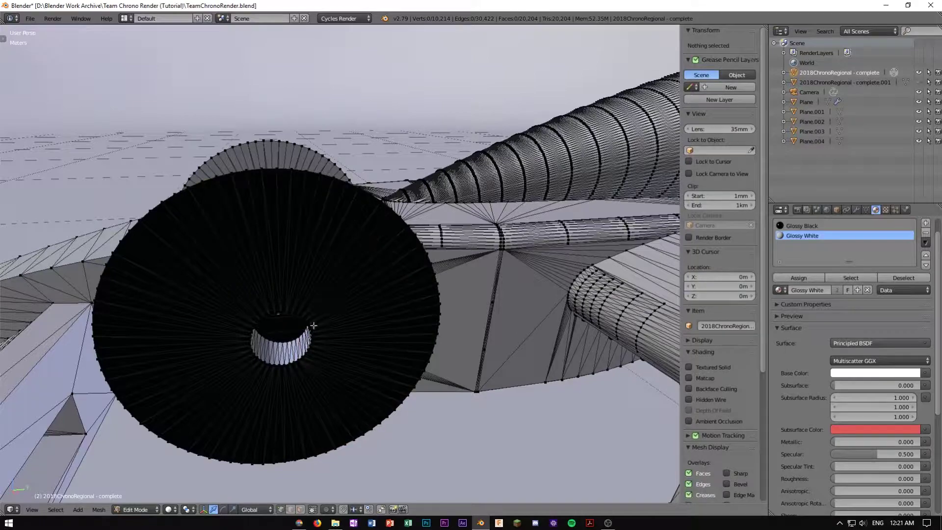
right_click(347, 446)
right_click(185, 187, "ctrl")
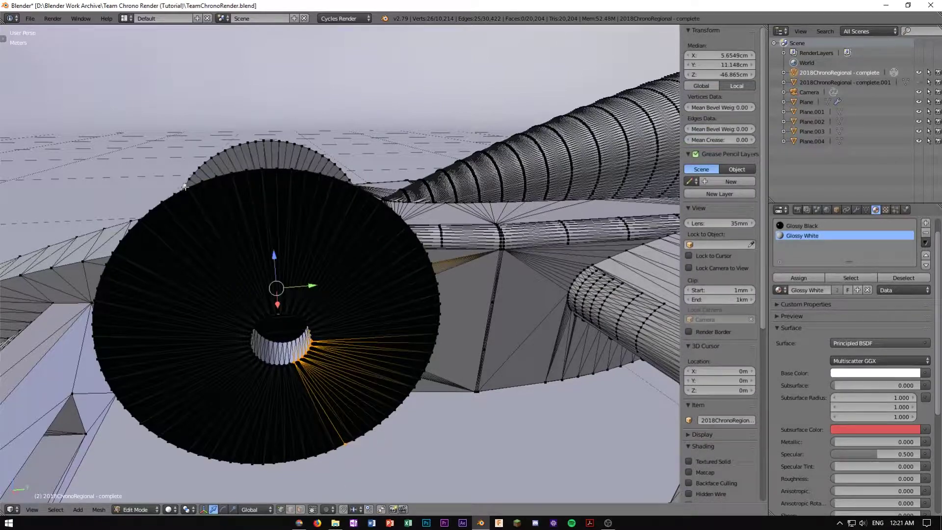
middle_click_drag(194, 189, 249, 227)
scroll(249, 228, "down", 3)
key("a")
Circle-select rim vertices at the base of the +X front disc, extend the selection around the rim and delete it
middle_click_drag(282, 385, 402, 428)
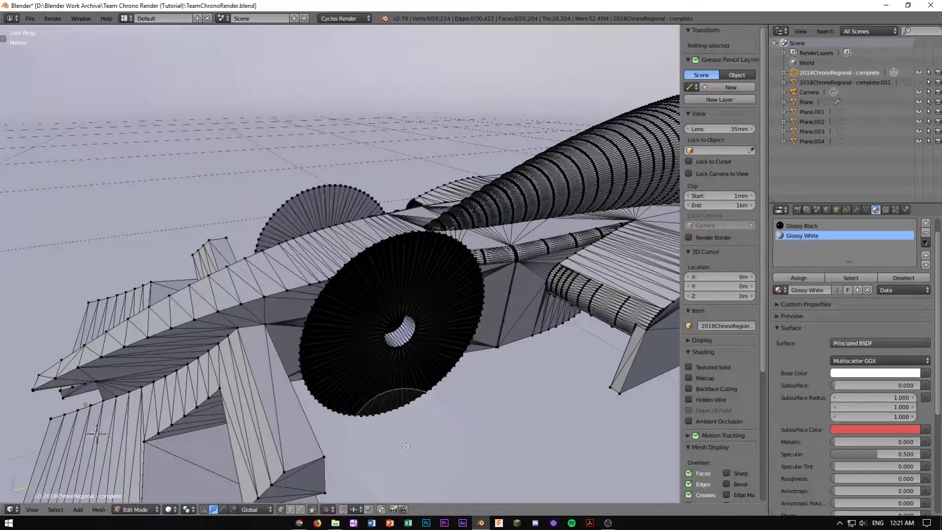
left_click(406, 446)
key("Escape")
scroll(413, 369, "up", 2)
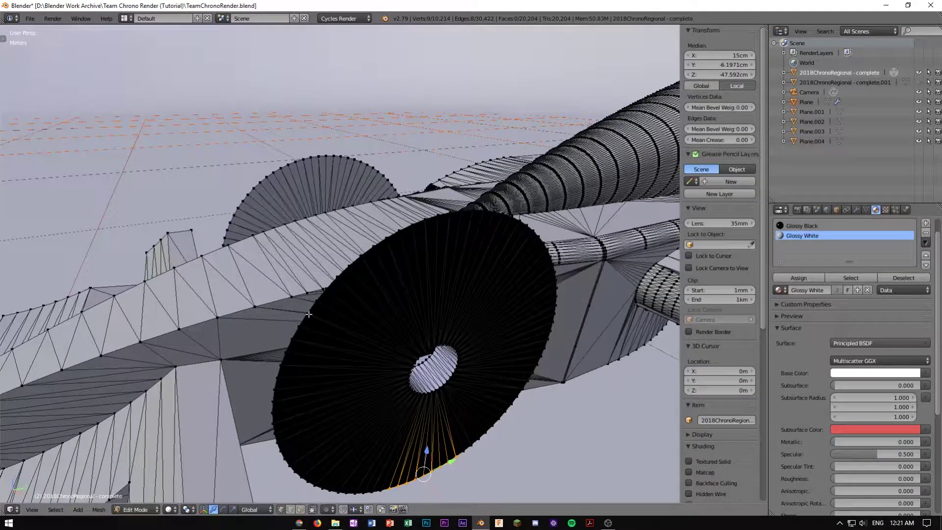
right_click(537, 238, "ctrl")
key("x")
Delete the leftover ring vertices from the removed front wheel disc
middle_click_drag(442, 294, 414, 347)
scroll(400, 379, "up", 5)
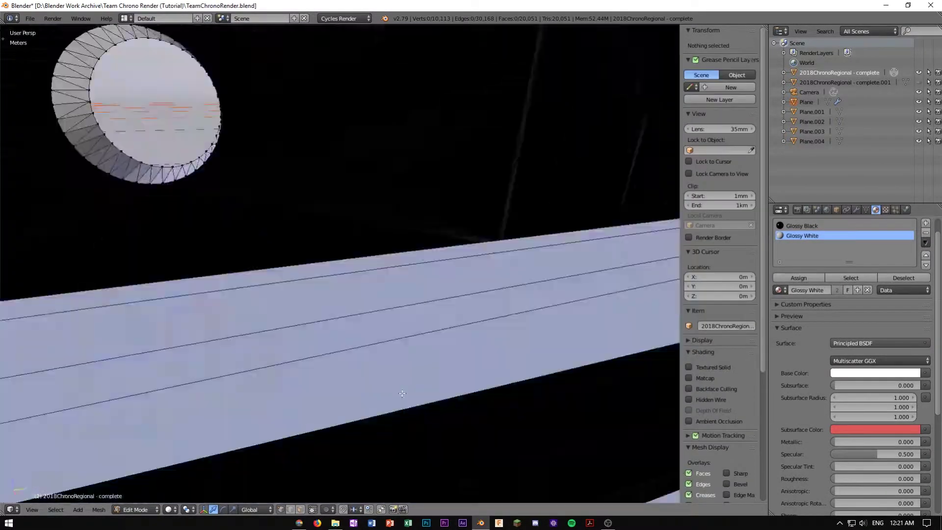
scroll(499, 278, "down", 4)
right_click(543, 65)
right_click(355, 173, "ctrl")
key("x")
left_click(357, 178)
Select all the vertices around the open axle hole in the body's +X front side
scroll(358, 179, "down", 8)
mouse_move(381, 256)
middle_mouse_down()
mouse_move(399, 286)
mouse_move(375, 269)
middle_mouse_up()
scroll(371, 338, "up", 6)
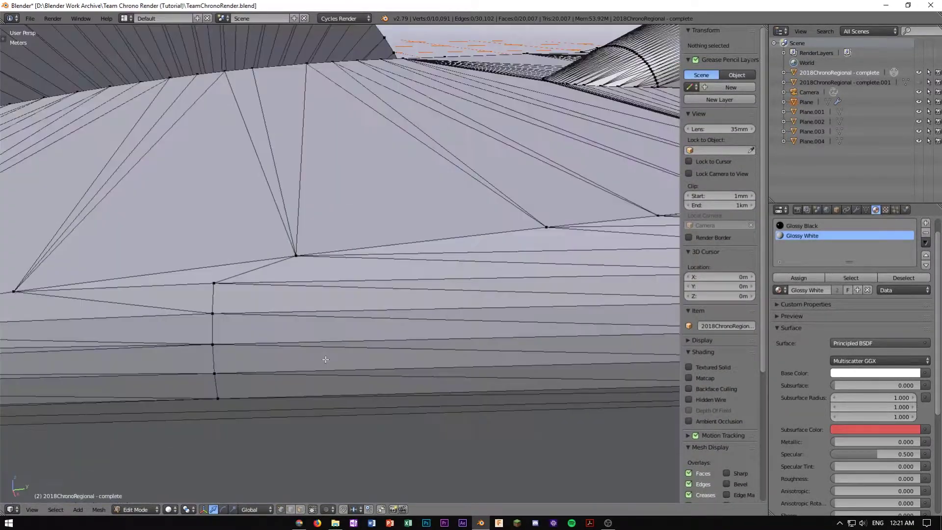
middle_click_drag(328, 340, 334, 321)
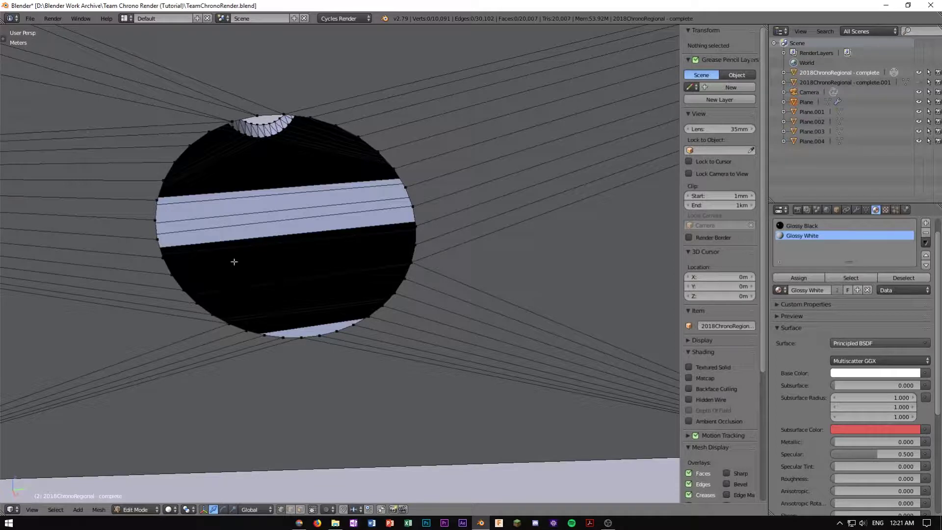
right_click(260, 114)
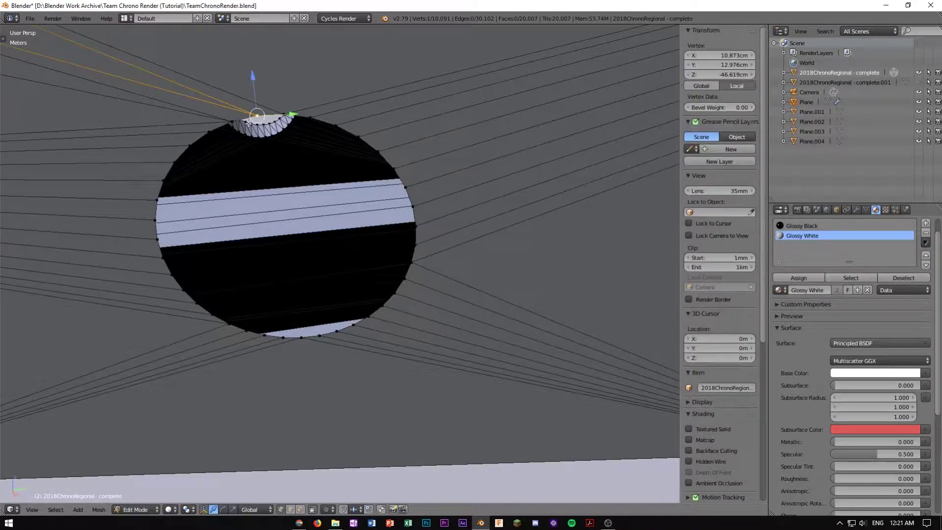
right_click(286, 338, "ctrl")
right_click(307, 118, "ctrl")
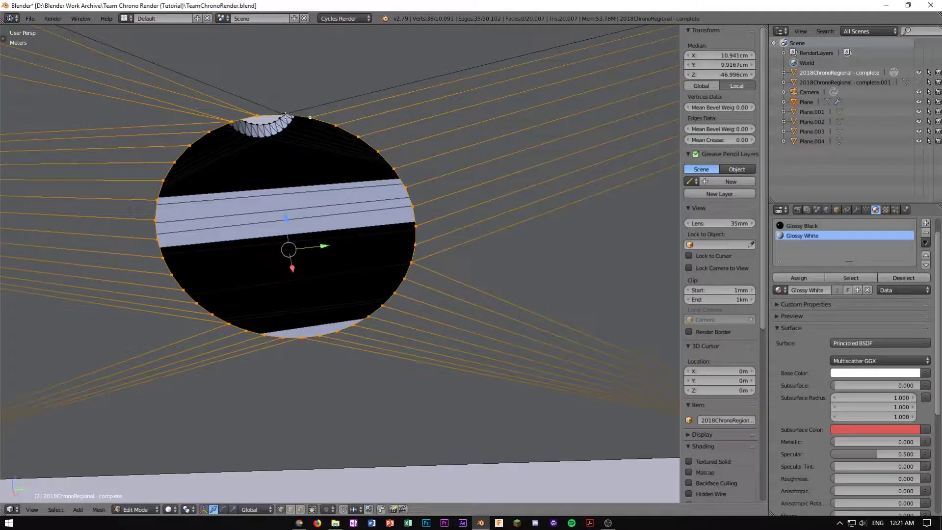
scroll(290, 196, "down", 14)
scroll(293, 216, "up", 14)
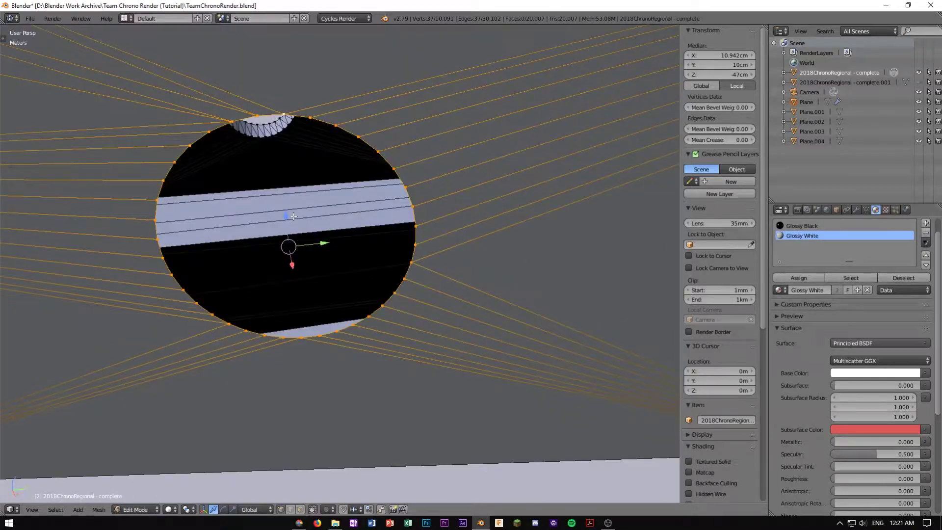
Fill the selected axle hole with a face and check the patched body in a rendered preview
key("f")
scroll(319, 223, "down", 8)
key("a")
key("shift+z")
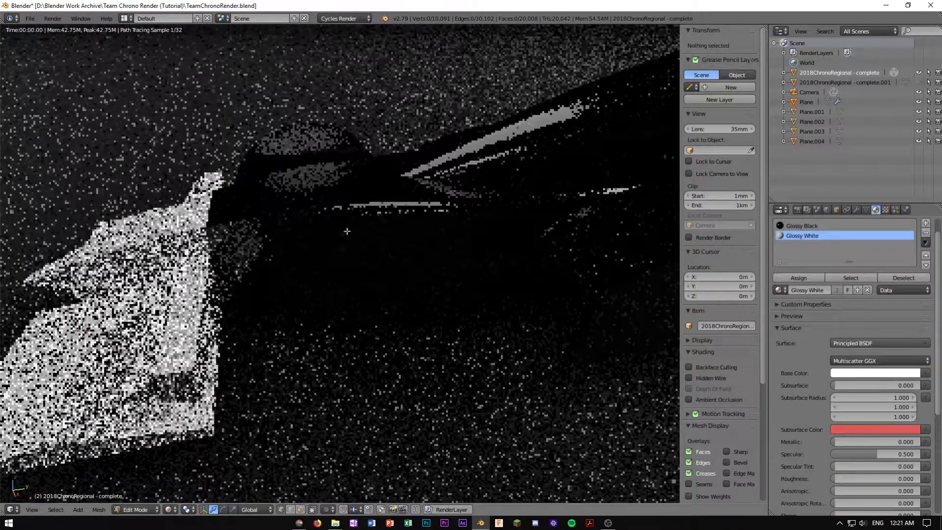
key("shift+z")
Delete the rim vertices of the front wheel disc on the body's opposite, -X side
mouse_move(420, 267)
middle_mouse_down()
mouse_move(373, 304)
mouse_move(451, 285)
mouse_move(407, 300)
mouse_move(440, 296)
mouse_move(385, 339)
mouse_move(358, 393)
middle_mouse_up()
scroll(373, 304, "down", 2)
scroll(442, 290, "up", 2)
scroll(439, 297, "up", 3)
right_click(382, 342)
right_click(355, 427)
key("x")
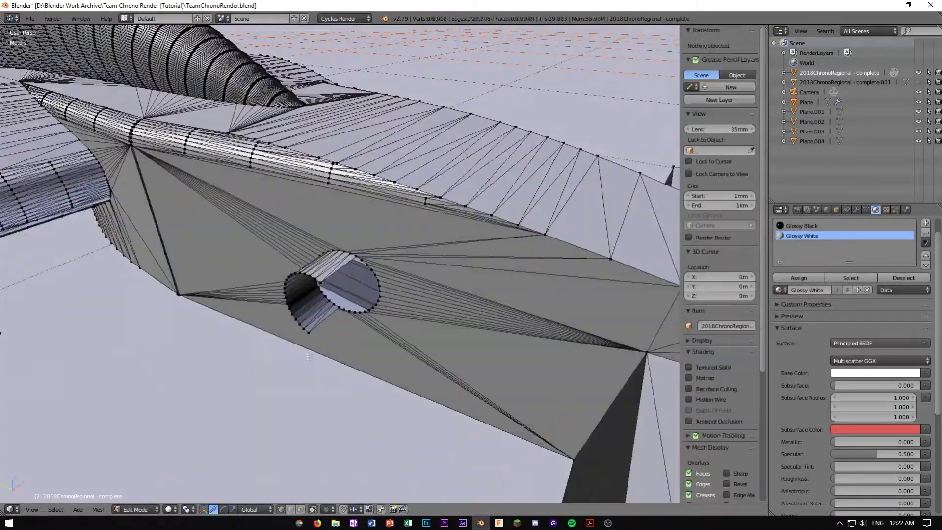
left_click(294, 390)
Remove the leftover ring at the -X front axle hole and fill the hole with a face
right_click(326, 328)
scroll(344, 294, "up", 3)
right_click(374, 246, "alt")
key("f")
key("a")
Try to circle-select the end-cap faces of the -X rear axle cylinder, and clear the selection
scroll(375, 251, "down", 4)
middle_click_drag(376, 250, 470, 312)
right_click(452, 267)
left_click(430, 333)
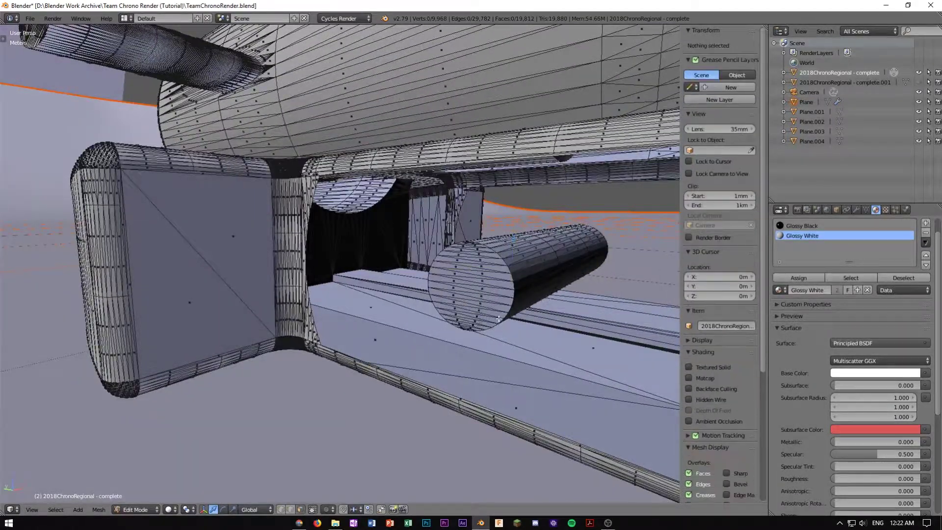
scroll(491, 314, "up", 8)
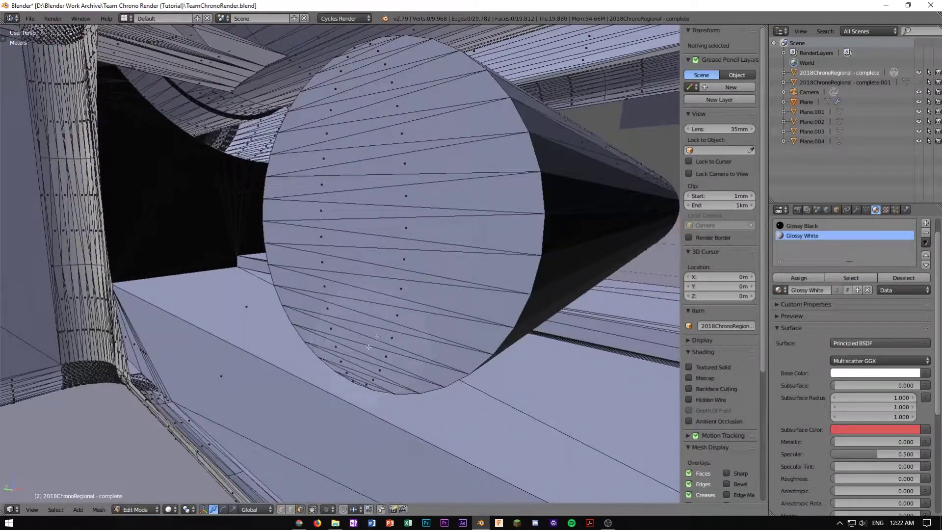
mouse_move(383, 329)
left_mouse_down()
mouse_move(312, 322)
mouse_move(417, 173)
left_mouse_up()
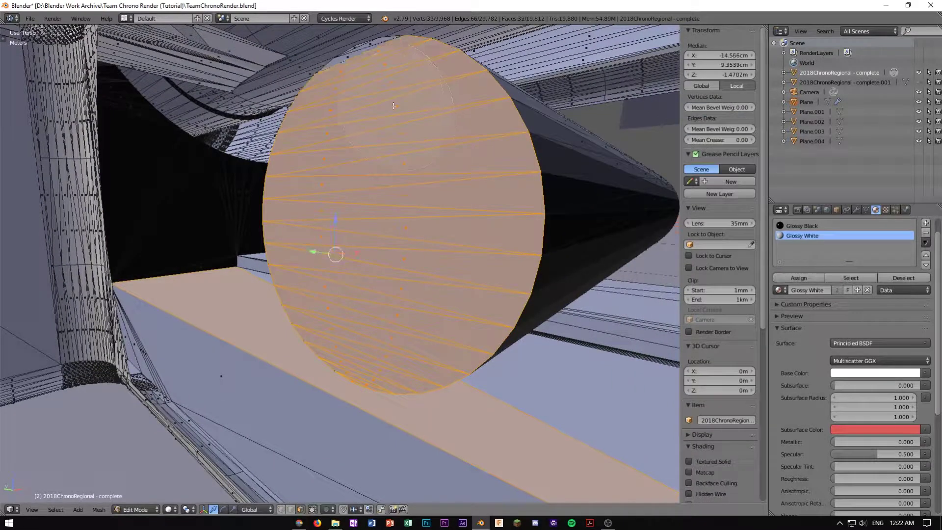
key("Escape")
key("a")
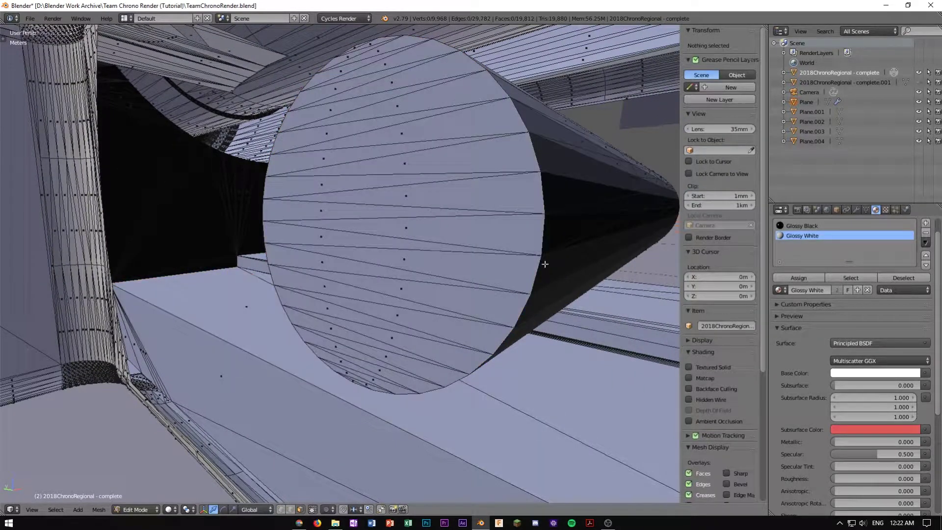
key("Escape")
key("ctrl+Tab")
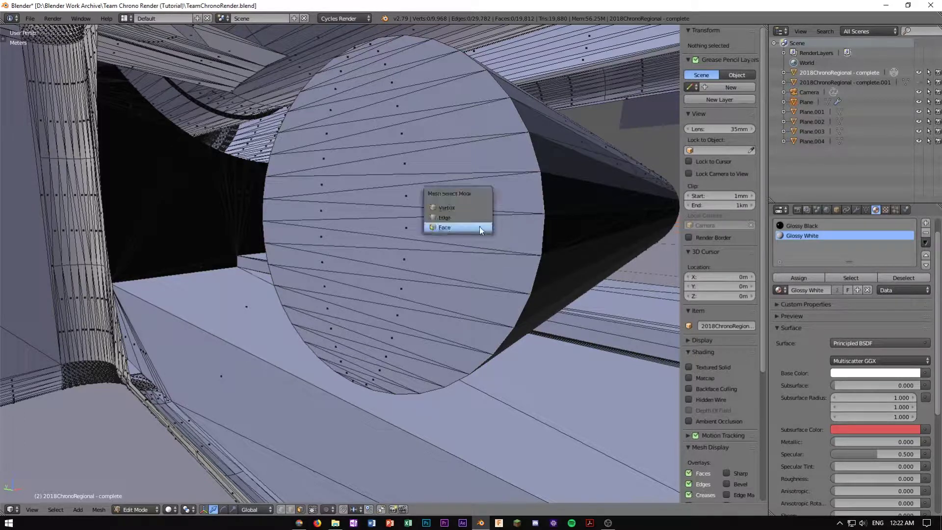
right_click(553, 219)
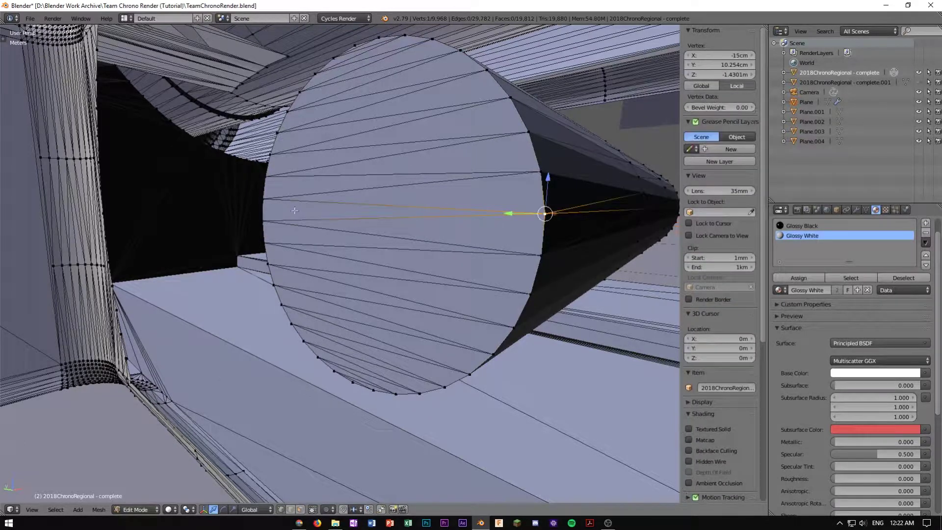
right_click(265, 176, "ctrl")
scroll(428, 253, "down", 2)
middle_click_drag(429, 254, 487, 251)
scroll(487, 251, "down", 6)
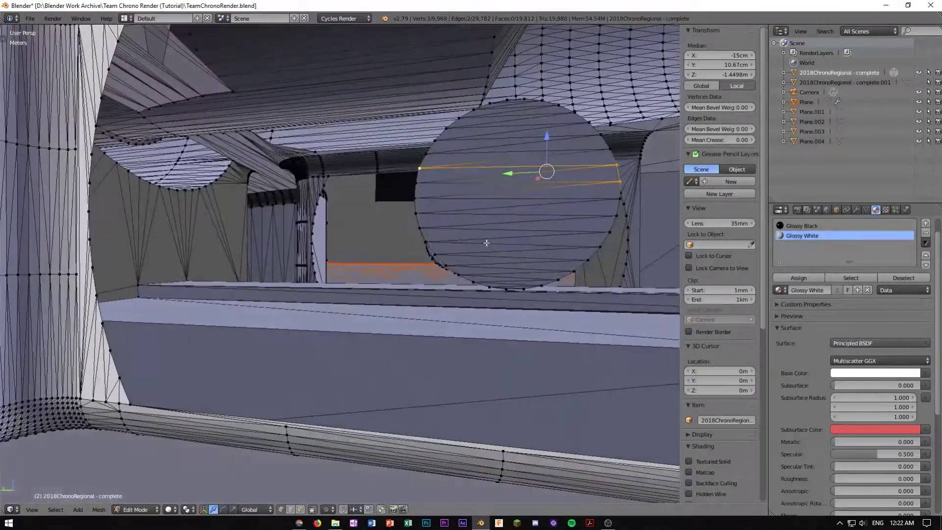
key("KP_3")
middle_click_drag(340, 240, 402, 258, "shift")
key("KP_5")
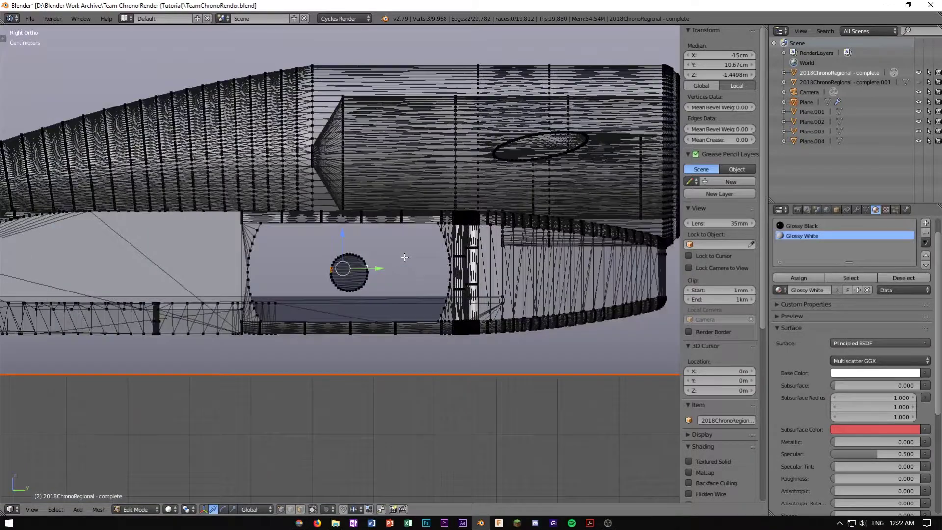
scroll(405, 258, "up", 5)
scroll(408, 316, "up", 2)
scroll(408, 316, "up", 1)
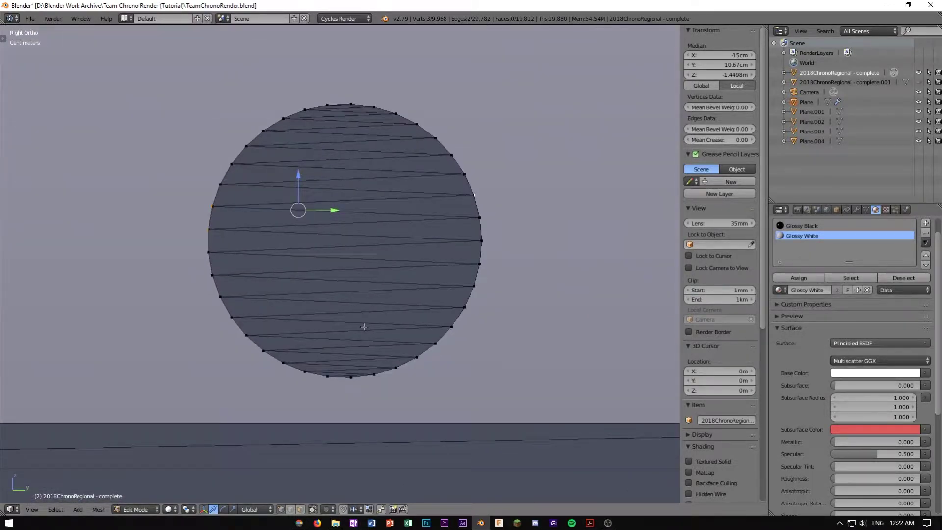
key("a")
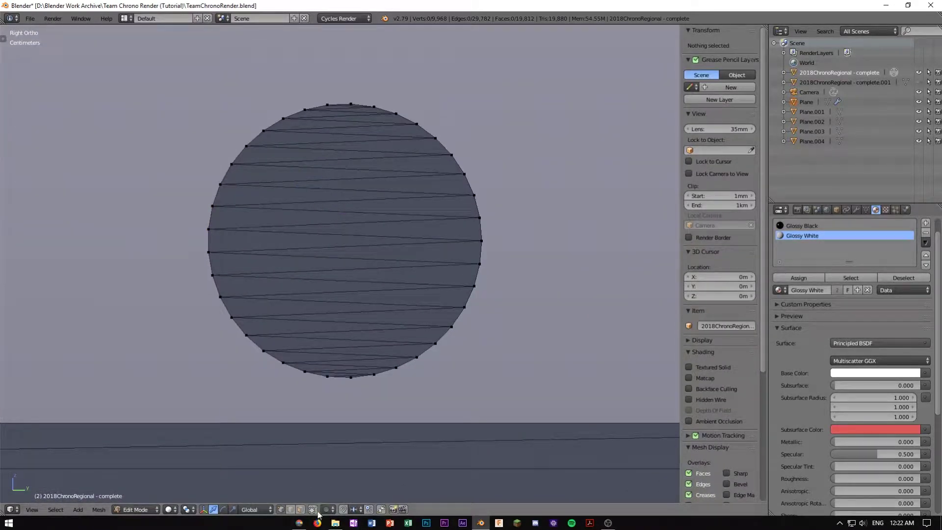
Circle-select the whole rear axle cylinder in the right orthographic view and delete its vertices
scroll(364, 392, "down", 12)
scroll(380, 375, "up", 5)
middle_click_drag(400, 225, 414, 303, "shift")
scroll(392, 344, "up", 3)
middle_click_drag(374, 387, 366, 272, "shift")
scroll(367, 304, "up", 2)
middle_click_drag(368, 340, 363, 277, "shift")
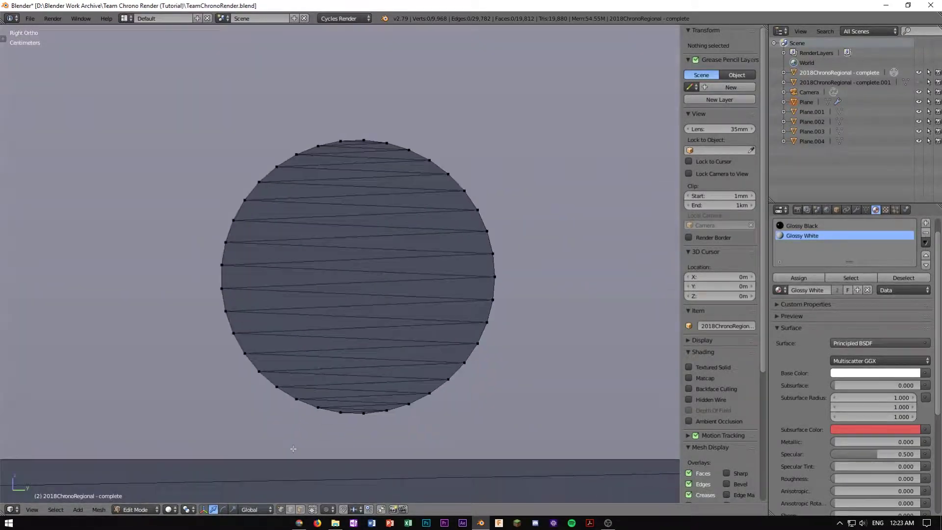
mouse_move(252, 296)
left_mouse_down()
mouse_move(273, 347)
mouse_move(448, 219)
mouse_move(264, 237)
left_mouse_up()
right_click(264, 237)
middle_click_drag(347, 252, 431, 296)
scroll(415, 307, "down", 3)
key("x")
key("x")
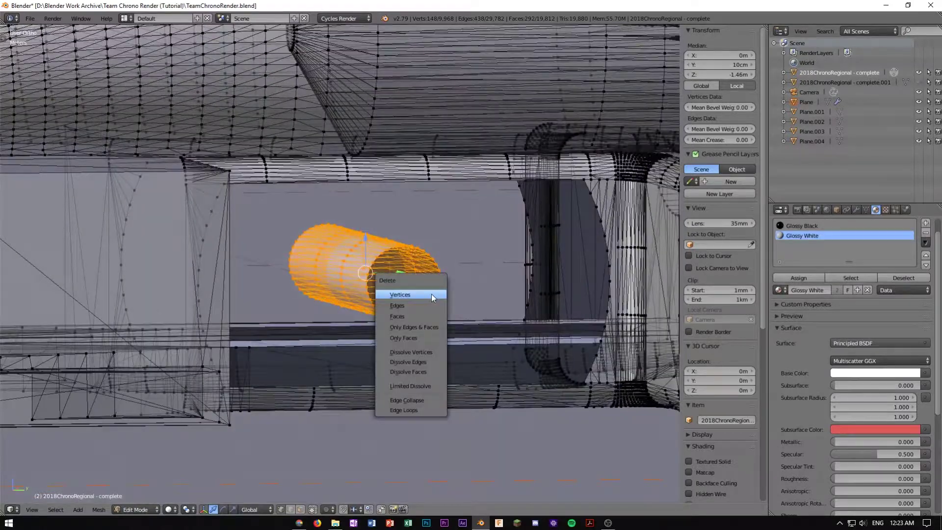
left_click(431, 294)
scroll(347, 264, "up", 5)
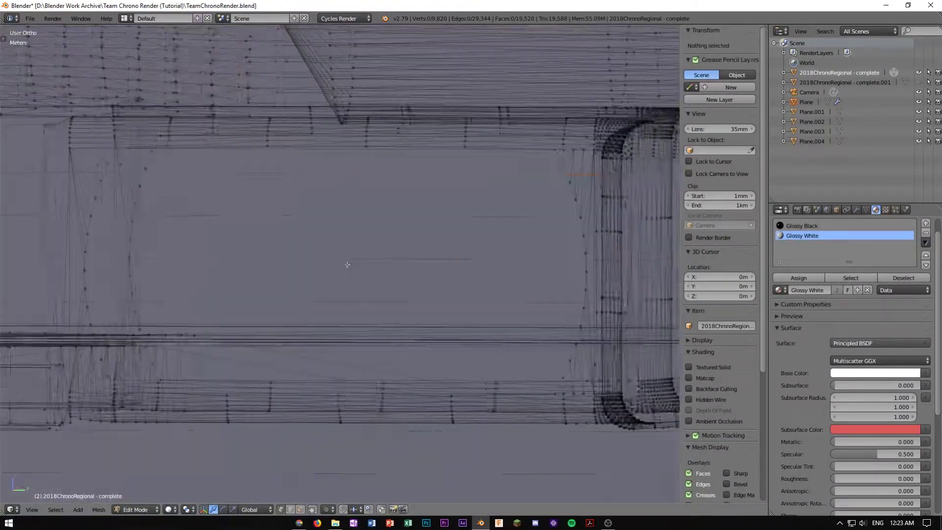
Select the edge loop around the rear wheel opening on the body's +X side and fill it with a face
key("ctrl+Tab")
middle_click_drag(347, 264, 363, 290)
left_click(366, 267)
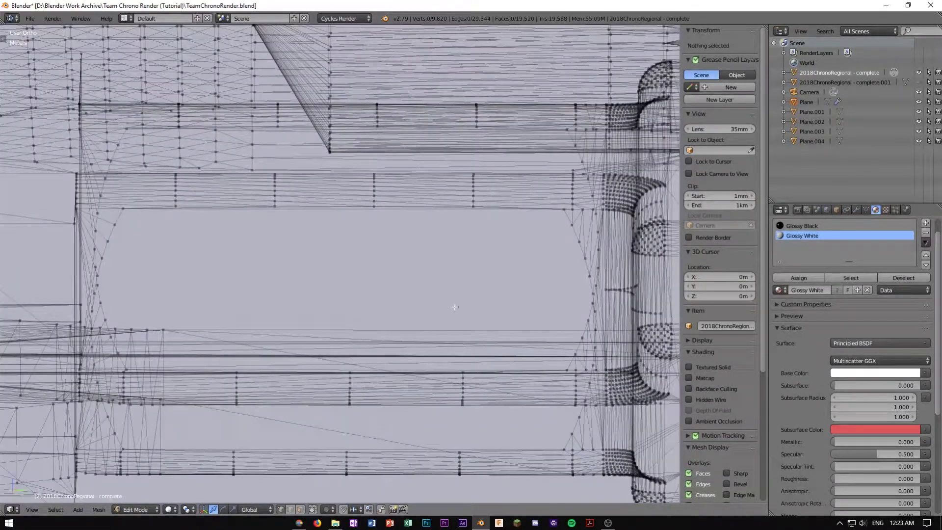
left_click(313, 510)
scroll(375, 352, "down", 3)
mouse_move(374, 352)
middle_mouse_down()
mouse_move(375, 372)
mouse_move(365, 343)
middle_mouse_up()
scroll(369, 370, "down", 4)
key("KP_5")
scroll(365, 341, "up", 8)
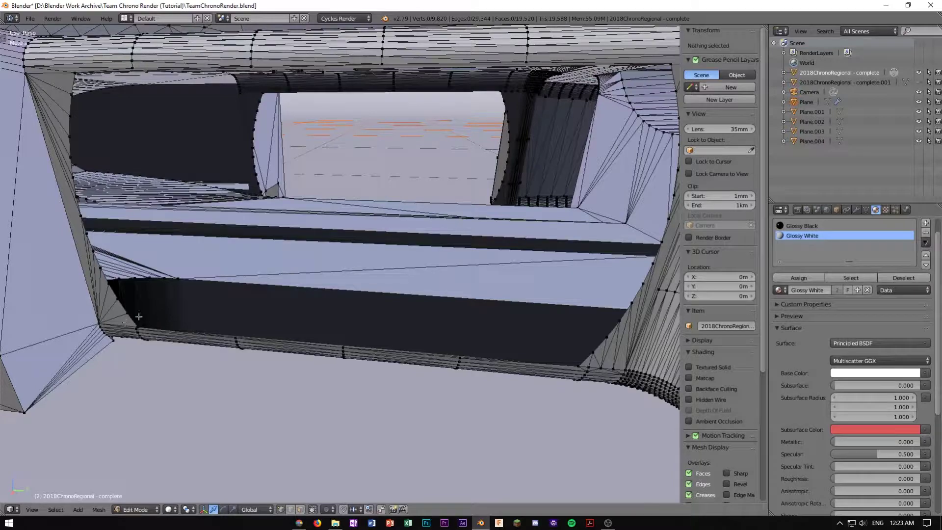
middle_click_drag(381, 112, 273, 220)
left_click(239, 196, "alt")
scroll(294, 221, "down", 2)
key("f")
key("a")
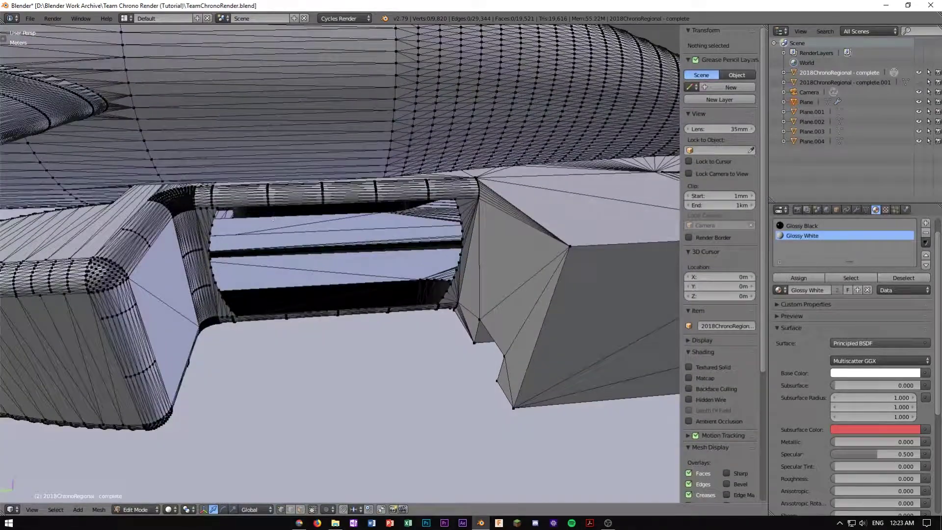
Select the edge loop of the rear wheel opening on the body's -X side and fill it with a face
right_click(211, 269)
scroll(265, 330, "up", 2)
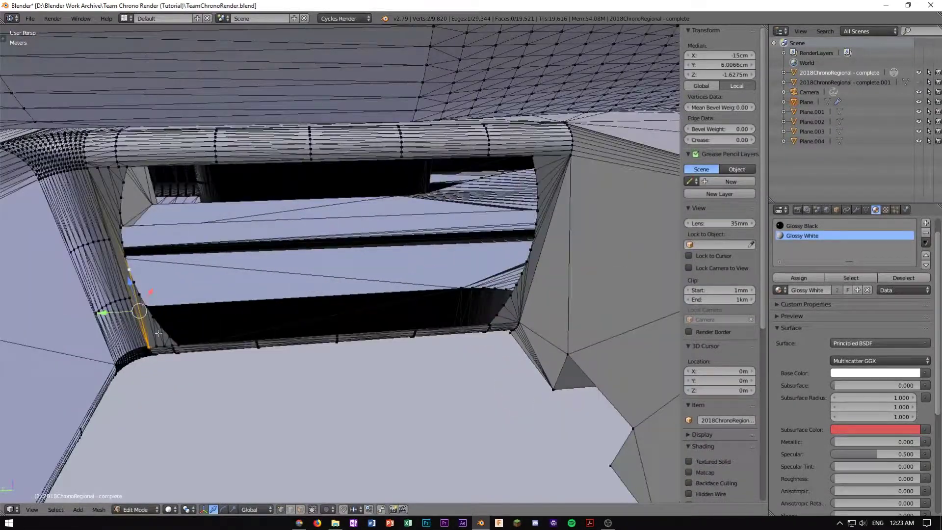
key("f")
scroll(163, 325, "down", 8)
middle_click_drag(162, 326, 303, 329)
key("a")
key("ctrl+Tab")
left_click(420, 222)
Return to Object Mode, unhide and select the wheels object, and check the car in a rendered camera preview
scroll(309, 311, "down", 4)
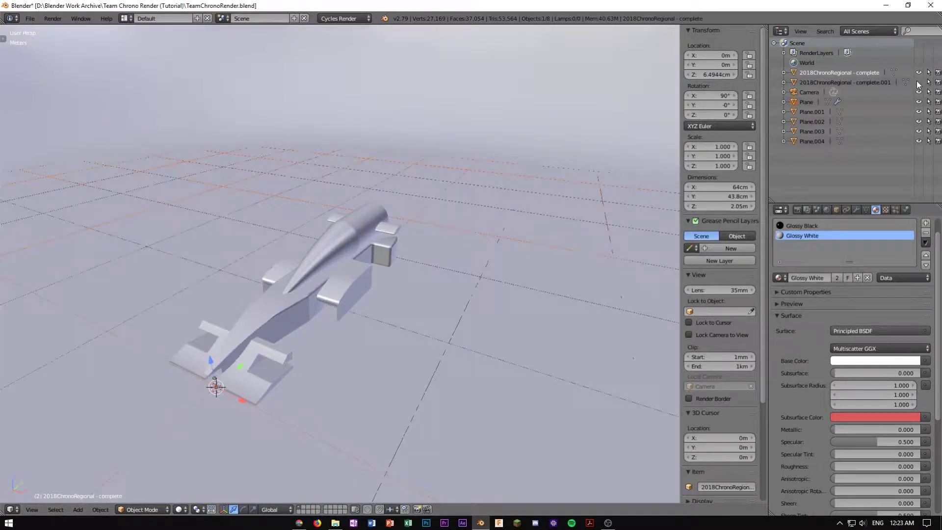
middle_click_drag(520, 266, 569, 267)
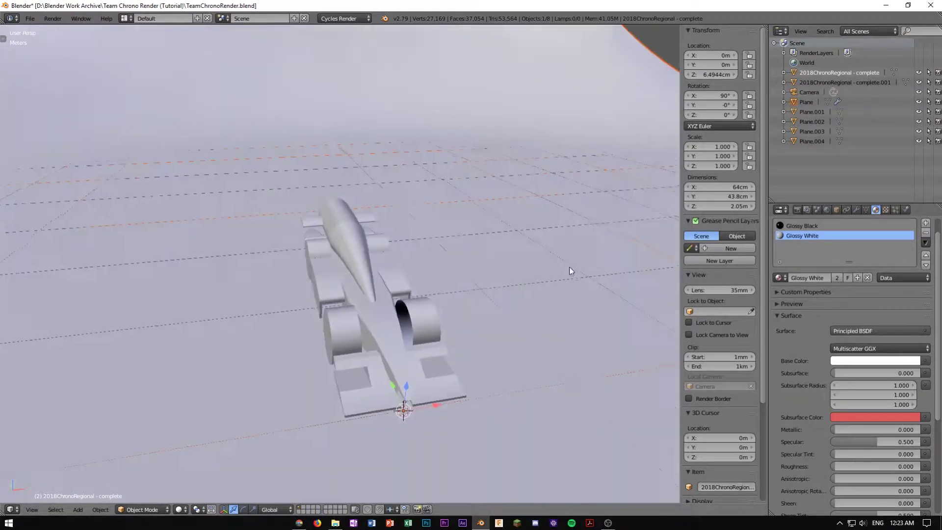
right_click(427, 332)
key("KP_0")
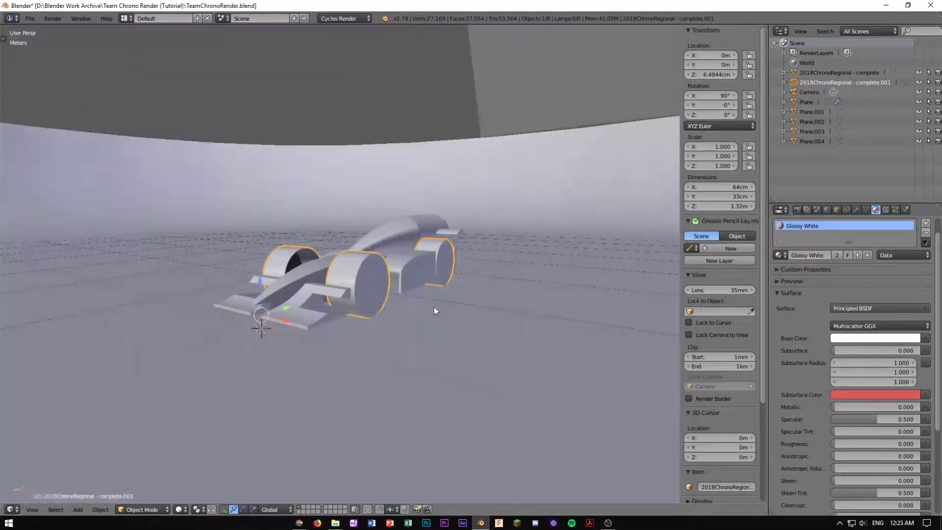
key("shift+z")
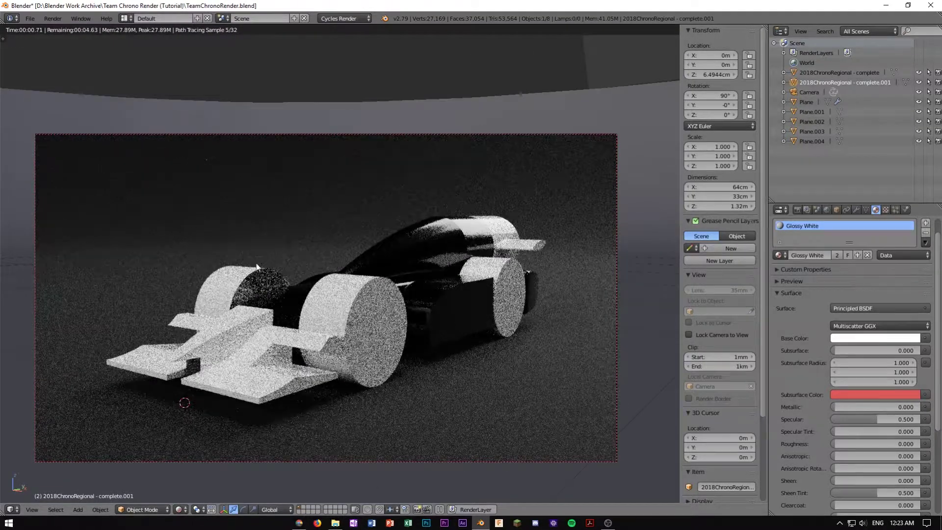
key("shift+z")
In Edit Mode, select the open inner rim of the -X front wheel and fill it with a face
key("Tab")
scroll(244, 292, "up", 5)
middle_click_drag(244, 292, 406, 286, "shift")
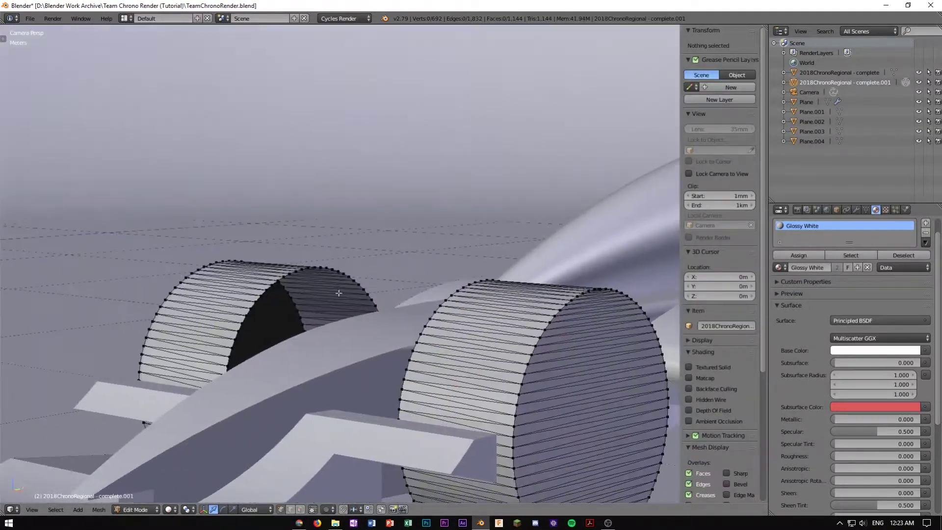
key("a")
key("KP_0")
key("a")
scroll(329, 317, "up", 7)
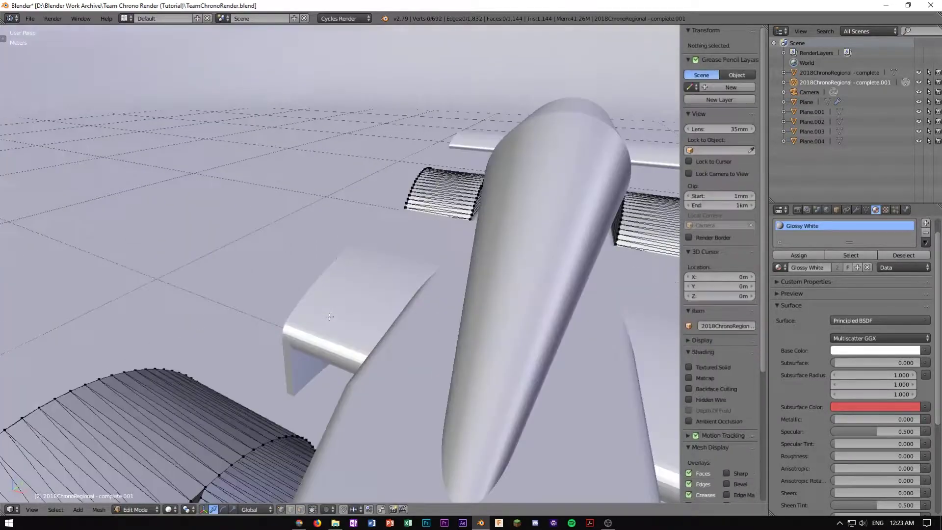
middle_click_drag(329, 317, 382, 333)
right_click(446, 415, "alt")
right_click(365, 376, "alt")
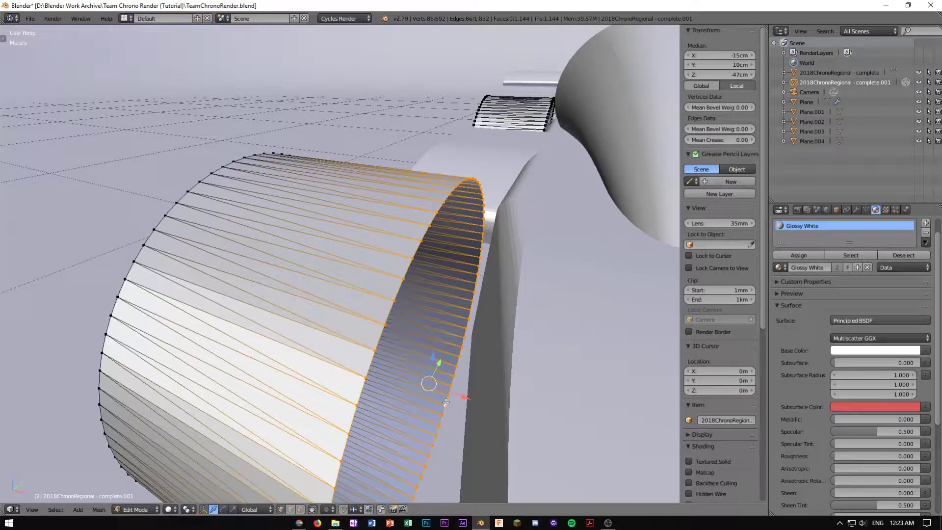
key("f")
key("a")
scroll(446, 329, "down", 7)
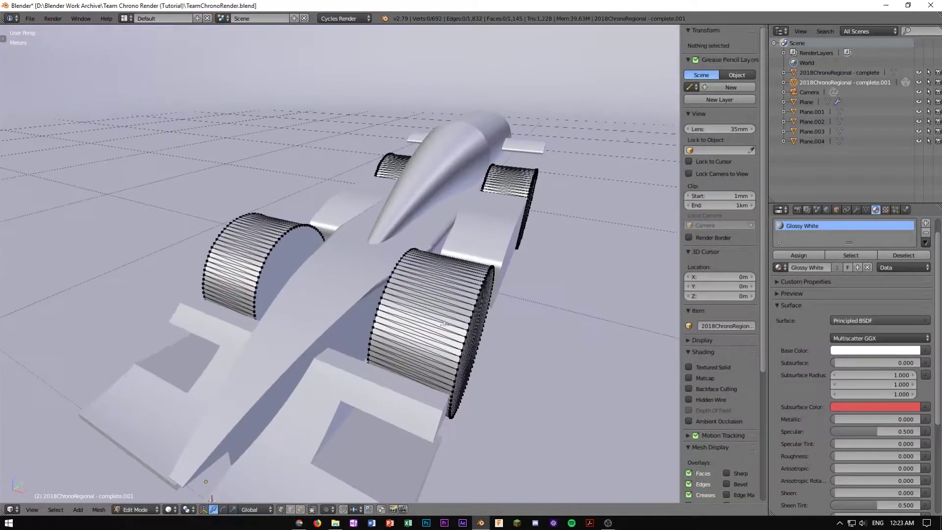
Check the capped -X front wheel up close and in a rendered camera preview
scroll(394, 325, "up", 2)
middle_click_drag(395, 325, 442, 302)
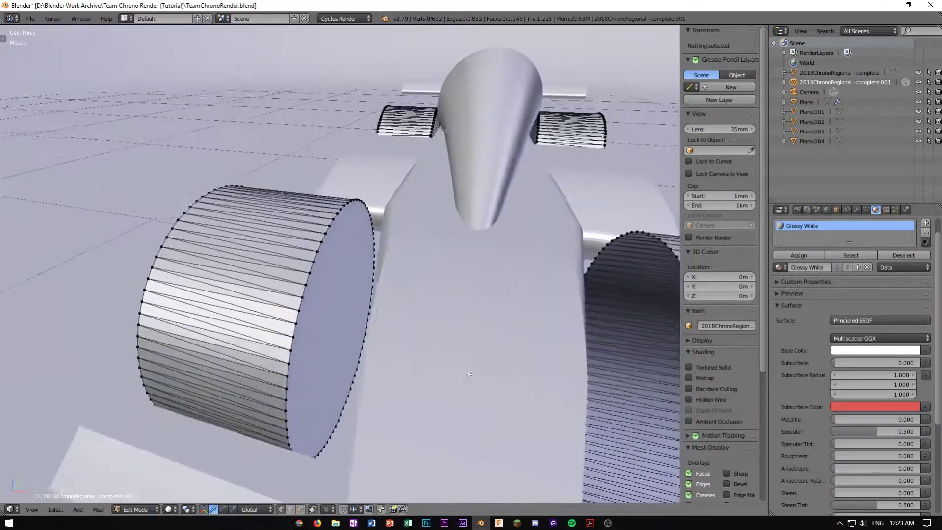
scroll(454, 296, "up", 4)
key("KP_0")
key("shift+z")
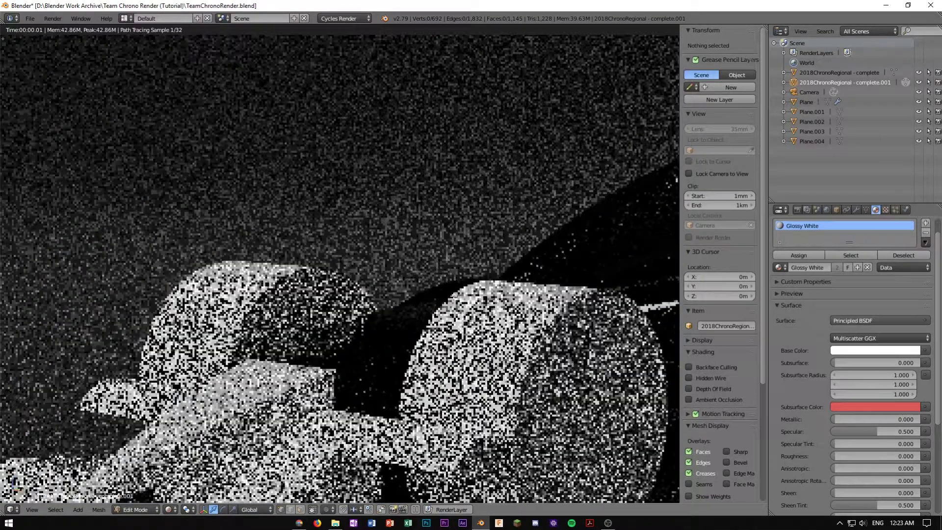
key("shift+z")
Select the full open inner rim of the +X front wheel and fill it with a face
scroll(445, 327, "down", 7)
mouse_move(446, 327)
middle_mouse_down()
mouse_move(530, 331)
mouse_move(473, 321)
mouse_move(450, 350)
middle_mouse_up()
scroll(527, 326, "up", 6)
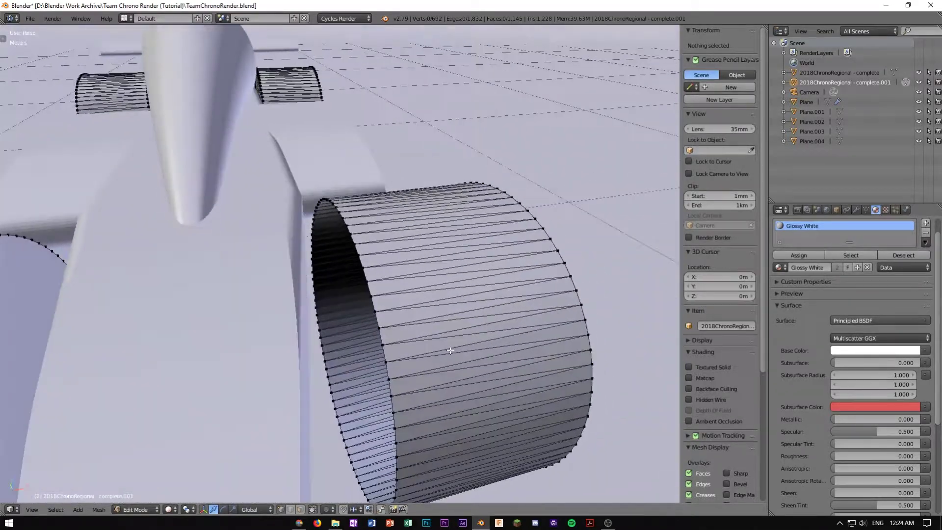
right_click(346, 456)
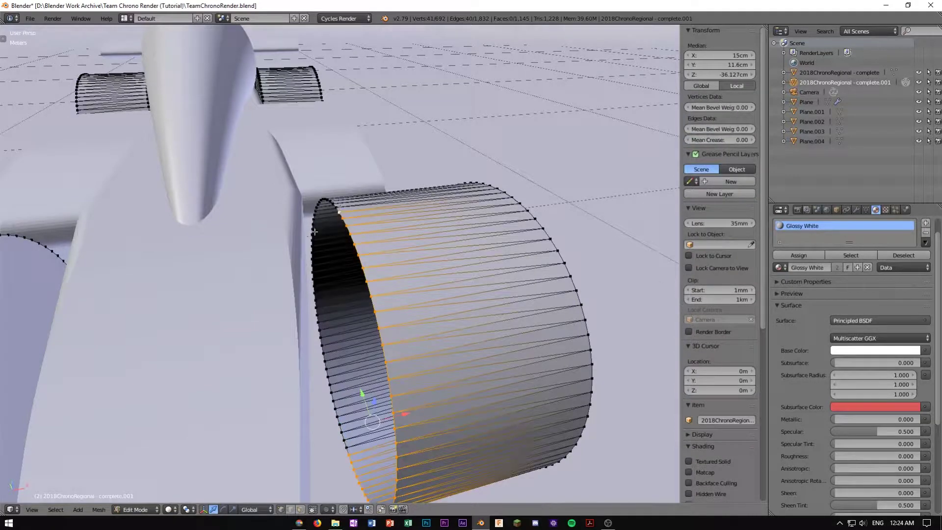
left_click(331, 403, "alt+shift")
key("f")
middle_click_drag(346, 446, 387, 250)
Preview both capped front wheels in rendered shading from the camera, and return to solid shading
key("shift+z")
key("KP_0")
key("shift+z")
key("shift+z")
key("shift+z")
middle_click_drag(250, 132, 300, 177, "shift")
mouse_move(300, 176)
middle_mouse_down()
mouse_move(357, 209)
mouse_move(379, 252)
mouse_move(380, 243)
mouse_move(398, 244)
mouse_move(371, 246)
mouse_move(380, 246)
middle_mouse_up()
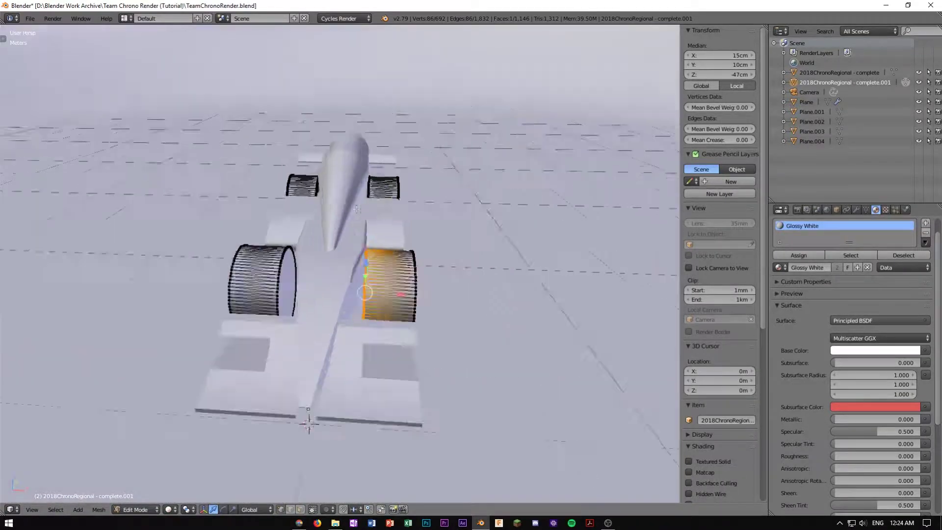
Examine the rear wheels and the area around them for remaining open sides
scroll(379, 253, "up", 5)
scroll(380, 244, "down", 3)
scroll(380, 244, "up", 5)
scroll(562, 304, "down", 3)
scroll(561, 306, "up", 3)
mouse_move(524, 304)
middle_mouse_down()
mouse_move(534, 304)
mouse_move(510, 304)
middle_mouse_up()
middle_click_drag(299, 242, 558, 272)
scroll(559, 271, "down", 8)
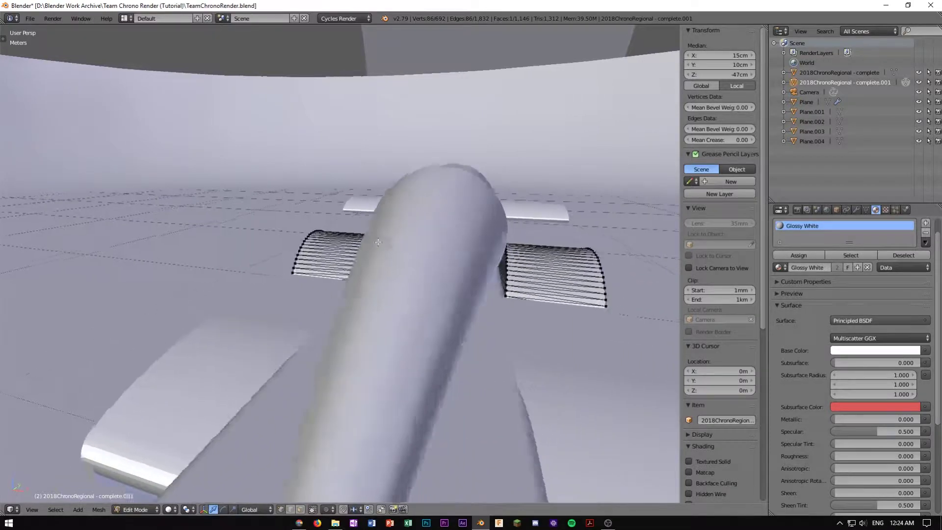
Leave the wheels object, select the car body, and enter Edit Mode on it
key("Tab")
middle_click_drag(449, 285, 351, 271)
right_click(333, 257)
key("Tab")
scroll(381, 263, "up", 6)
scroll(376, 274, "down", 2)
scroll(371, 282, "up", 2)
scroll(367, 289, "down", 3)
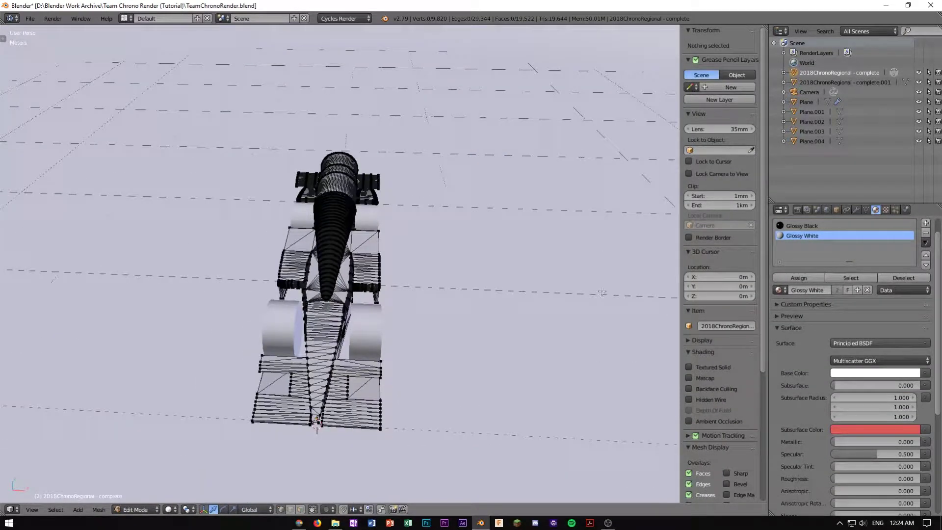
Hide the 3D view's properties sidebar, split the viewport vertically, and make the new area a UV/Image Editor
key("n")
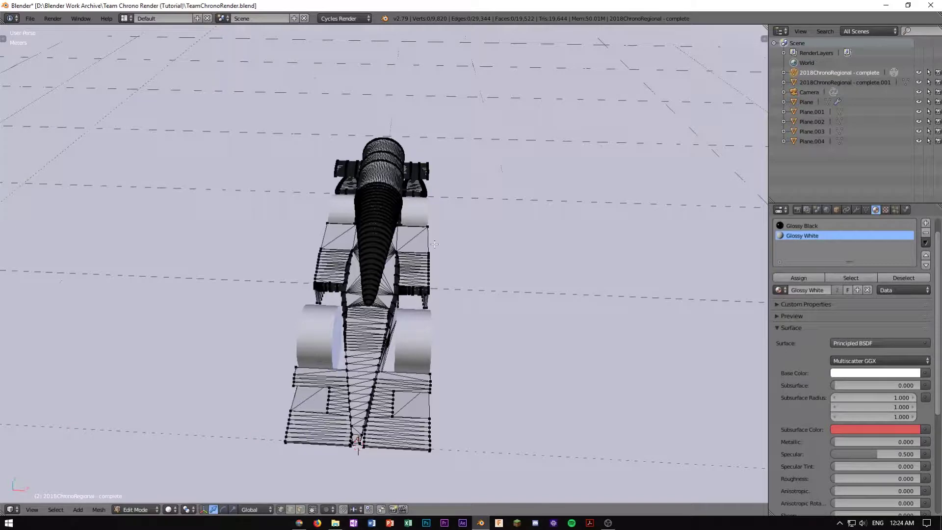
left_click_drag(766, 26, 427, 209)
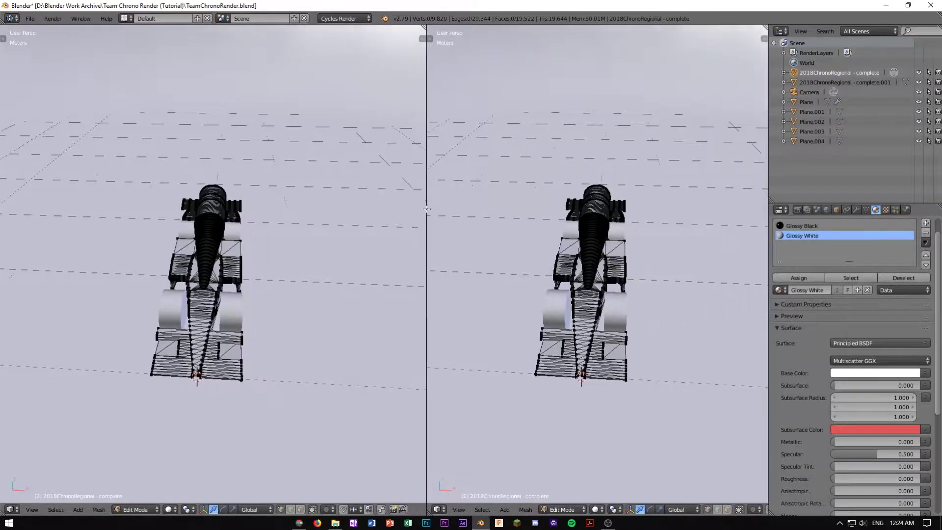
left_click(439, 509)
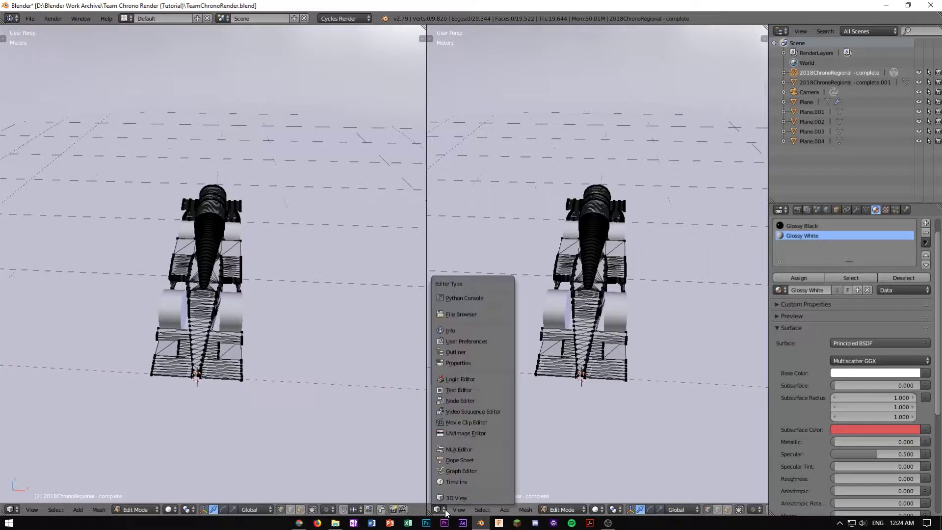
left_click(483, 434)
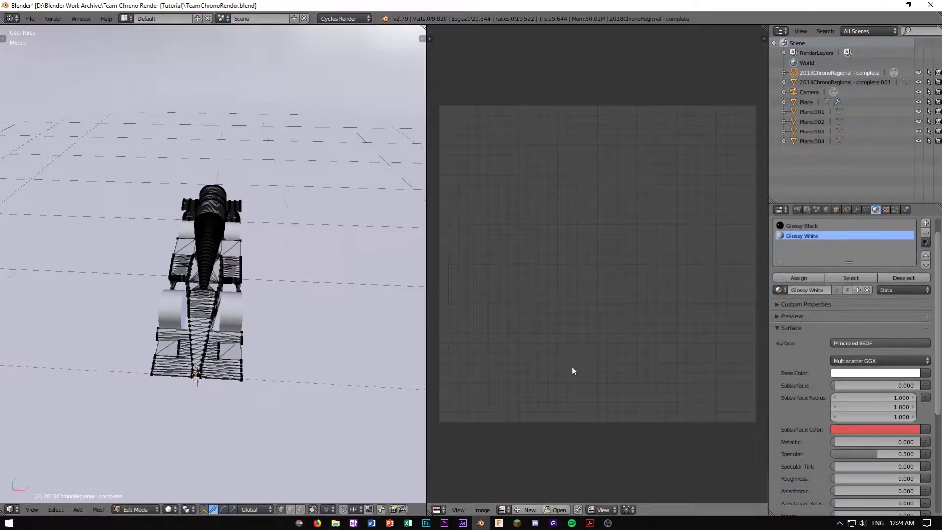
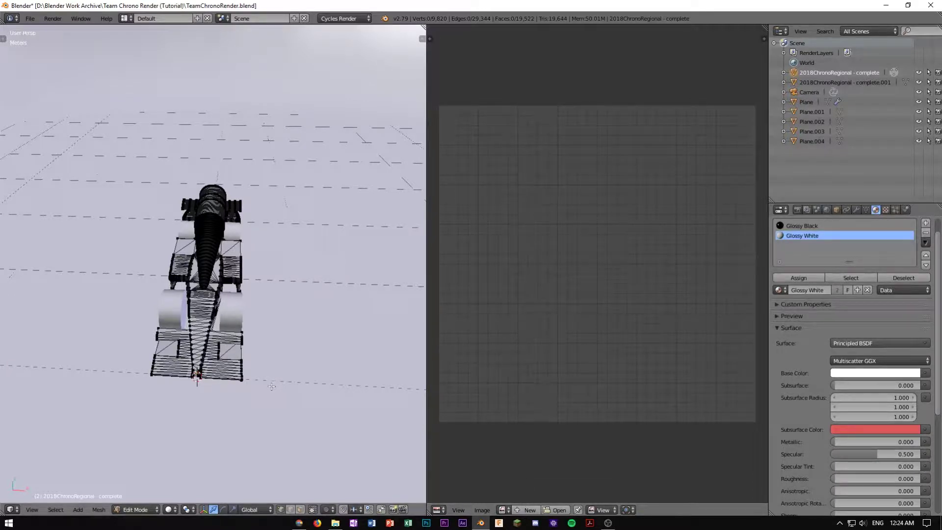
Switch to Photoshop and dismiss the product feedback survey
left_click(426, 524)
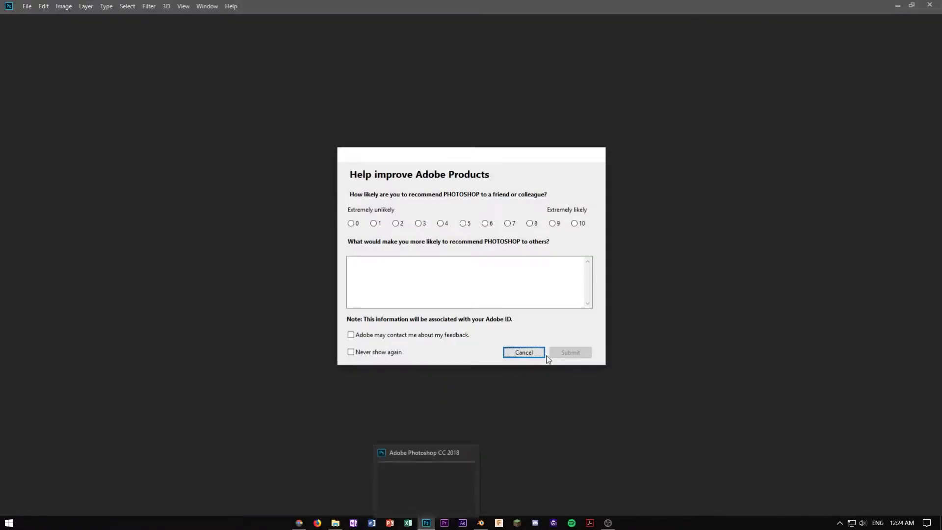
left_click(540, 351)
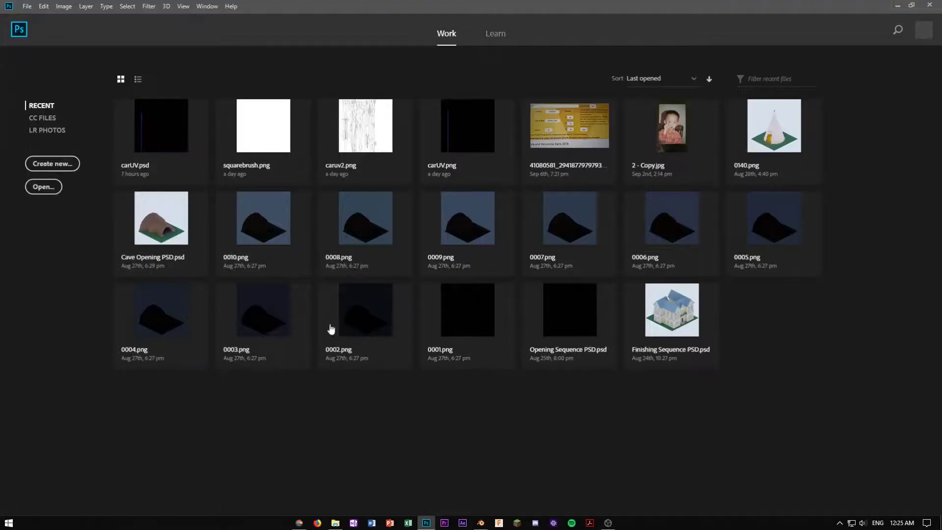
Create a new document 4096 pixels wide and 4096 pixels high, keeping the resolution in Pixels/Inch
left_click(52, 165)
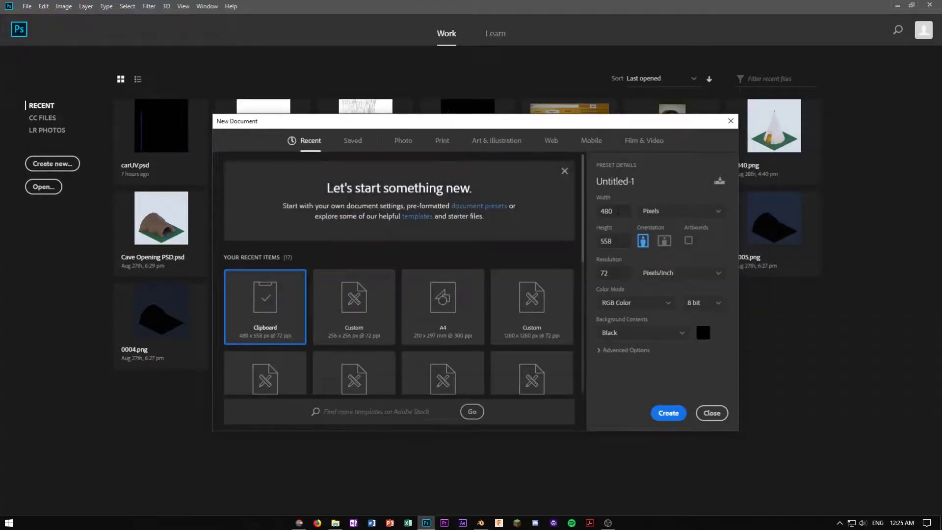
left_click(610, 211)
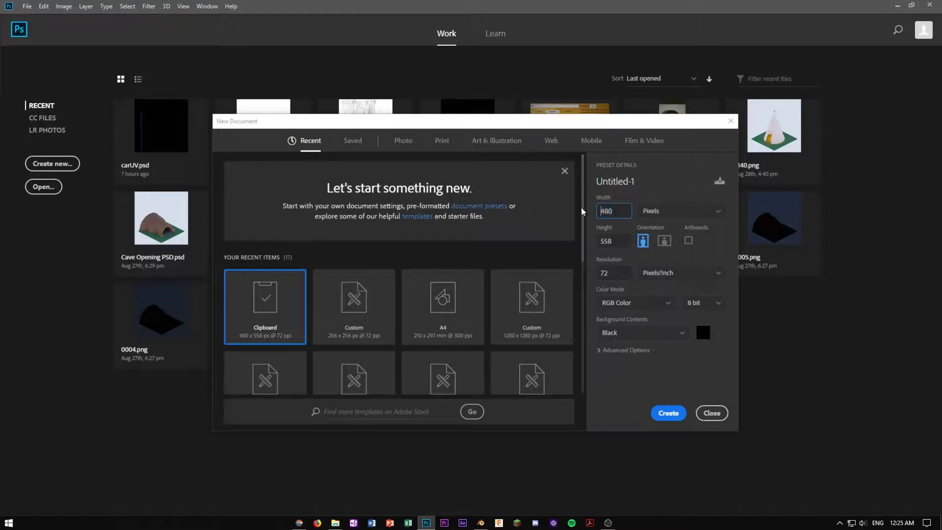
key("ctrl+a")
type("4096")
key("Tab")
type("4096")
key("Tab")
left_click(661, 279)
left_click(689, 278)
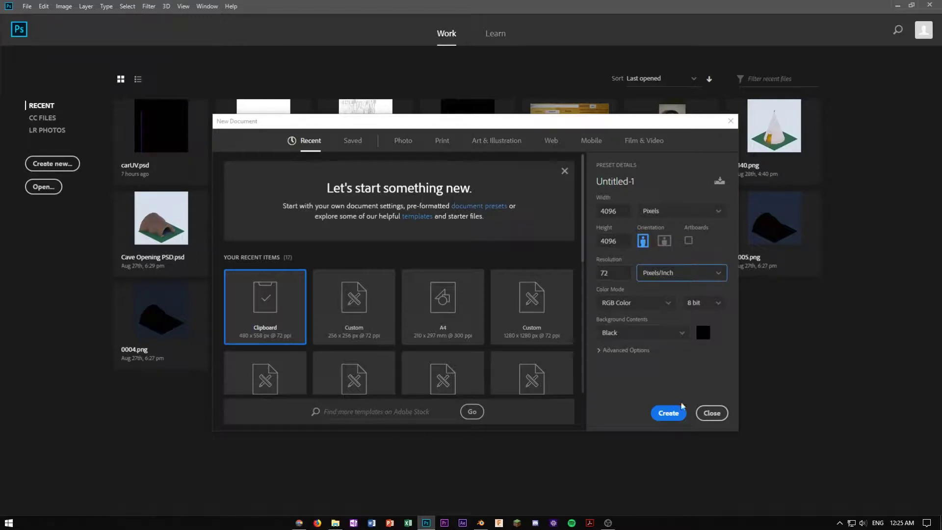
left_click(673, 414)
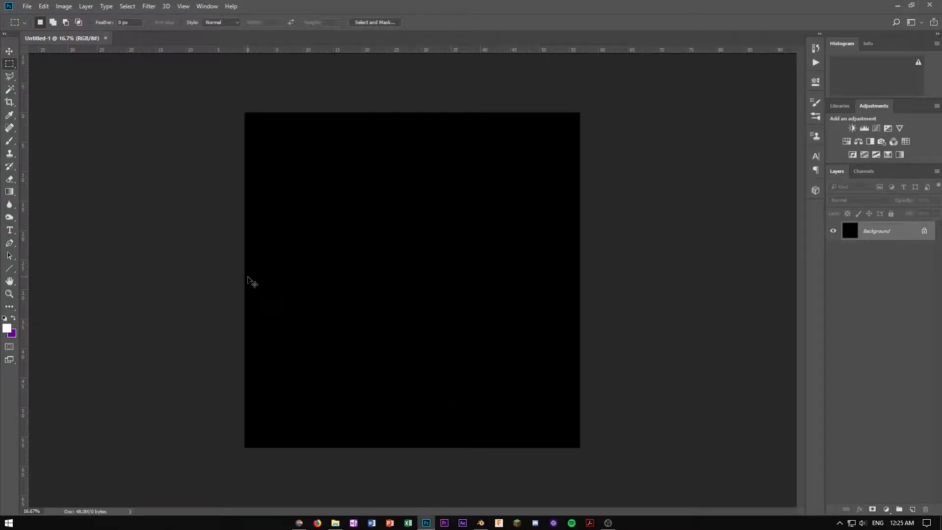
Save the document in Photoshop format as Untitled-1 in the Team Chrono Render (Tutorial) folder
left_click(30, 7)
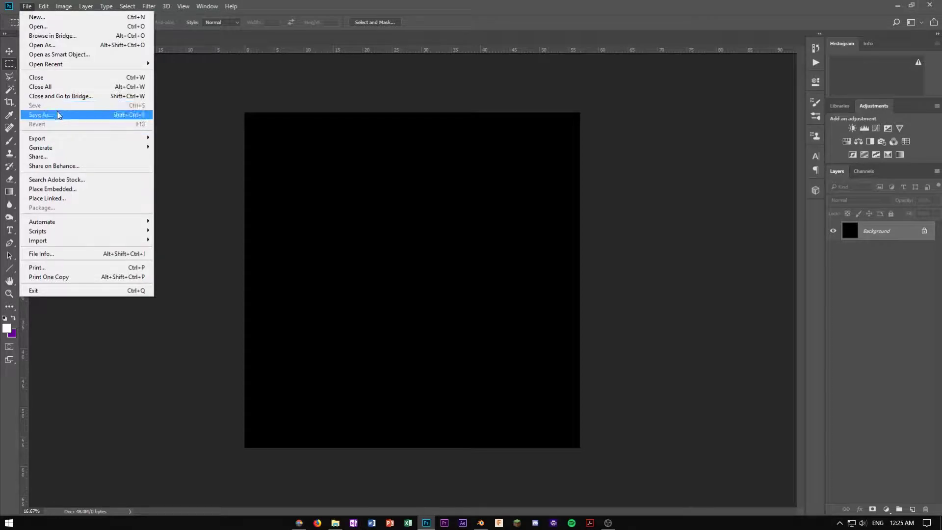
left_click(58, 114)
left_click(130, 228)
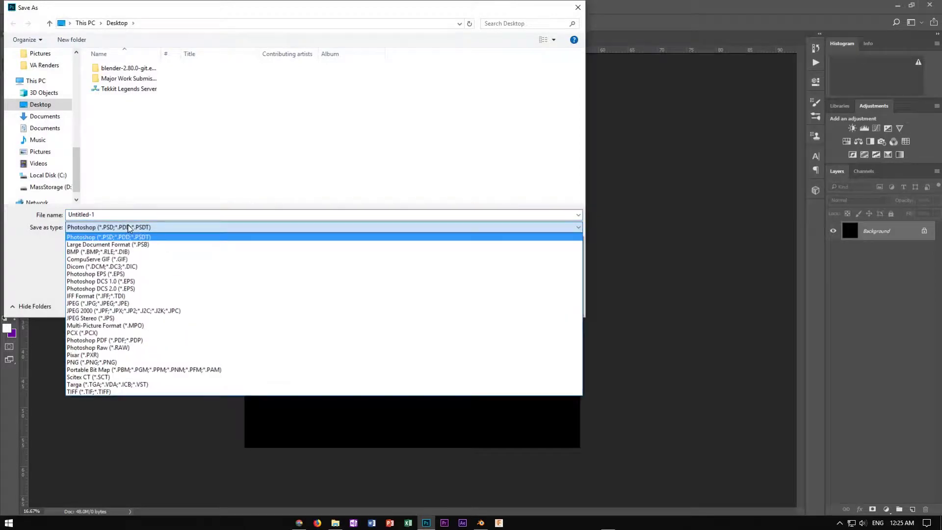
left_click(130, 235)
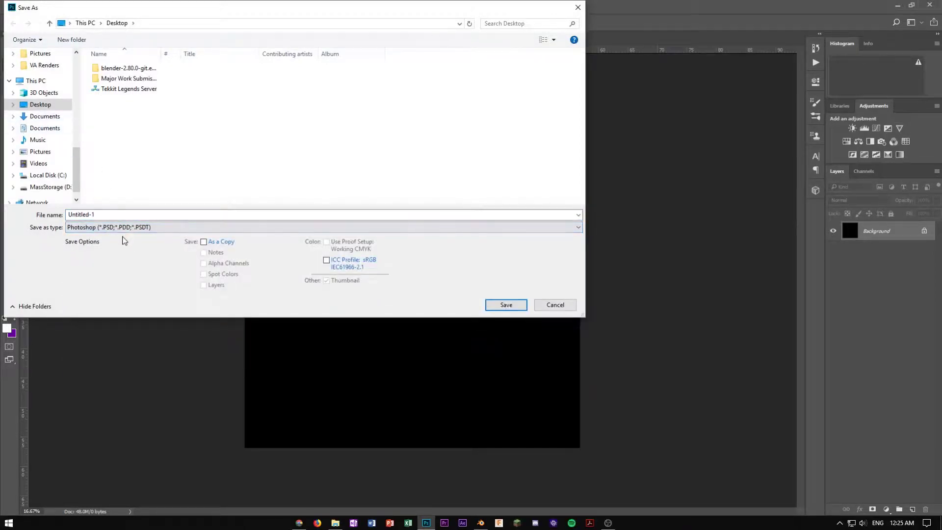
scroll(44, 157, "up", 6)
left_click(45, 160)
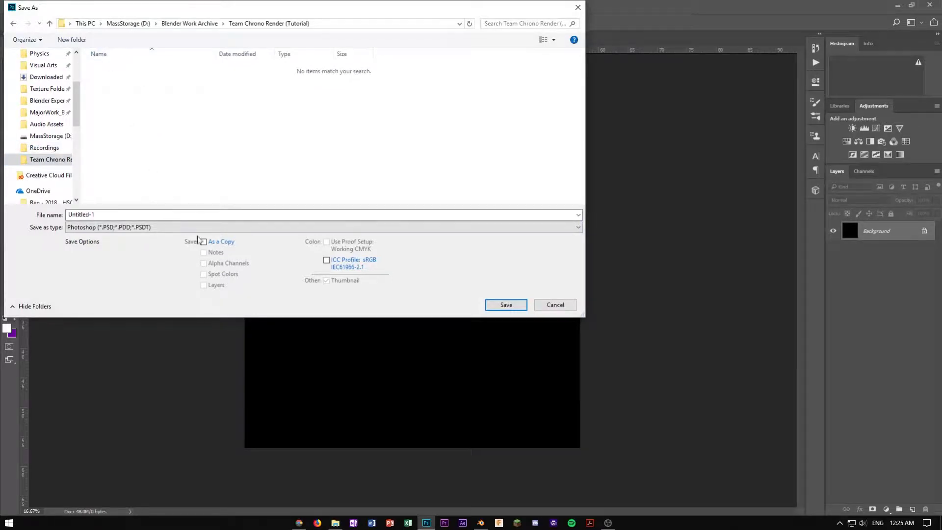
left_click(506, 306)
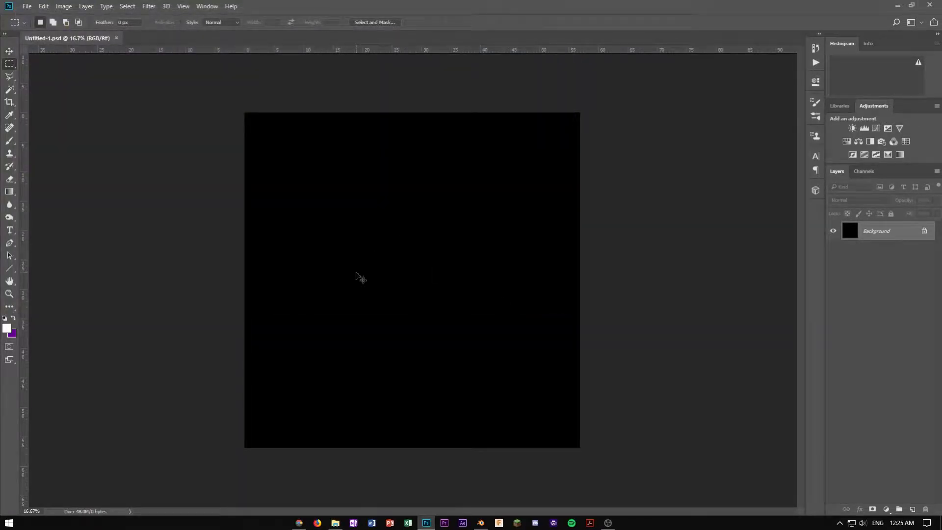
key("ctrl+shift+s")
left_click(120, 227)
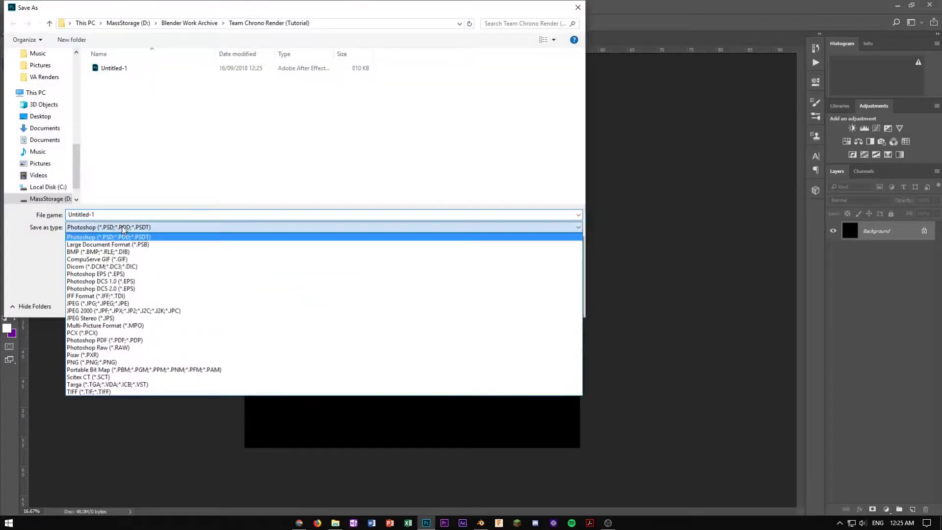
left_click(147, 235)
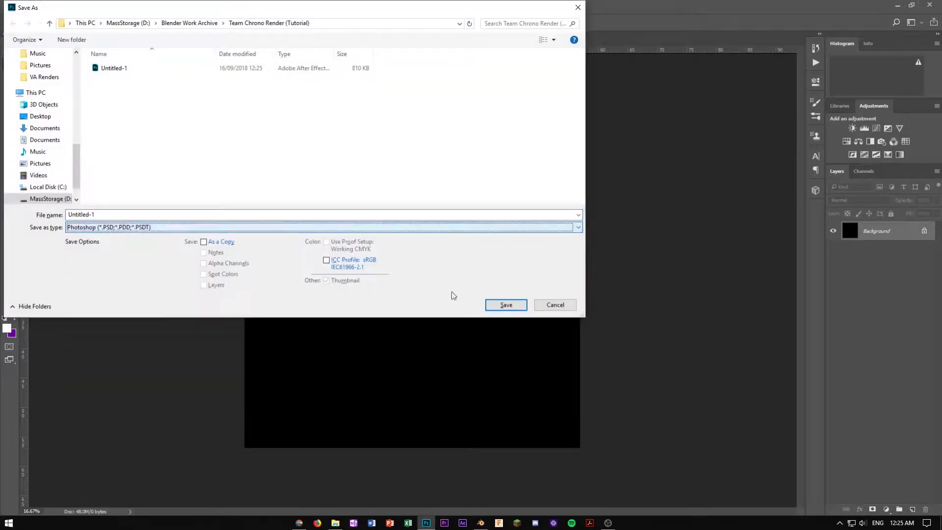
left_click(542, 305)
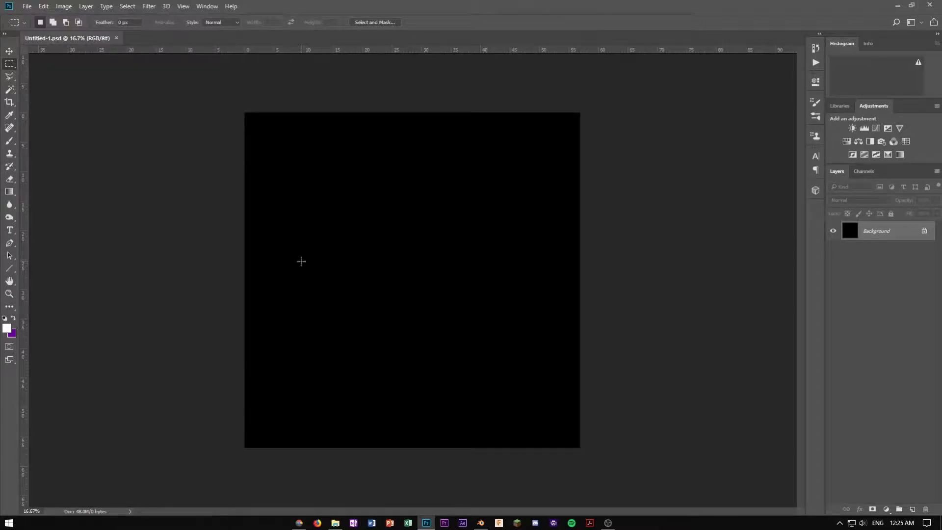
Try to save the document as a PNG named Car_TextureMap
key("ctrl+shift+s")
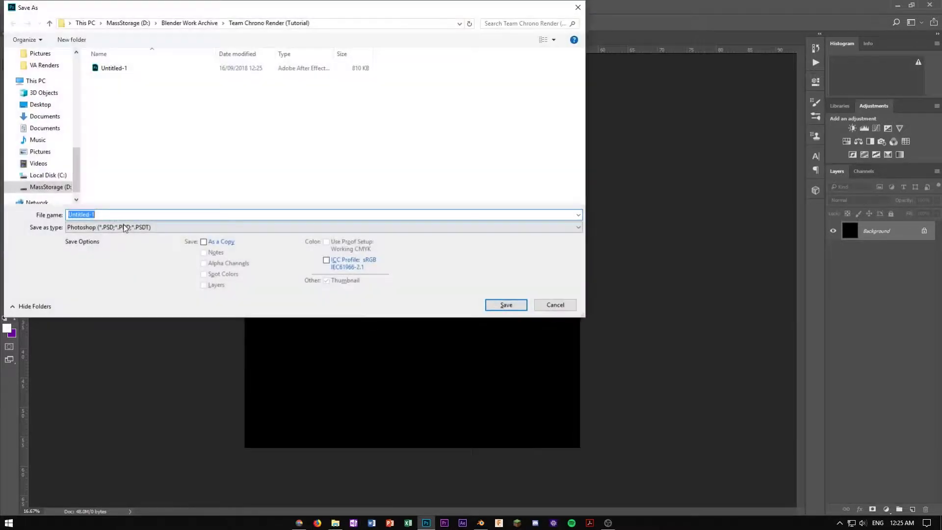
left_click(107, 230)
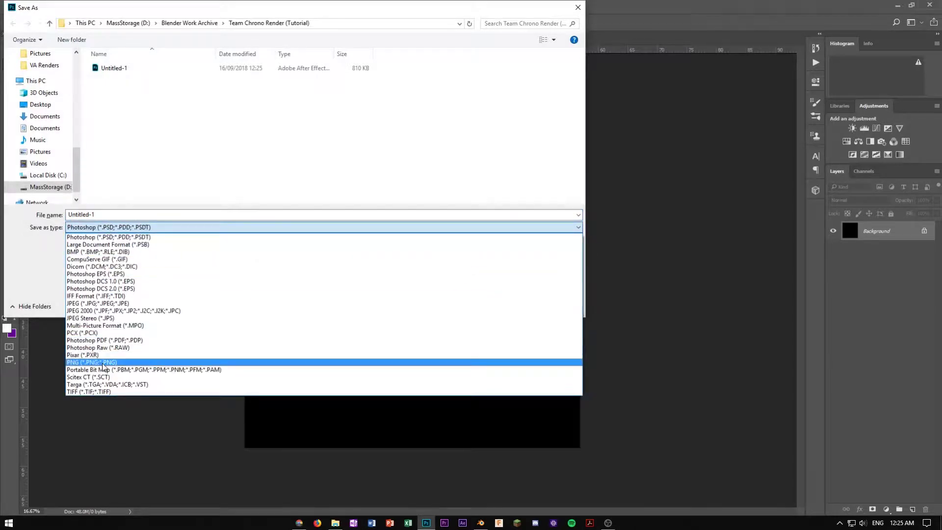
left_click(111, 360)
left_click(109, 214)
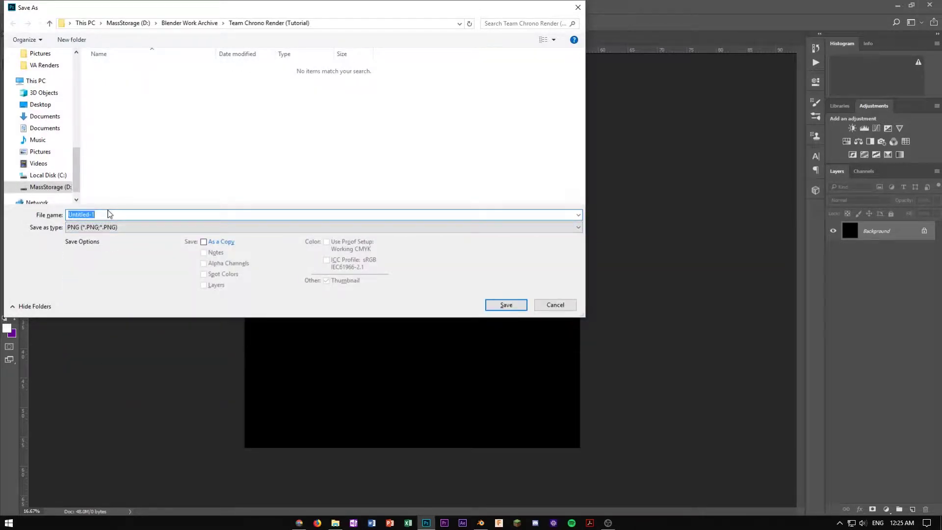
type("white")
key("ctrl+a")
key("BackSpace")
type("Tex")
key("ctrl+a")
key("BackSpace")
type("Car_TextureMap")
key("Return")
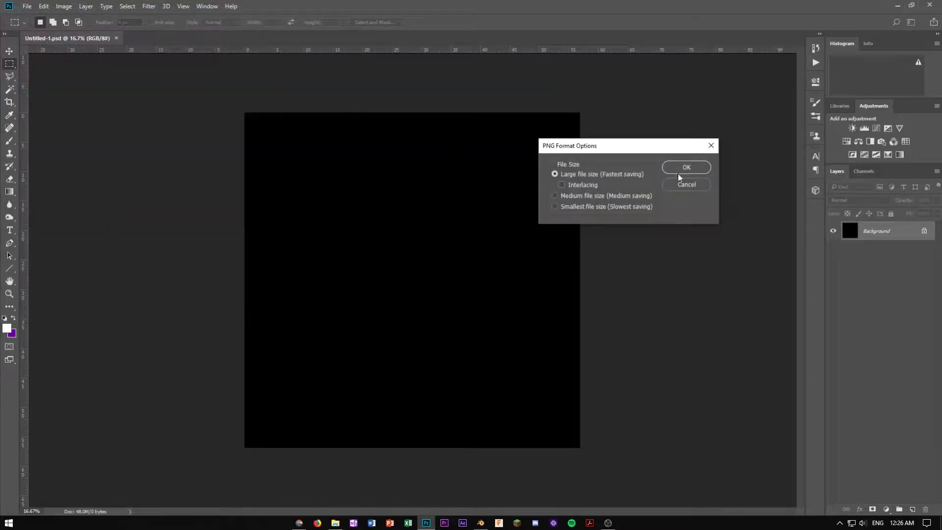
left_click(685, 185)
Save the document under the name CarTextureMap1 in Photoshop format in the Team Chrono Render (Tutorial) folder
key("ctrl+shift+s")
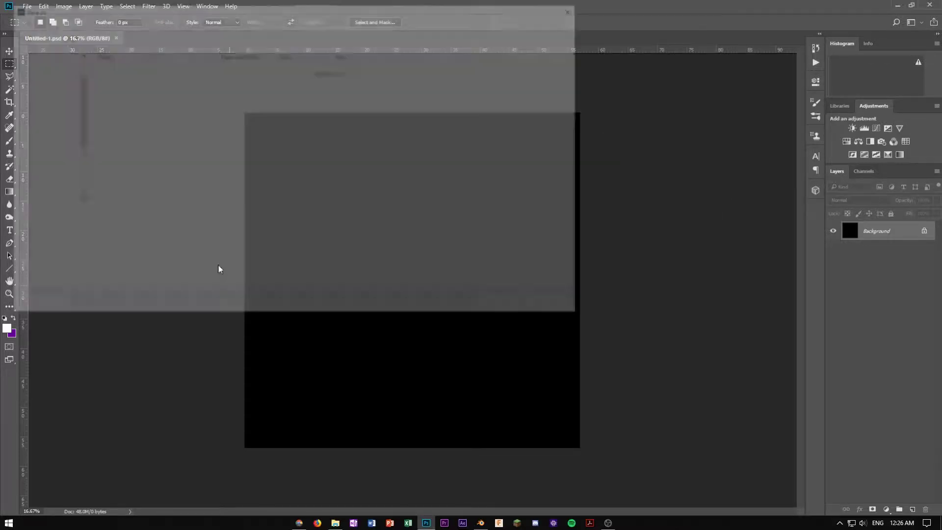
type("Car_")
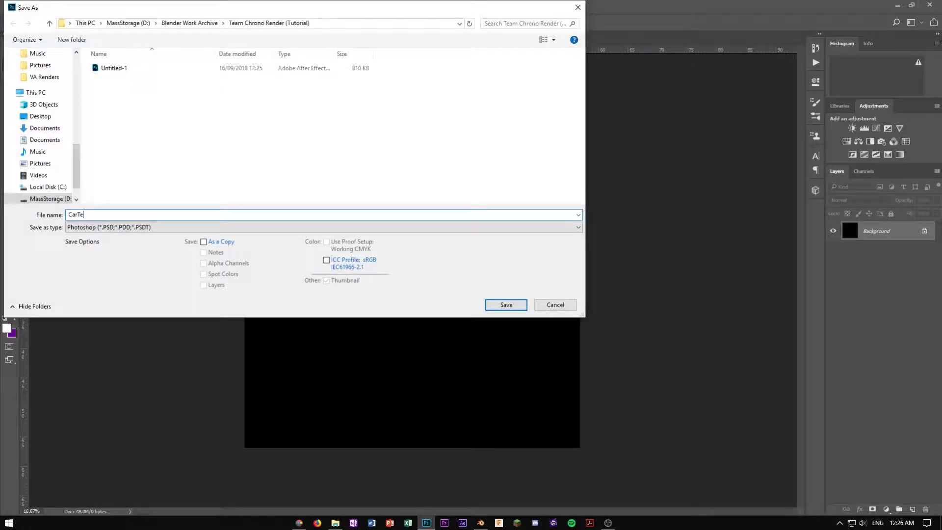
type("extureMap1")
key("Return")
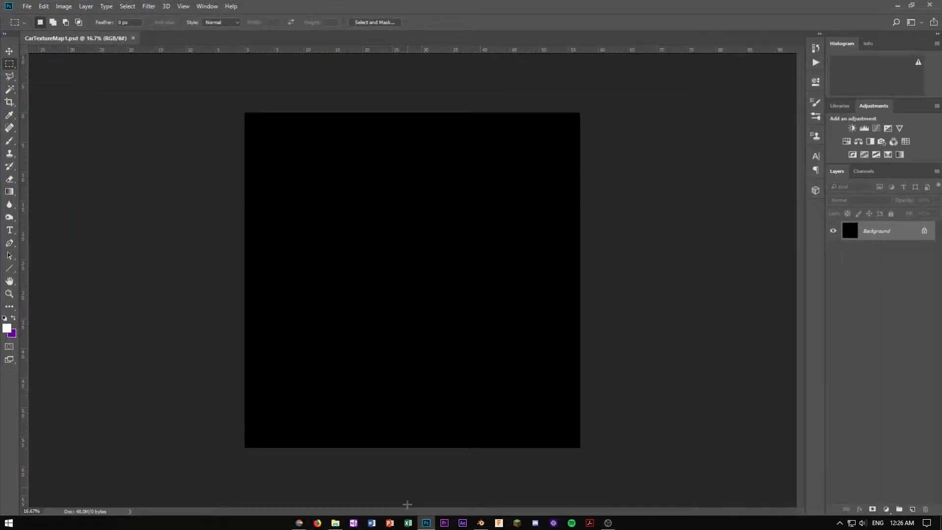
Switch to Blender and select the car body's entire geometry in Edit Mode
left_click(480, 523)
middle_click_drag(236, 293, 261, 255)
key("a")
scroll(274, 238, "up", 5)
scroll(274, 237, "down", 6)
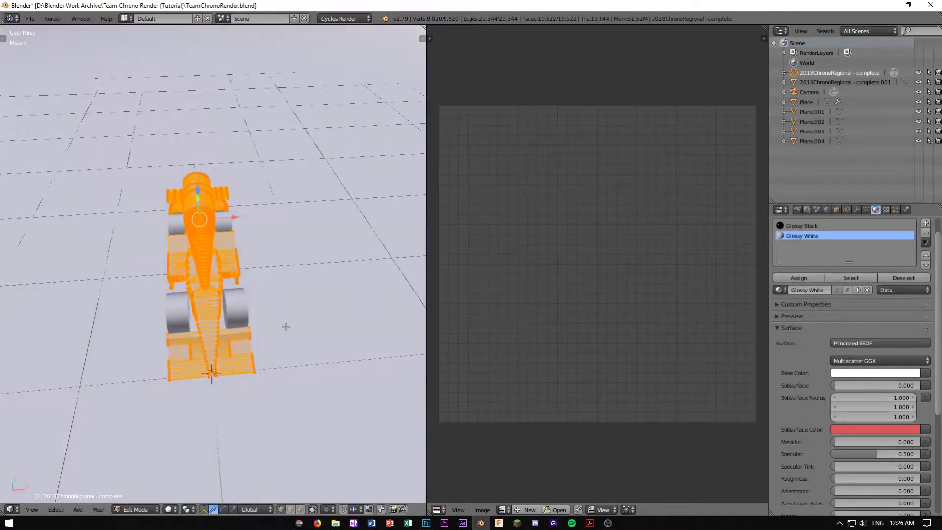
Unwrap the selected car body with Smart UV Project using its default settings
key("u")
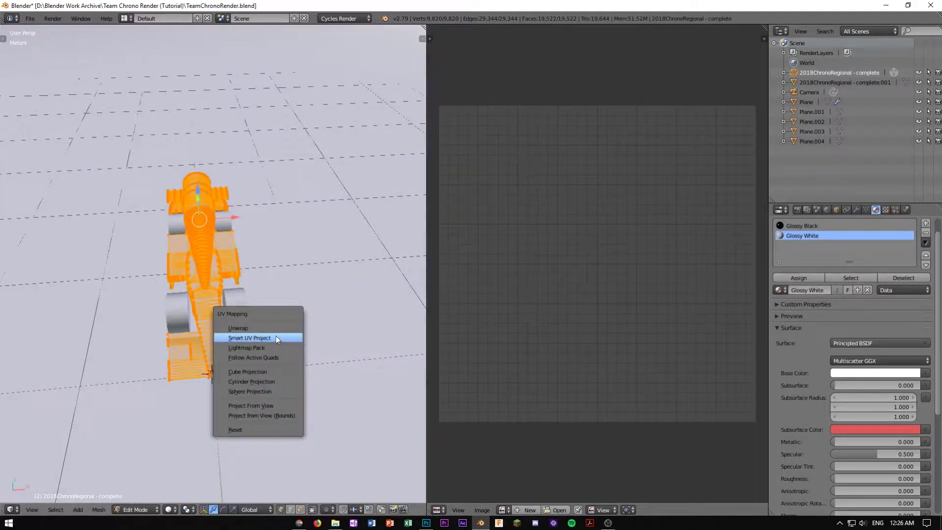
left_click(276, 337)
left_click(275, 408)
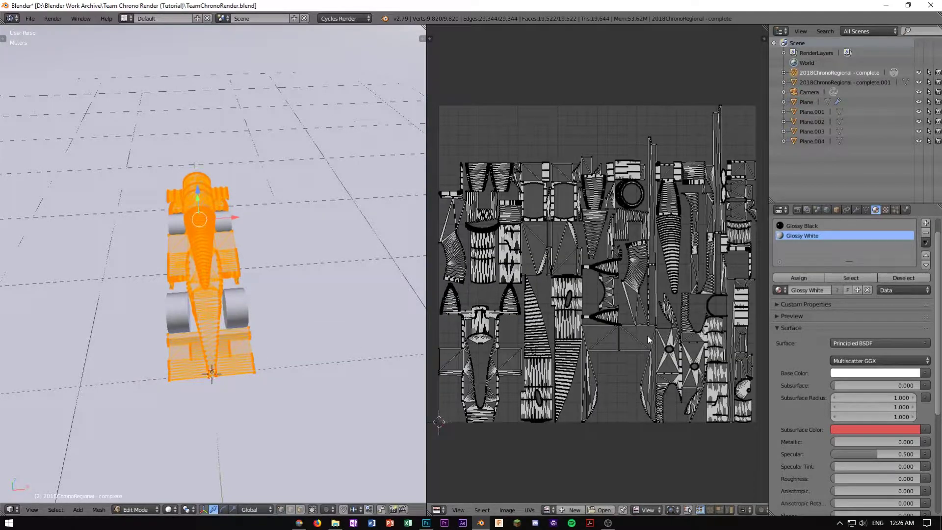
Examine the car body's unwrapped UV islands and compare them with the shape of the 3D model
scroll(647, 338, "up", 4)
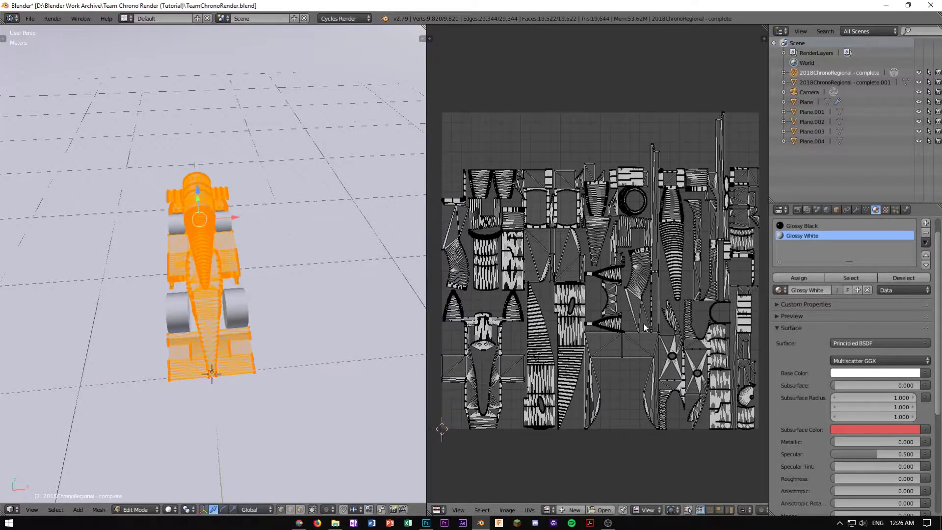
scroll(645, 326, "down", 2)
middle_click_drag(590, 337, 610, 326)
scroll(509, 397, "up", 1)
middle_click_drag(524, 382, 596, 329)
middle_click_drag(230, 256, 211, 265)
scroll(602, 352, "up", 4)
middle_click_drag(493, 374, 559, 286)
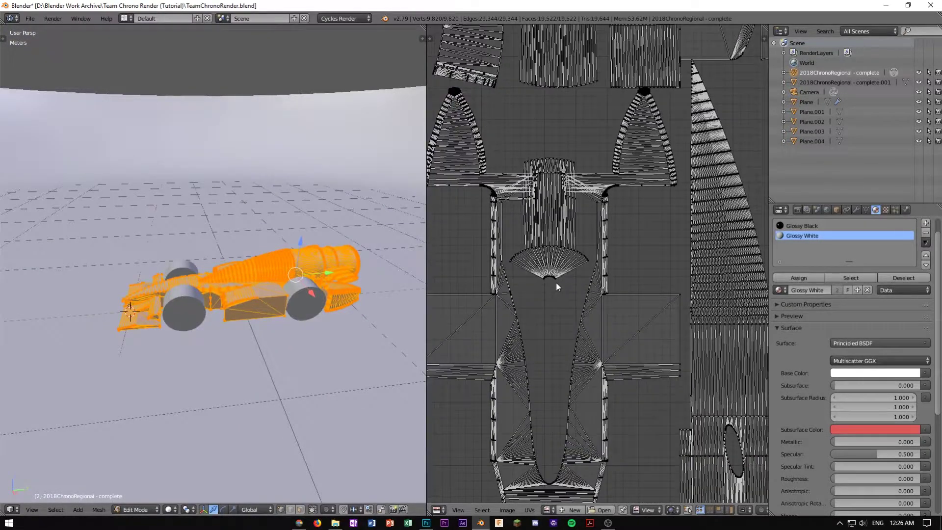
scroll(560, 287, "down", 4)
middle_click_drag(650, 284, 637, 324)
middle_click_drag(270, 331, 242, 316)
key("u")
key("Escape")
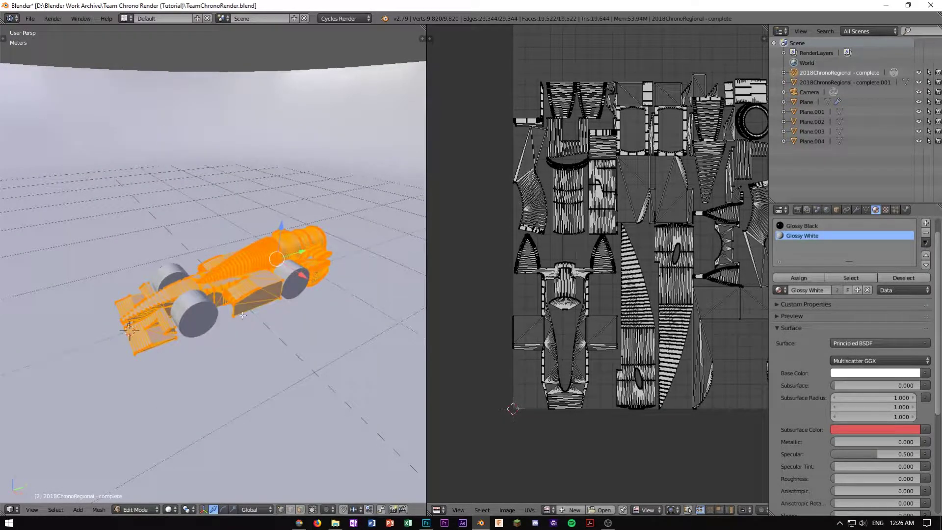
scroll(636, 300, "down", 3)
middle_click_drag(624, 309, 579, 308)
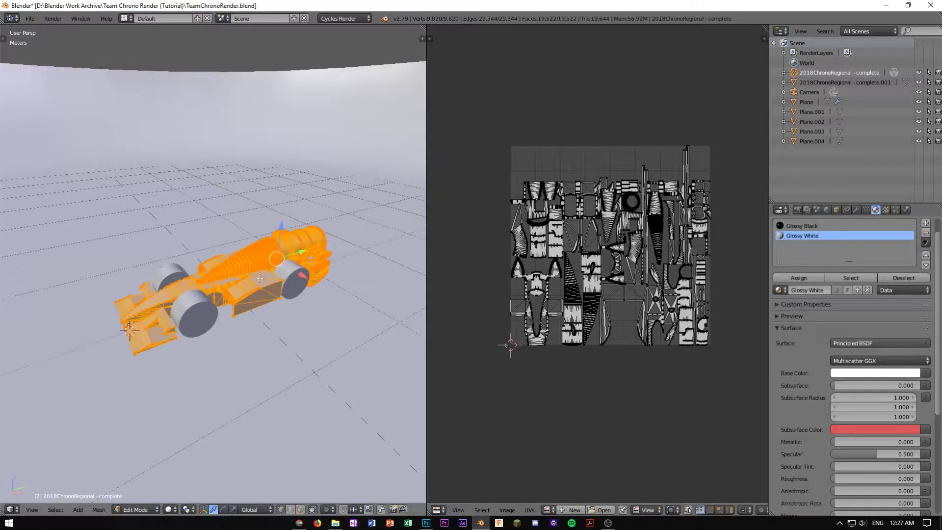
Try a Cylinder Projection on the car body's UVs and inspect the layout up close
key("u")
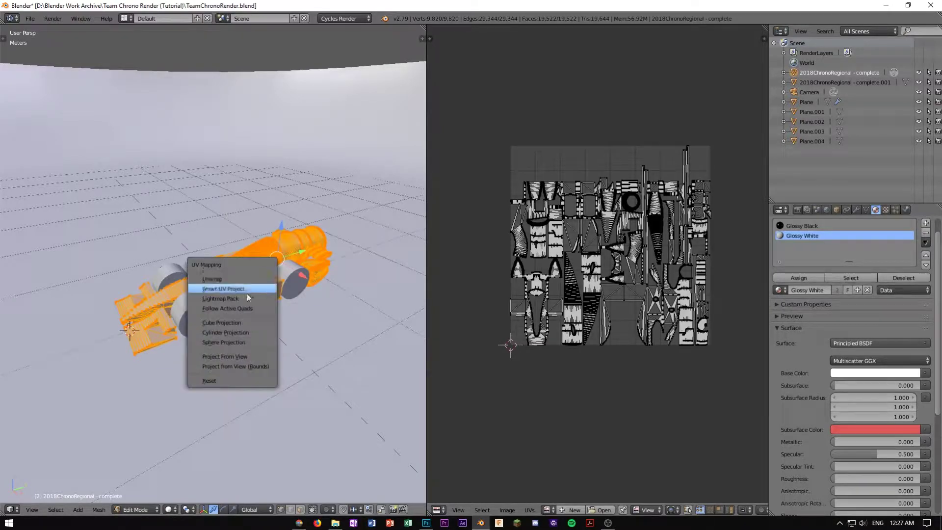
left_click(237, 333)
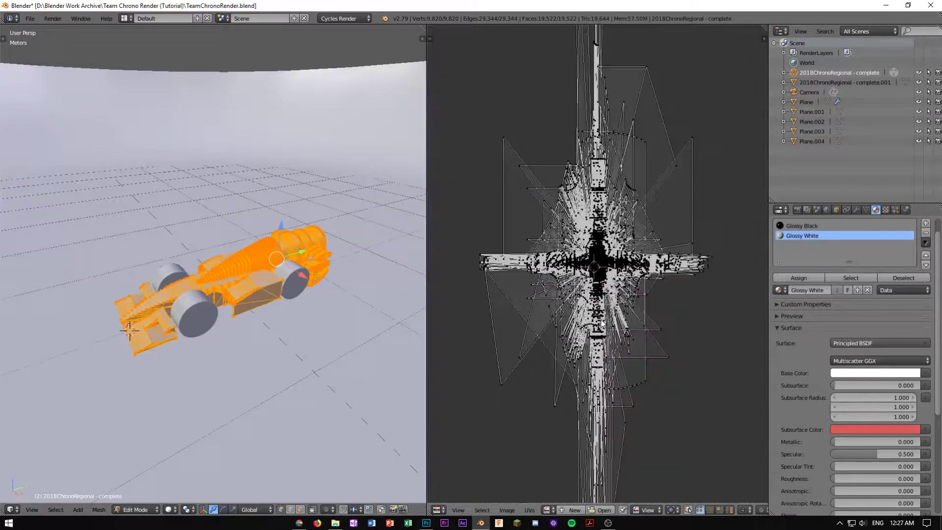
scroll(603, 304, "up", 6)
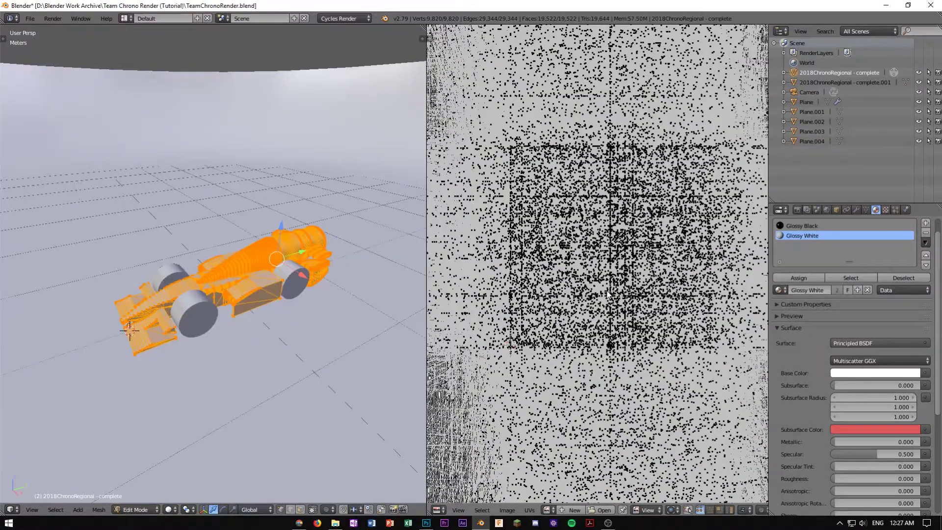
Try the standard Unwrap on the whole car body, leaving the resulting UVs unscaled
key("u")
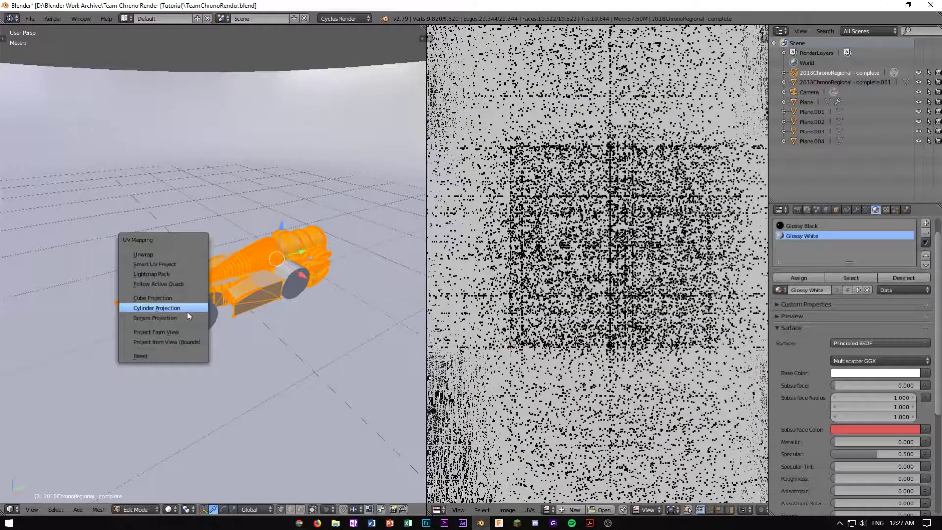
left_click(167, 255)
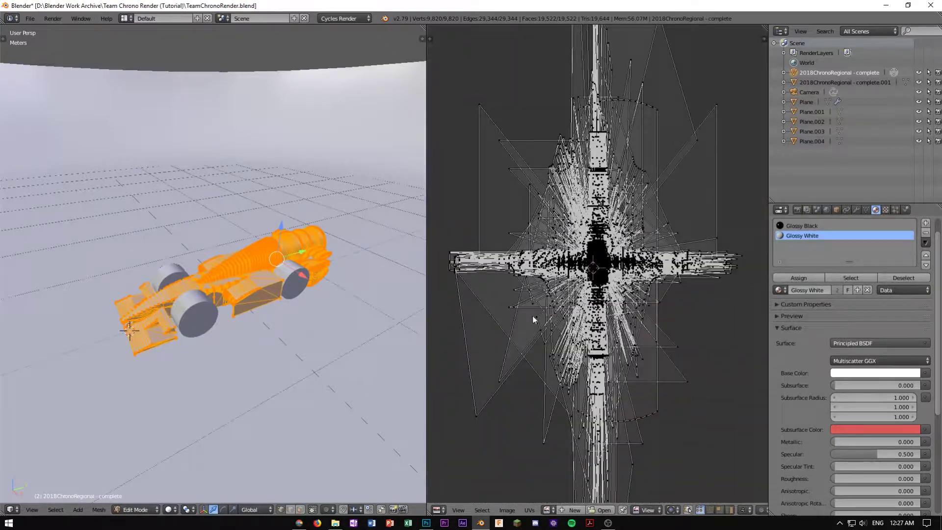
key("s")
key("Escape")
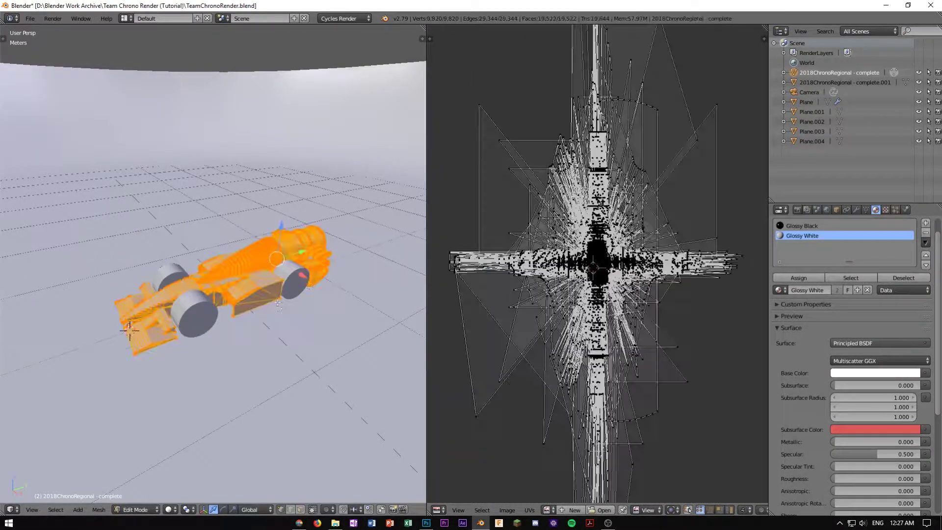
Unwrap the car body with Smart UV Project at an angle limit of 45 and inspect the new UV layout
key("u")
left_click(262, 318)
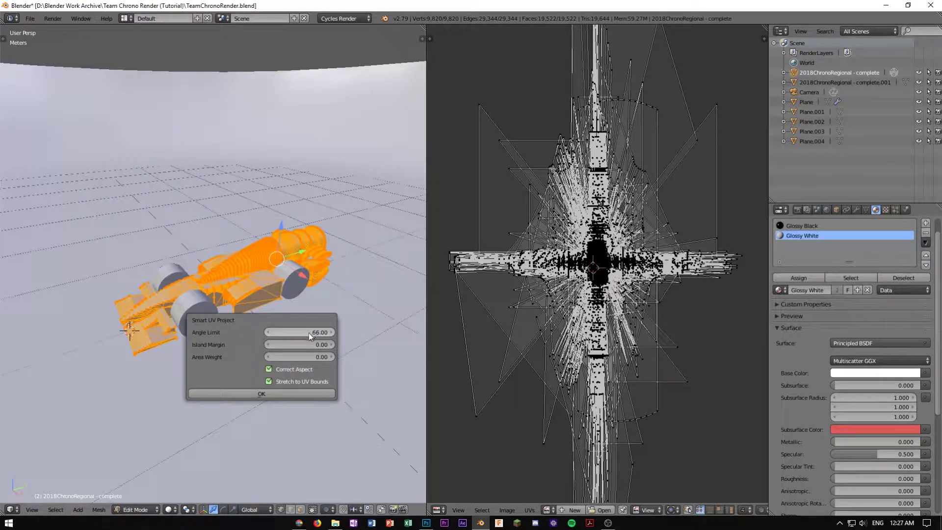
type("45")
key("Return")
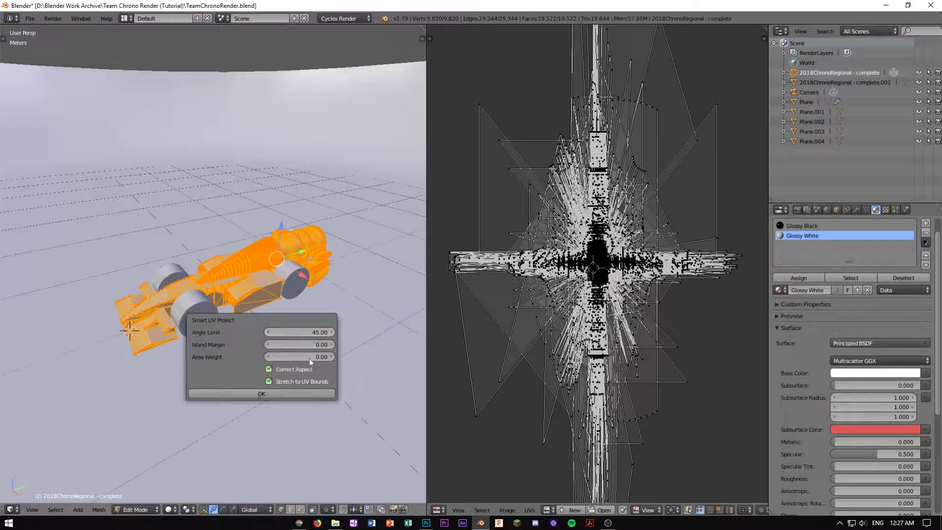
left_click(284, 393)
scroll(620, 273, "up", 15)
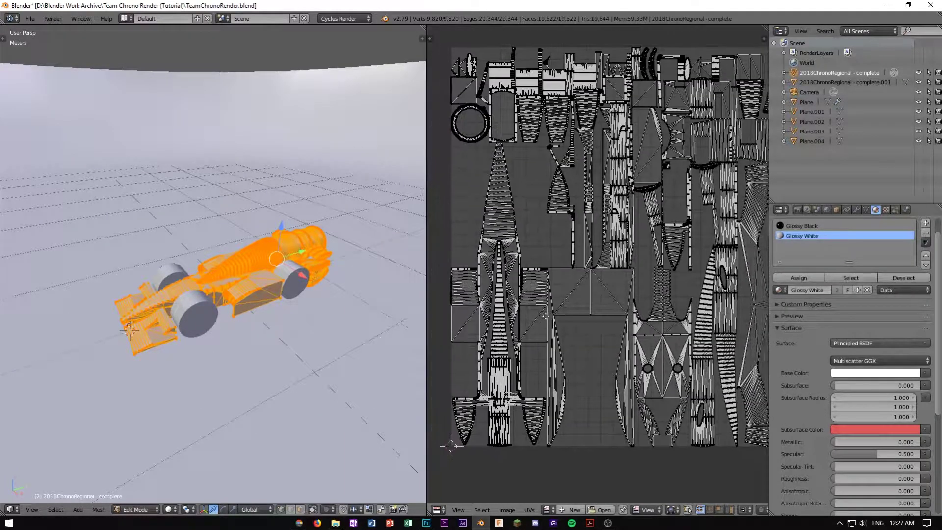
Examine the Smart UV Project islands up close across different areas of the layout
scroll(669, 265, "up", 10)
middle_click_drag(623, 115, 619, 269)
scroll(568, 193, "up", 5)
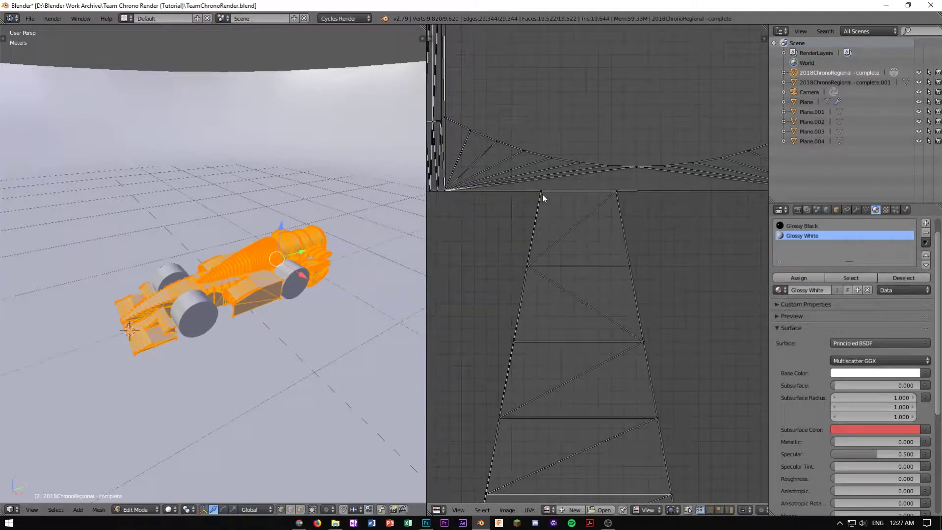
scroll(633, 222, "down", 12)
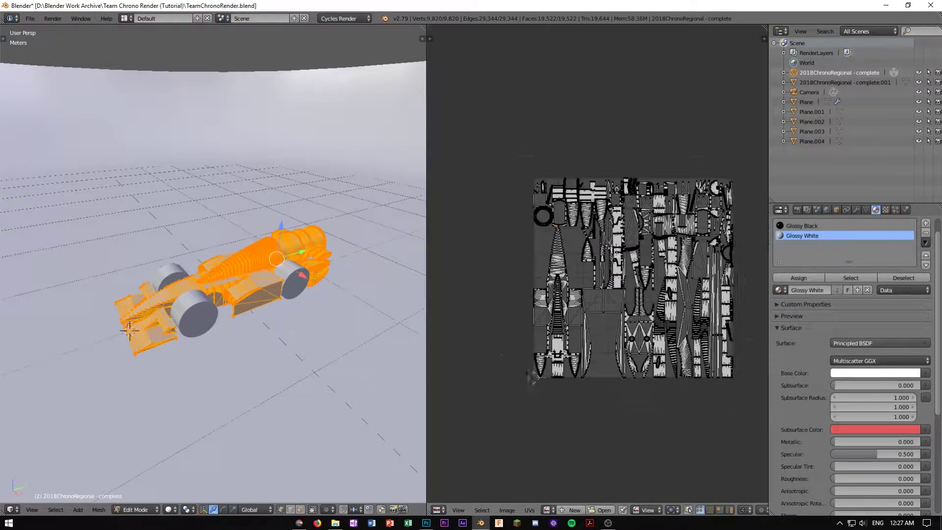
scroll(559, 322, "up", 6)
scroll(559, 322, "up", 8)
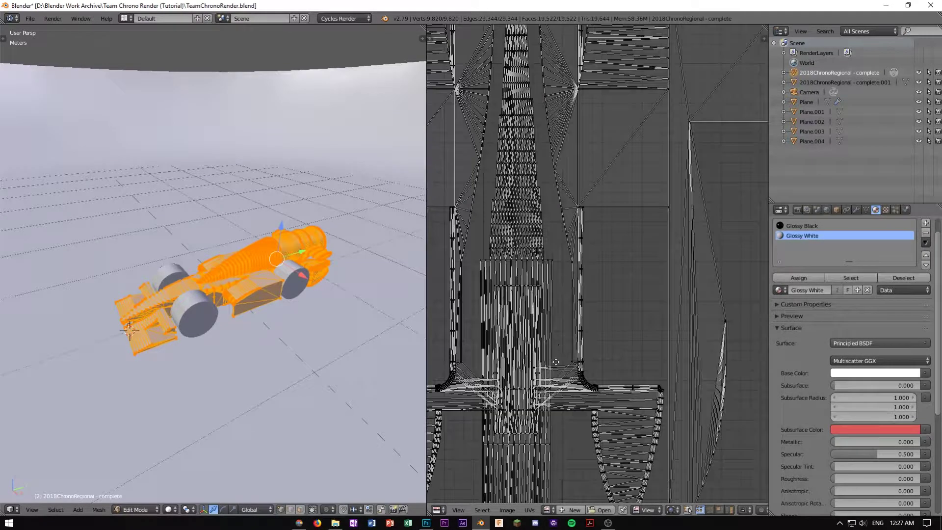
scroll(598, 287, "down", 8)
scroll(595, 318, "up", 7)
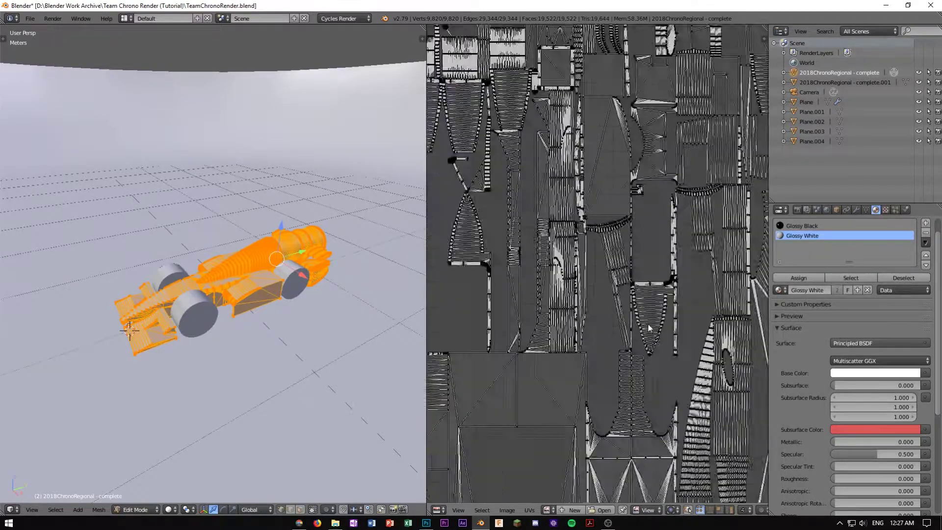
scroll(595, 319, "down", 7)
middle_click_drag(550, 190, 707, 258)
Move the upper edge of the tapered nose UV island slightly down along Y, away from the neighbouring rectangular island
scroll(570, 304, "up", 10)
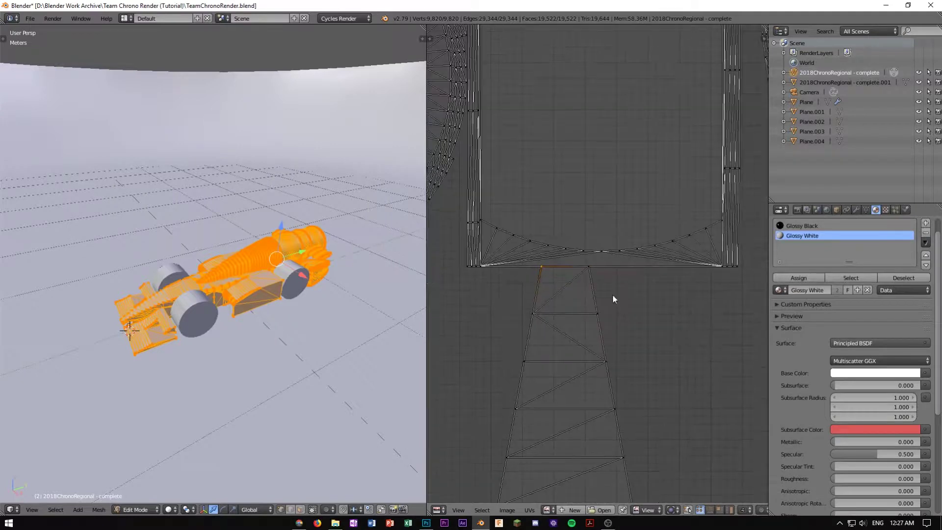
scroll(571, 302, "down", 2)
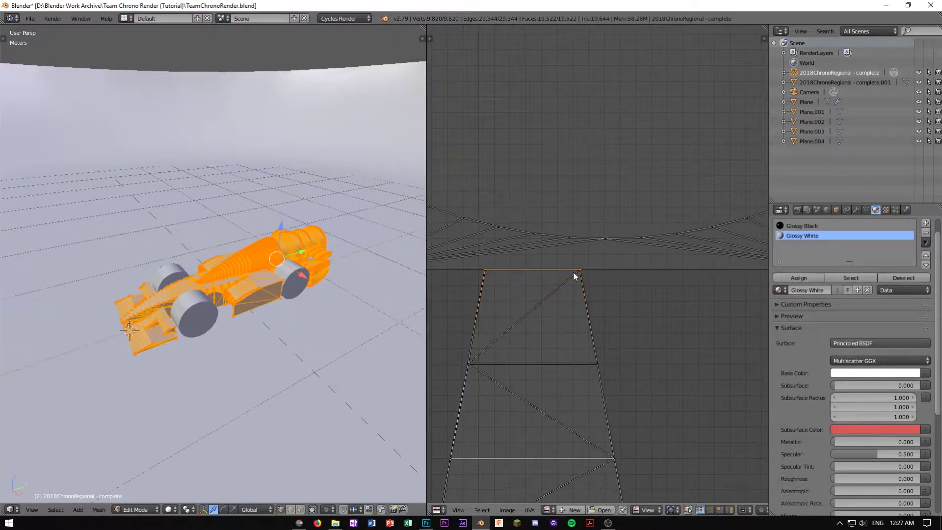
scroll(576, 276, "down", 6)
middle_click_drag(211, 304, 280, 329)
scroll(280, 328, "up", 3)
middle_click_drag(196, 392, 226, 368)
middle_click_drag(226, 369, 143, 300, "shift")
scroll(317, 294, "up", 4)
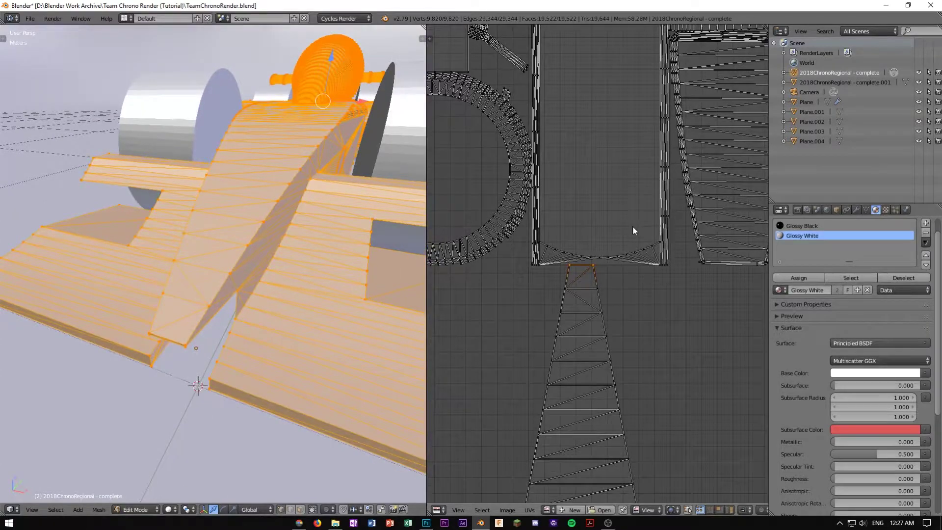
scroll(632, 226, "down", 4)
scroll(623, 246, "up", 6)
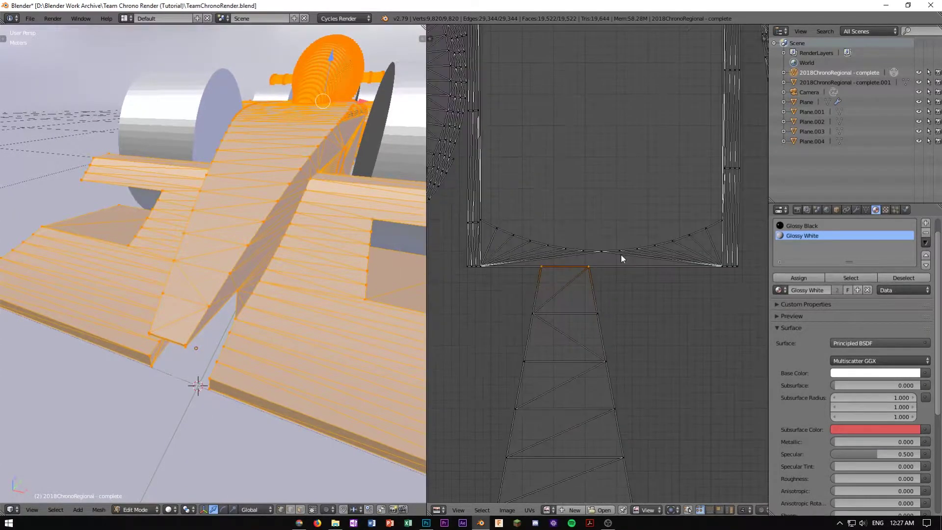
key("g")
key("y")
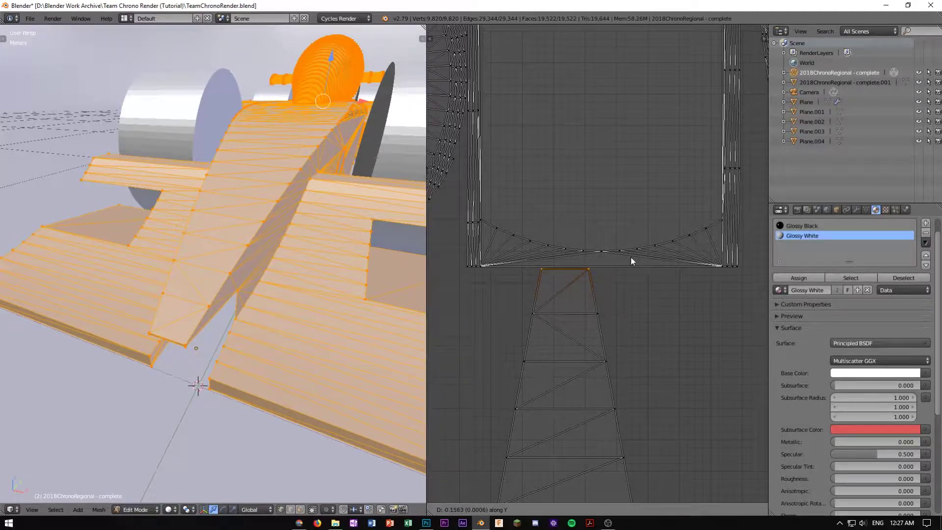
left_click(631, 260)
Inspect the spacing and shapes of the UV islands and compare them with the front and rear of the car body
scroll(625, 243, "down", 3)
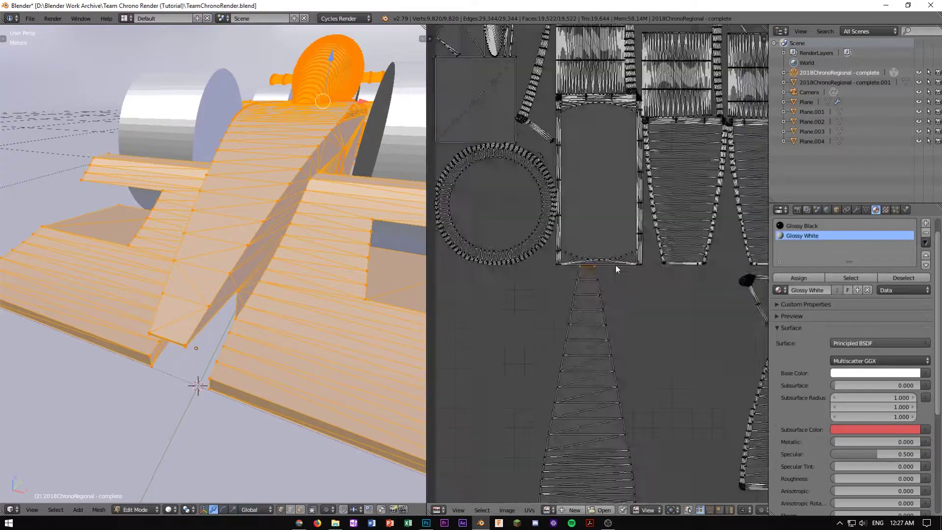
scroll(615, 265, "up", 4)
scroll(642, 242, "down", 7)
middle_click_drag(627, 247, 622, 289)
middle_click_drag(300, 314, 258, 295)
scroll(229, 273, "down", 4)
scroll(627, 264, "up", 5)
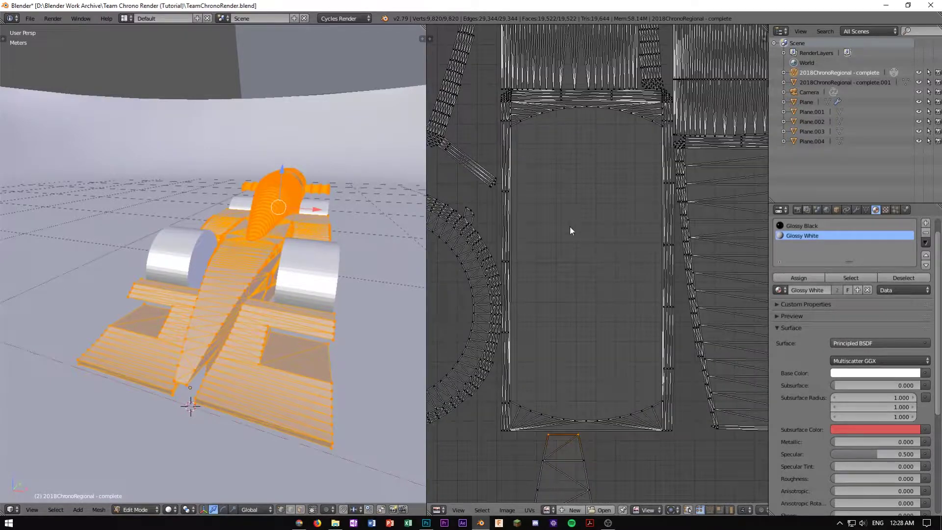
middle_click_drag(291, 204, 188, 304)
scroll(260, 311, "down", 2)
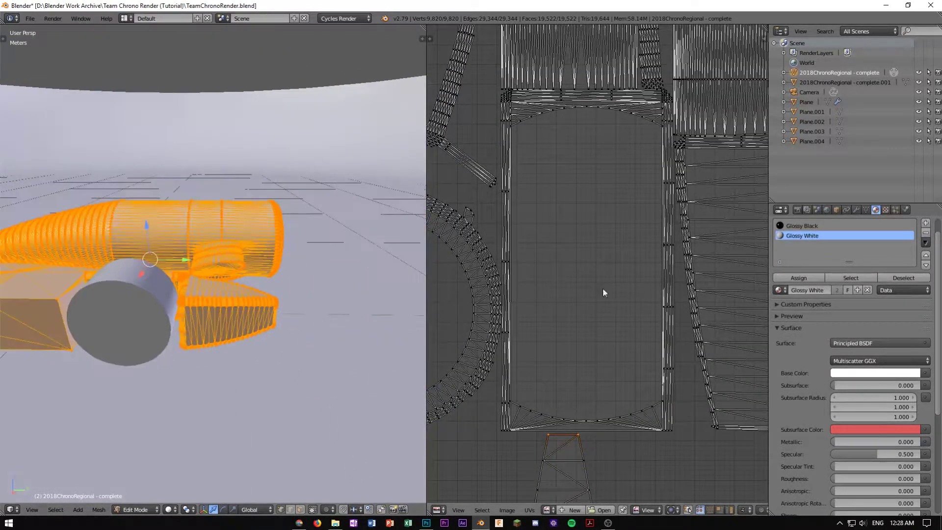
scroll(530, 292, "down", 6)
scroll(540, 299, "up", 8)
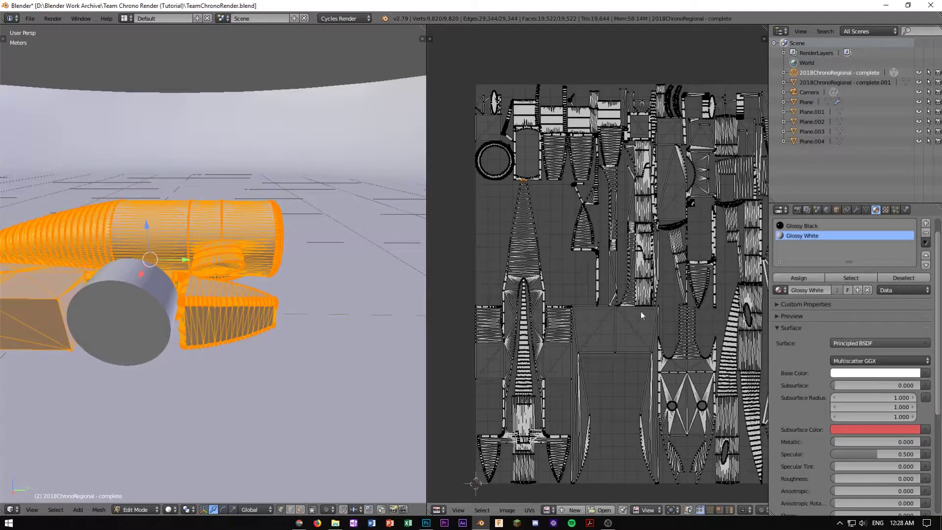
scroll(573, 234, "down", 5)
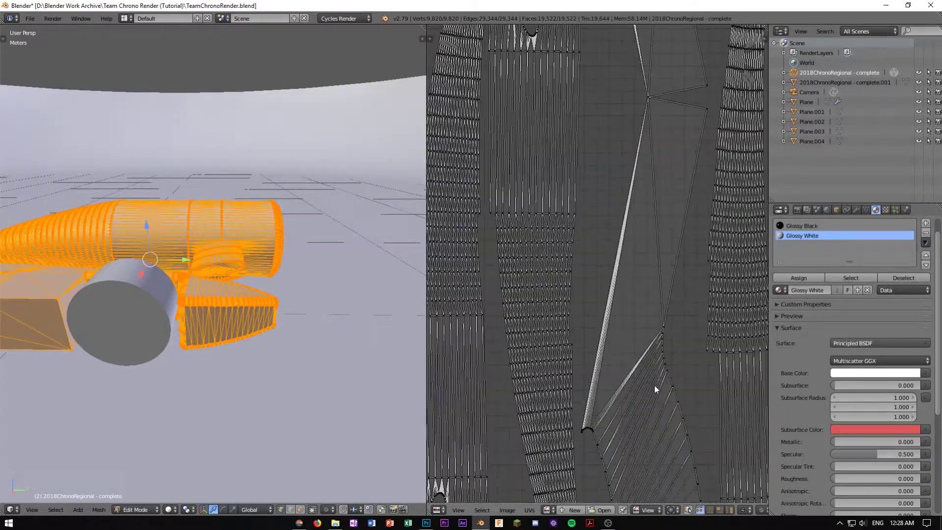
Start a UV layout export from the UV editor and name the file CarUV
left_click(530, 510)
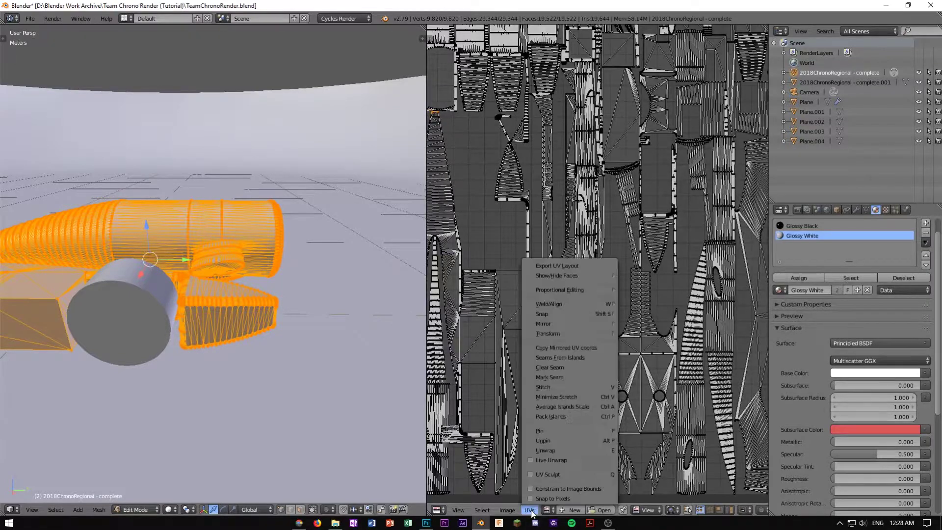
left_click(581, 266)
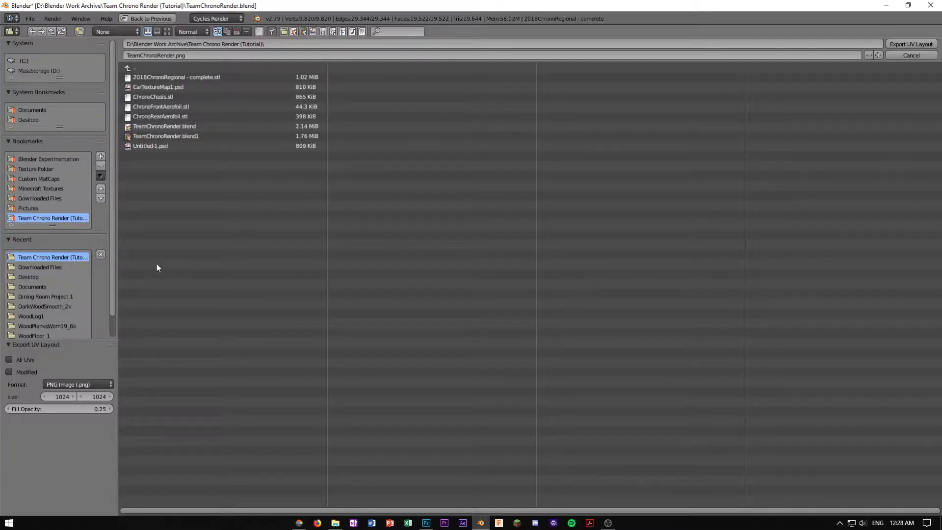
left_click(172, 55)
type("car")
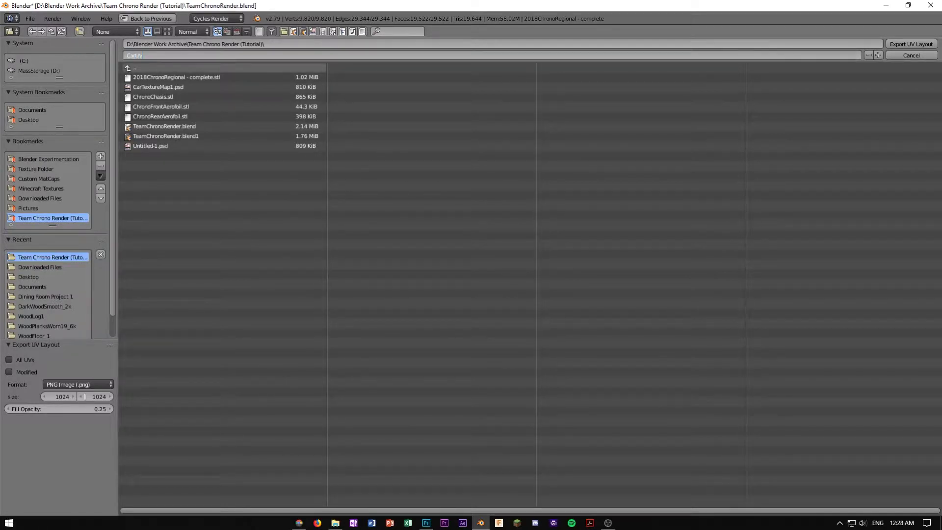
Set the UV layout's export size to 8192 by 8192 and export it as a PNG image
left_click(60, 398)
type("*8")
key("Return")
left_click(99, 396)
type("819")
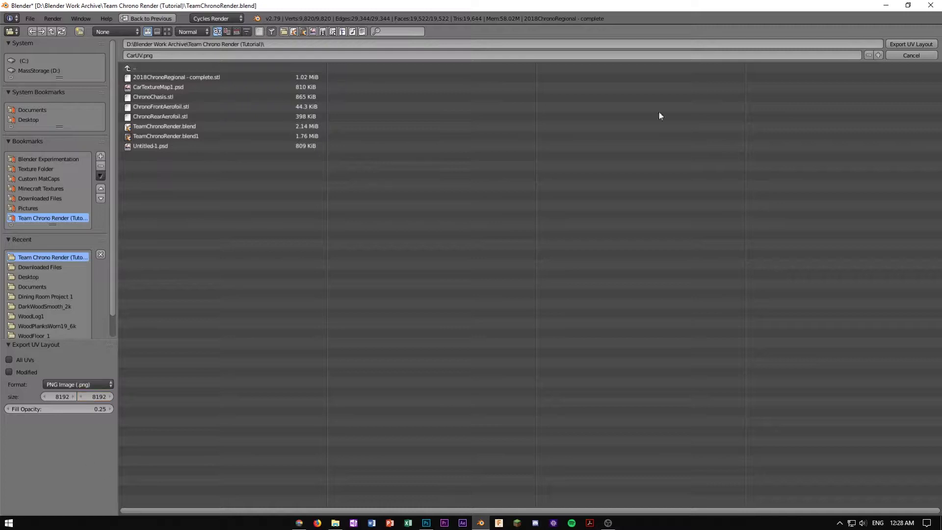
left_click(915, 42)
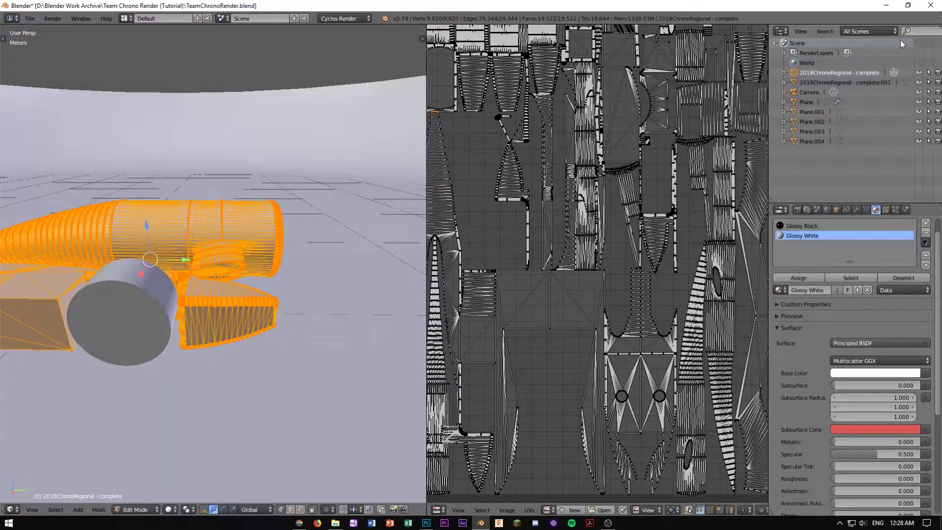
Save the Blender project, overwriting the existing TeamChronoRender.blend file
scroll(583, 200, "up", 2)
middle_click_drag(231, 246, 202, 265)
key("ctrl+s")
left_click(203, 265)
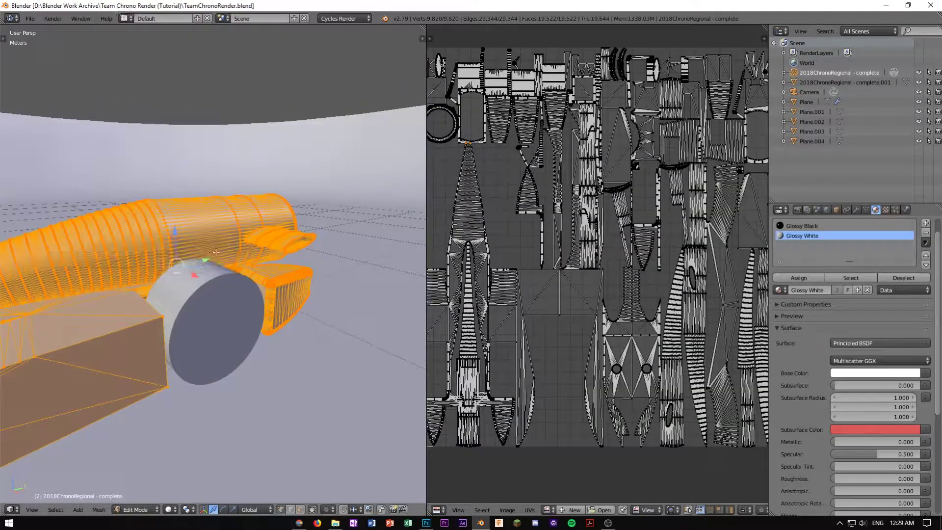
Switch to Photoshop and open the exported CarUV PNG from the project folder
left_click(426, 522)
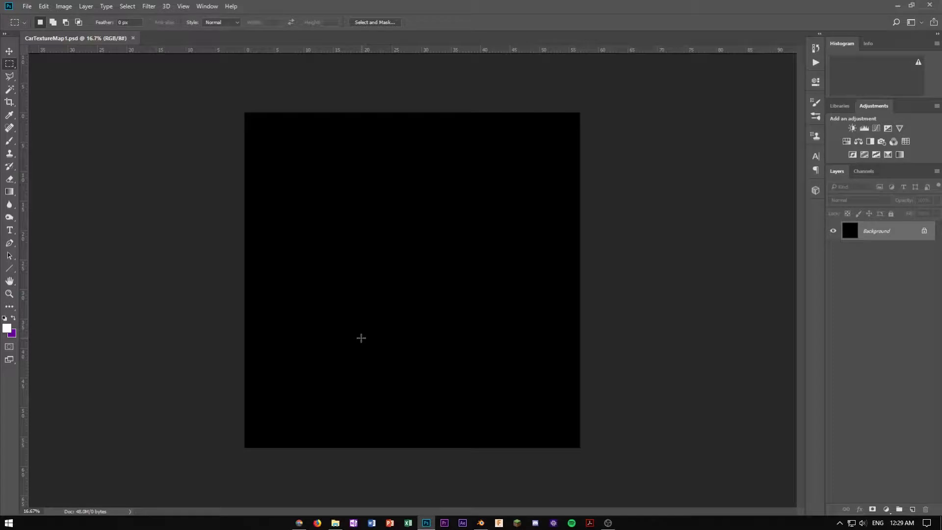
key("ctrl+o")
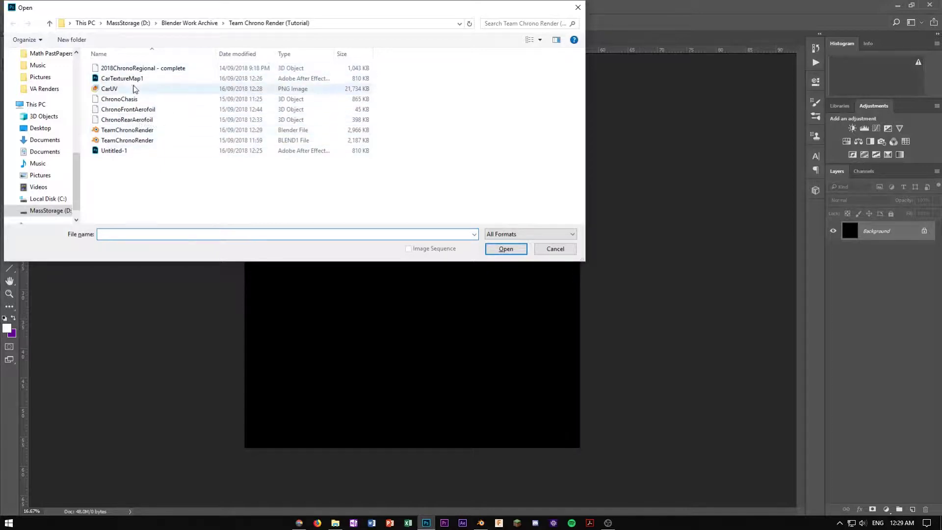
double_click(143, 89)
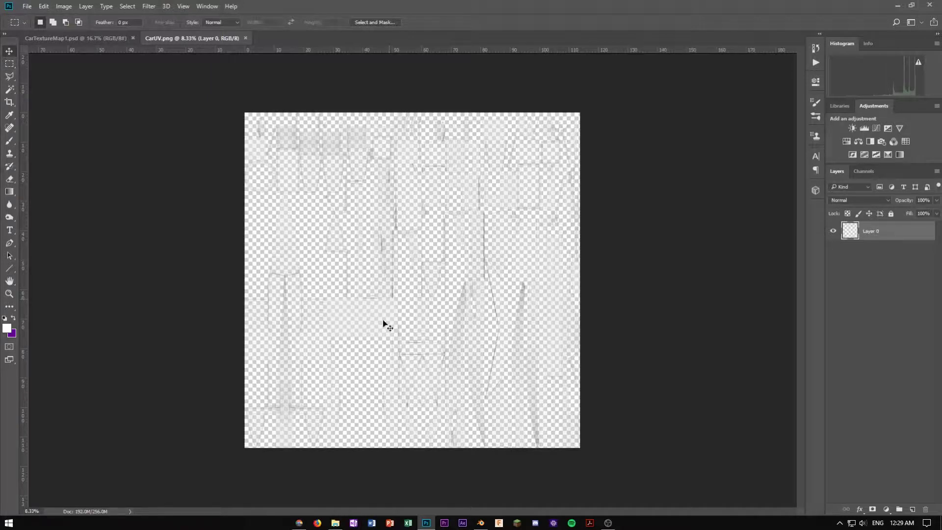
Clear the stray selection and copy the UV layout layer from CarUV.png into CarTextureMap1.psd
left_click_drag(395, 322, 329, 210, "ctrl")
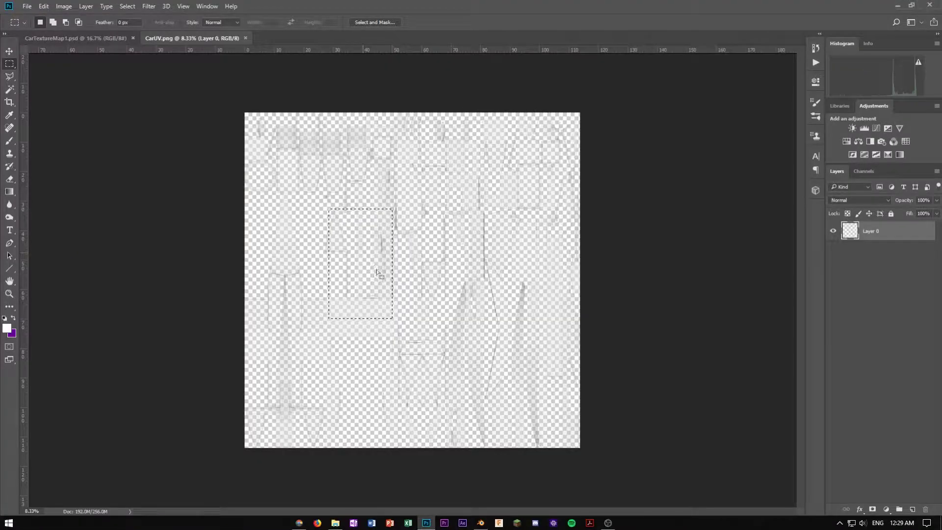
key("ctrl+d")
key("v")
left_click_drag(390, 278, 416, 274)
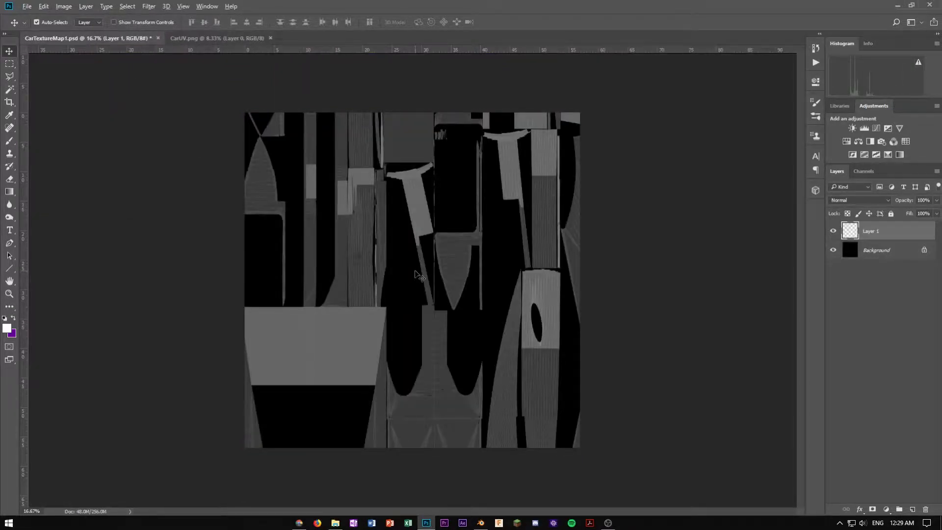
scroll(416, 275, "down", 2, "alt")
key("ctrl+t")
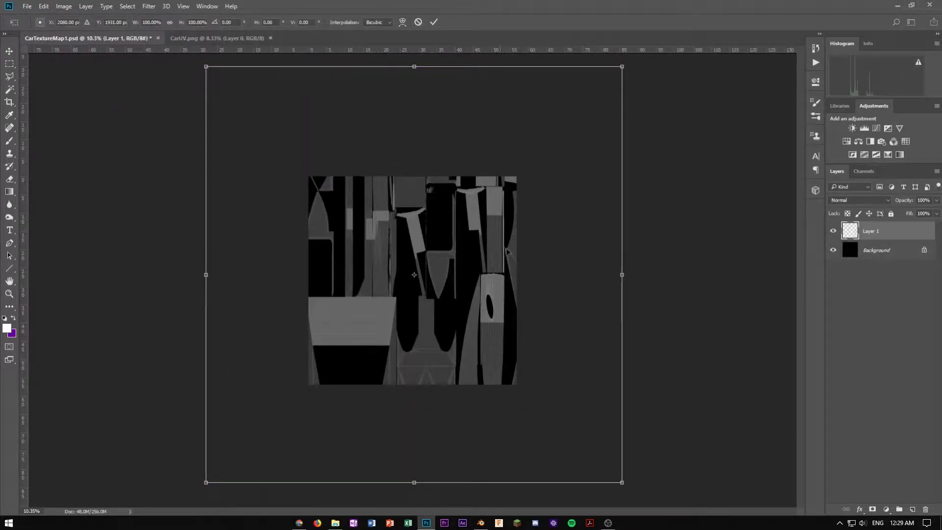
left_click_drag(485, 259, 586, 368)
scroll(635, 396, "down", 3, "alt")
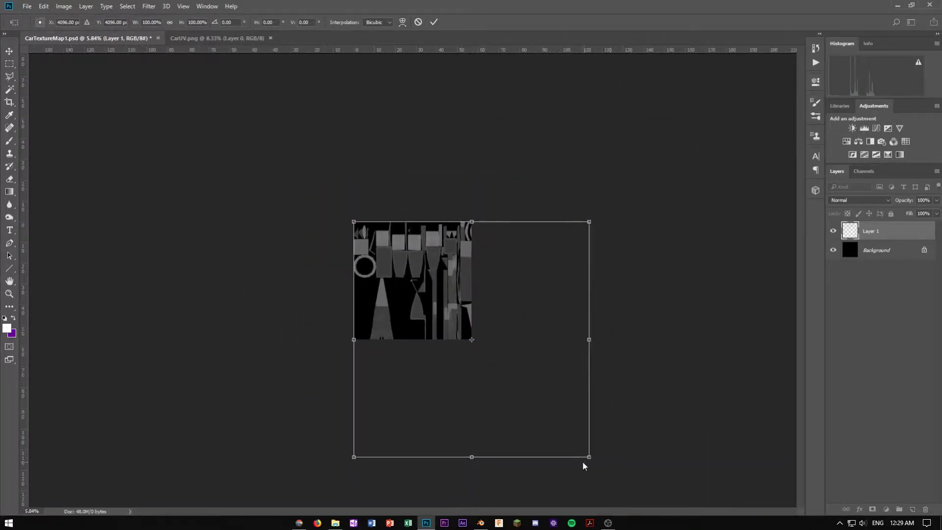
left_click_drag(588, 457, 473, 343)
key("Escape")
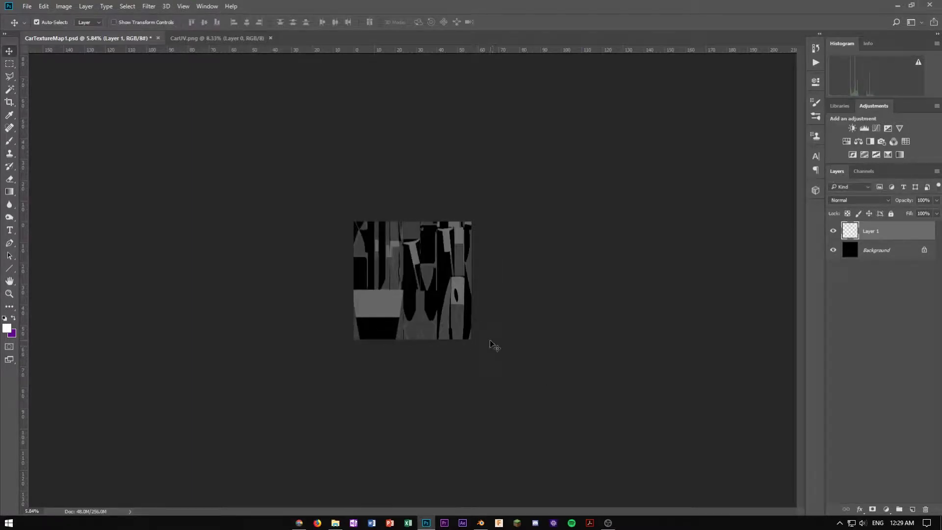
Align the UV layout layer with the canvas's upper-left corner and scale it down proportionally to fit the canvas
key("ctrl+t")
left_click_drag(503, 362, 540, 379)
left_click_drag(590, 457, 470, 338)
key("Return")
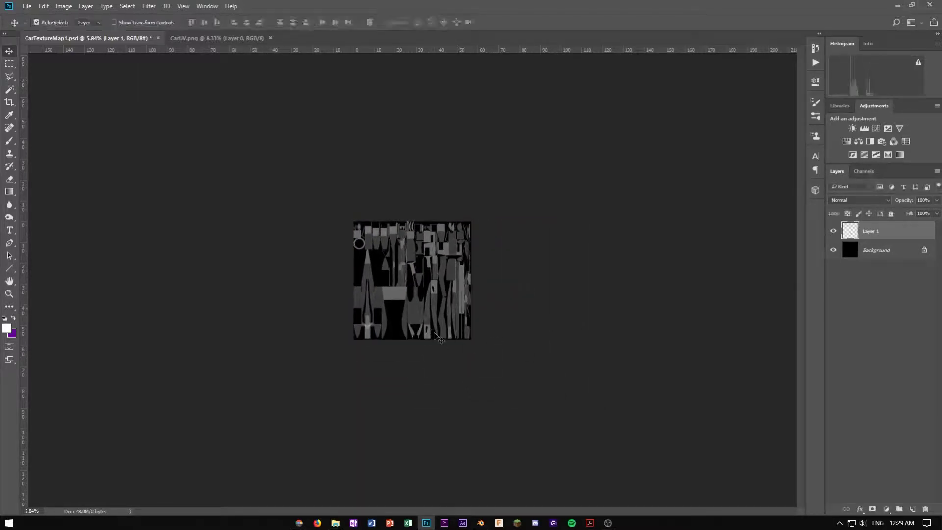
Scale the UV layout layer to 100.64% so that its lower-right corner meets the canvas corner exactly
scroll(482, 340, "up", 18, "alt")
scroll(481, 342, "down", 6)
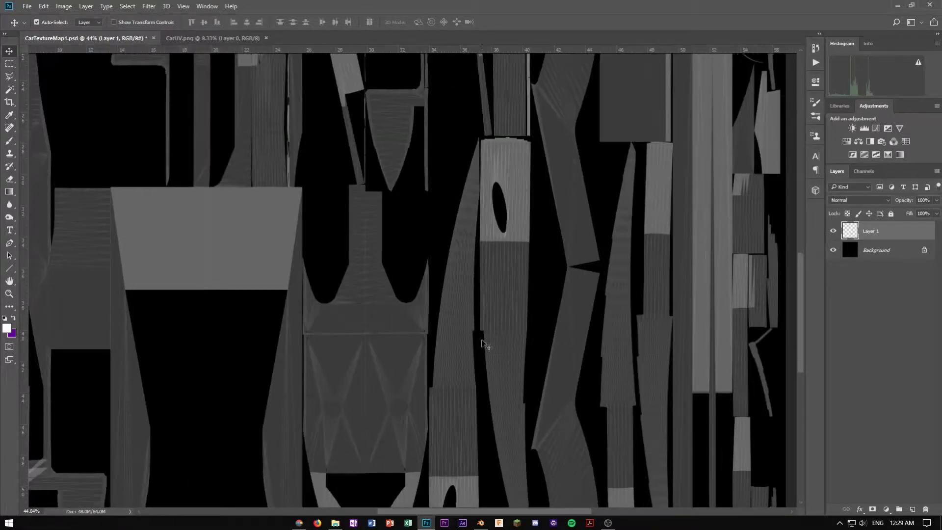
scroll(481, 342, "down", 2, "alt")
scroll(486, 346, "right", 3)
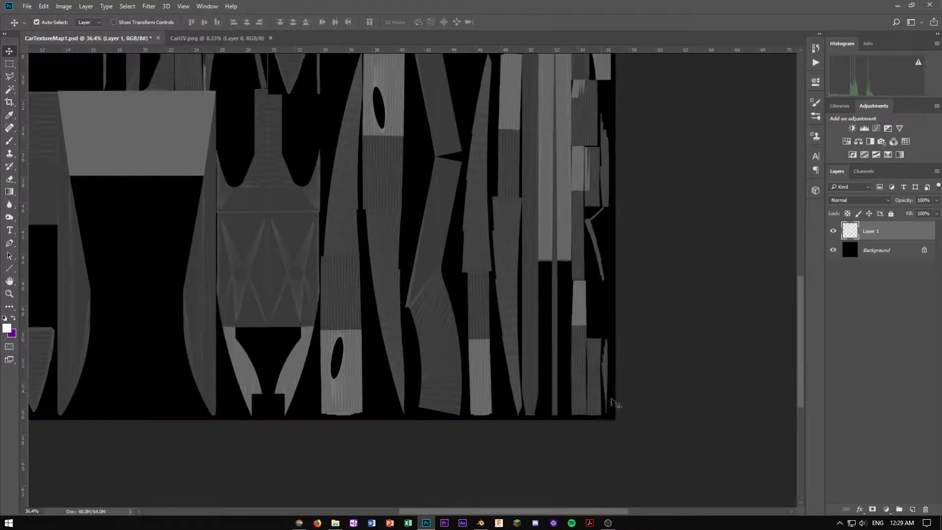
key("ctrl+t")
left_click_drag(611, 416, 617, 422)
scroll(661, 435, "up", 3)
scroll(660, 435, "down", 2)
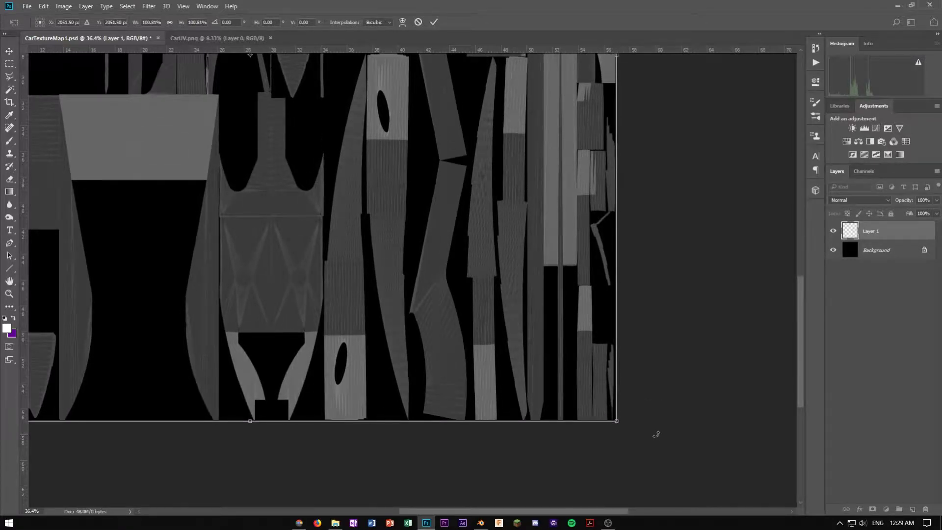
scroll(664, 444, "up", 10, "alt")
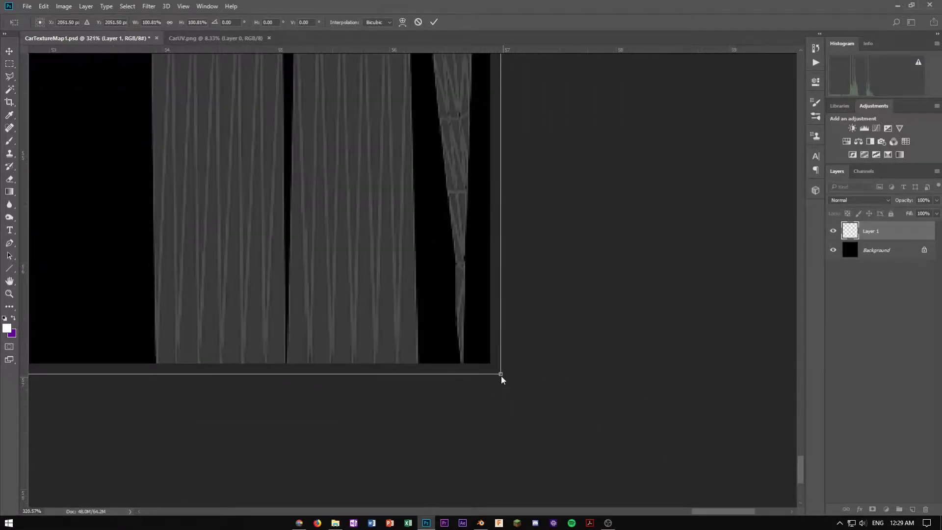
mouse_move(501, 374)
left_mouse_down()
mouse_move(460, 337)
mouse_move(490, 363)
left_mouse_up()
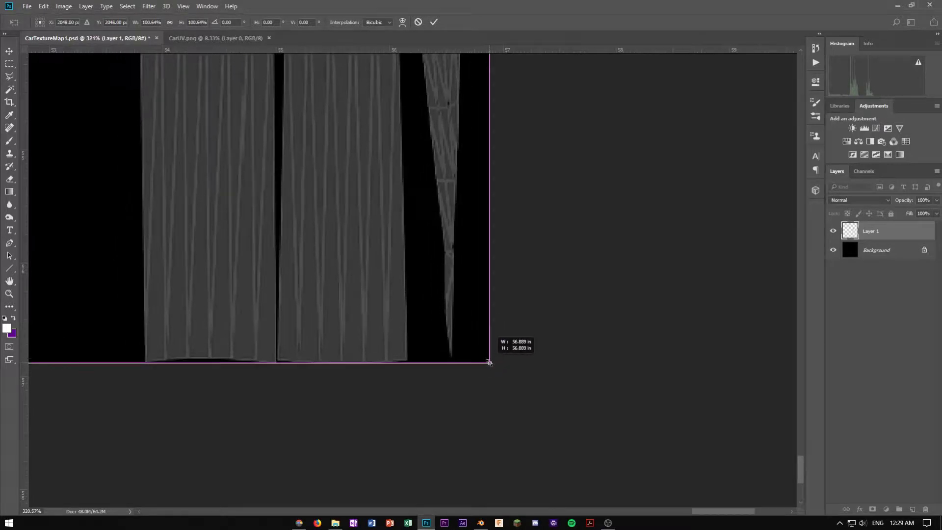
scroll(484, 358, "down", 3)
key("Return")
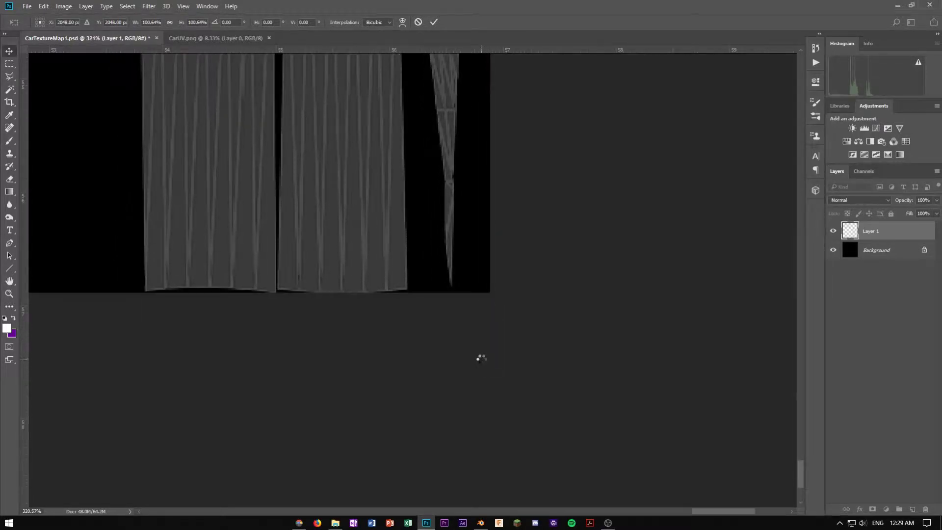
Examine the fitted UV layout across the whole canvas, comparing the long body island with the car model in Blender
scroll(401, 282, "down", 3, "alt")
scroll(400, 282, "down", 5, "alt")
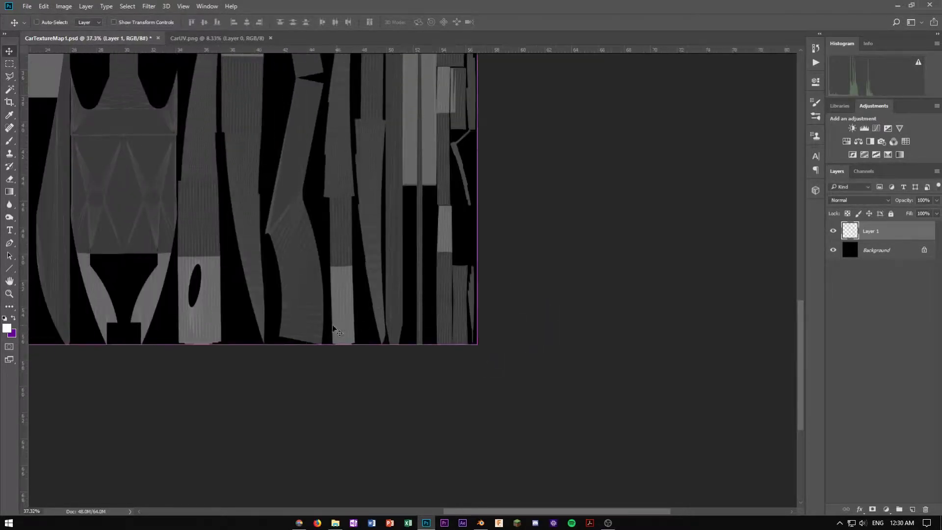
scroll(346, 347, "left", 10, "ctrl")
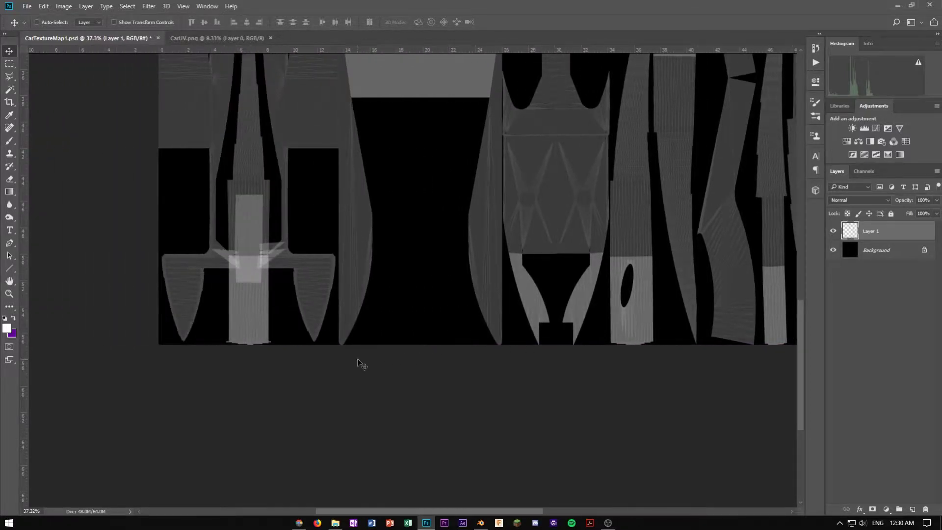
scroll(362, 366, "up", 7)
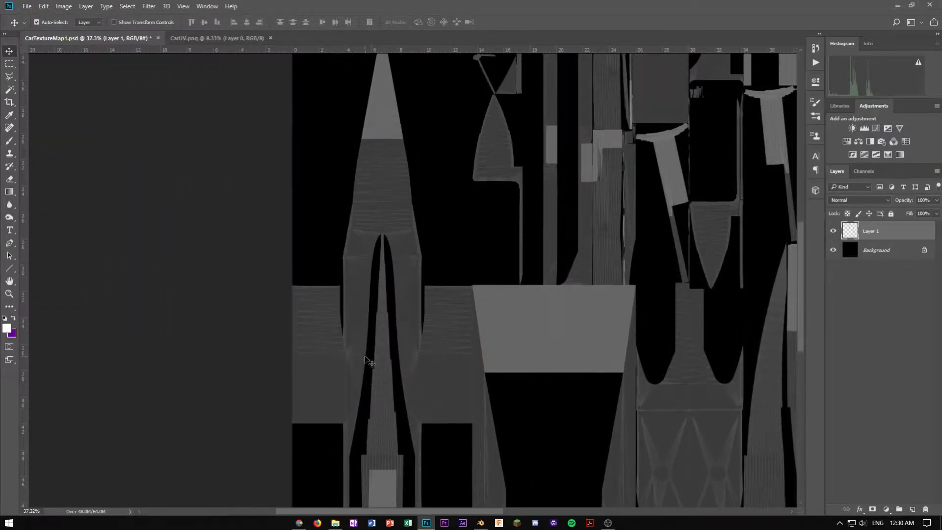
scroll(370, 356, "up", 2)
scroll(368, 253, "up", 5, "alt")
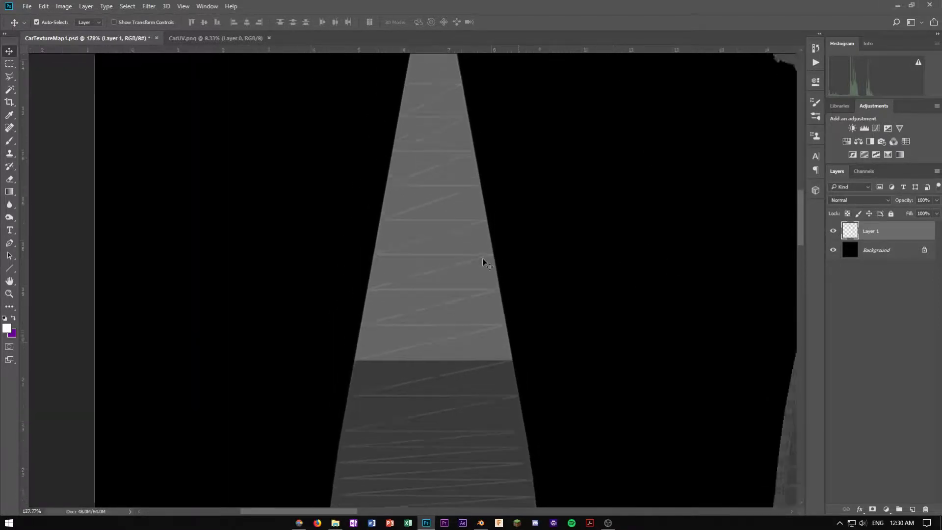
scroll(481, 258, "down", 4, "alt")
scroll(482, 258, "down", 4, "alt")
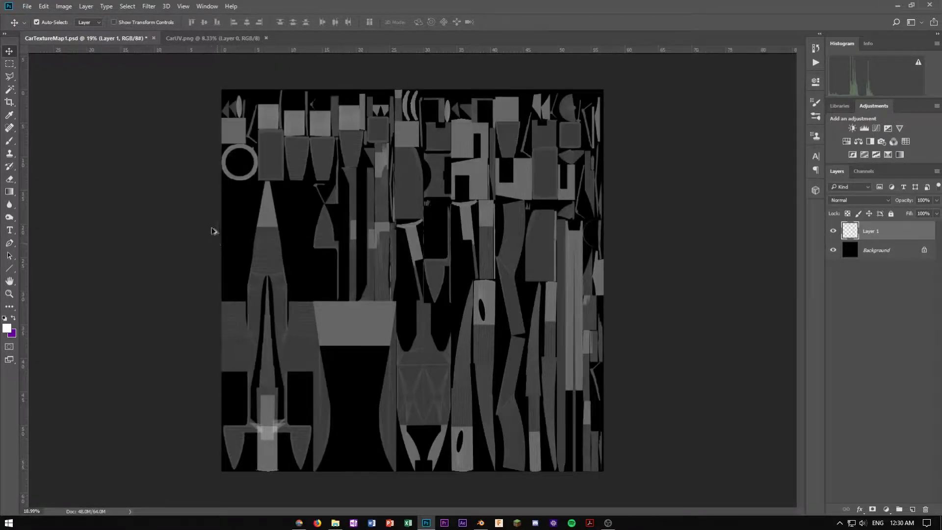
scroll(213, 231, "up", 2, "alt")
scroll(246, 209, "down", 1, "alt")
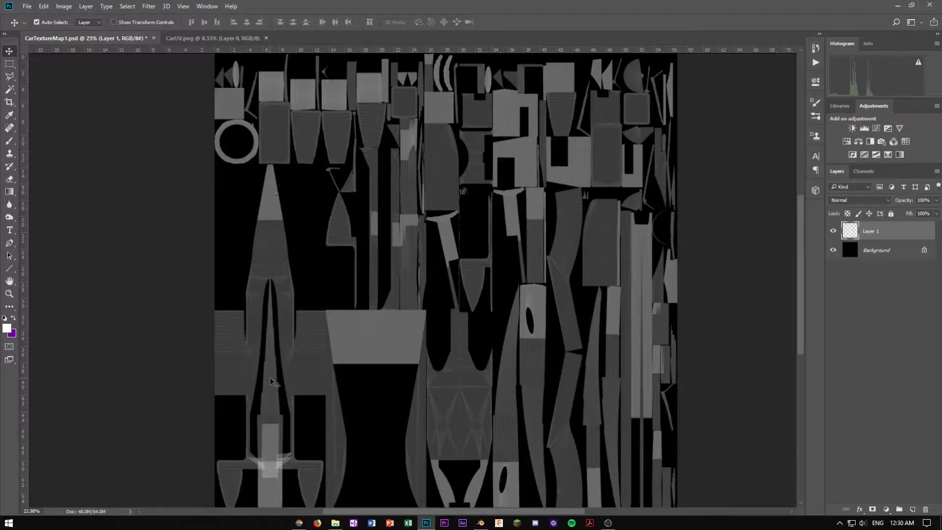
scroll(286, 385, "down", 3)
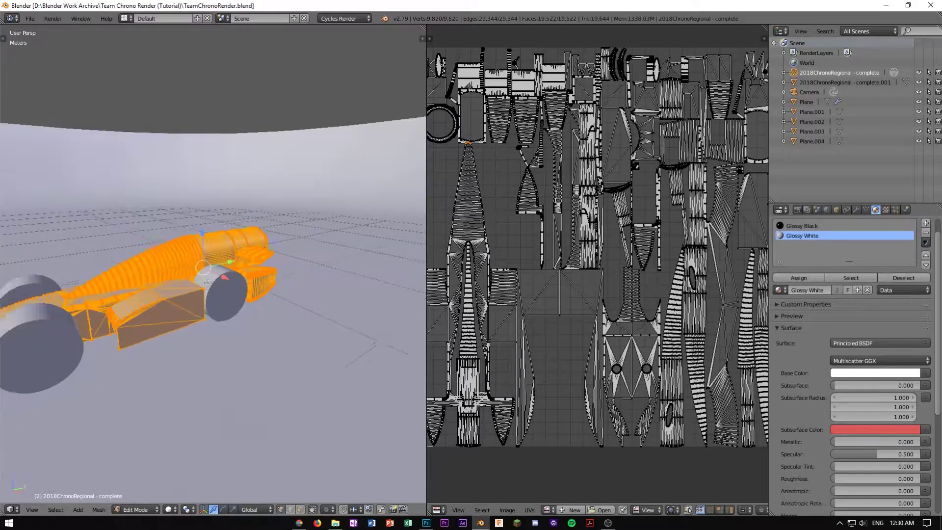
middle_click_drag(196, 344, 222, 359)
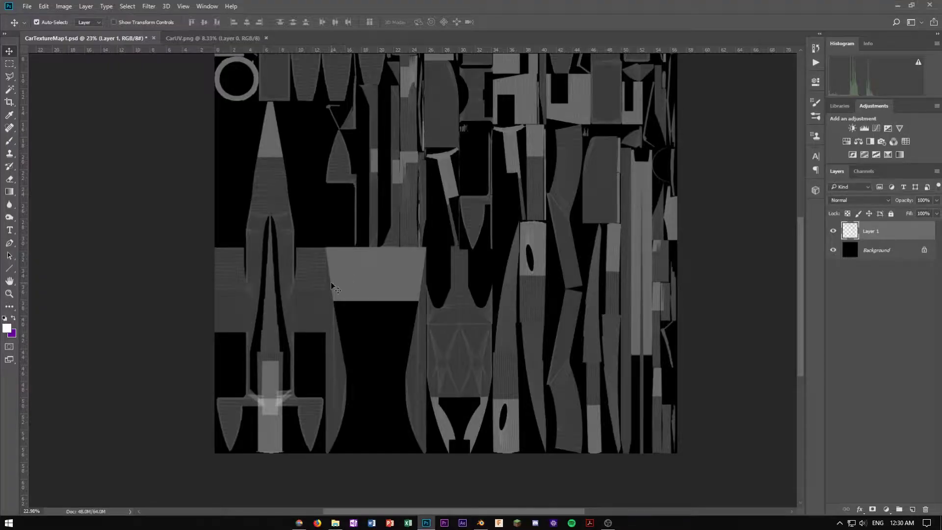
scroll(235, 281, "up", 5)
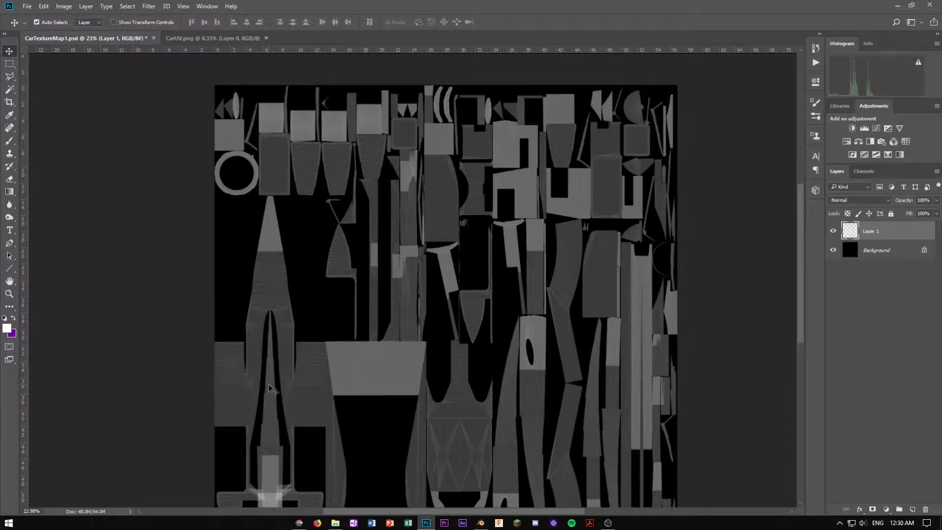
scroll(271, 356, "up", 5, "alt")
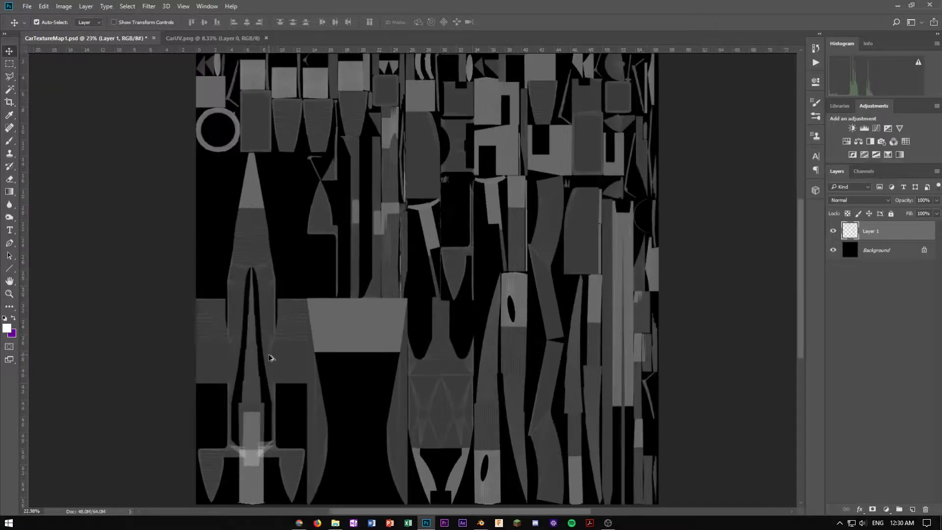
scroll(195, 309, "up", 2, "alt")
scroll(191, 310, "down", 6, "alt")
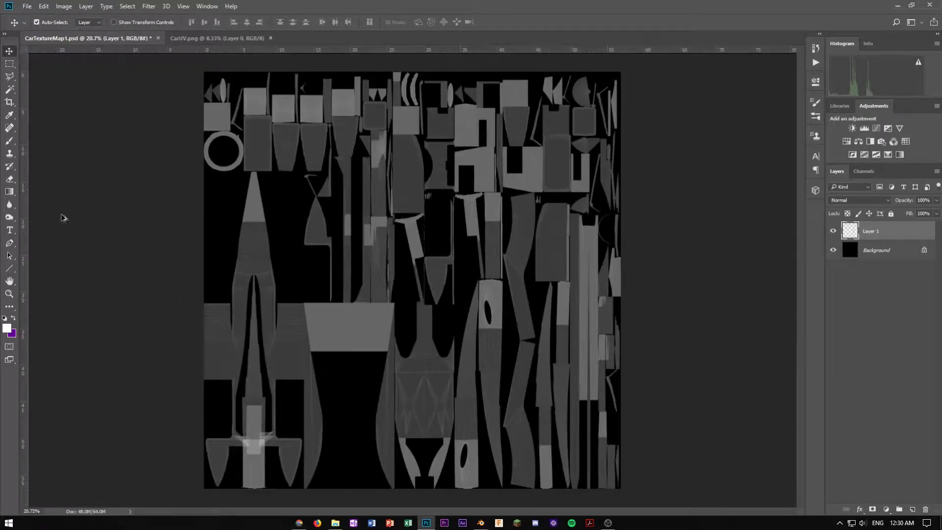
Make a narrow vertical marquee selection running down to the canvas's lower edge and move it over the centre of the long body island
left_click(9, 64)
left_click_drag(281, 171, 284, 499)
key("ctrl+d")
left_click_drag(284, 119, 285, 509)
scroll(283, 353, "up", 5, "alt")
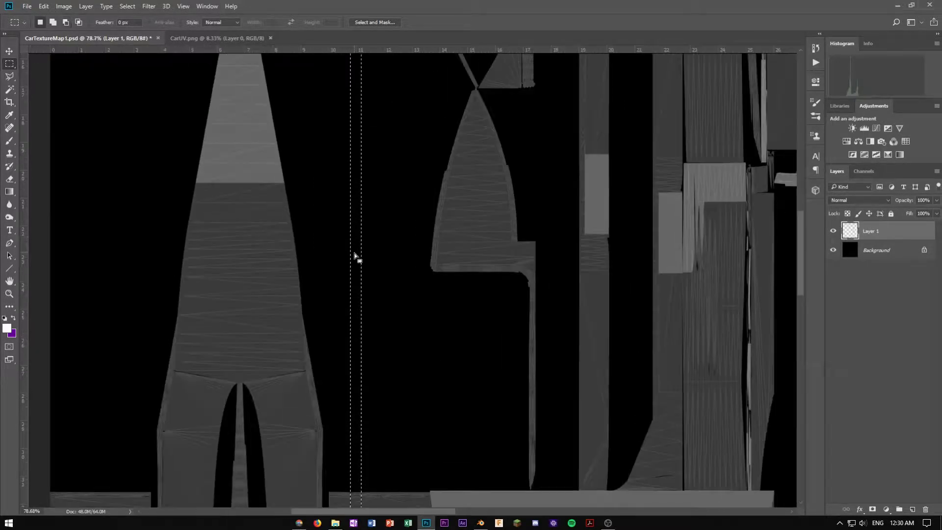
left_click_drag(358, 269, 243, 284)
scroll(244, 154, "up", 9, "alt")
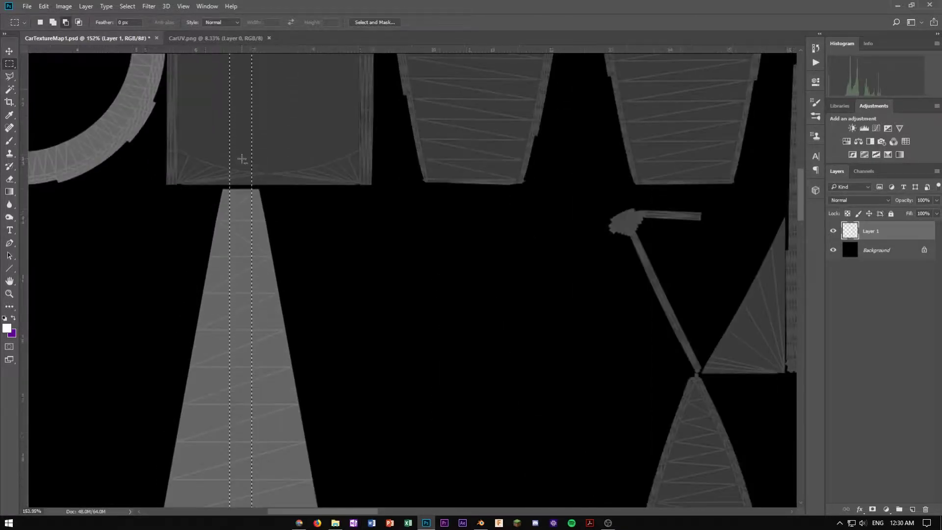
mouse_move(279, 319)
left_mouse_down()
mouse_move(287, 359)
mouse_move(293, 332)
left_mouse_up()
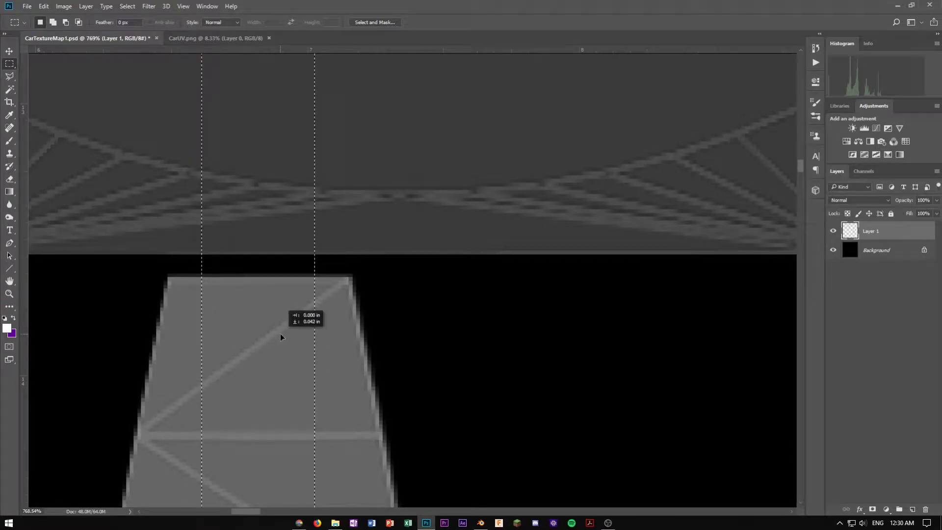
Move the strip selection so its upper end starts at the body island's tip, centred across the tip's width
left_click_drag(281, 336, 258, 451)
scroll(251, 279, "down", 6, "alt")
scroll(223, 309, "up", 8, "alt")
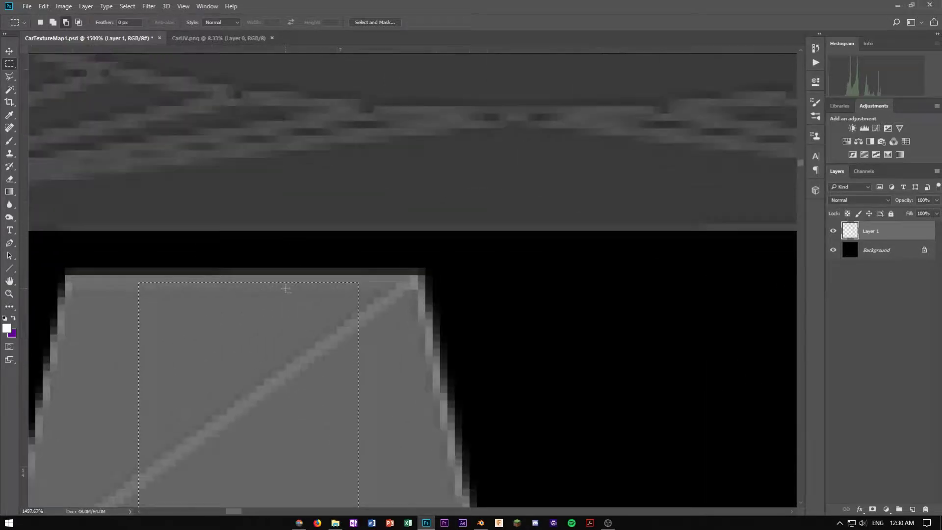
scroll(265, 330, "down", 1, "alt")
mouse_move(245, 375)
left_mouse_down()
mouse_move(235, 360)
mouse_move(238, 367)
left_mouse_up()
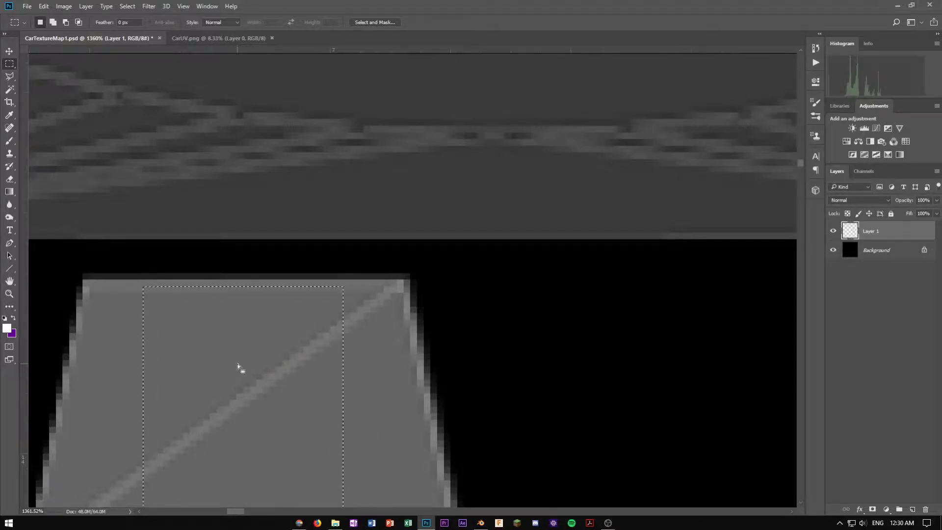
Examine how the strip selection lines up with the body island's centre along its full length, especially at the narrow middle piece
scroll(238, 368, "down", 4, "alt")
scroll(239, 368, "down", 15, "alt")
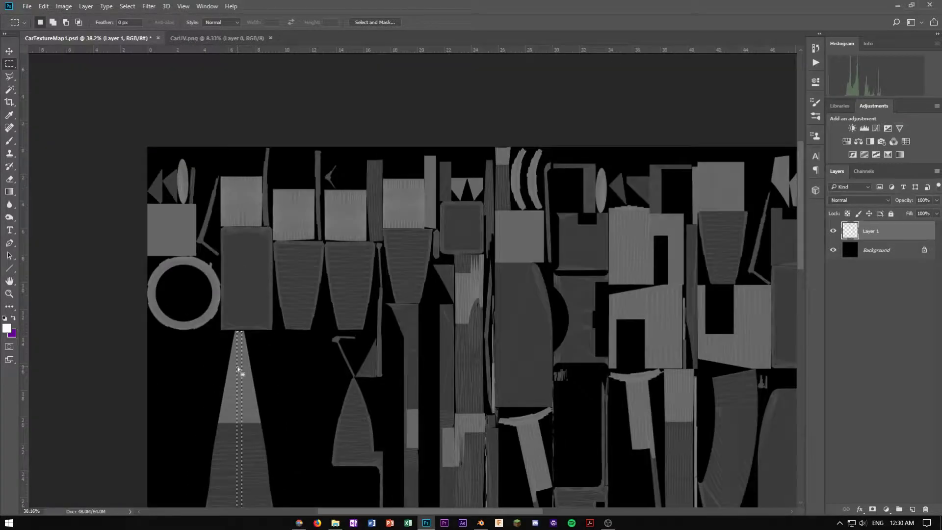
scroll(240, 368, "down", 5)
scroll(239, 363, "up", 12, "alt")
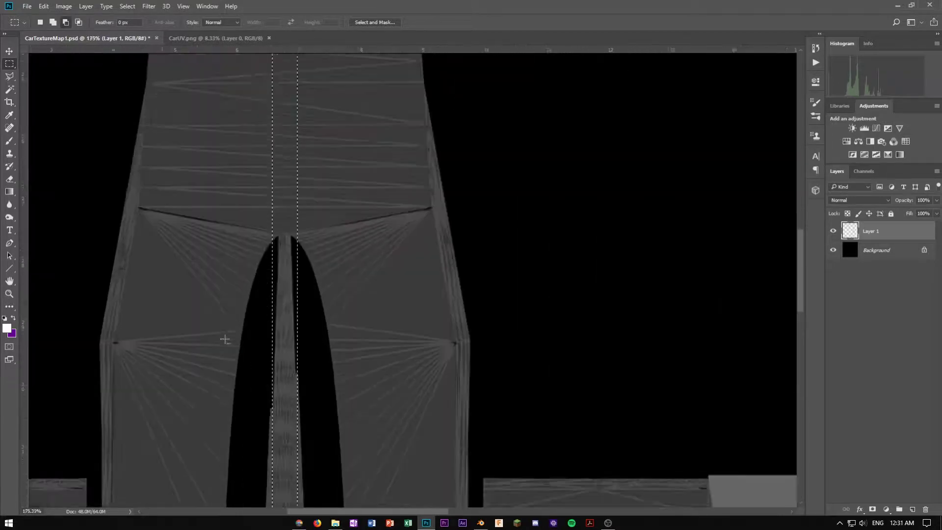
scroll(288, 360, "down", 5)
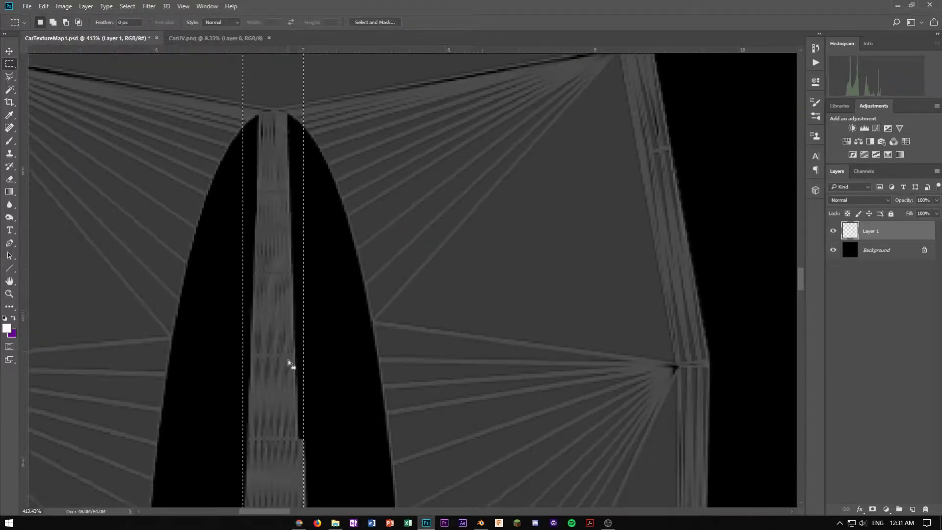
scroll(288, 360, "up", 2)
scroll(288, 360, "down", 3)
scroll(273, 343, "up", 6, "alt")
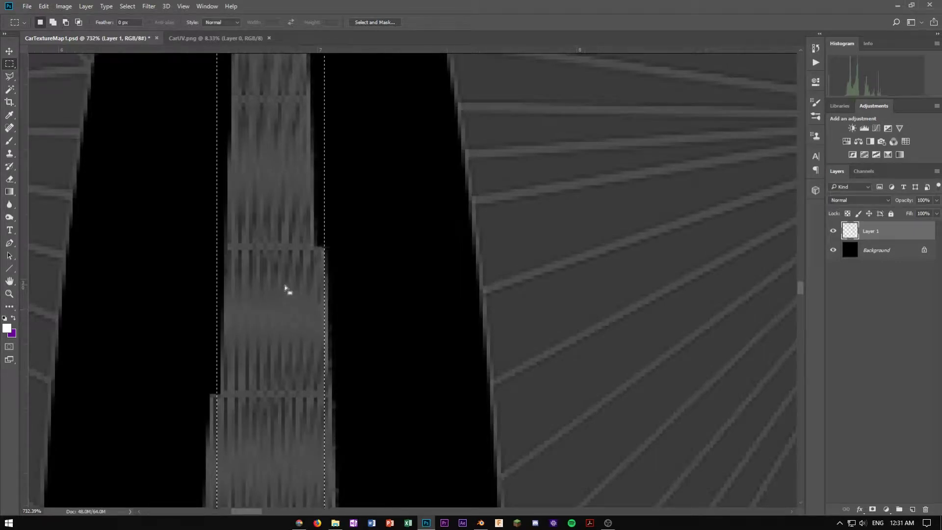
scroll(286, 290, "down", 5, "alt")
scroll(286, 289, "down", 10, "alt")
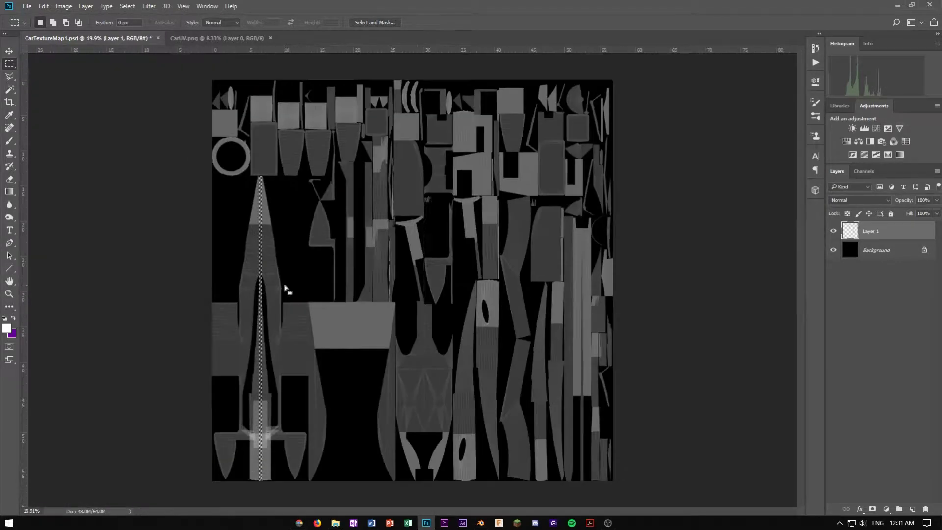
scroll(258, 250, "up", 4, "alt")
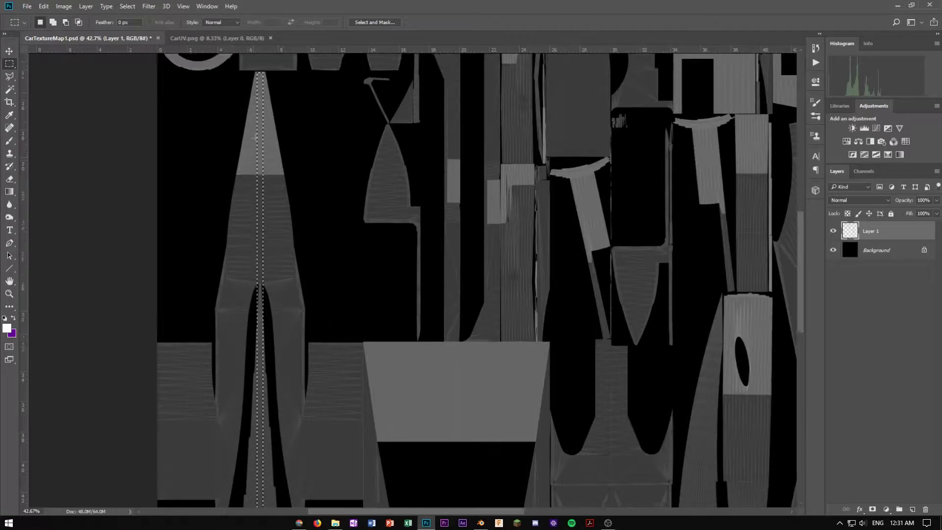
scroll(259, 251, "up", 3)
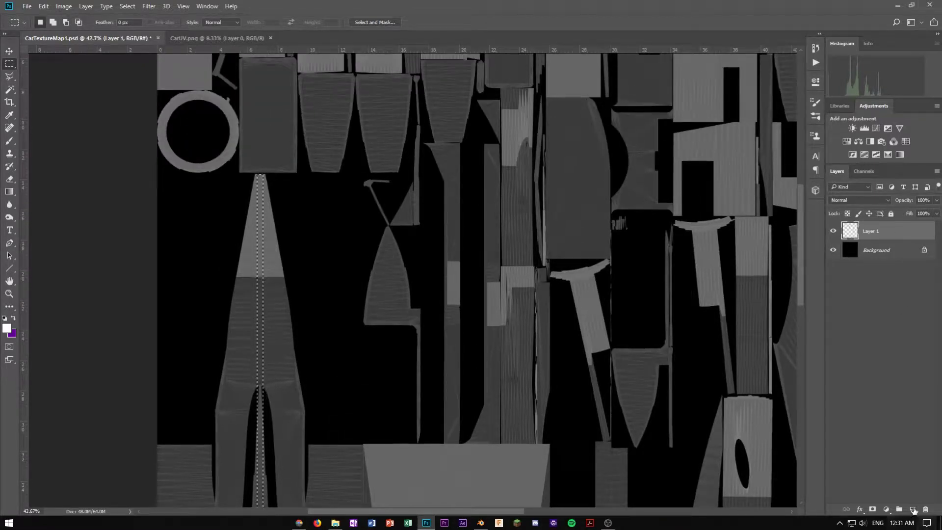
Add a new layer above the UV layout, rename the layout layer UV, and make the new layer active
left_click(913, 510)
double_click(871, 251)
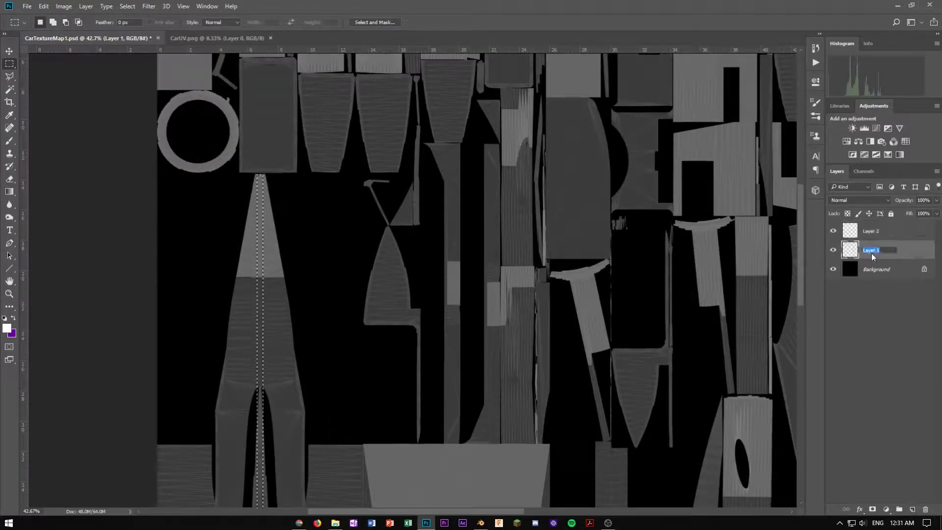
key("Return")
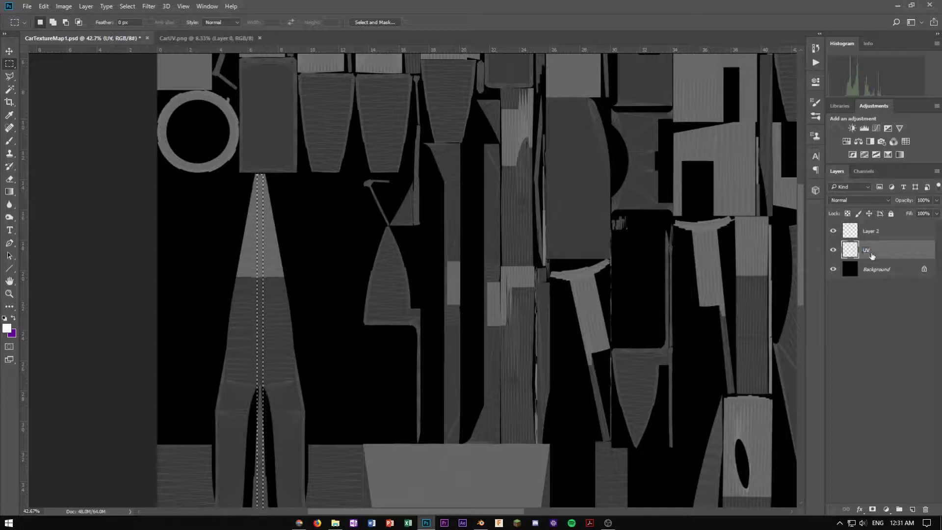
left_click(884, 231)
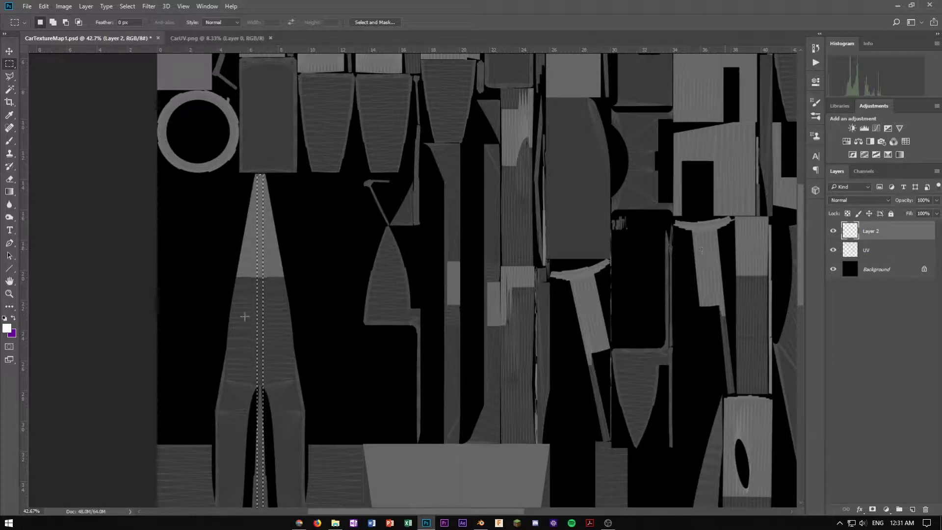
Set the background colour to purple 660099 with only web colors allowed, and fill the strip selection with it on Layer 2
left_click(12, 335)
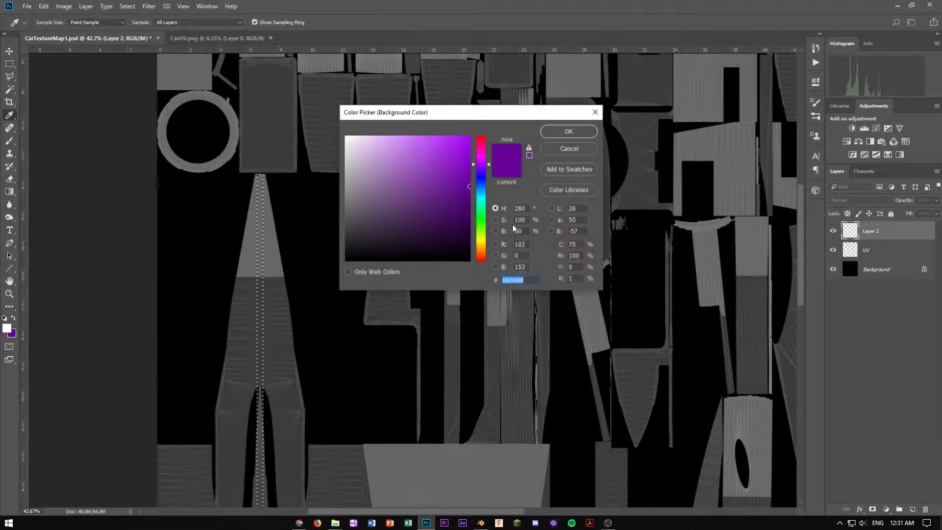
left_click(348, 272)
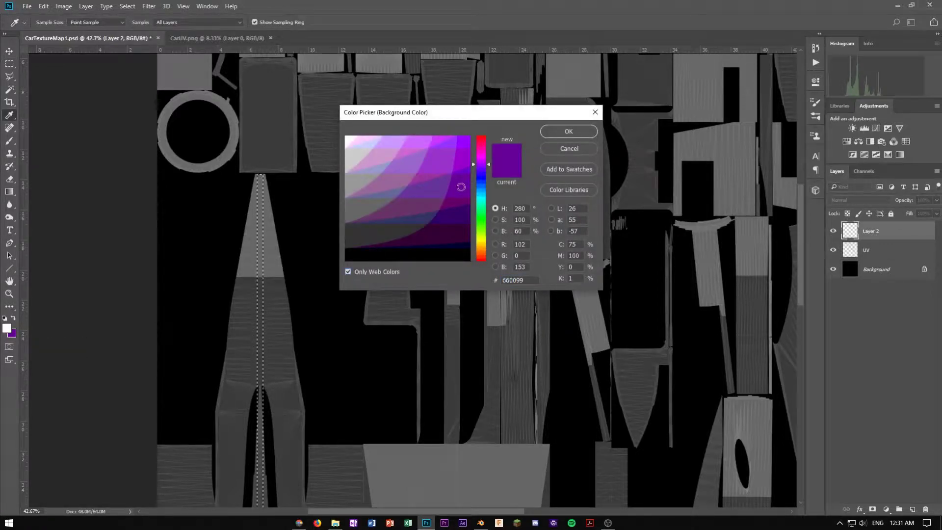
left_click(560, 130)
key("m")
scroll(330, 295, "down", 3)
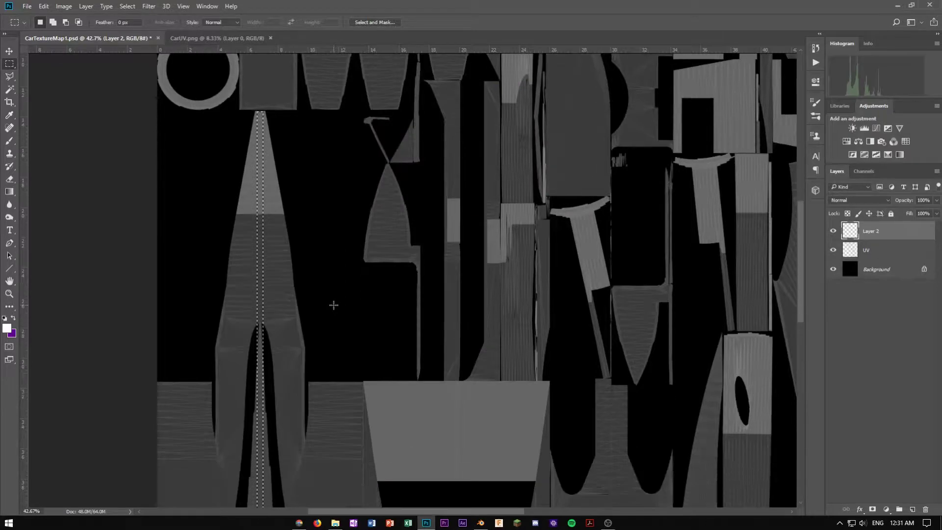
key("ctrl+BackSpace")
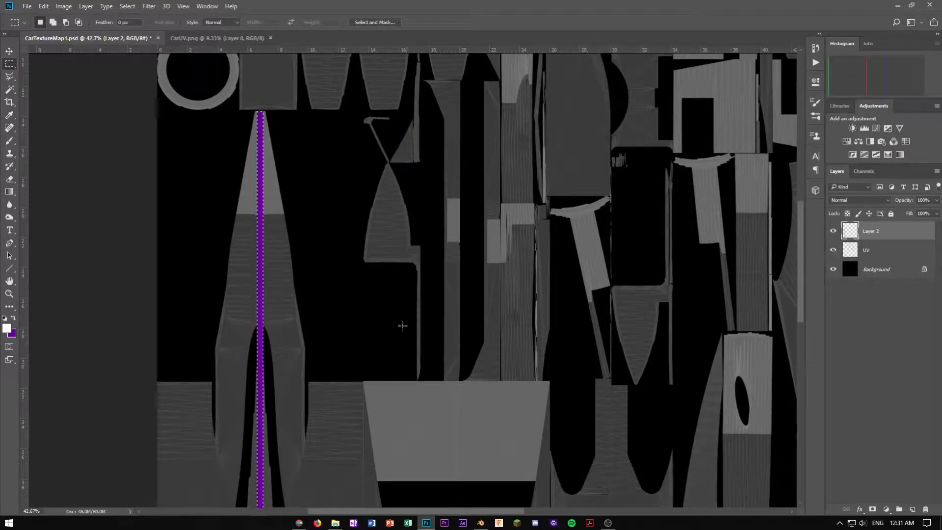
Clear the strip selection and make the UV layer active
scroll(382, 311, "down", 2)
scroll(381, 309, "down", 4, "alt")
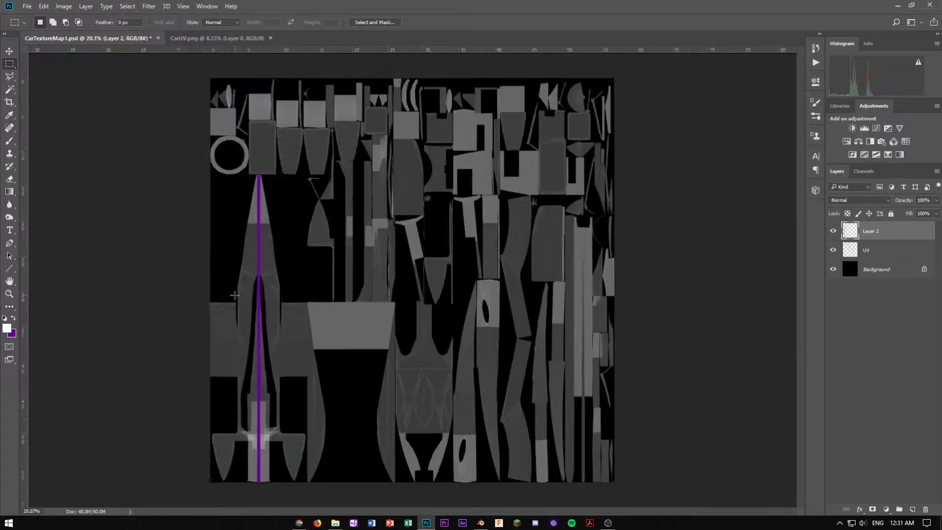
scroll(235, 295, "up", 4, "alt")
scroll(235, 295, "down", 4, "alt")
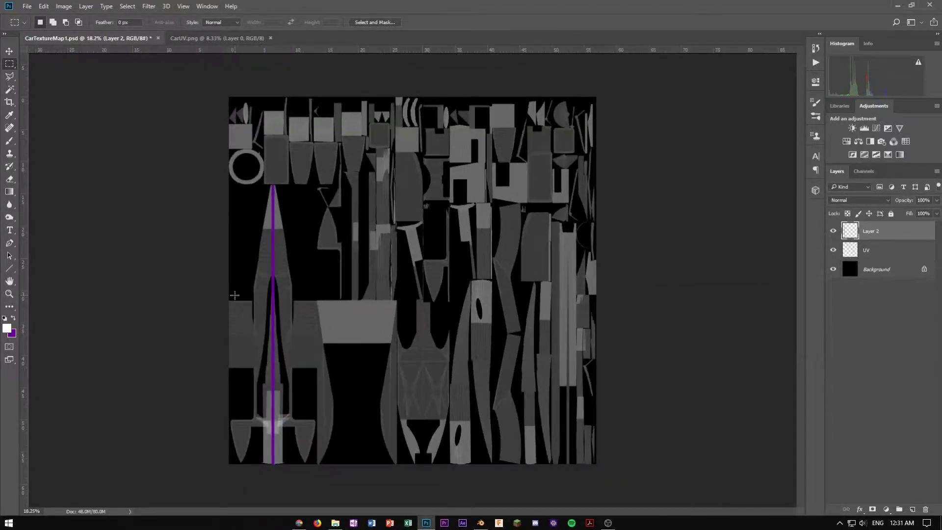
scroll(235, 295, "up", 3, "alt")
scroll(244, 336, "up", 3, "alt")
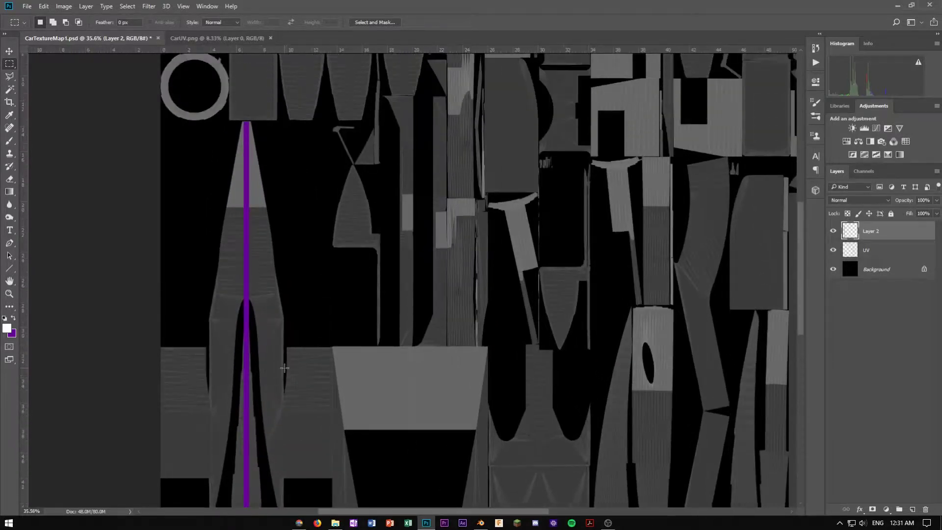
scroll(290, 354, "down", 3, "alt")
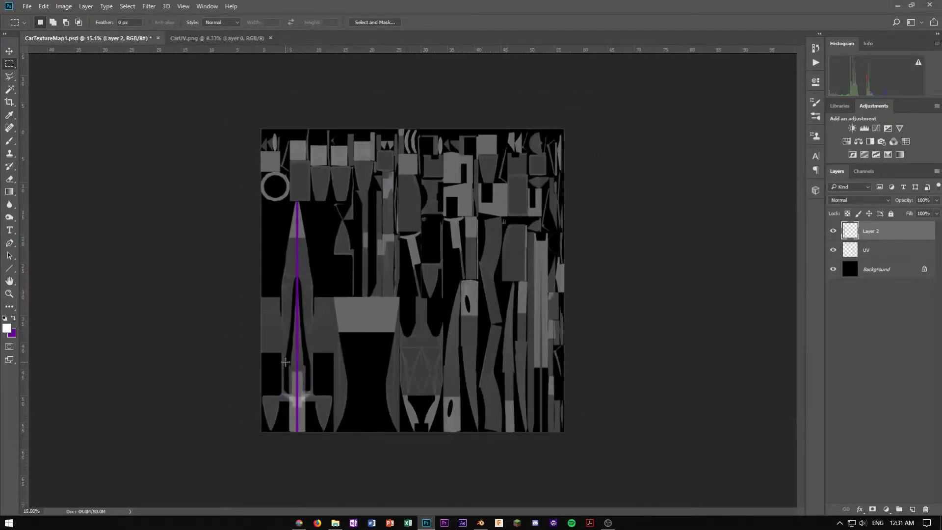
left_click(872, 251)
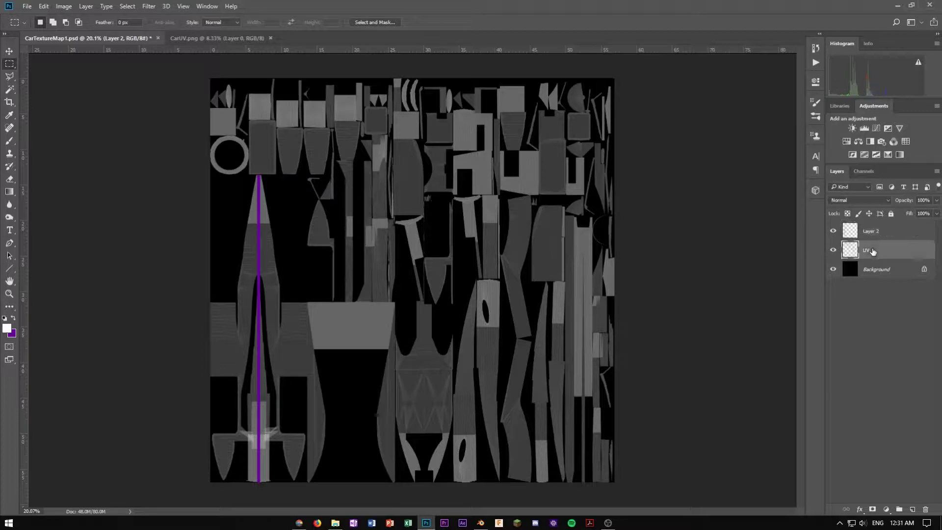
Delete the UV layer from CarTextureMap1.psd and make the Background layer active
left_click(833, 249)
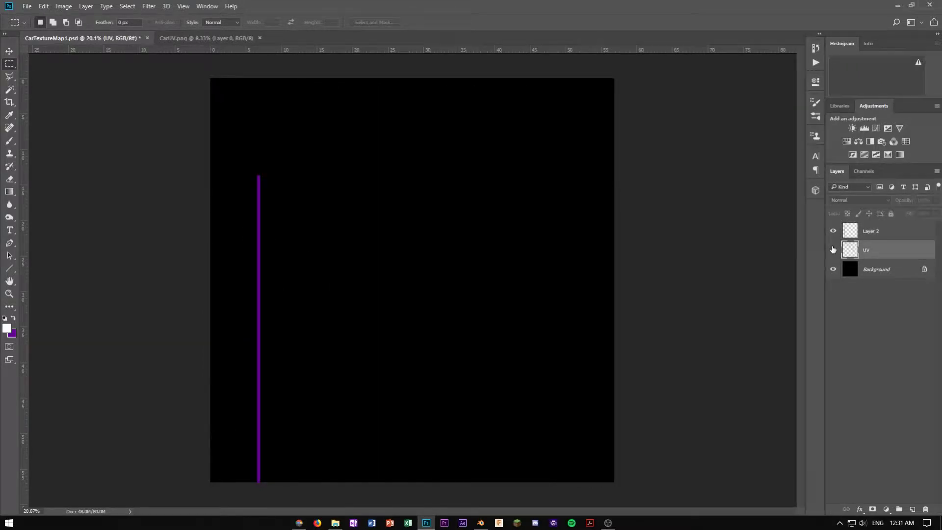
left_click_drag(886, 252, 929, 509)
left_click(892, 231)
left_click(884, 252)
Try to save the striped texture as a PNG copy over the existing CarUV file
key("shift+ctrl+s")
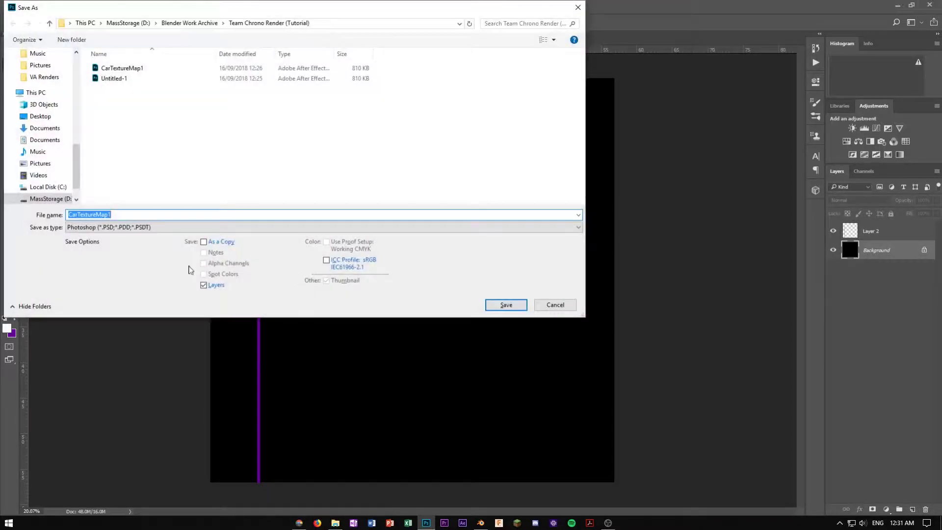
left_click(104, 227)
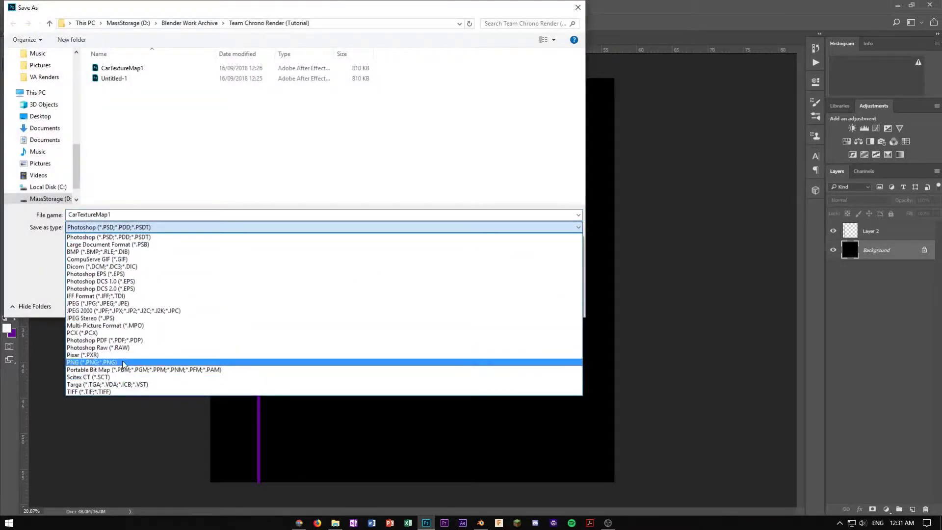
left_click(124, 362)
left_click(140, 69)
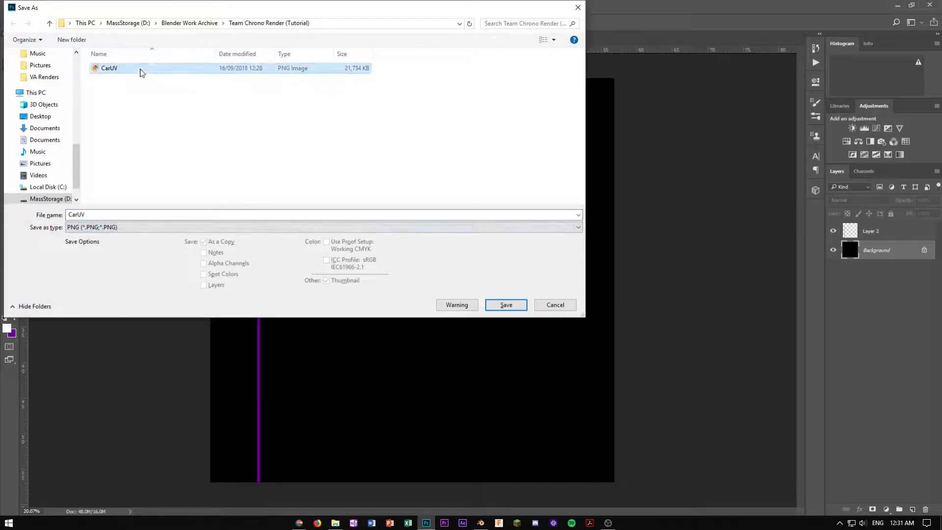
left_click(505, 305)
left_click(491, 263)
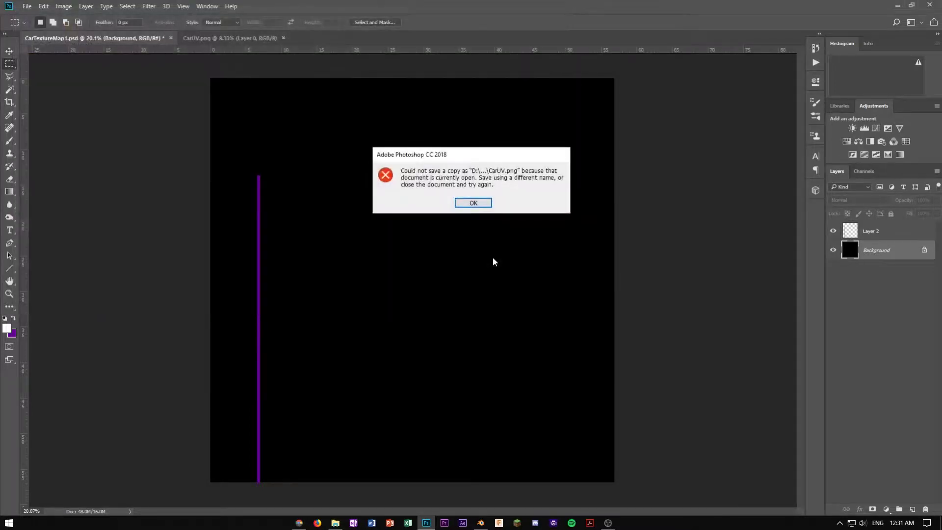
left_click(474, 204)
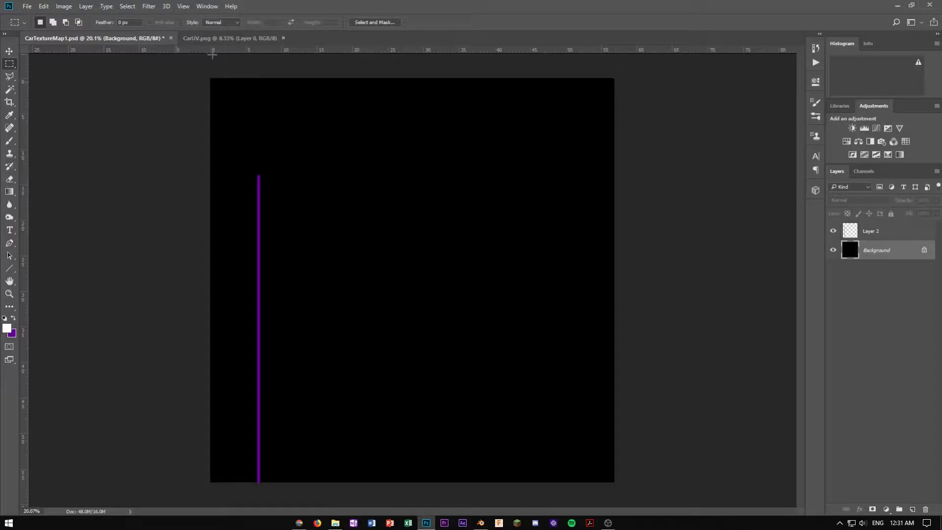
left_click(221, 38)
left_click(130, 41)
Switch to Blender, save the TeamChronoRender scene over its existing file, and return to Photoshop
key("alt+Tab")
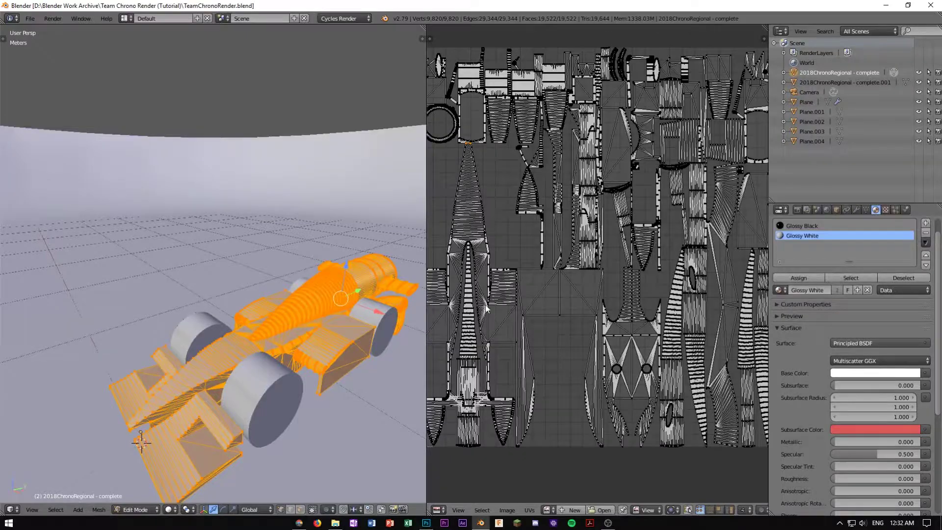
key("ctrl+s")
left_click(302, 301)
key("alt+Tab")
Try once more to overwrite CarUV with a PNG copy of the texture, and check the open CarUV document
key("ctrl+shift+s")
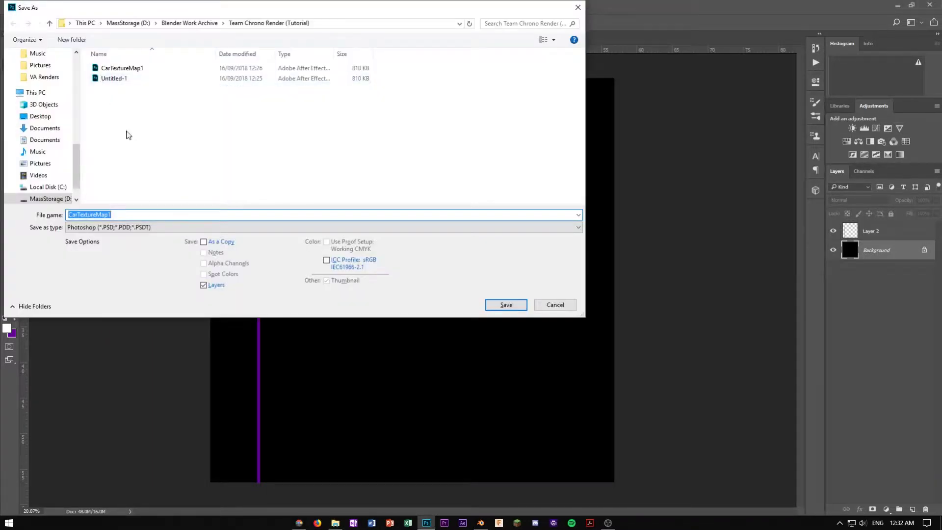
left_click(147, 228)
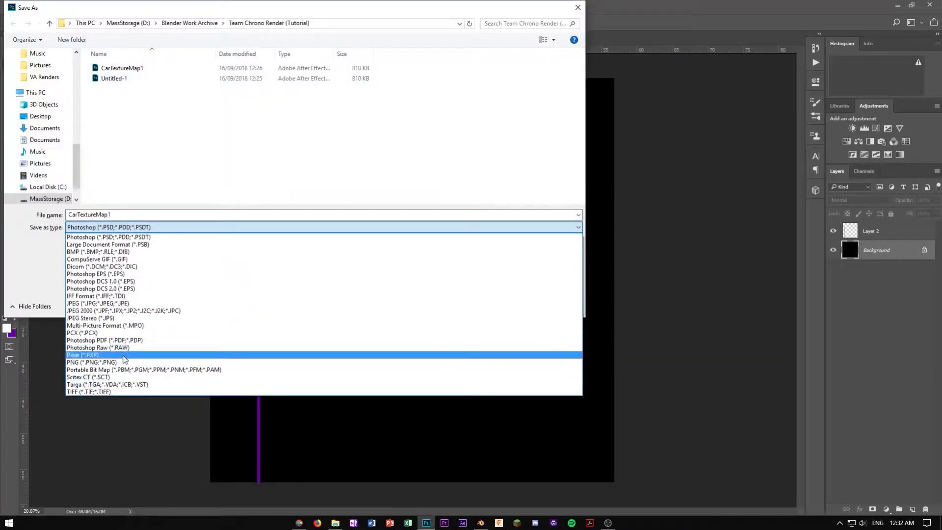
left_click(133, 362)
left_click(122, 71)
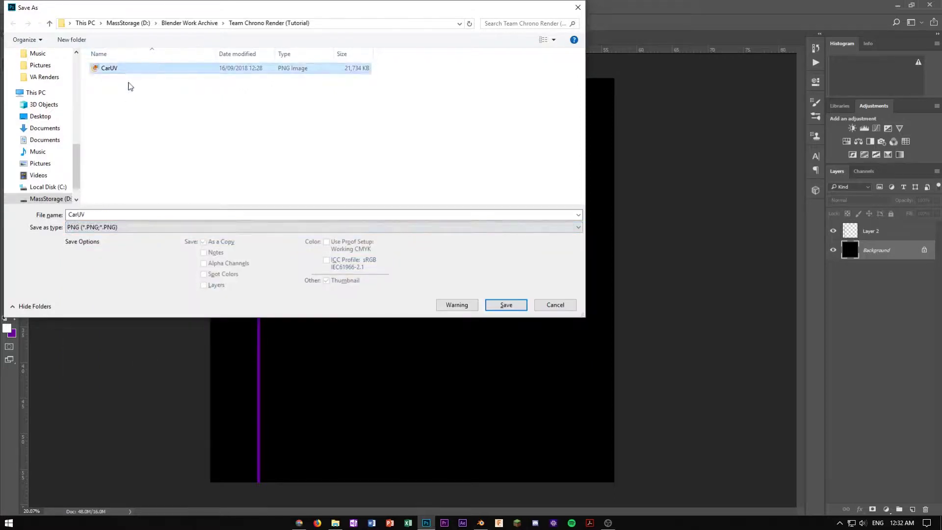
left_click(499, 311)
left_click(500, 265)
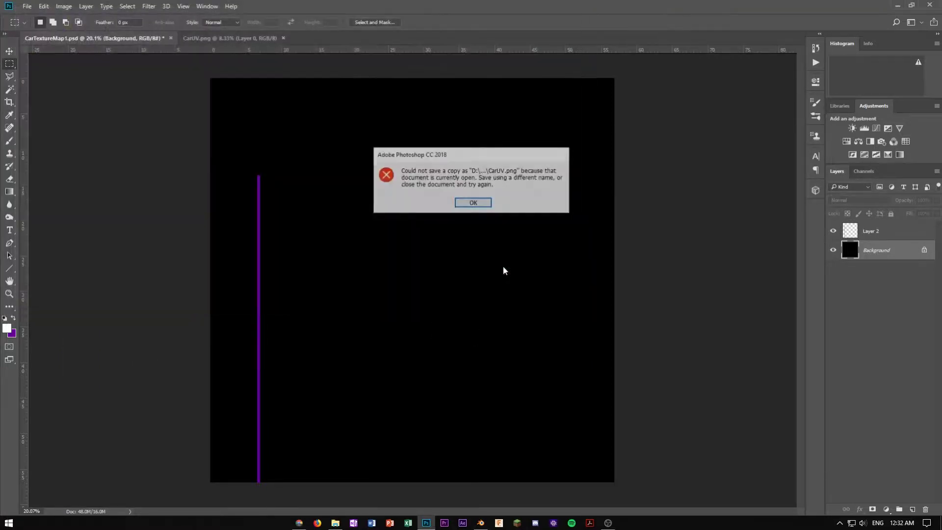
left_click(472, 203)
left_click(210, 39)
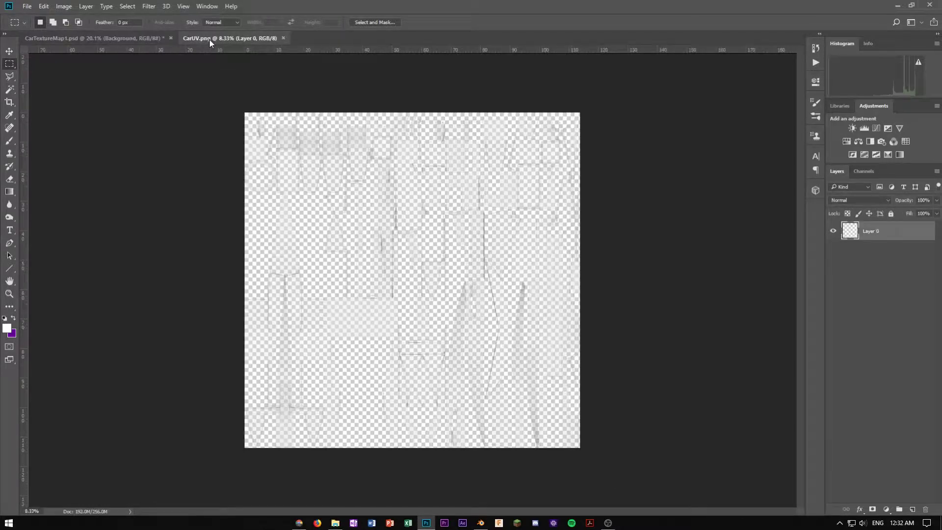
left_click(145, 37)
key("ctrl+shift+s")
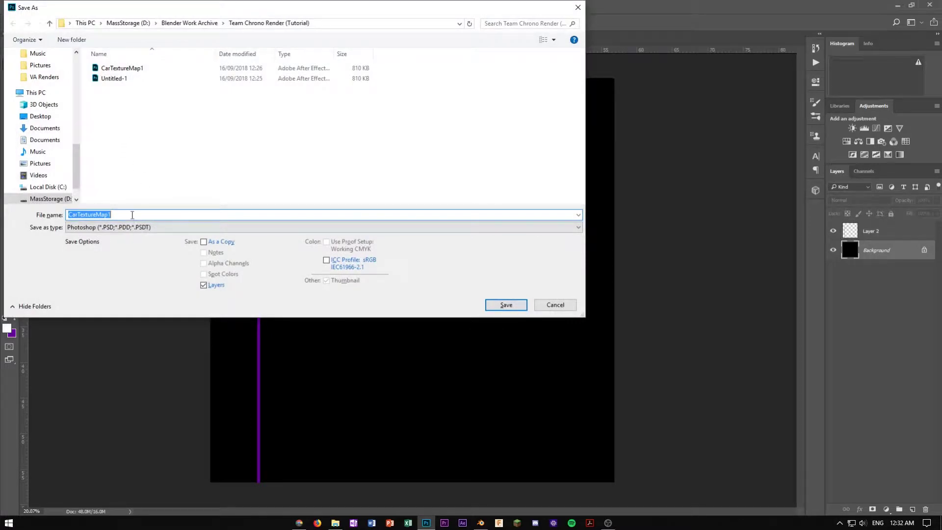
key("BackSpace")
type("CarTexture")
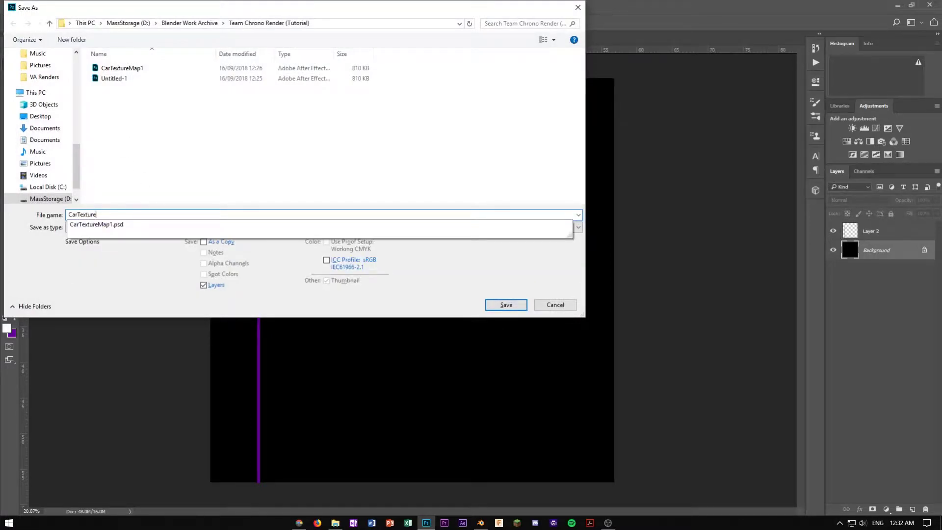
type("Map1")
key("Return")
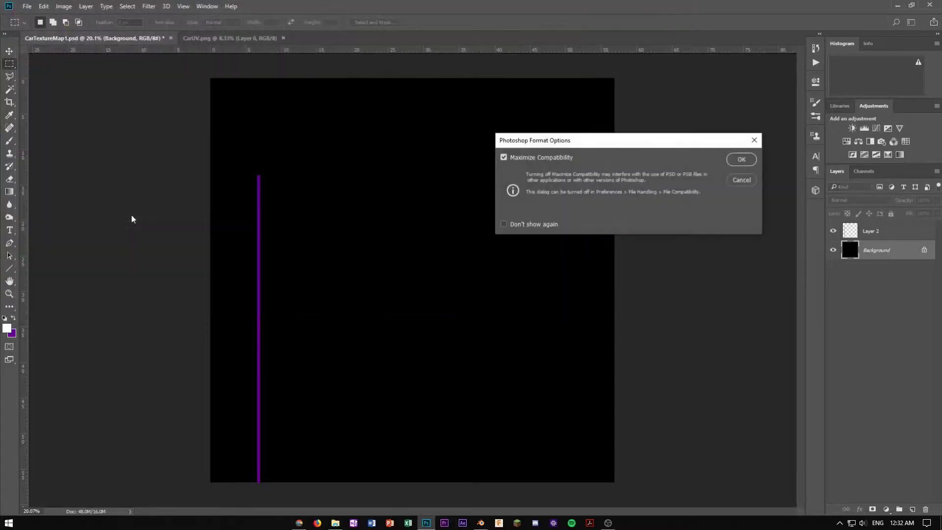
left_click(741, 180)
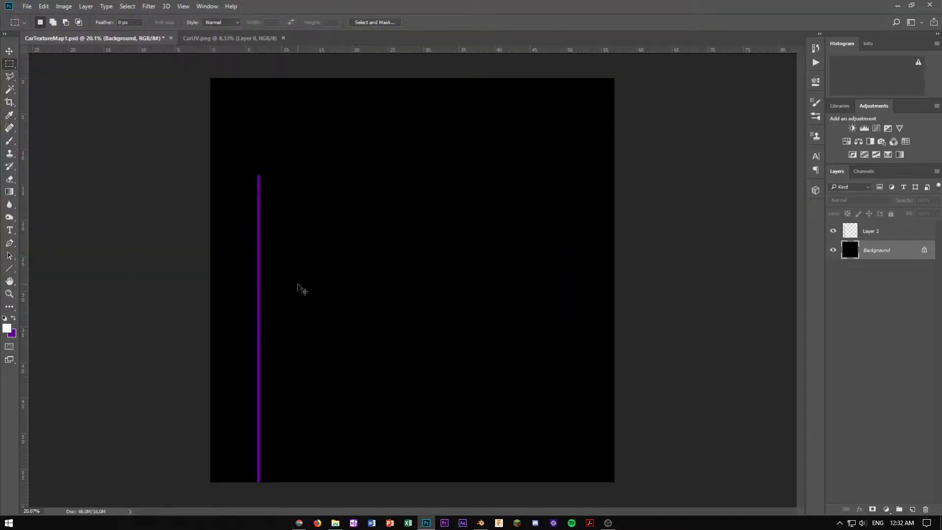
Save the striped texture as a PNG copy named CarTextureMap2 with the large file size, fastest saving option
key("ctrl+shift+s")
left_click(139, 227)
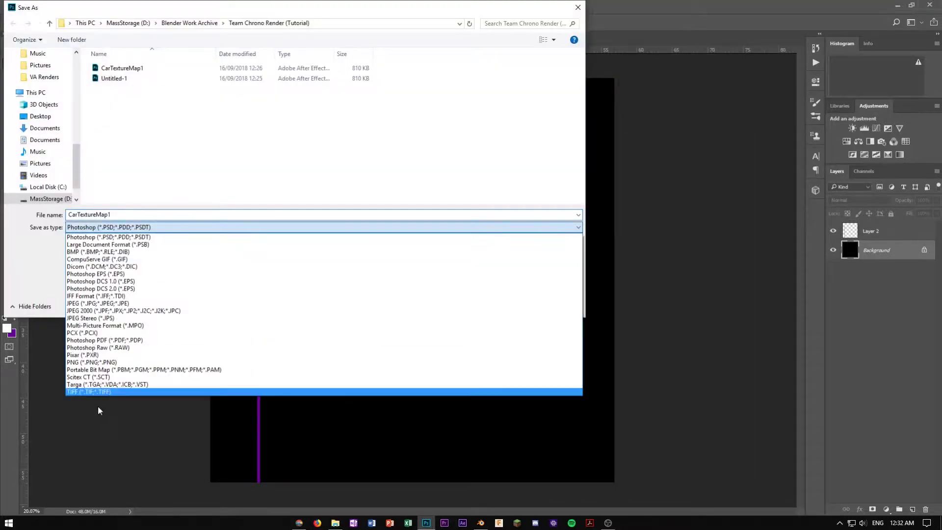
left_click(107, 363)
left_click(132, 215)
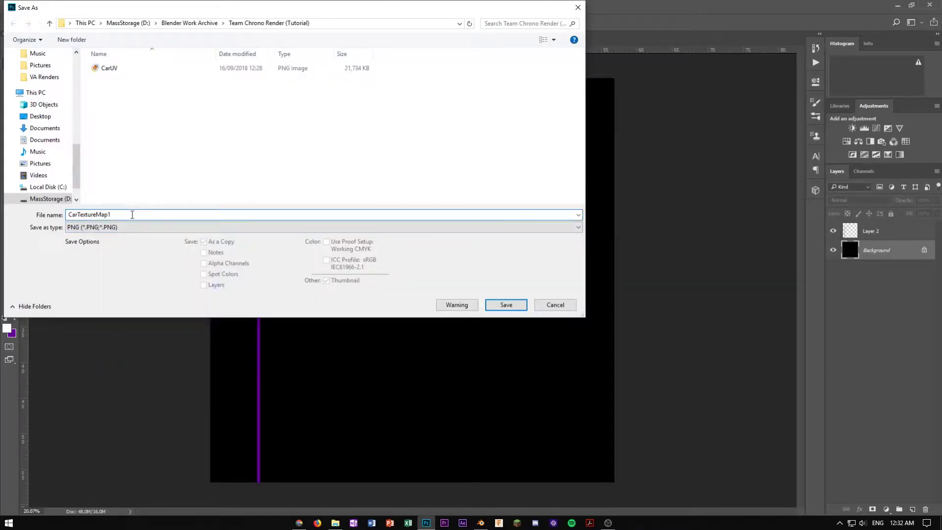
key("Return")
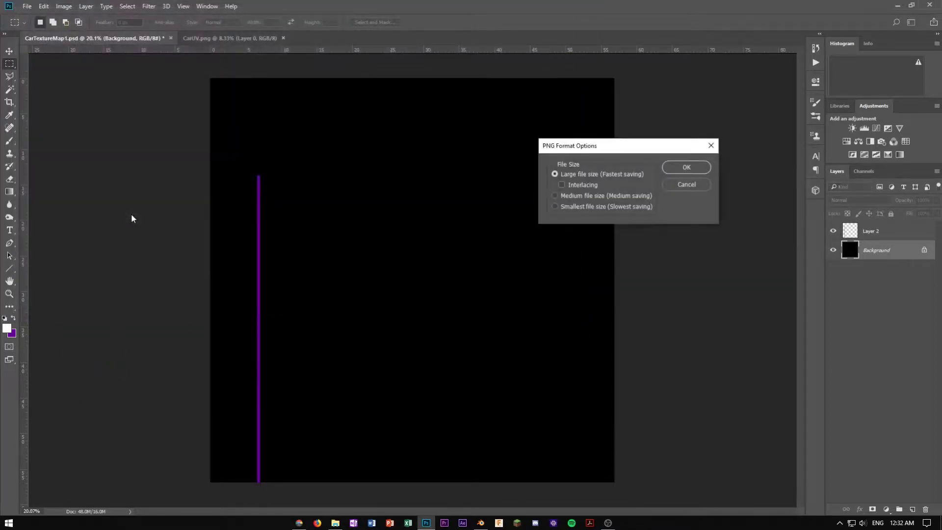
left_click(683, 167)
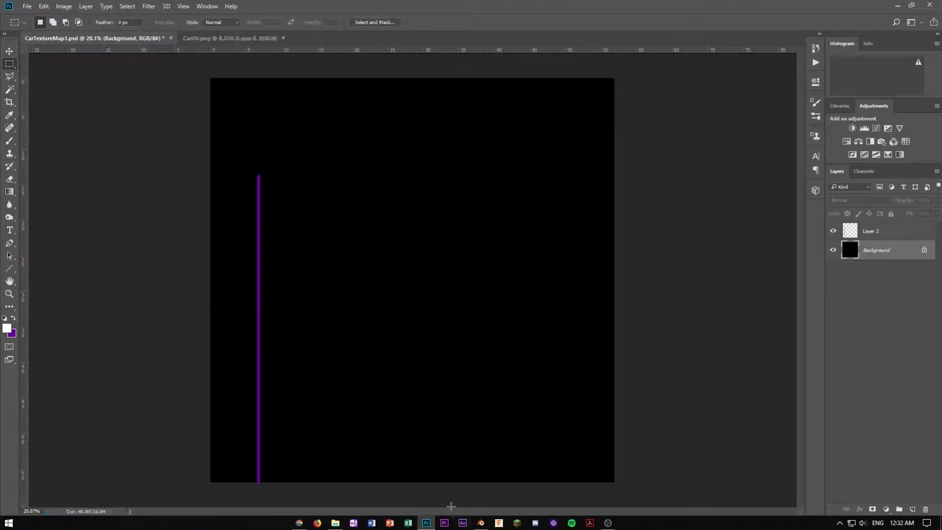
Switch to Blender and open CarTextureMap2.png as the image behind the car's UV layout
left_click(481, 523)
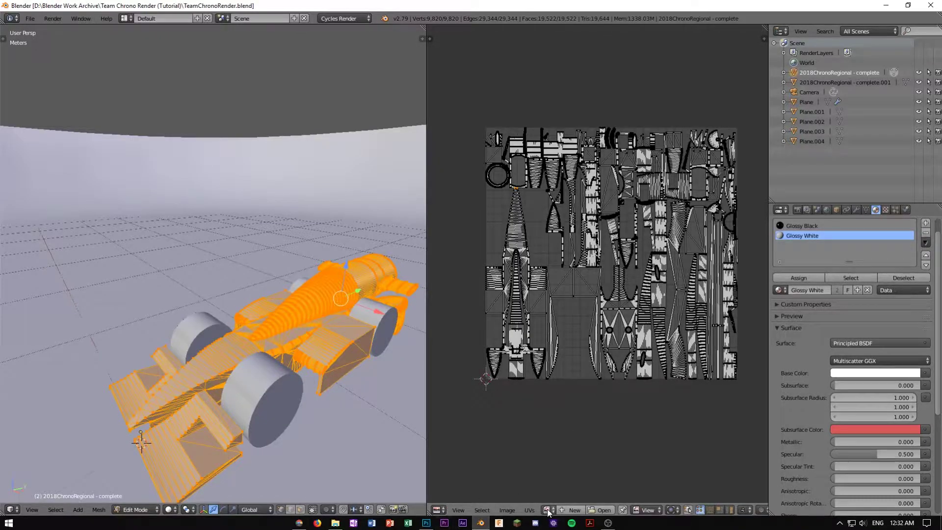
left_click(594, 510)
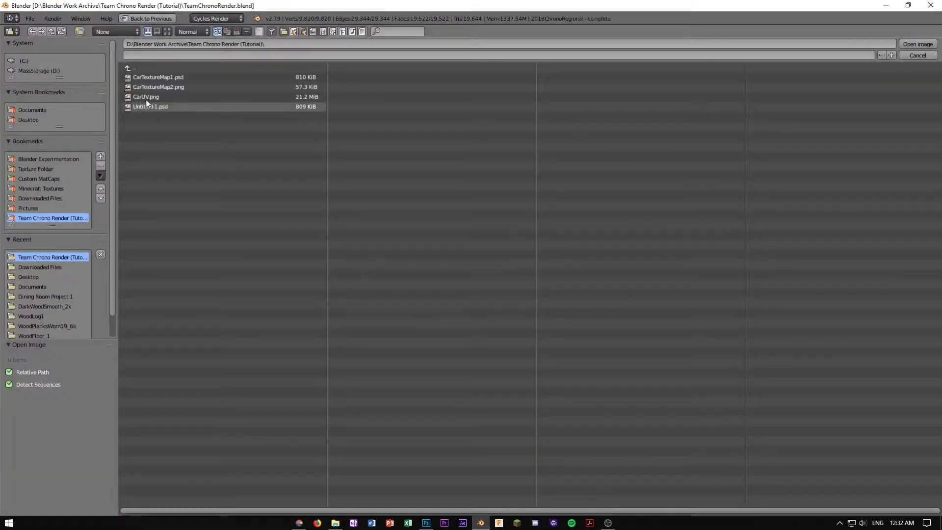
double_click(164, 87)
Move the selected top edge of the body's UV island down along Y to meet the upper end of the purple stripe
scroll(635, 287, "down", 6)
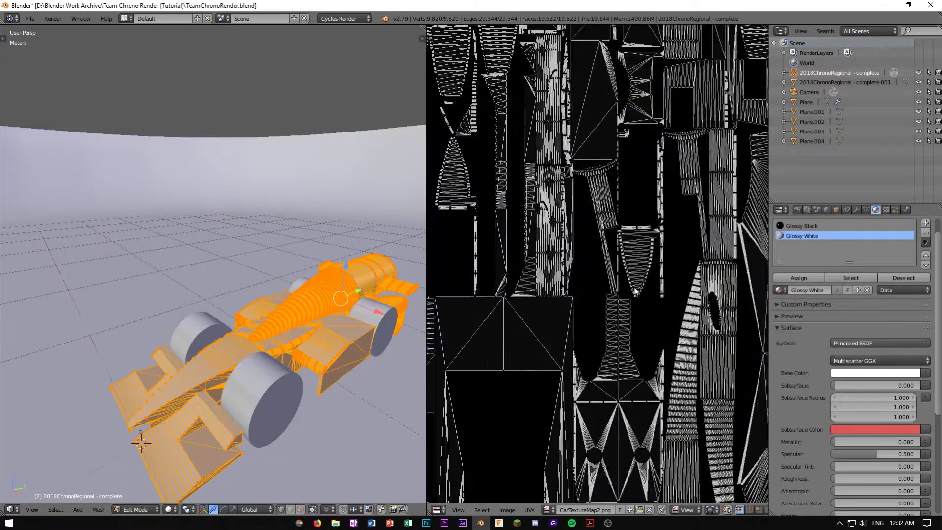
scroll(634, 286, "up", 1)
scroll(586, 284, "up", 7)
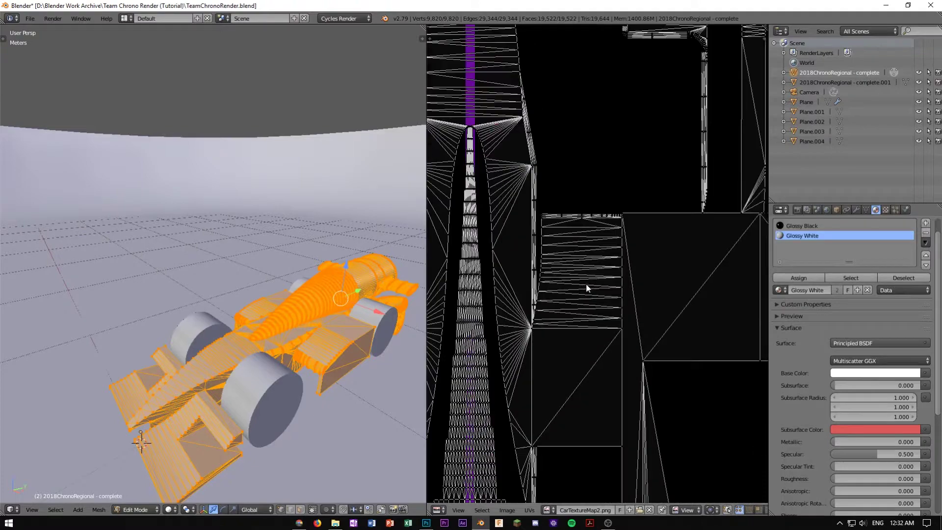
scroll(557, 175, "up", 4)
middle_click_drag(552, 131, 650, 409)
middle_click_drag(615, 168, 608, 399)
scroll(577, 161, "up", 5)
left_click_drag(556, 176, 667, 407)
scroll(545, 143, "up", 2)
middle_click_drag(571, 157, 621, 284)
scroll(584, 211, "up", 3)
scroll(579, 205, "down", 7)
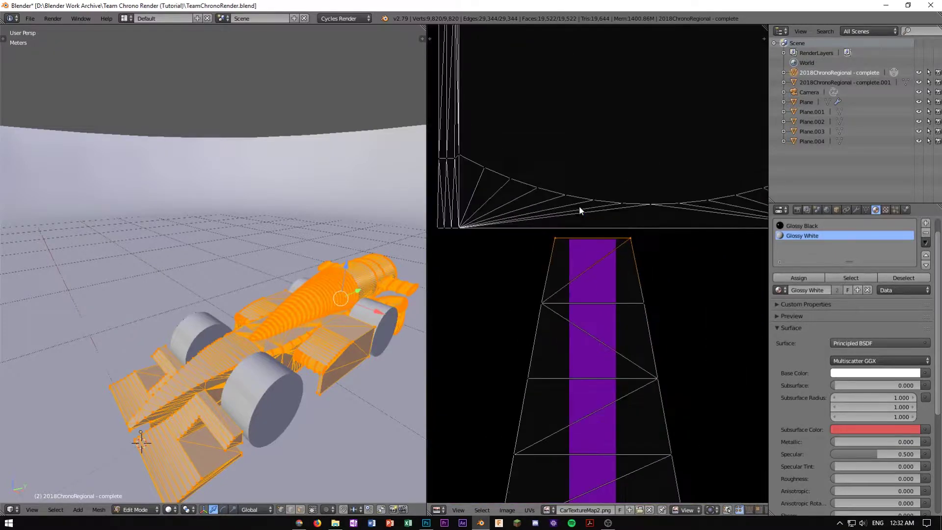
scroll(620, 228, "up", 6)
middle_click_drag(624, 174, 627, 241)
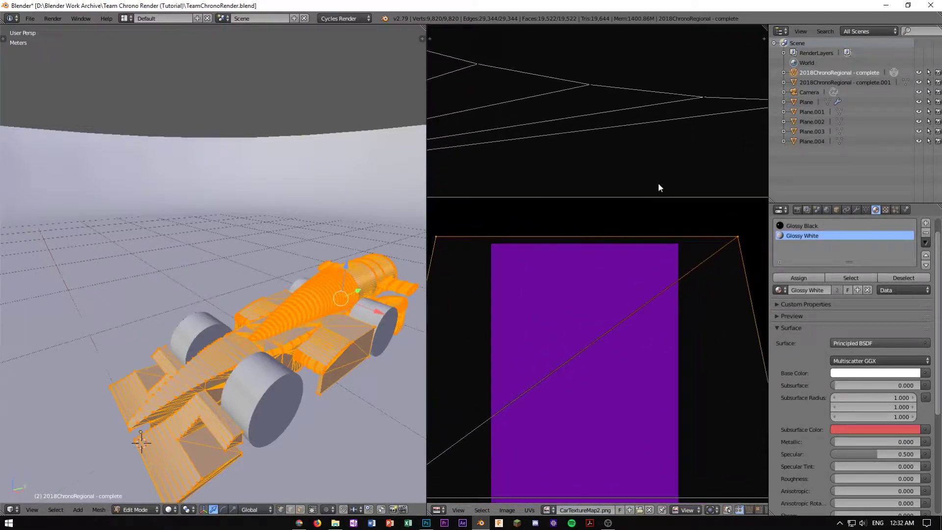
key("g")
key("y")
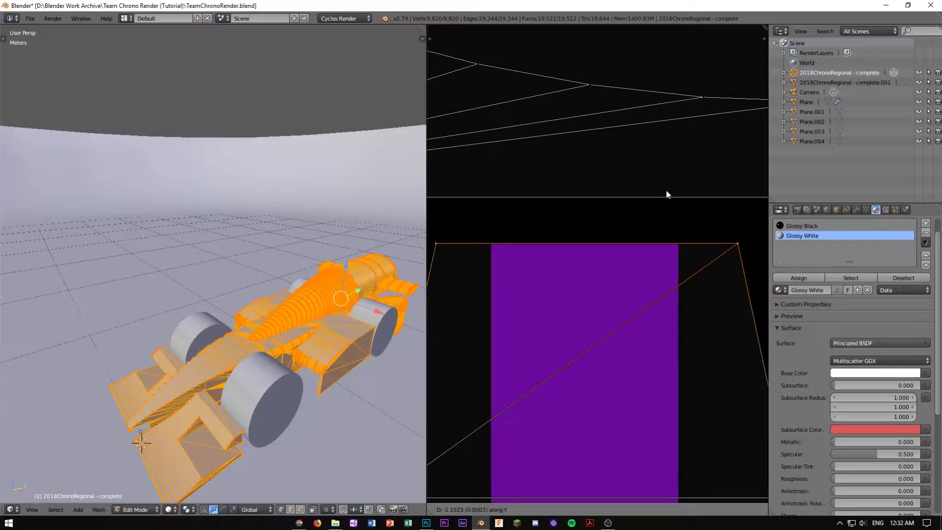
left_click(666, 191)
Examine how the purple stripe lines up with the body UV island's centre and its lower end at the image border
scroll(672, 225, "down", 8)
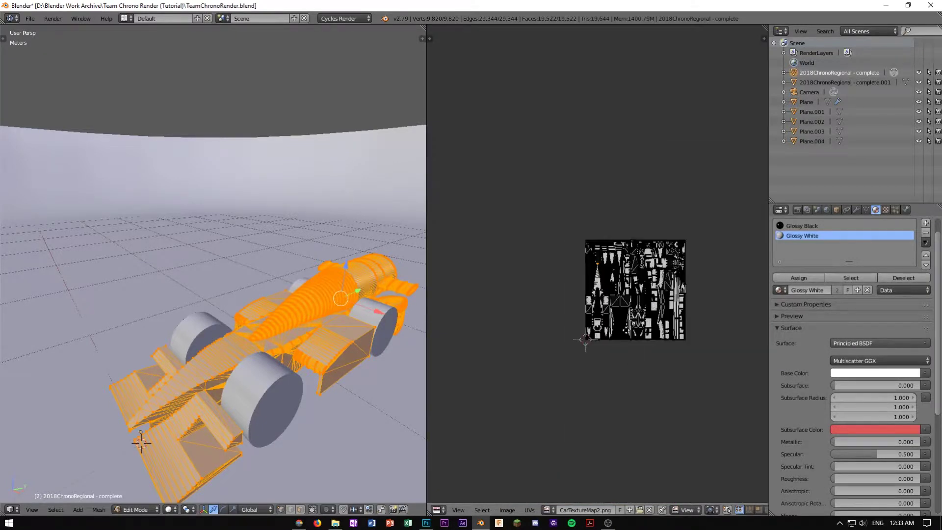
scroll(631, 361, "up", 10)
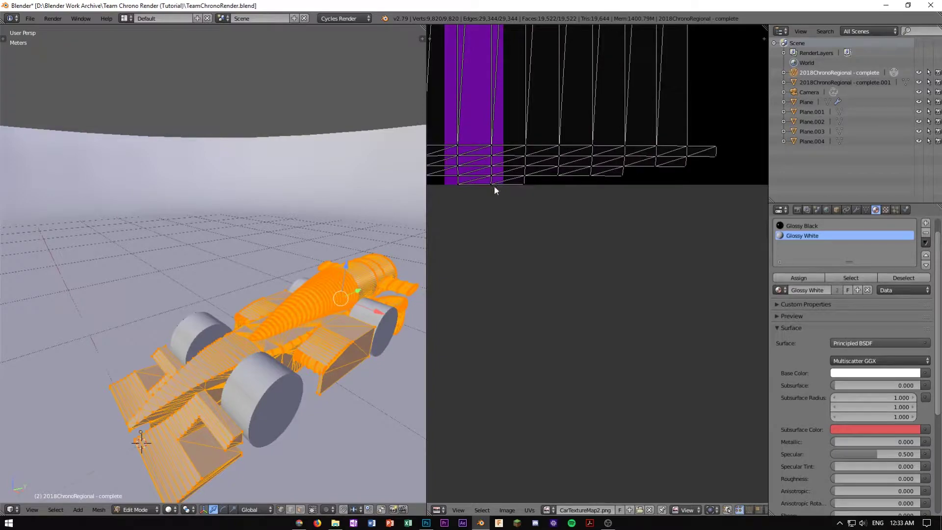
middle_click_drag(493, 183, 528, 234)
scroll(607, 179, "down", 5)
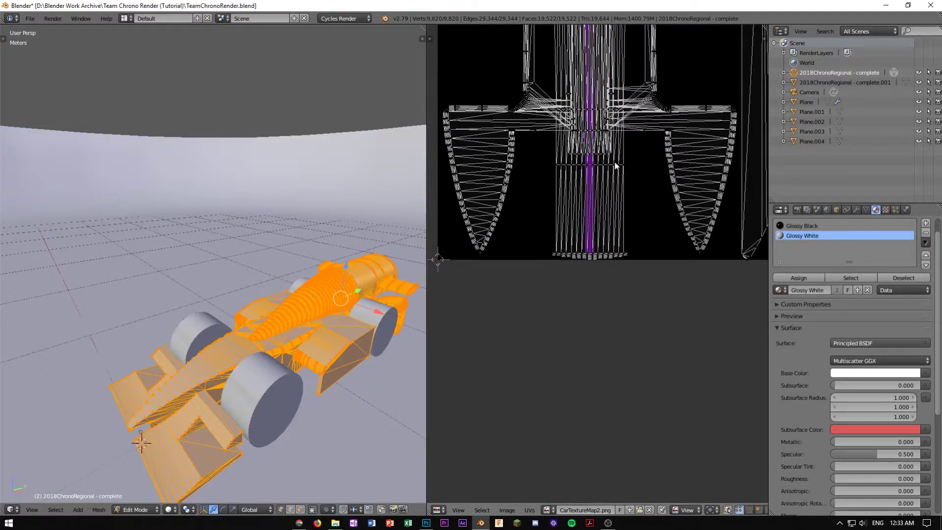
scroll(611, 178, "up", 6)
middle_click_drag(583, 305, 584, 429)
scroll(561, 199, "up", 5)
scroll(561, 199, "down", 6)
middle_click_drag(553, 392, 574, 129)
middle_click_drag(616, 400, 602, 219)
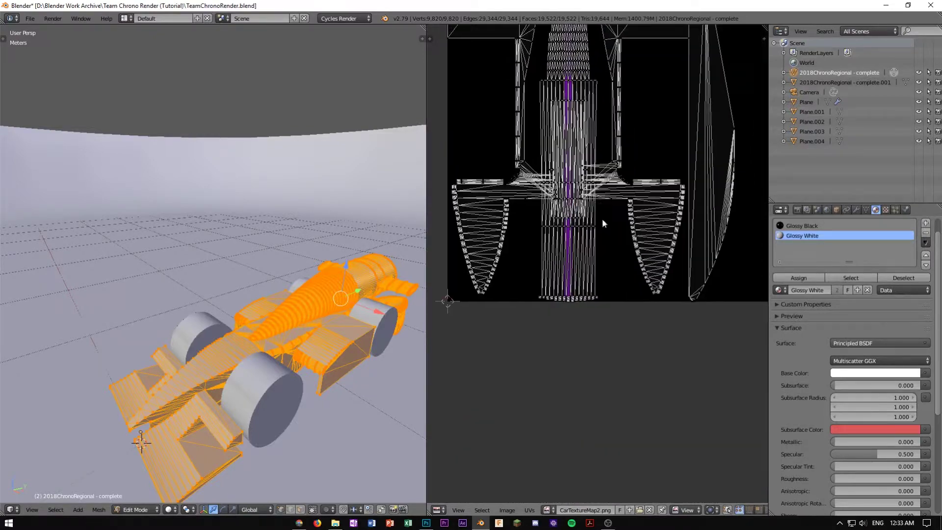
scroll(602, 219, "up", 5)
middle_click_drag(562, 421, 545, 328)
scroll(500, 346, "up", 2)
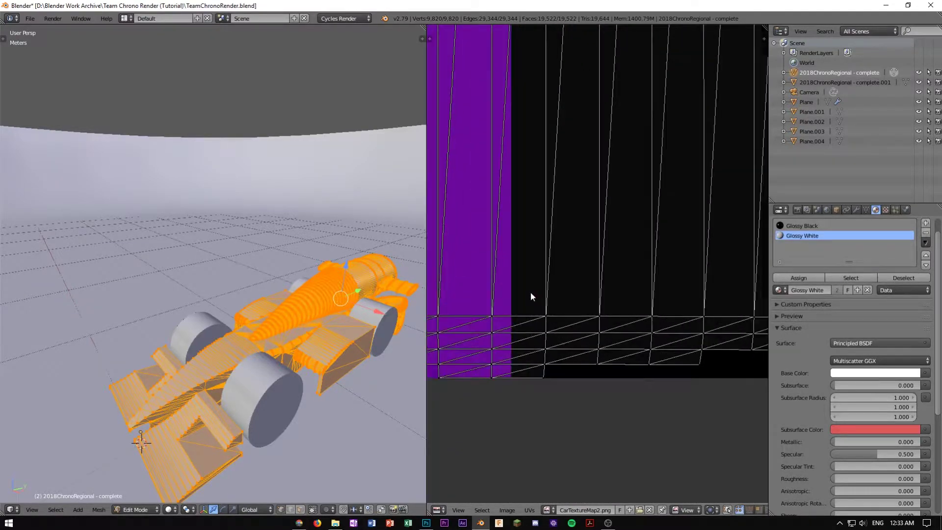
scroll(531, 292, "down", 10)
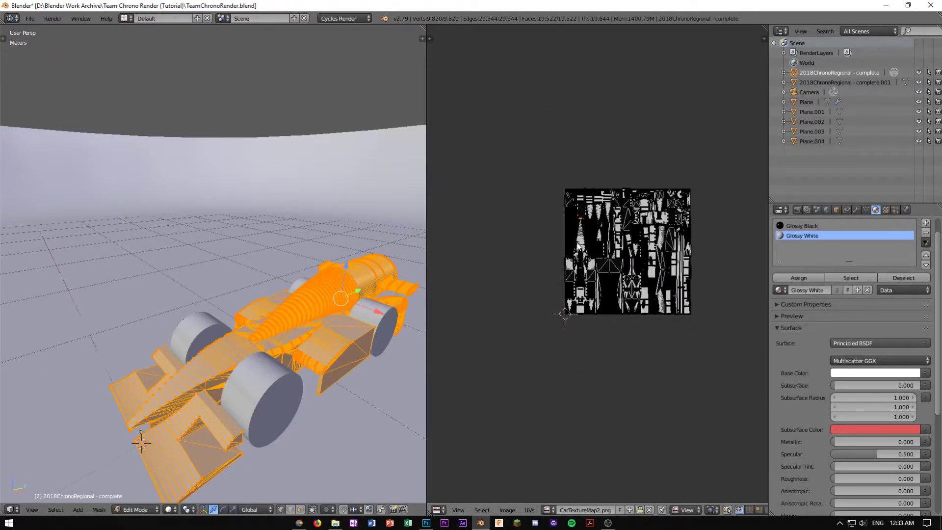
scroll(577, 245, "up", 8)
scroll(628, 263, "down", 6)
scroll(627, 265, "up", 4)
scroll(625, 266, "down", 4)
mouse_move(626, 266)
middle_mouse_down()
mouse_move(651, 271)
mouse_move(636, 267)
middle_mouse_up()
scroll(295, 331, "down", 4)
Toggle the car's rendered preview on and off, and switch the car from Edit Mode to Object Mode
mouse_move(294, 336)
middle_mouse_down()
mouse_move(322, 321)
mouse_move(323, 274)
middle_mouse_up()
key("shift+z")
key("shift+z")
scroll(323, 322, "up", 4)
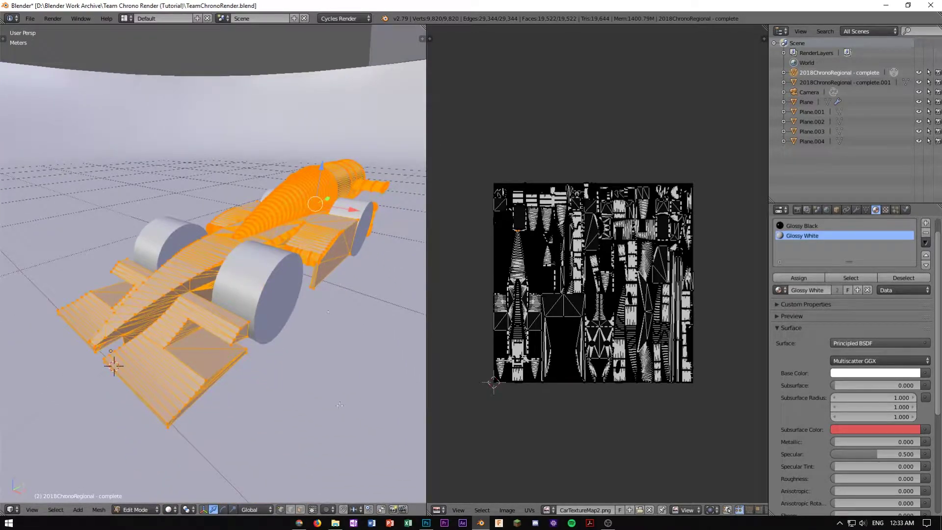
key("Tab")
left_click(219, 339)
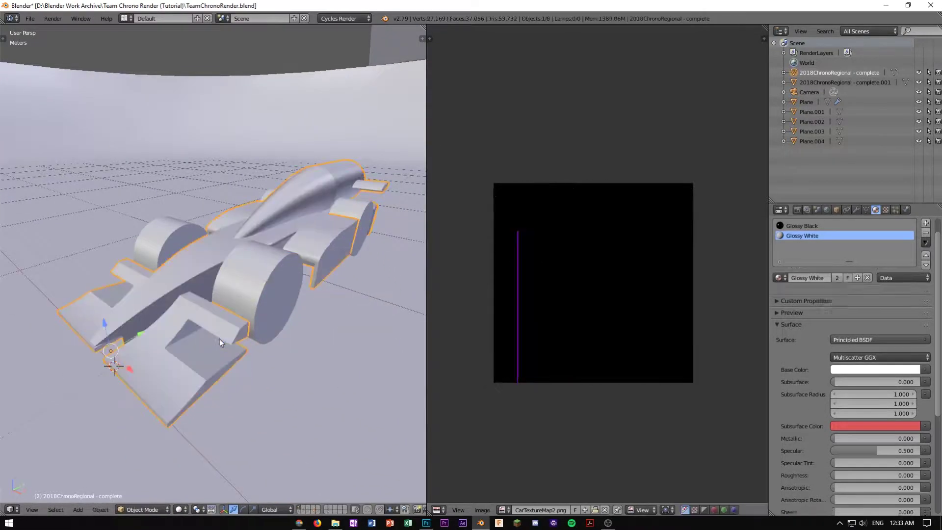
Switch the image editor area to the Node Editor, hide its properties sidebar and deselect all nodes
left_click(438, 510)
left_click(466, 401)
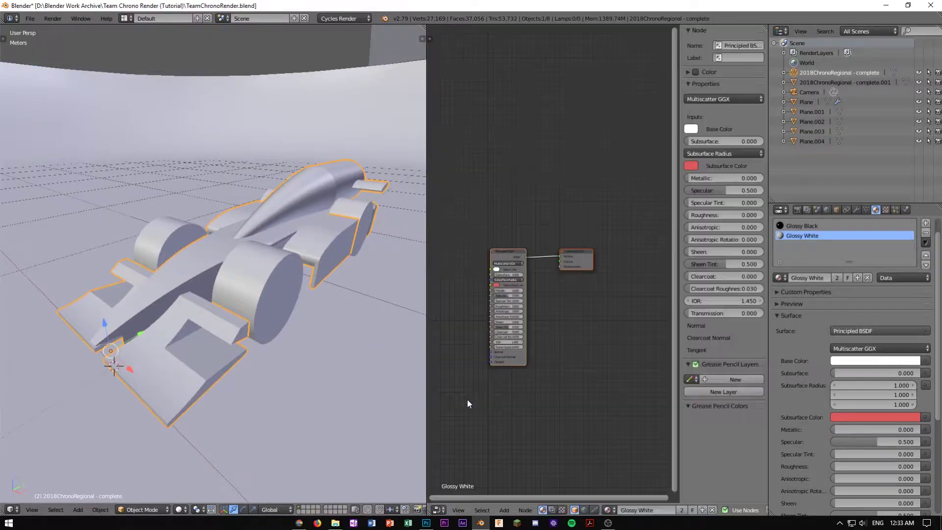
key("n")
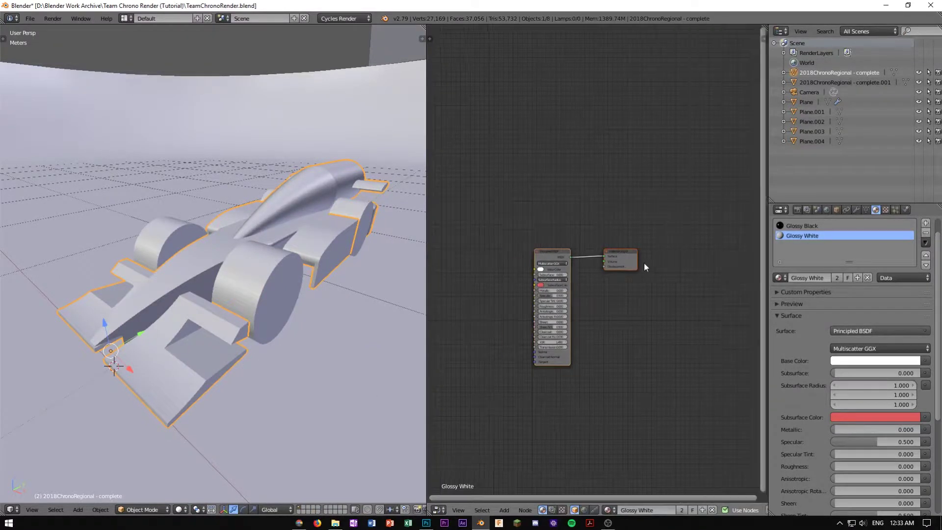
scroll(586, 373, "up", 2)
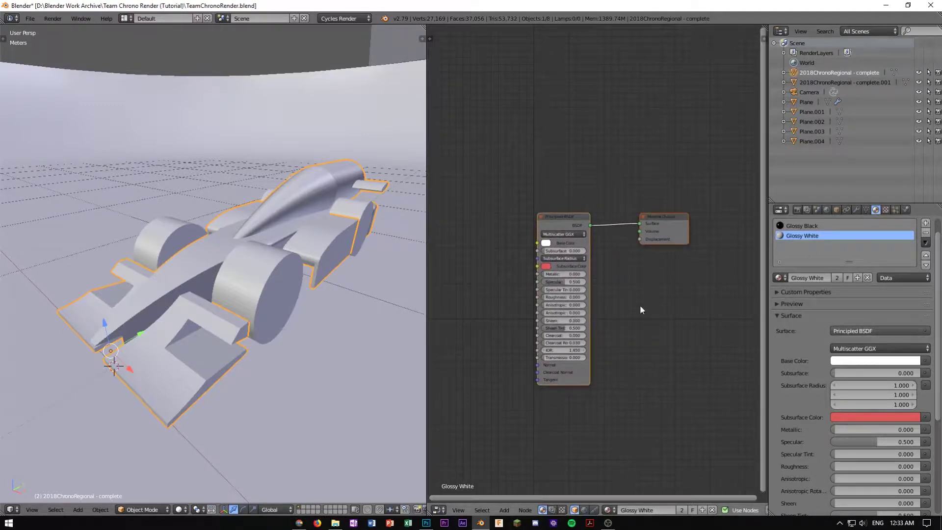
key("a")
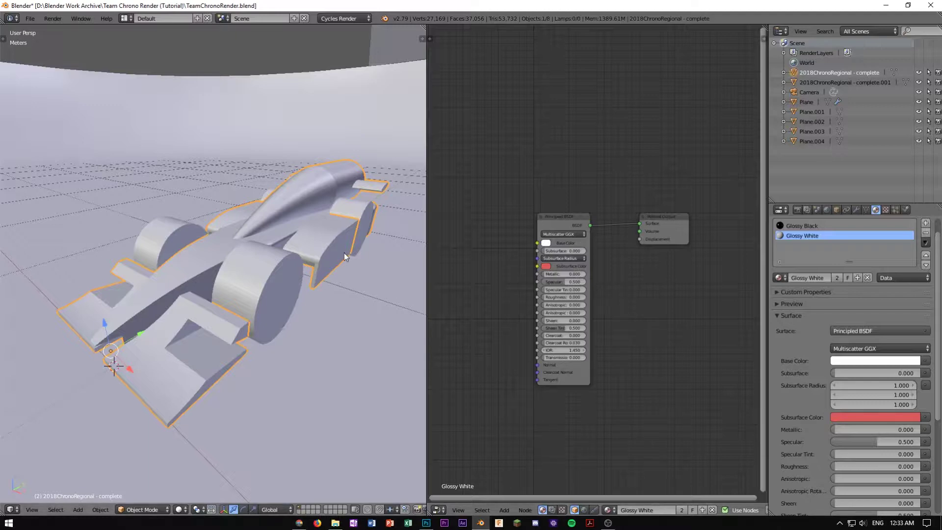
key("g")
right_click(321, 229)
Add an Image Texture node to the Glossy Black material, placed ahead of its Principled BSDF node
left_click(812, 224)
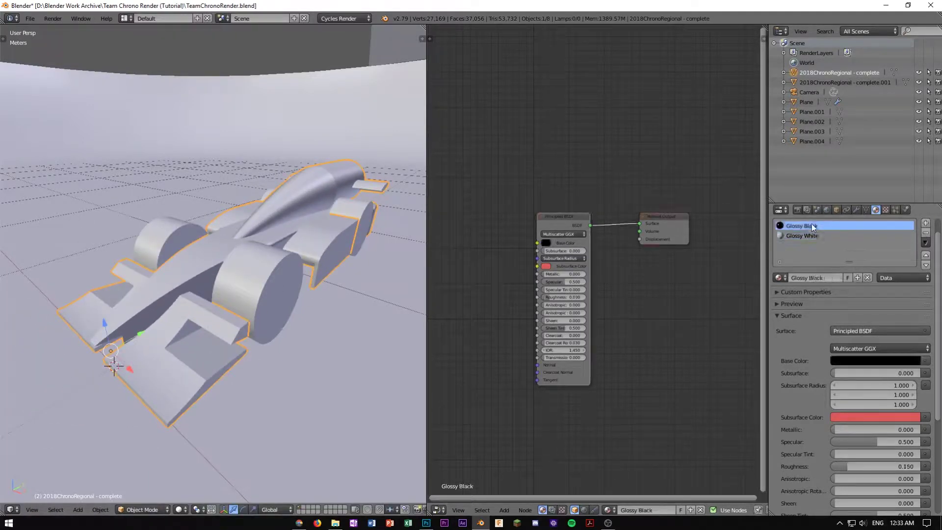
middle_click_drag(668, 280, 723, 317)
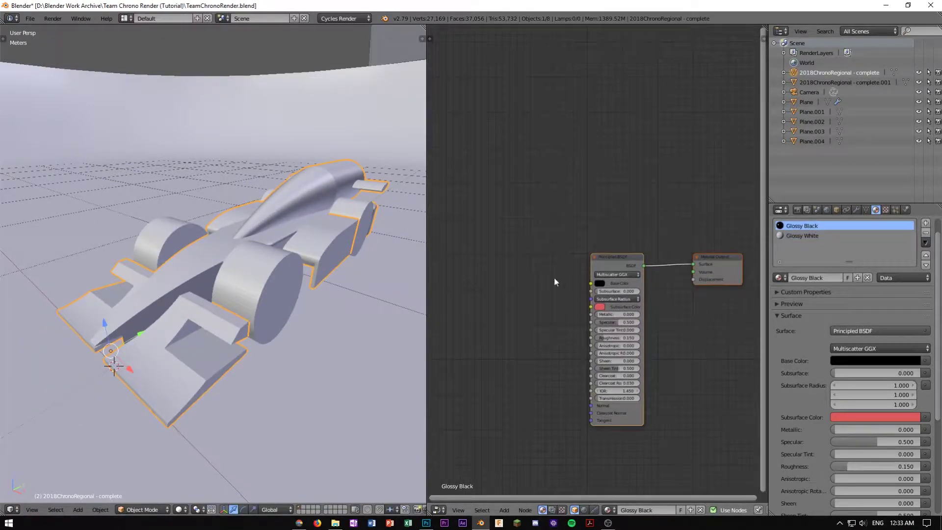
key("shift+a")
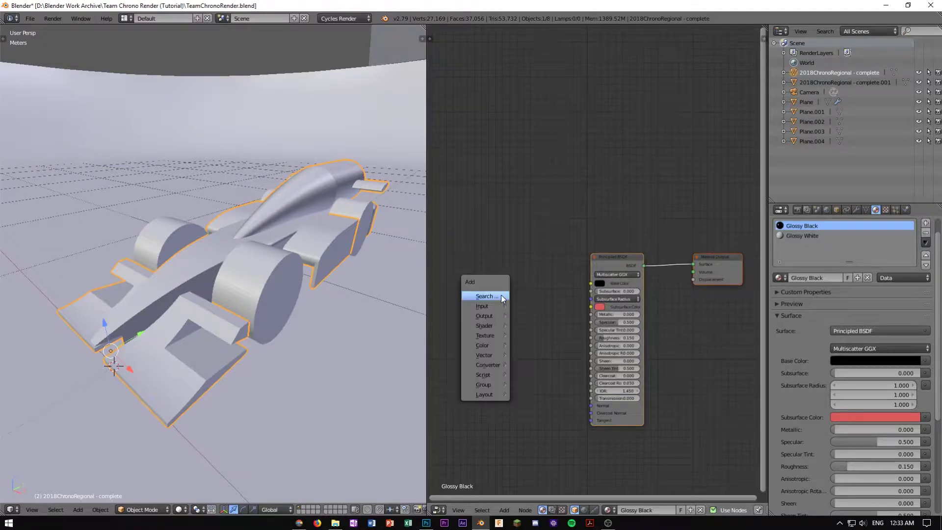
mouse_move(499, 334)
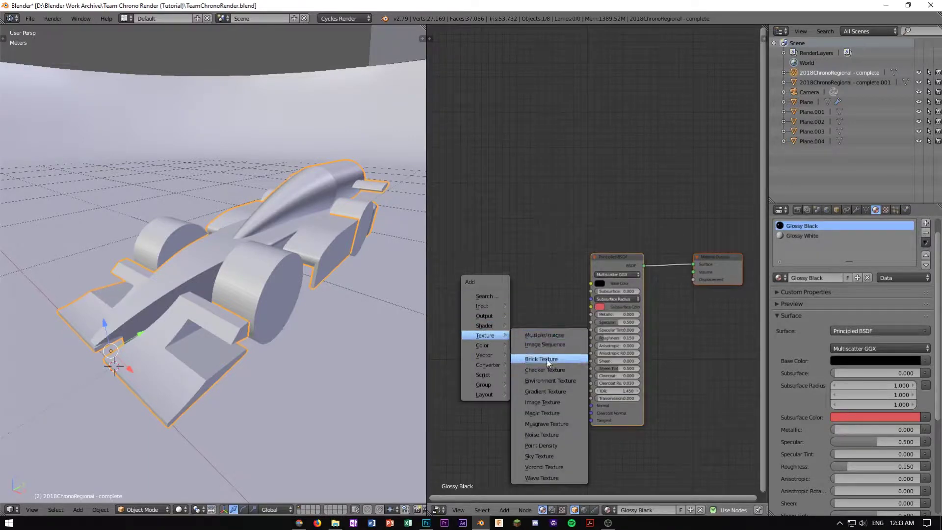
left_click(550, 402)
left_click(457, 294)
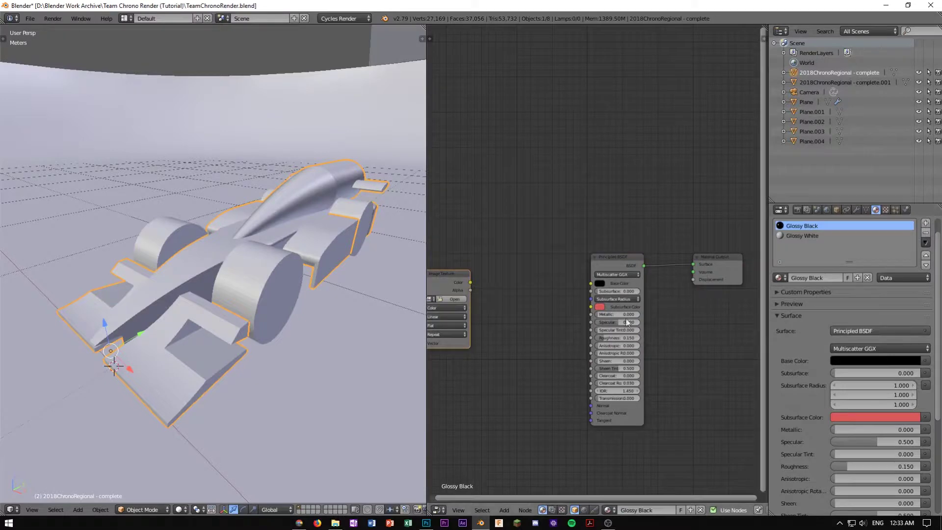
Assign the already loaded CarTextureMap2.png to the Image Texture node and connect its Color output to the Principled BSDF's Base Color
scroll(480, 305, "up", 2)
left_click(480, 305)
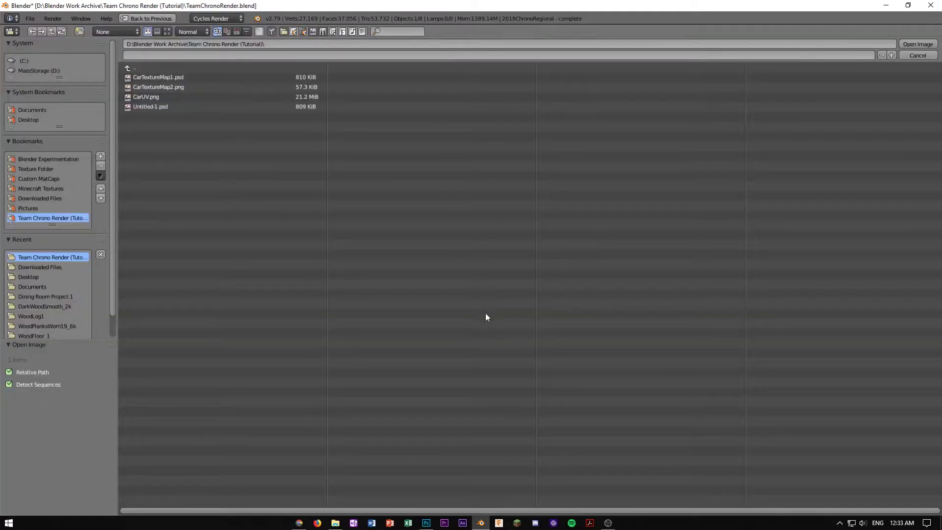
key("Escape")
middle_click_drag(454, 315, 494, 312)
left_click(478, 302)
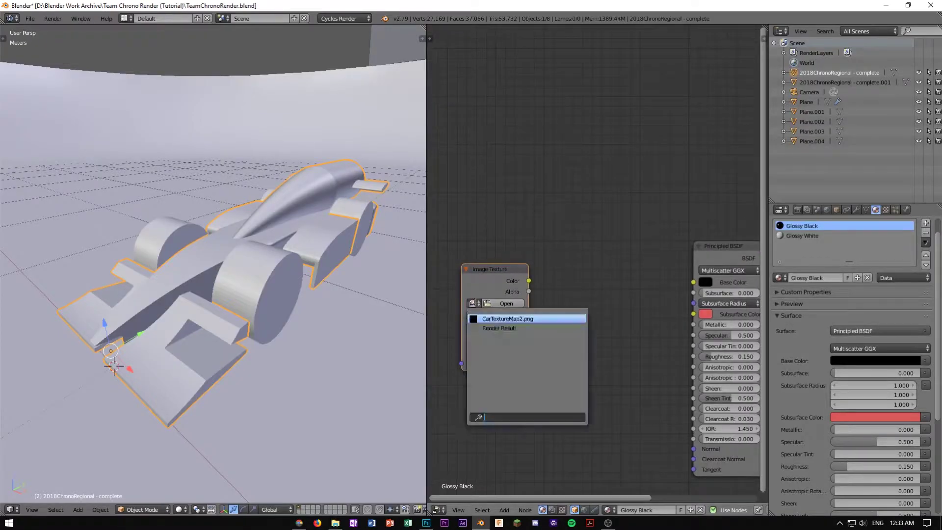
left_click(510, 316)
middle_click_drag(623, 321, 584, 269)
left_click_drag(510, 242, 675, 243)
middle_click_drag(727, 278, 555, 293)
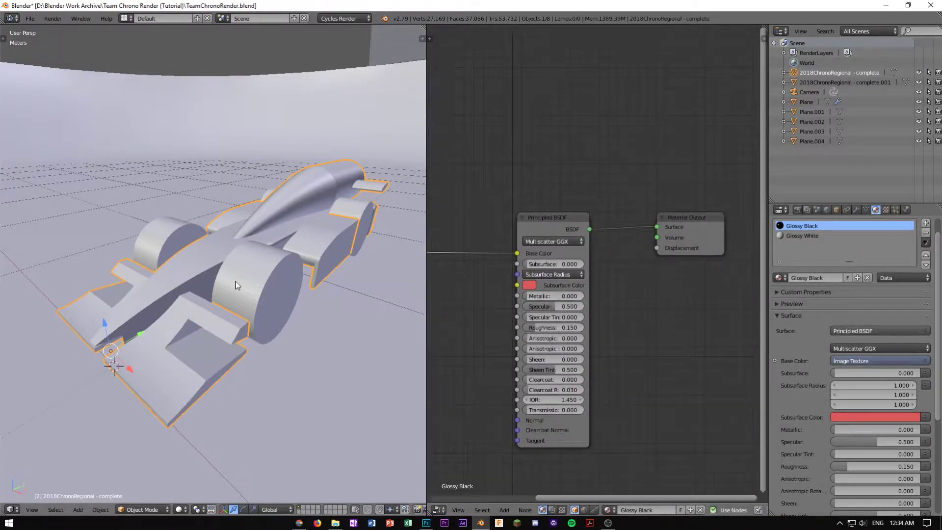
Turn on the rendered preview and examine up close how the purple stripe runs along the car body
key("shift+z")
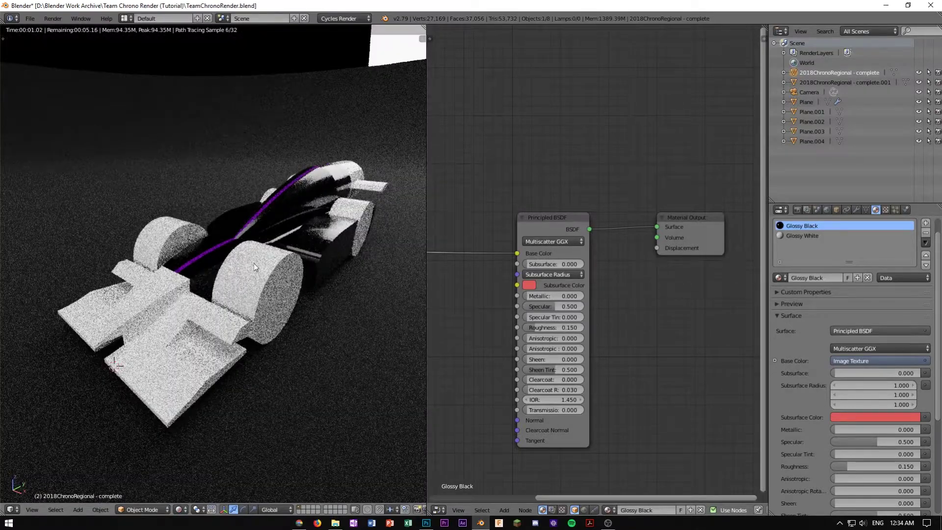
middle_click_drag(254, 266, 259, 290)
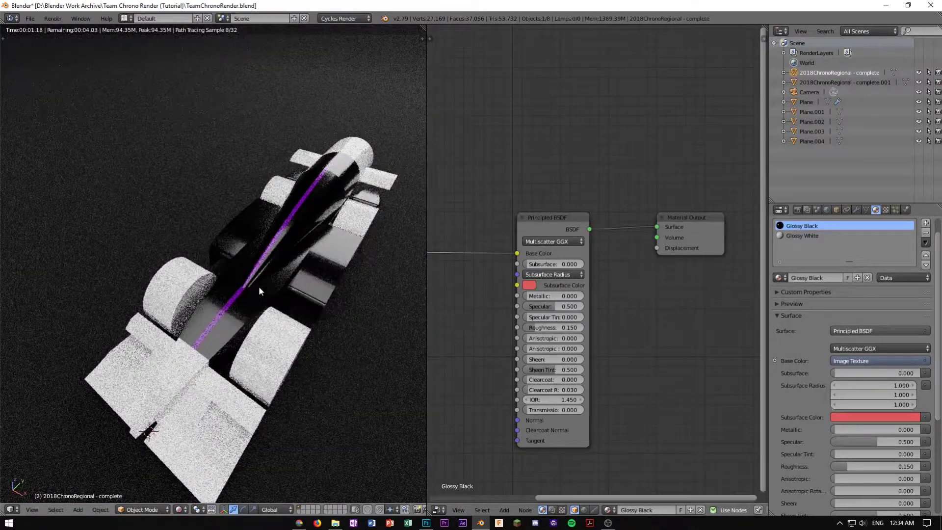
scroll(209, 362, "up", 5)
scroll(208, 358, "down", 5)
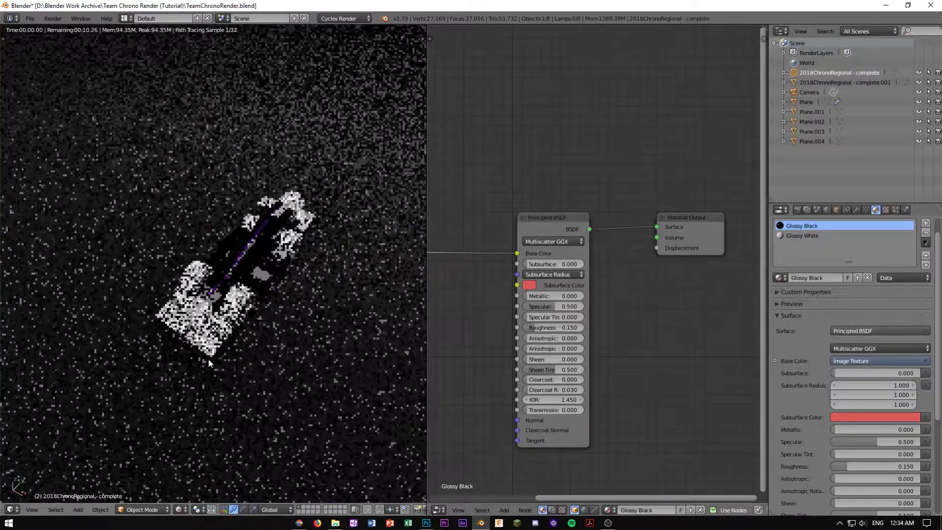
scroll(343, 288, "up", 5)
scroll(339, 309, "down", 2)
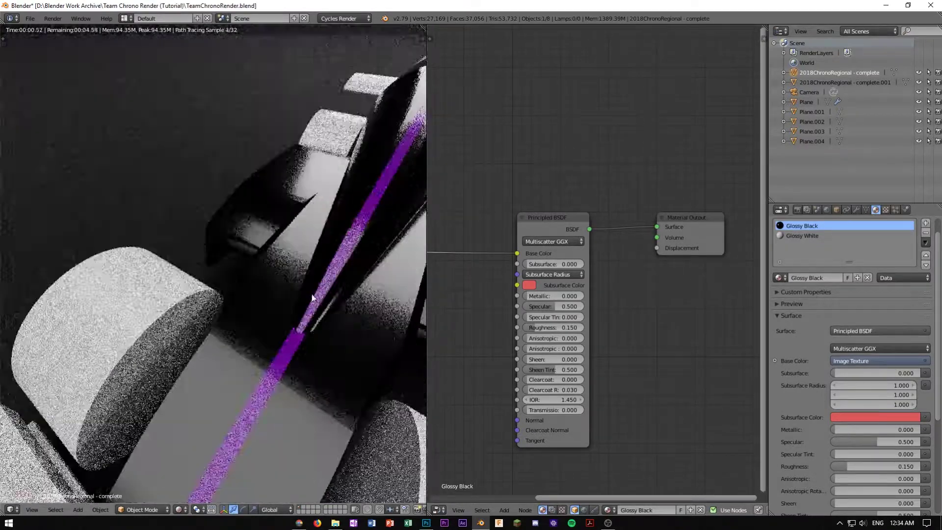
scroll(254, 277, "up", 6)
scroll(270, 311, "down", 3)
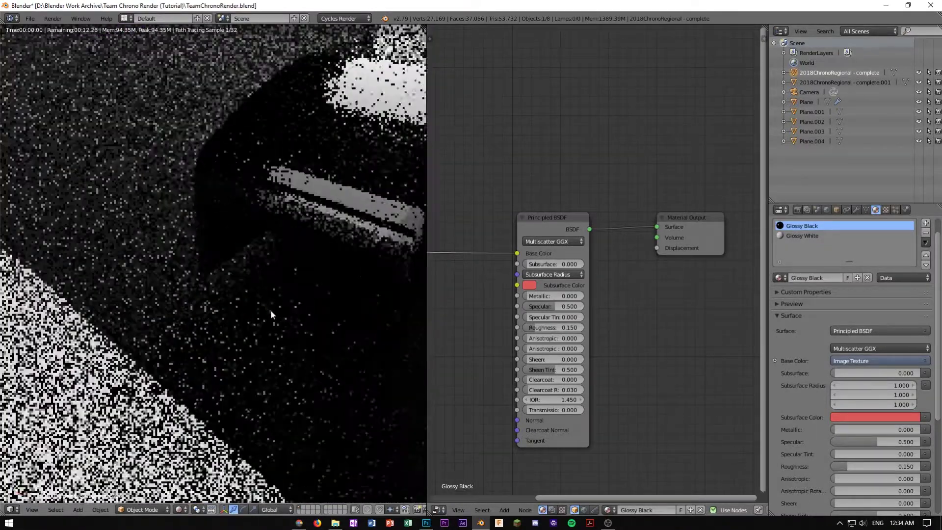
scroll(292, 307, "up", 5)
scroll(287, 312, "down", 2)
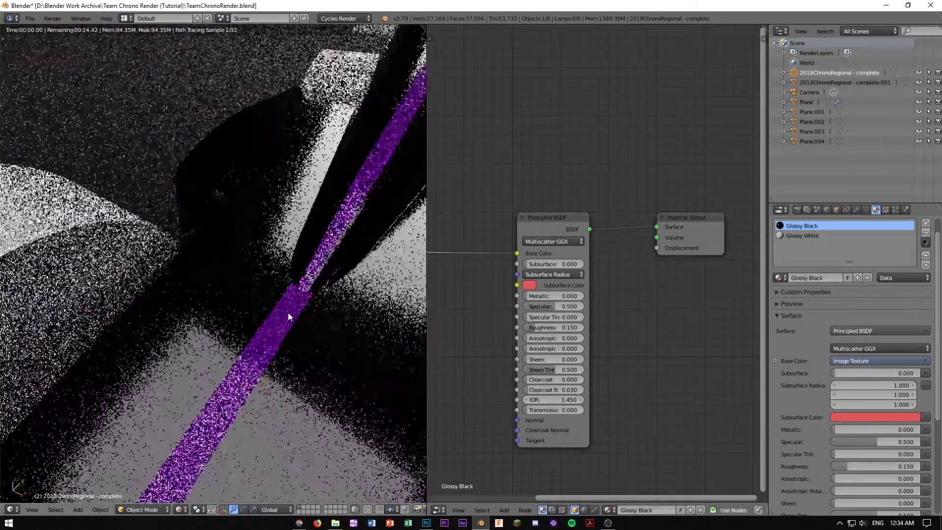
scroll(275, 347, "up", 3)
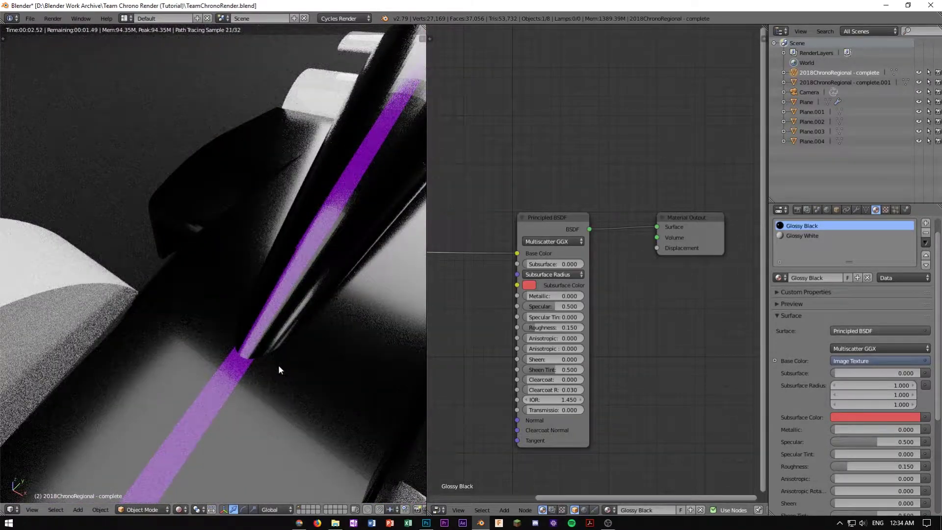
scroll(279, 367, "up", 5)
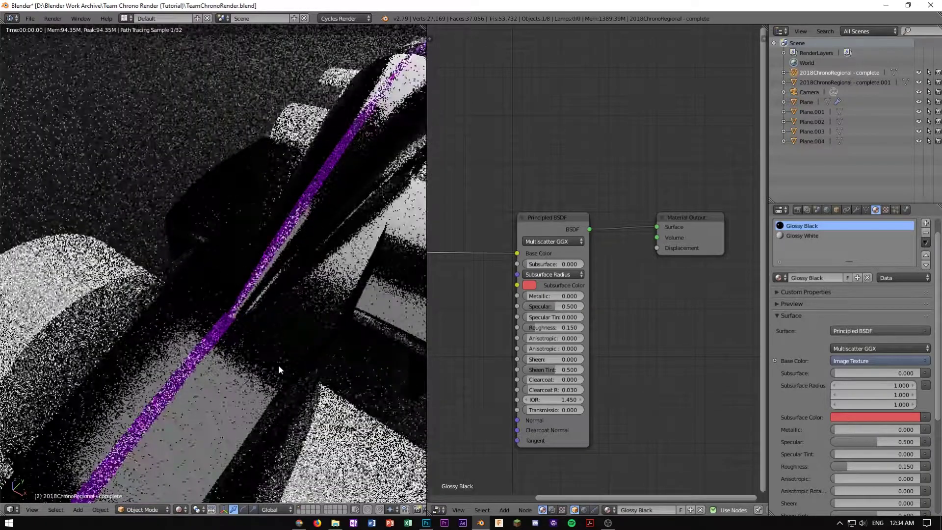
Look at the rendered car through the camera, checking the stripe both up close and in the full frame
key("KP_0")
scroll(278, 369, "up", 3)
middle_click_drag(383, 362, 304, 330, "shift")
scroll(316, 368, "down", 2)
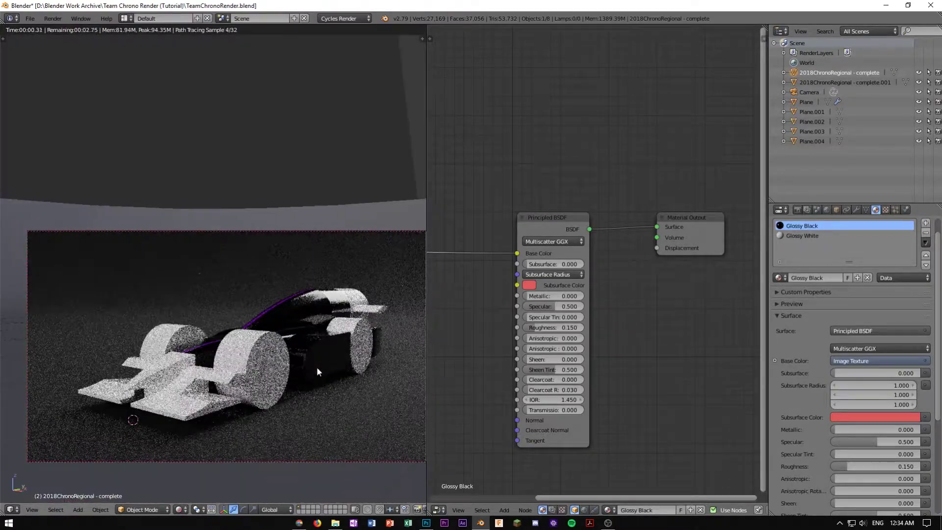
scroll(259, 366, "up", 6)
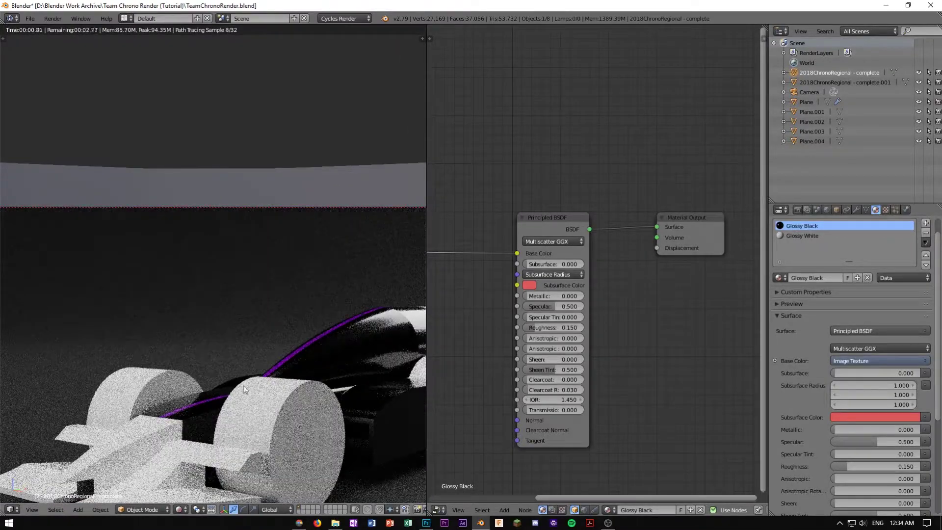
scroll(294, 378, "down", 4)
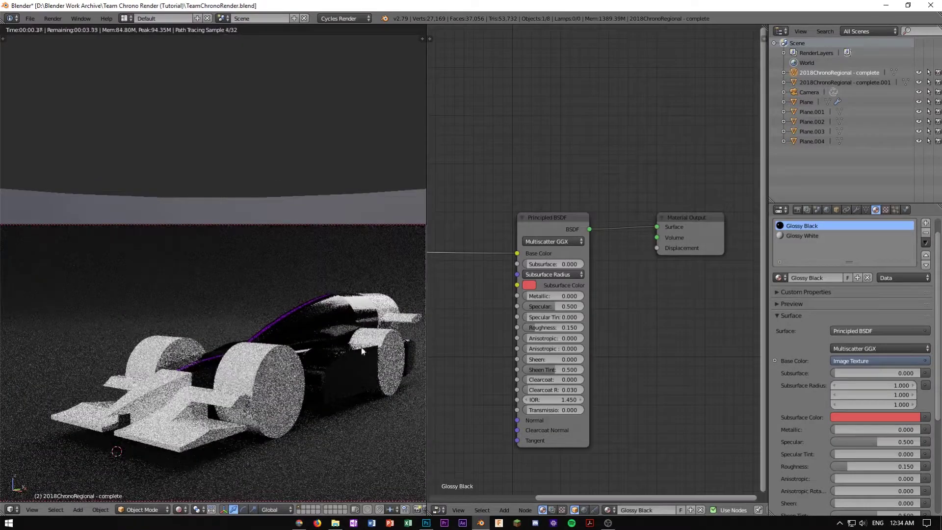
scroll(370, 346, "down", 1)
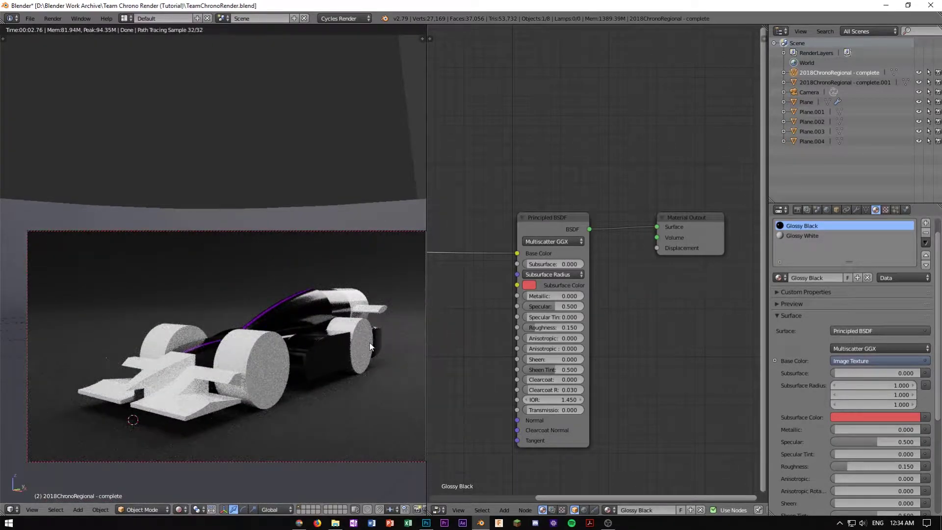
key("shift+z")
right_click(179, 396)
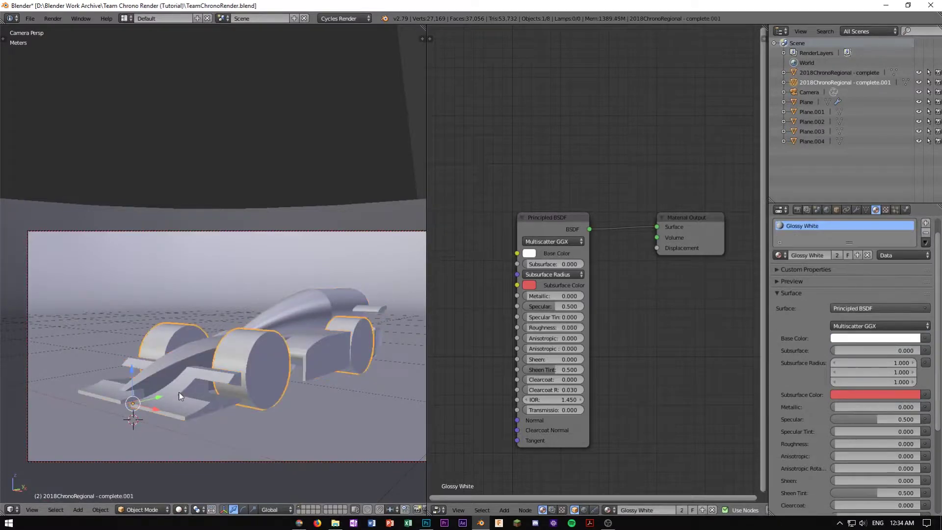
right_click(192, 367)
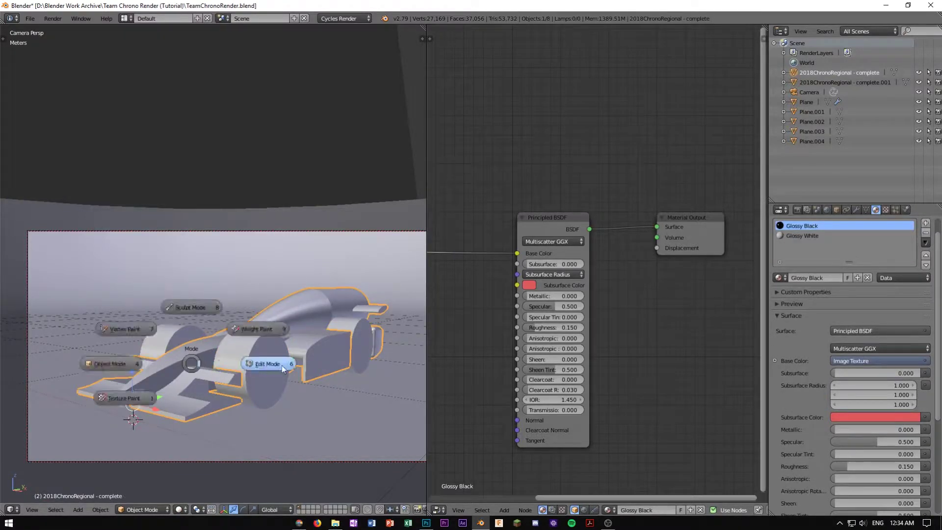
key("shift+z")
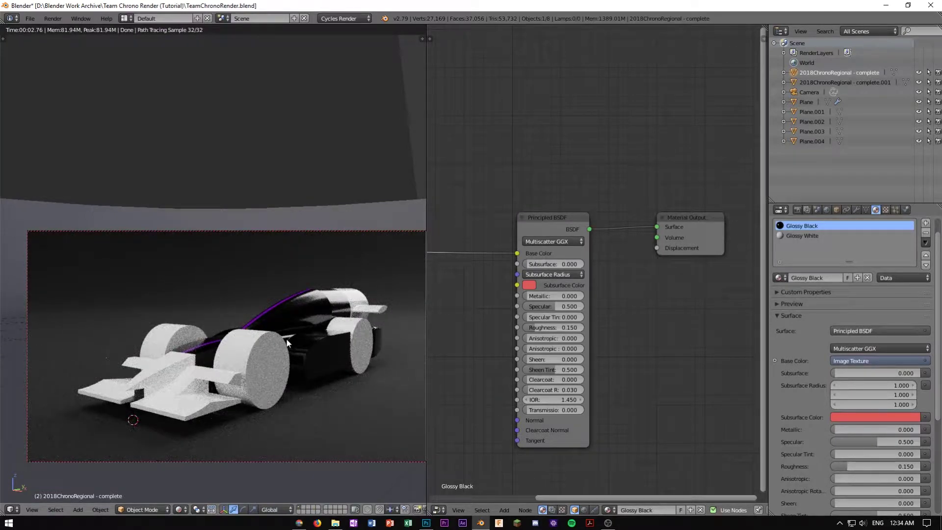
Rearrange the Image Texture and Principled BSDF nodes in the Glossy Black material's node tree
middle_click_drag(503, 311, 657, 306)
left_click_drag(481, 244, 570, 195)
middle_click_drag(635, 288, 531, 403)
scroll(492, 385, "down", 3)
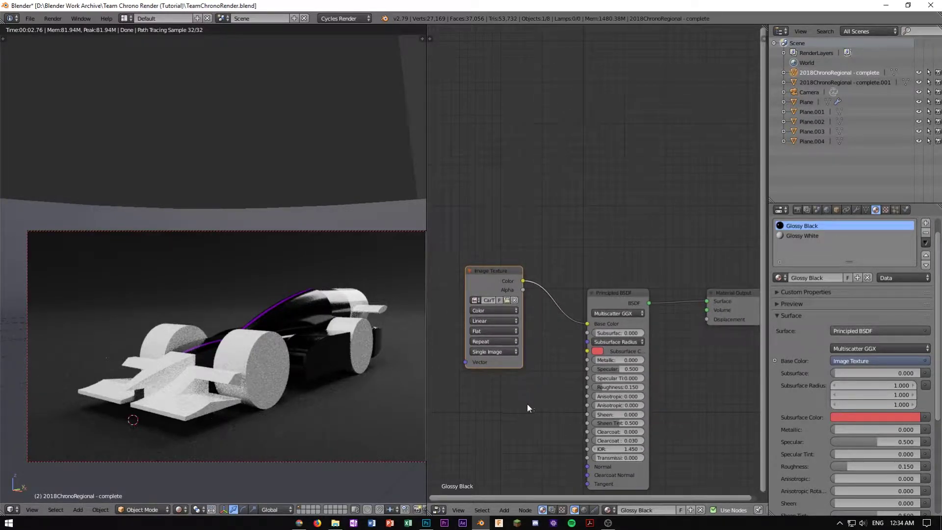
left_click_drag(505, 273, 522, 306)
left_click(426, 523)
left_click(426, 523)
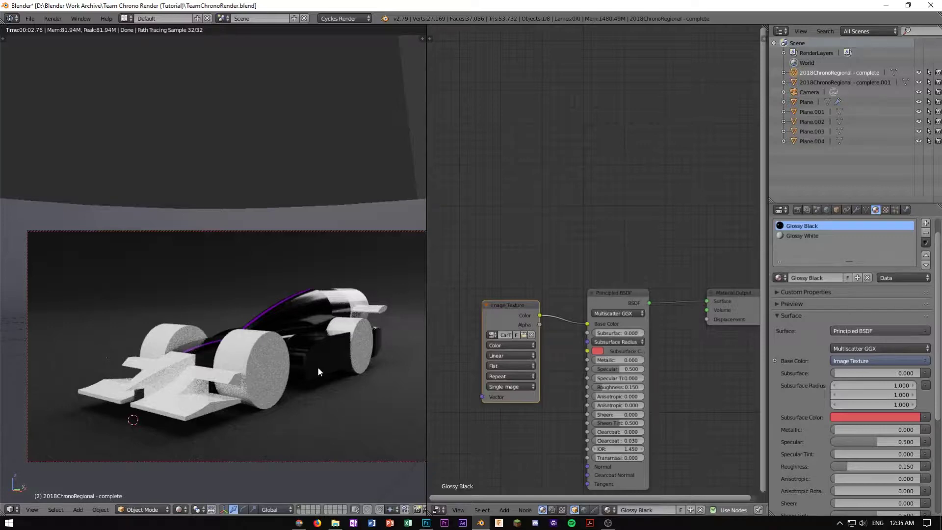
left_click_drag(529, 306, 528, 272)
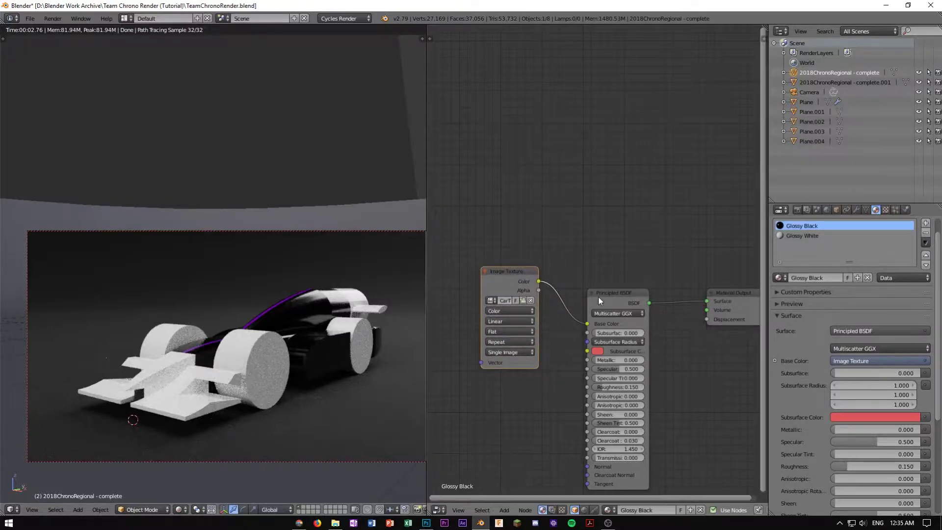
left_click_drag(599, 296, 613, 276)
left_click(502, 282)
Open the Glossy White material's nodes and add an Image Texture node ahead of its Principled BSDF
left_click(803, 236)
middle_click_drag(630, 282, 603, 255)
middle_click_drag(461, 277, 485, 278)
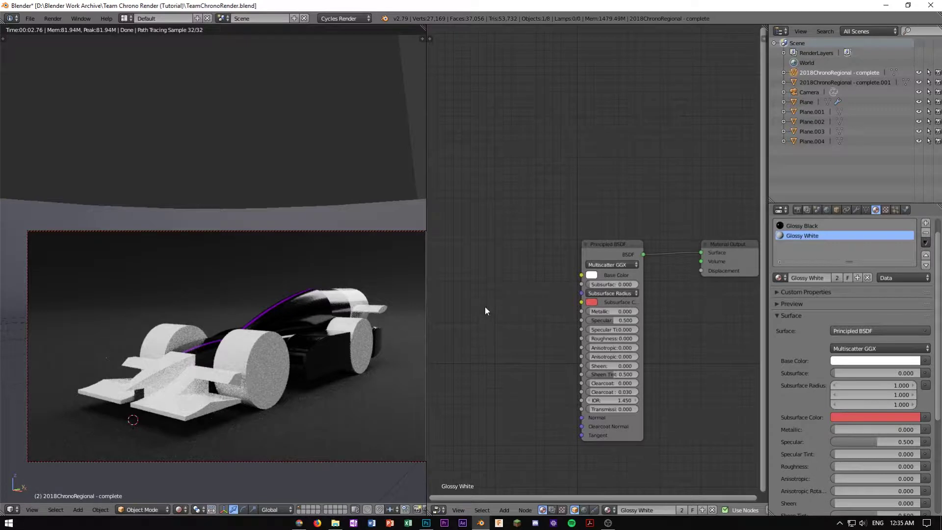
middle_click_drag(485, 310, 513, 326)
key("shift+a")
left_click(528, 364)
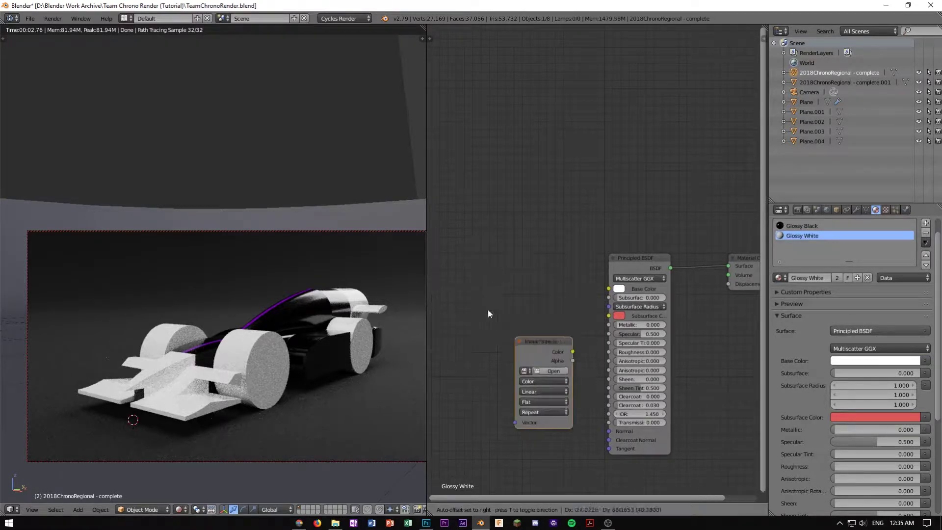
left_click(480, 295)
Assign CarTextureMap2.png to Glossy White's Image Texture node, connect its Color to the Base Color, and view the car from above
left_click(478, 297)
left_click(494, 313)
left_click_drag(514, 268, 608, 290)
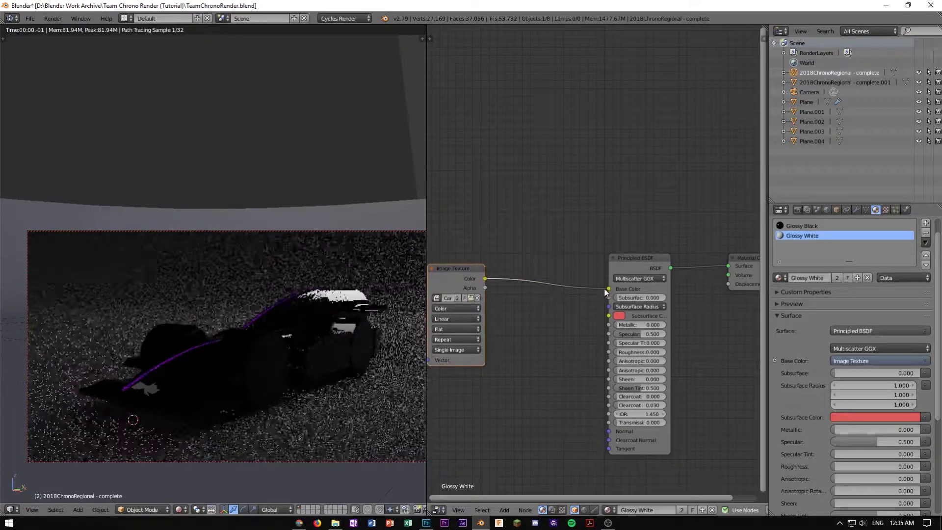
middle_click_drag(364, 317, 280, 209)
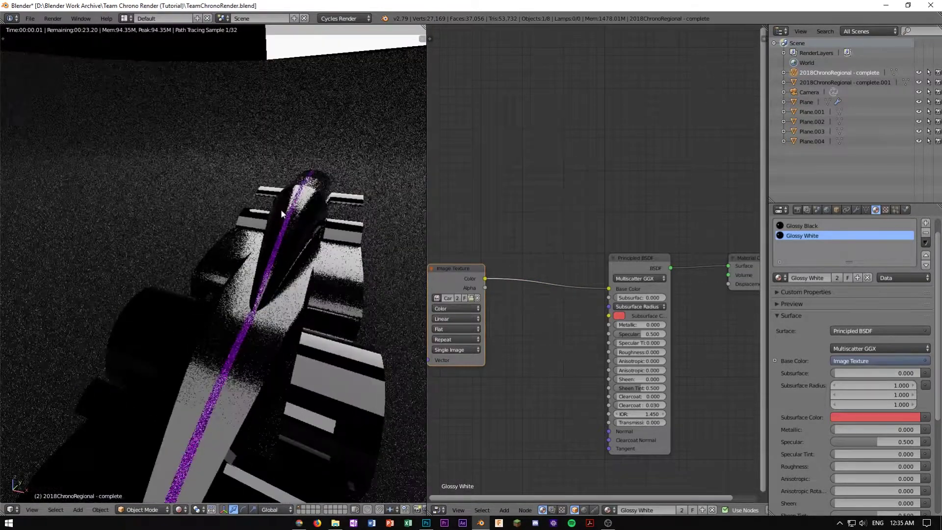
scroll(309, 212, "down", 2)
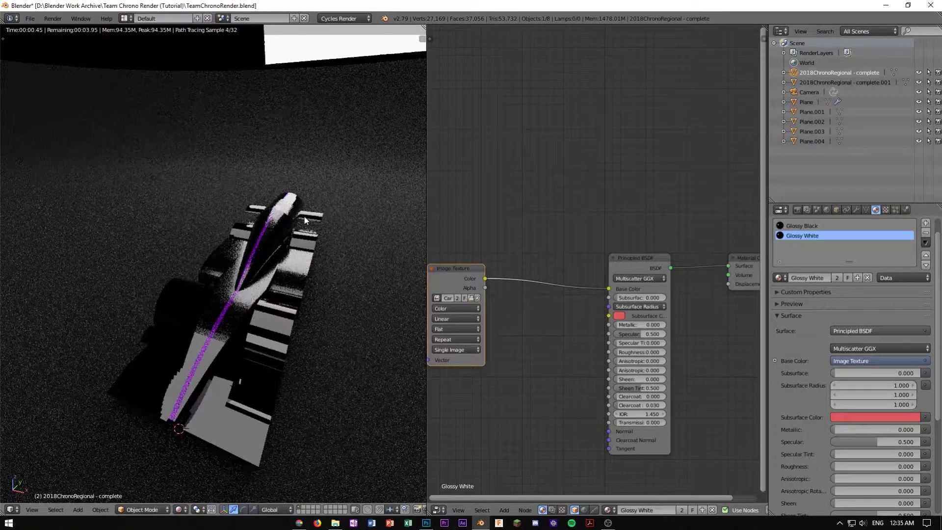
Show the car through the camera with Material viewport shading and zoom in on its nose
key("KP_0")
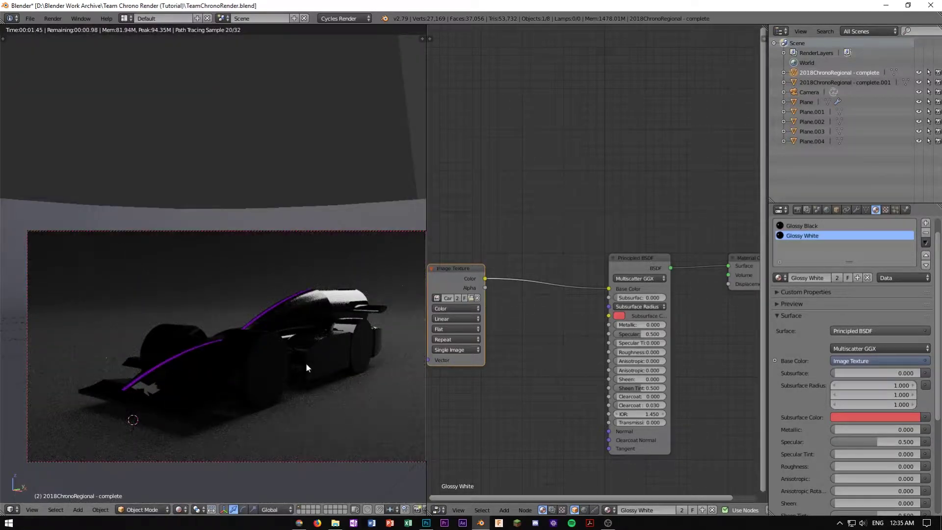
middle_click_drag(548, 279, 560, 231)
left_click_drag(560, 231, 475, 210)
key("shift+z")
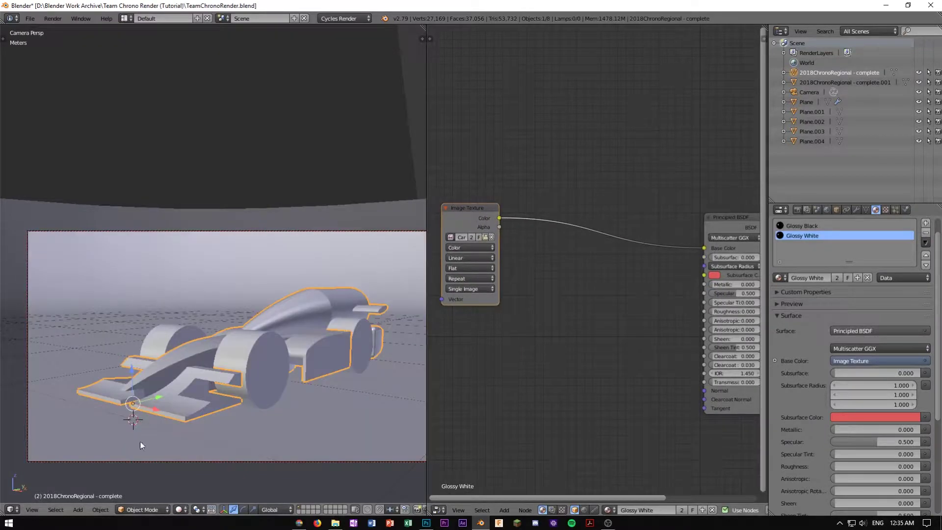
left_click(142, 509)
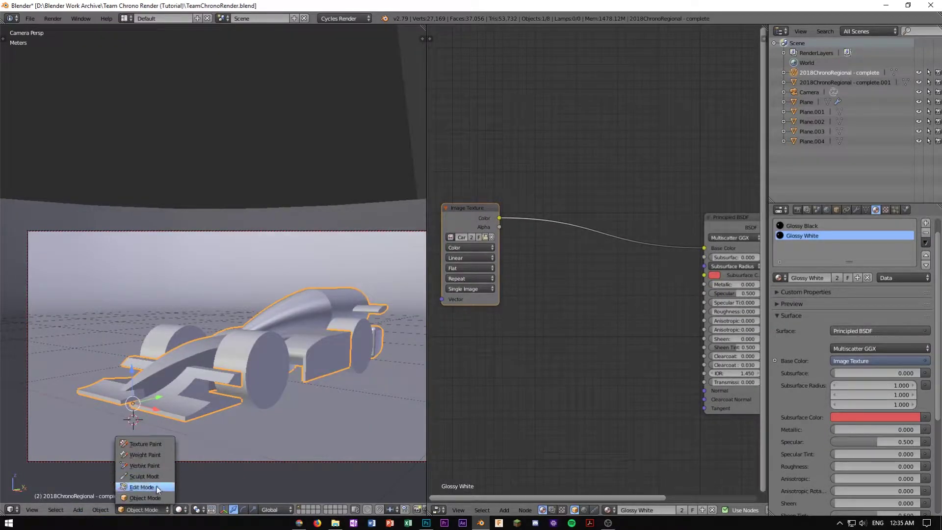
left_click(180, 509)
left_click(182, 510)
left_click(182, 511)
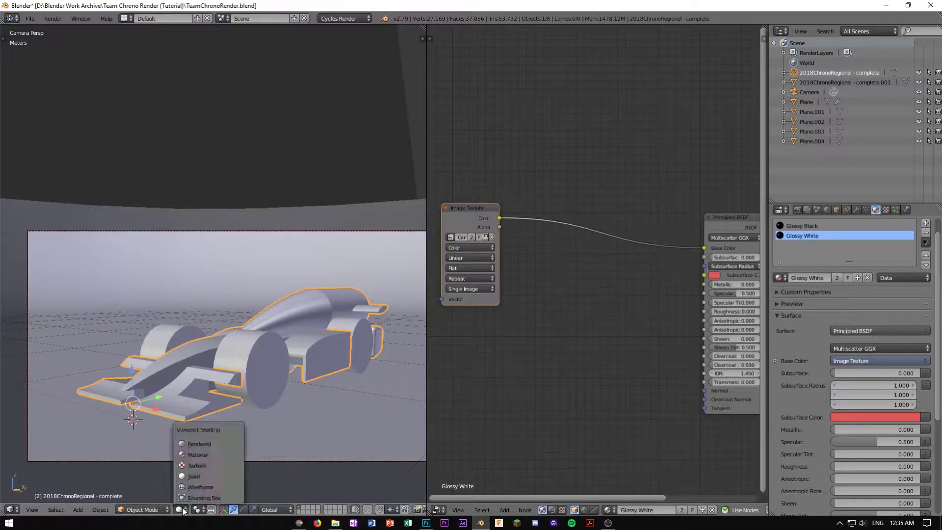
left_click(211, 455)
scroll(226, 388, "up", 4)
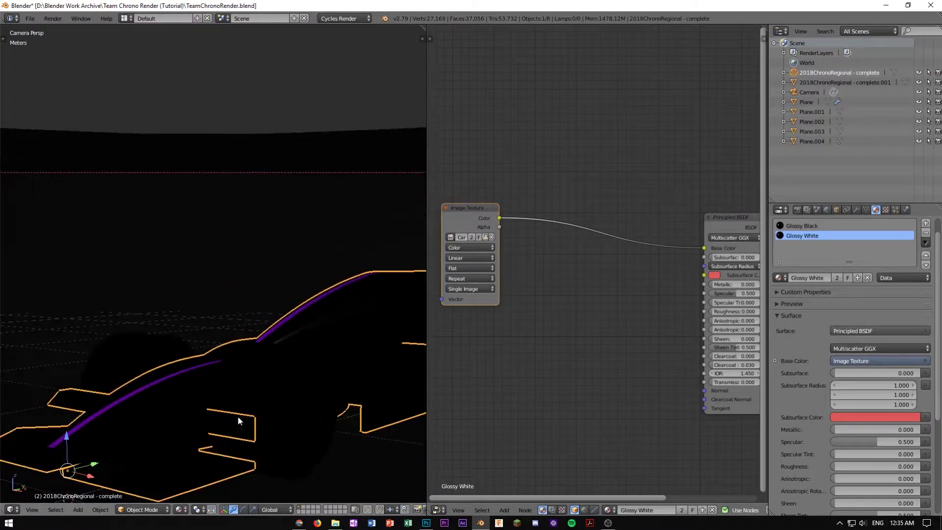
scroll(283, 332, "up", 4)
scroll(636, 277, "up", 2)
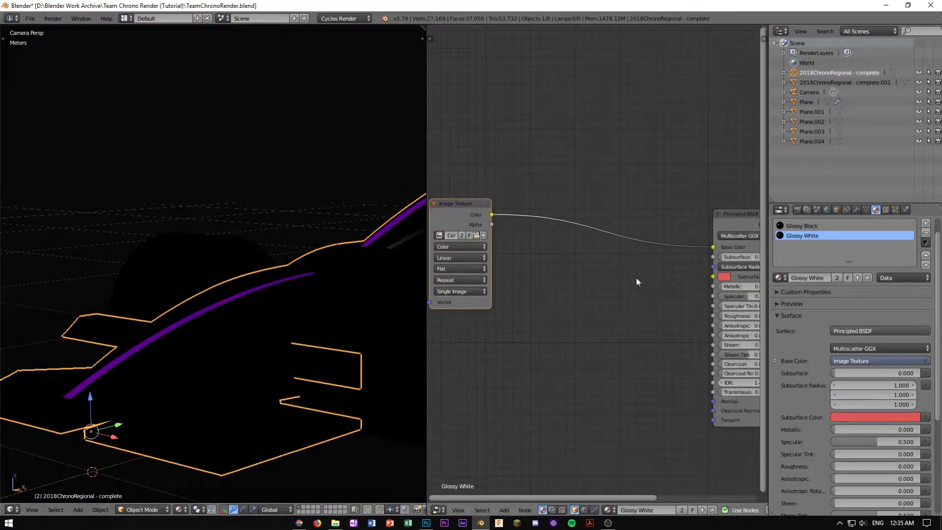
Add a ColorRamp node to Glossy White between the Image Texture's Color and the Principled BSDF's Base Color
key("shift+a")
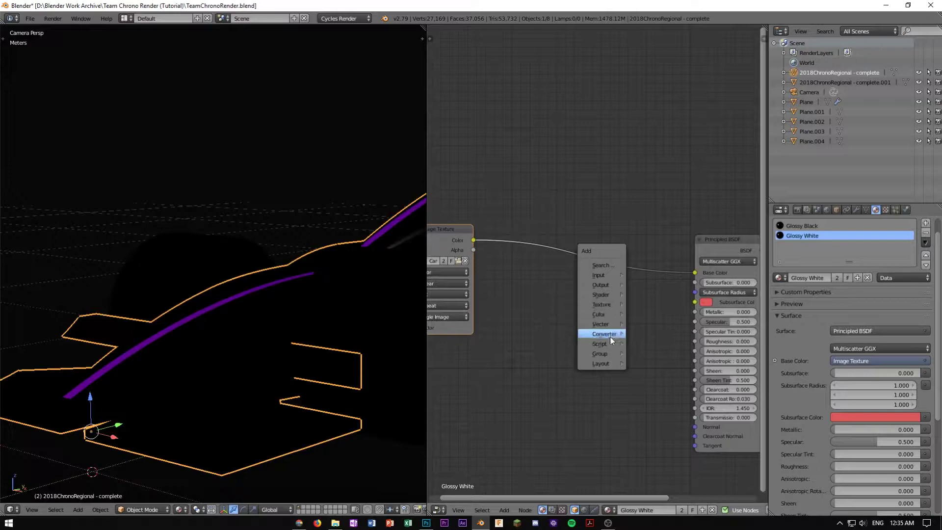
mouse_move(611, 338)
left_click(655, 344)
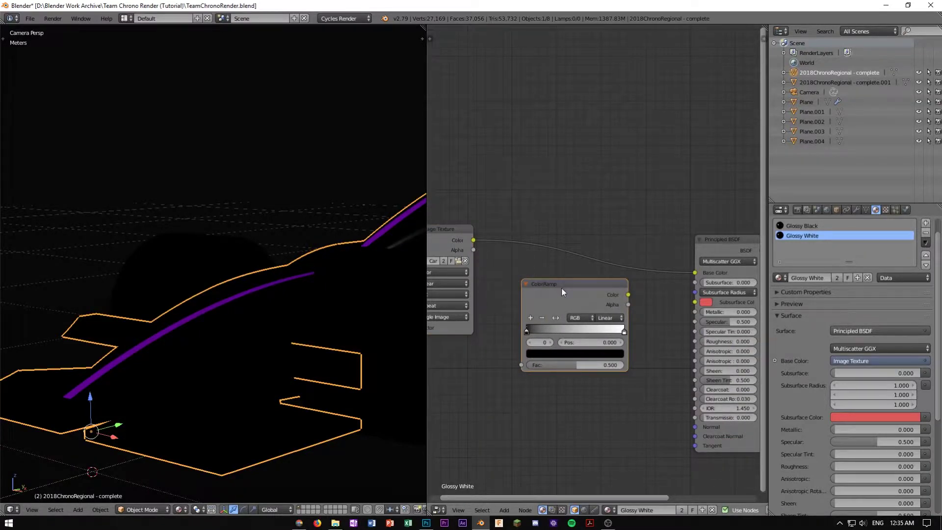
left_click(454, 234)
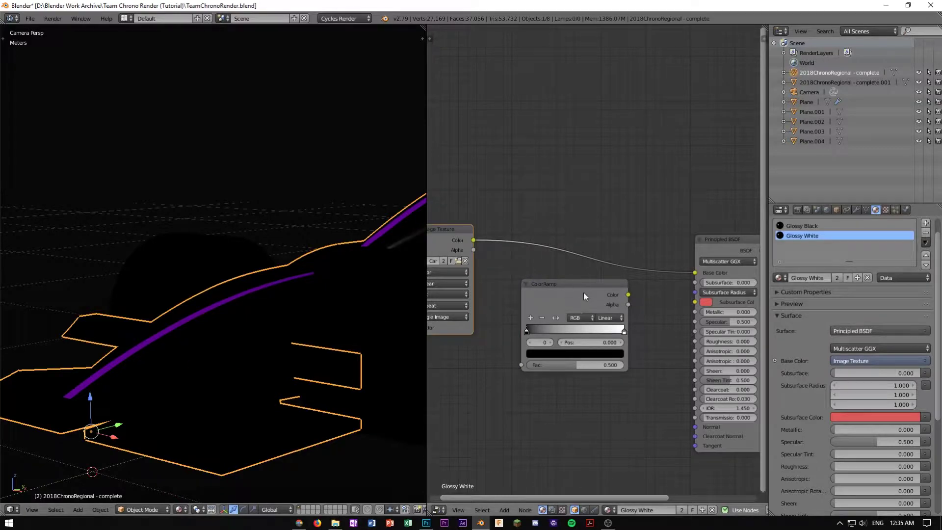
left_click_drag(569, 294, 571, 249)
scroll(140, 370, "up", 1)
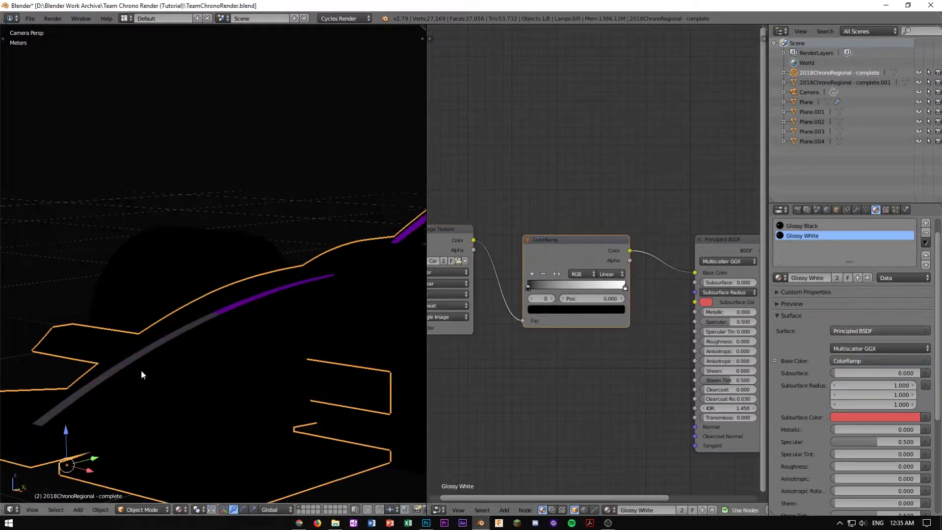
middle_click_drag(140, 370, 210, 341, "shift")
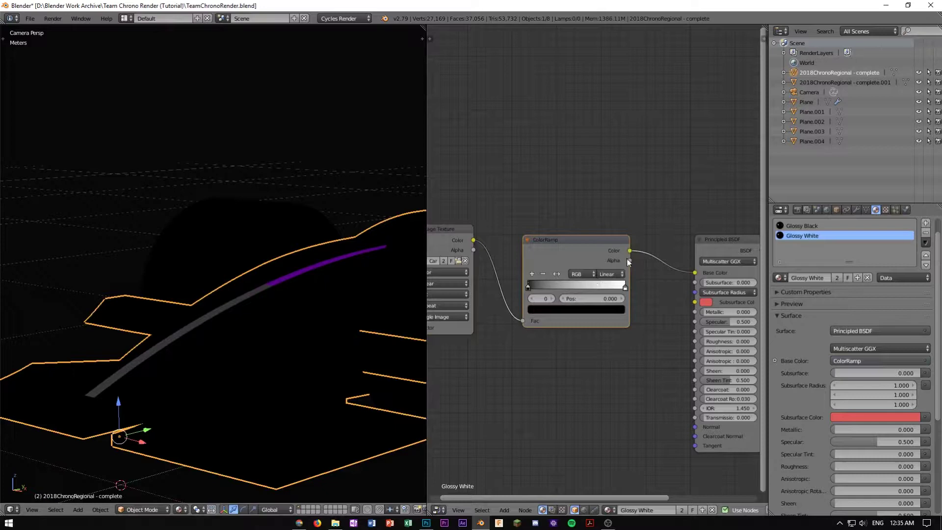
Move the ColorRamp's white stop to position 0.000, ahead of the black stop, and check the car's front
scroll(636, 257, "up", 2)
left_click_drag(500, 303, 496, 307)
mouse_move(638, 303)
left_mouse_down()
mouse_move(498, 303)
mouse_move(453, 325)
left_mouse_up()
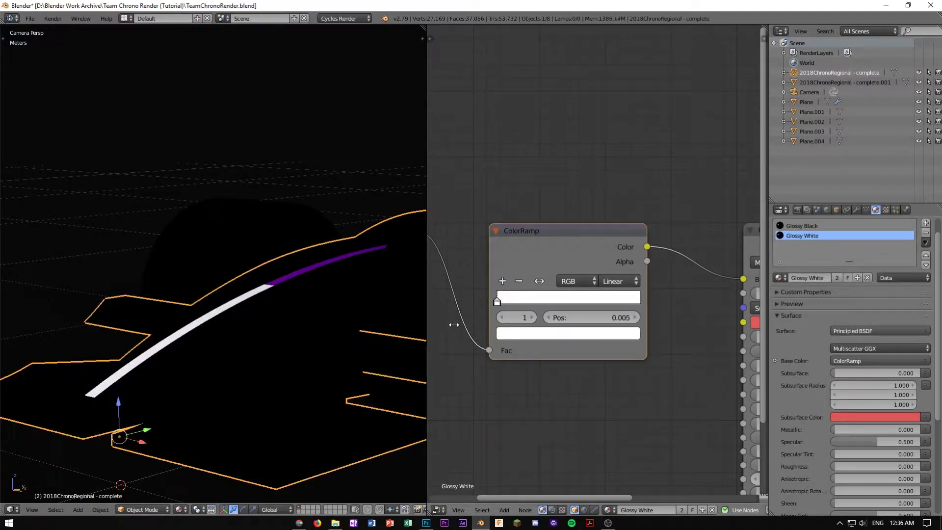
left_click_drag(452, 326, 451, 326)
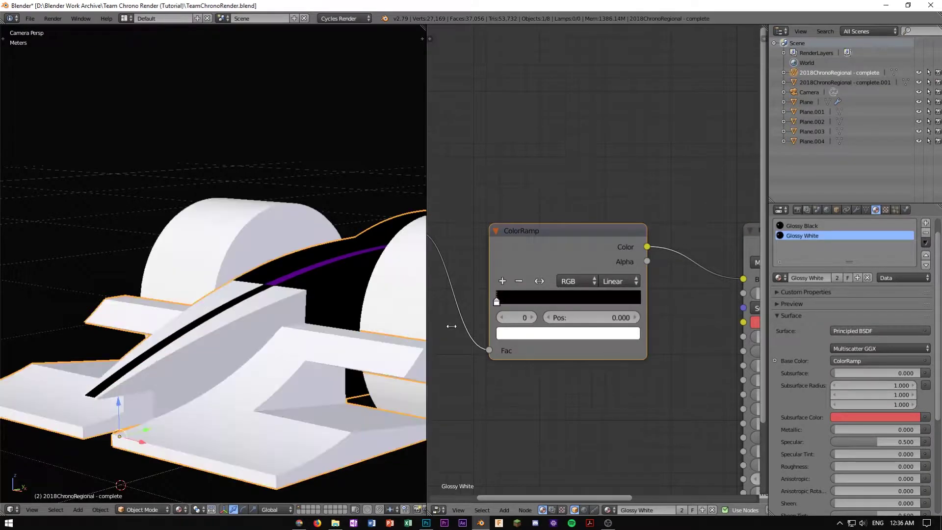
scroll(506, 299, "up", 4)
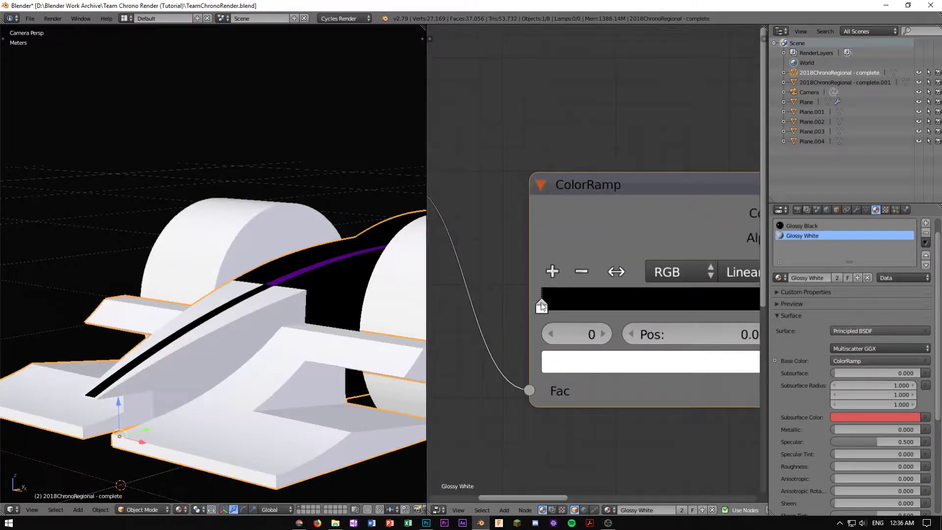
scroll(271, 351, "down", 6)
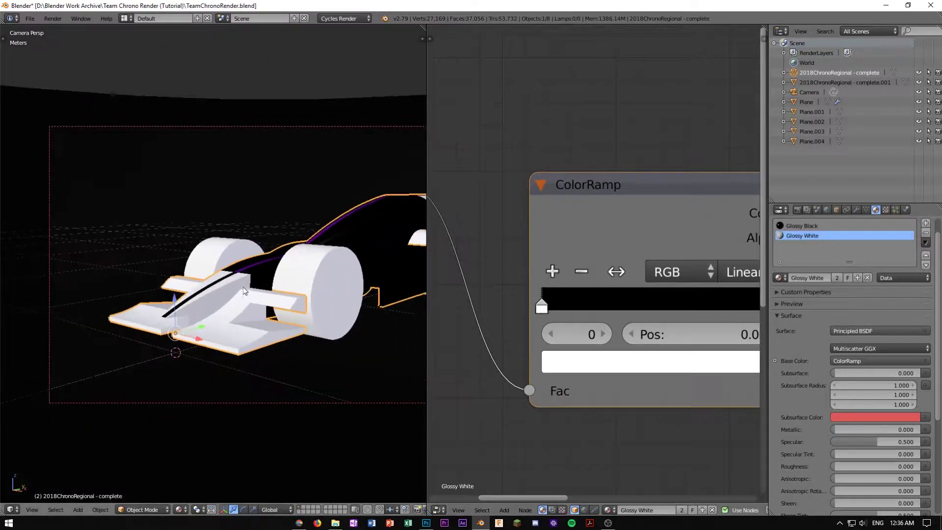
scroll(245, 286, "up", 6)
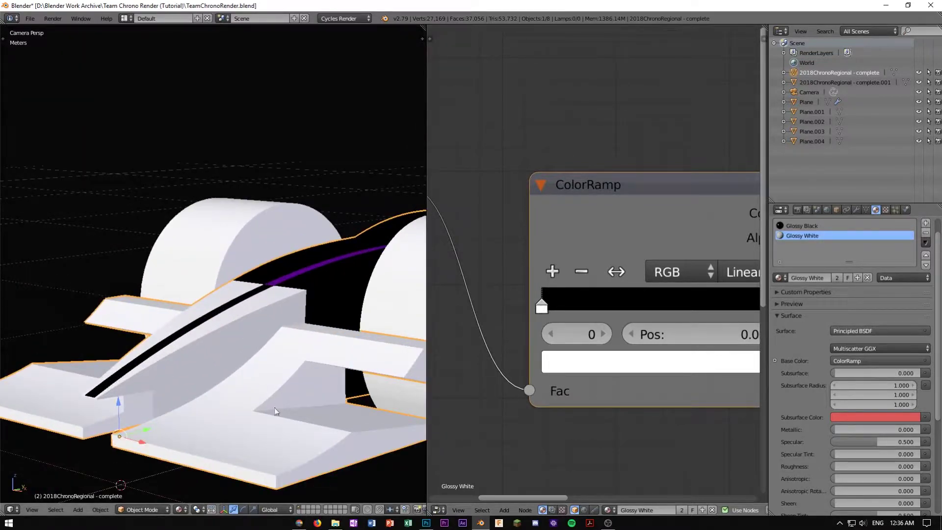
Recolour the ColorRamp's black stop with the purple sampled from the stripe on the car's black body
left_click(620, 363)
middle_click_drag(295, 294, 301, 267)
scroll(301, 266, "up", 5)
scroll(245, 295, "down", 2)
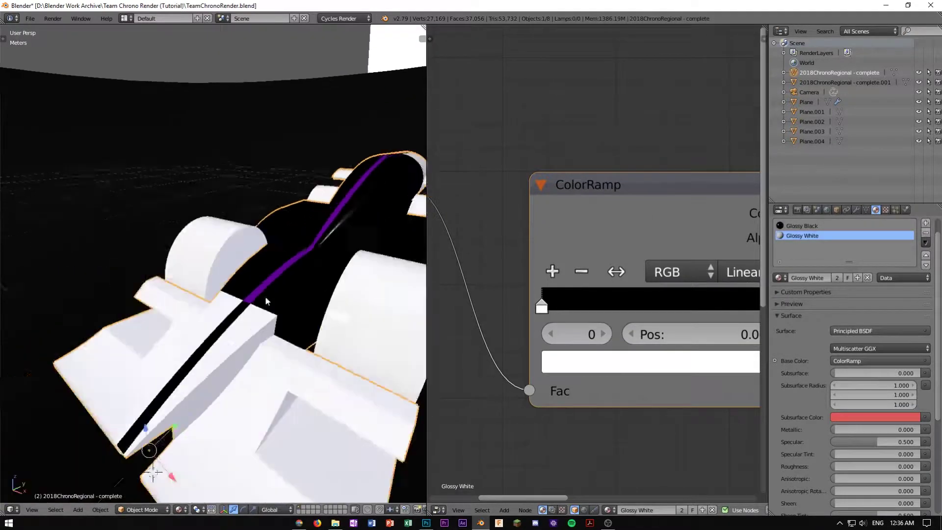
scroll(226, 264, "up", 4)
scroll(349, 284, "down", 3)
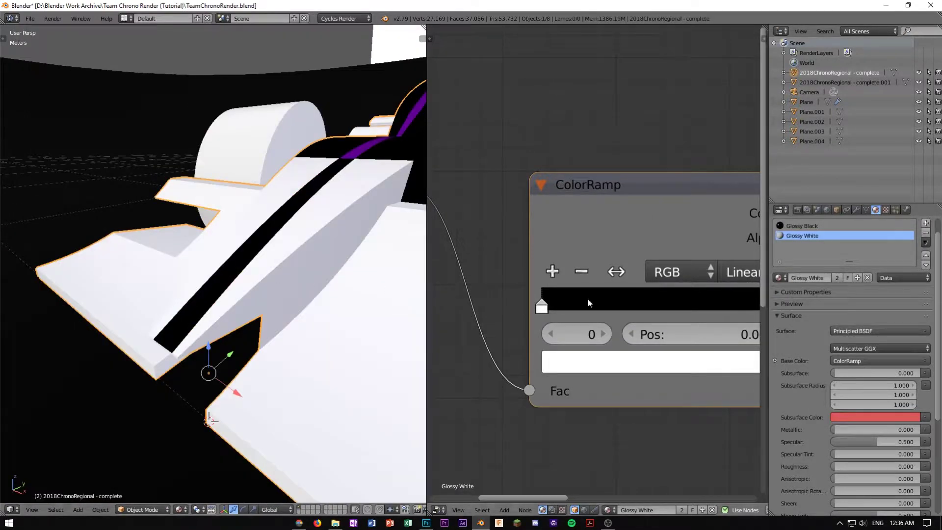
mouse_move(540, 310)
left_mouse_down()
mouse_move(519, 310)
mouse_move(541, 310)
left_mouse_up()
left_click(567, 363)
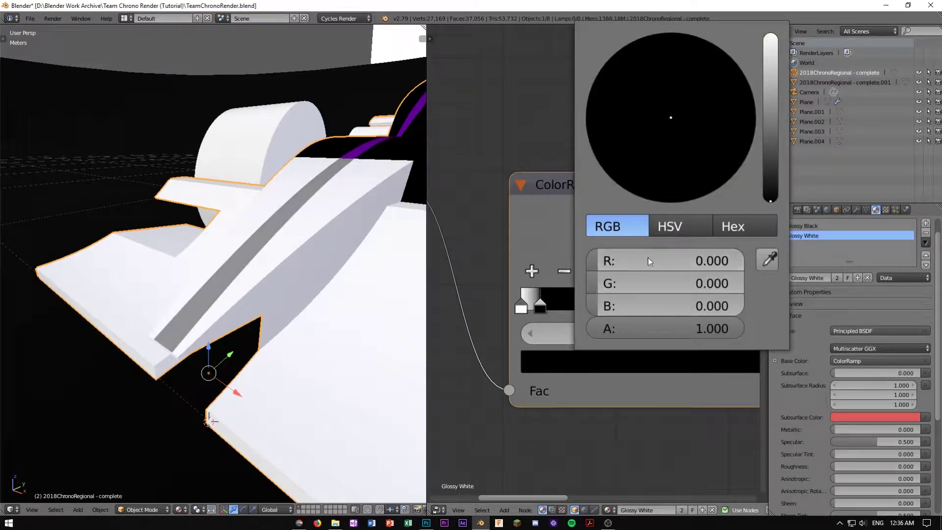
left_click(768, 260)
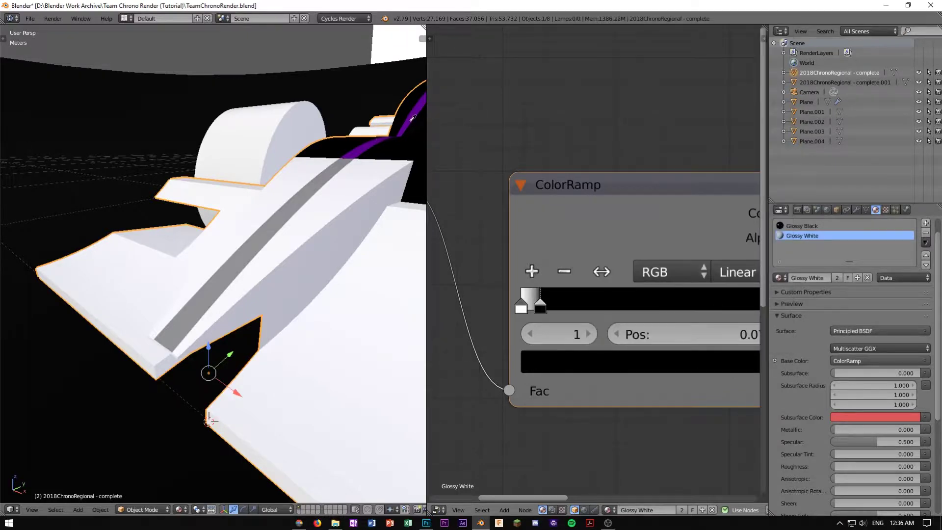
left_click(420, 107)
middle_click_drag(420, 107, 355, 203)
scroll(384, 158, "down", 5)
Set the purple ColorRamp stop's position to 0.001 and view the stripe on the nose up close
left_click_drag(540, 308, 518, 308)
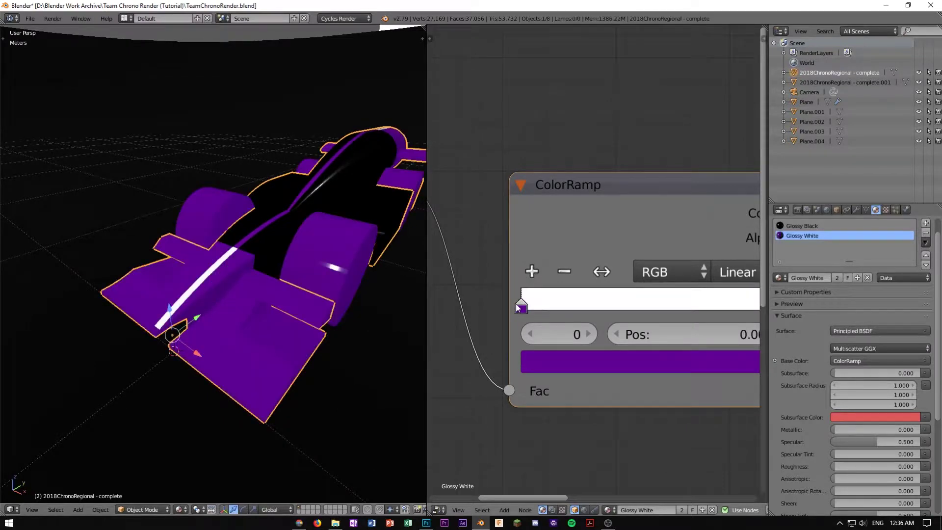
middle_click_drag(617, 297, 551, 293)
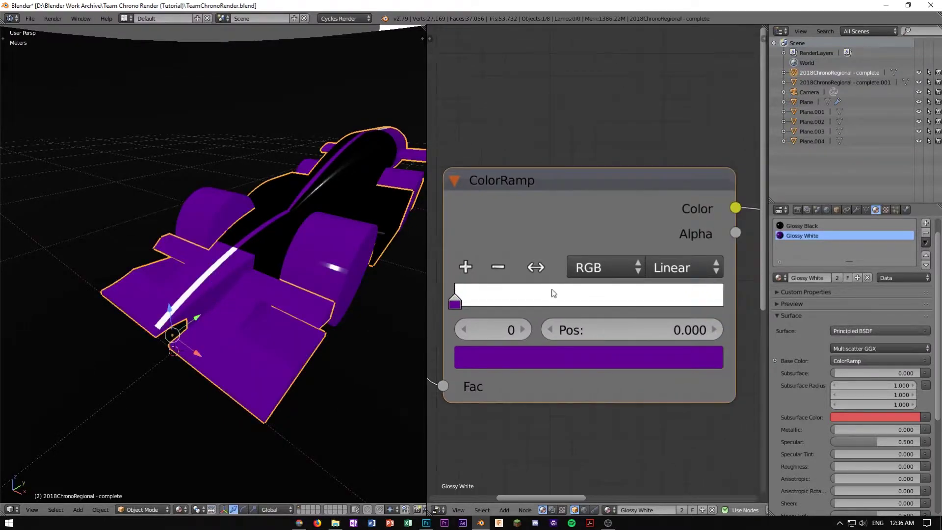
scroll(553, 293, "down", 1)
left_click(709, 324)
left_click(667, 324)
type(".")
key("Return")
scroll(324, 305, "up", 5)
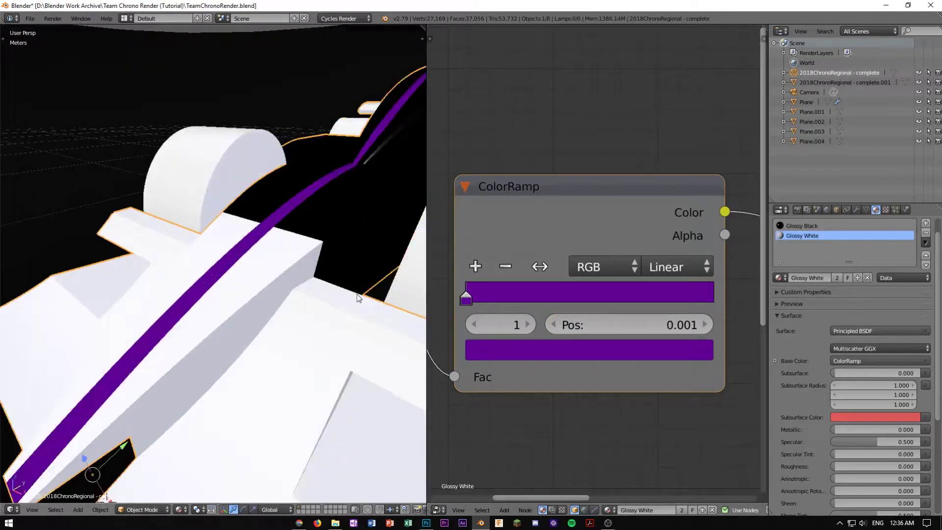
scroll(323, 305, "down", 2)
scroll(325, 309, "down", 2)
Examine the car through the camera in Rendered shading, checking the purple stripe up close and the full frame
key("shift+z")
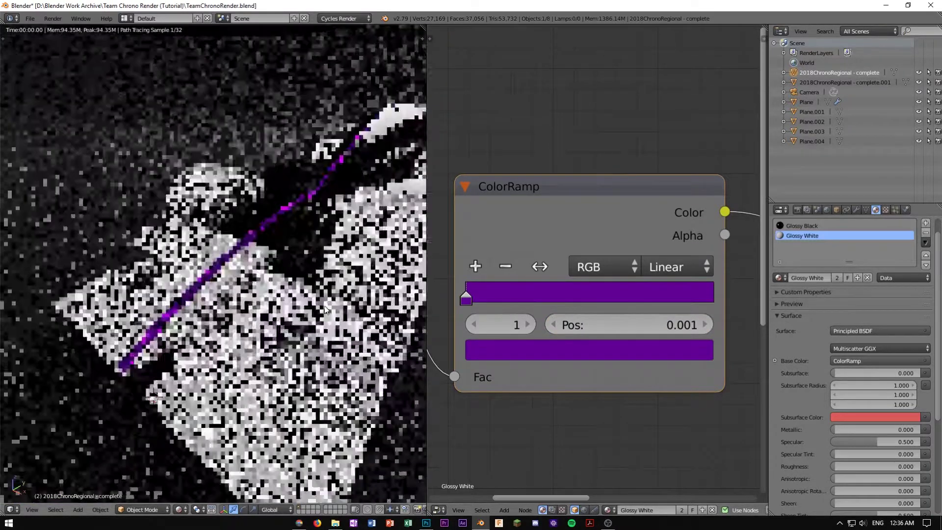
key("KP_0")
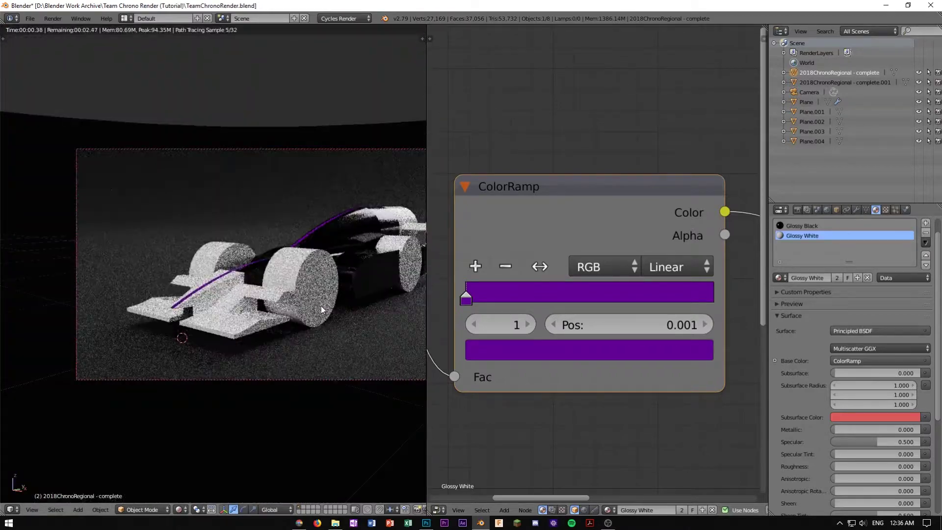
scroll(221, 328, "up", 5)
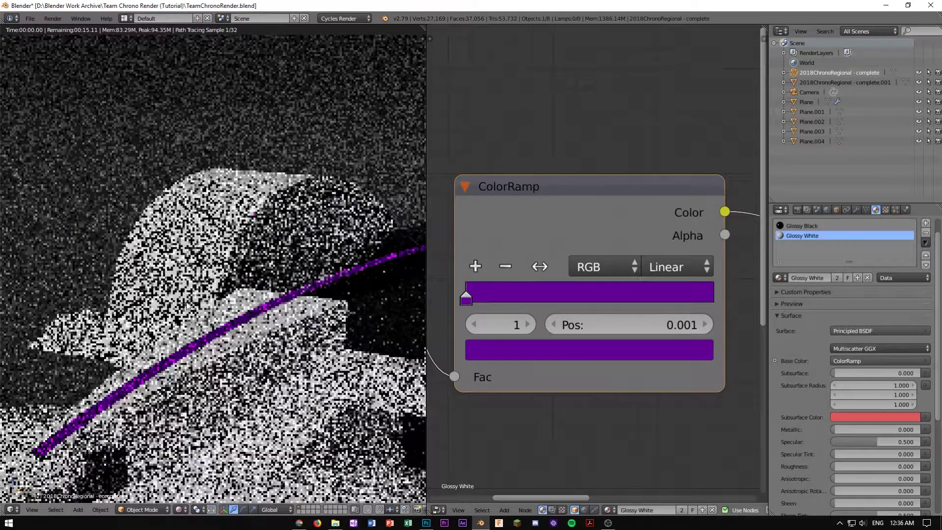
key("shift+z")
scroll(311, 377, "down", 4)
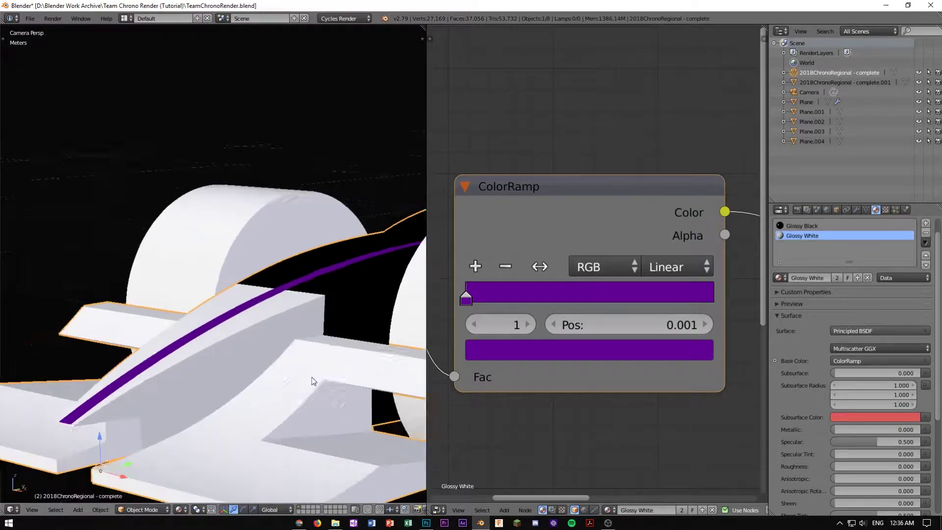
scroll(566, 293, "down", 5)
middle_click_drag(595, 291, 505, 265)
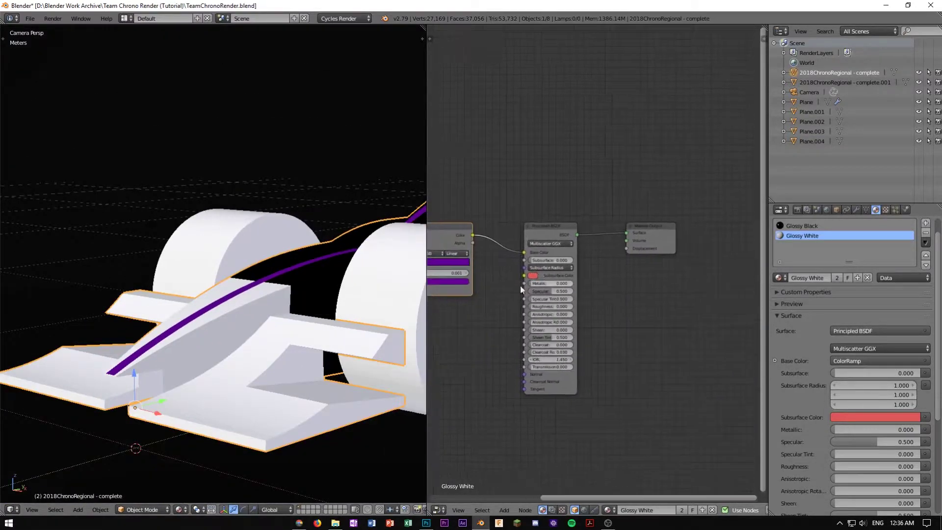
scroll(343, 261, "down", 5)
mouse_move(344, 260)
middle_mouse_down("shift")
mouse_move(212, 293)
mouse_move(265, 279)
middle_mouse_up("shift")
key("shift+z")
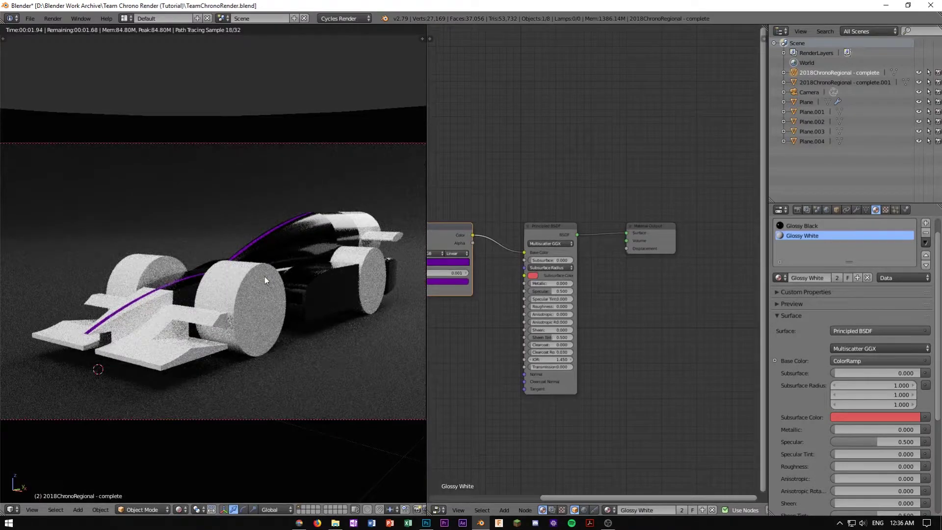
scroll(264, 276, "down", 2)
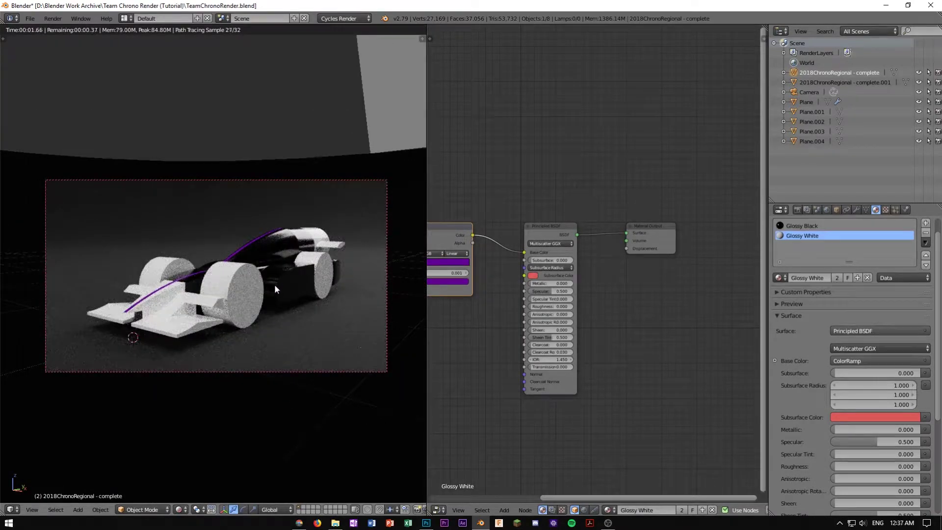
scroll(192, 270, "up", 1)
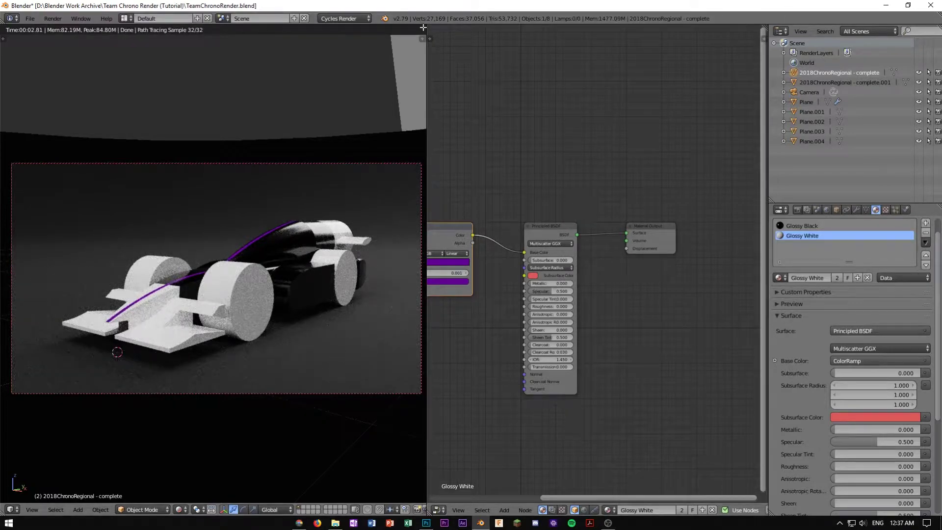
Expand the 3D viewport over the node editor area and show the car in Rendered shading
key("shift+z")
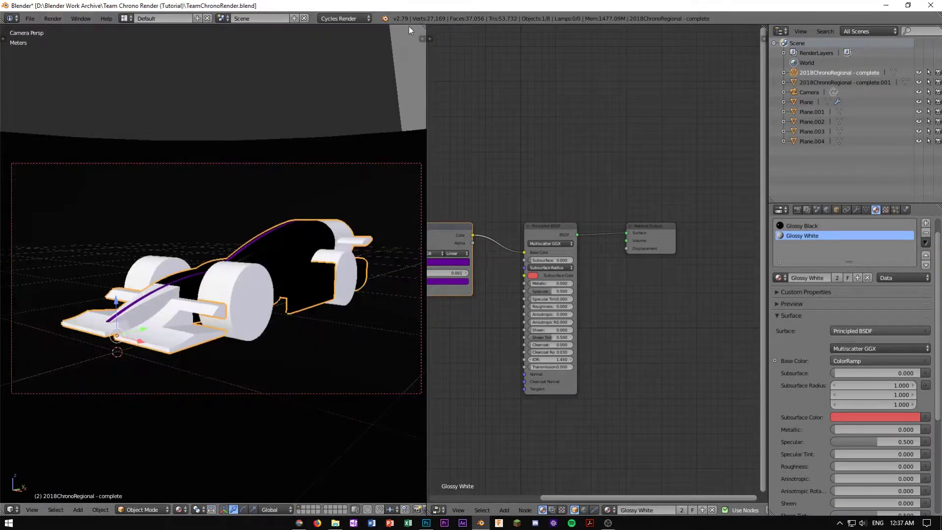
left_click_drag(423, 26, 561, 107)
key("shift+z")
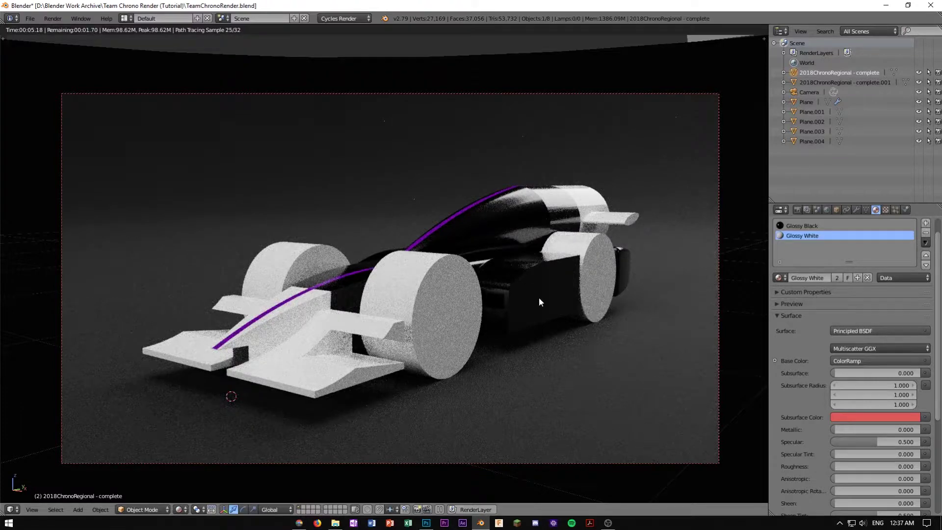
Show the render settings with the Sampling and Light Paths sections expanded in an enlarged properties area
left_click(797, 209)
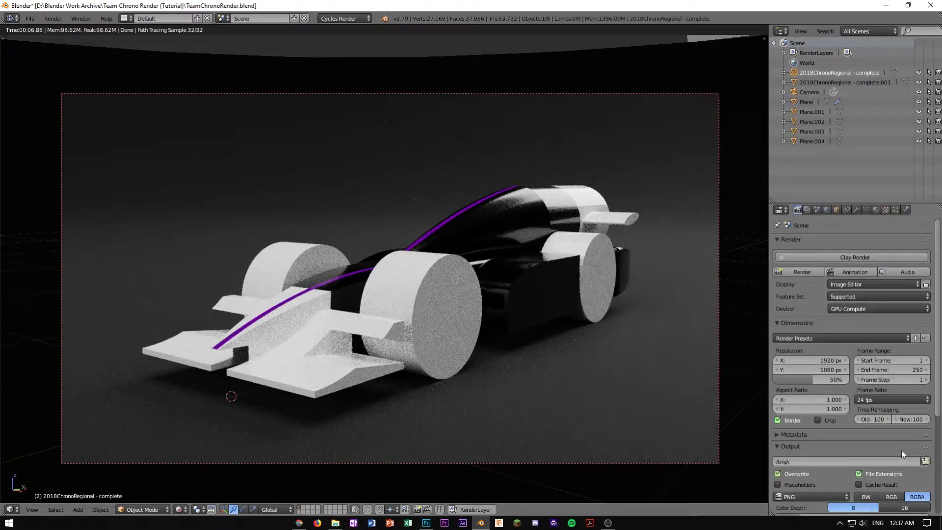
scroll(850, 440, "down", 4)
scroll(851, 440, "down", 3)
scroll(859, 364, "down", 2)
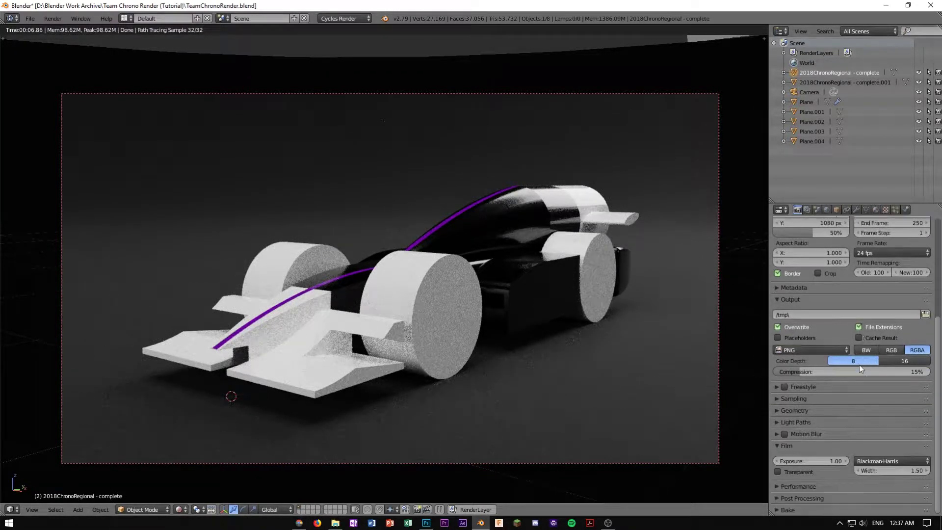
left_click(797, 403)
scroll(798, 408, "down", 4)
left_click(797, 422)
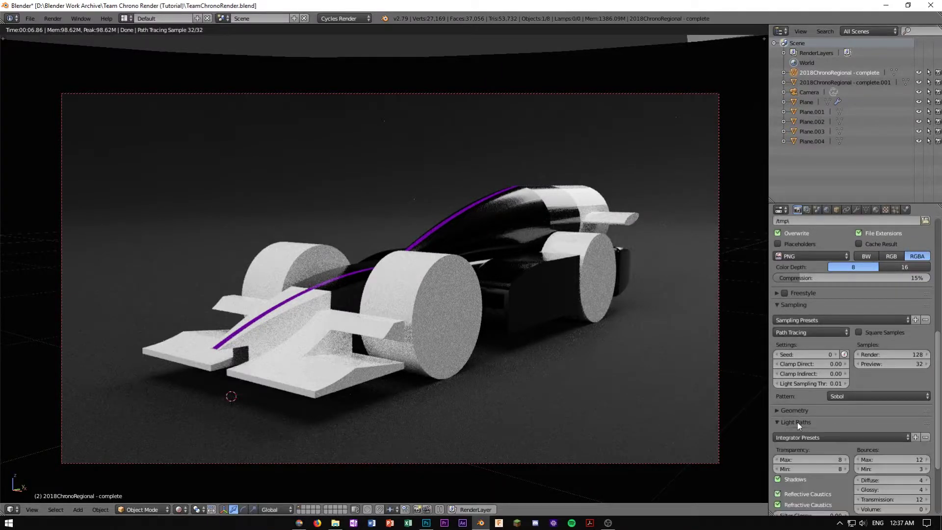
scroll(798, 420, "down", 2)
left_click_drag(827, 214, 827, 188)
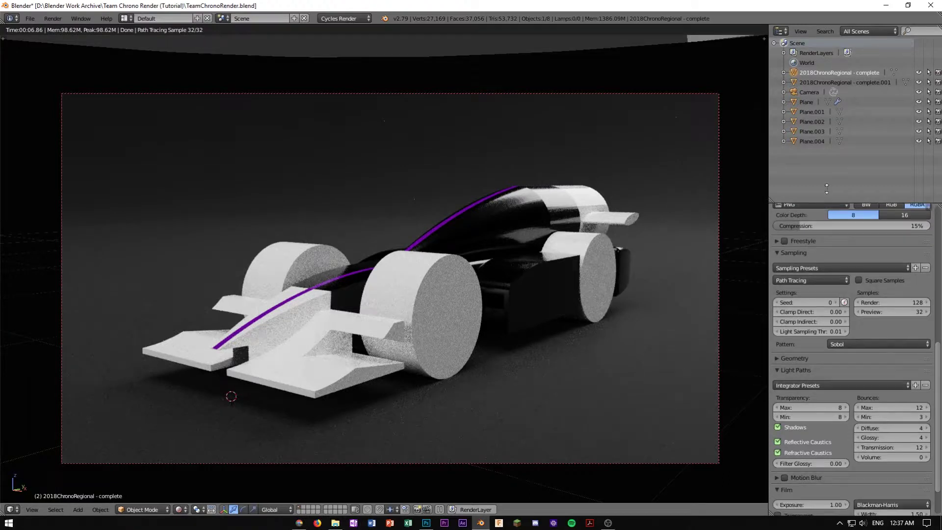
left_click_drag(828, 147, 832, 80)
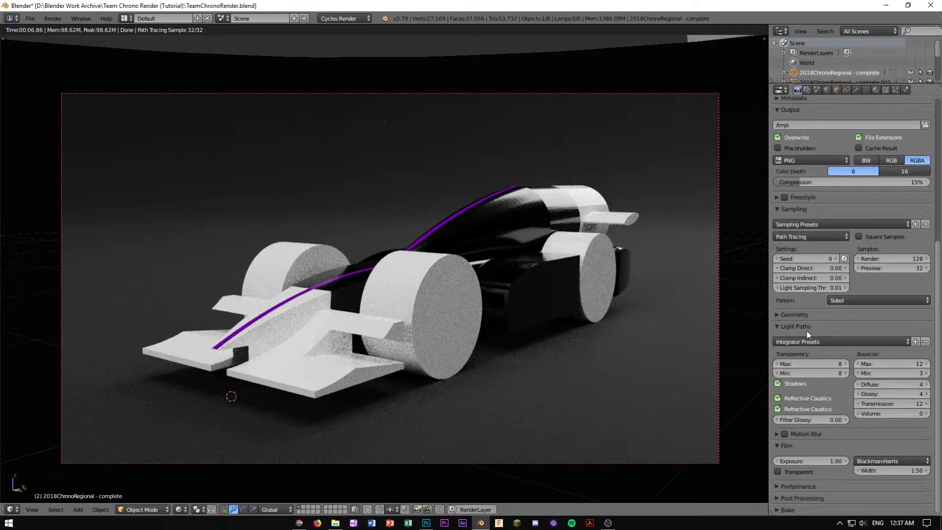
Set the maximum light bounces to 4 and the transmission bounces to 0
left_click(888, 364)
type("4")
key("Return")
left_click(880, 403)
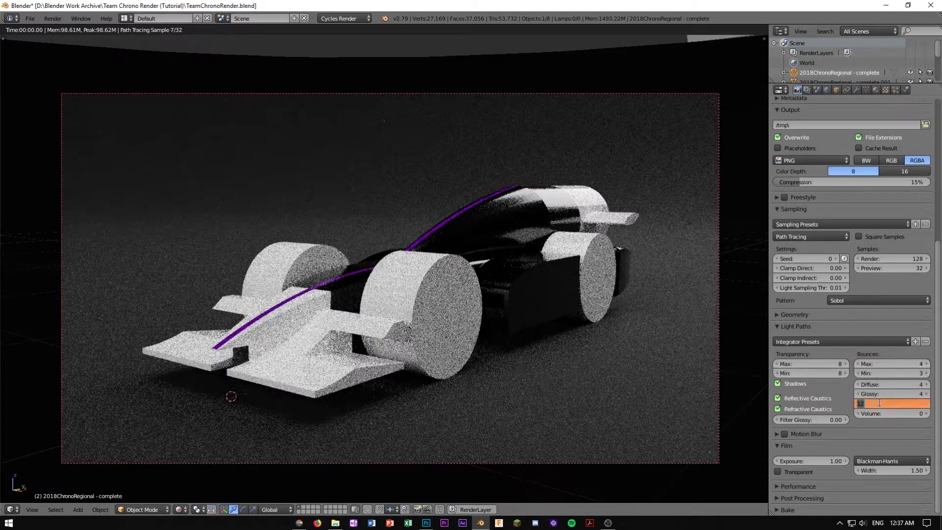
type("0")
key("Return")
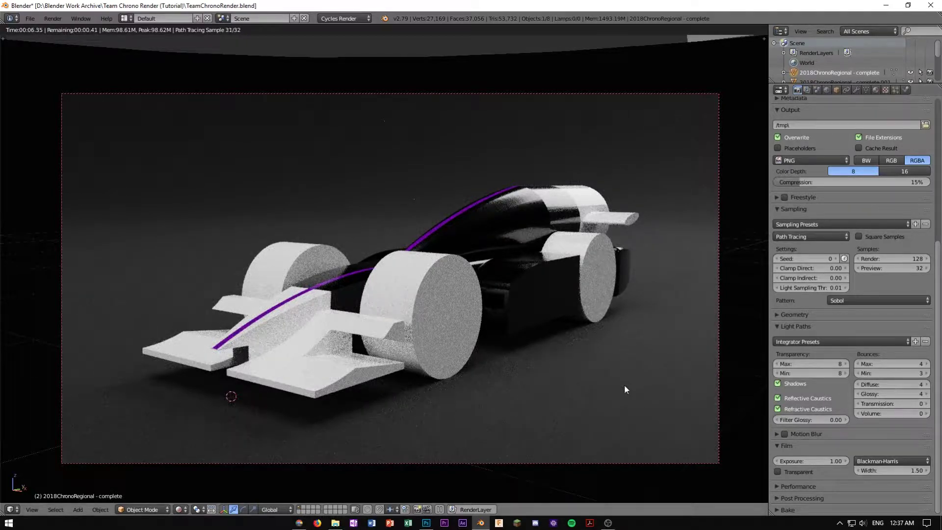
Turn off reflective and refractive caustics, and collapse the light path settings
left_click(791, 398)
left_click(793, 411)
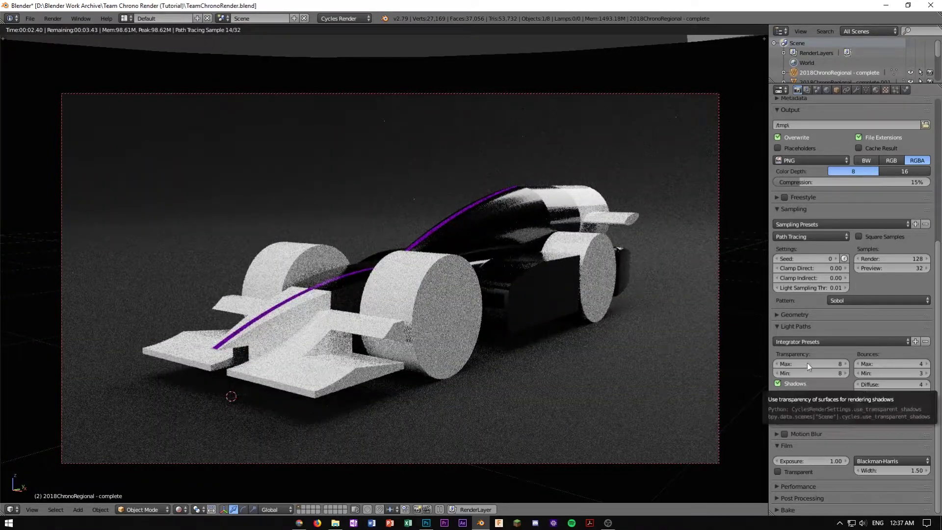
left_click(782, 326)
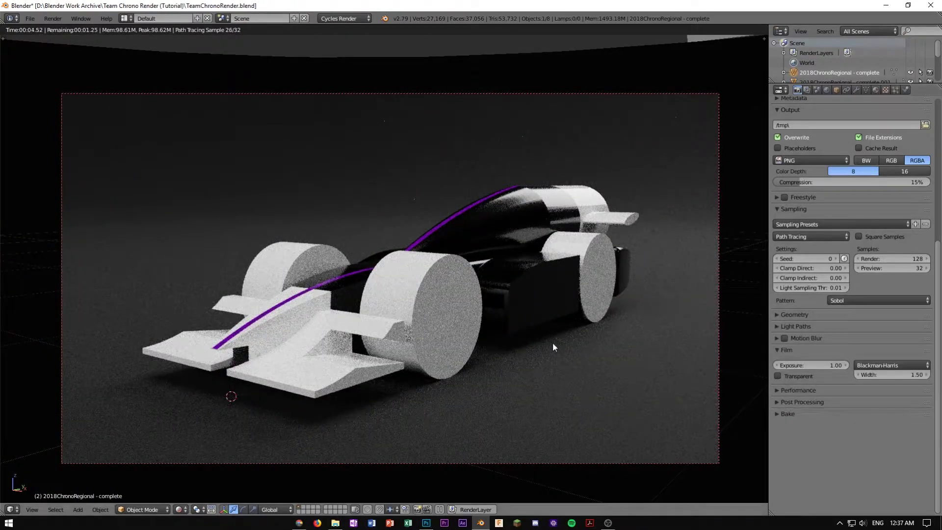
scroll(553, 343, "down", 1)
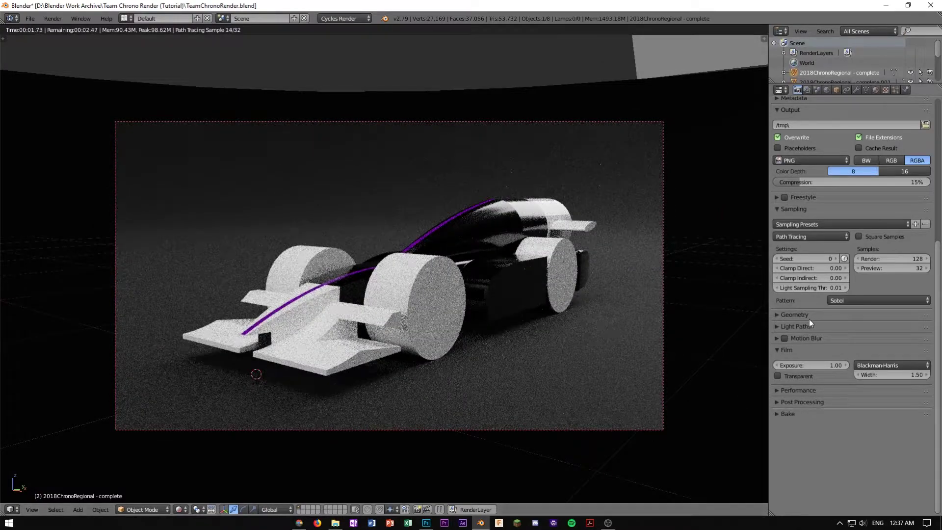
Set the light sampling threshold to 0
scroll(814, 305, "up", 1)
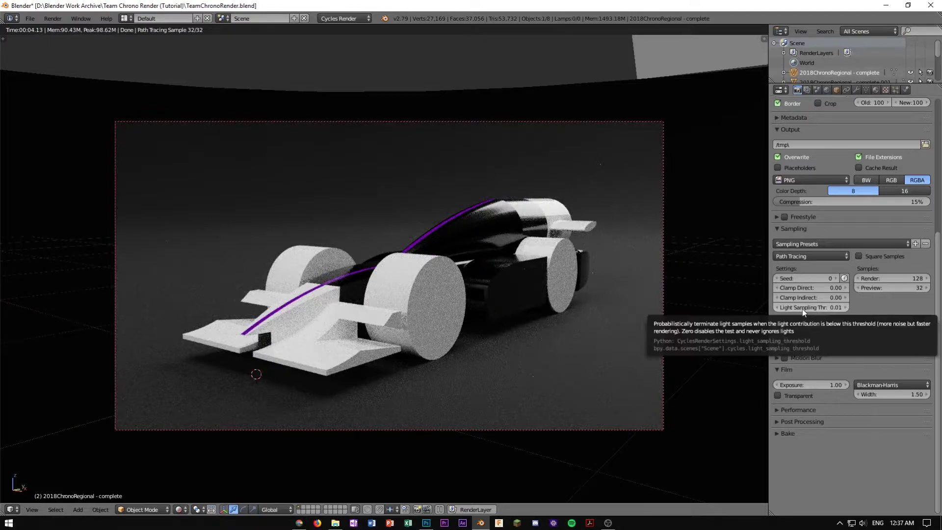
left_click(803, 307)
type("0")
key("Return")
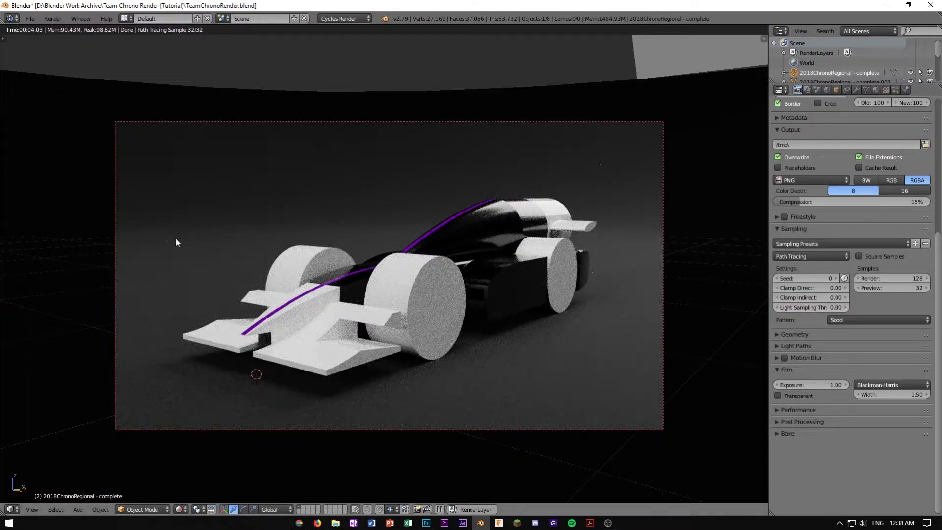
Set the preview samples to 0 and the render samples to 650
scroll(914, 307, "up", 1)
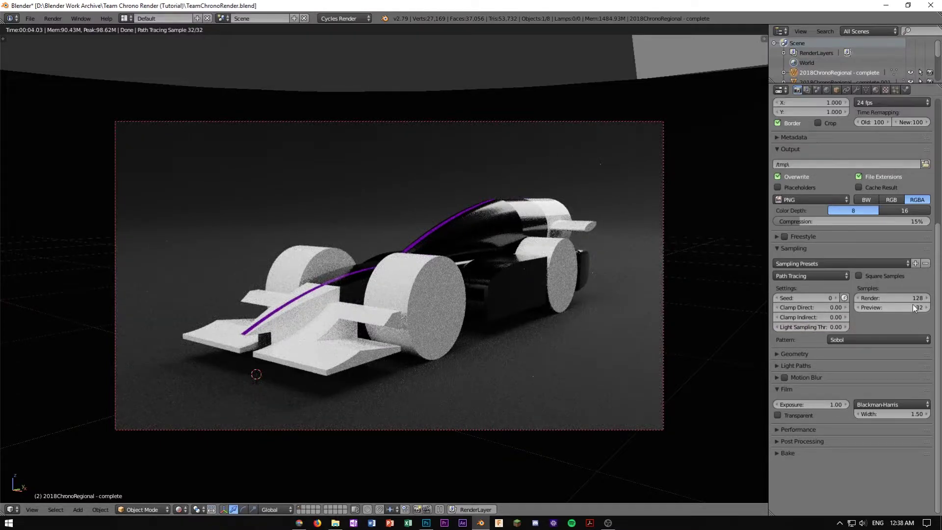
left_click(882, 308)
type("0")
key("Return")
left_click(898, 295)
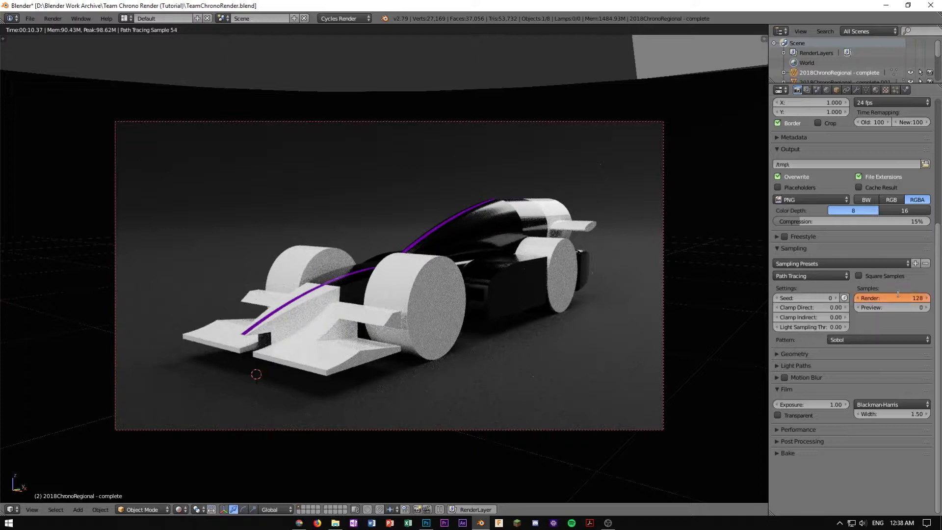
type("650")
key("Return")
scroll(880, 344, "up", 1)
scroll(832, 352, "up", 1)
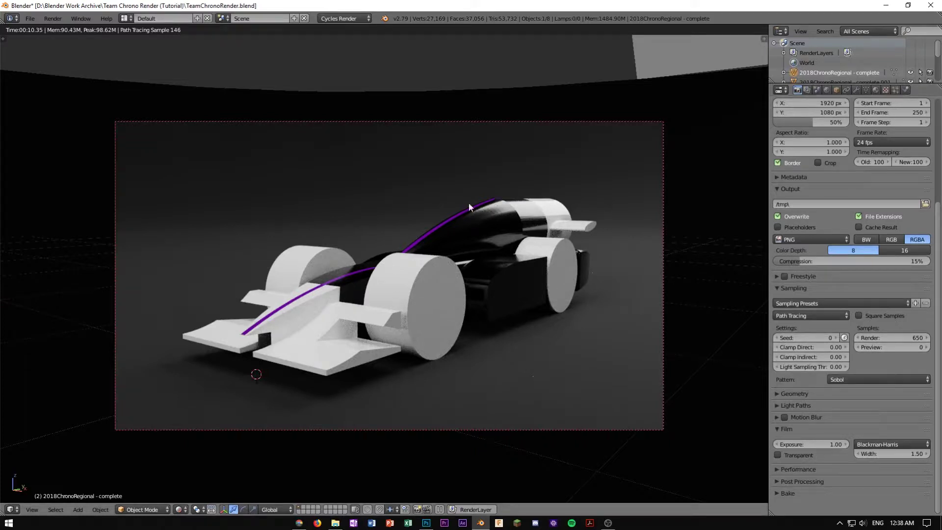
Duplicate one of the large light planes around the backdrop in Solid shading and shift the copy along the X axis
key("shift+z")
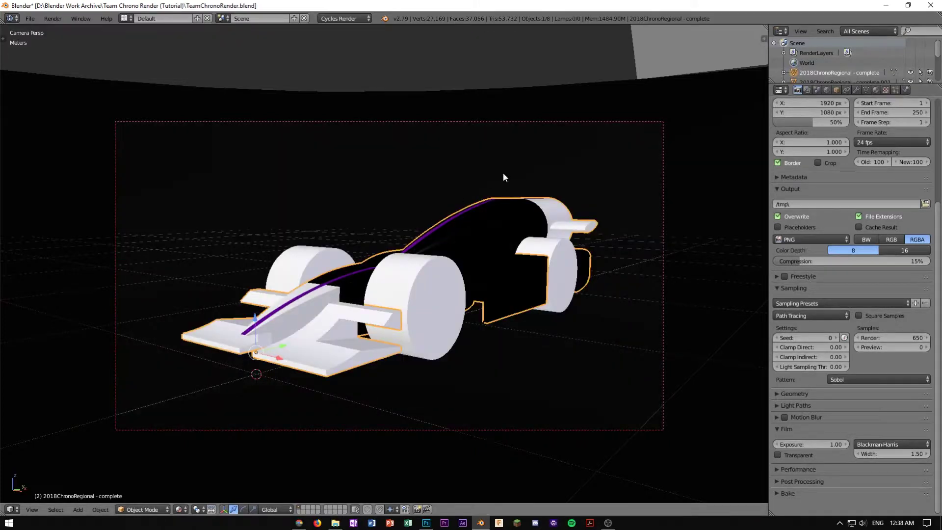
scroll(454, 166, "down", 5)
middle_click_drag(455, 166, 556, 239)
scroll(461, 183, "down", 4)
right_click(556, 240)
key("shift+d")
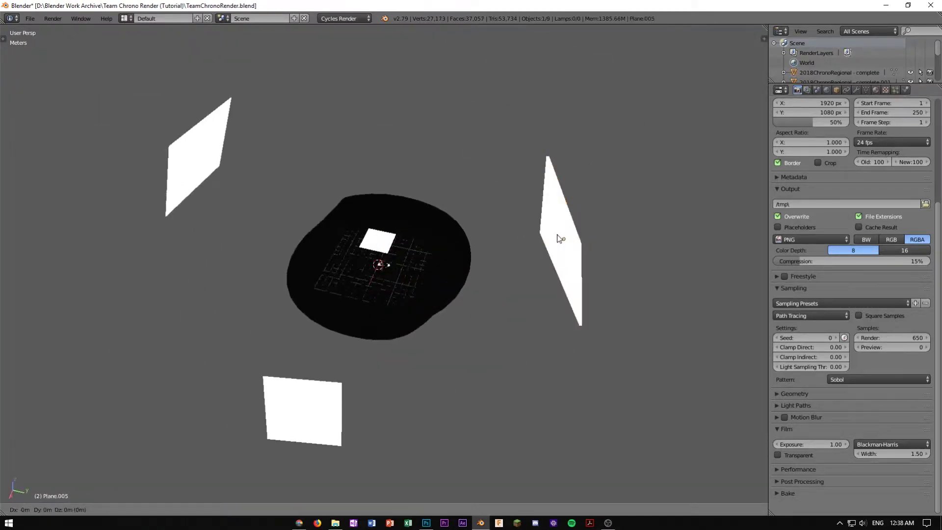
right_click(556, 209)
middle_click_drag(495, 250, 375, 153)
key("g")
key("x")
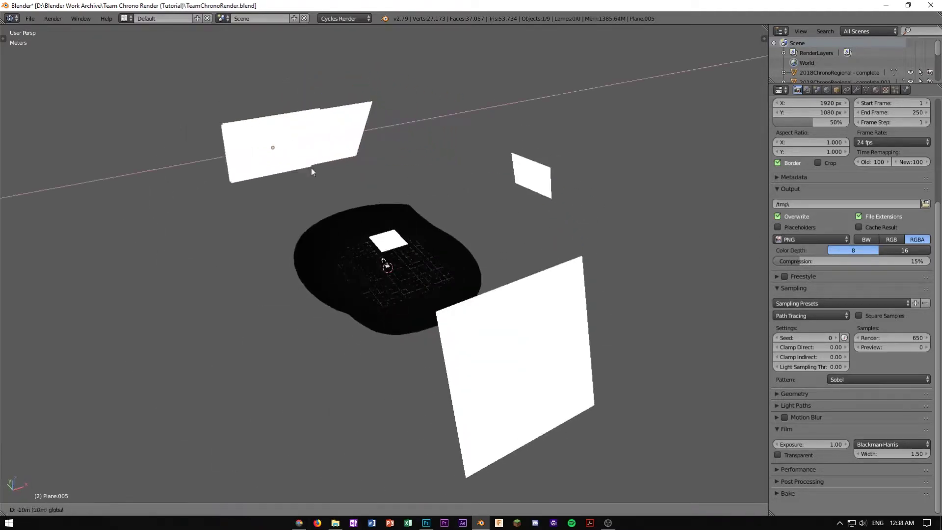
left_click(255, 231)
Rotate the duplicated light plane from two viewing angles to aim it at the car
middle_click_drag(256, 232, 280, 234)
key("r")
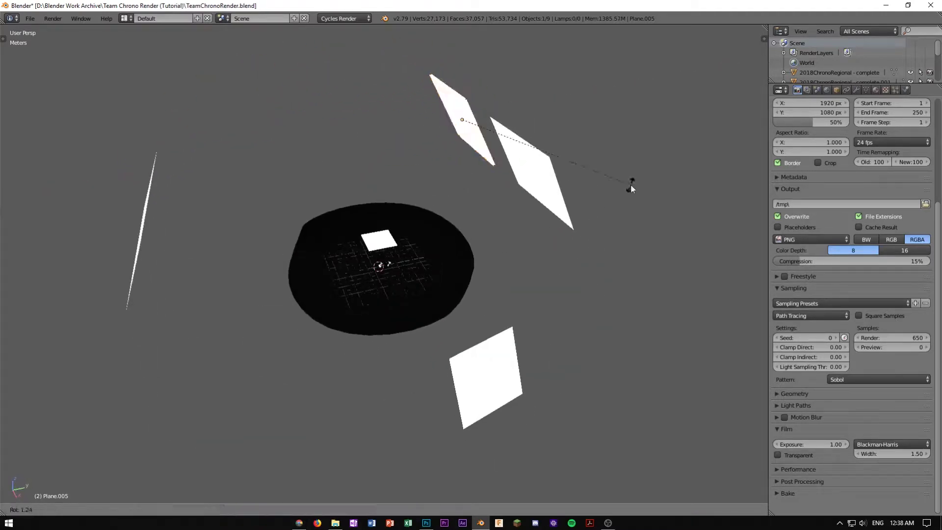
left_click(508, 147)
middle_click_drag(508, 147, 508, 175)
key("r")
left_click(466, 60)
middle_click_drag(466, 59, 479, 227)
Move the duplicated light plane in close above the backdrop's rim behind the car and scale it down to a small panel
scroll(409, 251, "up", 5)
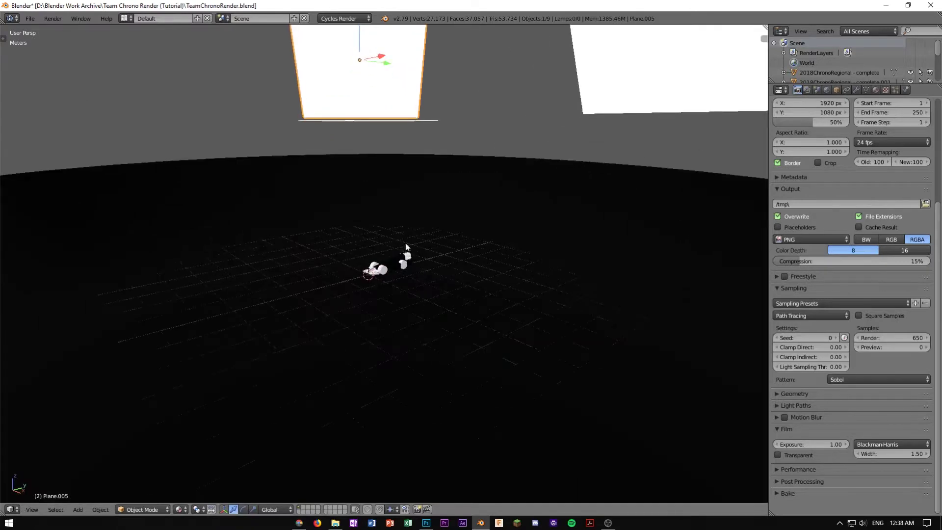
scroll(389, 262, "up", 6)
scroll(400, 246, "down", 6)
middle_click_drag(410, 130, 444, 254)
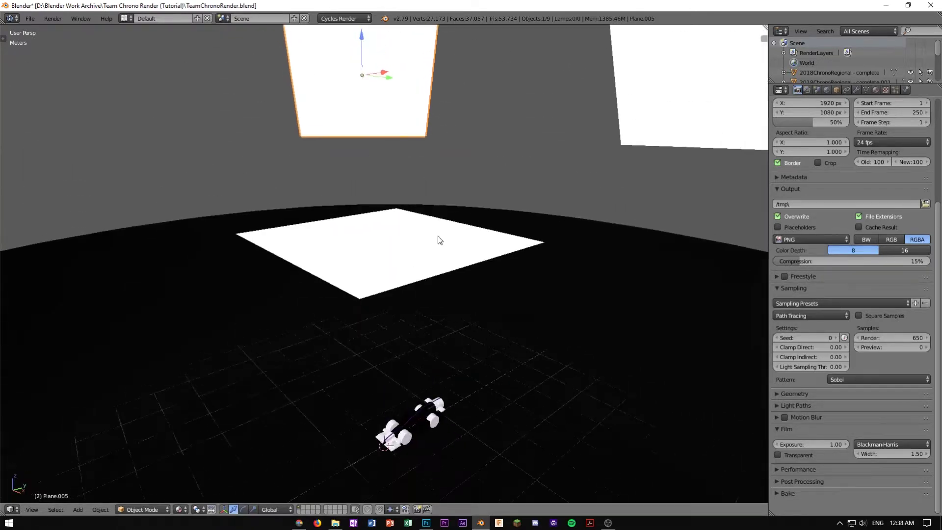
middle_click_drag(368, 98, 422, 154)
scroll(363, 181, "down", 4)
mouse_move(307, 208)
middle_mouse_down()
mouse_move(414, 231)
mouse_move(467, 256)
mouse_move(298, 216)
middle_mouse_up()
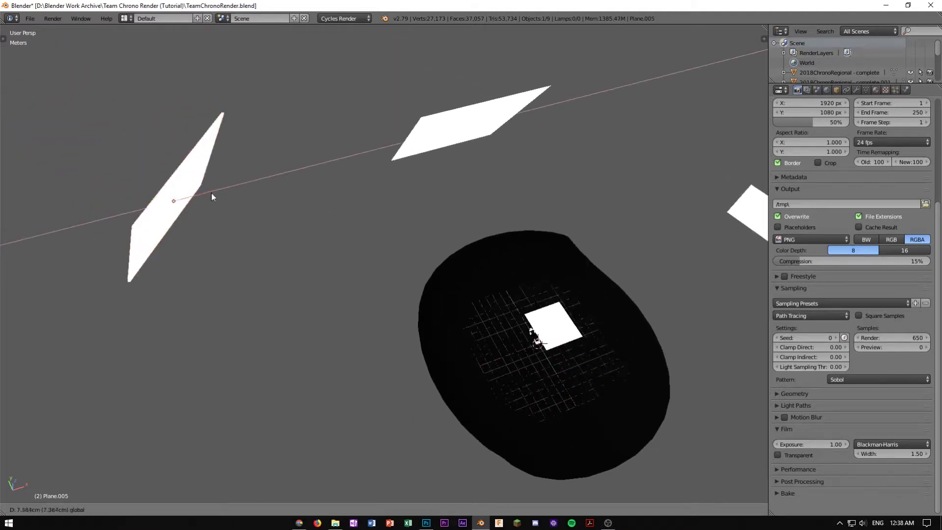
middle_click_drag(213, 195, 354, 190)
left_click_drag(308, 143, 329, 251)
middle_click_drag(329, 250, 423, 373)
left_click_drag(422, 368, 415, 256)
key("s")
left_click(476, 293)
middle_click_drag(424, 265, 477, 311)
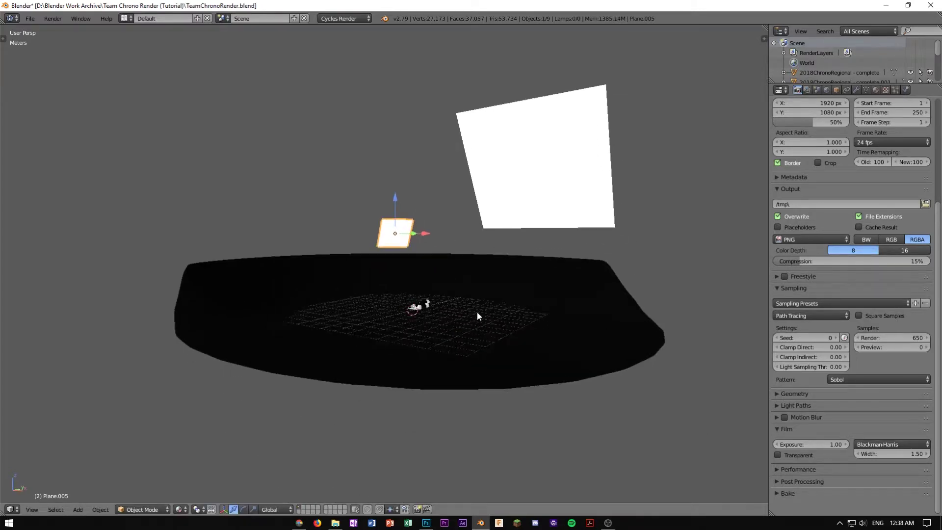
Check the added light through the camera in Rendered shading and show the backdrop plane's modifiers
key("KP_0")
key("shift+z")
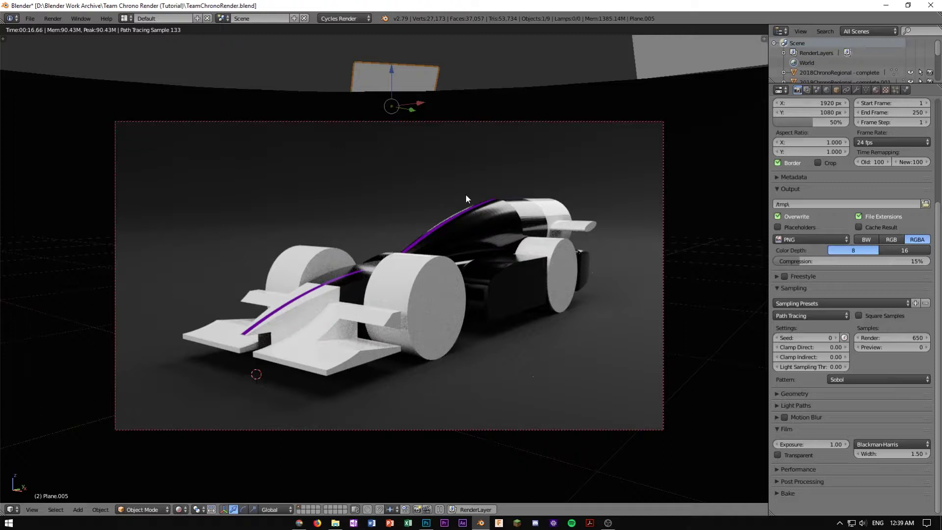
right_click(693, 299)
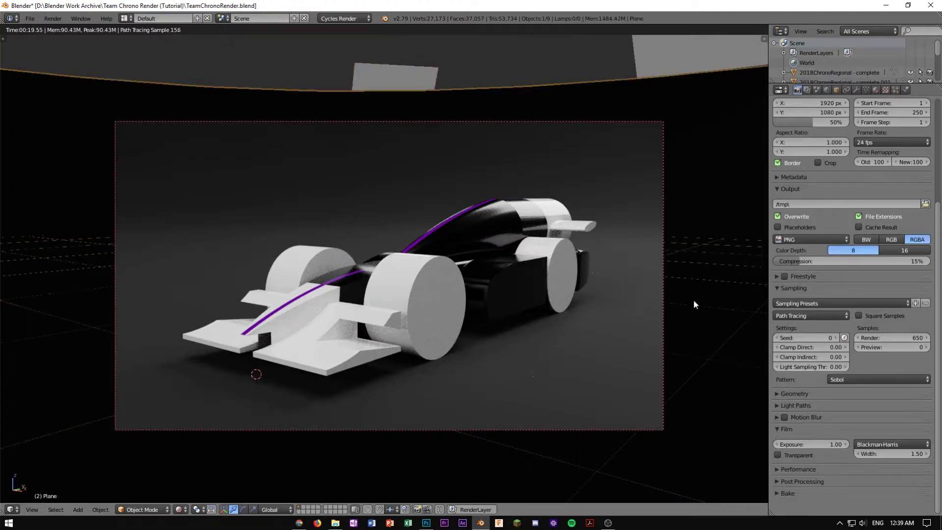
left_click(856, 89)
Give the large light plane behind the car its own material named ColorLamp1 and colour it light purple (R 0.571, G 0.252, B 0.800)
key("shift+z")
scroll(485, 211, "down", 5)
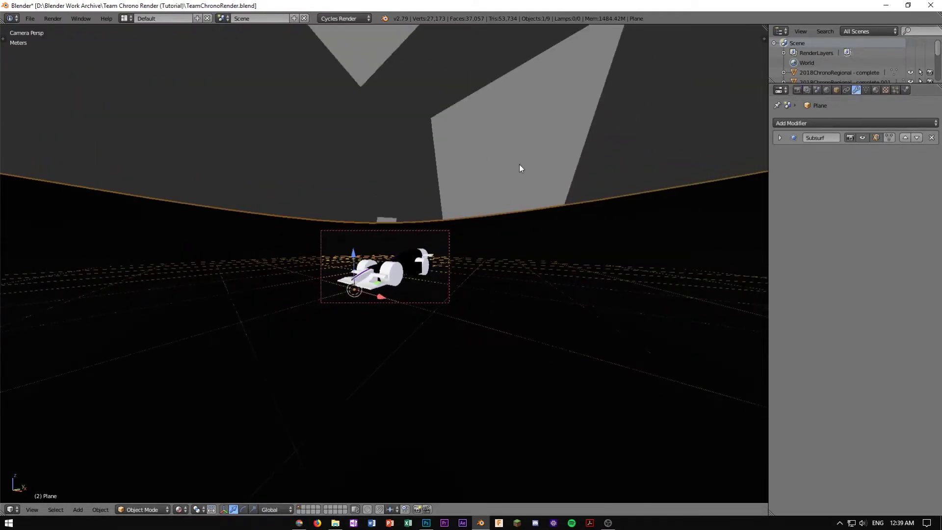
key("KP_0")
right_click(510, 173)
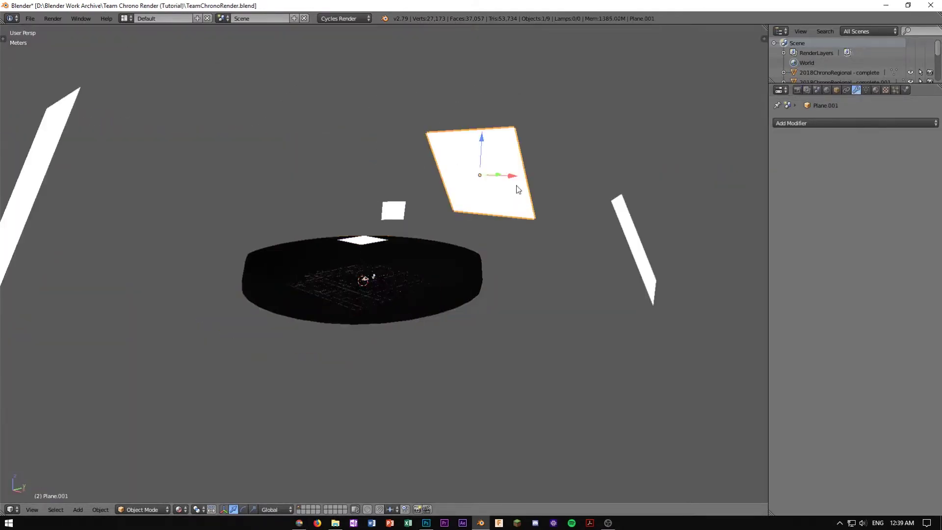
left_click(877, 90)
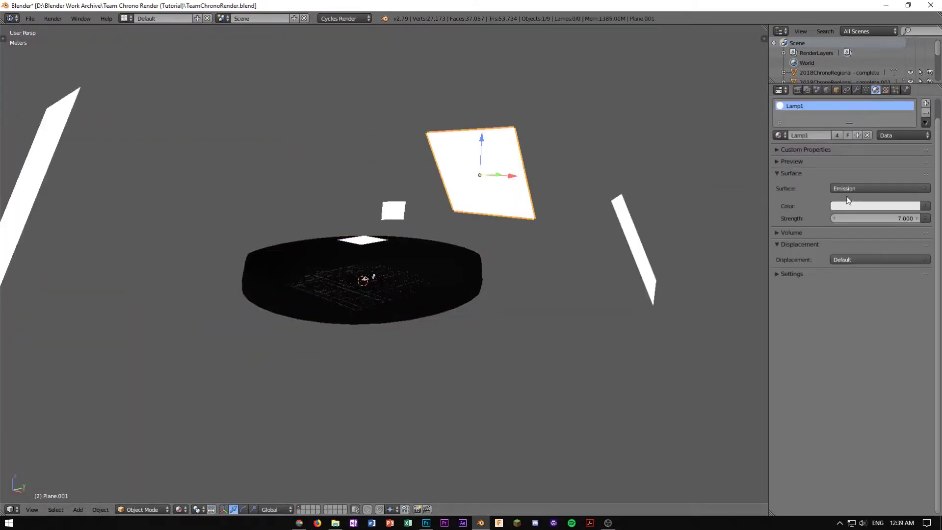
left_click(837, 135)
key("BackSpace")
left_click(870, 206)
left_click(863, 122)
left_click_drag(863, 123, 884, 103)
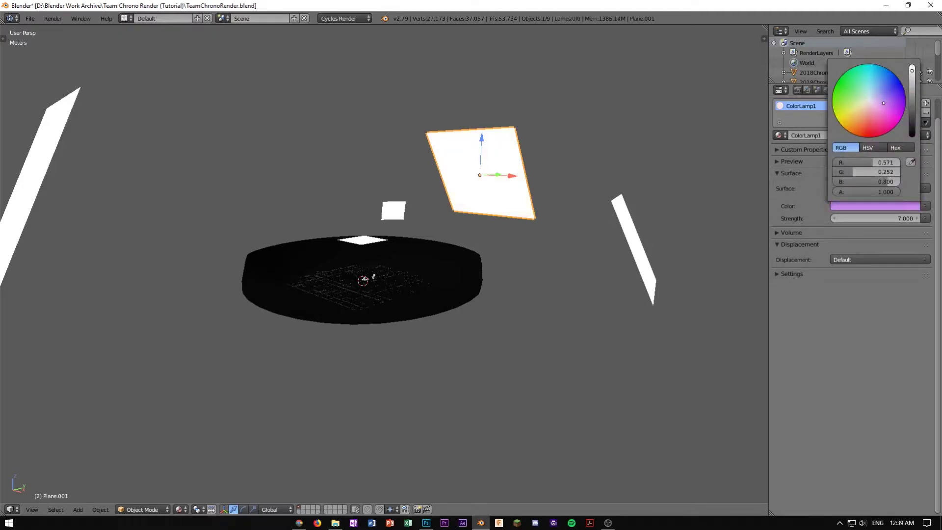
Examine the purple lighting on the car through the camera in Rendered shading
key("shift+z")
key("KP_0")
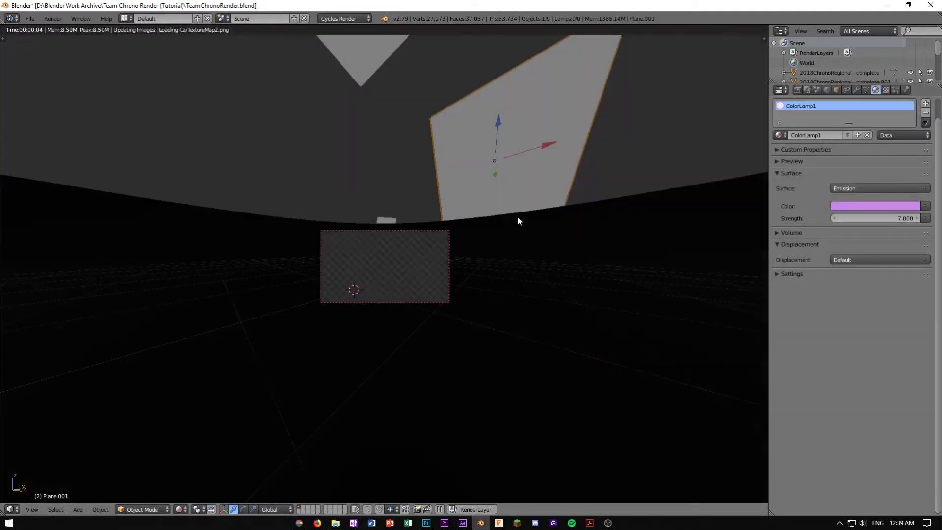
scroll(472, 238, "up", 2)
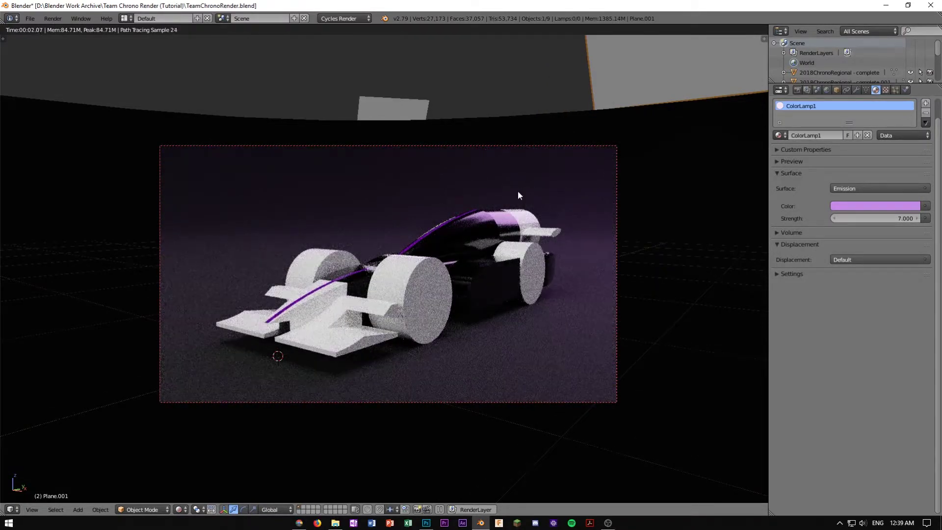
Select the large light plane on the opposite side and tint its shared Lamp1 emission colour pale cyan
key("shift+z")
middle_click_drag(496, 201, 488, 190)
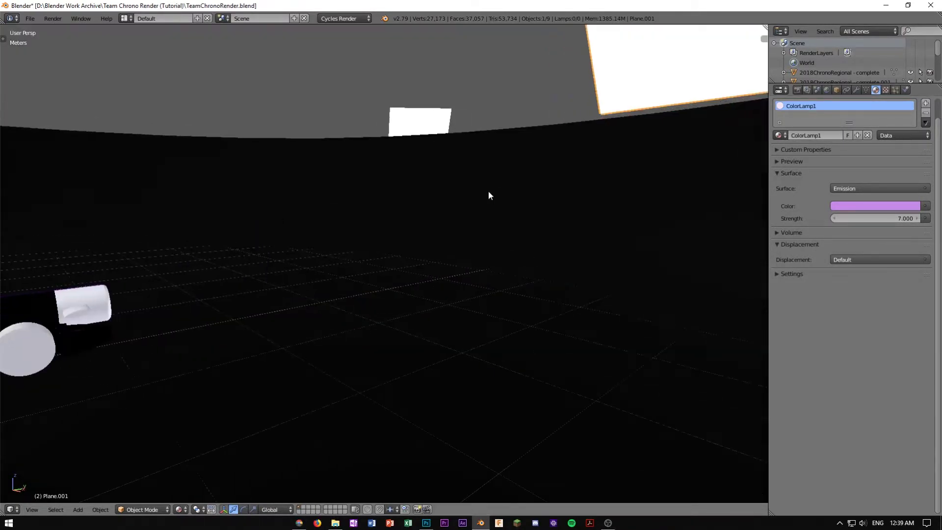
scroll(485, 192, "down", 10)
right_click(298, 241)
left_click(852, 206)
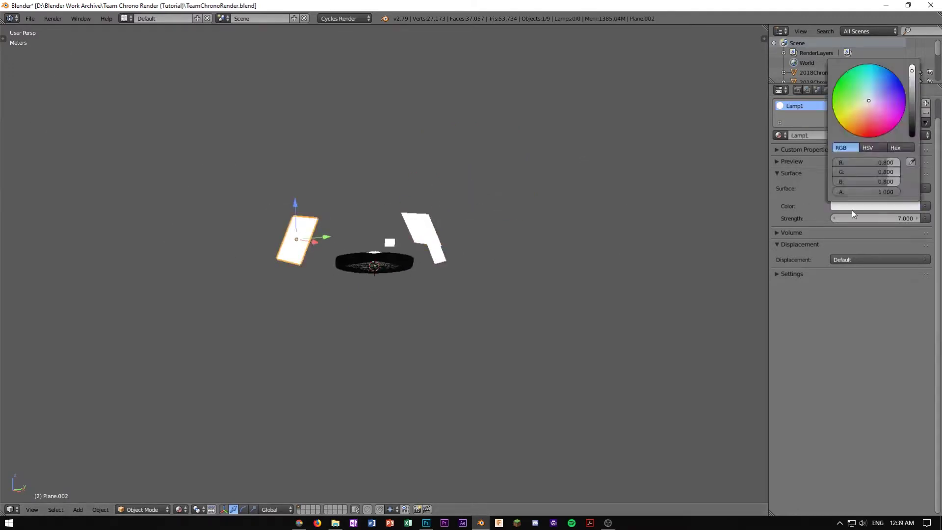
left_click_drag(877, 101, 872, 94)
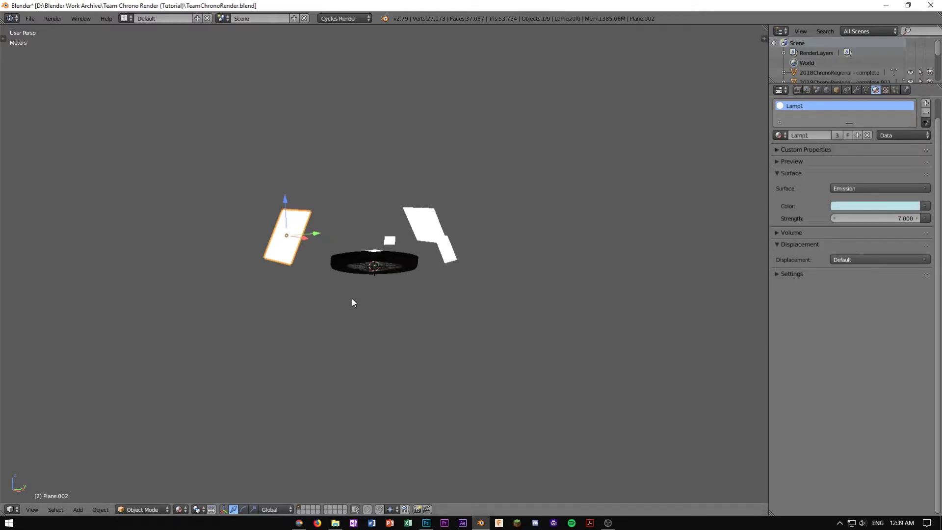
Examine the combined cyan and purple lighting through the camera in Rendered shading
key("KP_0")
key("shift+z")
scroll(464, 267, "up", 5)
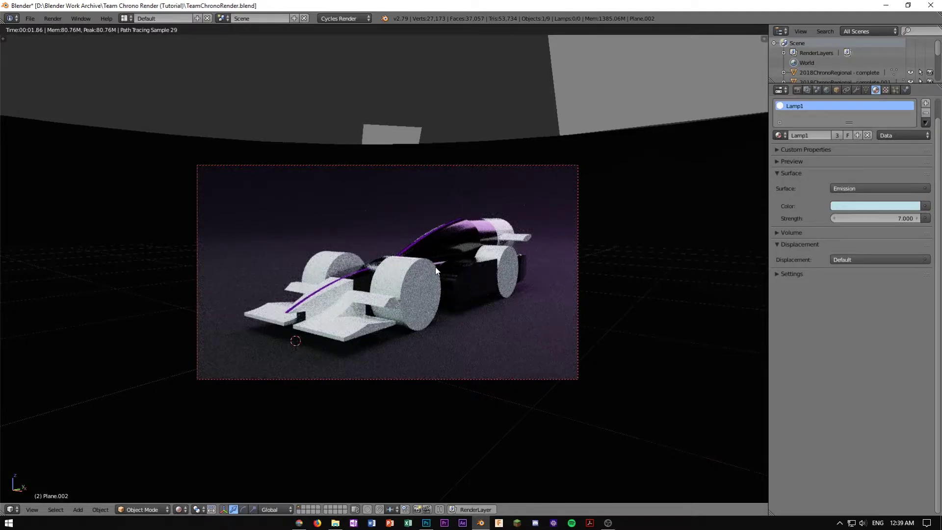
Set the emission colour of the shared Lamp1 material back to pure white
scroll(435, 268, "down", 4)
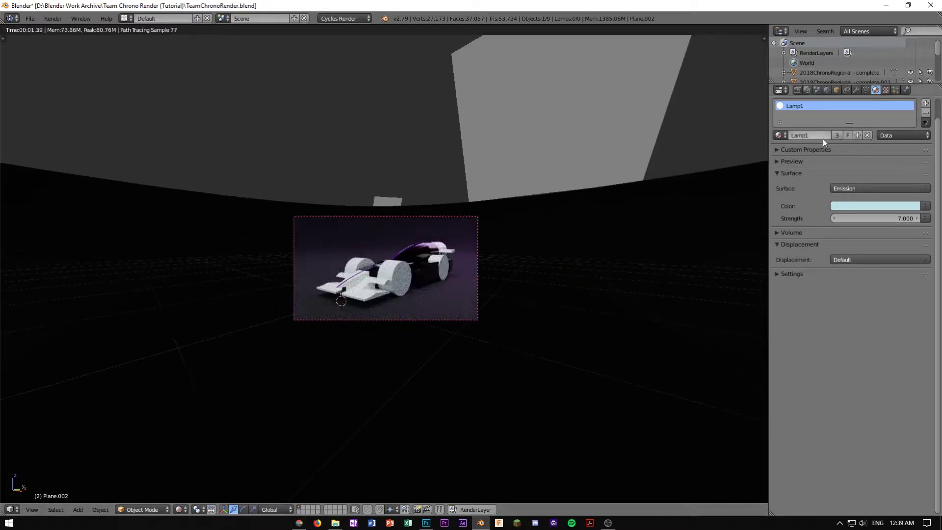
left_click(873, 206)
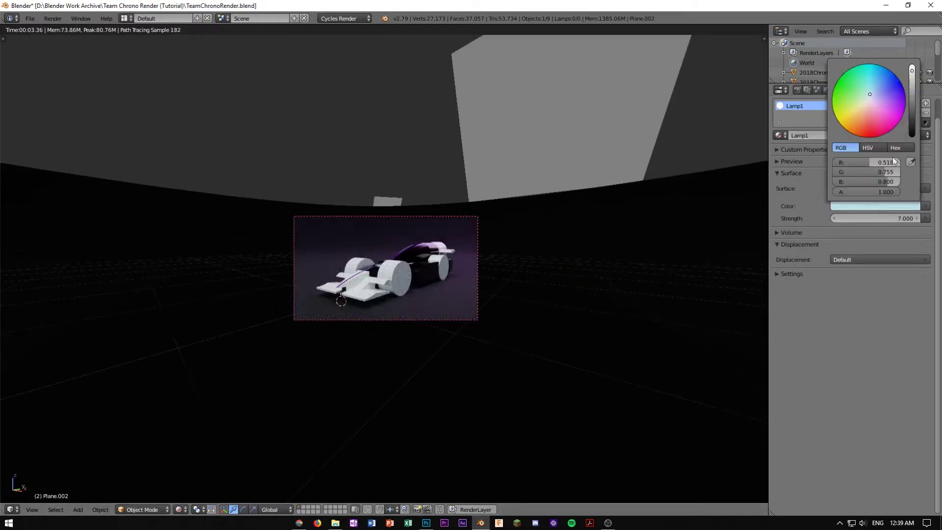
left_click(878, 87)
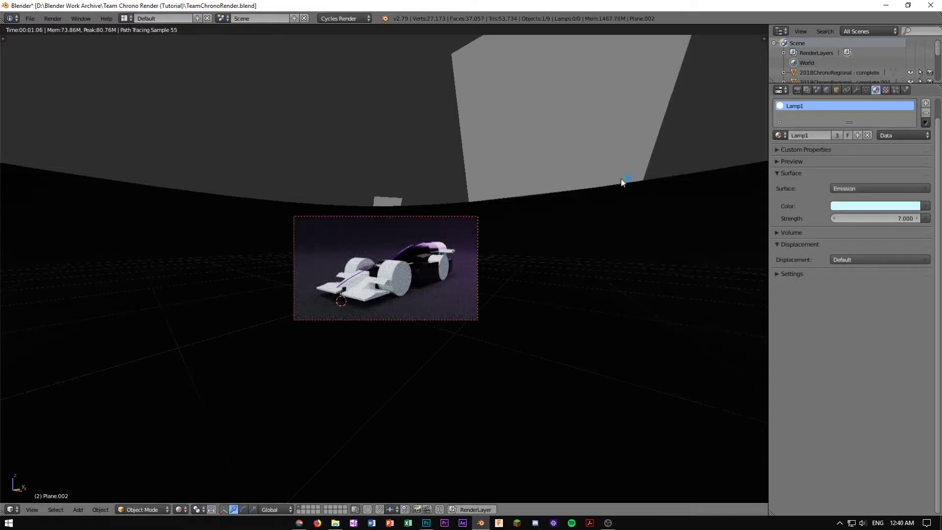
left_click(894, 206)
left_click_drag(879, 163, 900, 163)
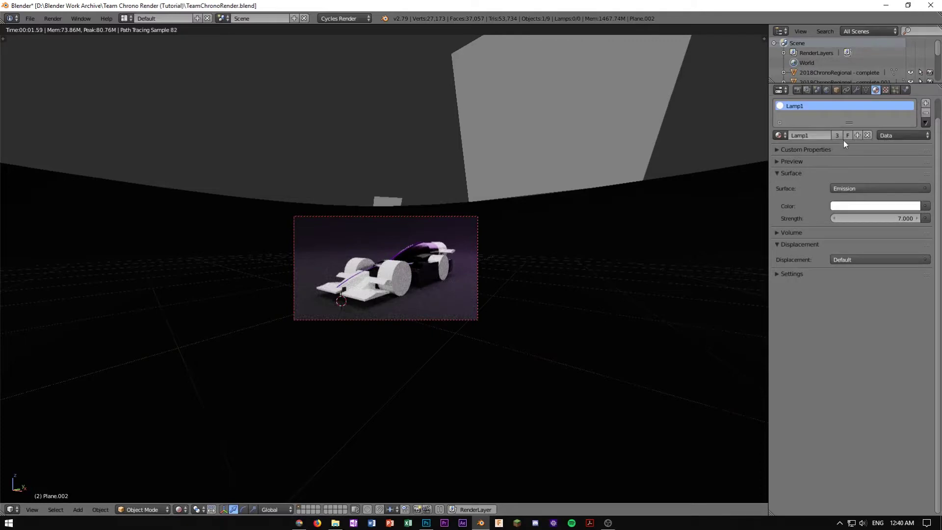
Make the selected light plane's Lamp1 material single-user and colour its emission blue (R 0.032, G 0.237, B 1.000)
left_click(837, 135)
left_click(873, 206)
left_click_drag(869, 97, 886, 77)
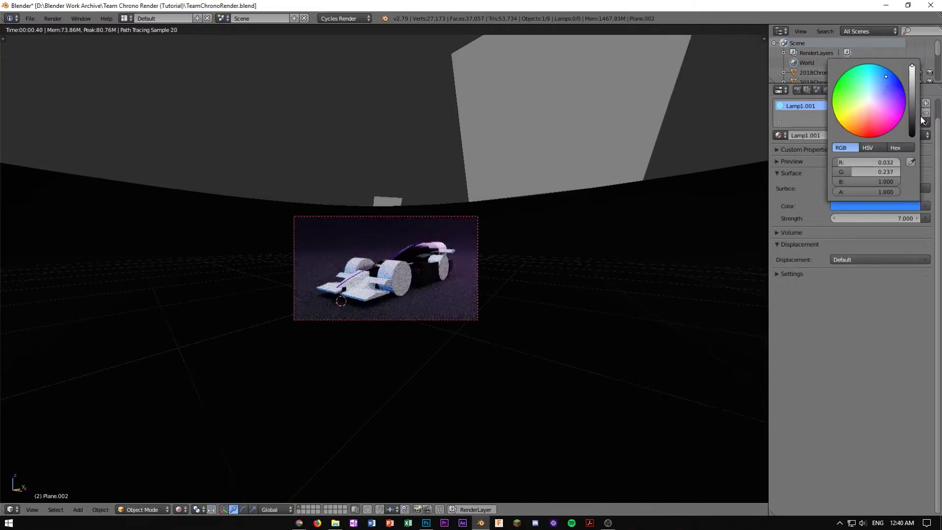
Reset the emission colours of both large light planes, Lamp1.001 and ColorLamp1, to white with all RGB channels at 1.000
scroll(549, 223, "up", 5)
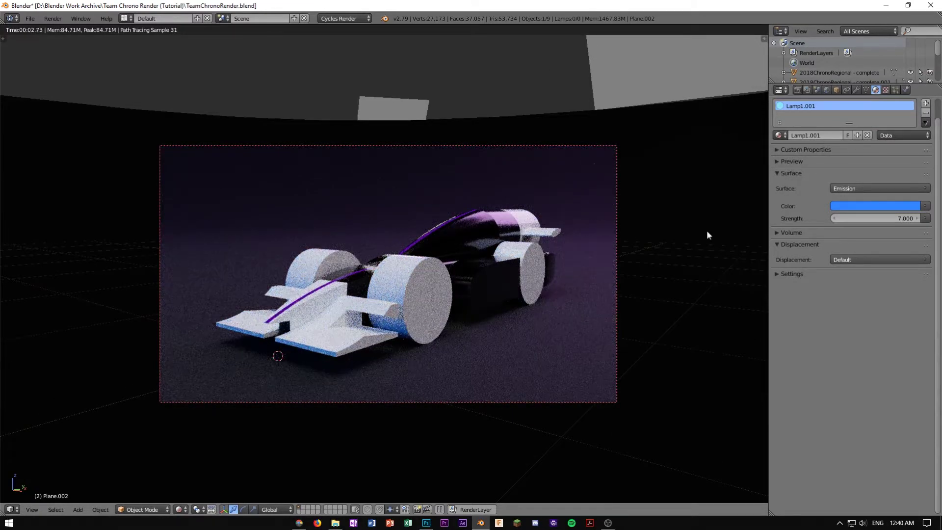
left_click(888, 205)
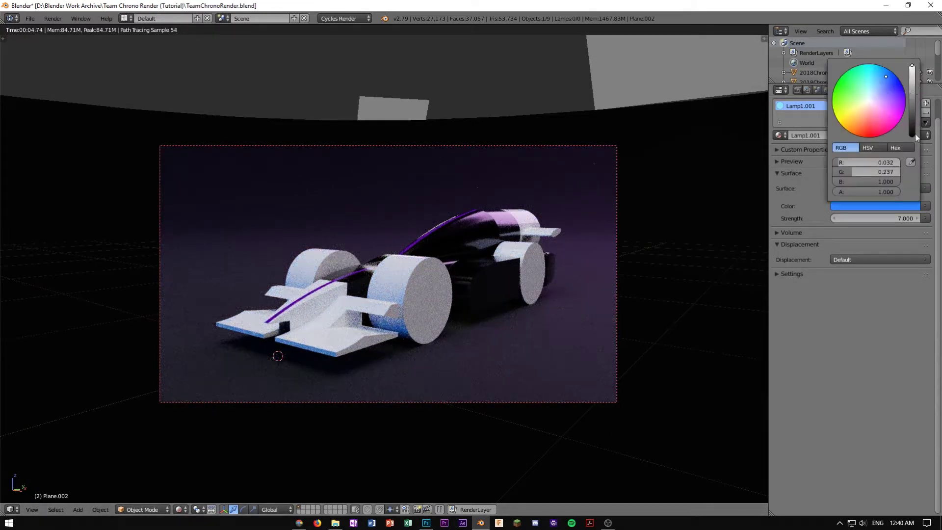
left_click_drag(871, 162, 901, 172)
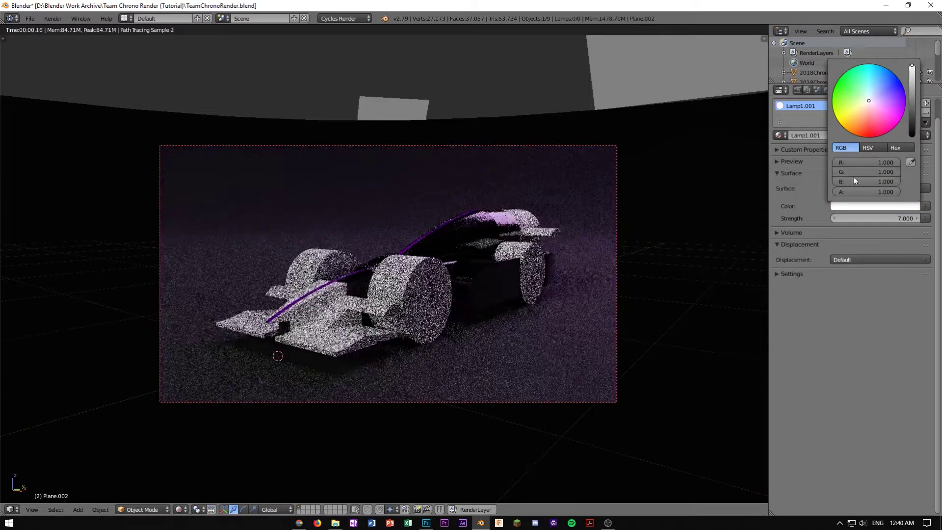
key("shift+z")
right_click(653, 76)
left_click(885, 206)
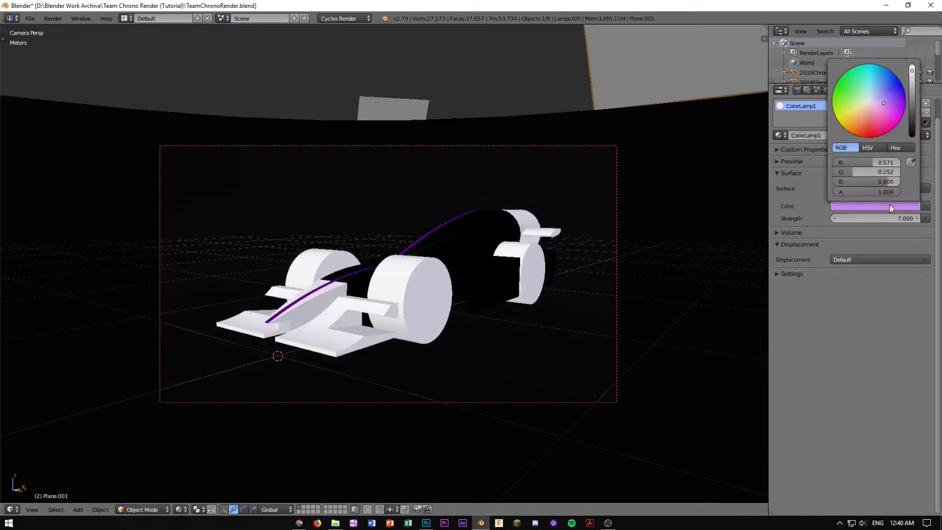
left_click_drag(876, 162, 901, 182)
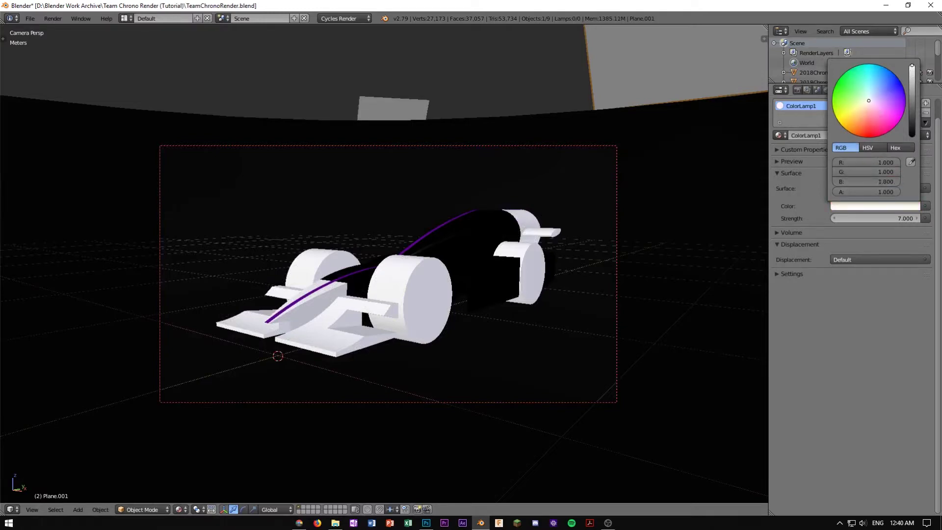
Lower the ColorLamp1 emission strength to 4 while previewing the car in Rendered shading
key("shift+z")
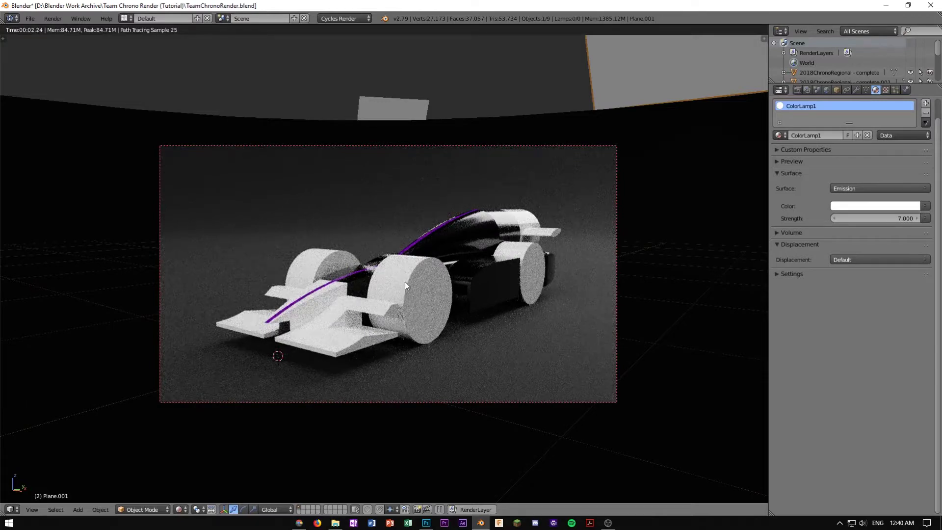
left_click(889, 220)
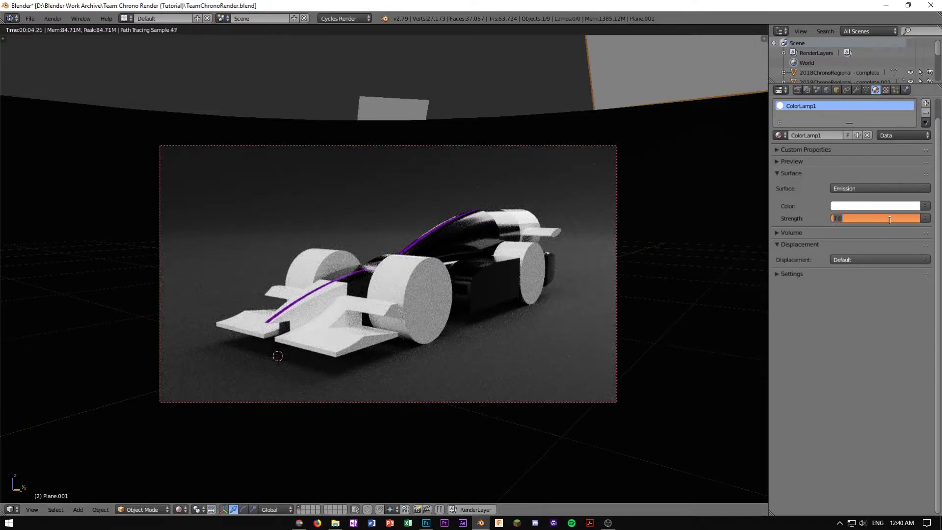
type("4")
key("Return")
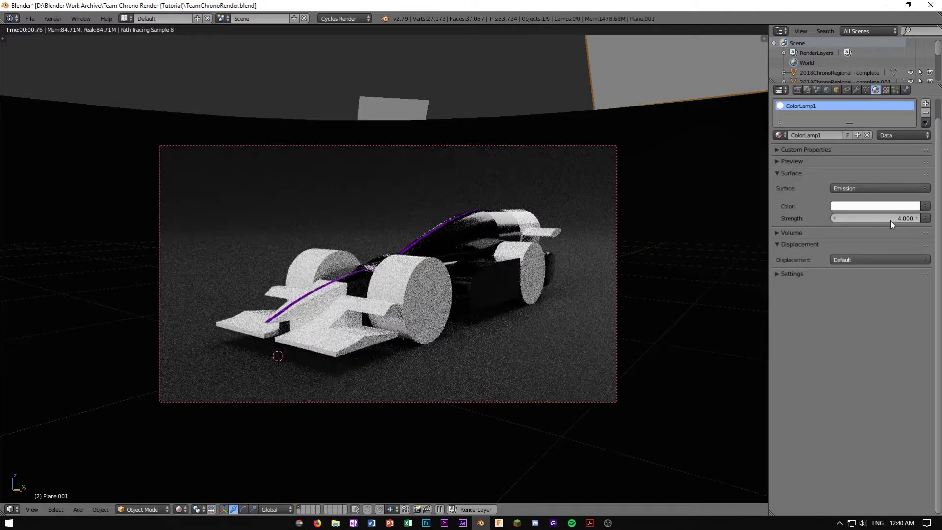
Scale down the large ColorLamp1 light plane behind the car
scroll(544, 193, "down", 5)
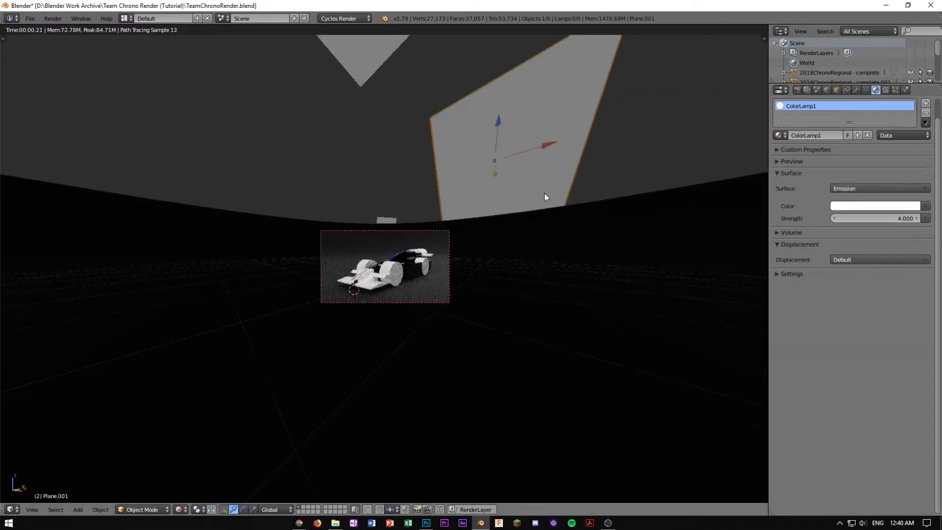
scroll(608, 196, "down", 11)
mouse_move(608, 191)
middle_mouse_down()
mouse_move(573, 198)
mouse_move(594, 225)
middle_mouse_up()
key("shift+z")
key("s")
left_click(522, 224)
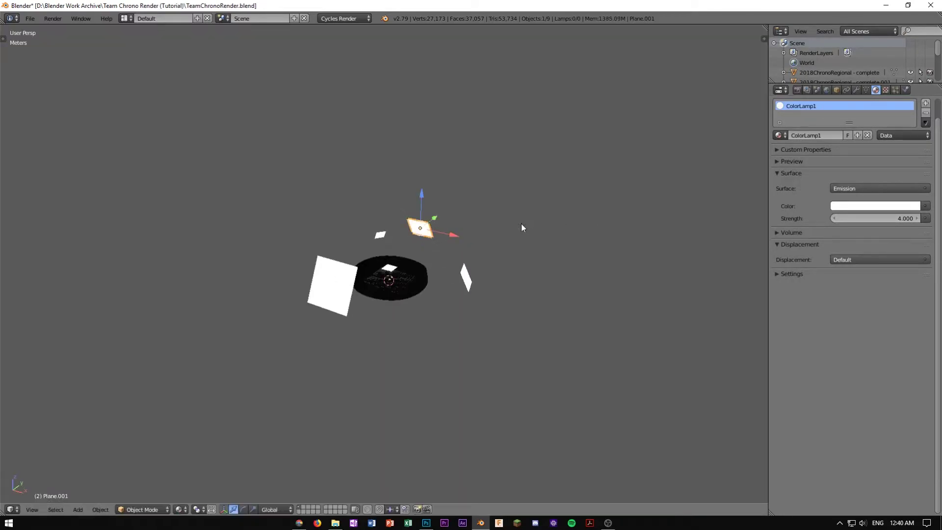
Scale down the large Lamp1.001 light plane to roughly match the others and preview the lighting through the camera in Rendered shading
right_click(314, 294)
key("s")
left_click(459, 286)
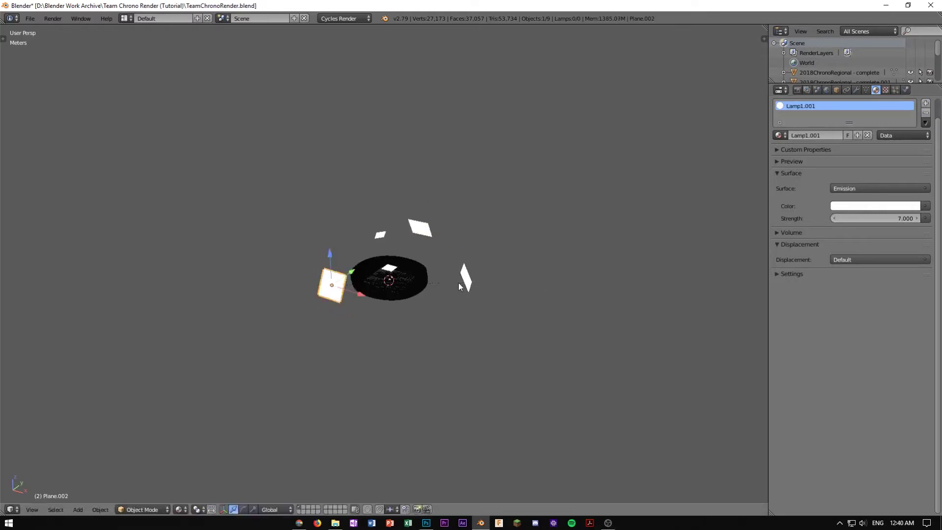
key("shift+z")
key("KP_0")
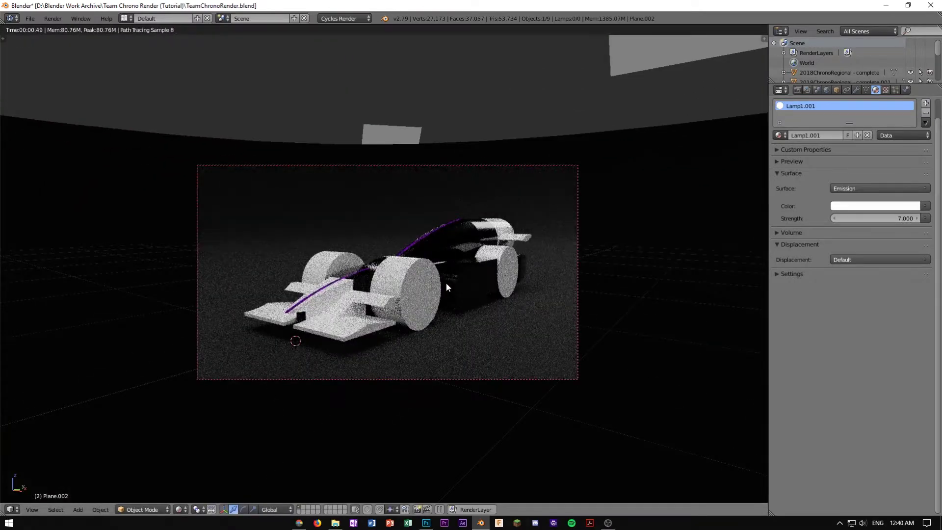
scroll(446, 284, "up", 1)
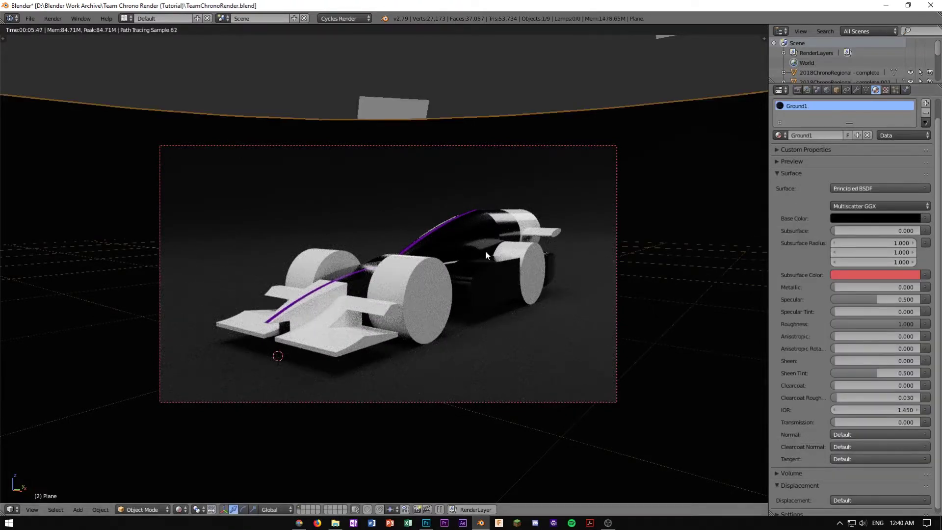
key("shift+z")
scroll(485, 252, "down", 4)
scroll(490, 257, "down", 10)
mouse_move(485, 250)
middle_mouse_down()
mouse_move(489, 257)
mouse_move(414, 239)
mouse_move(198, 286)
middle_mouse_up()
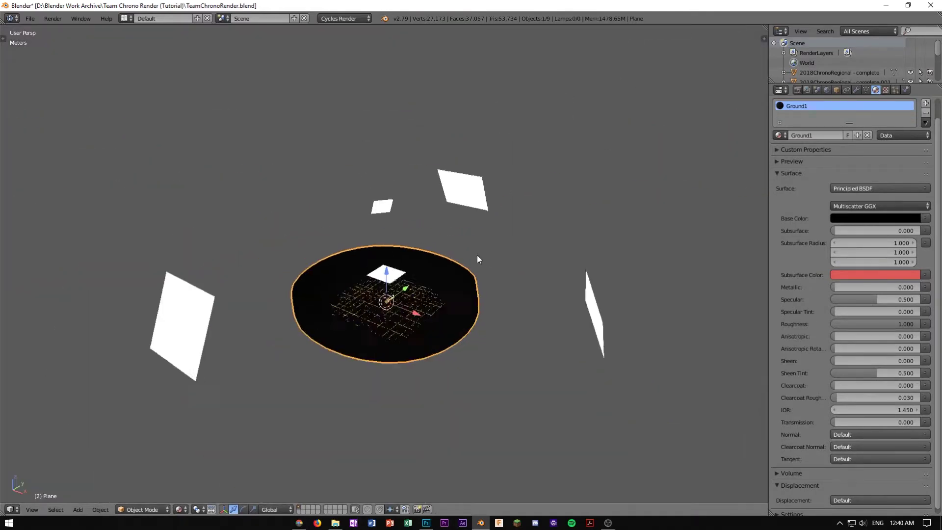
right_click(117, 333)
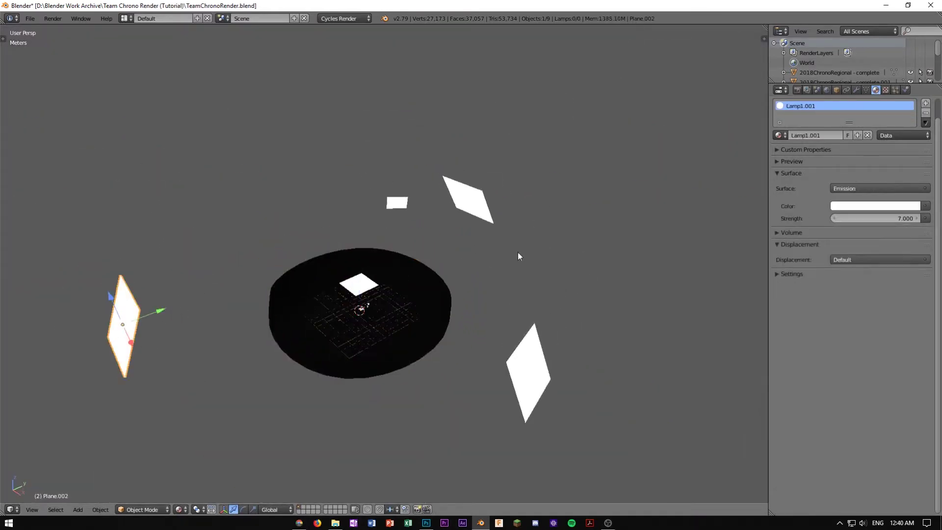
right_click(467, 200, "shift")
key("s")
key("Escape")
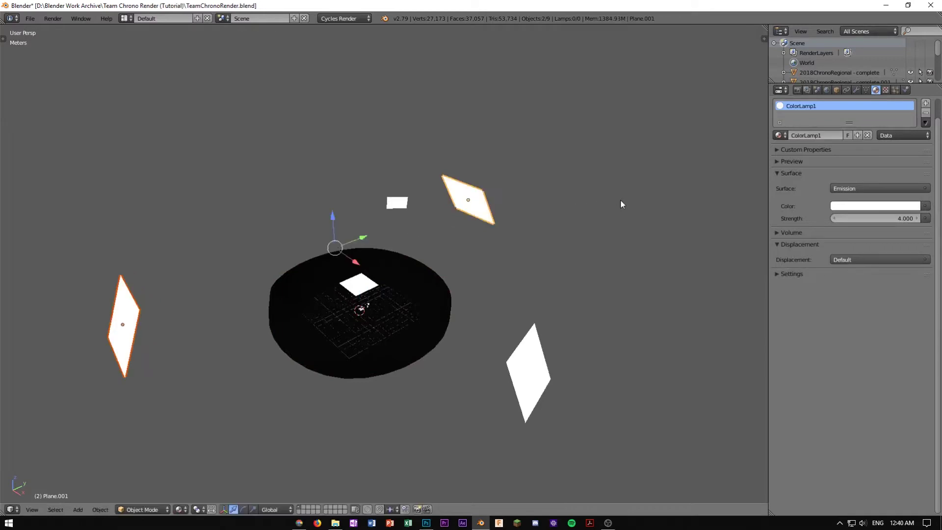
Scale the Lamp1.001 light plane to about 0.57 of its size and shrink the ColorLamp1 light plane as well
right_click(123, 302)
key("s")
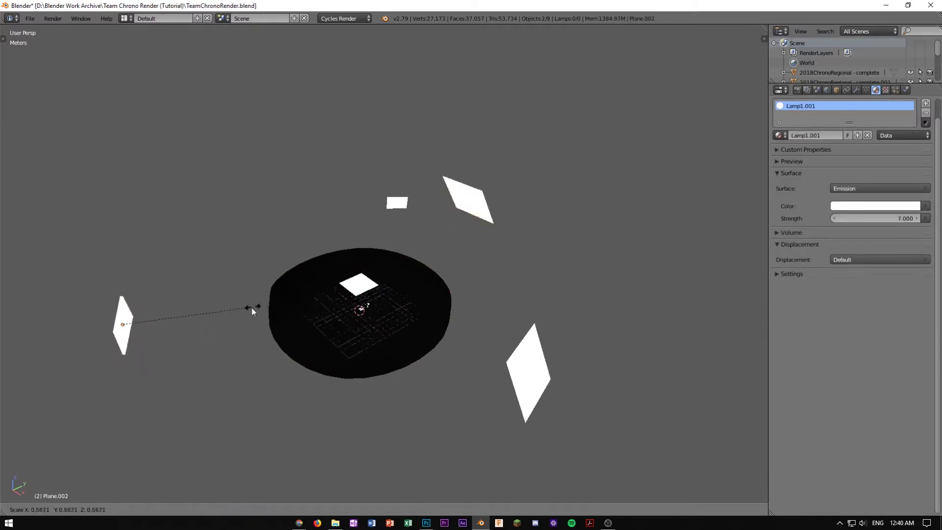
left_click(248, 309)
right_click(466, 193)
key("s")
left_click(434, 260)
Move the Lamp1.001 light plane along the Y axis and preview the lighting through the camera in Rendered shading
right_click(117, 329)
key("g")
key("y")
left_click(250, 298)
middle_click_drag(250, 298, 374, 332)
key("KP_0")
key("shift+z")
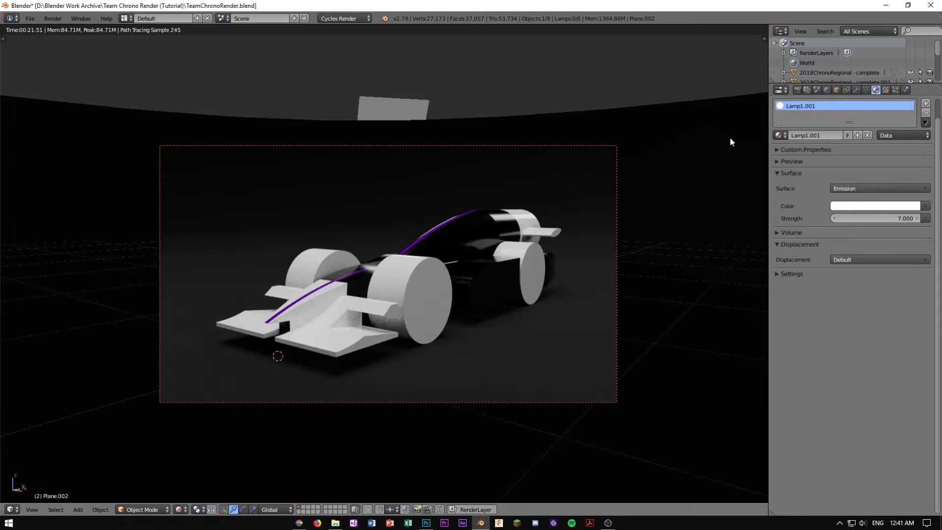
Enable denoising for the render layer and check the render sample settings
left_click(806, 90)
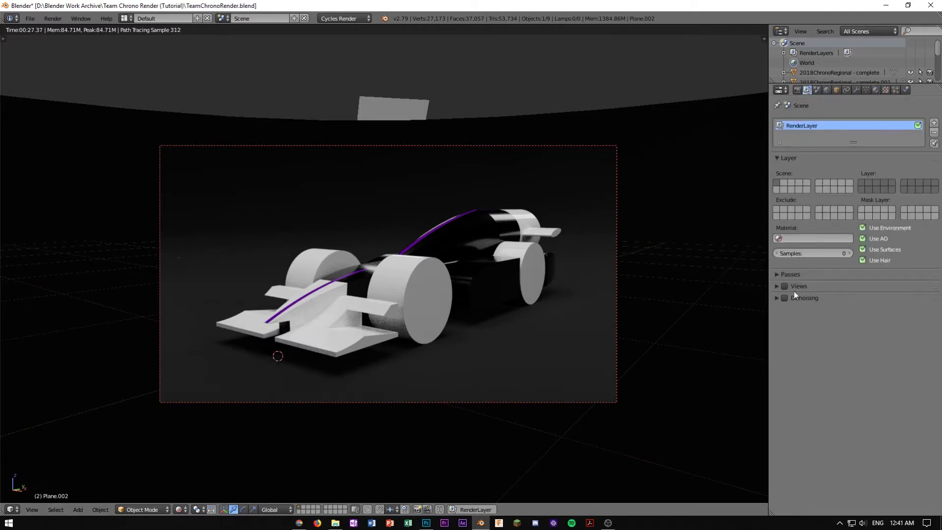
left_click(819, 300)
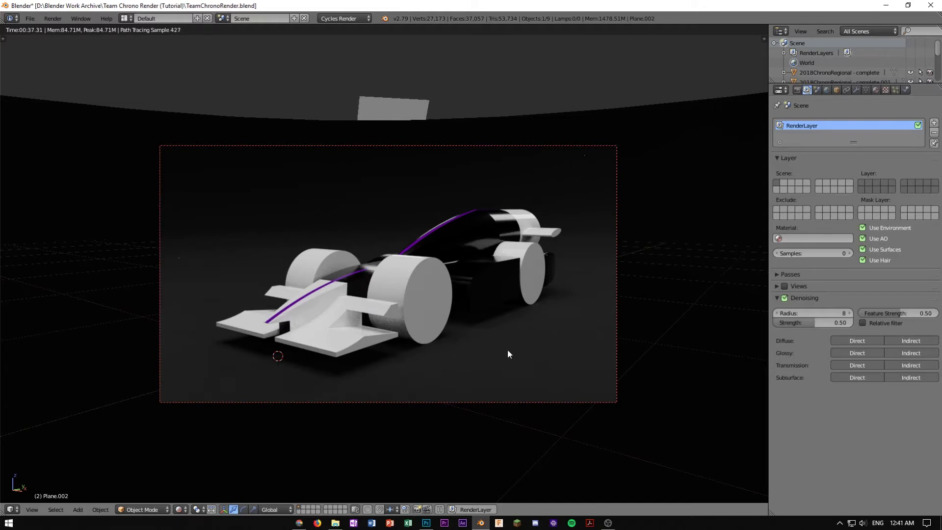
left_click(797, 90)
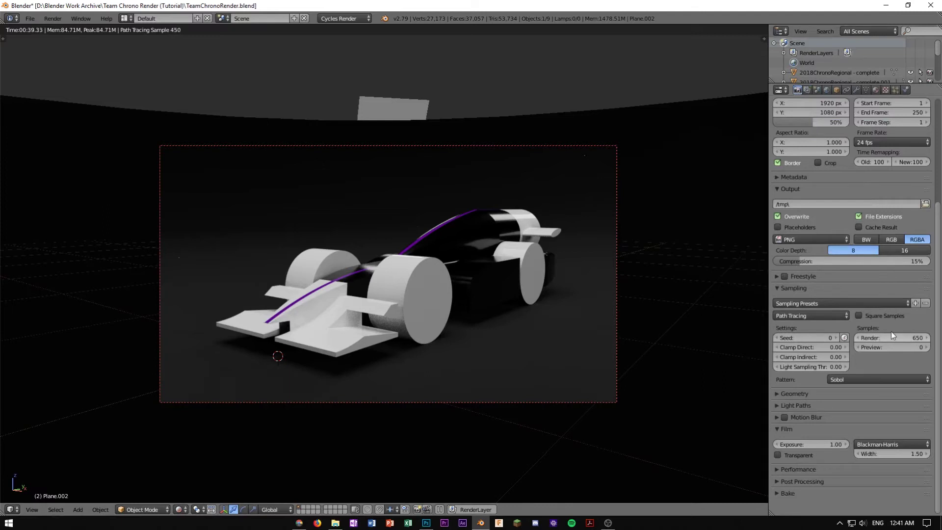
left_click(807, 89)
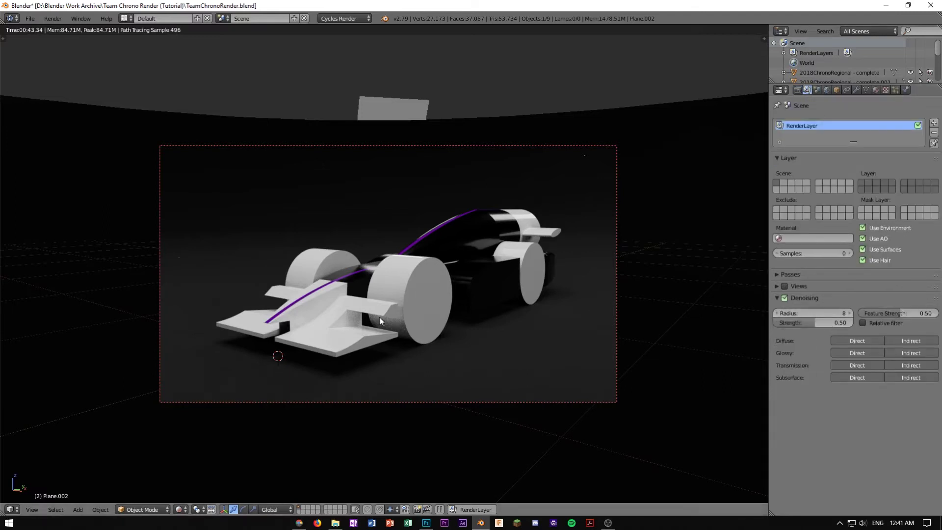
Set the denoising radius to 5, the feature strength to 0.25 and the strength to 0.40
scroll(380, 344, "up", 1)
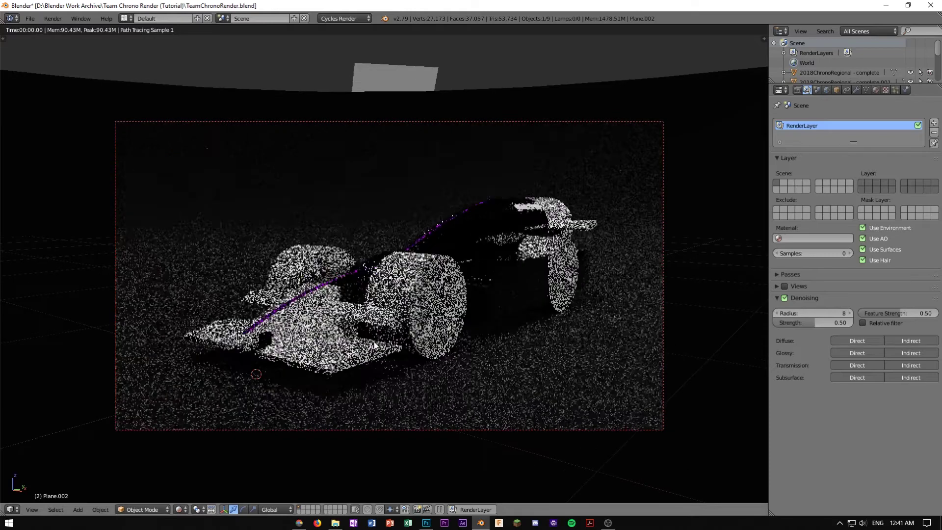
left_click(802, 314)
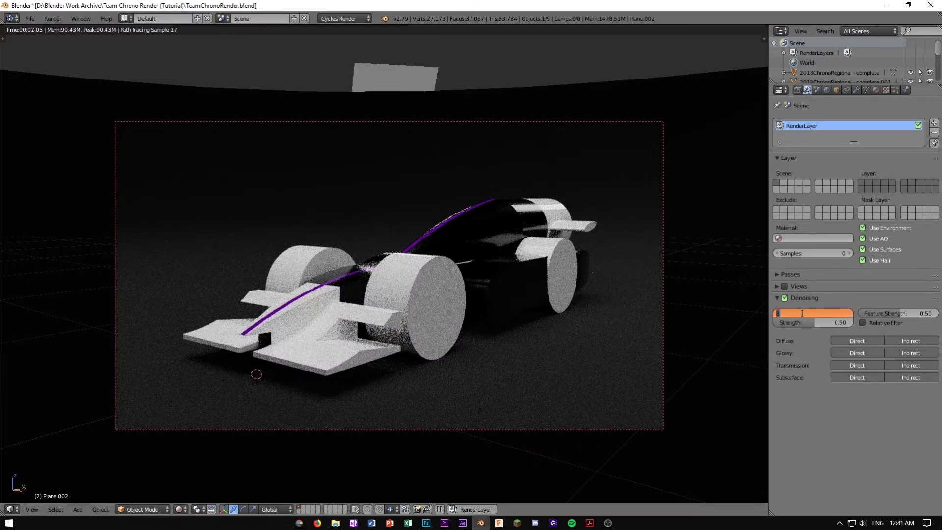
type("5")
key("Return")
left_click(913, 313)
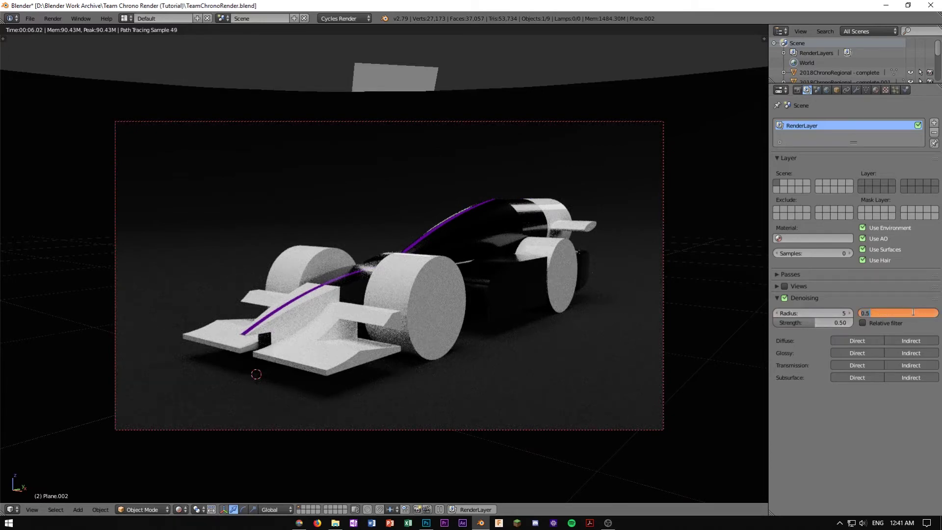
type("0.25")
key("Return")
left_click(814, 325)
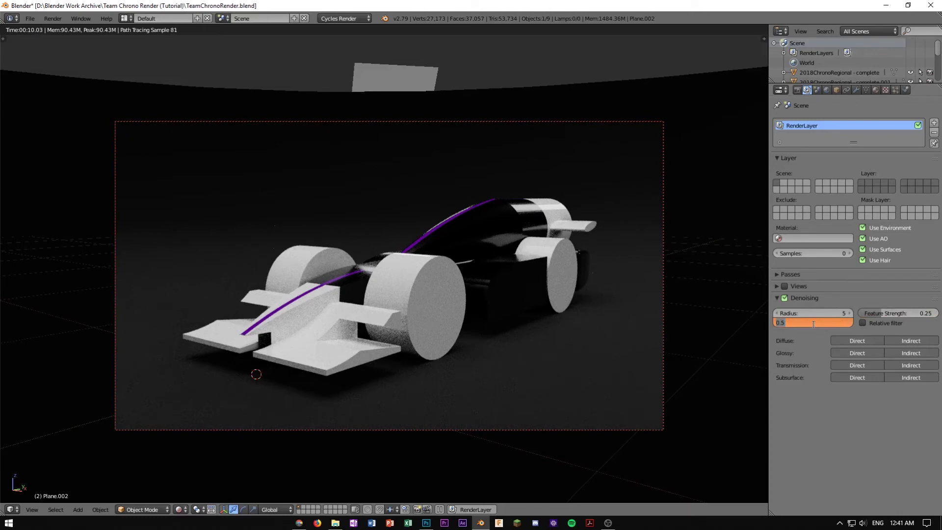
type("0.4")
key("Return")
scroll(468, 307, "down", 2)
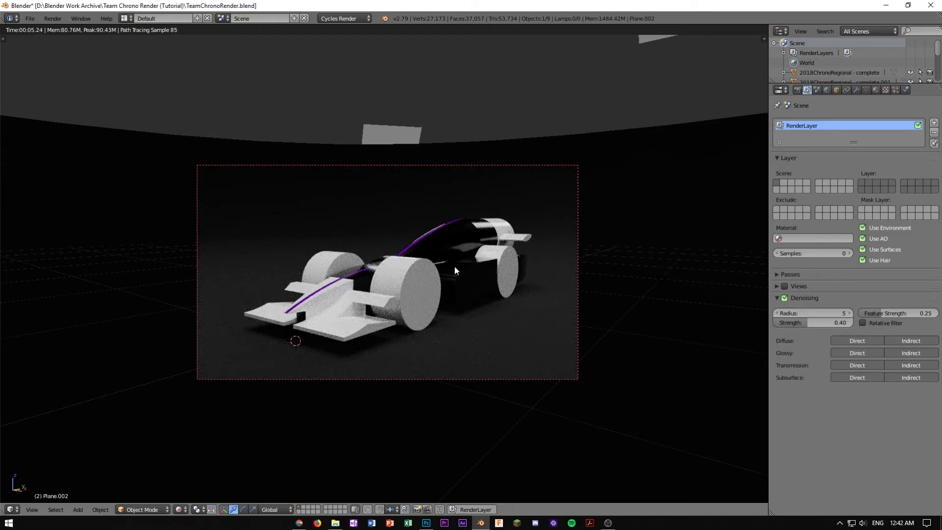
scroll(479, 290, "up", 4)
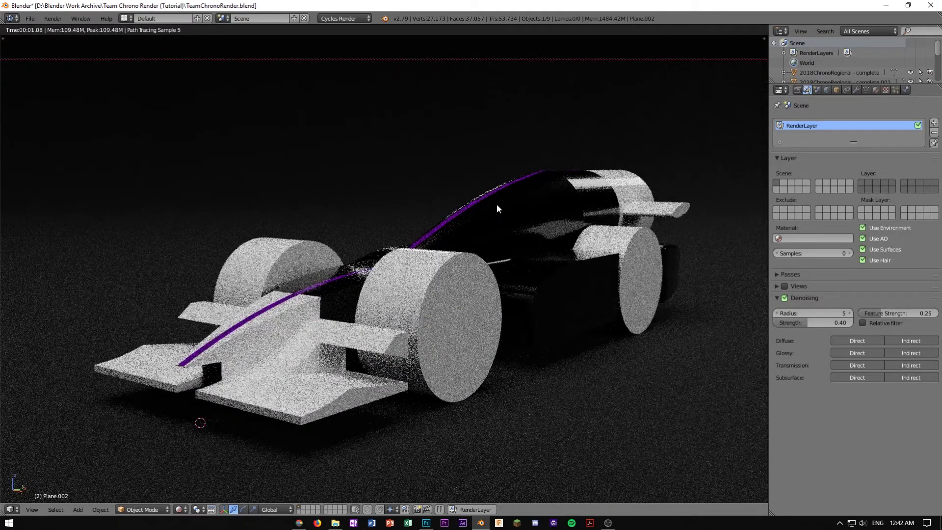
scroll(516, 210, "down", 4)
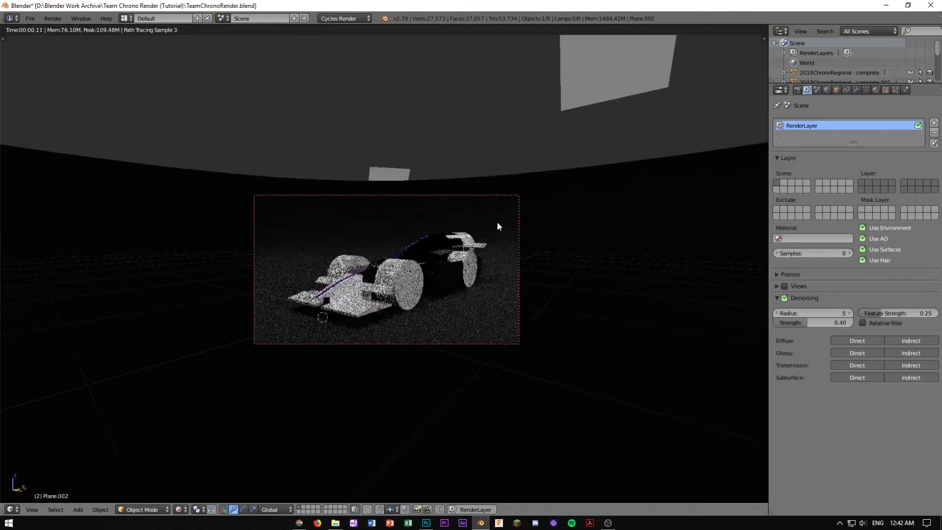
scroll(378, 269, "up", 2)
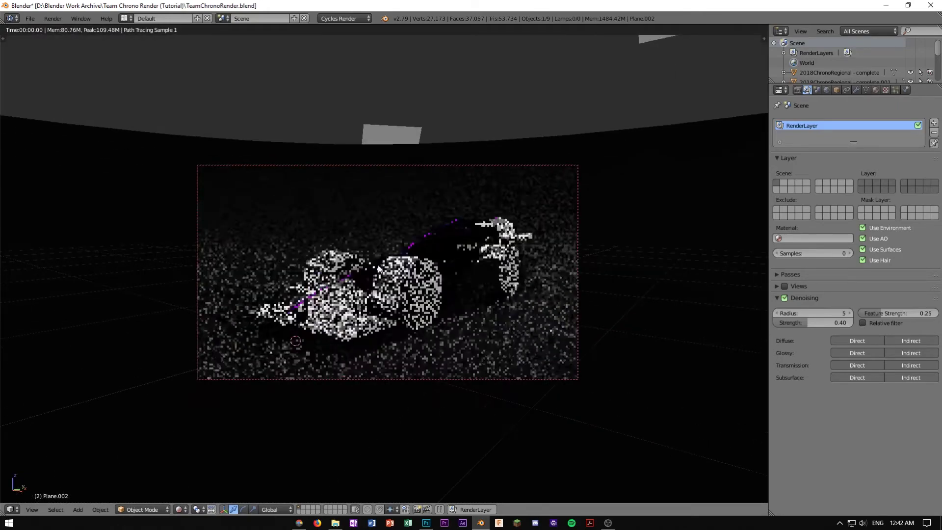
scroll(410, 288, "up", 1)
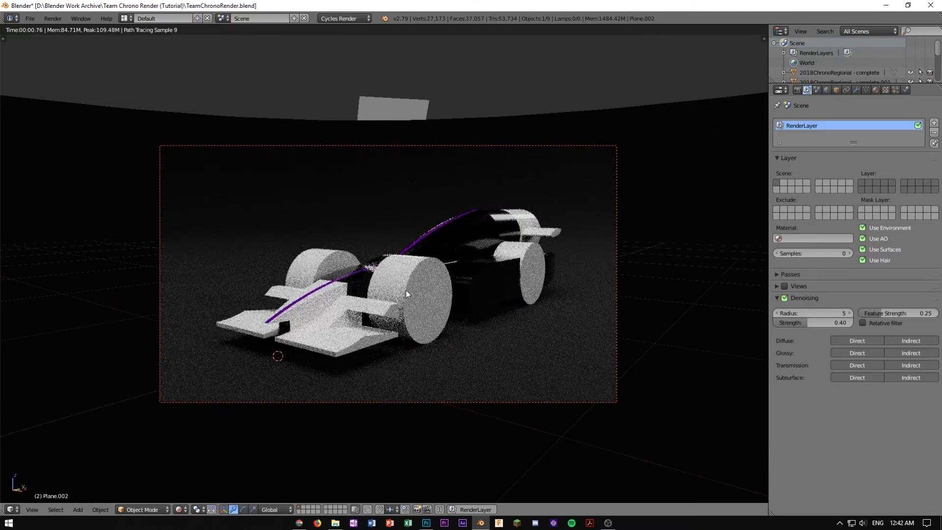